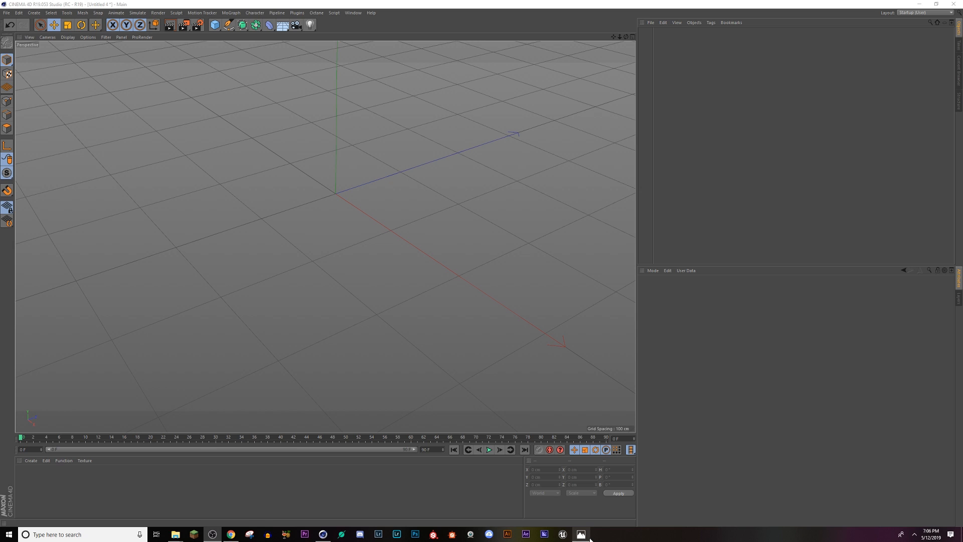
Step: Look over the Empty_Streets.png reference render in Photos, dismiss the storage notification, and return to Cinema 4D
left_click(582, 534)
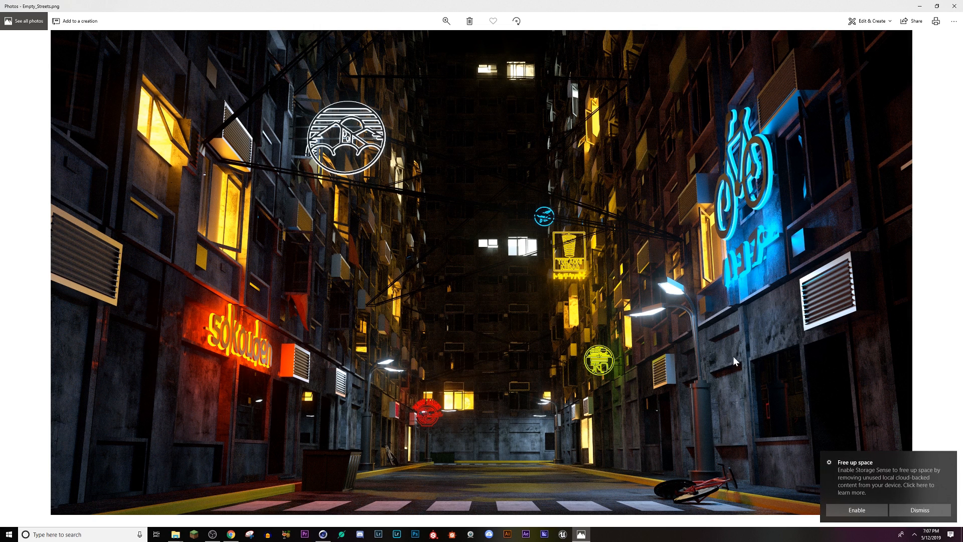
left_click(950, 458)
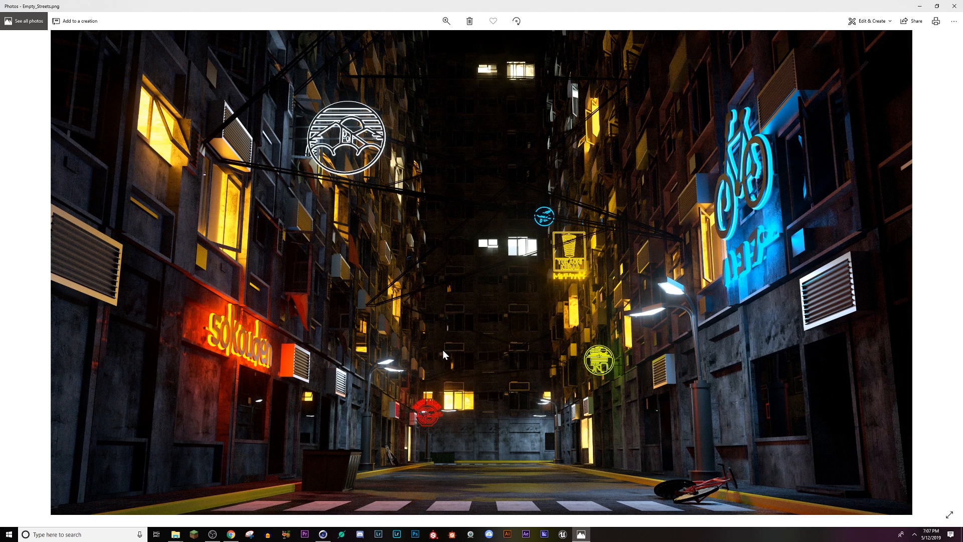
left_click(318, 534)
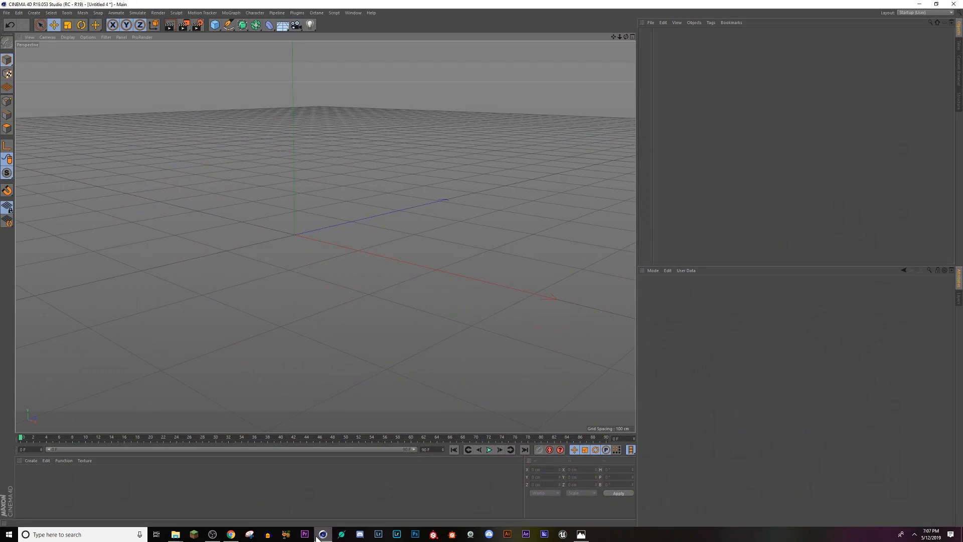
Step: Bring up the Buildings.c4d scene and start rendering it in the Octane Live Viewer, placed beside the viewport
left_click(350, 14)
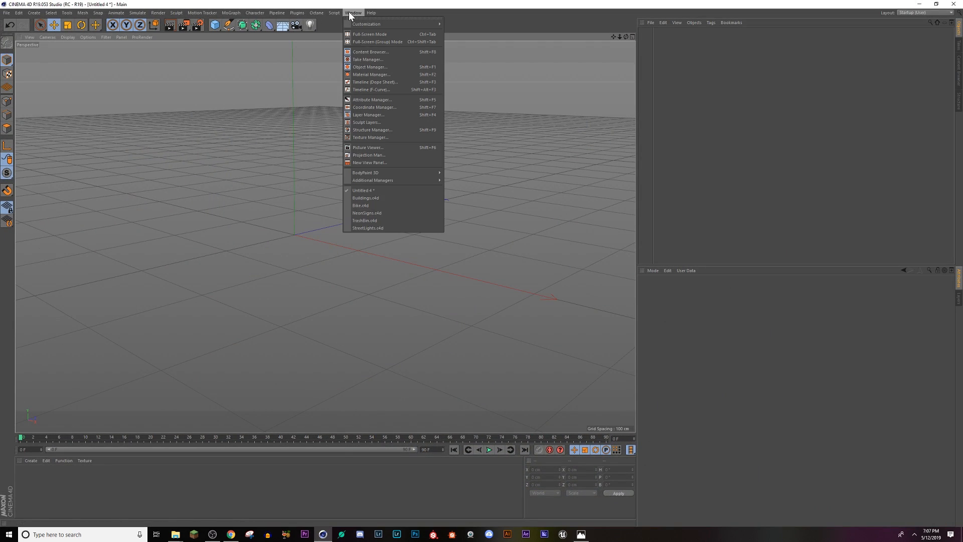
left_click(357, 198)
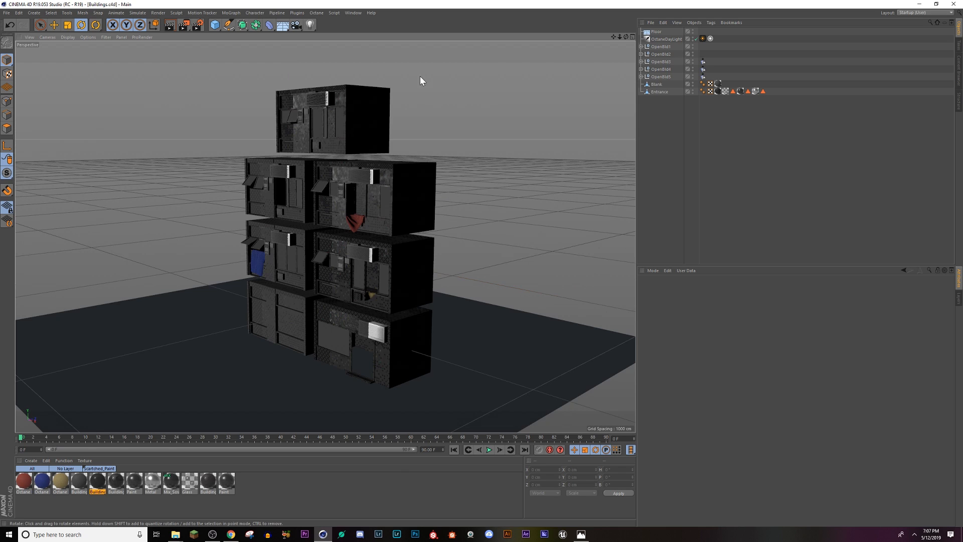
left_click(354, 13)
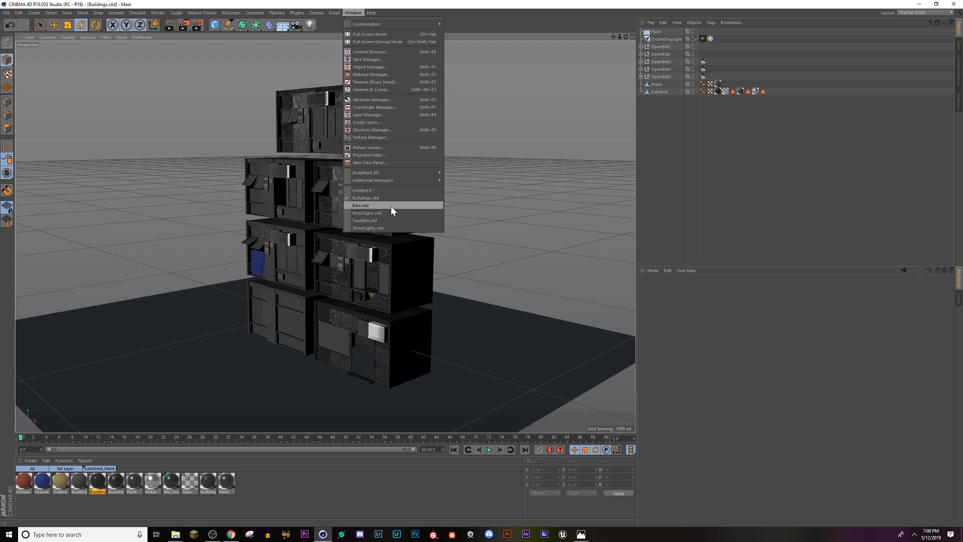
mouse_move(317, 14)
left_click(326, 40)
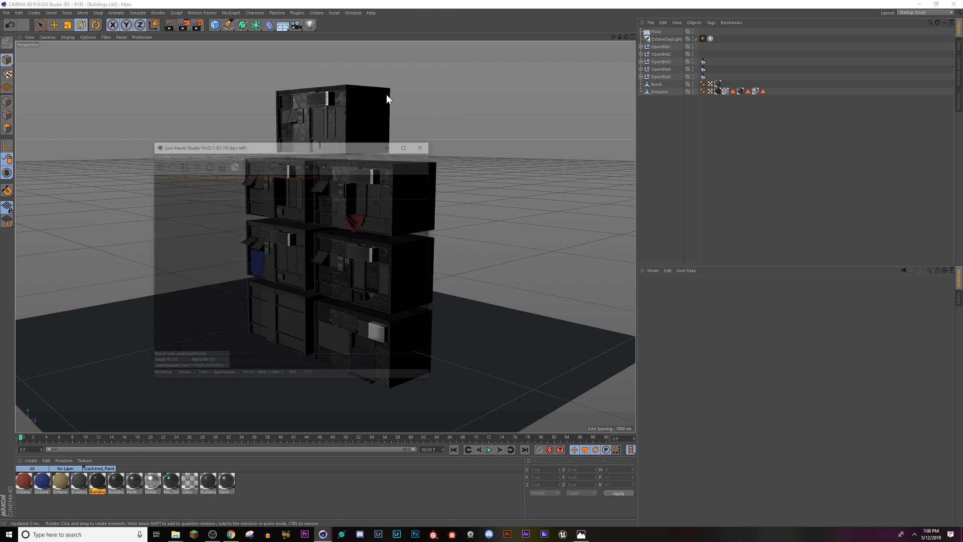
left_click_drag(321, 148, 726, 163)
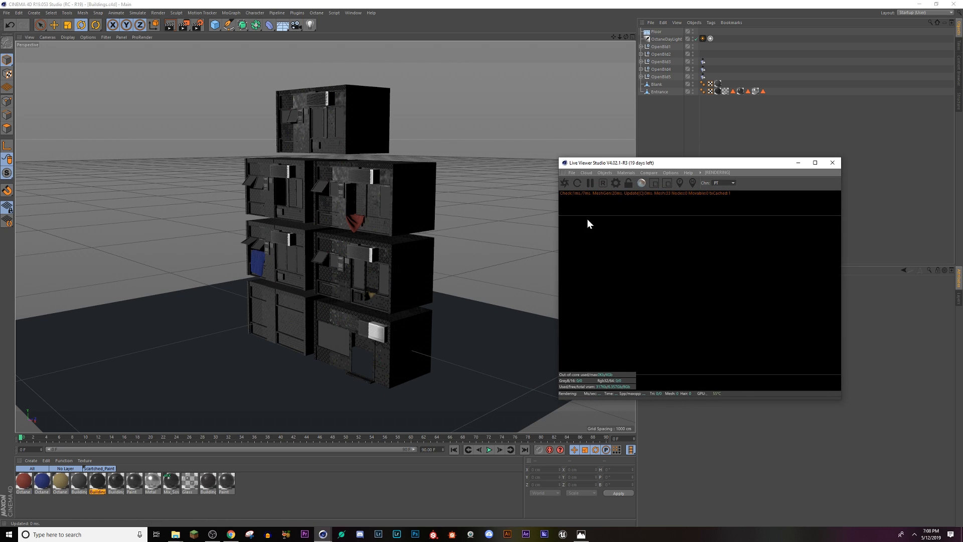
left_click(564, 184)
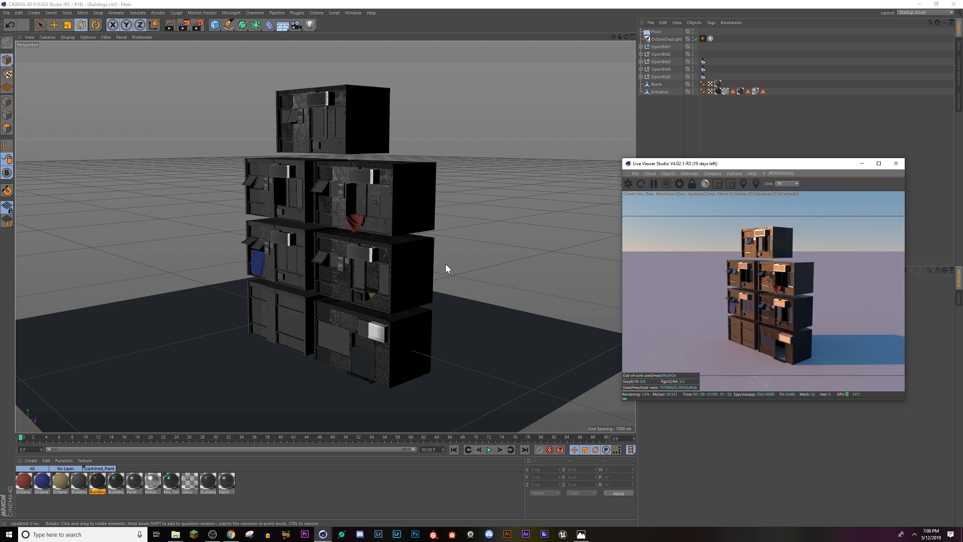
Step: Examine the building modules' facades, windows, air conditioners and hanging cloths from several angles against the live render
scroll(358, 338, "up", 3)
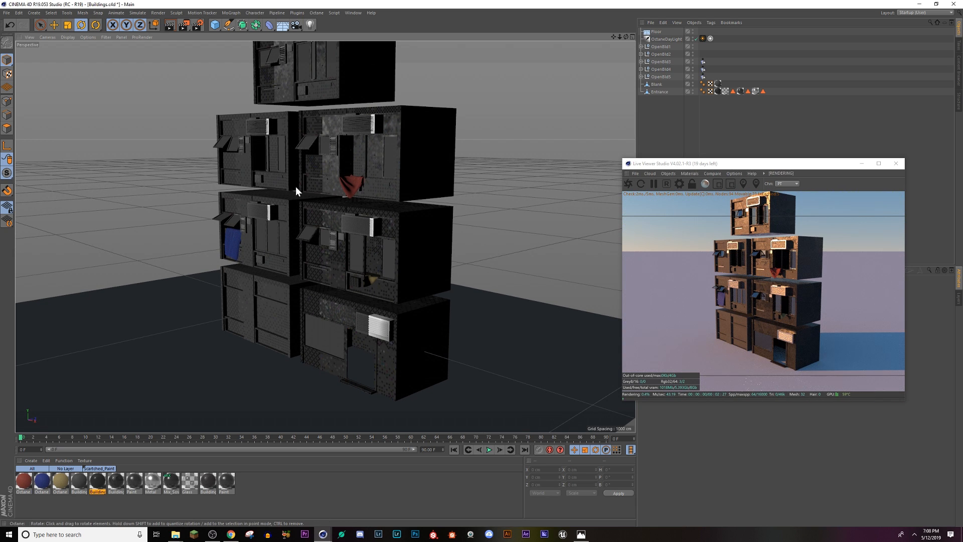
left_click_drag(296, 186, 366, 177, "alt")
scroll(357, 190, "up", 3)
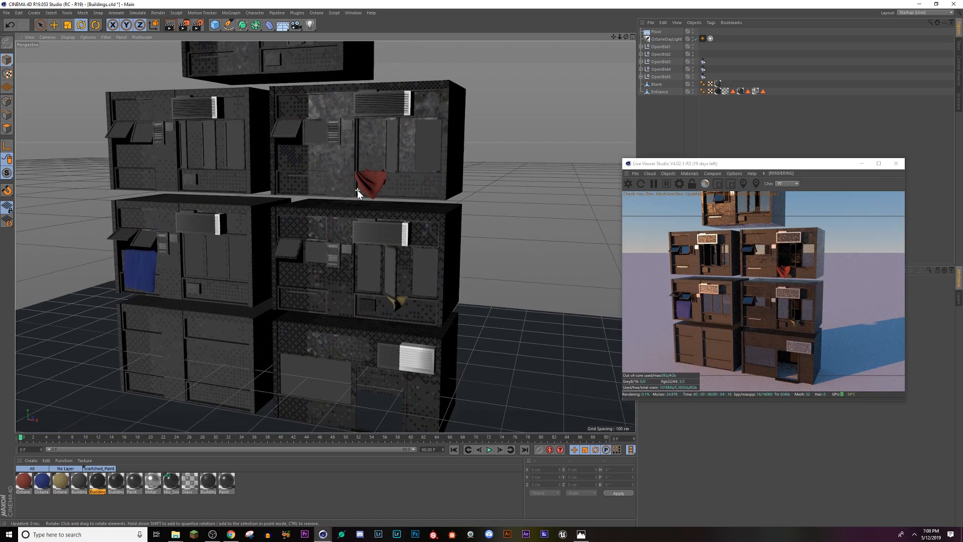
scroll(357, 190, "up", 5)
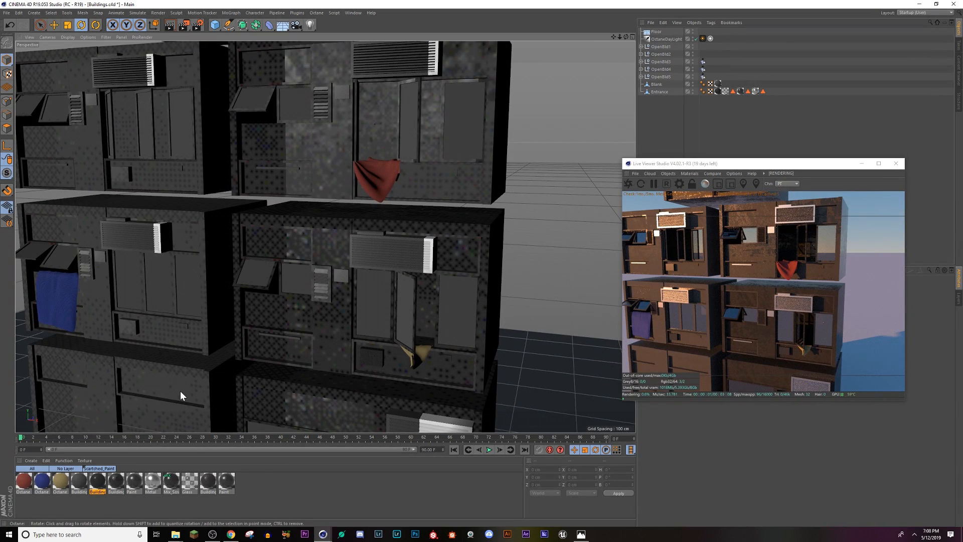
left_click_drag(422, 352, 402, 336, "alt")
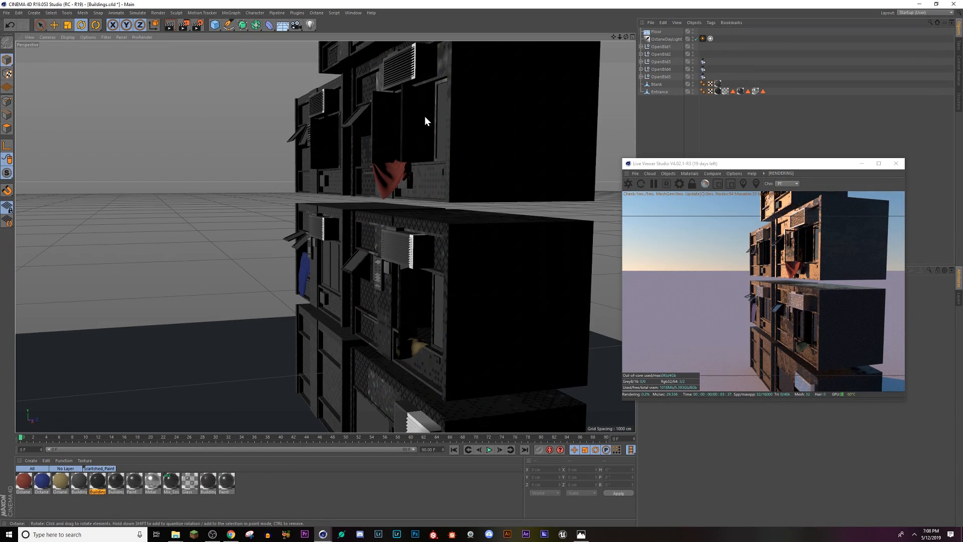
scroll(351, 332, "up", 6)
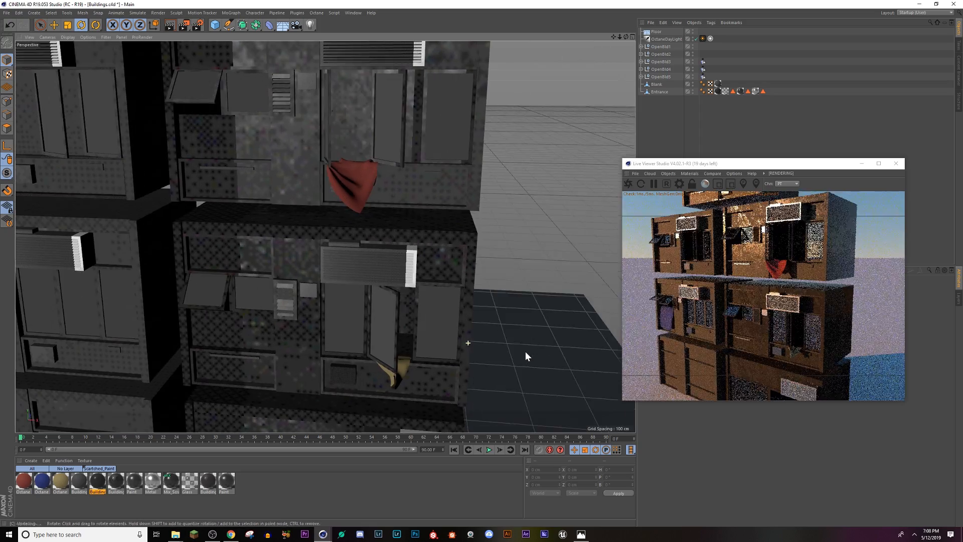
scroll(349, 325, "down", 8)
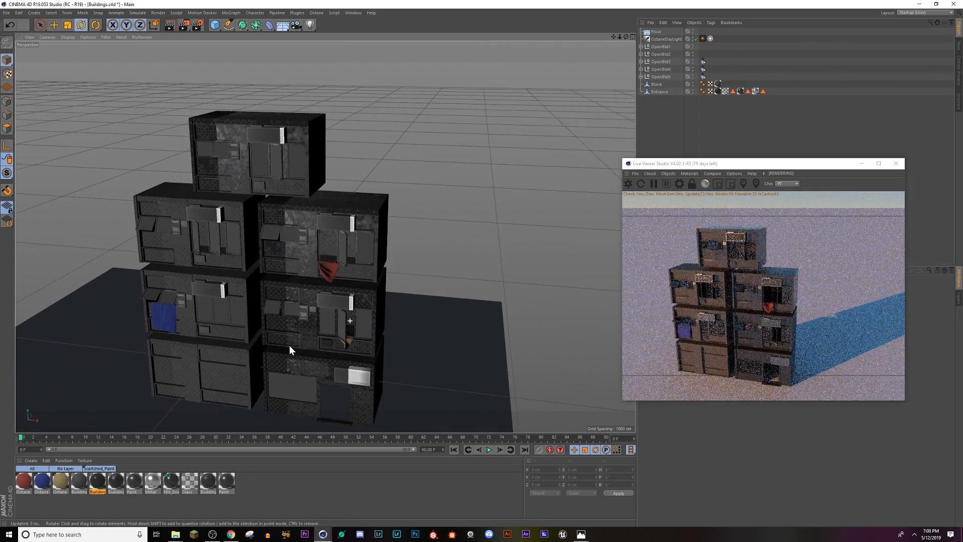
left_click_drag(338, 307, 318, 231, "alt")
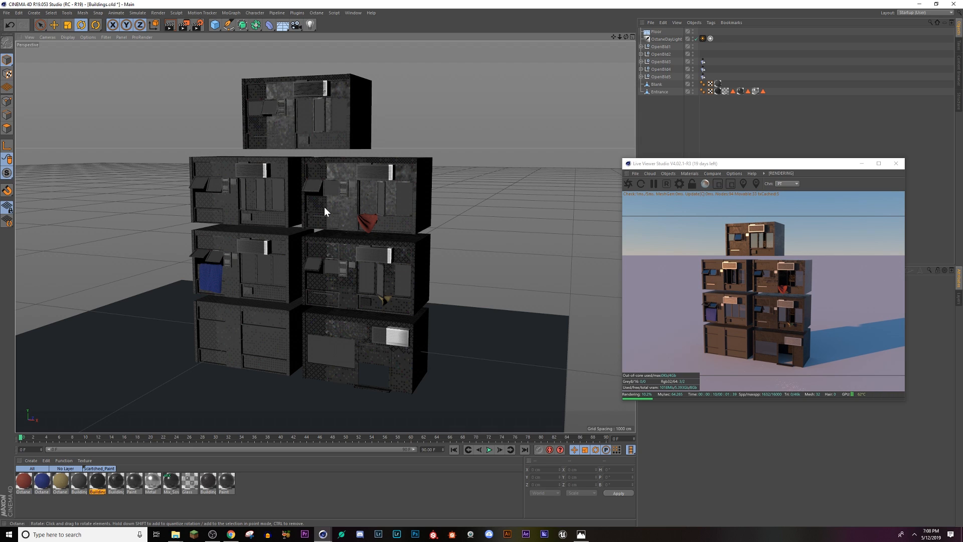
Step: Switch to the Bike.c4d scene and inspect the bicycle model from different angles
left_click(354, 12)
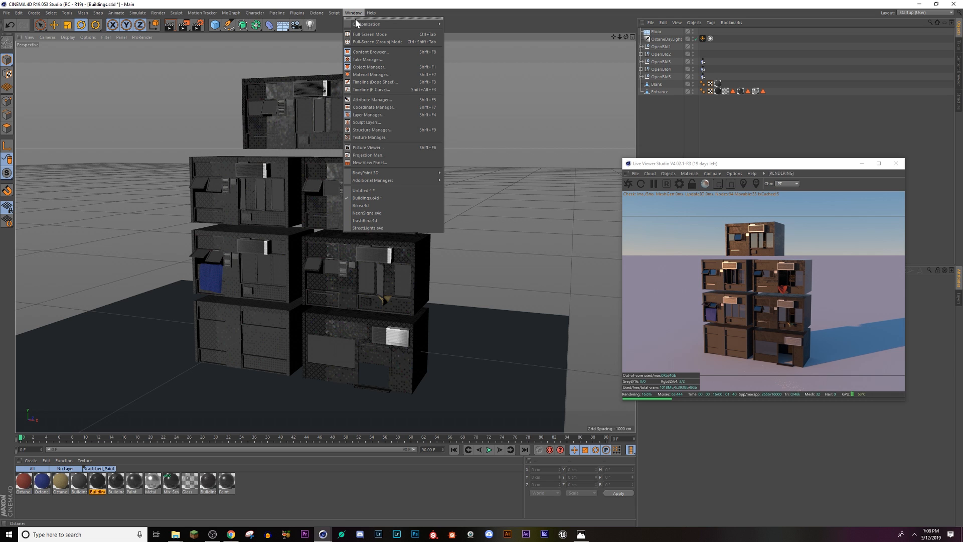
left_click(360, 205)
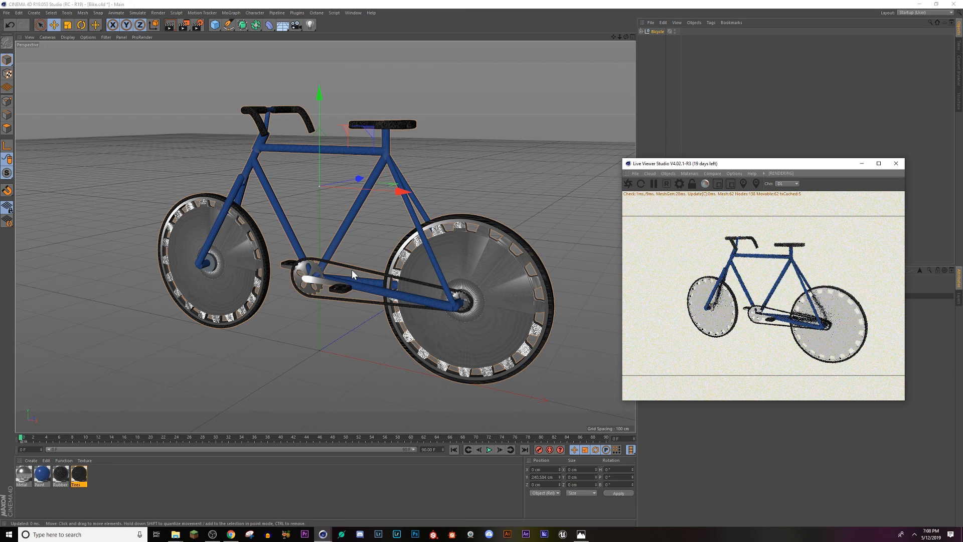
left_click_drag(473, 297, 339, 230, "alt")
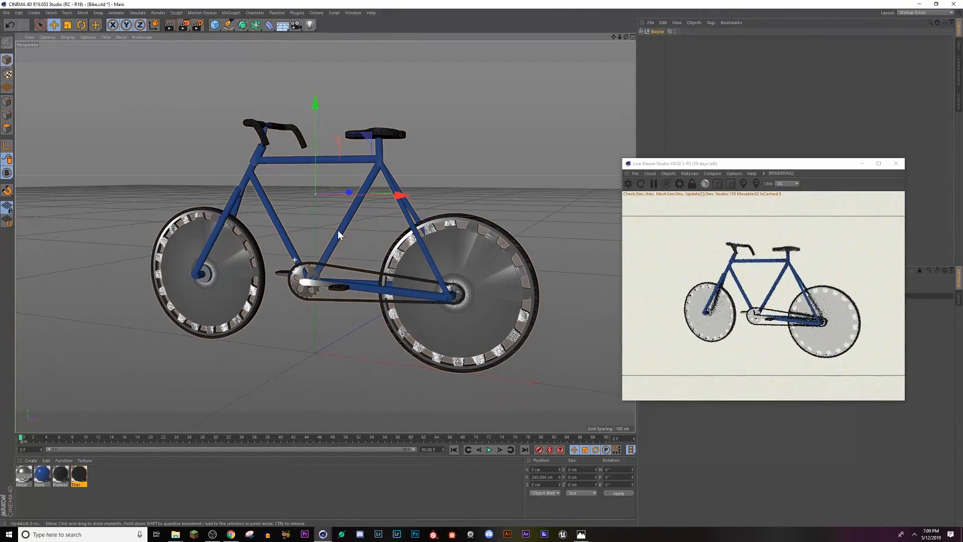
left_click_drag(432, 314, 455, 293, "alt")
left_click_drag(374, 305, 204, 298, "alt")
middle_click_drag(203, 298, 216, 305, "alt")
Step: Switch to the NeonSigns.c4d scene and inspect the seven neon signs from an angle
left_click(355, 13)
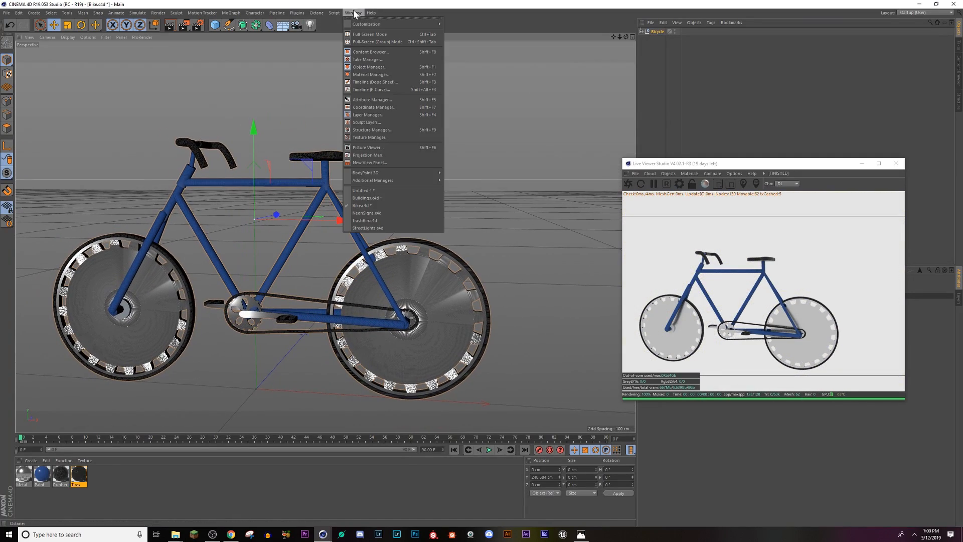
left_click(383, 212)
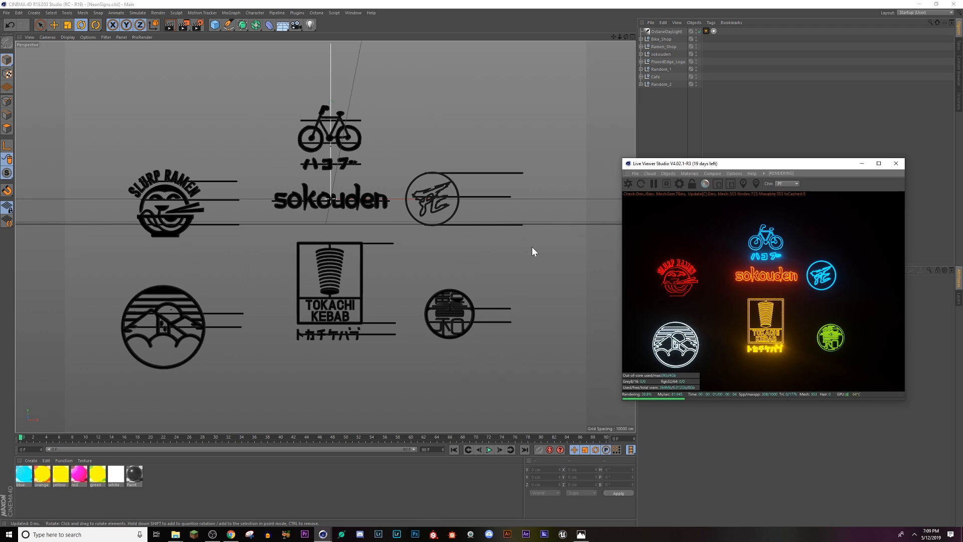
left_click_drag(444, 282, 421, 294, "alt")
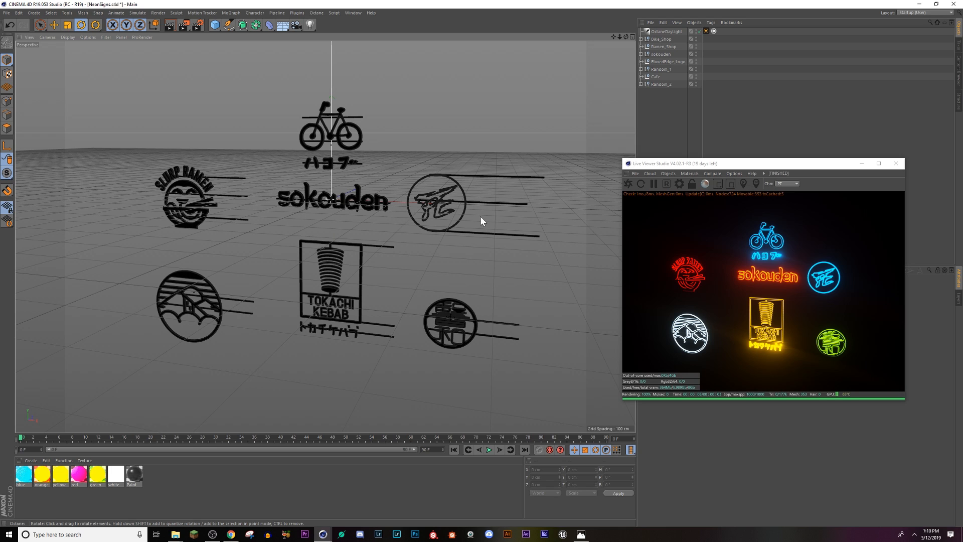
Step: Render the TrashBin.c4d scene in the Live Viewer, inspect the bin, and compare it with the Empty_Streets.png reference in Photos
left_click(353, 13)
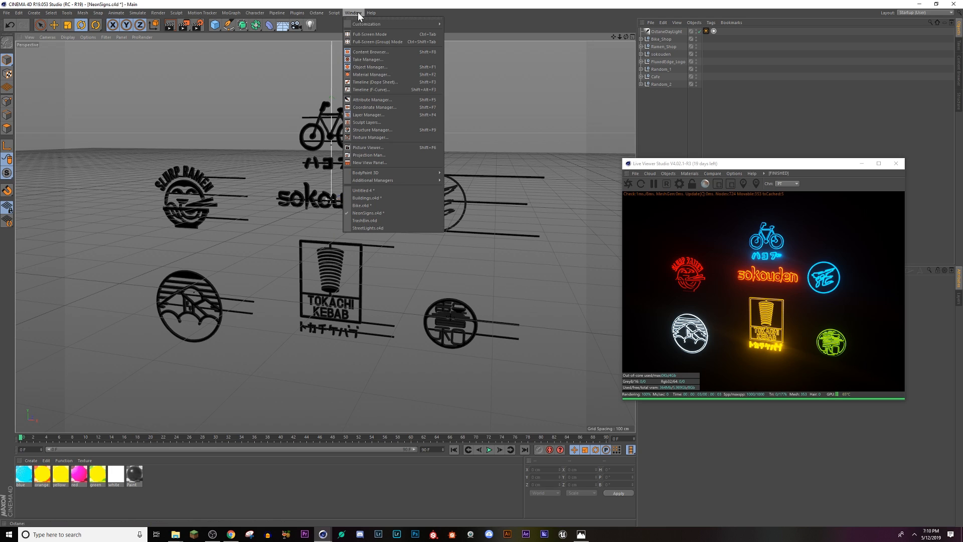
left_click(365, 220)
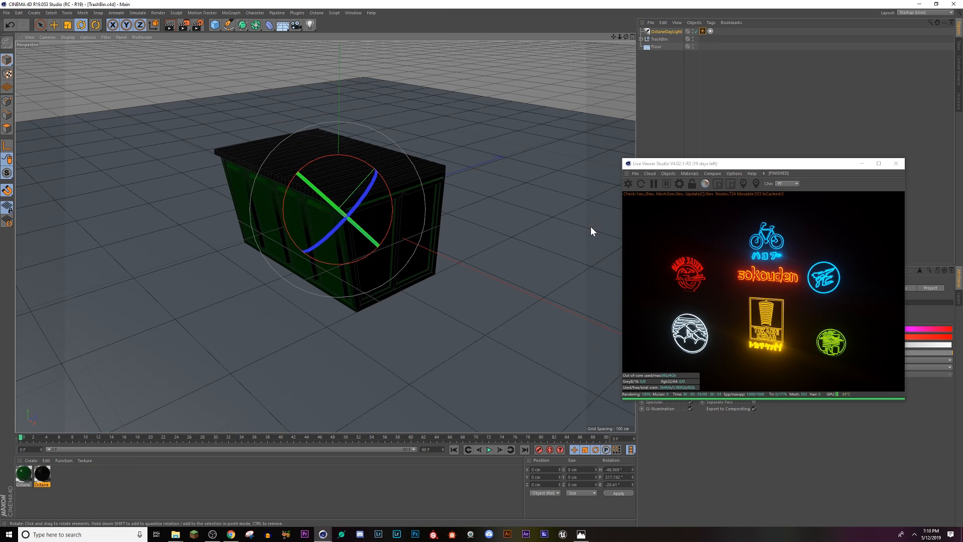
left_click(627, 183)
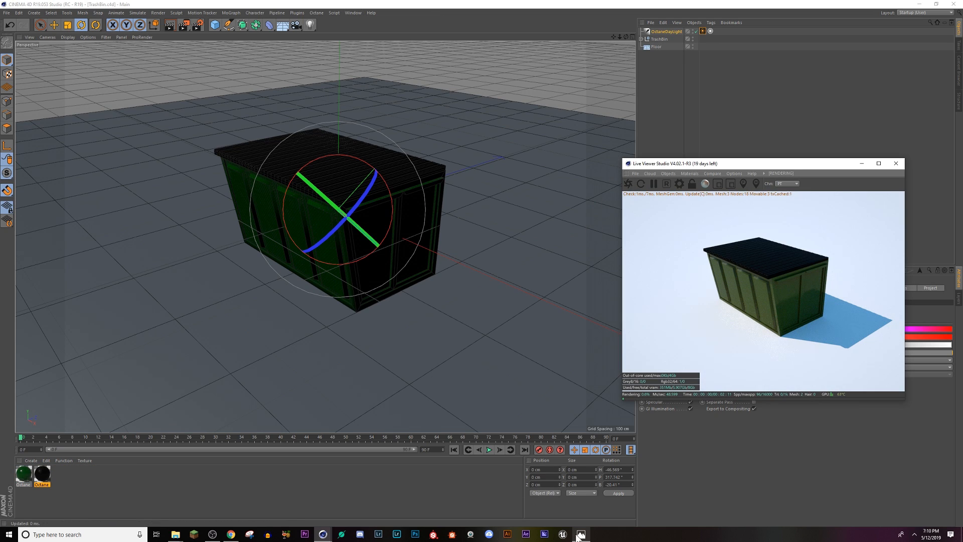
left_click_drag(390, 251, 397, 288, "alt")
left_click(581, 534)
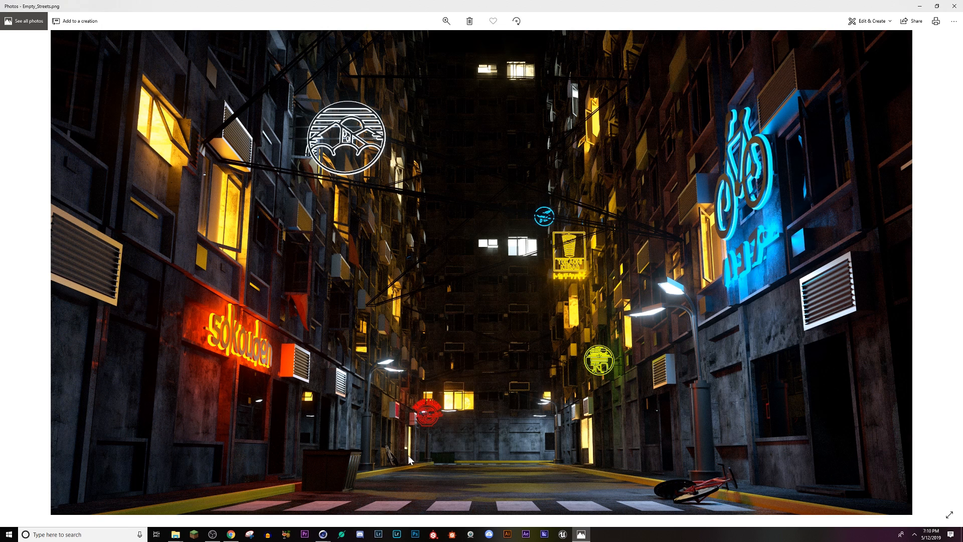
left_click(920, 6)
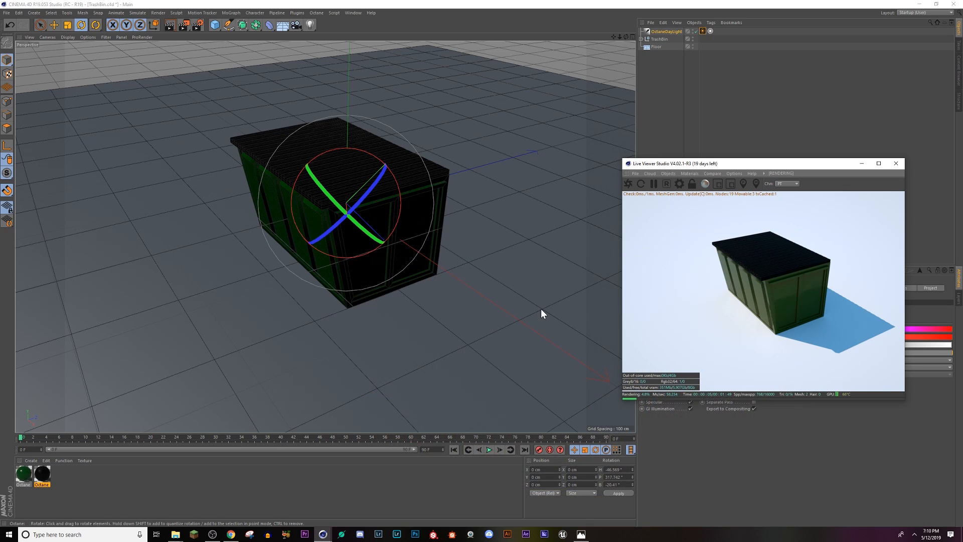
Step: Switch to the StreetLights.c4d scene and examine the lamp post and its glowing heads from above and close up
left_click(355, 12)
left_click(357, 221)
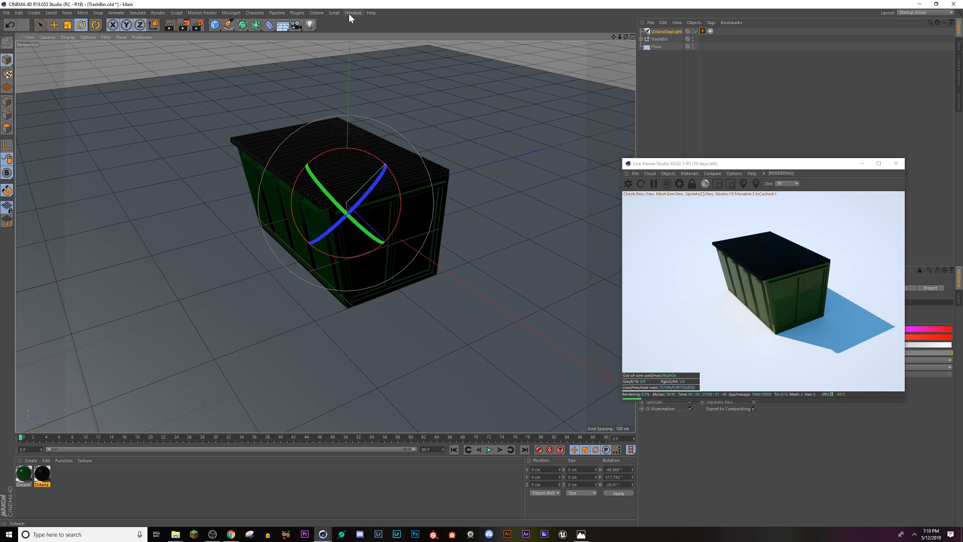
left_click(348, 14)
left_click(375, 227)
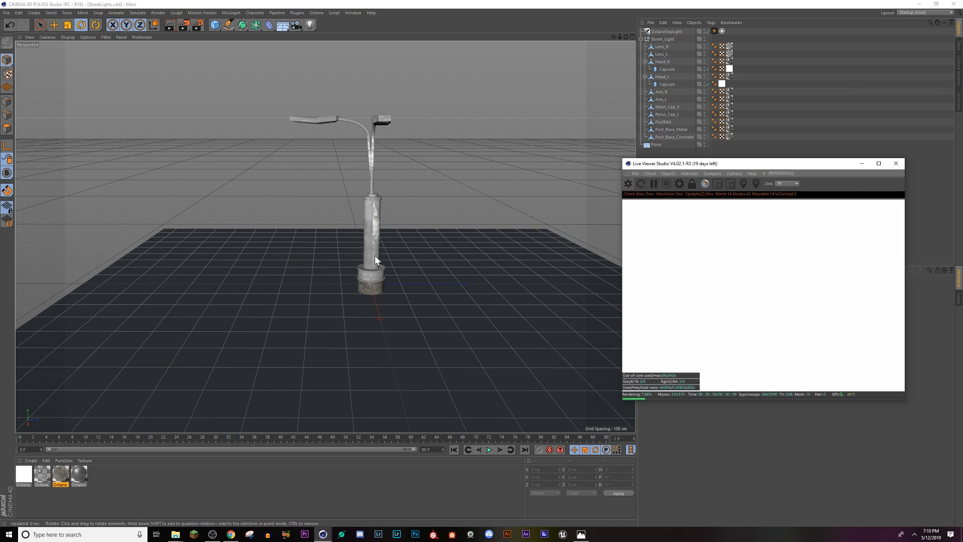
left_click_drag(379, 256, 409, 273, "alt")
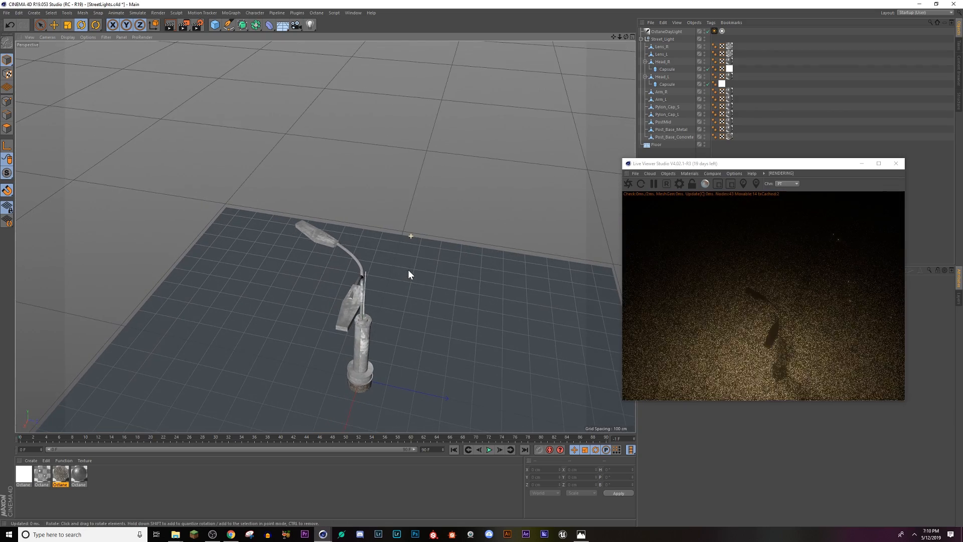
mouse_move(376, 365)
left_mouse_down("alt")
mouse_move(355, 261)
mouse_move(371, 317)
mouse_move(356, 297)
mouse_move(359, 316)
mouse_move(362, 272)
mouse_move(361, 305)
mouse_move(375, 275)
mouse_move(372, 266)
mouse_move(361, 362)
left_mouse_up("alt")
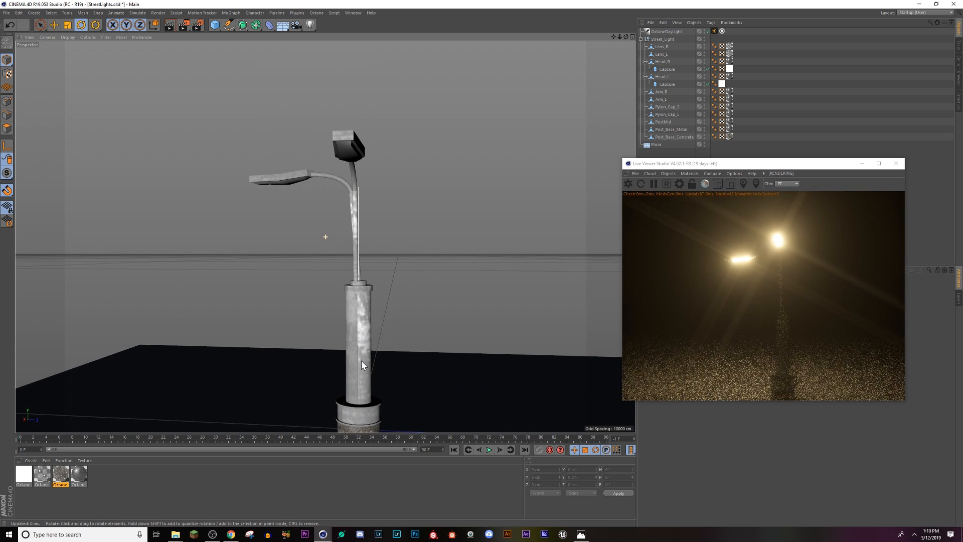
Step: Lower the emission power of the street light's white Octane material to about 422
double_click(28, 475)
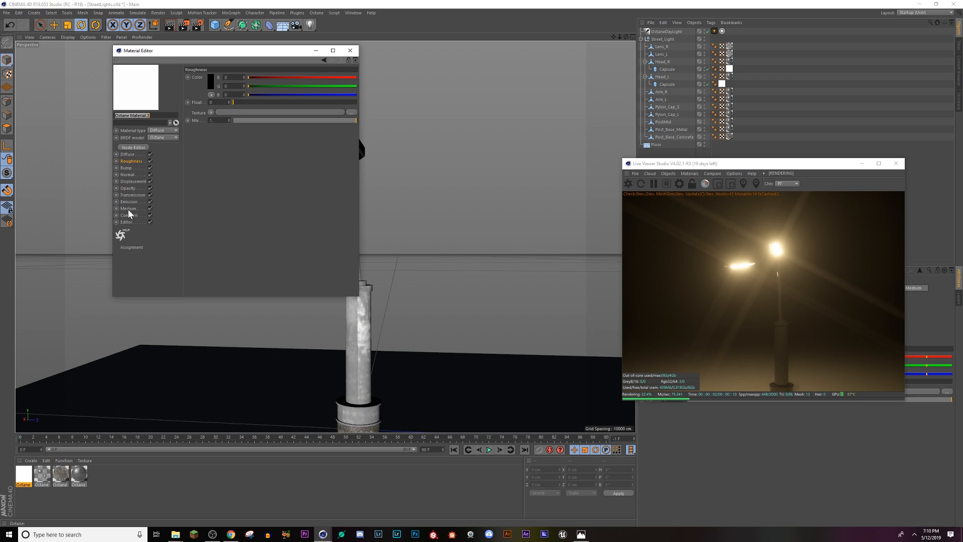
left_click(128, 202)
left_click(213, 98)
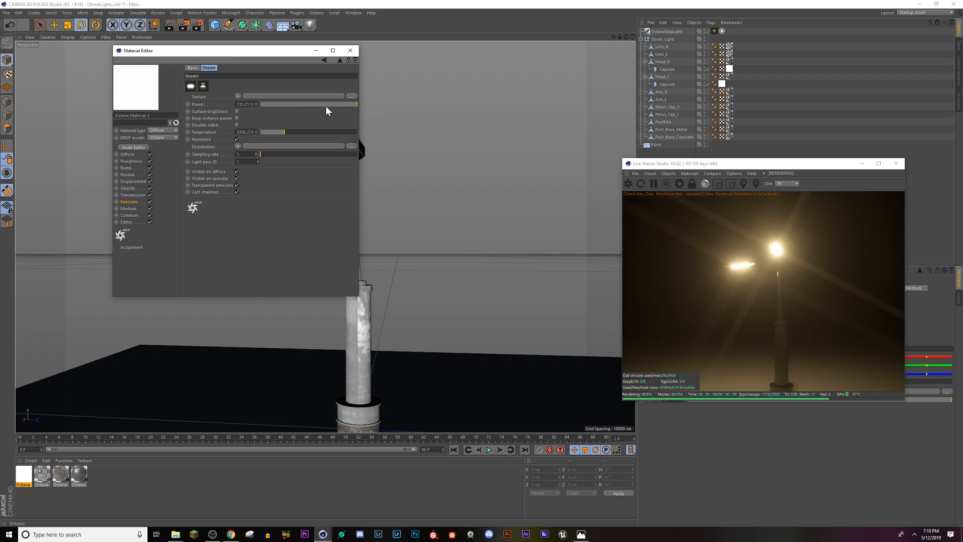
mouse_move(326, 103)
left_mouse_down()
mouse_move(311, 103)
mouse_move(353, 104)
left_mouse_up()
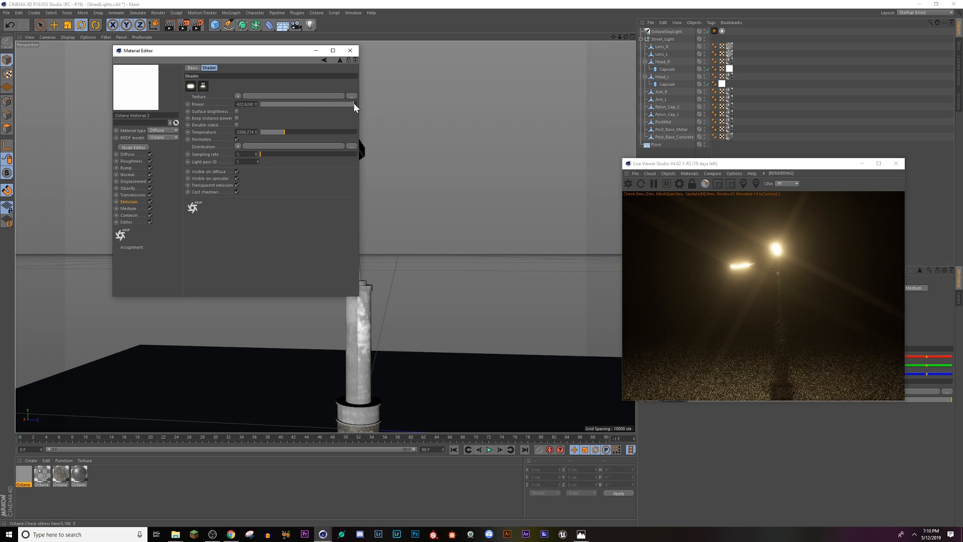
left_click(350, 51)
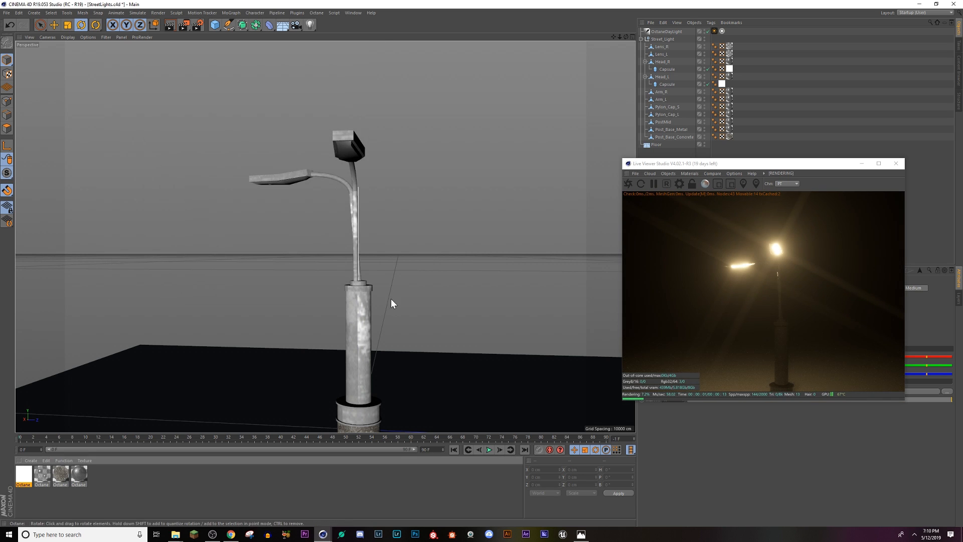
Step: Switch from the StreetLights.c4d scene to the empty Untitled 4 scene and send it to the Live Viewer
left_click_drag(390, 299, 366, 343, "alt")
right_click_drag(366, 343, 367, 354, "alt")
left_click_drag(366, 353, 346, 281, "alt")
left_click(354, 14)
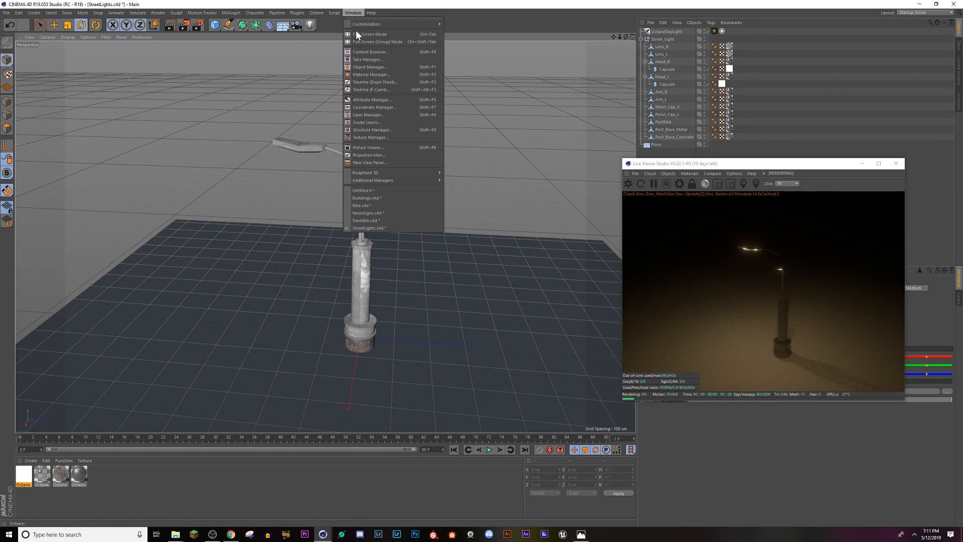
left_click(361, 191)
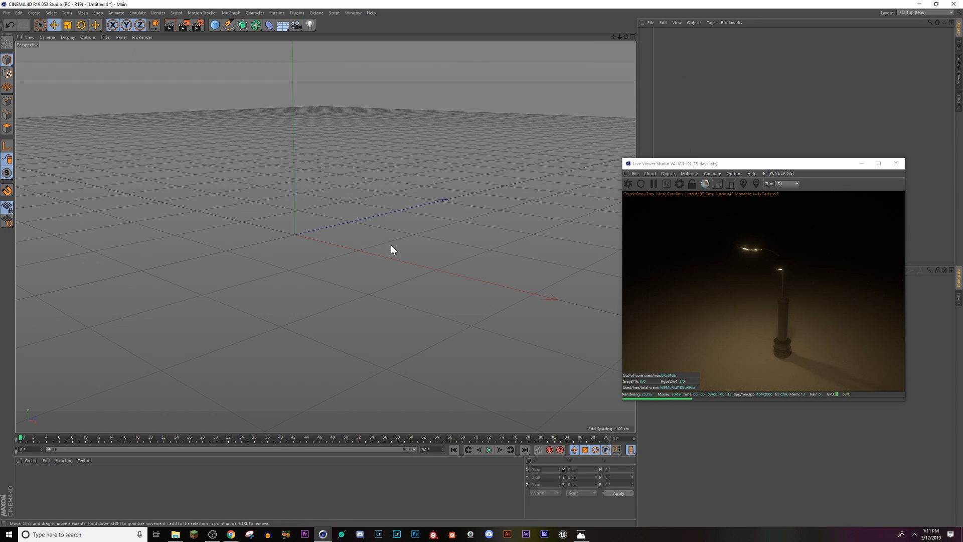
left_click(627, 184)
Step: Dock the Live Viewer beneath the Attributes manager and enlarge its pane
left_click_drag(656, 167, 667, 273)
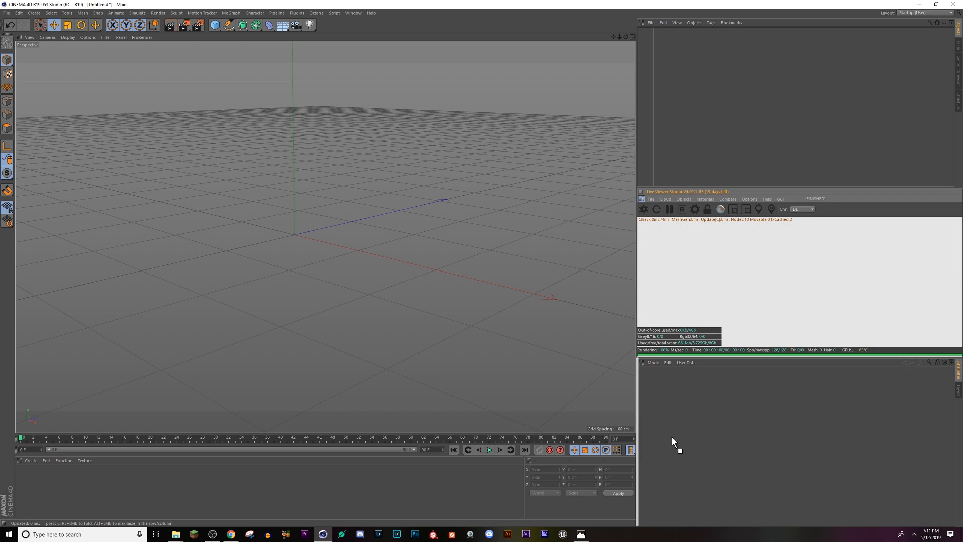
left_click_drag(672, 442, 683, 510)
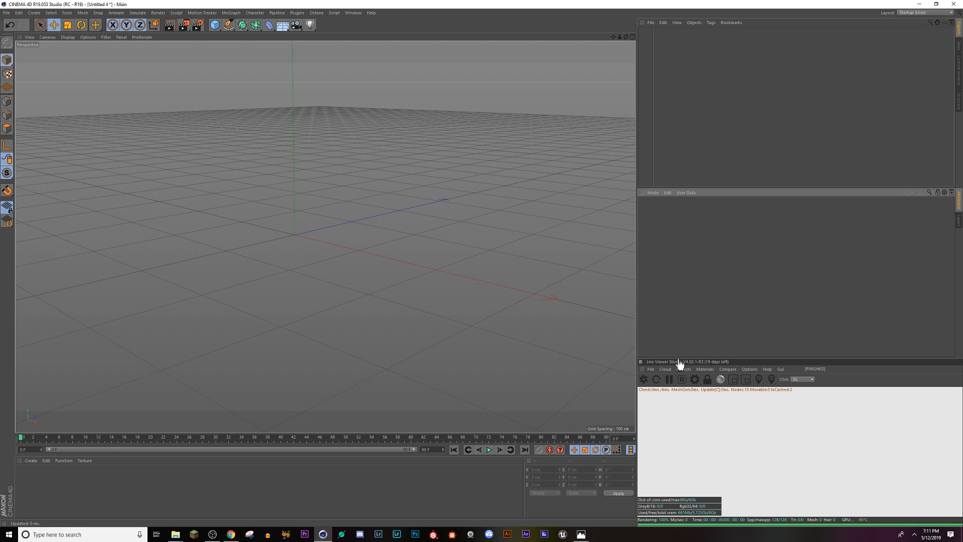
left_click_drag(680, 363, 688, 276)
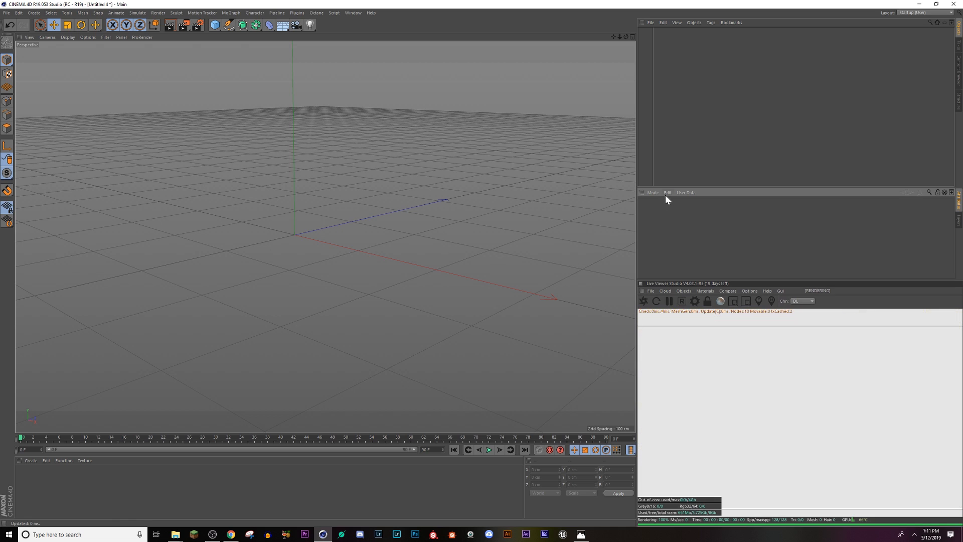
Step: Dock the Attributes manager beside the Layers manager, above the Live Viewer, and remove the test cube
left_click_drag(646, 214, 642, 195)
key("ctrl+z")
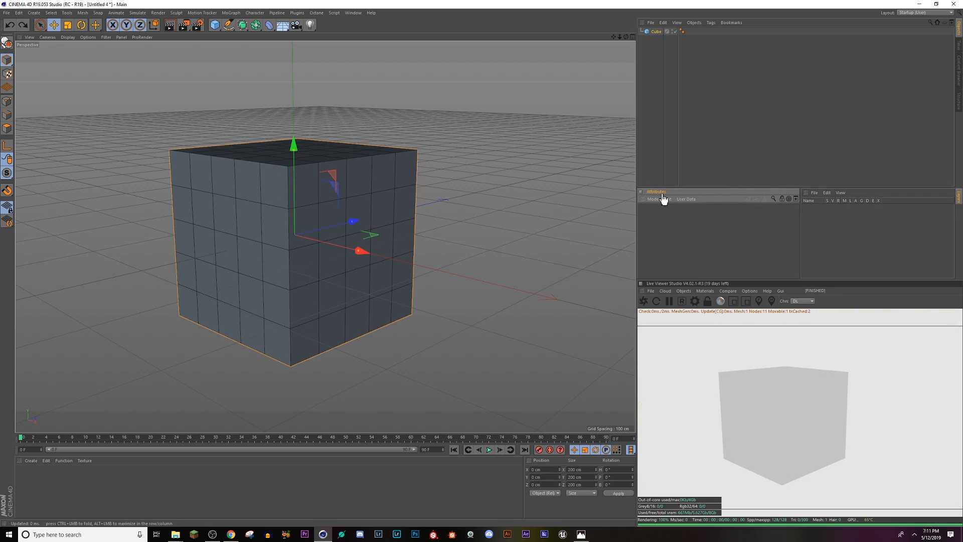
left_click(358, 204)
key("Delete")
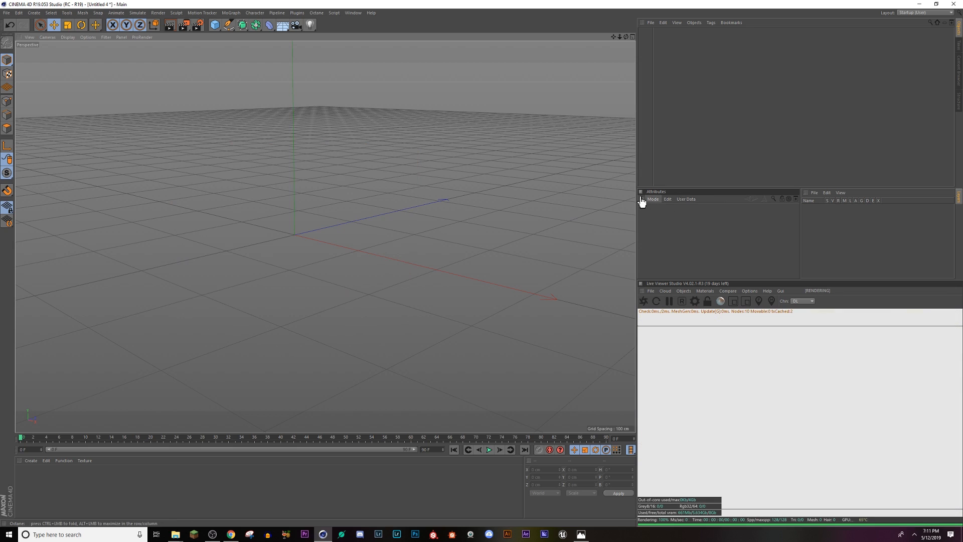
left_click_drag(641, 199, 808, 208)
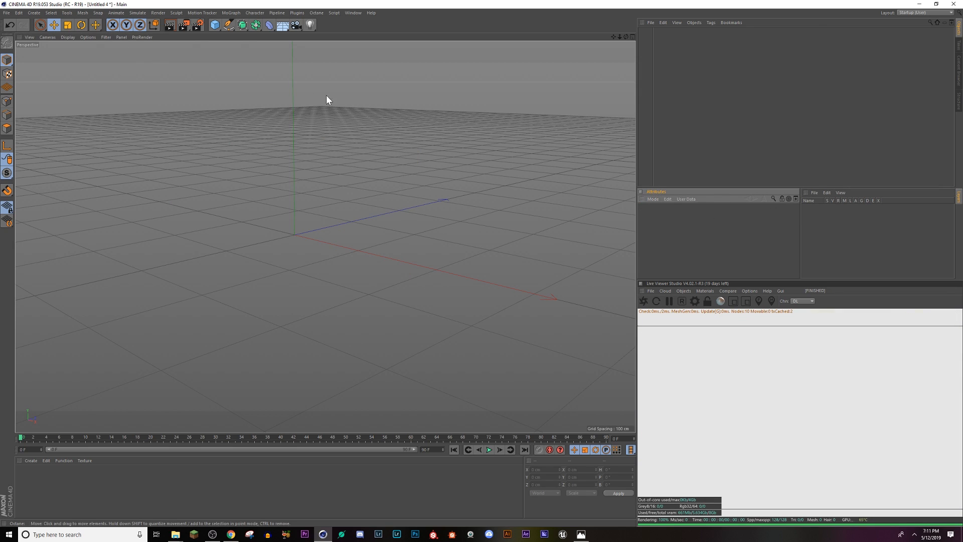
Step: Add a cube shown in Gouraud Shading (Lines) and reduce its Y size to about 131 cm
left_click(215, 25)
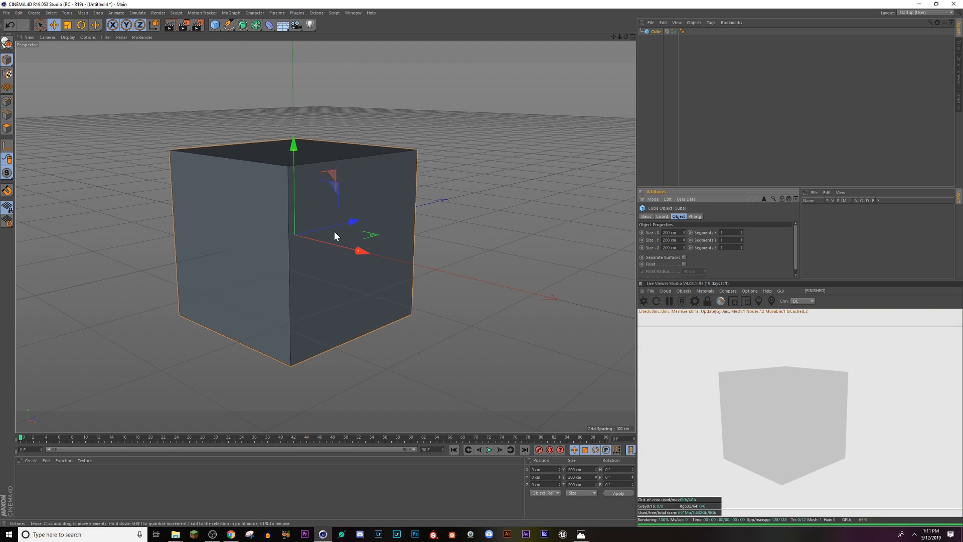
left_click_drag(334, 230, 317, 262, "alt")
left_click(74, 38)
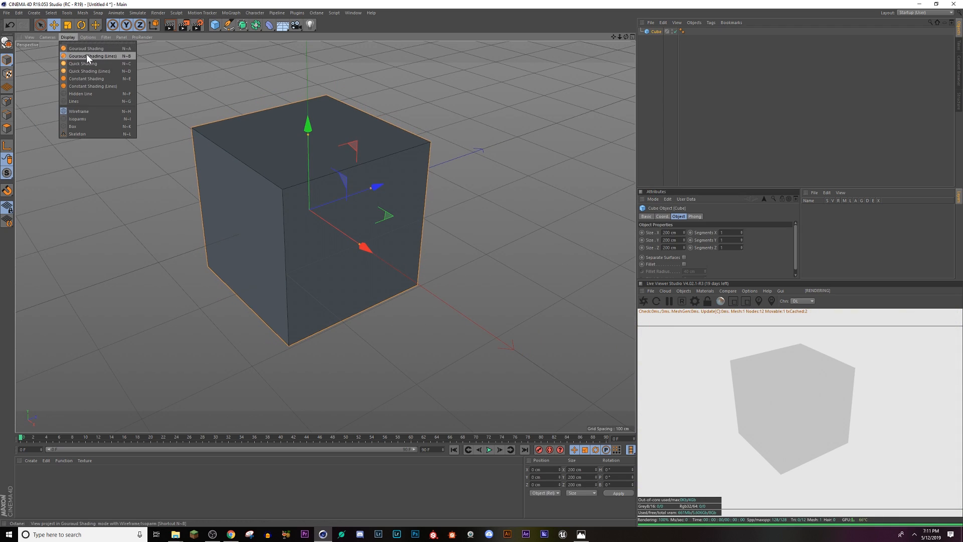
left_click(86, 48)
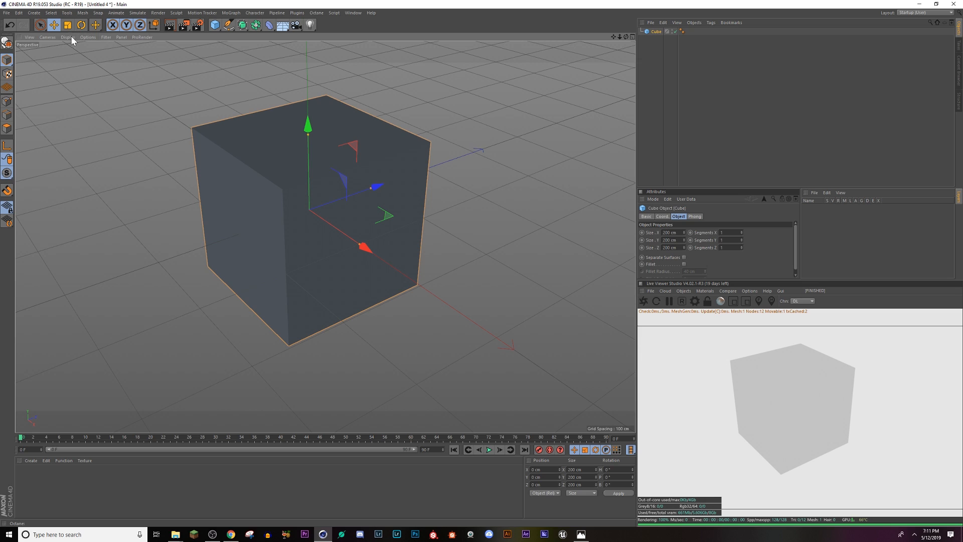
left_click(74, 37)
left_click(88, 59)
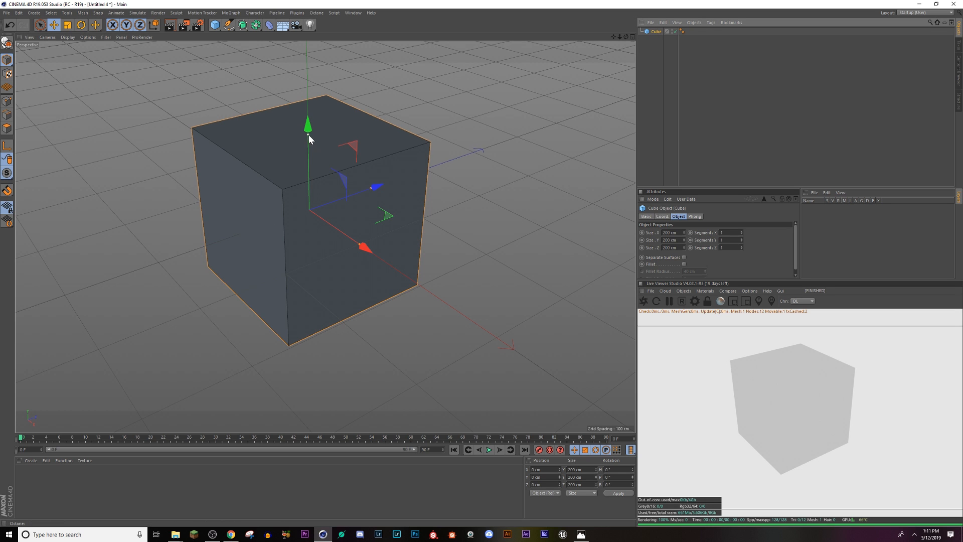
left_click_drag(308, 135, 306, 160)
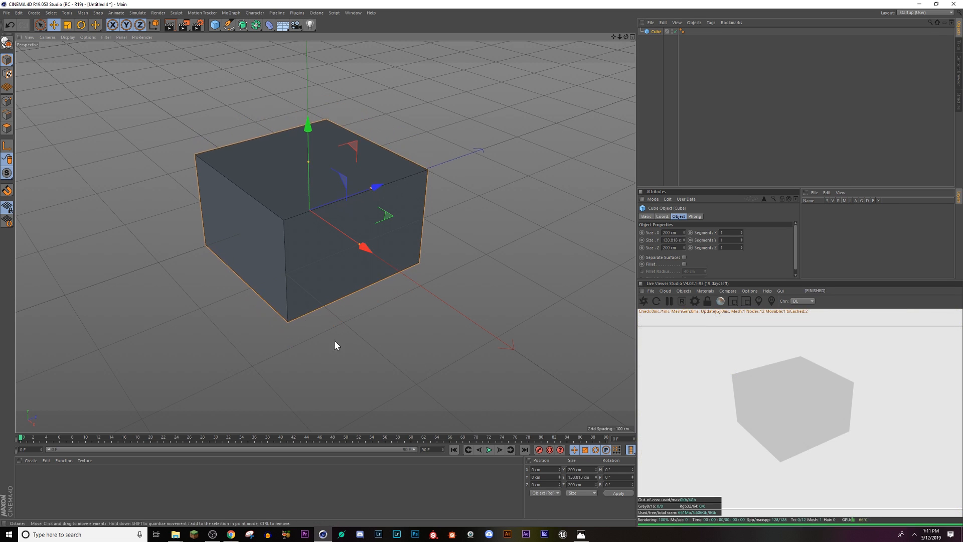
left_click_drag(258, 269, 284, 111, "alt")
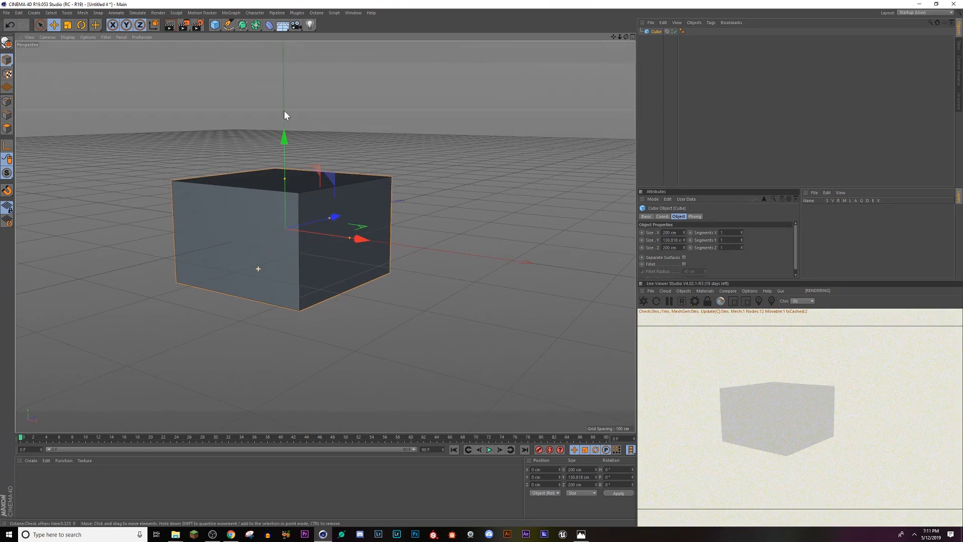
Step: Add a floor object and lower it to the base of the cube
left_click(278, 26)
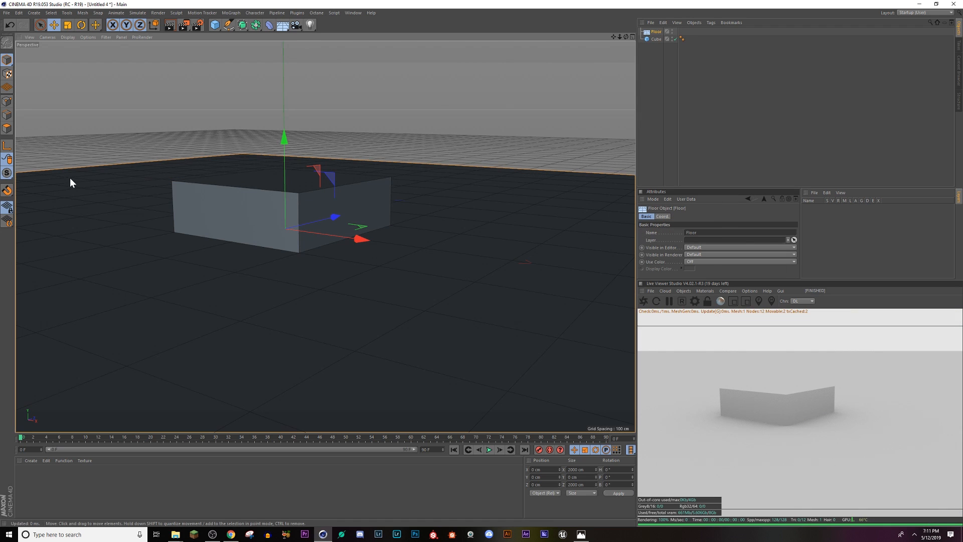
left_click_drag(283, 144, 284, 178)
left_click(9, 195)
key("ctrl+z")
Step: Move the cube up to a Y position of about 7.7 cm
left_click(654, 39)
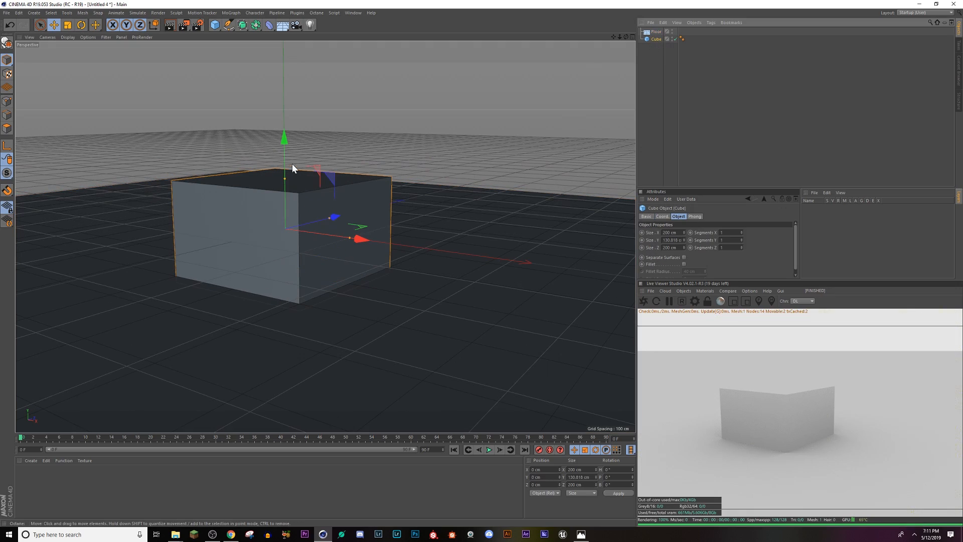
mouse_move(284, 135)
left_mouse_down()
mouse_move(284, 110)
mouse_move(282, 135)
left_mouse_up()
key("ctrl+z")
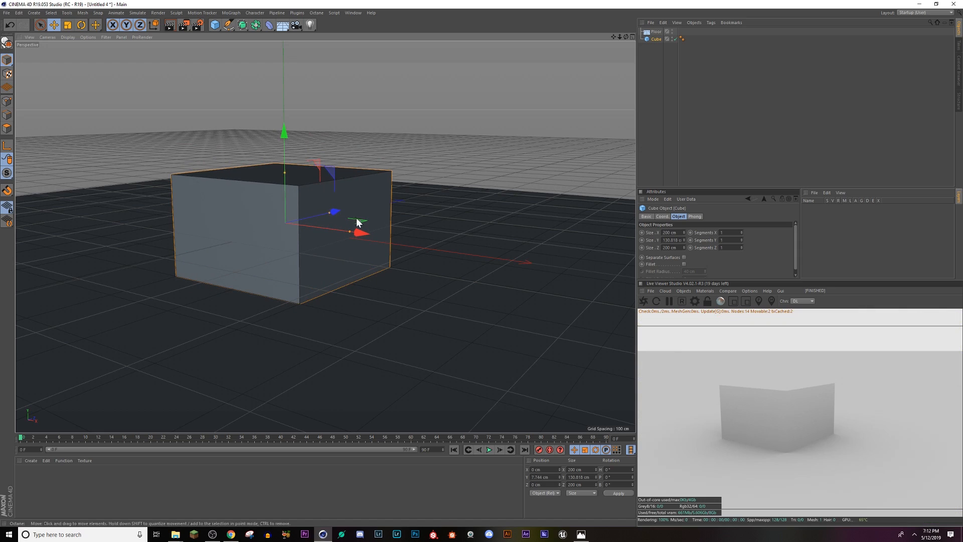
Step: Hide the floor in the viewport and place the cube above it in the object list
left_click_drag(346, 282, 321, 281, "alt")
middle_click_drag(321, 281, 353, 256, "alt")
left_click_drag(353, 255, 366, 262, "alt")
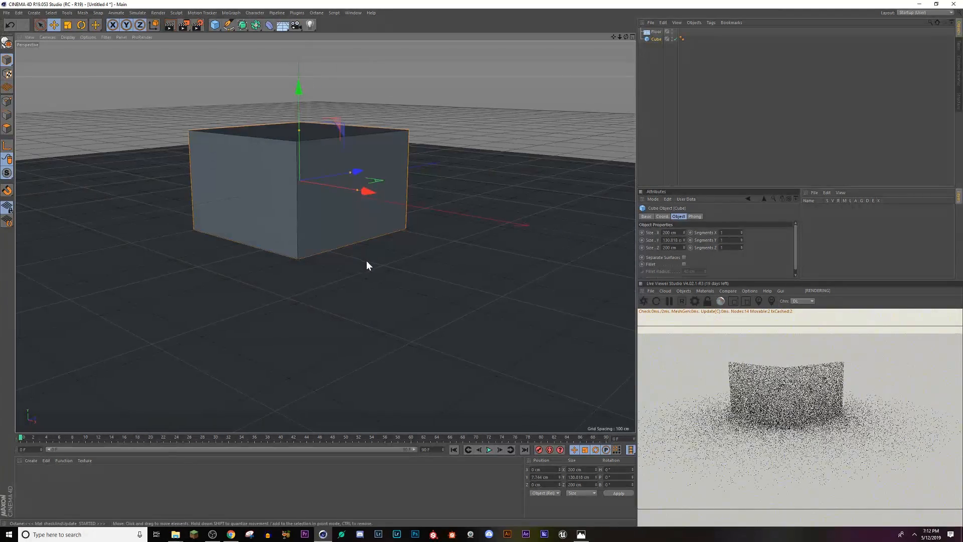
left_click(674, 38)
left_click(674, 38)
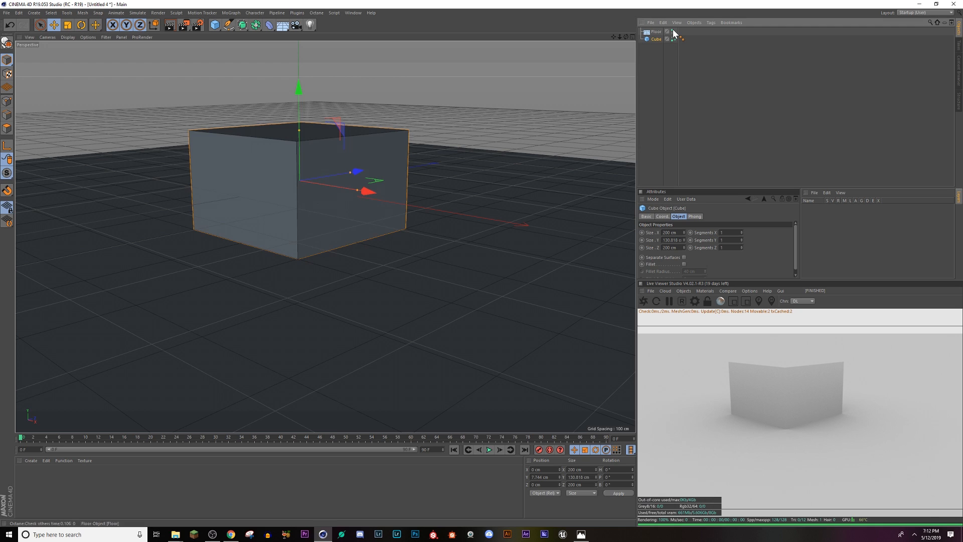
left_click(673, 30)
left_click_drag(659, 45, 655, 30)
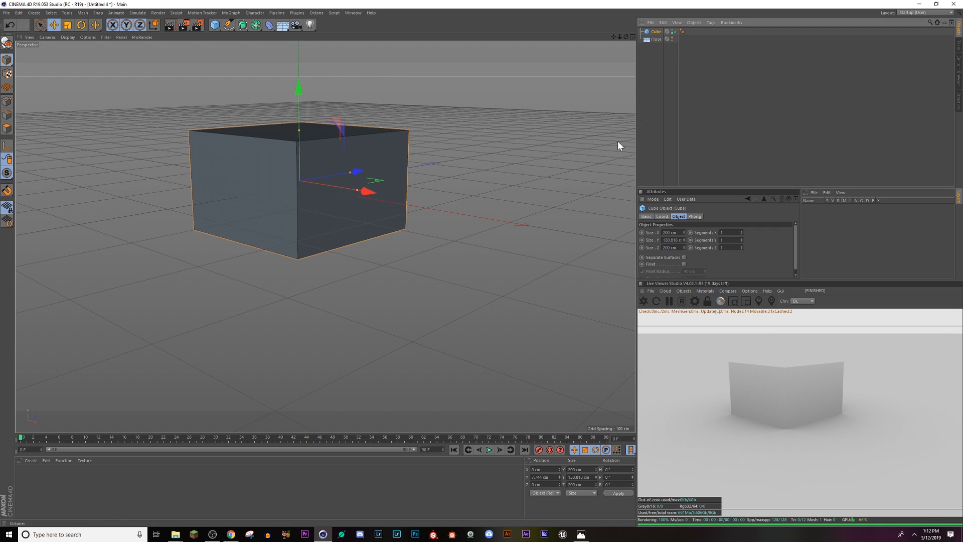
Step: Stretch the cube upward to a Y size of about 147 cm and delete the floor
left_click_drag(299, 132, 302, 83)
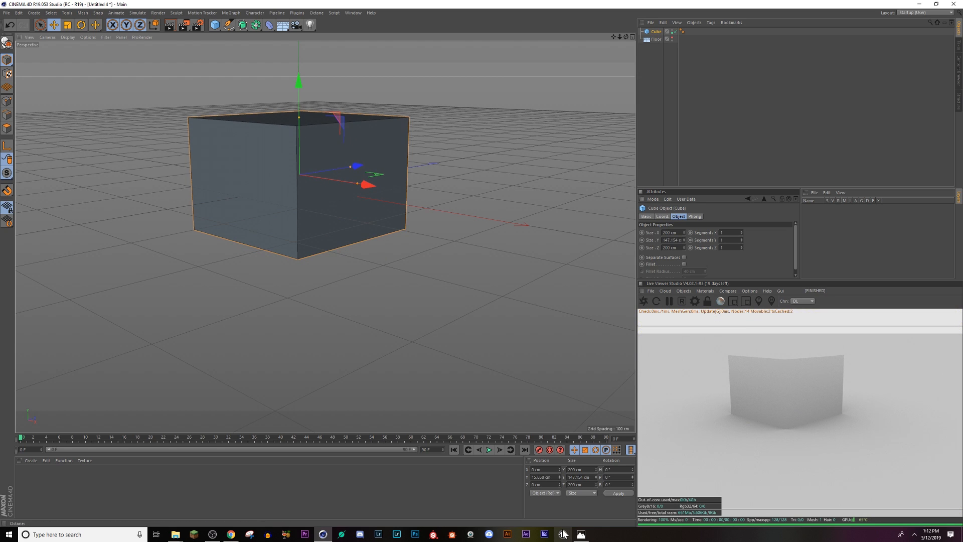
left_click(652, 40)
key("Delete")
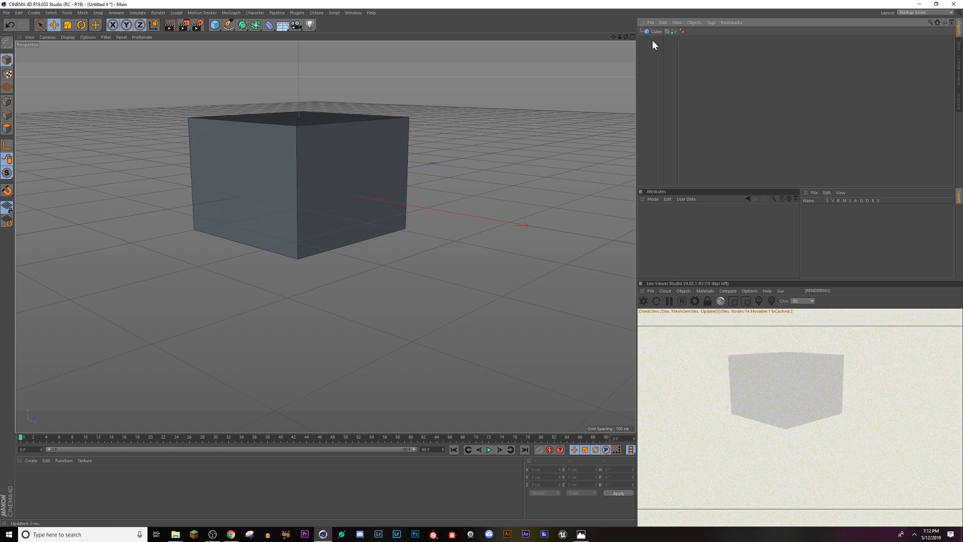
left_click(307, 134)
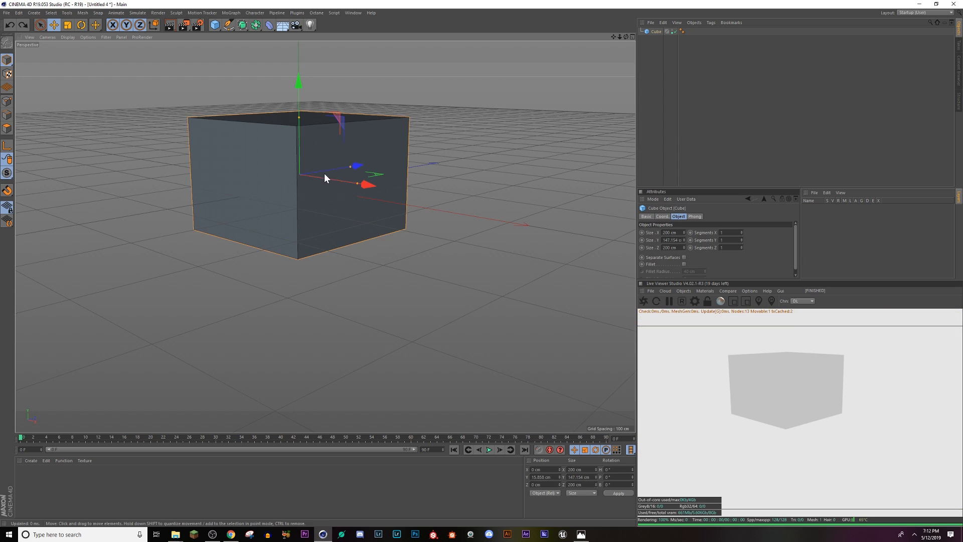
Step: Check the Empty_Streets.png reference in Photos, return to the scene and widen the cube to about 228 cm in X
key("alt+Tab")
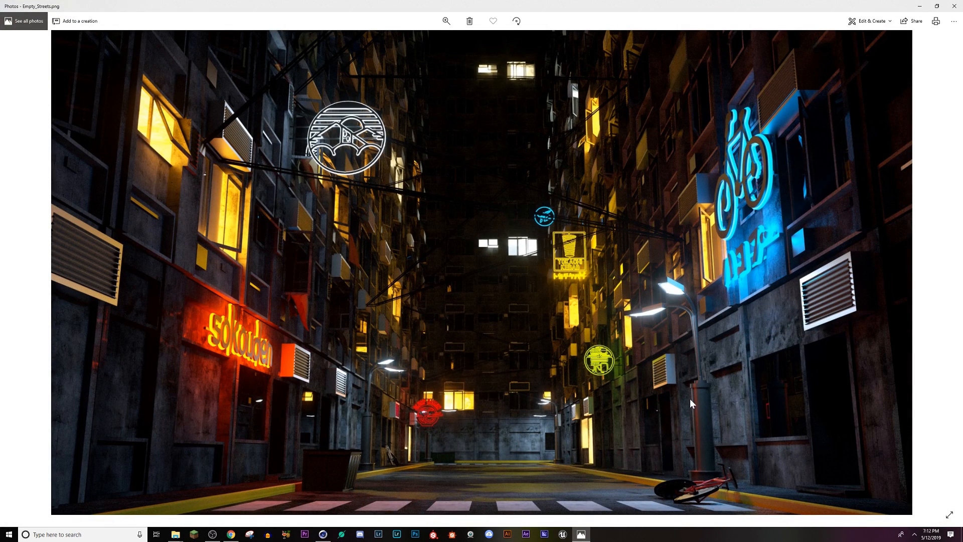
left_click(921, 6)
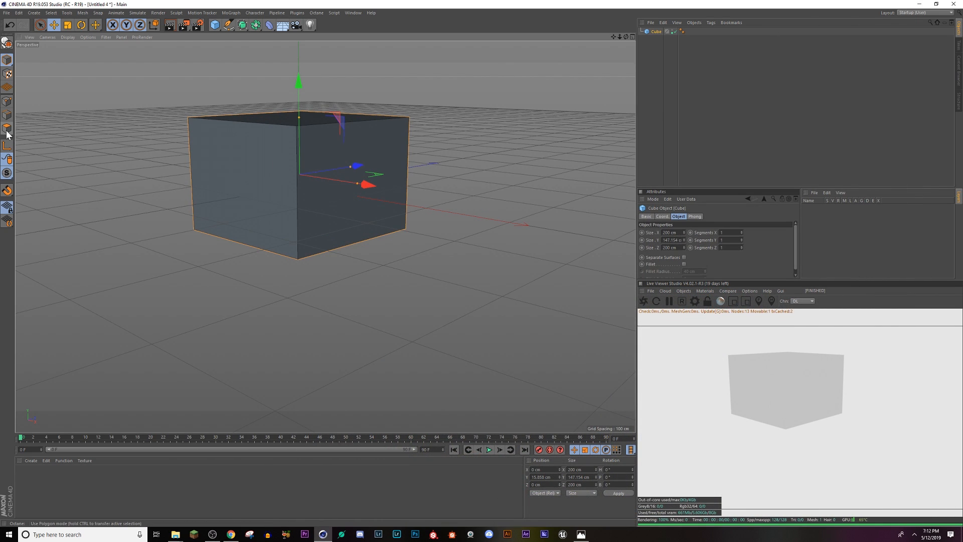
left_click_drag(283, 166, 328, 169, "alt")
left_click_drag(216, 201, 170, 161, "alt")
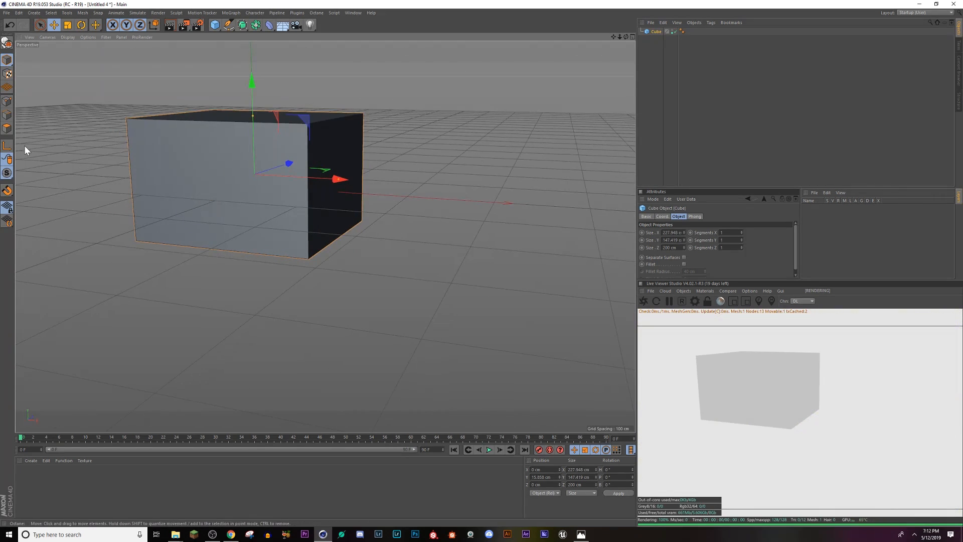
Step: Convert the cube to an editable polygon object and switch to Polygon mode
key("c")
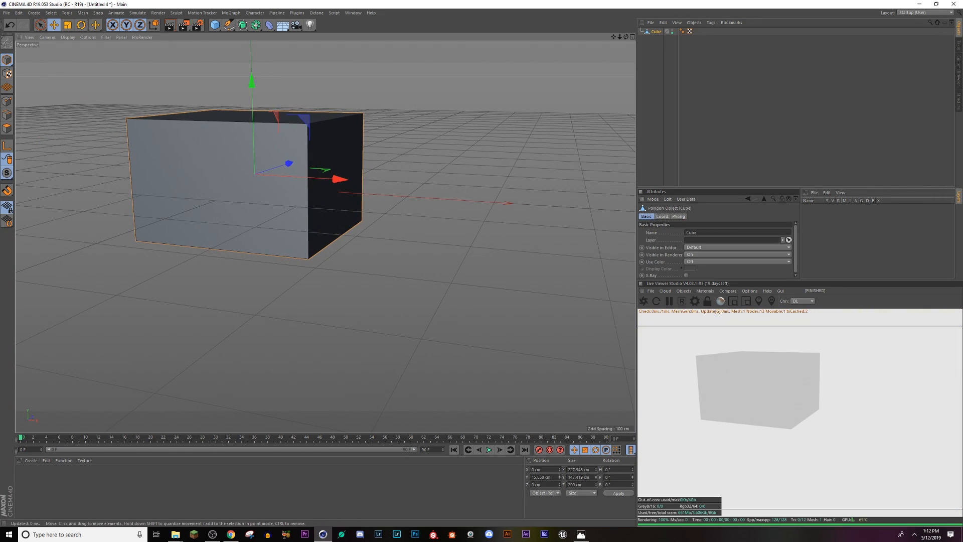
left_click(6, 129)
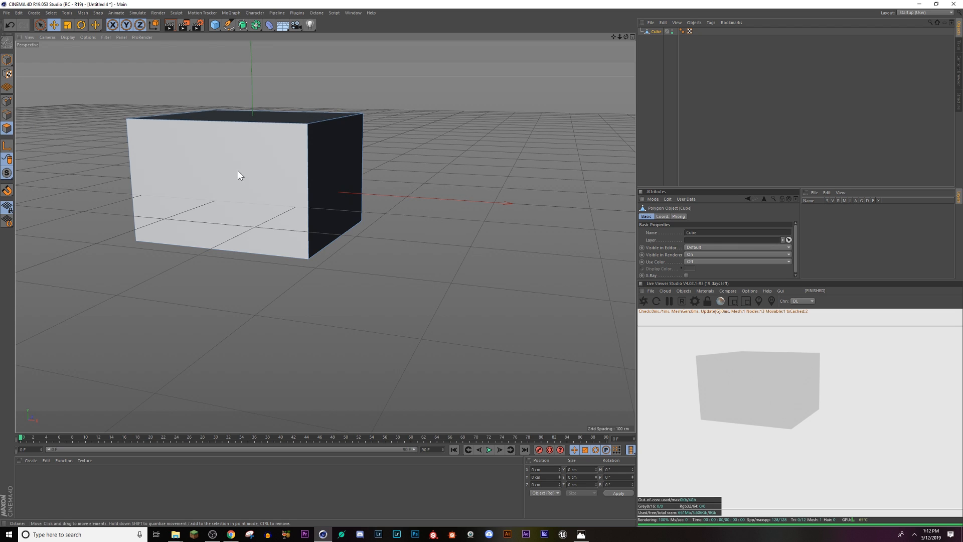
left_click_drag(271, 209, 236, 234, "alt")
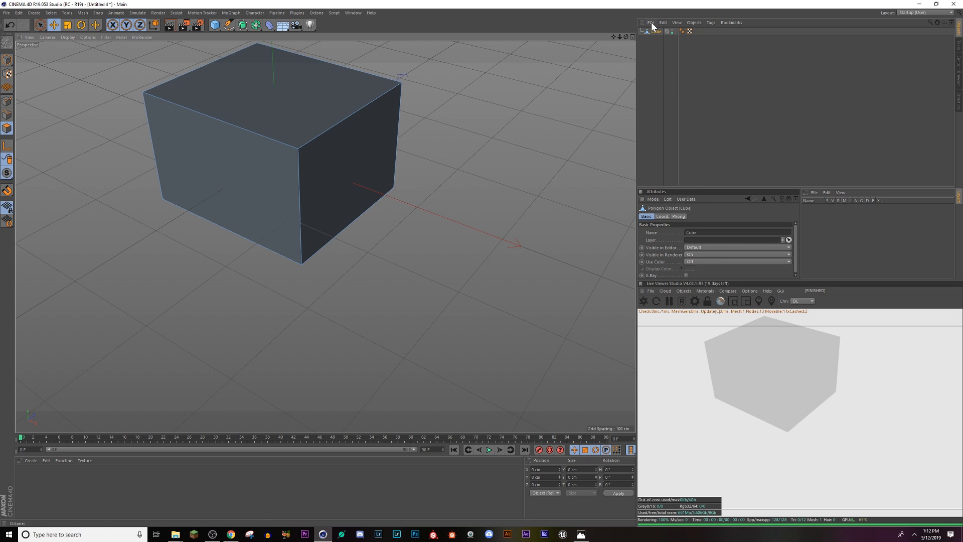
Step: Reset the cube's renderer visibility to Default
left_click(672, 33)
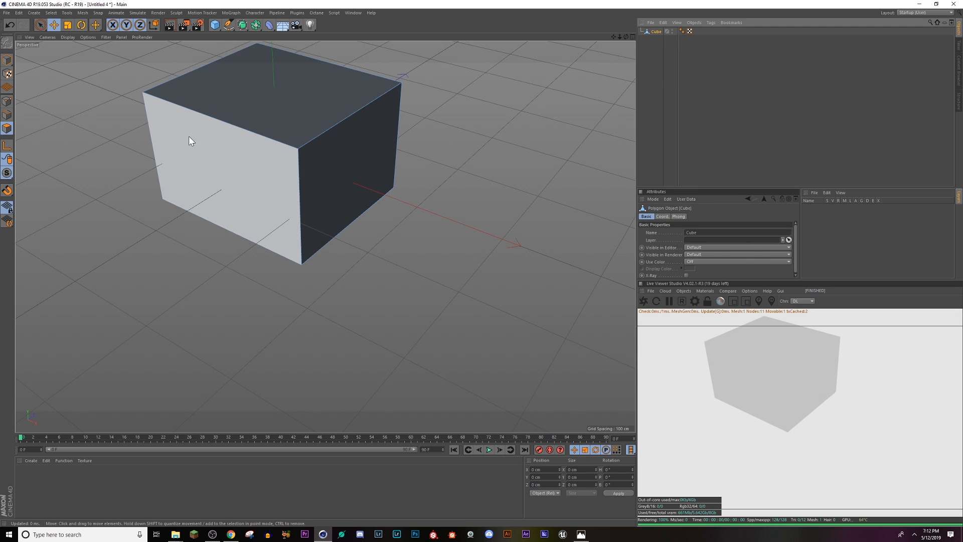
left_click_drag(188, 141, 288, 202, "alt")
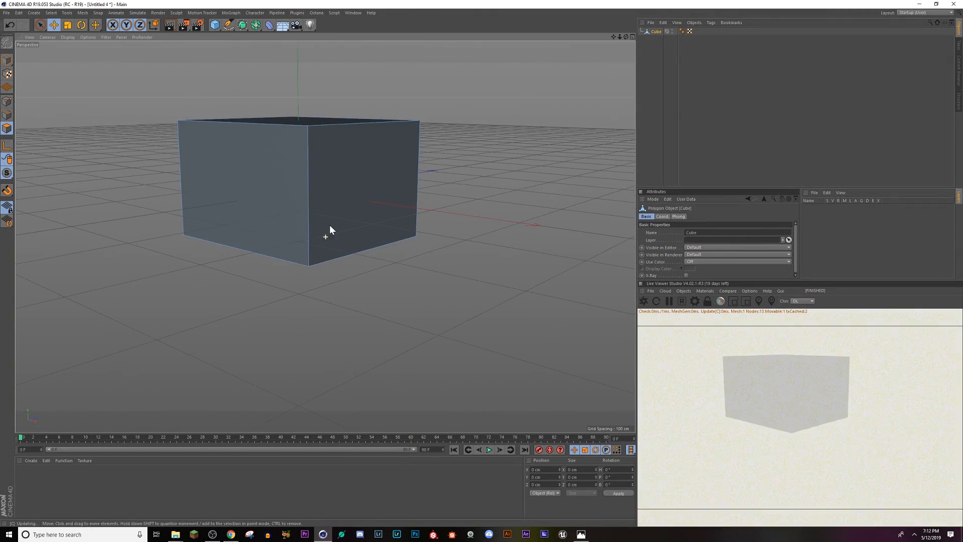
left_click_drag(331, 225, 361, 240, "alt")
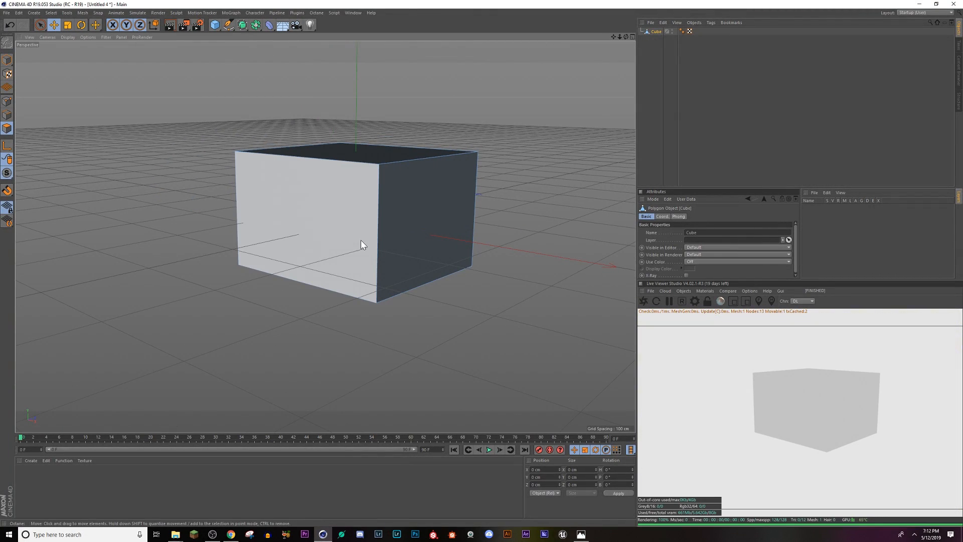
Step: Select the cube's large front polygon for face modelling
left_click(355, 232)
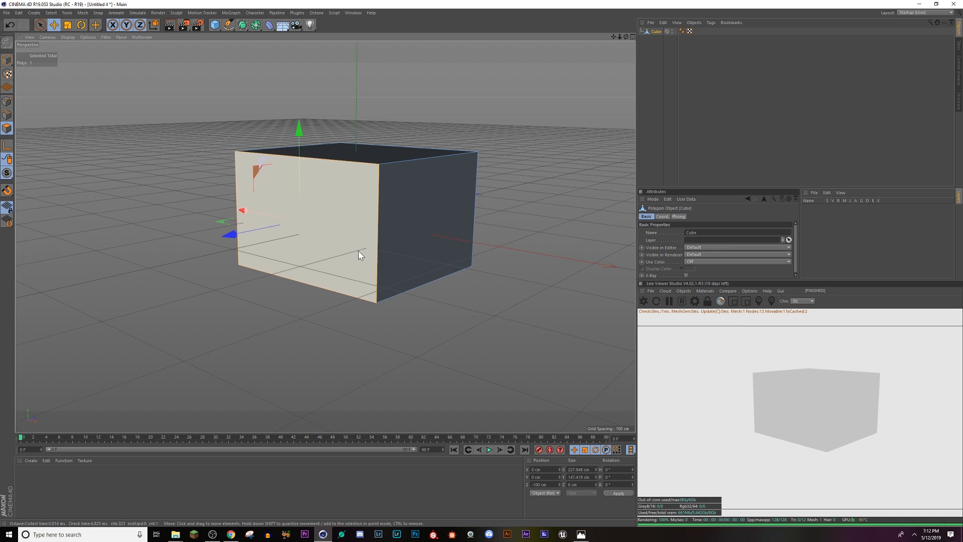
scroll(344, 247, "up", 2)
left_click_drag(411, 258, 296, 245, "alt")
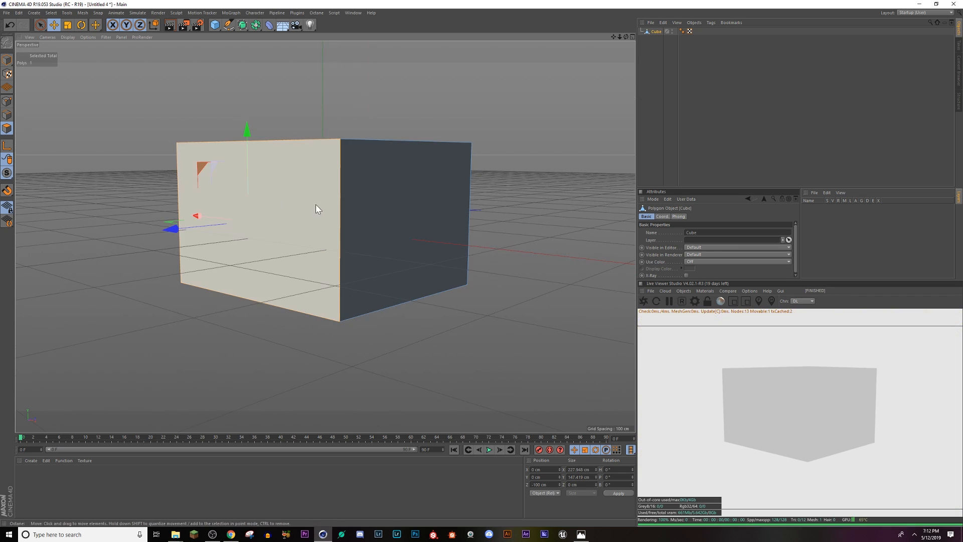
Step: Try subdividing the selected front face, and undo the subdivision
right_click(302, 214)
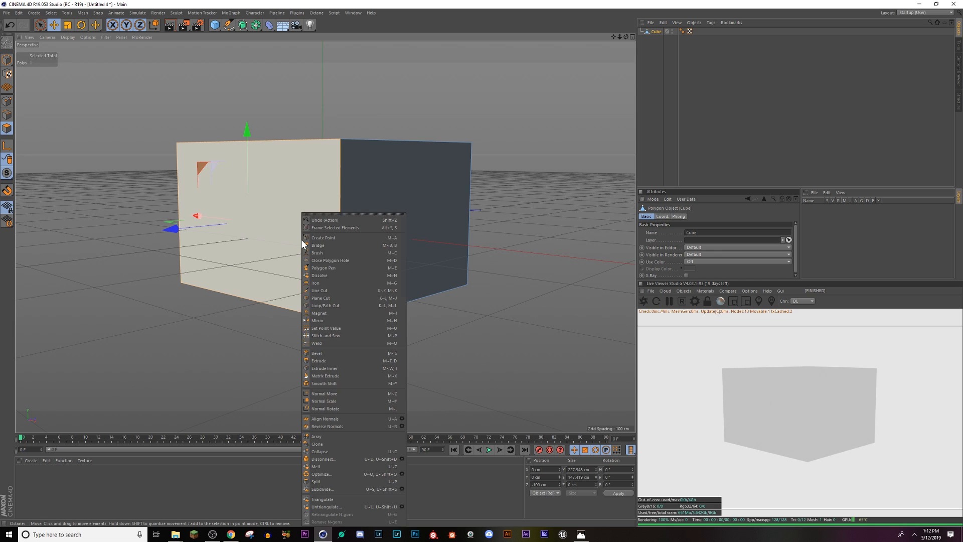
left_click(329, 488)
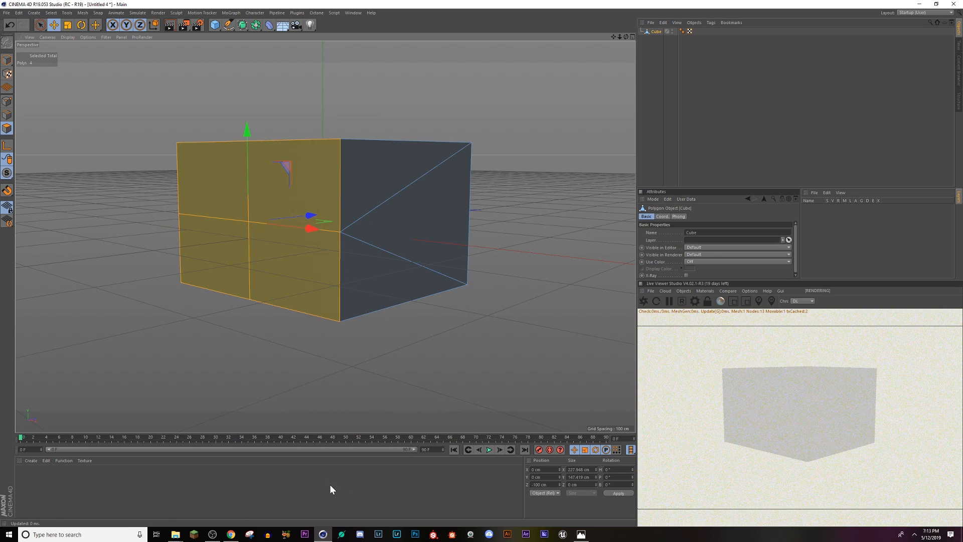
key("ctrl+z")
Step: Inset the front face by about 3.4 cm with Extrude Inner and check the Empty_Streets.png reference in Photos
right_click(304, 214)
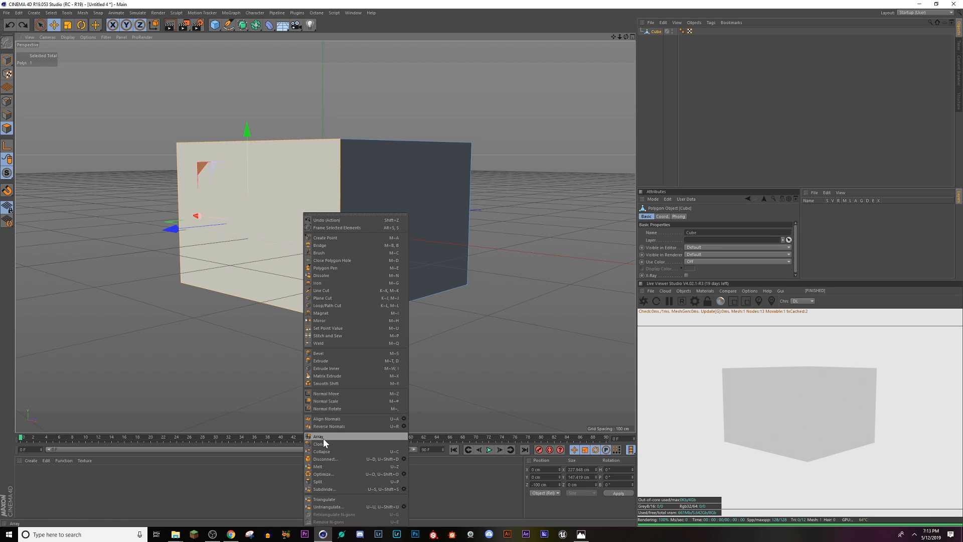
left_click(326, 368)
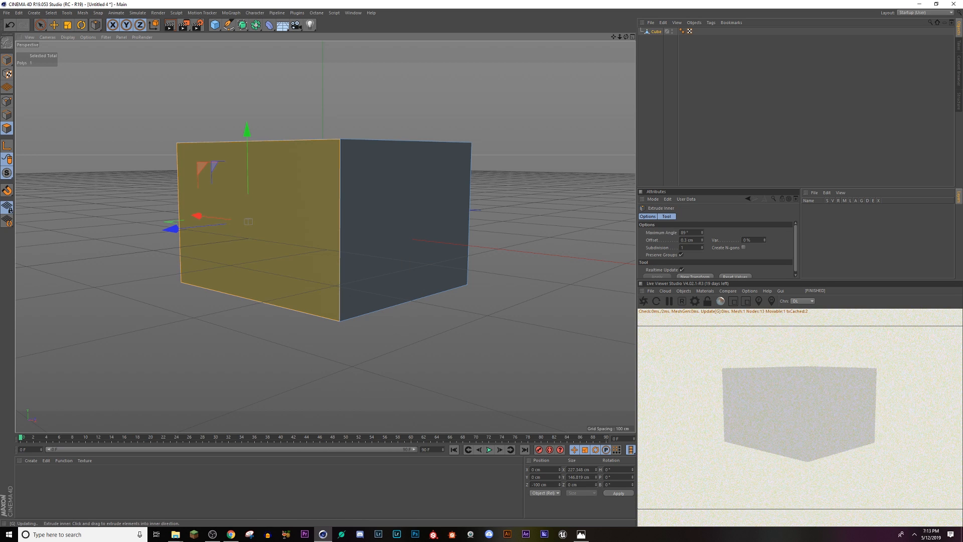
left_click_drag(321, 346, 336, 346)
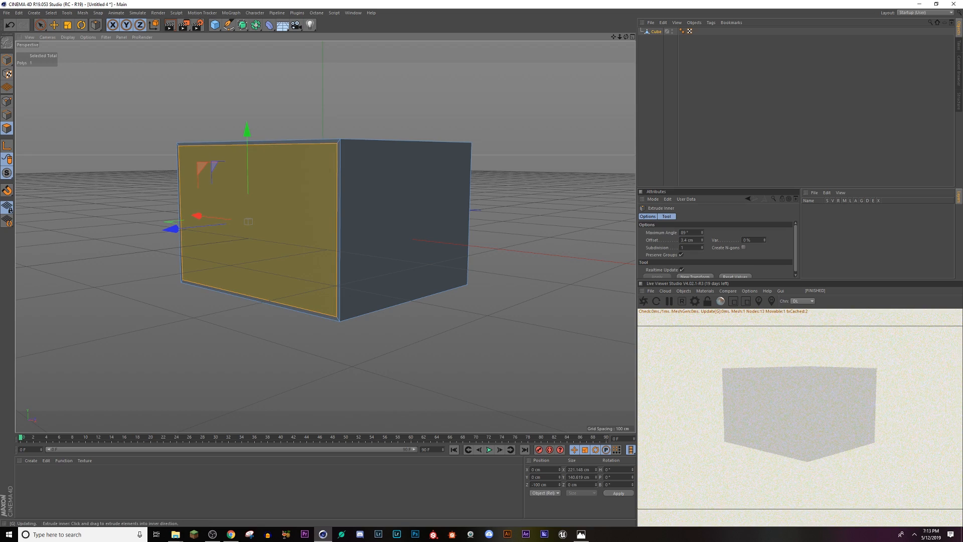
left_click(581, 534)
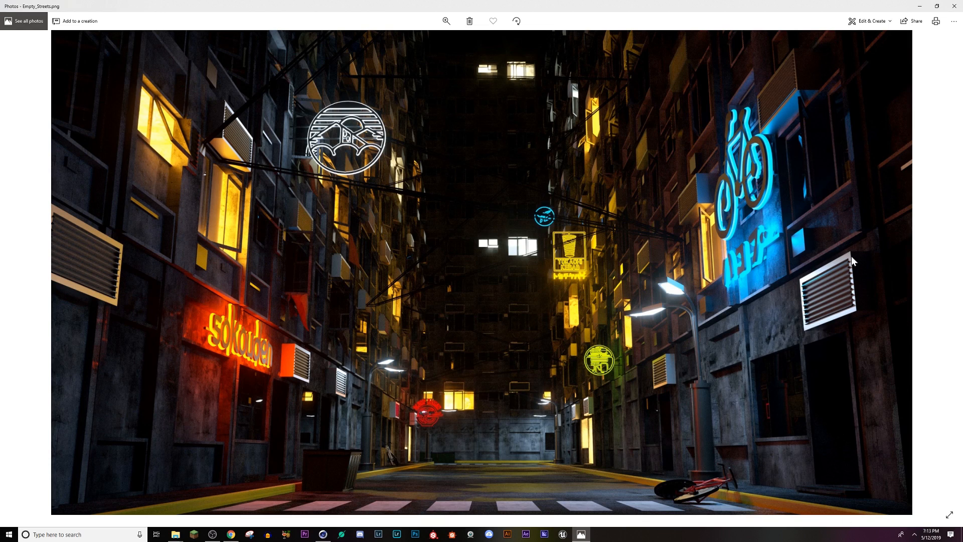
key("alt+Tab")
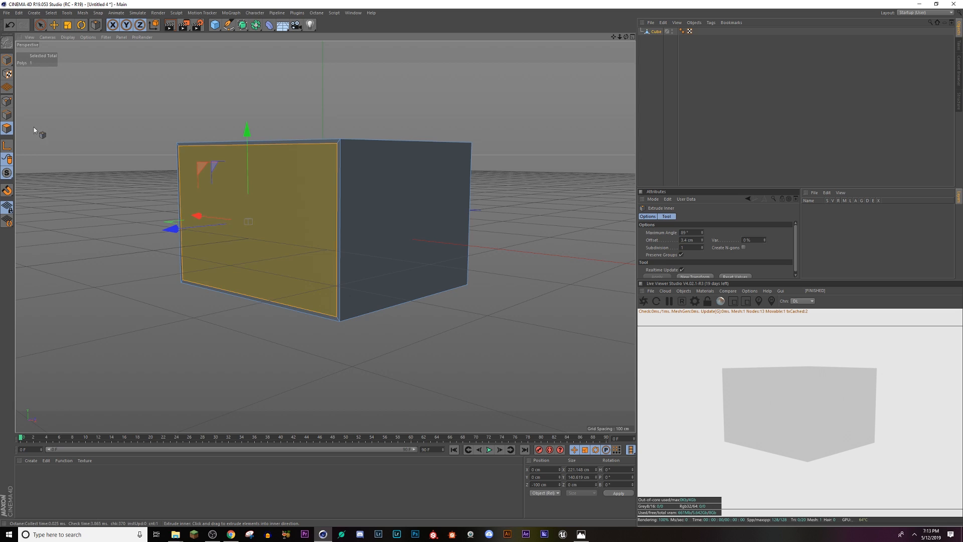
Step: Extrude the inset front face inward by about 8.2 cm so the border forms a raised frame
left_click(54, 24)
left_click_drag(271, 241, 320, 236, "alt")
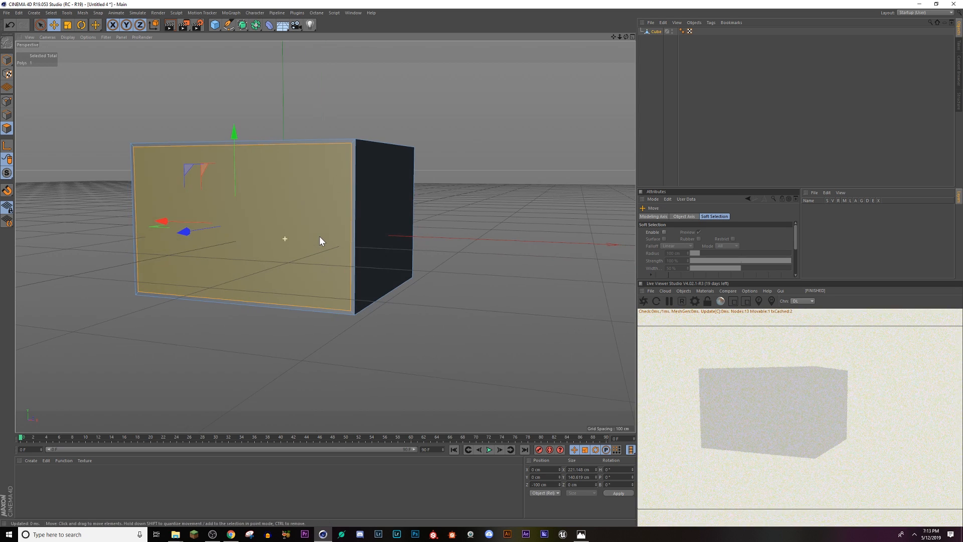
right_click(276, 239)
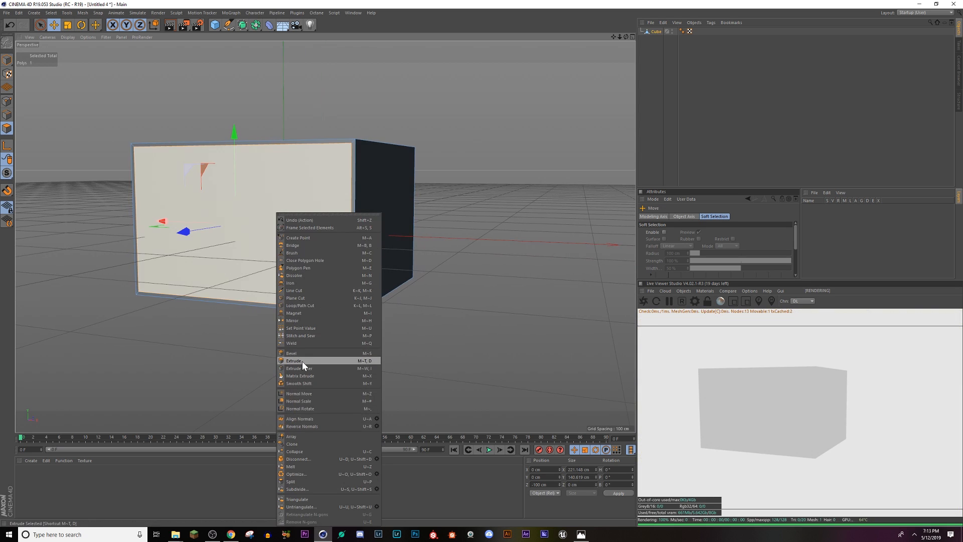
left_click(302, 361)
left_click_drag(284, 253, 300, 266)
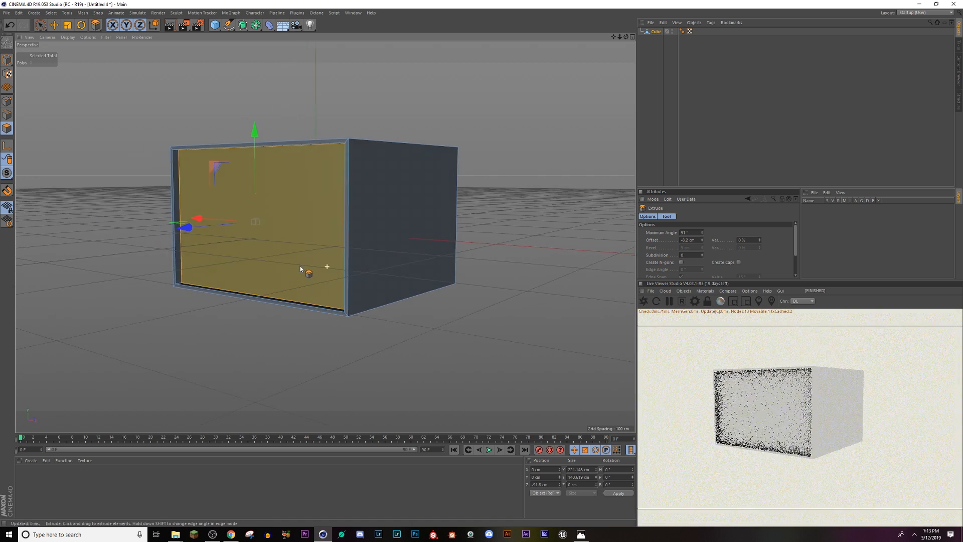
middle_click_drag(300, 266, 346, 320, "alt")
scroll(347, 320, "up", 5)
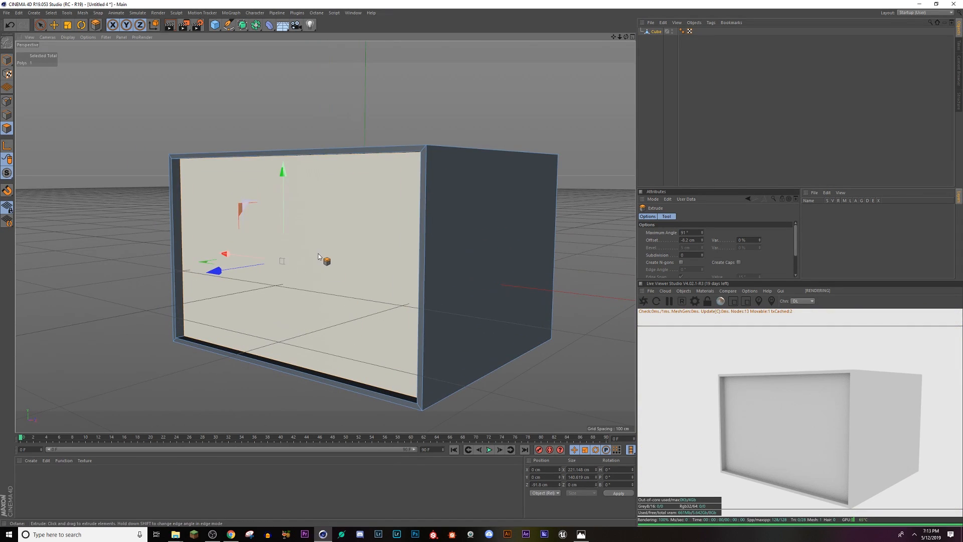
Step: Subdivide the recessed front panel into four polygons
key("e")
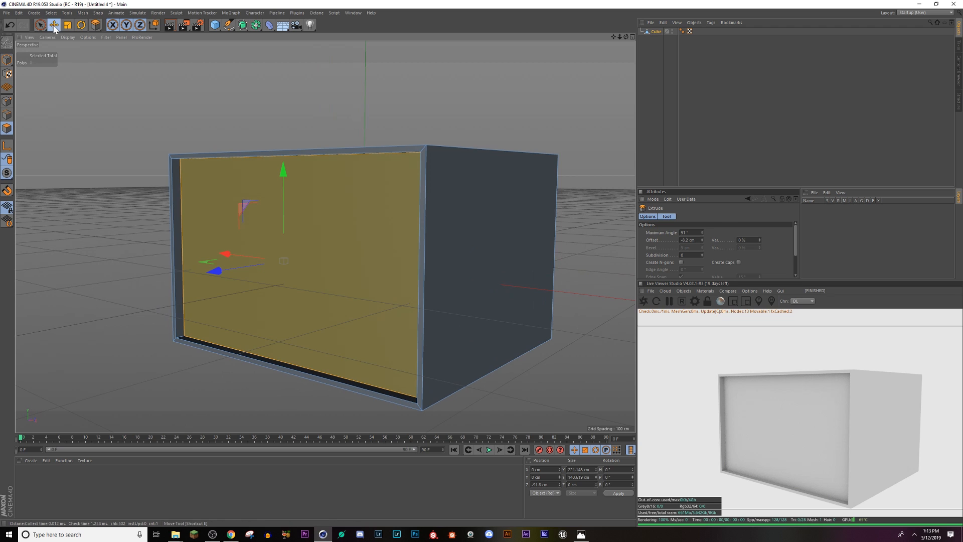
right_click(338, 251)
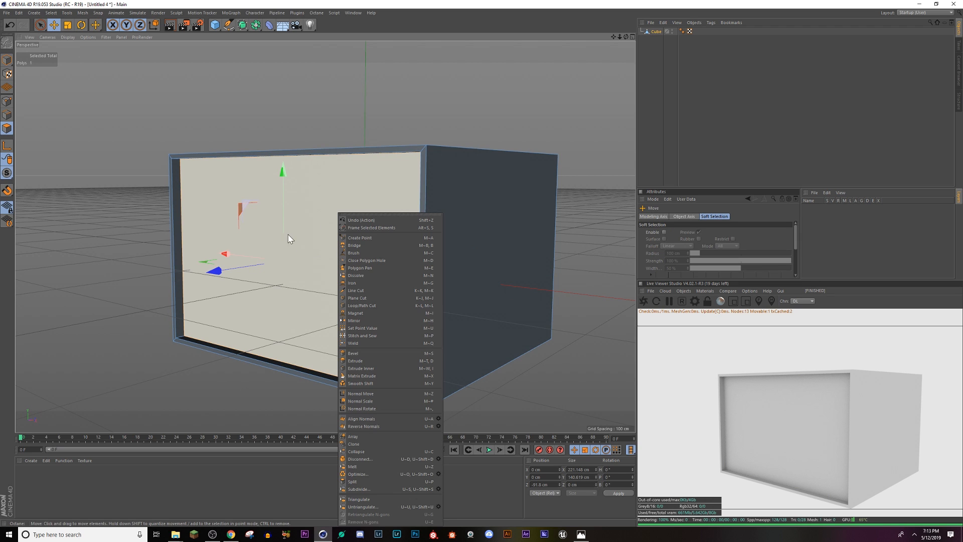
left_click(359, 491)
left_click_drag(336, 298, 212, 278, "alt")
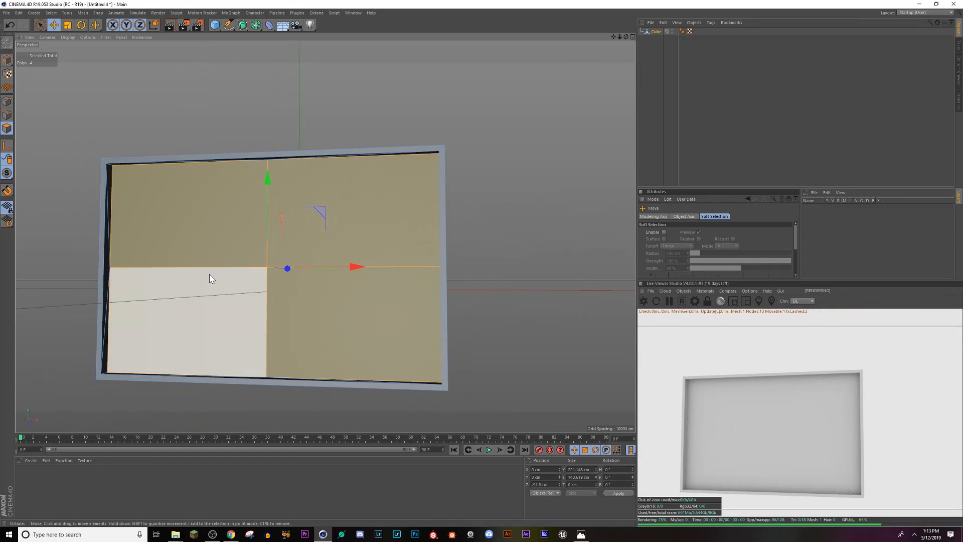
Step: Select the two lower polygons of the recessed panel and inset them together by about 2.7 cm, preserving groups
left_click(249, 326)
left_click(336, 330)
left_click(251, 311)
left_click(362, 260)
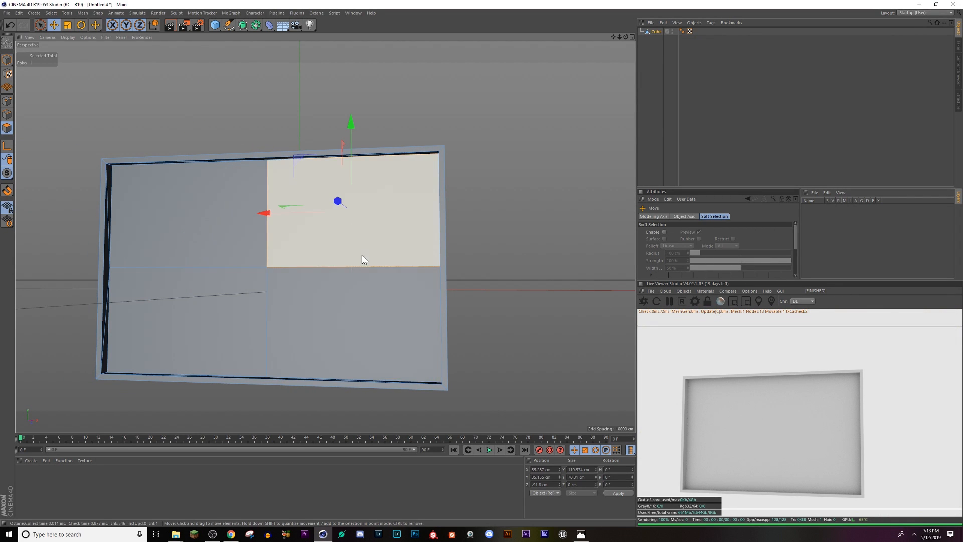
left_click(340, 338)
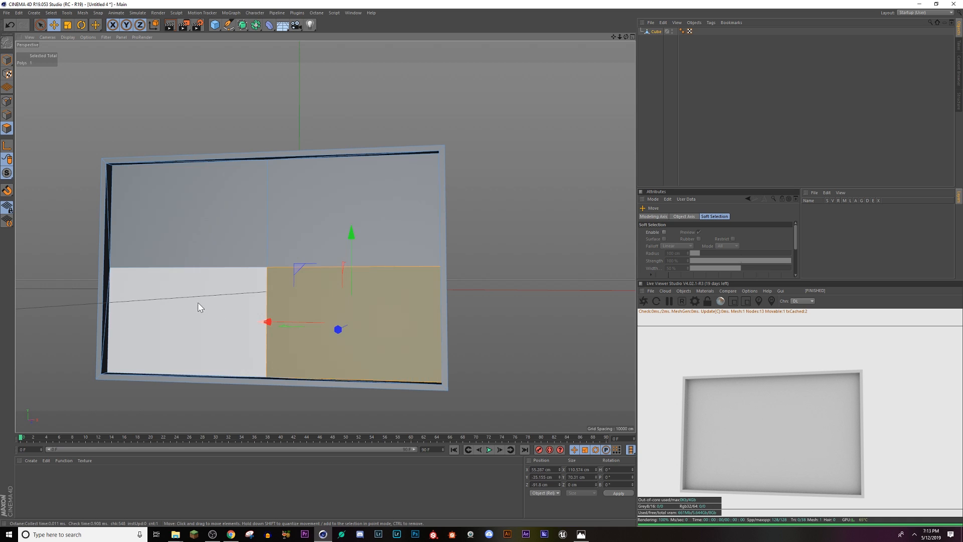
left_click(226, 324, "shift")
right_click(316, 305)
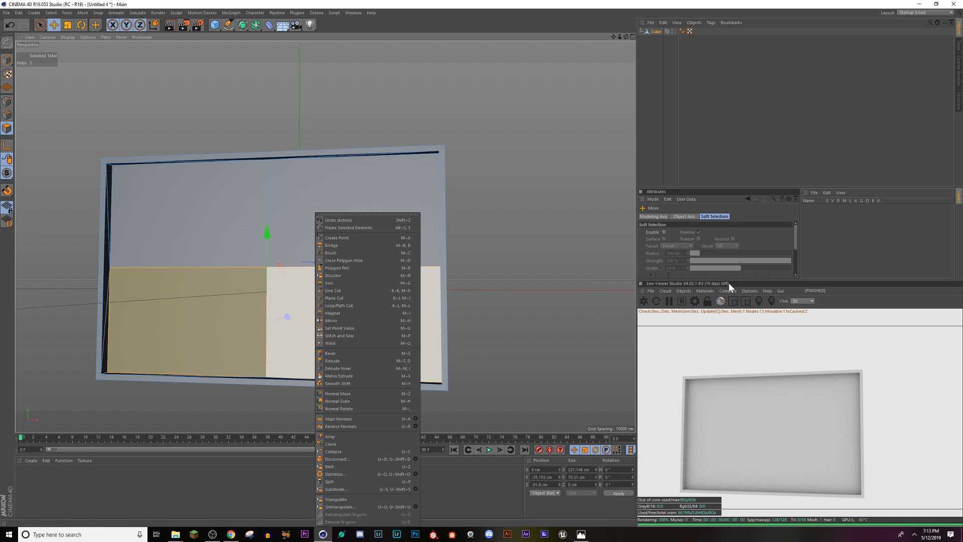
left_click(338, 368)
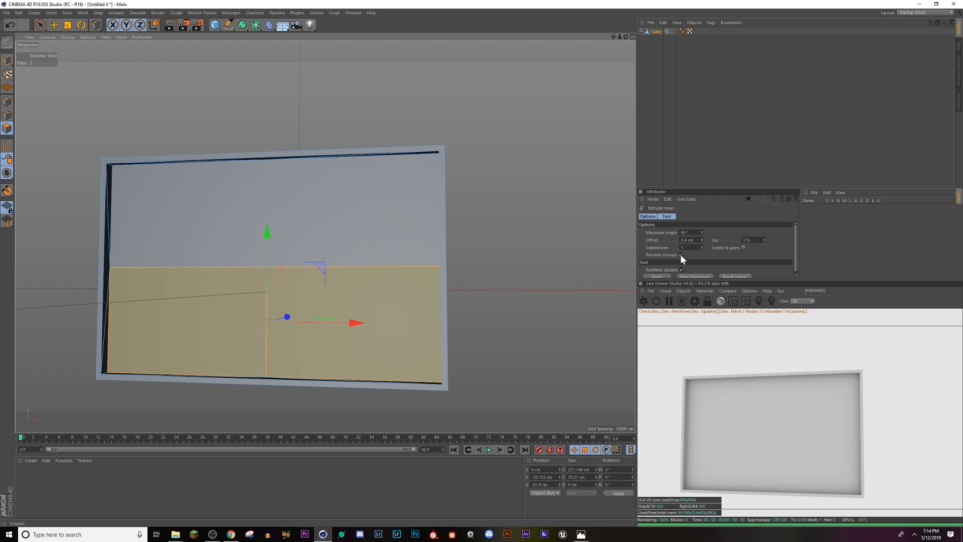
left_click_drag(351, 326, 338, 326)
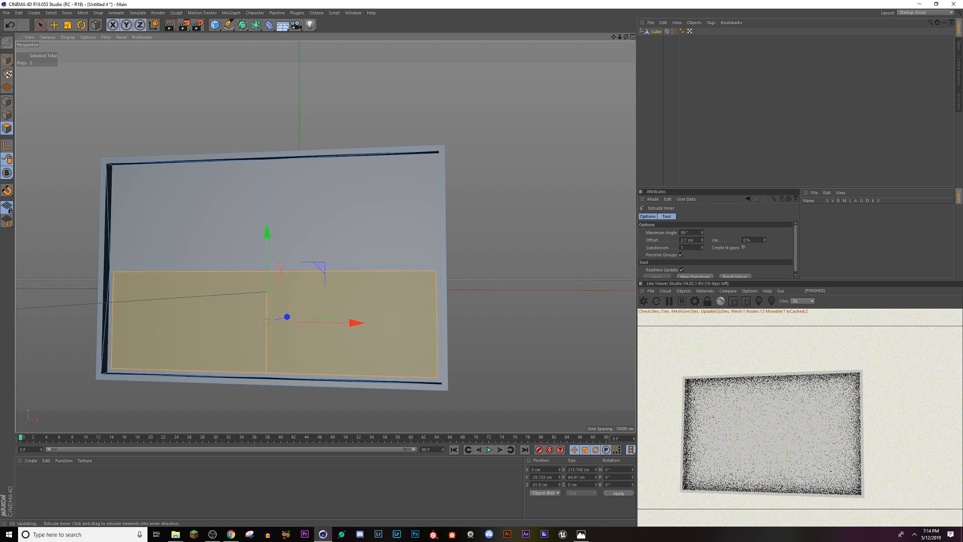
Step: Extrude the two inset lower polygons inward by about 7.2 cm
right_click(379, 300)
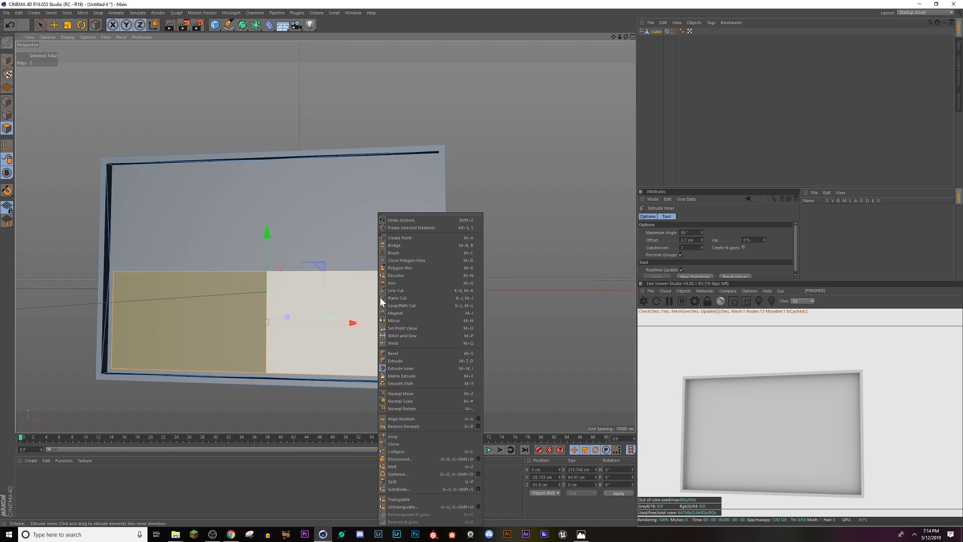
left_click(431, 360)
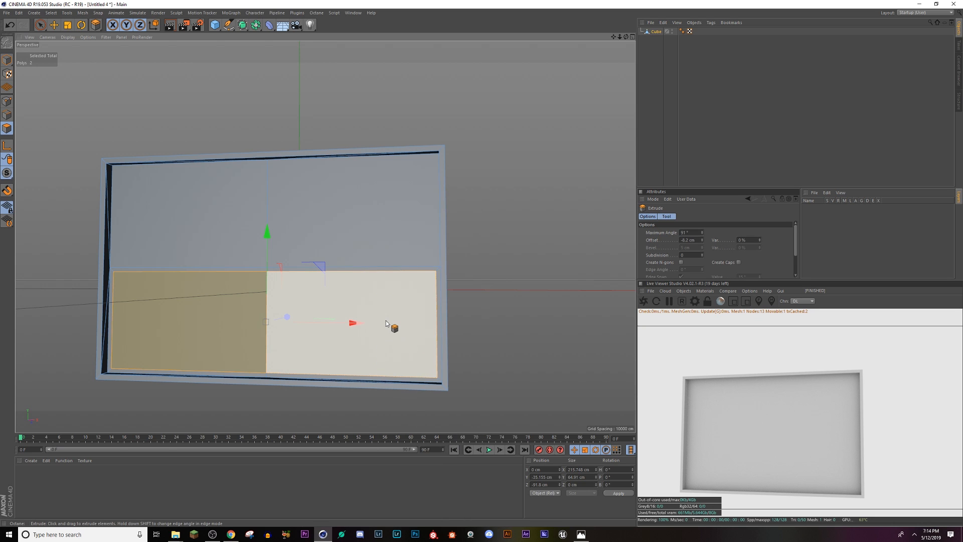
left_click_drag(386, 323, 383, 323)
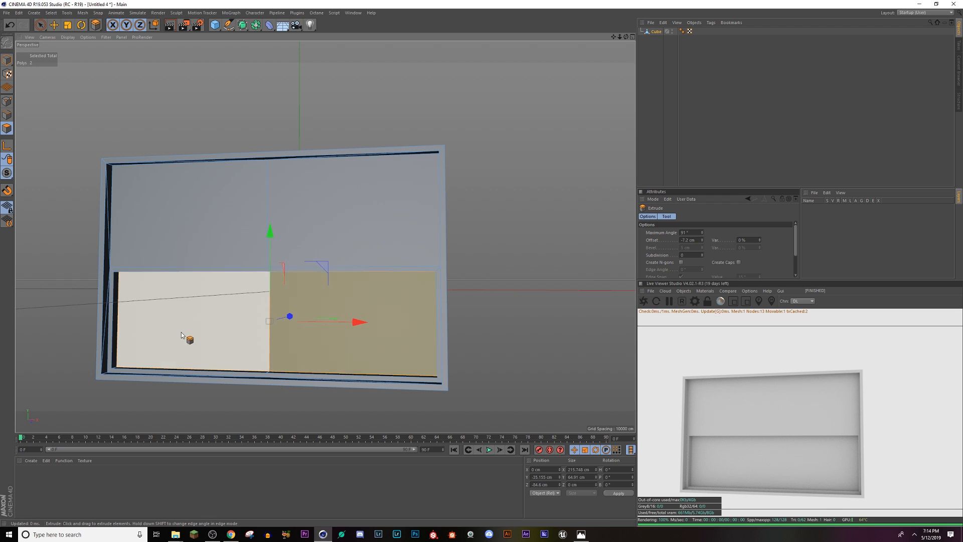
Step: Compare the model with the building walls in the Empty_Streets.png reference in Photos and return to the scene
key("alt+Tab")
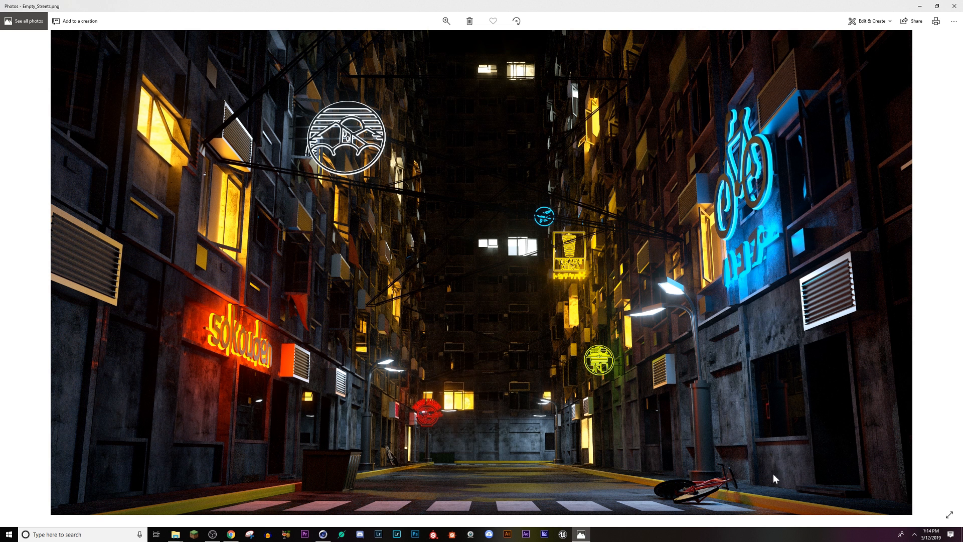
key("alt+Tab")
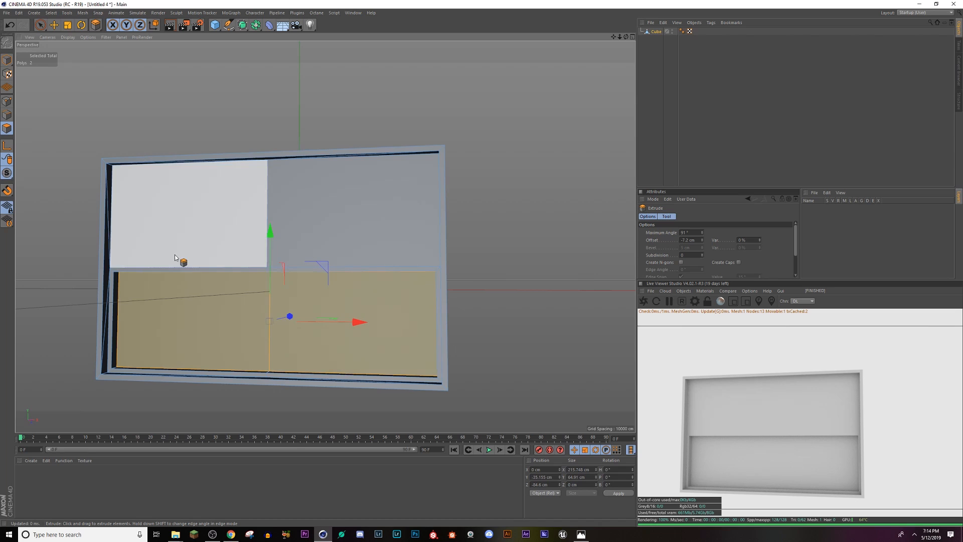
key("alt+Tab")
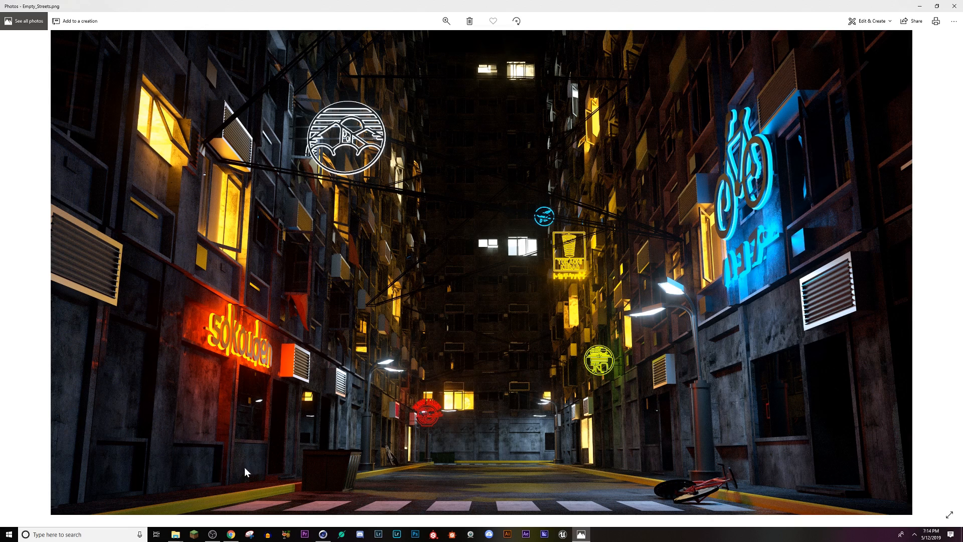
key("alt+Tab")
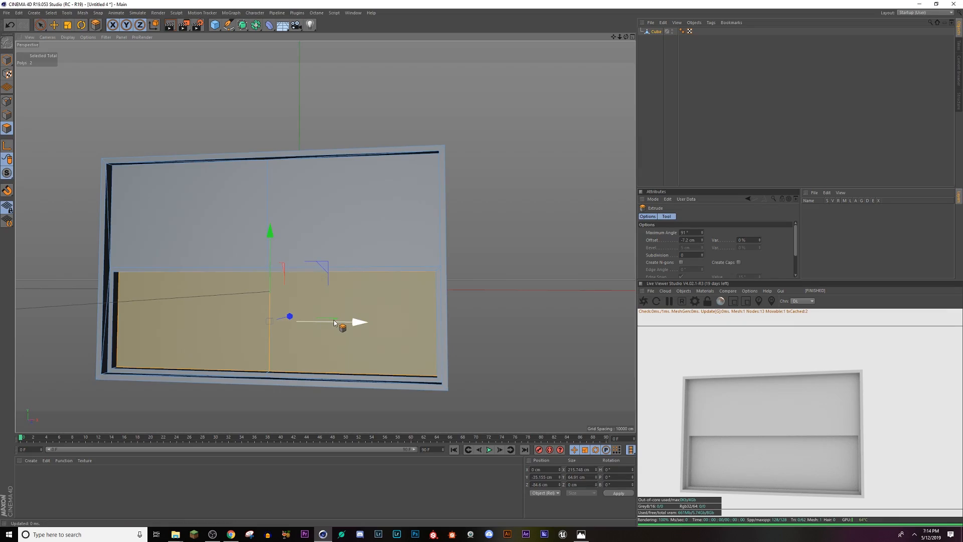
Step: Select the upper-left polygon of the recessed panel and inset it to about 103 by 63 cm with Extrude Inner
left_click(376, 232)
left_click_drag(376, 233, 361, 275, "alt")
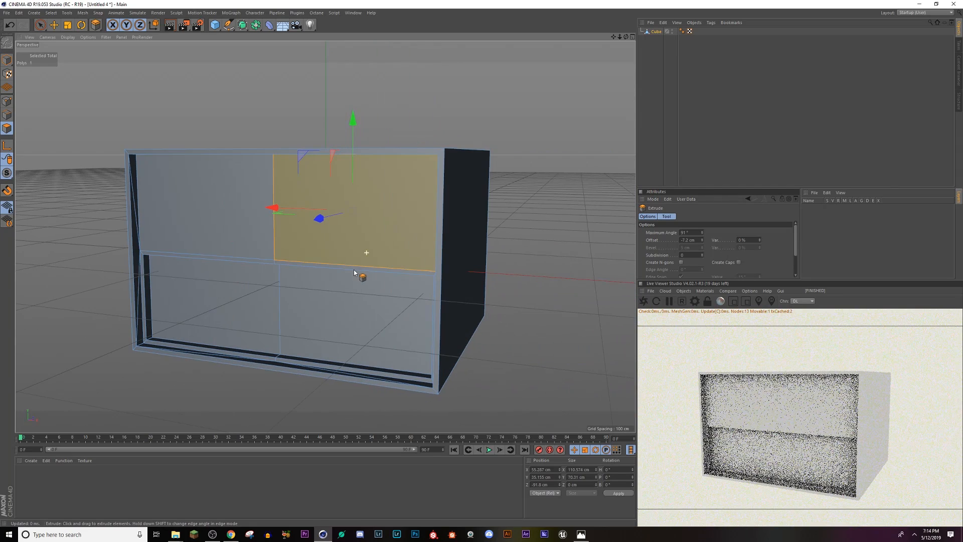
left_click(212, 225)
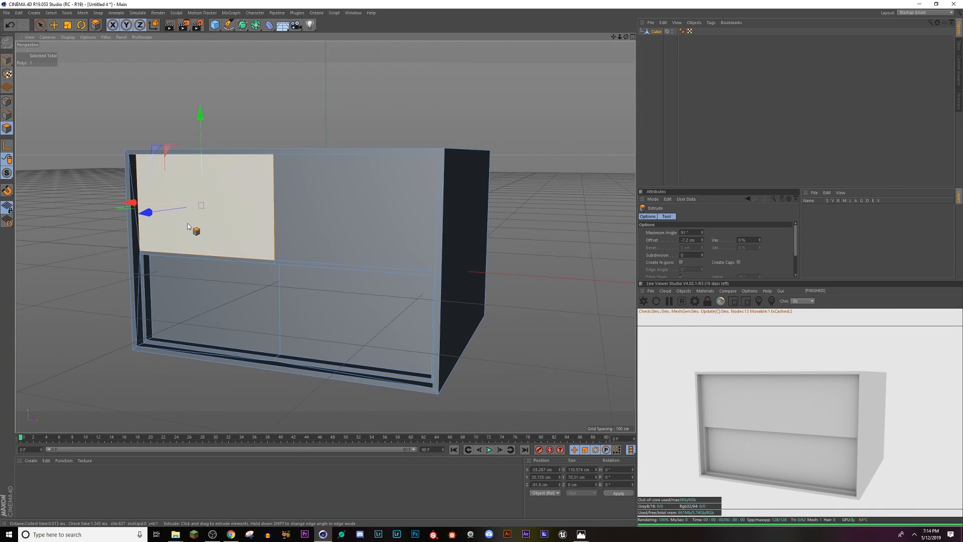
right_click(191, 216)
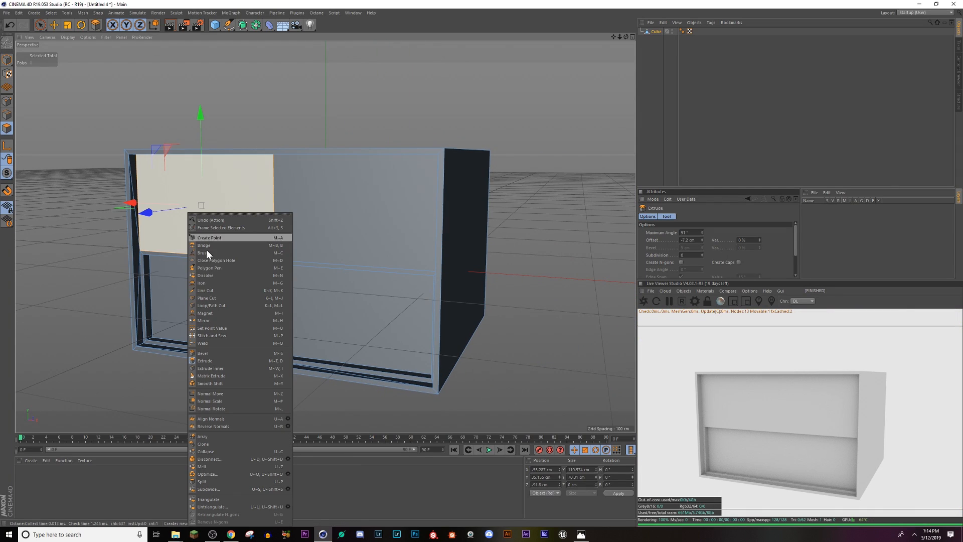
left_click(215, 369)
right_click(230, 216)
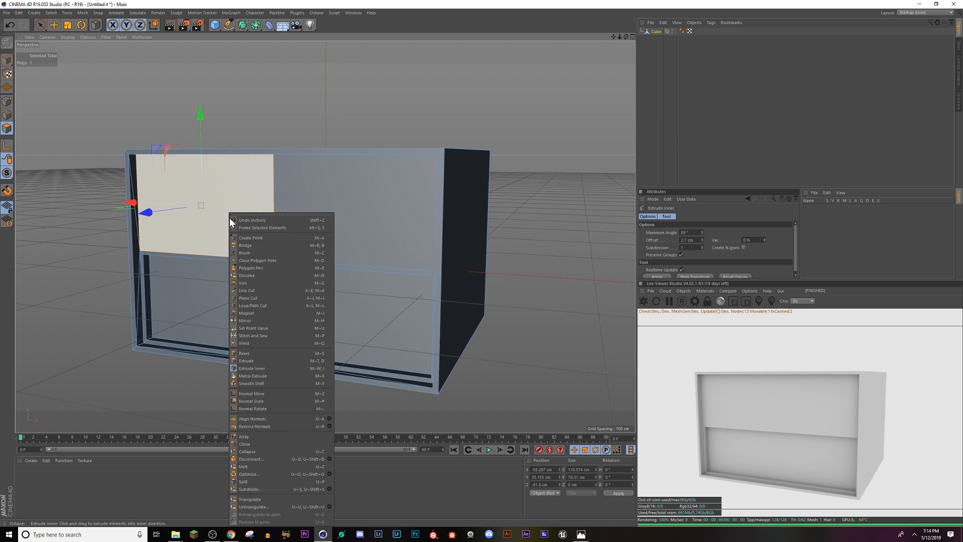
left_click(203, 192)
left_click_drag(201, 206, 201, 204)
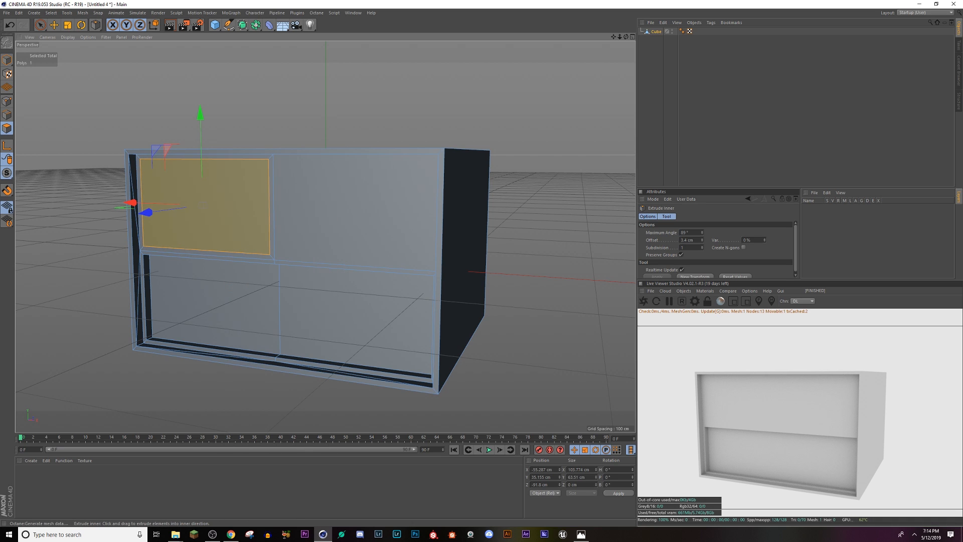
Step: Scale the inset upper-left polygon to about 52 cm in X and move it sideways to about X -80.6 cm, near the frame
key("t")
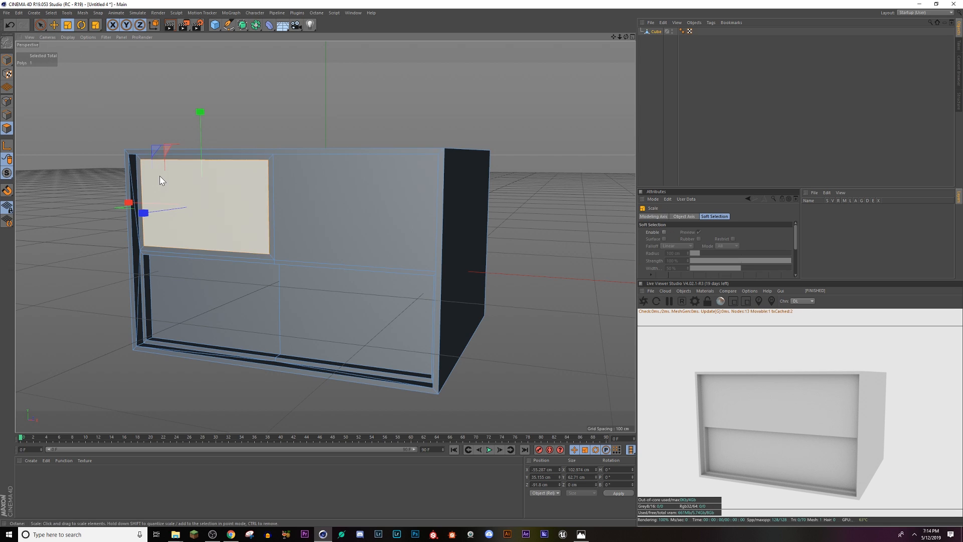
left_click_drag(129, 203, 107, 188)
left_click(54, 25)
scroll(182, 232, "up", 2)
scroll(182, 233, "up", 2)
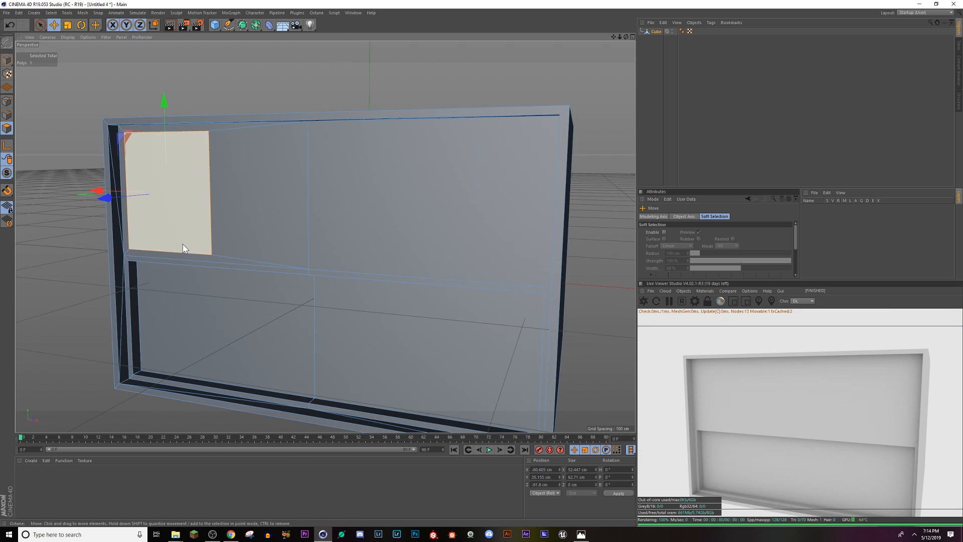
Step: Inset the upper-left window polygon by 3.5 cm with Extrude Inner
right_click(183, 244)
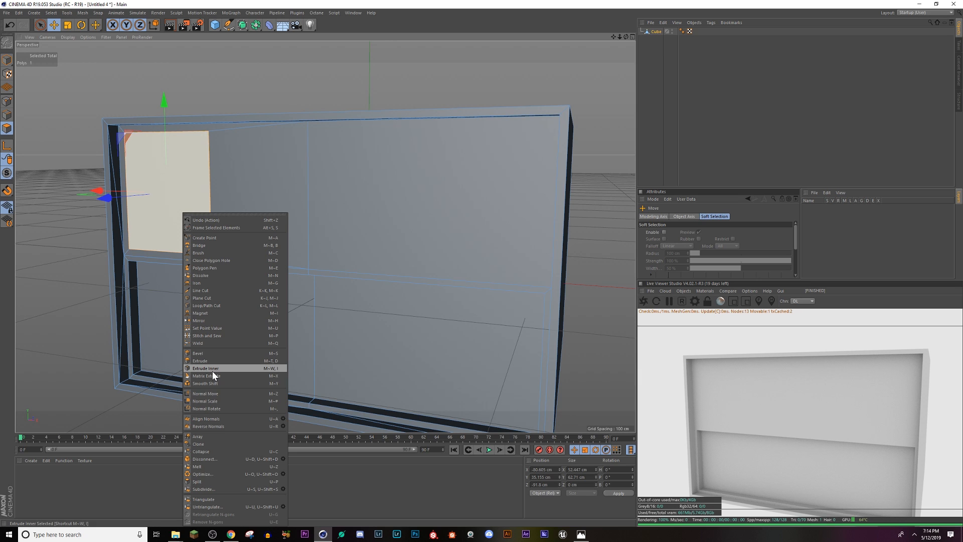
left_click(205, 368)
left_click_drag(185, 198, 196, 198)
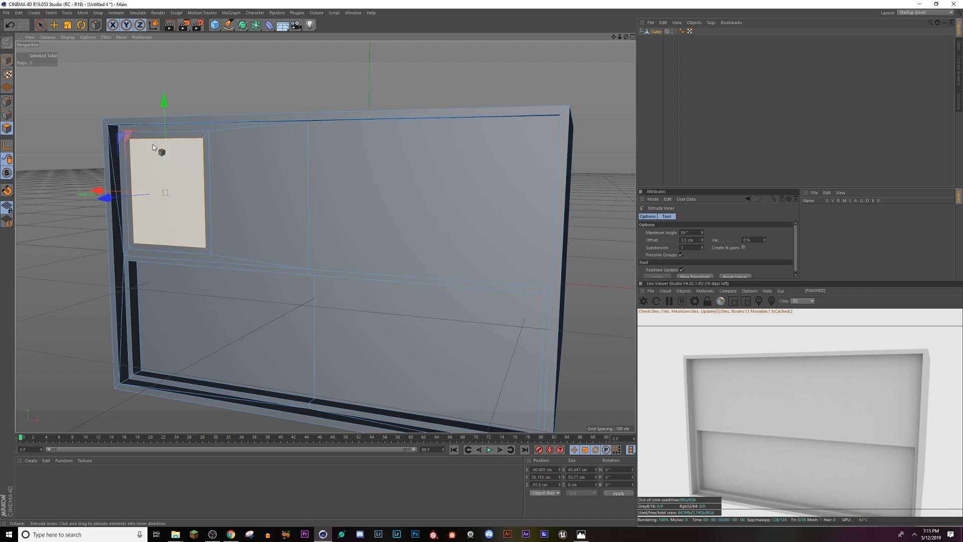
Step: Select the polygon loop bordering the upper-left window and extrude it outward by about 3.3 cm as a raised frame
key("u")
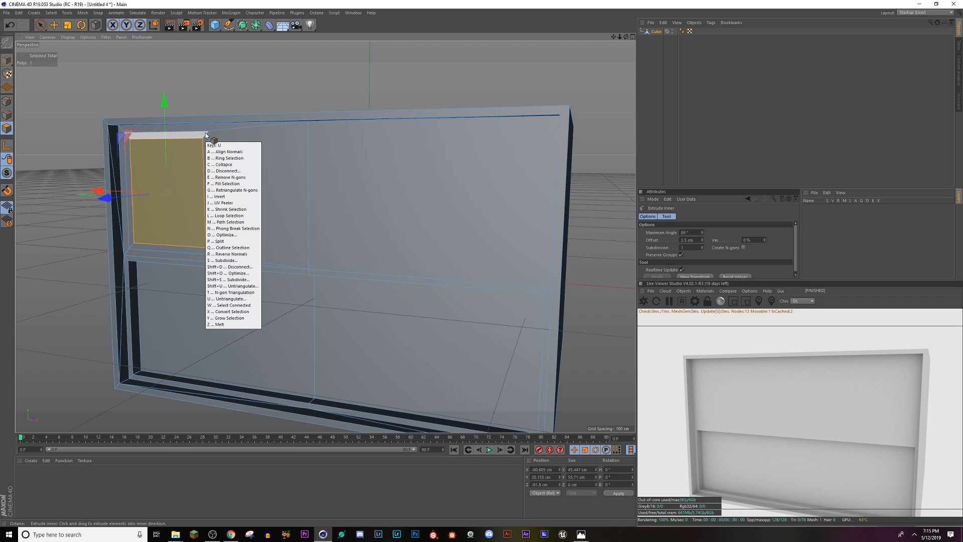
key("l")
key("space")
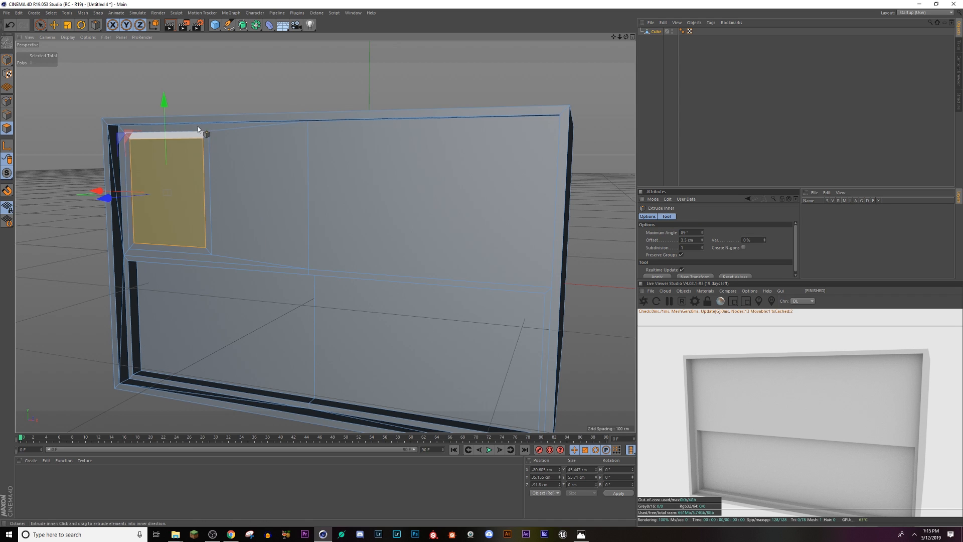
key("space")
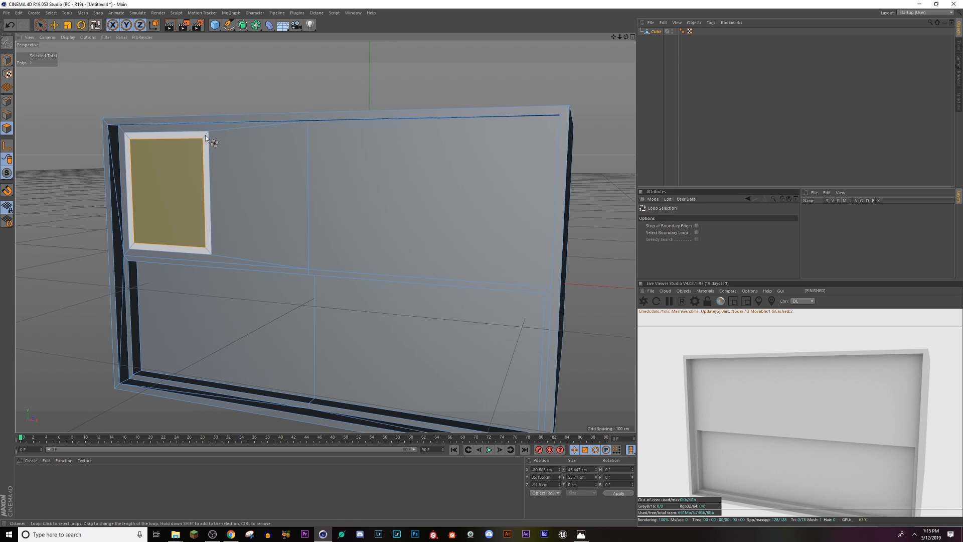
left_click(205, 138)
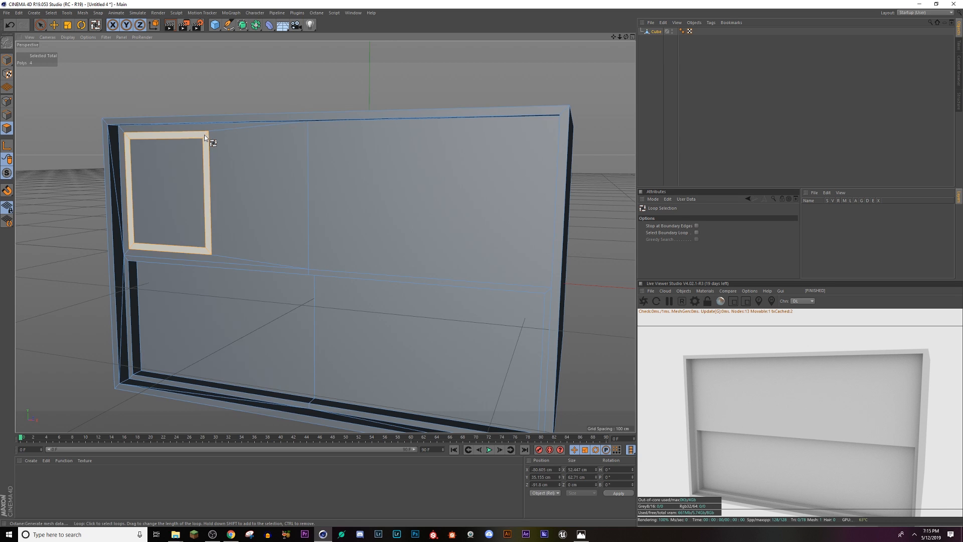
right_click(204, 136)
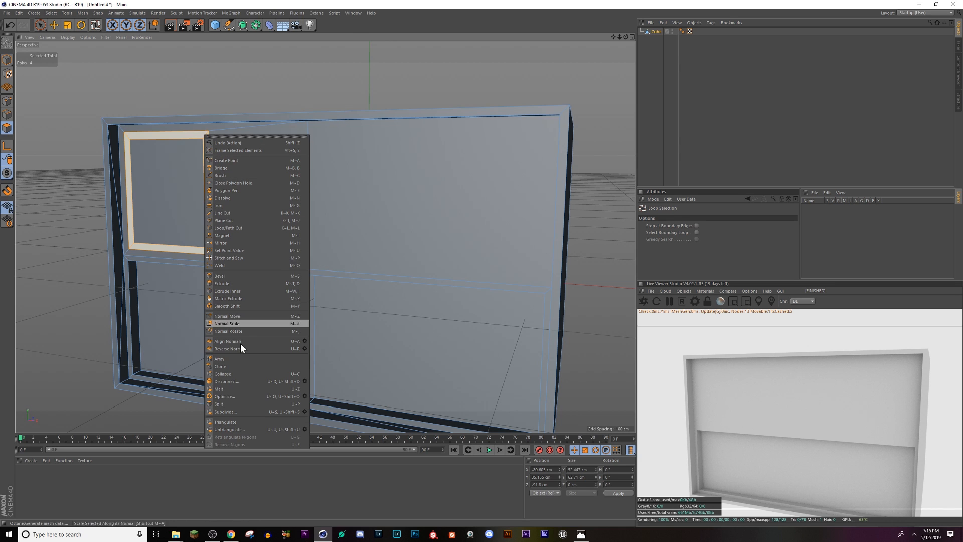
left_click(239, 283)
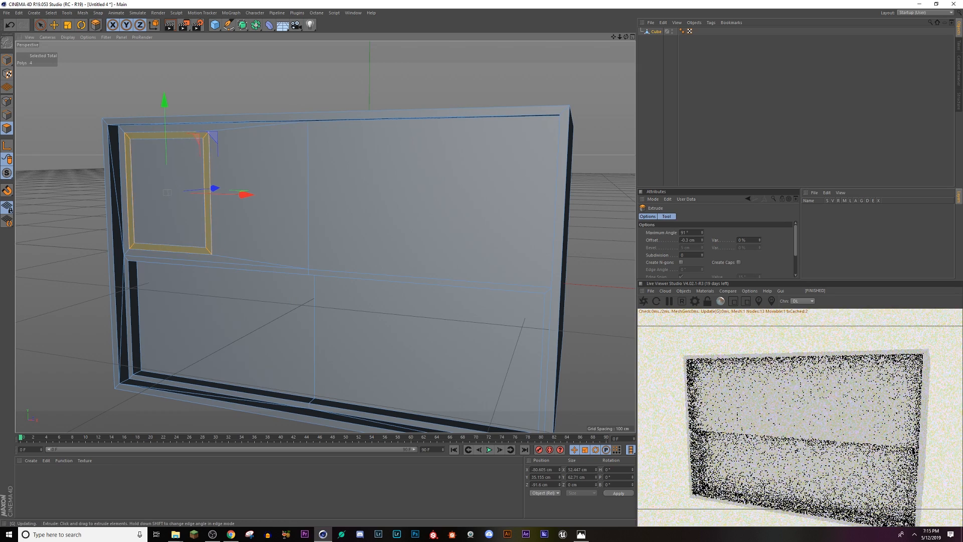
left_click_drag(203, 250, 182, 242)
Step: Store the polygon inside the raised window frame as a polygon selection named Glass
scroll(202, 243, "up", 4)
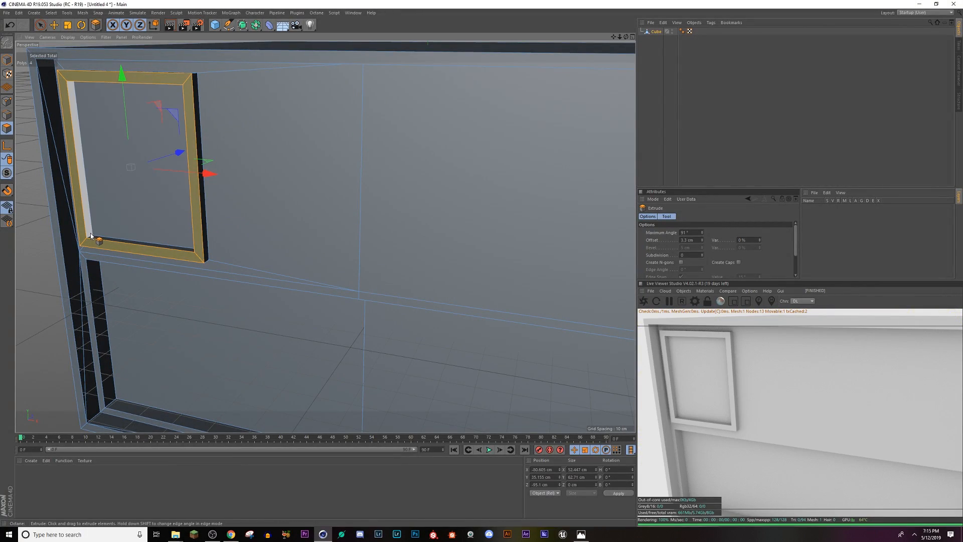
left_click(142, 212)
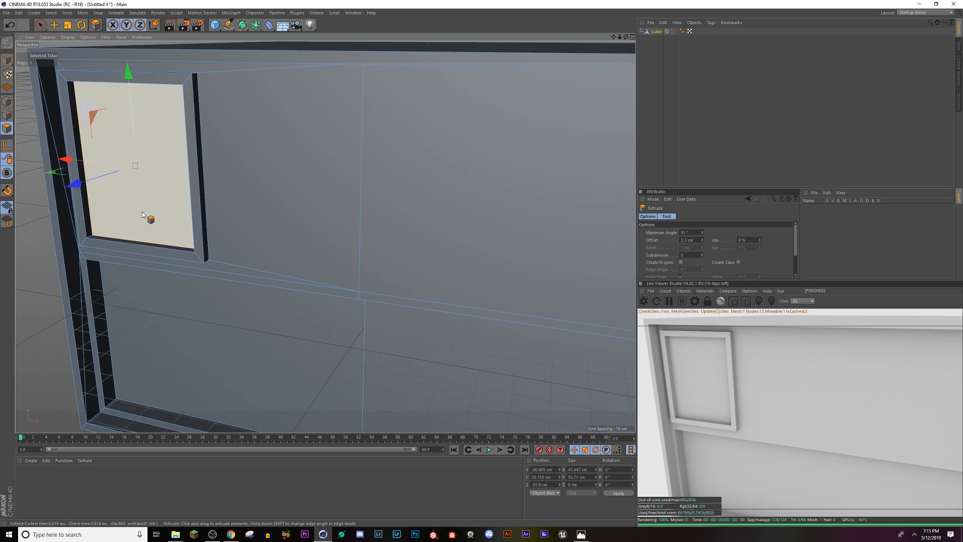
left_click_drag(155, 226, 128, 213, "alt")
left_click(51, 13)
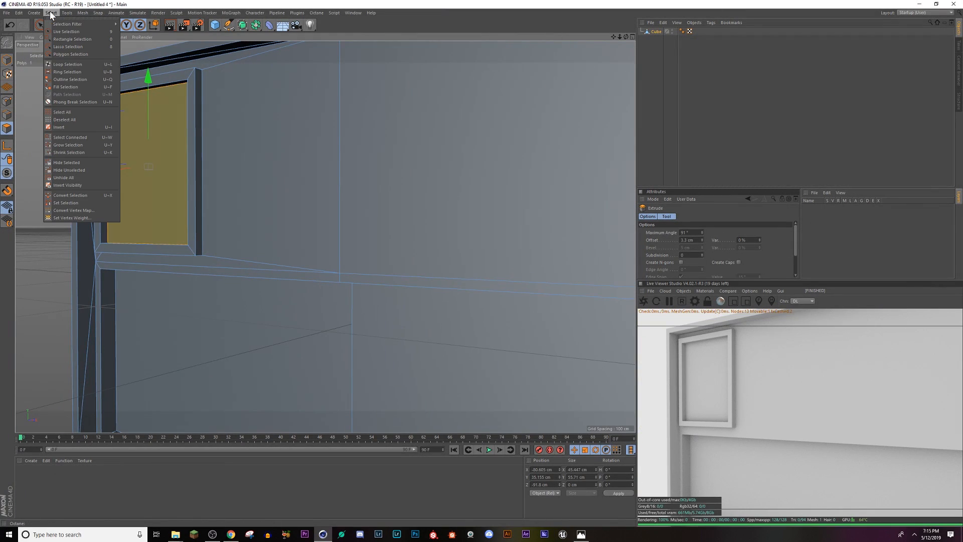
left_click(81, 202)
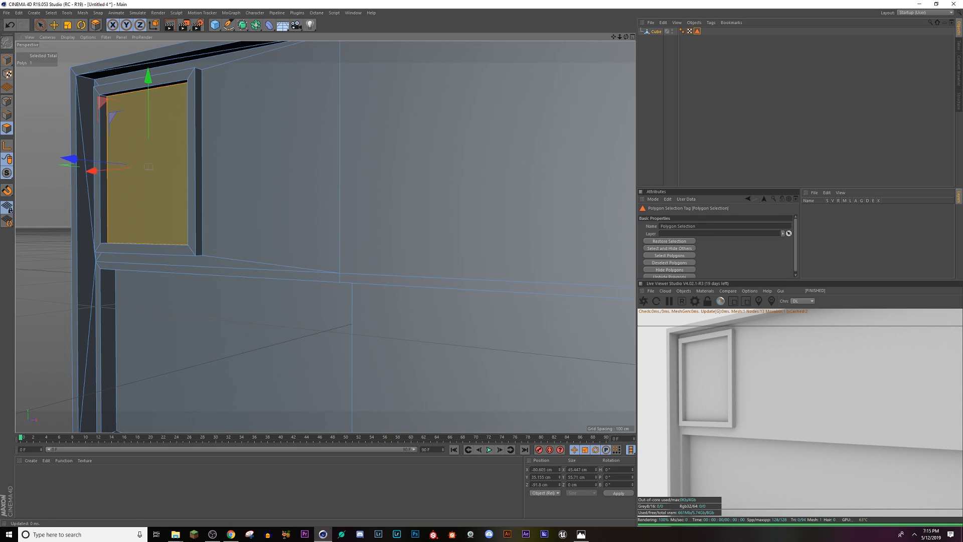
left_click_drag(699, 227, 556, 215)
type("Glass")
key("Return")
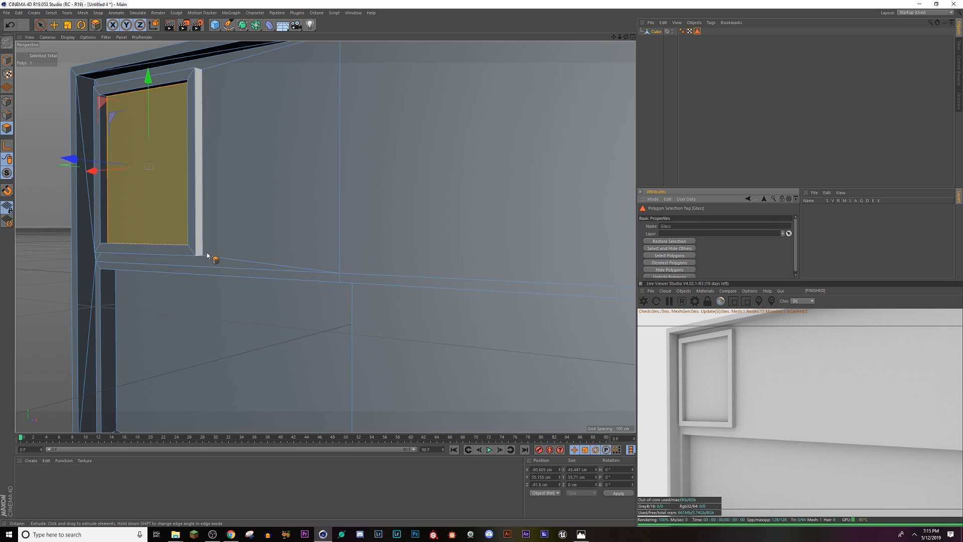
left_click(696, 36)
left_click(698, 31)
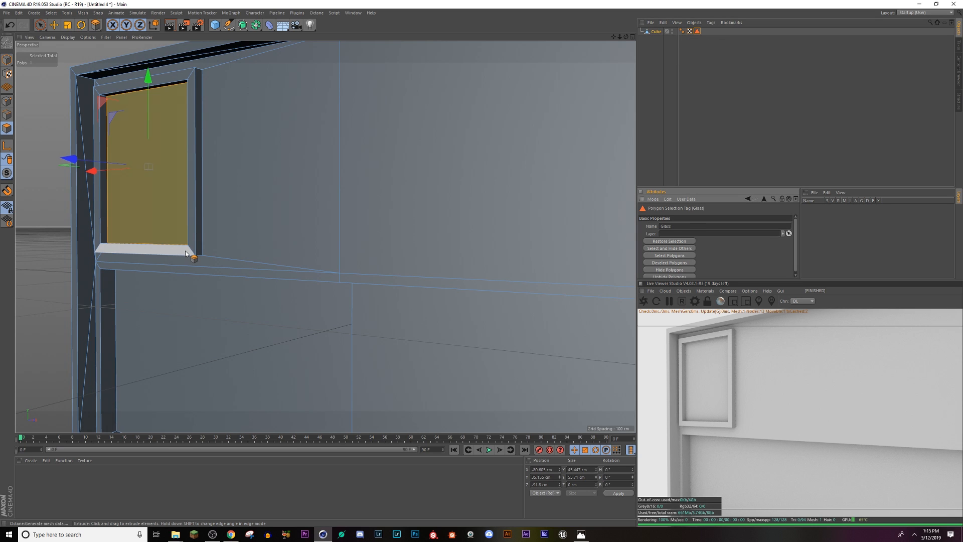
Step: Loop-select all front, outer side and inner side polygons of the raised window frame
key("u")
key("l")
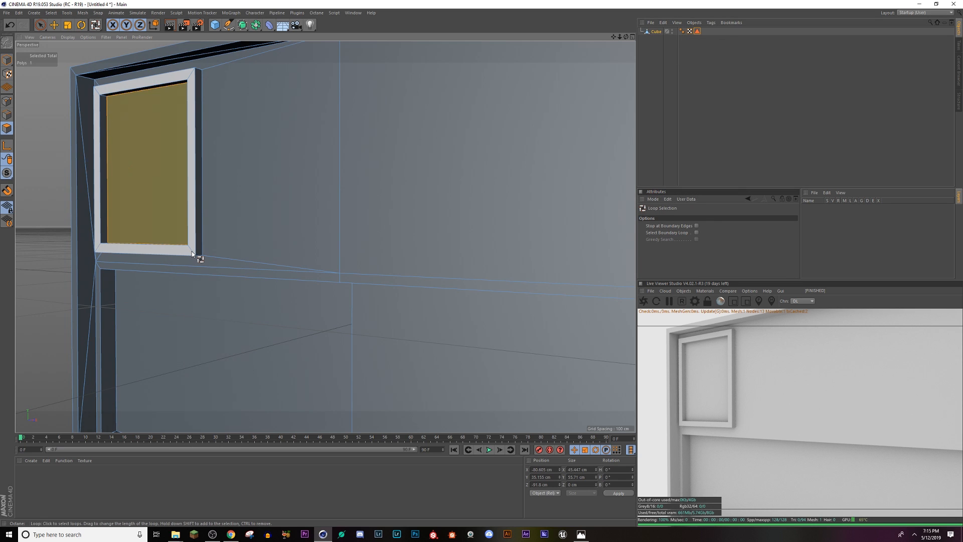
left_click(192, 254)
mouse_move(182, 243)
left_mouse_down("alt")
mouse_move(190, 257)
mouse_move(201, 125)
left_mouse_up("alt")
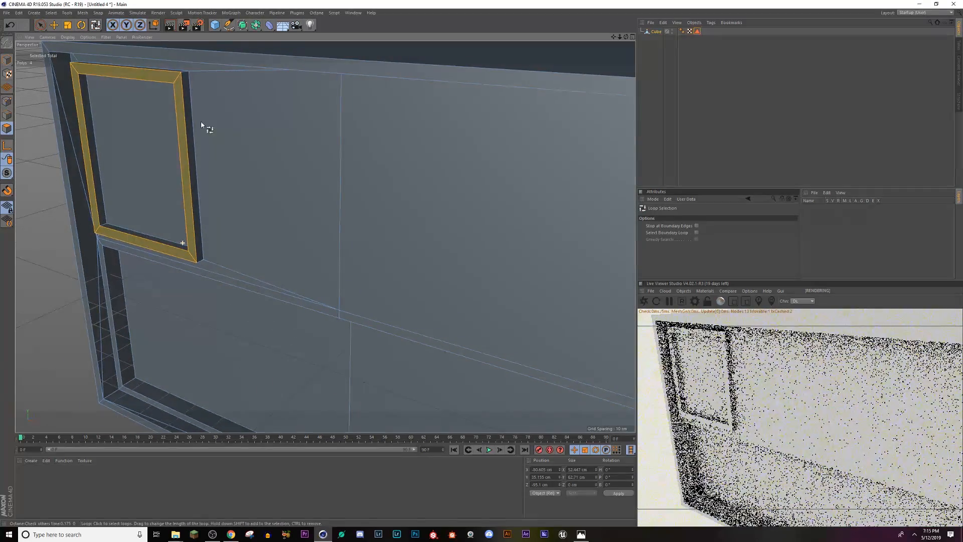
left_click(187, 73, "shift")
mouse_move(94, 62)
left_mouse_down("alt")
mouse_move(93, 44)
mouse_move(77, 84)
left_mouse_up("alt")
left_click(80, 76, "shift")
mouse_move(162, 133)
left_mouse_down("alt")
mouse_move(178, 184)
mouse_move(204, 166)
mouse_move(170, 162)
mouse_move(179, 178)
mouse_move(164, 160)
mouse_move(179, 172)
mouse_move(189, 213)
mouse_move(219, 245)
left_mouse_up("alt")
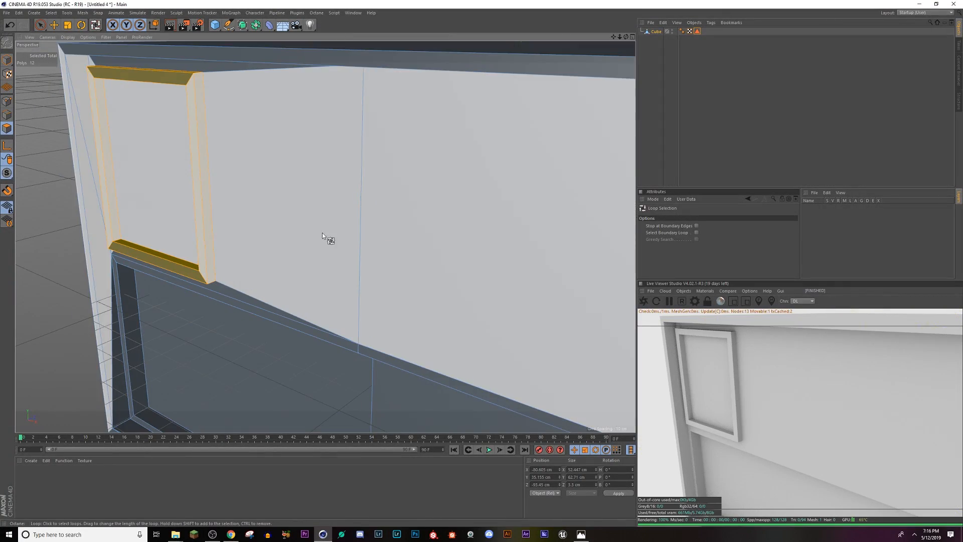
left_click(55, 13)
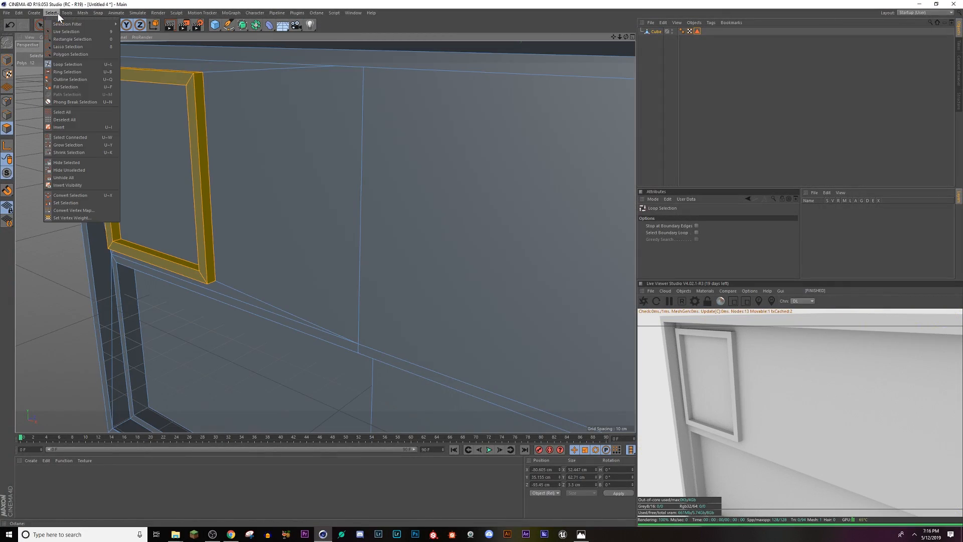
left_click(76, 201)
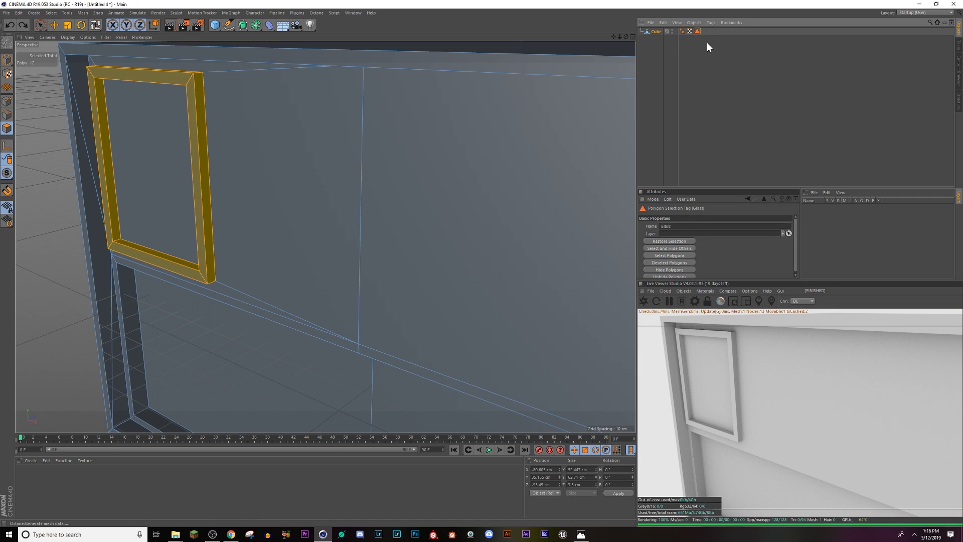
left_click(706, 42)
left_click(696, 31)
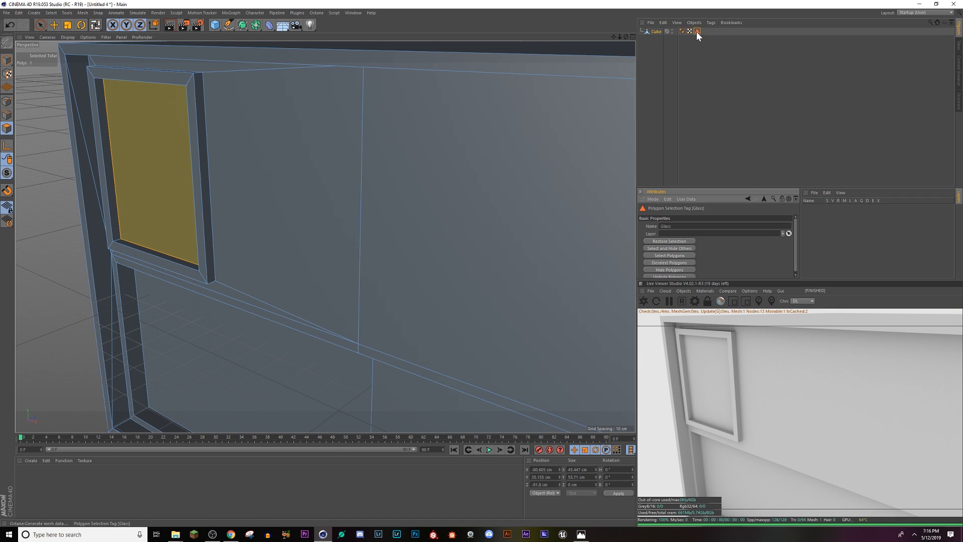
left_click(697, 38)
key("ctrl+z")
key("ctrl+z")
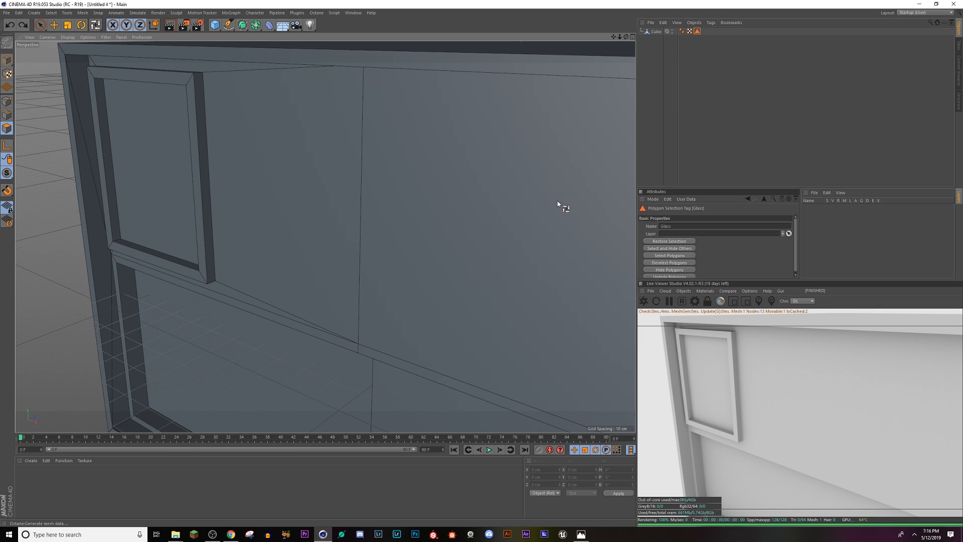
key("ctrl+z")
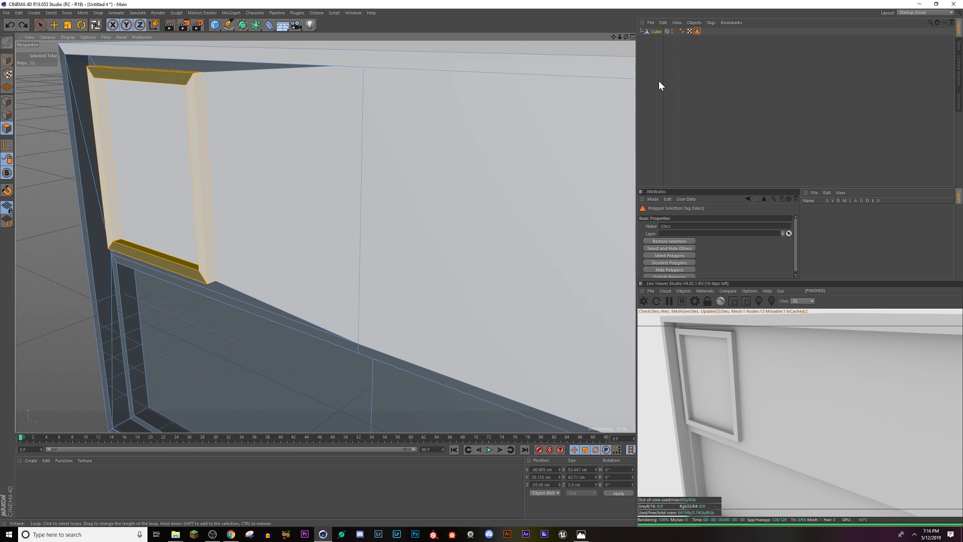
Step: Store the selected frame polygons as a separate polygon selection on the Cube, named Window_Frame
left_click(709, 47)
left_click(656, 31)
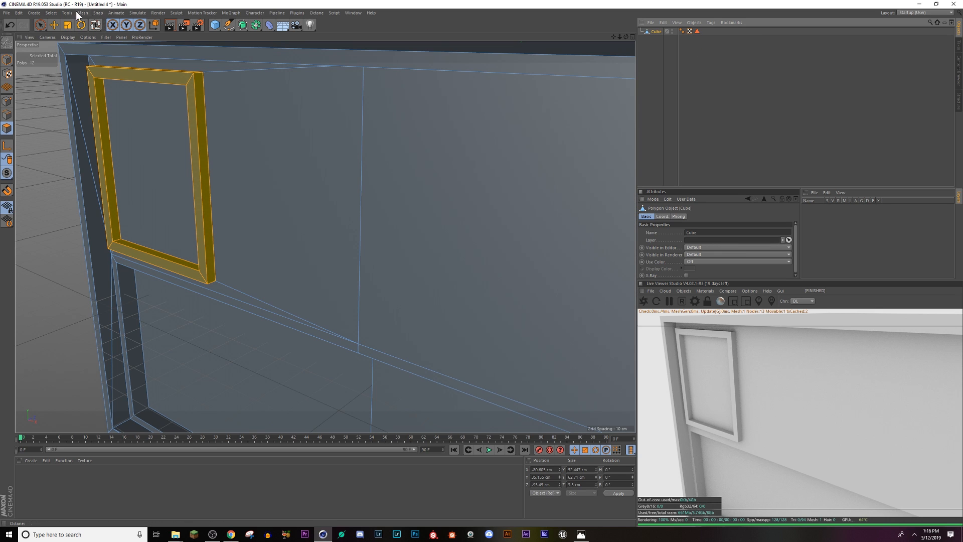
left_click(50, 12)
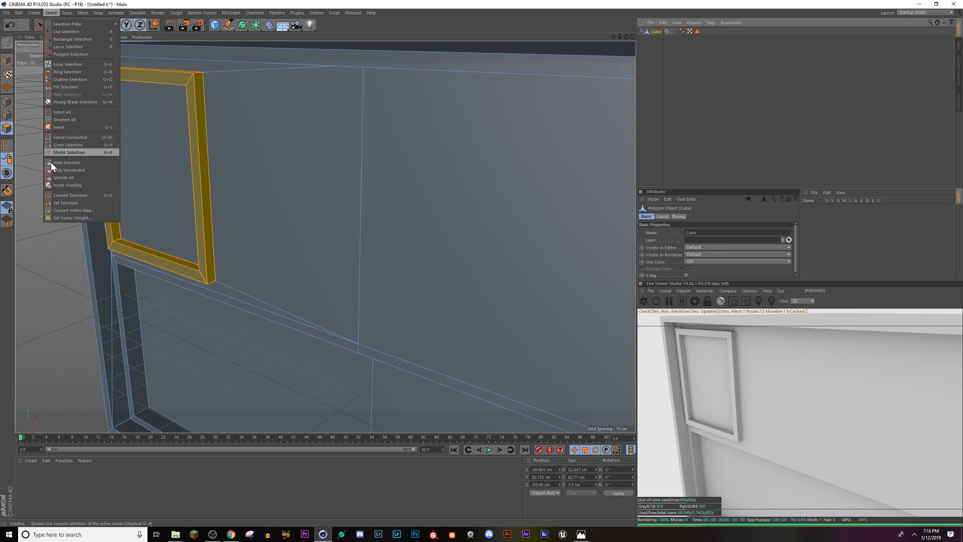
left_click(57, 203)
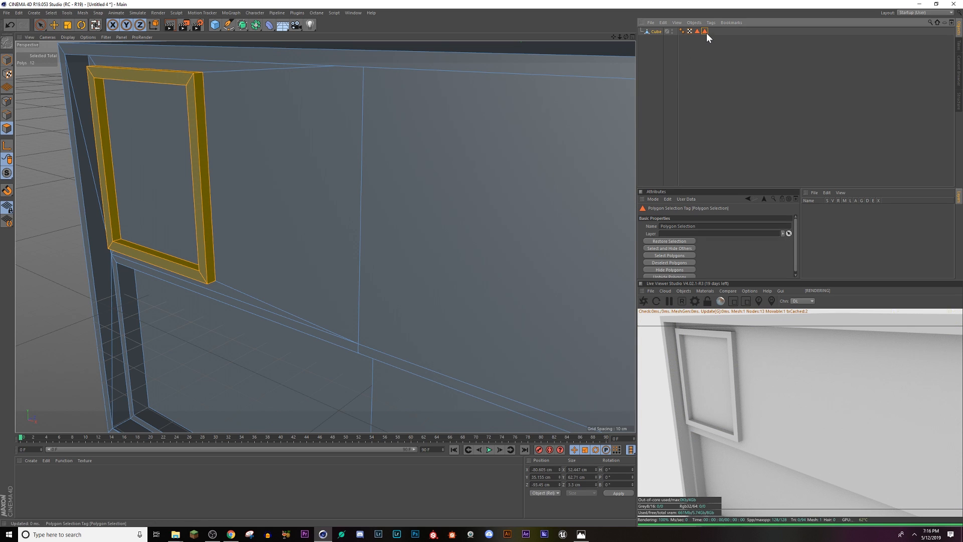
left_click(693, 226)
type("Frame")
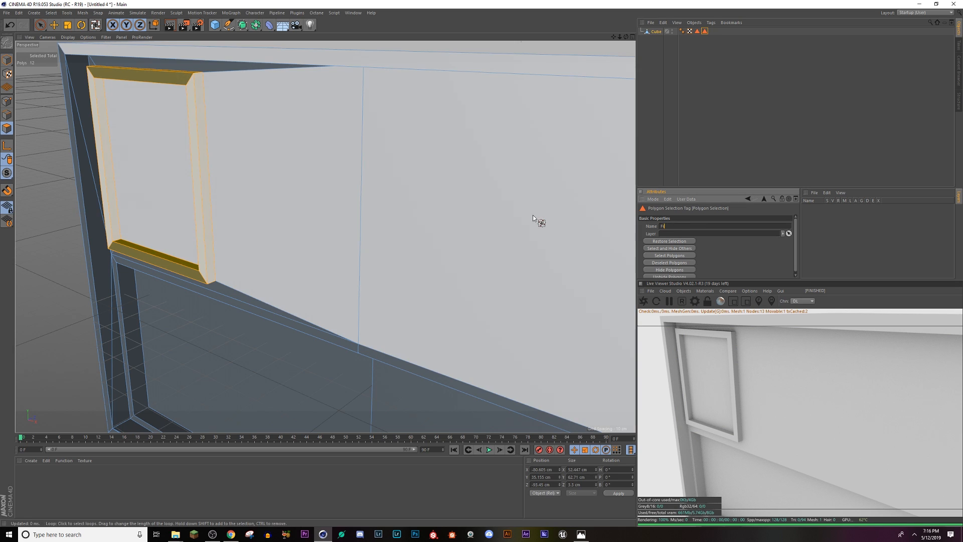
key("Return")
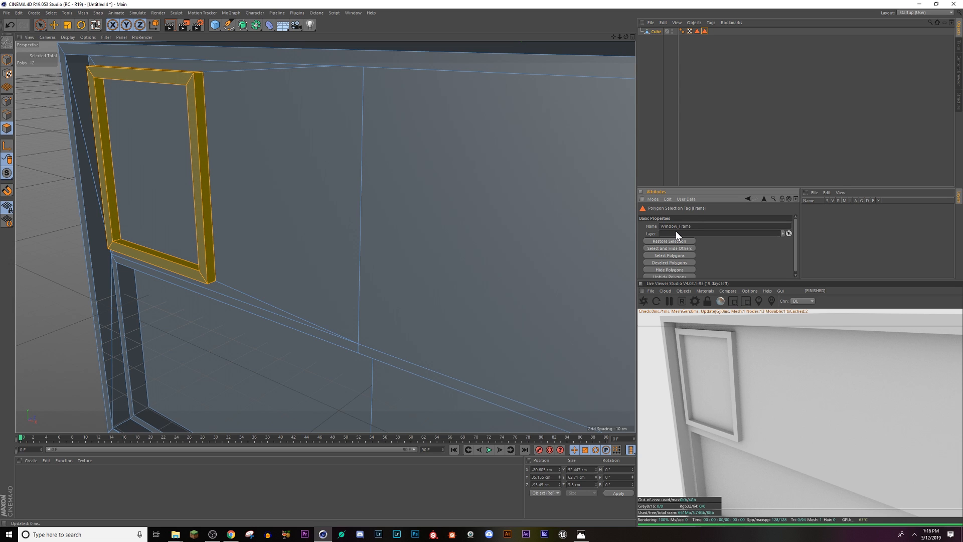
Step: Check the stored Glass and Window_Frame selections on the model and return to the Cube object
left_click(691, 112)
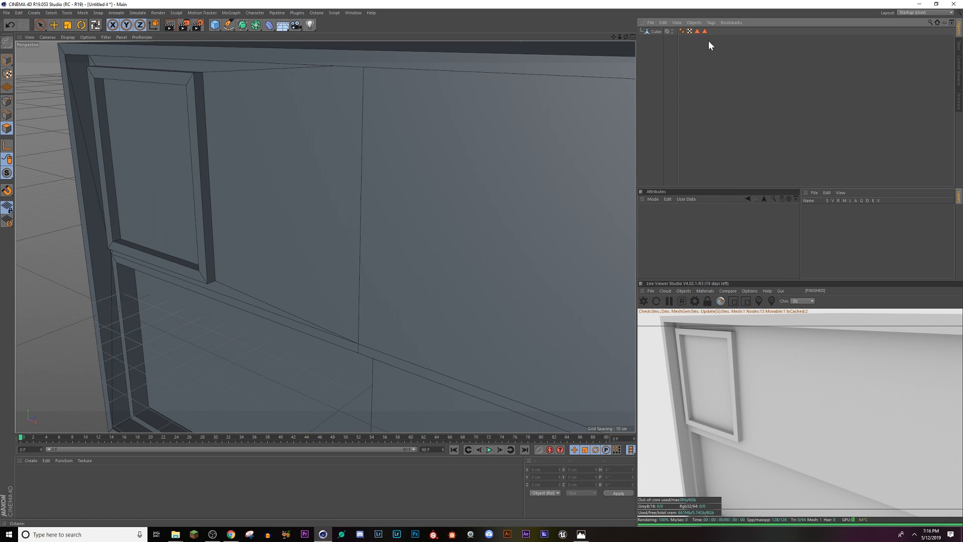
left_click(698, 31)
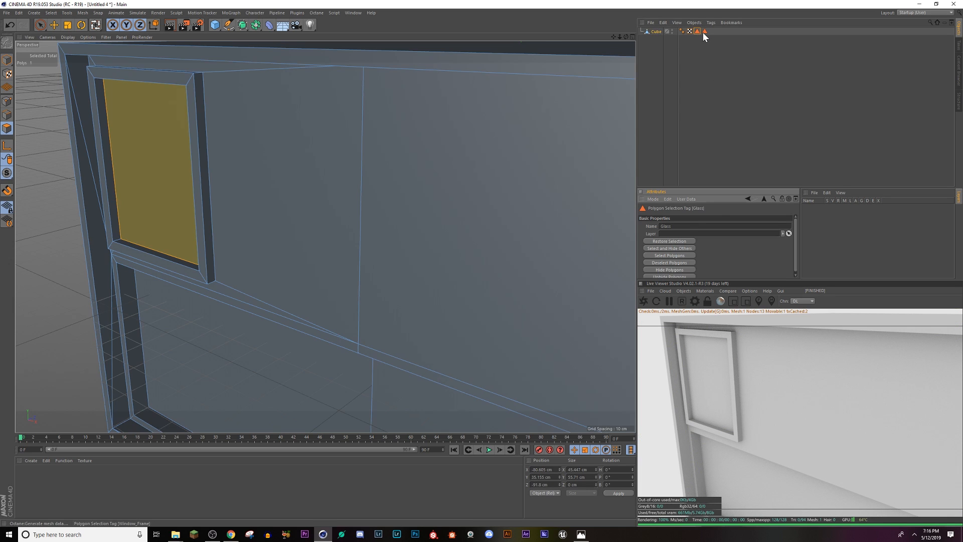
left_click(703, 33)
double_click(697, 30)
left_click(660, 34)
left_click(715, 36)
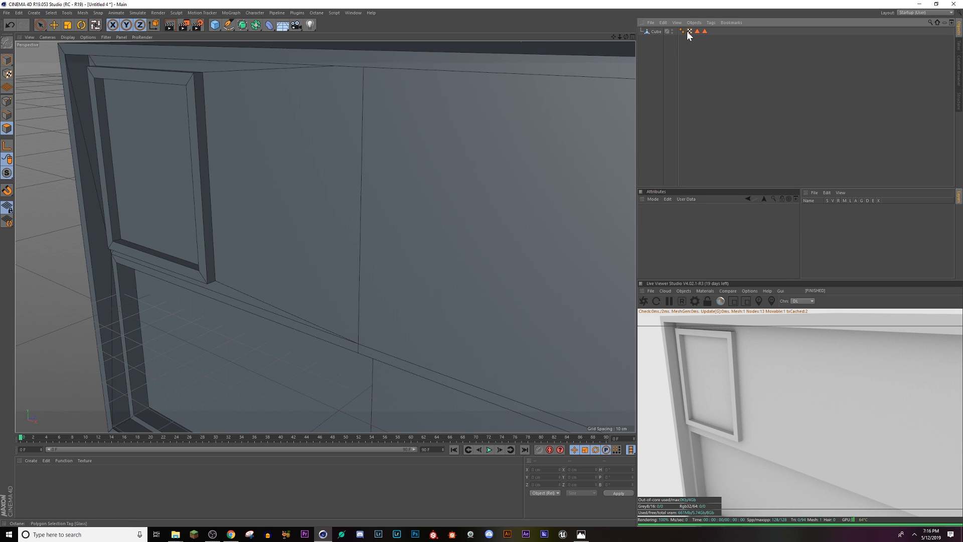
left_click(653, 32)
Step: Compare the modelled window with the building windows in the Empty_Streets.png reference in Photos and return to the Cinema 4D scene
left_click_drag(370, 193, 146, 168, "alt")
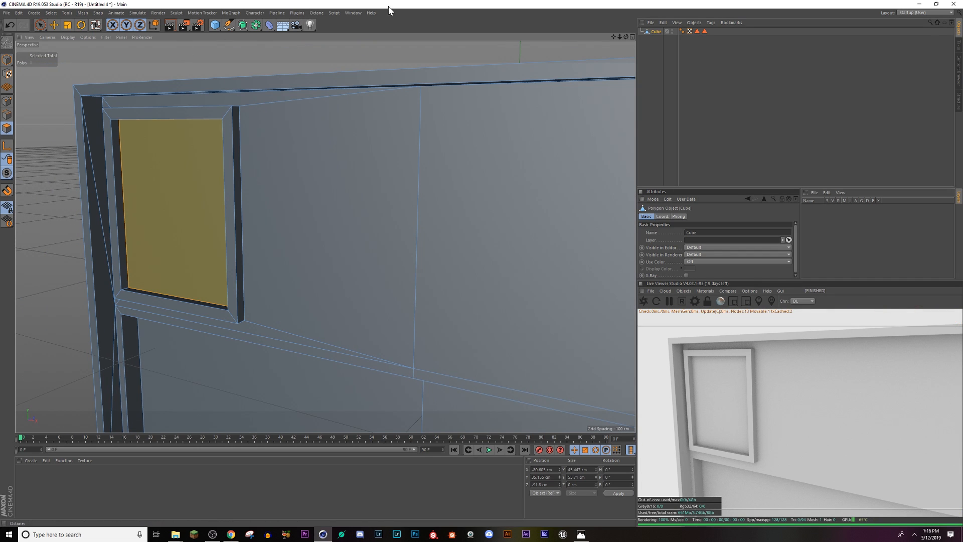
left_click(352, 11)
left_click(353, 12)
left_click(581, 534)
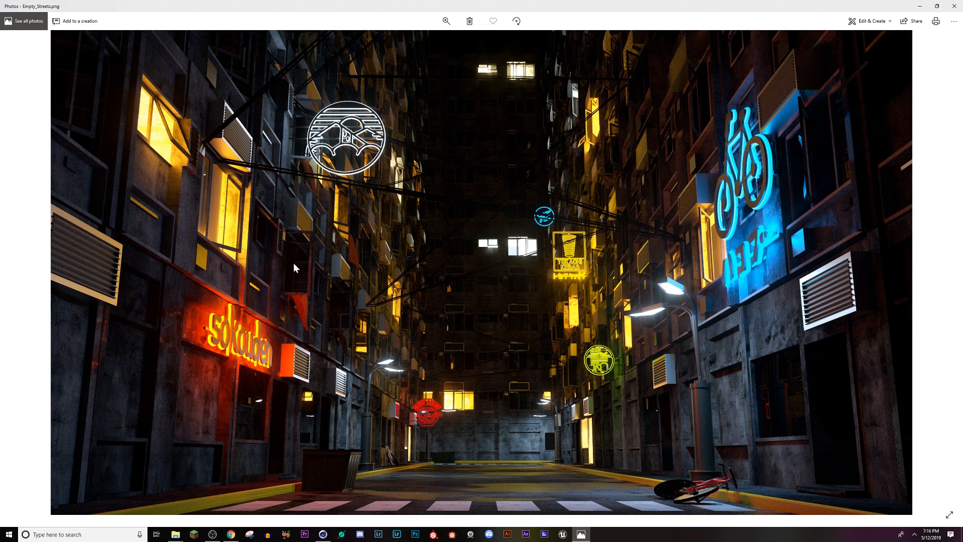
key("alt+Tab")
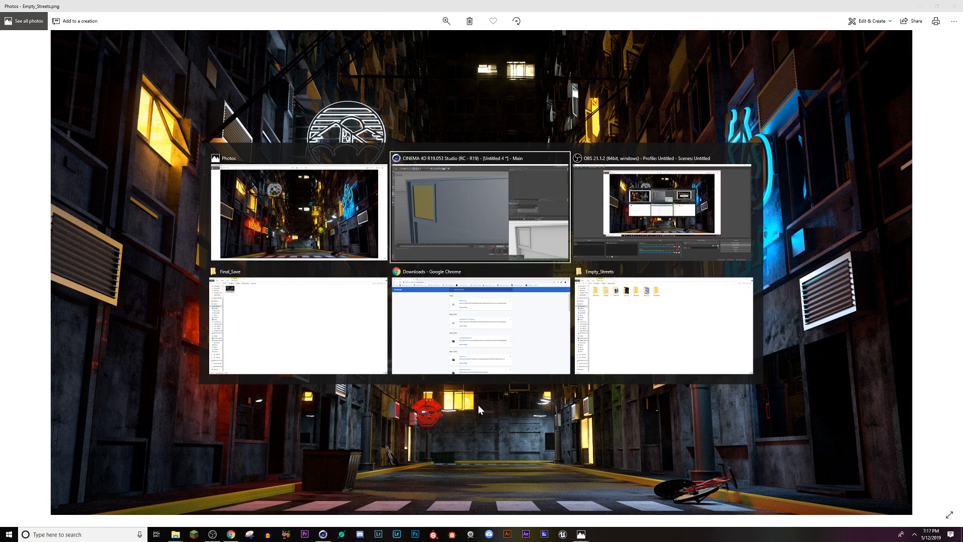
right_click_drag(339, 347, 424, 394, "alt")
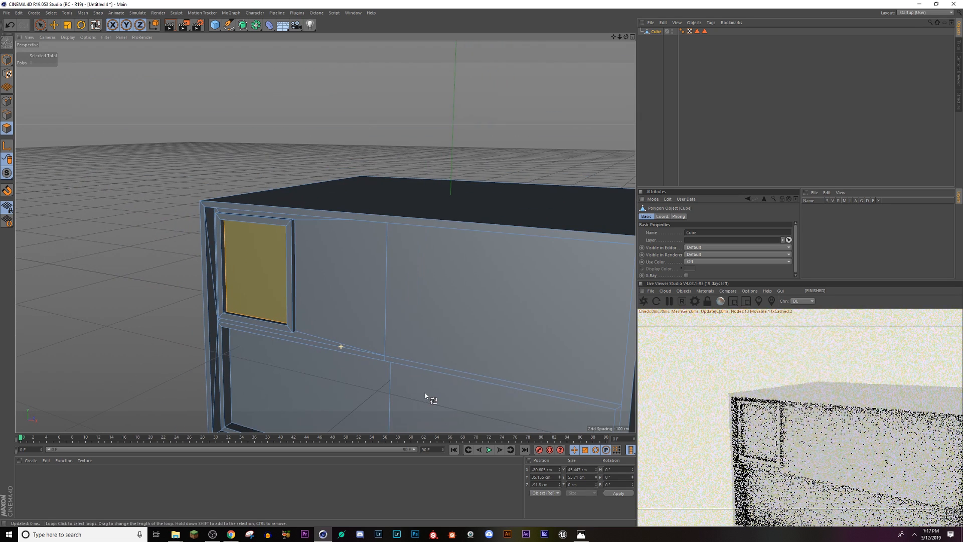
middle_click_drag(362, 337, 325, 237, "alt")
right_click_drag(325, 236, 343, 269, "alt")
mouse_move(343, 269)
left_mouse_down("alt")
mouse_move(358, 265)
mouse_move(326, 271)
left_mouse_up("alt")
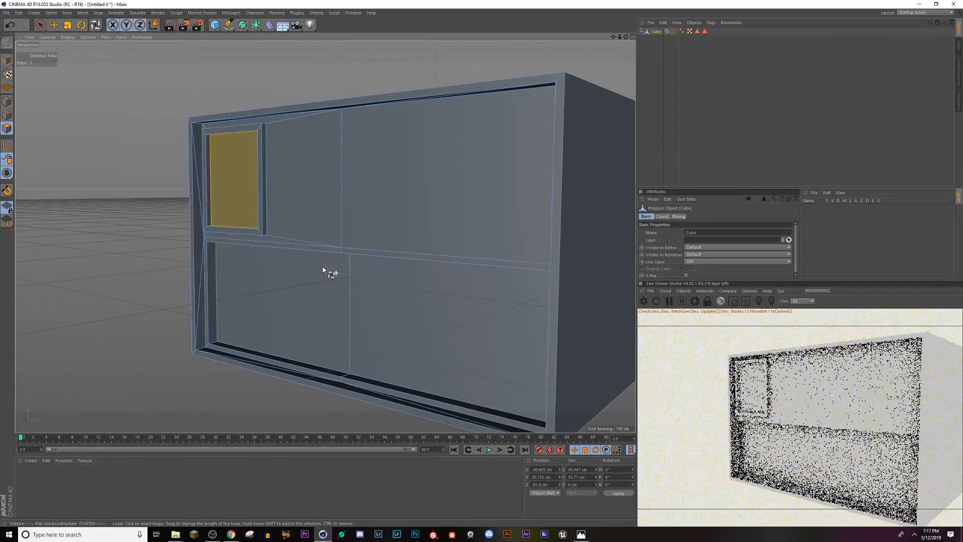
Step: Select the Cube's window pane and frame polygons together from the stored Glass and Window_Frame selections
right_click_drag(301, 326, 313, 225, "alt")
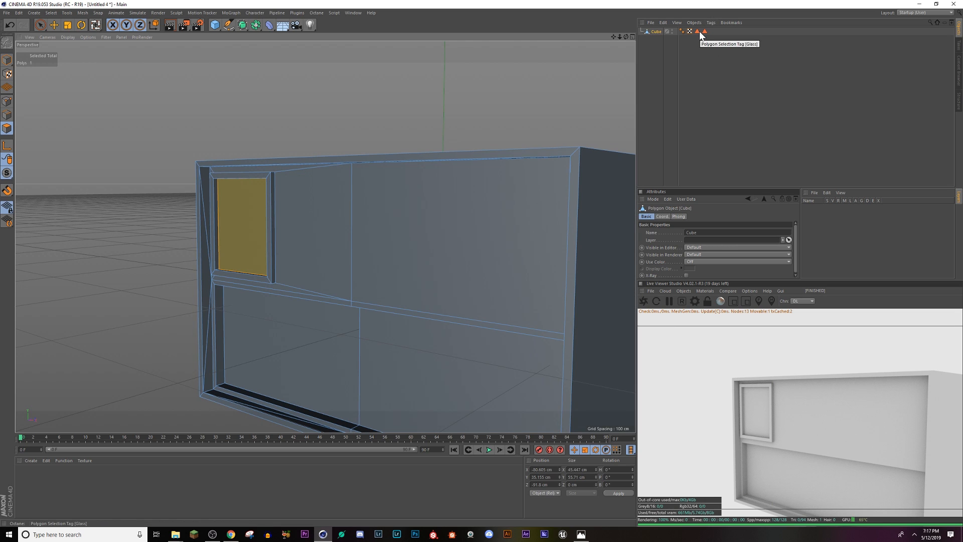
double_click(705, 31)
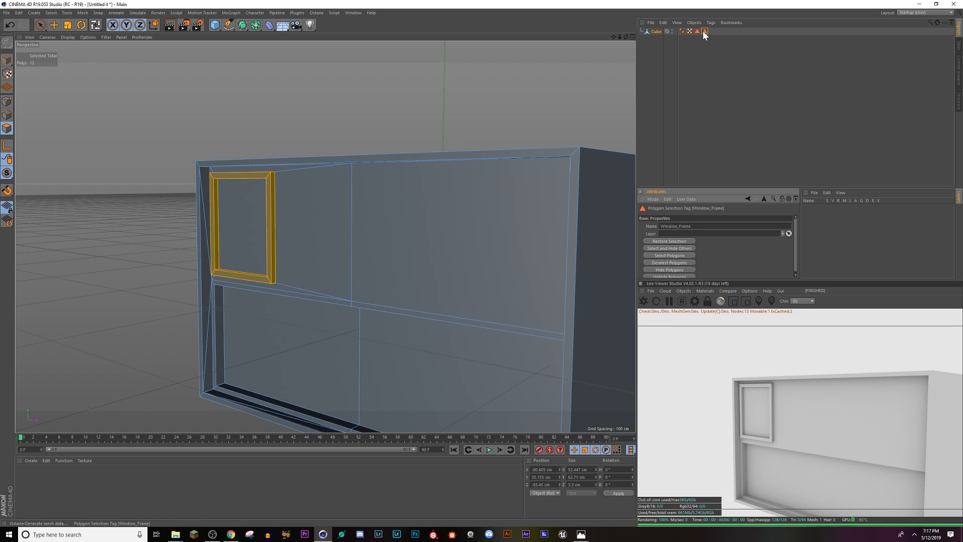
double_click(697, 31)
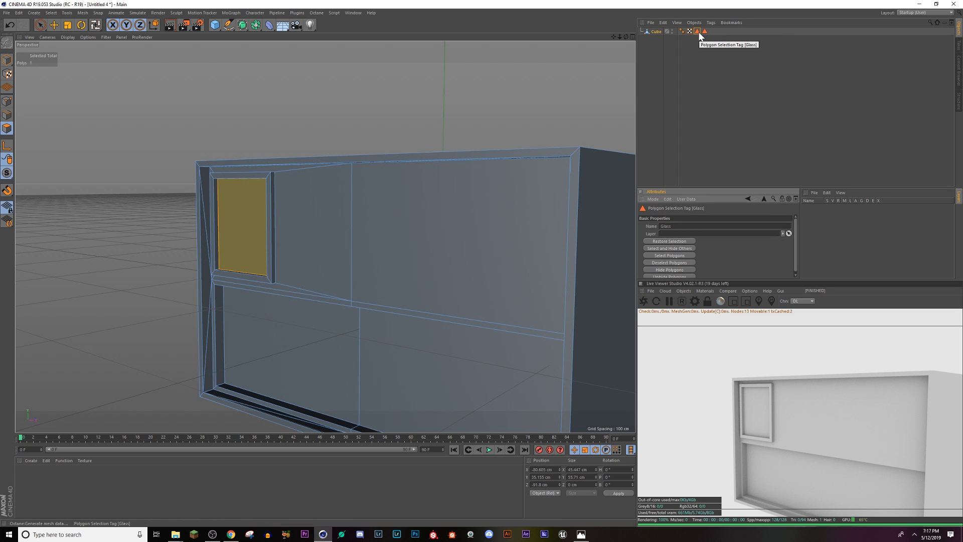
left_click(704, 32, "ctrl")
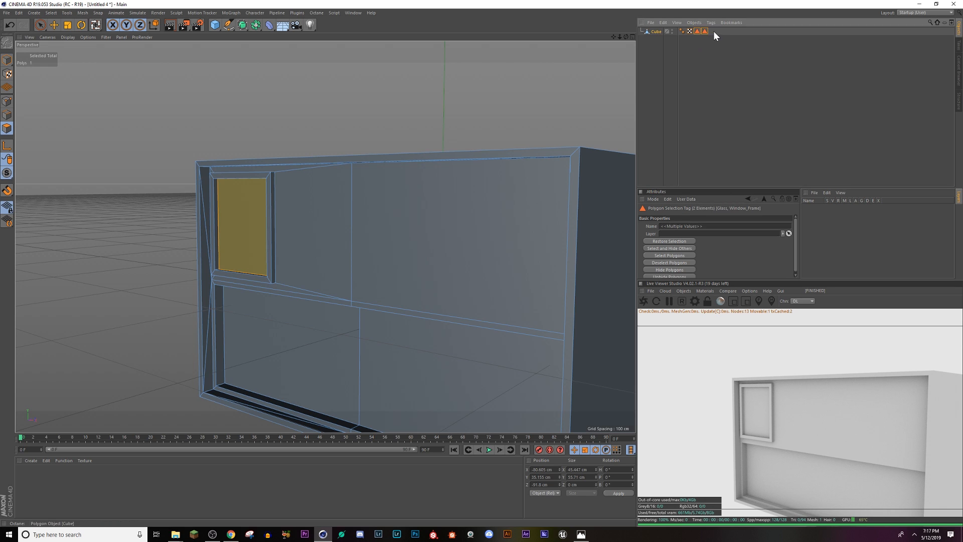
left_click(665, 256)
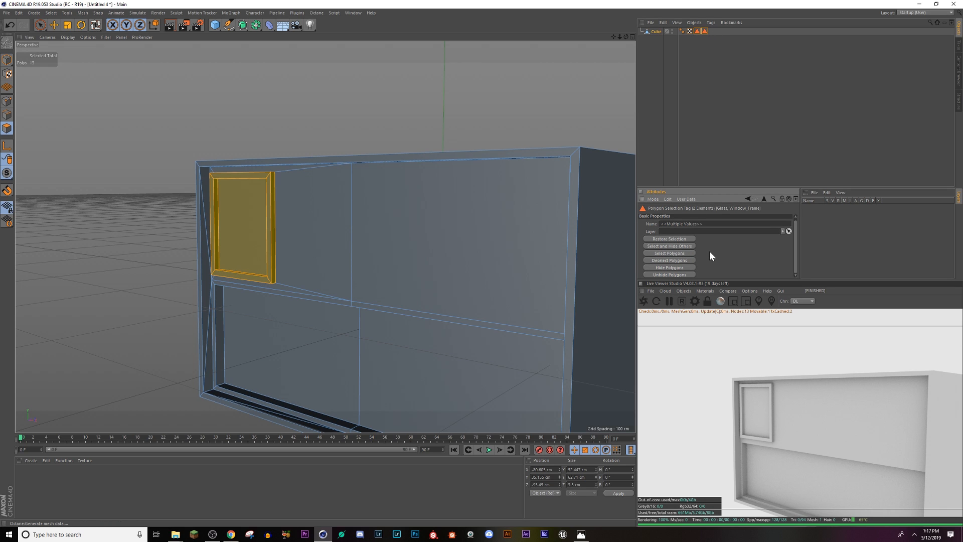
Step: Duplicate the Cube and delete the selected window glass and frame polygons from the copy
left_click(654, 32)
left_click_drag(654, 33, 654, 39)
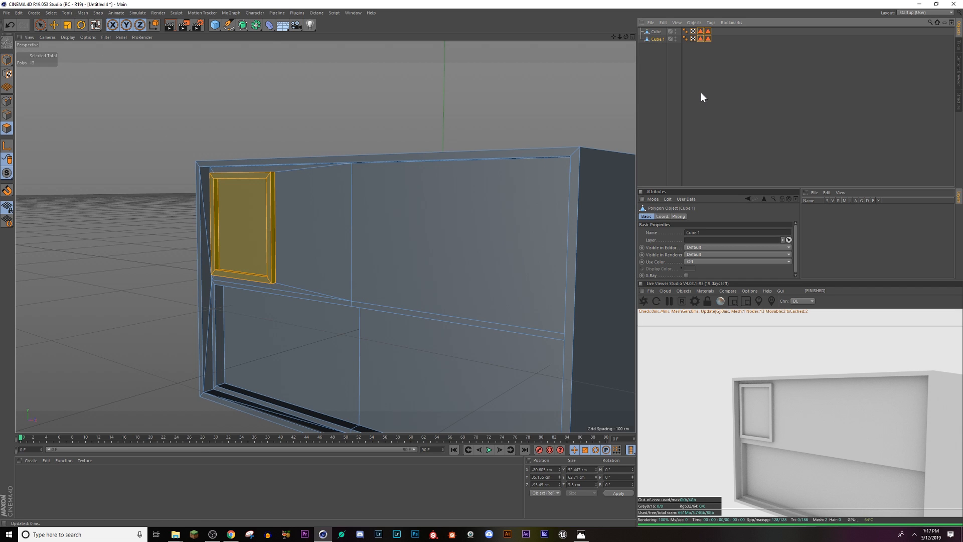
key("Delete")
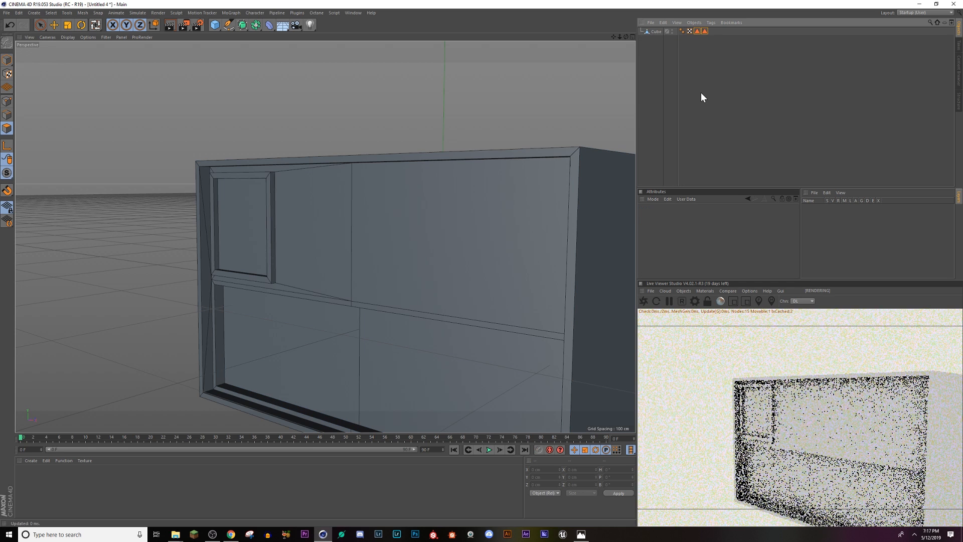
key("ctrl+z")
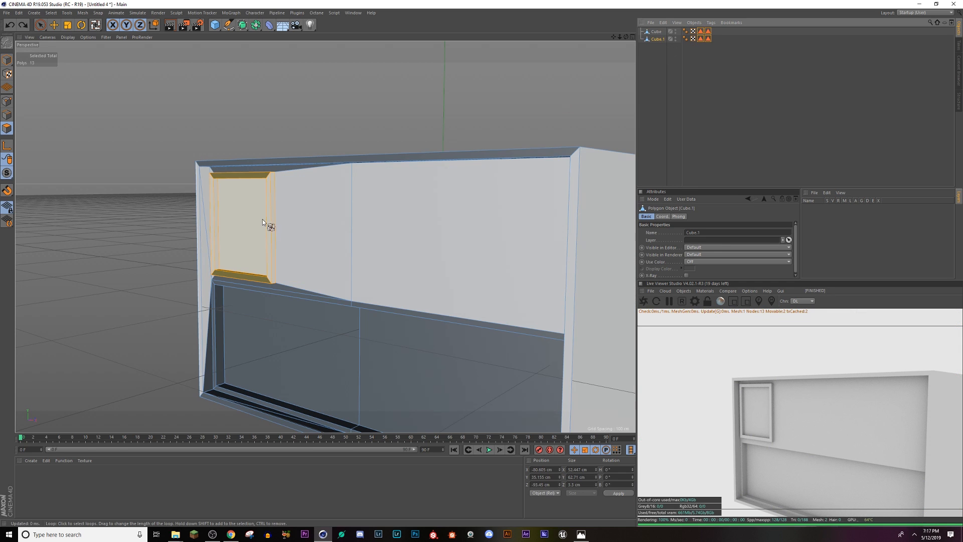
left_click(41, 24)
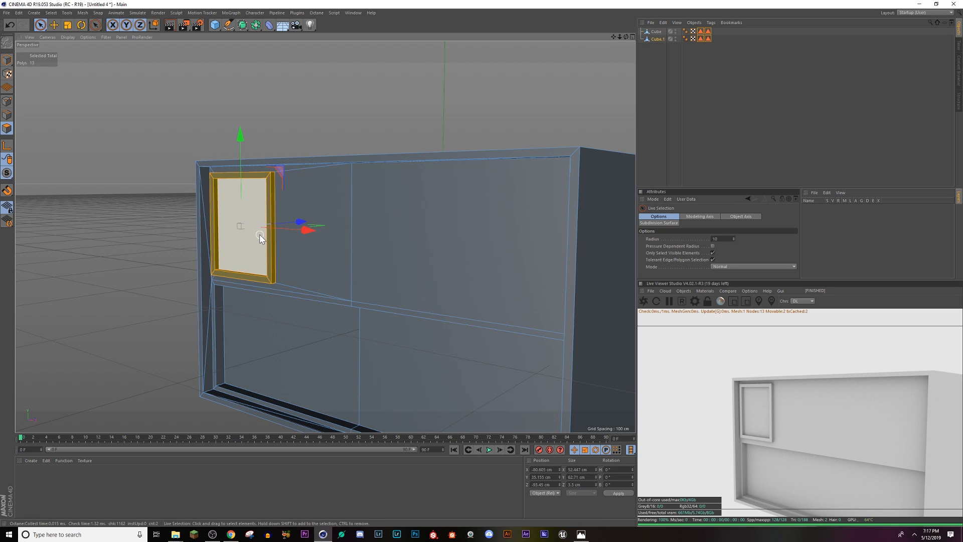
left_click(581, 217)
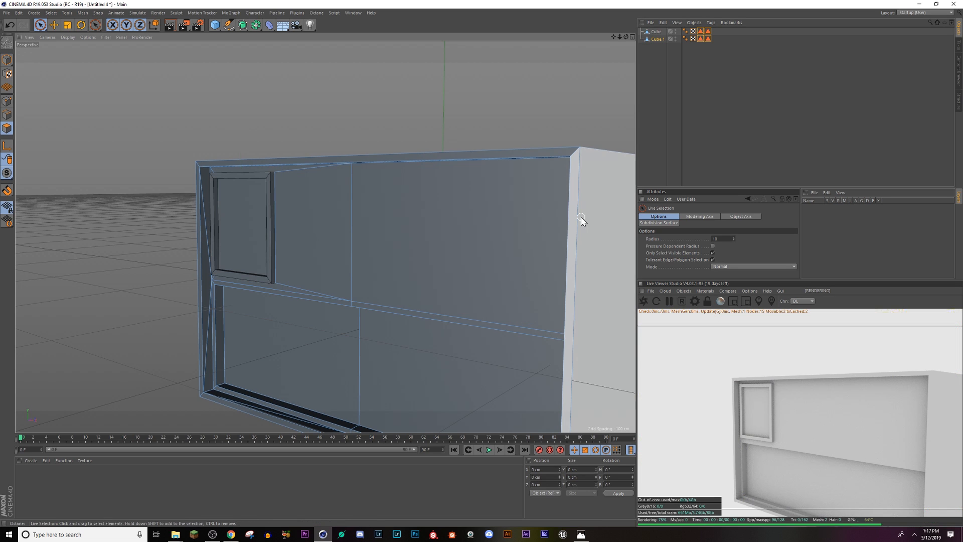
Step: Hide the original Cube and rename the copy without the window as Bld_1
left_click(657, 39)
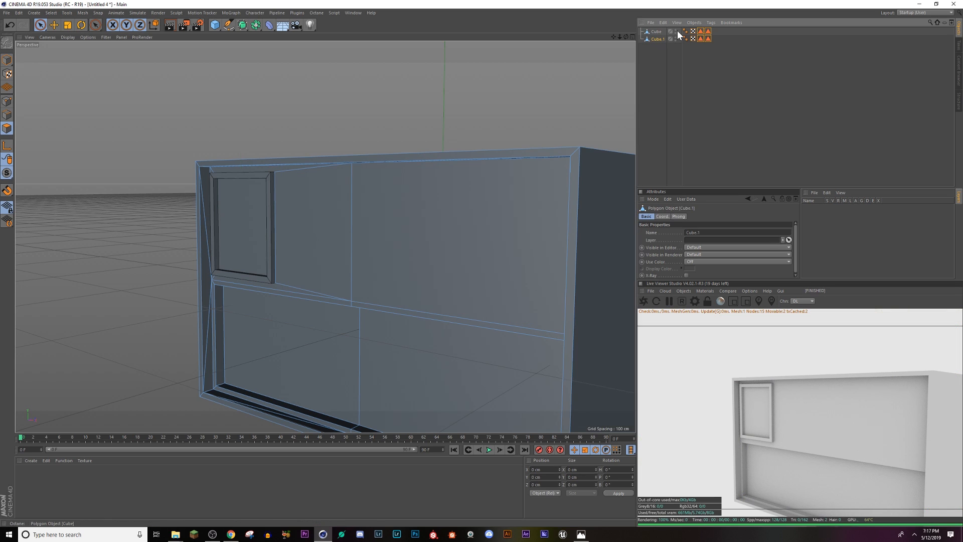
left_click(677, 30)
left_click(676, 33)
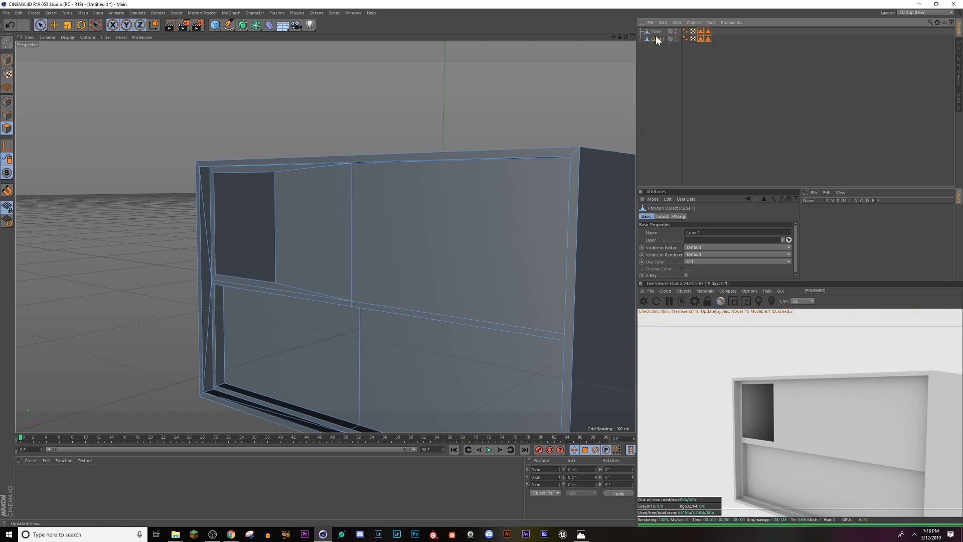
left_click_drag(356, 284, 380, 240, "alt")
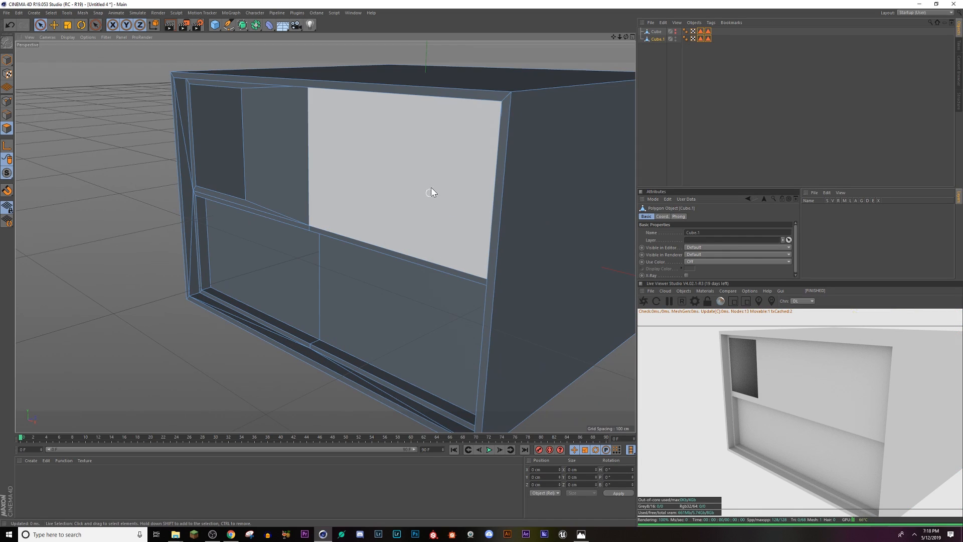
left_click_drag(433, 185, 475, 169, "alt")
double_click(657, 39)
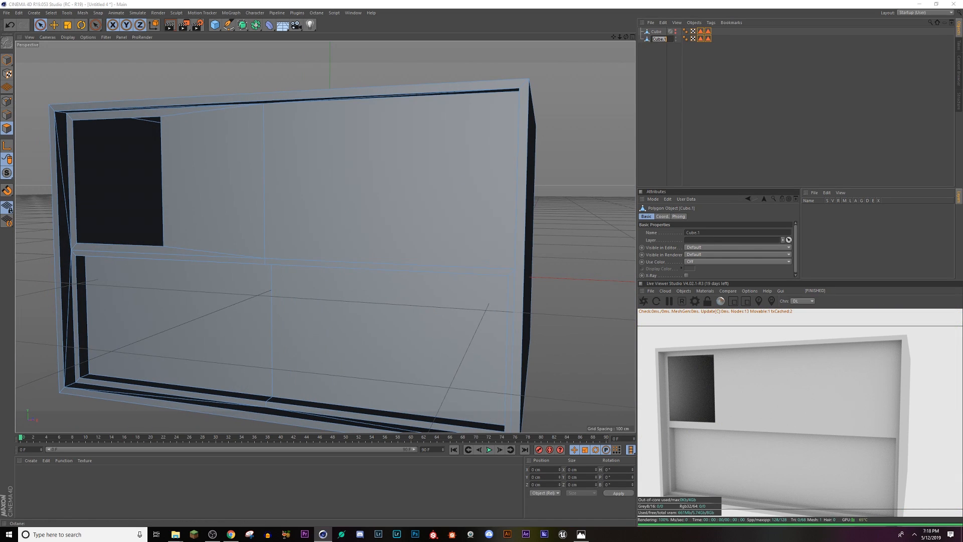
type("Bld_1")
key("Return")
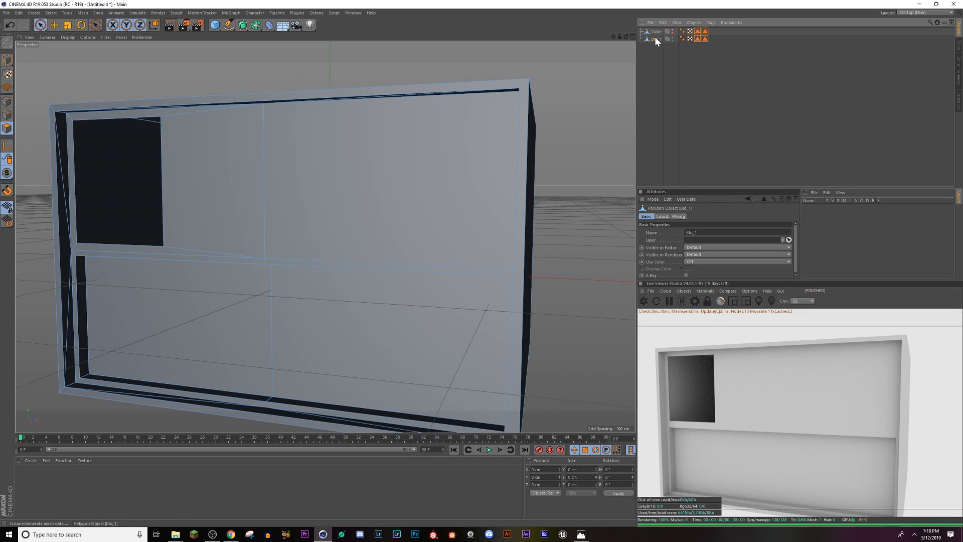
Step: Make the original Cube visible again and hide Bld_1
left_click(657, 32)
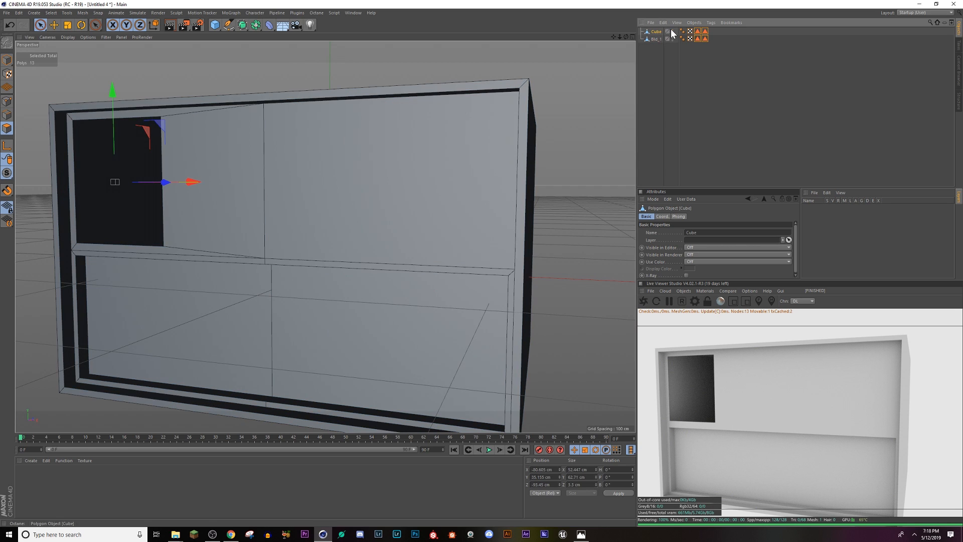
left_click(673, 31)
left_click(673, 33)
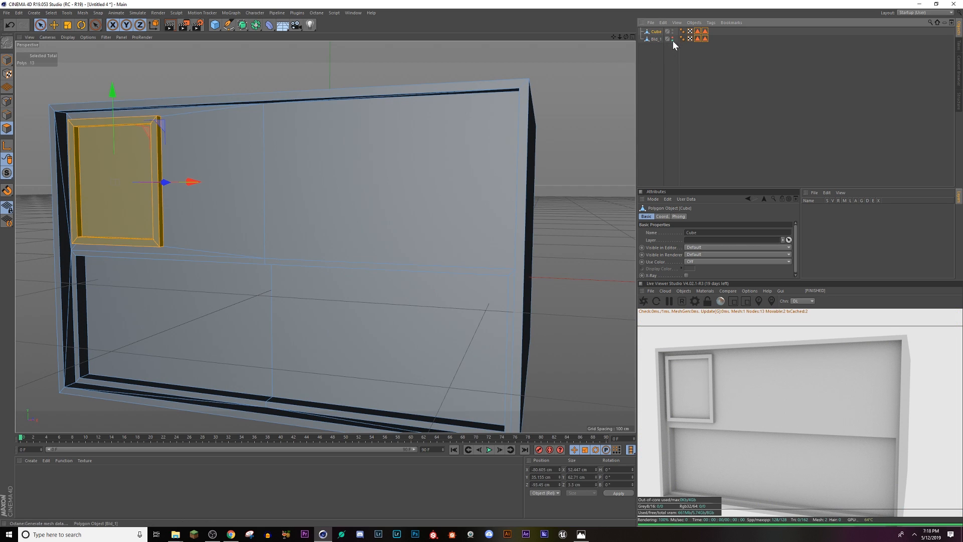
left_click(672, 41)
left_click_drag(190, 226, 159, 241, "alt")
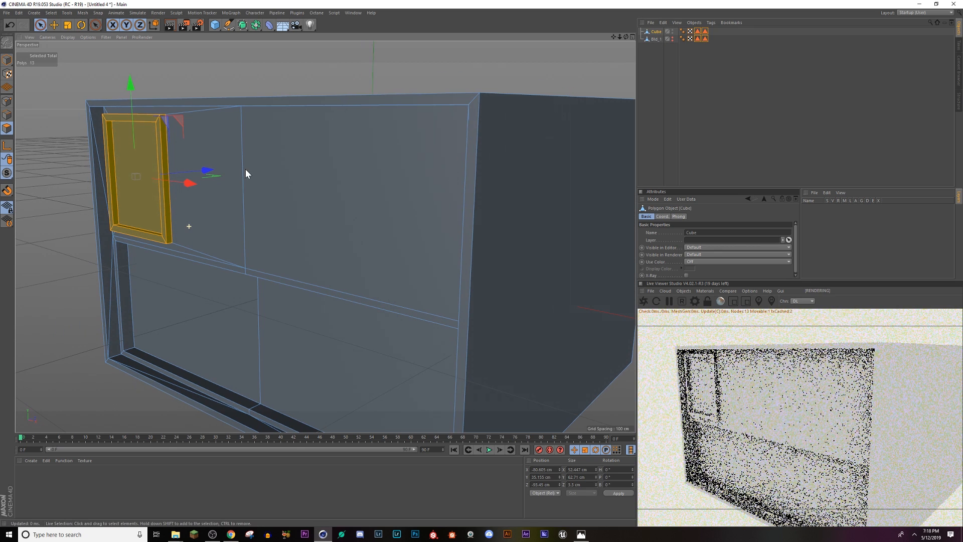
Step: Invert the polygon selection on the Cube and delete everything except the window's glass and frame
left_click(56, 12)
left_click(70, 124)
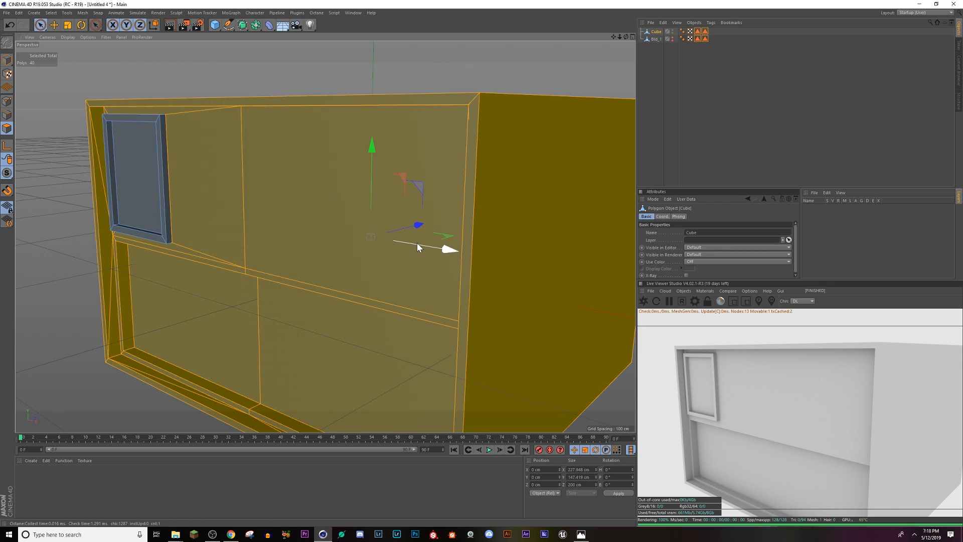
key("Delete")
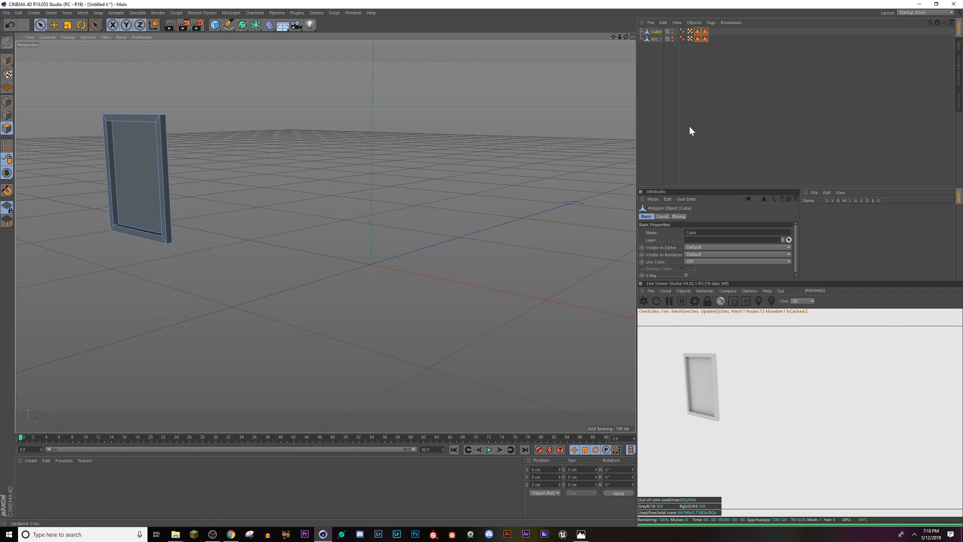
Step: Make Bld_1 visible again and rename the Cube that holds the window geometry as Window
left_click(672, 37)
left_click(673, 40)
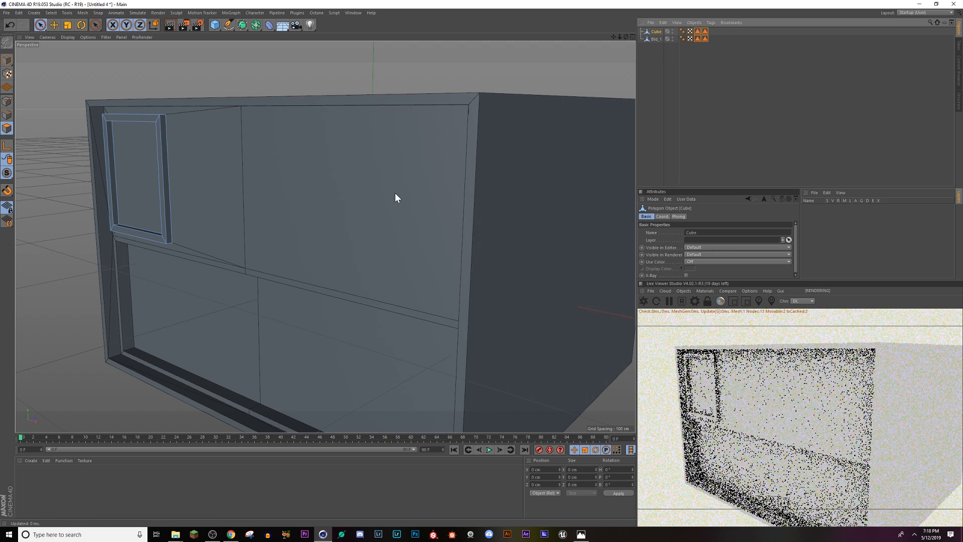
left_click_drag(264, 264, 369, 298, "alt")
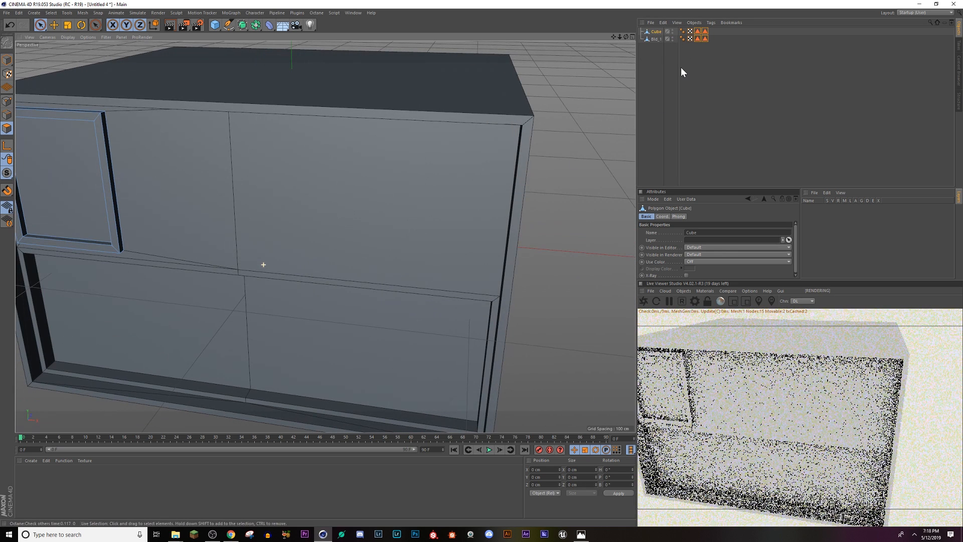
double_click(657, 32)
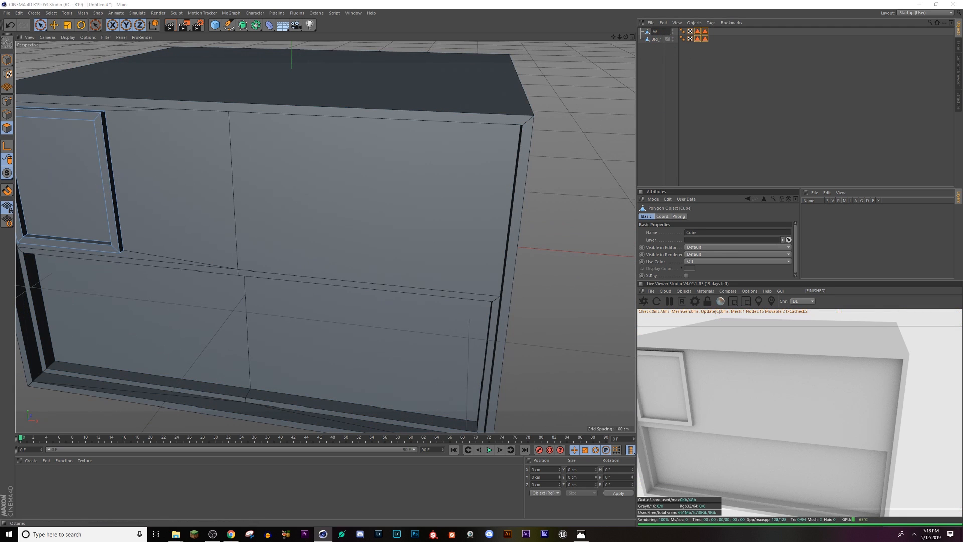
type("Window")
key("Return")
Step: Enable axis editing for the Window object and move its axis beside the frame's left edge, raised to about Y 47.8 cm
middle_click_drag(125, 282, 326, 301, "alt")
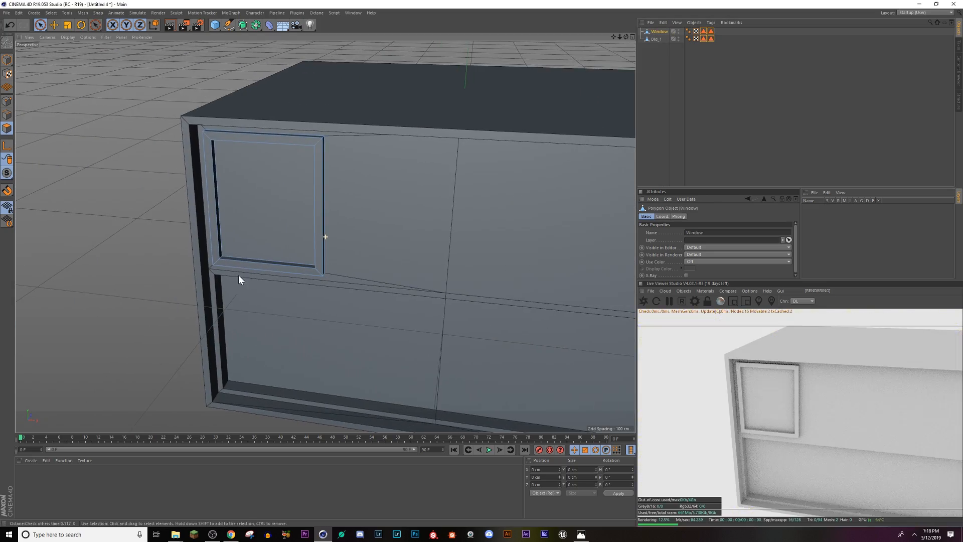
left_click_drag(238, 275, 225, 258, "alt")
middle_click_drag(319, 279, 282, 233, "alt")
left_click_drag(275, 231, 242, 269, "alt")
middle_click_drag(242, 268, 236, 281, "alt")
left_click_drag(216, 262, 195, 232, "alt")
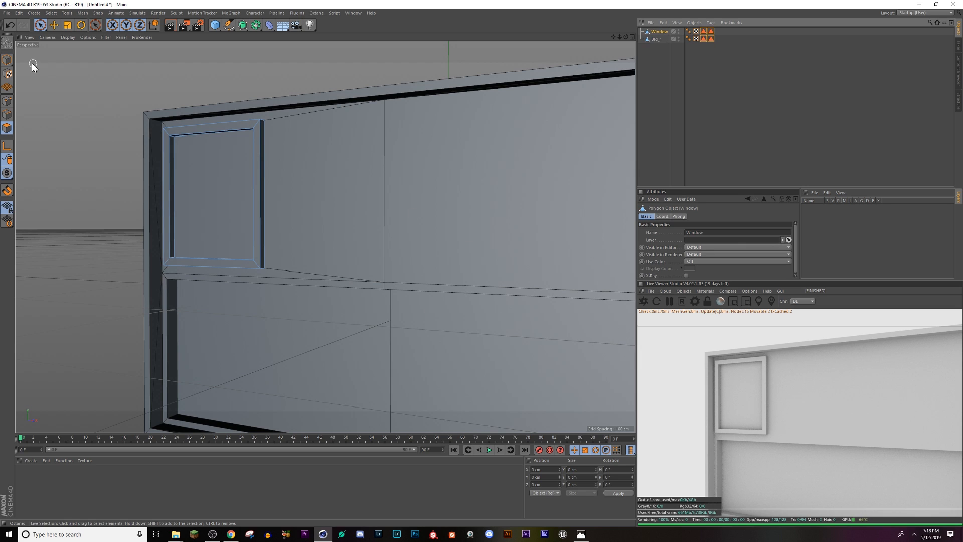
left_click(6, 61)
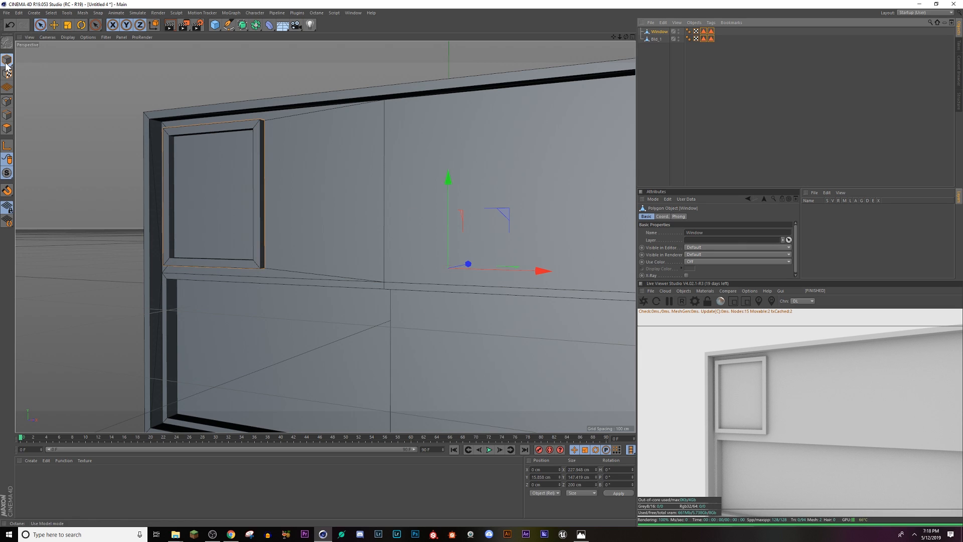
left_click(54, 26)
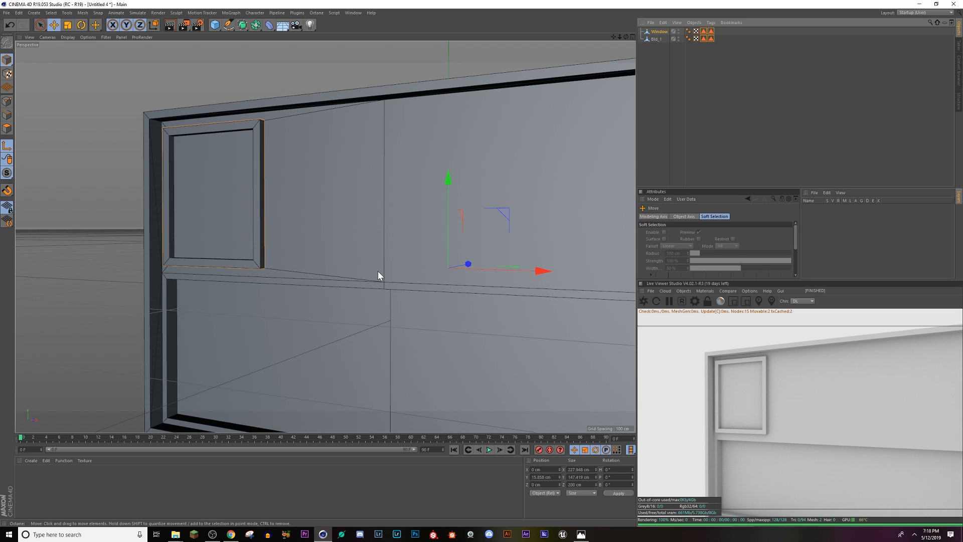
left_click_drag(384, 273, 428, 280, "alt")
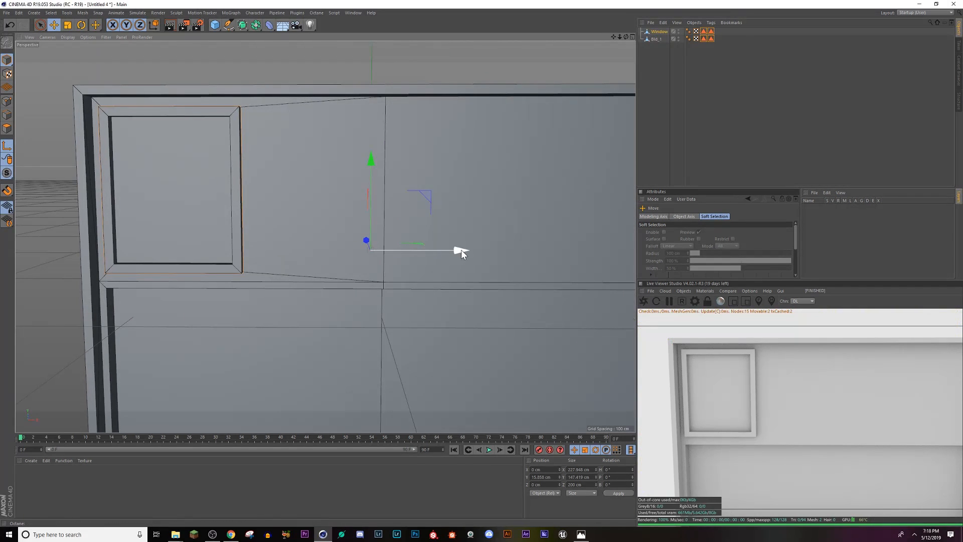
mouse_move(458, 251)
left_mouse_down()
mouse_move(116, 251)
mouse_move(129, 273)
mouse_move(297, 304)
mouse_move(108, 256)
mouse_move(304, 290)
mouse_move(264, 281)
left_mouse_up()
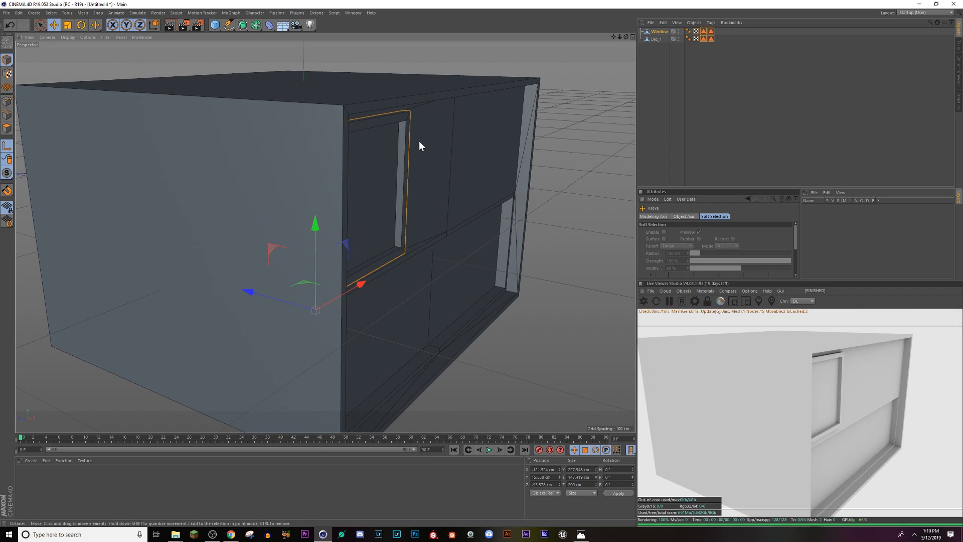
left_click_drag(319, 222, 325, 132)
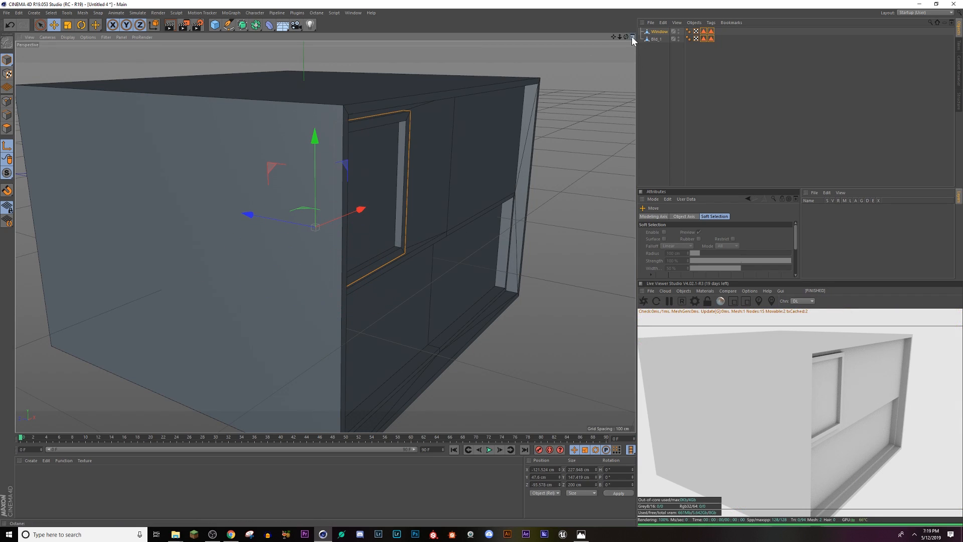
Step: Align the Window object's axis with the frame's outer rear corner, at about X -106.8 cm and Z -91.8 cm
left_click(632, 38)
middle_click(463, 179)
scroll(254, 309, "up", 10)
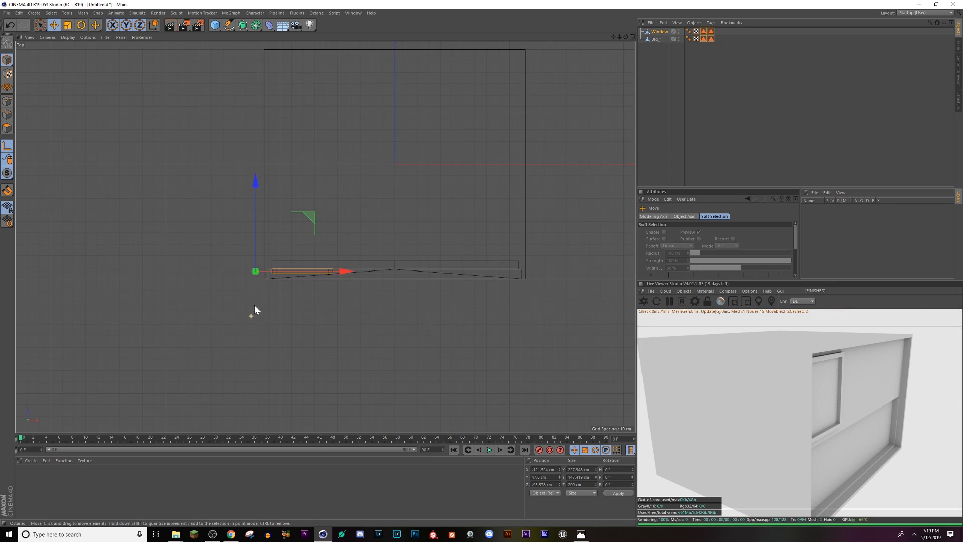
scroll(269, 235, "up", 2)
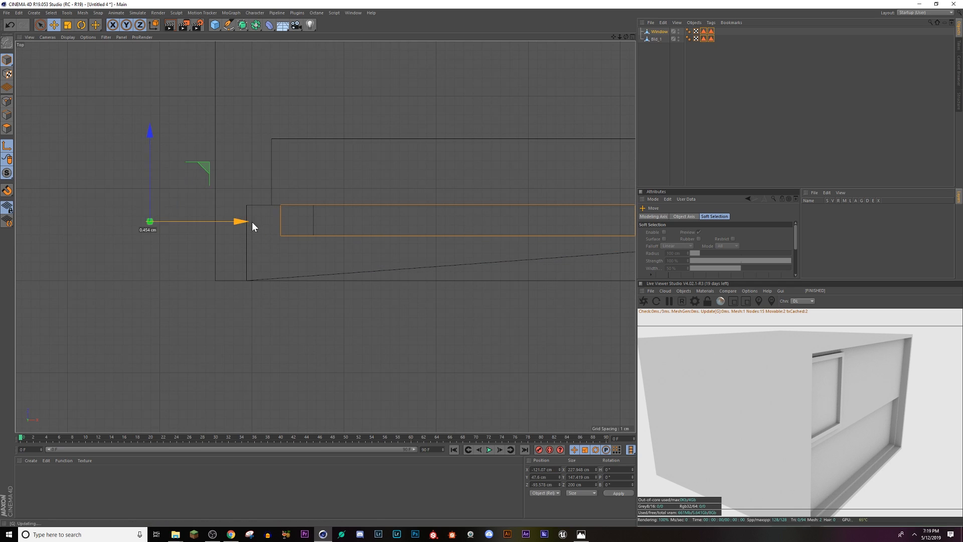
left_click_drag(250, 221, 357, 230)
scroll(275, 221, "up", 4)
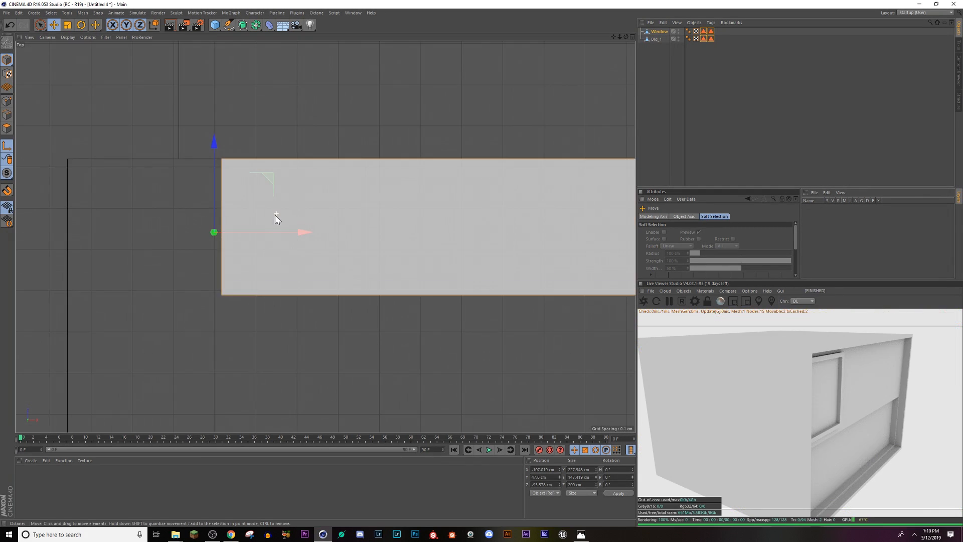
left_click_drag(295, 239, 311, 240)
left_click_drag(234, 149, 234, 42)
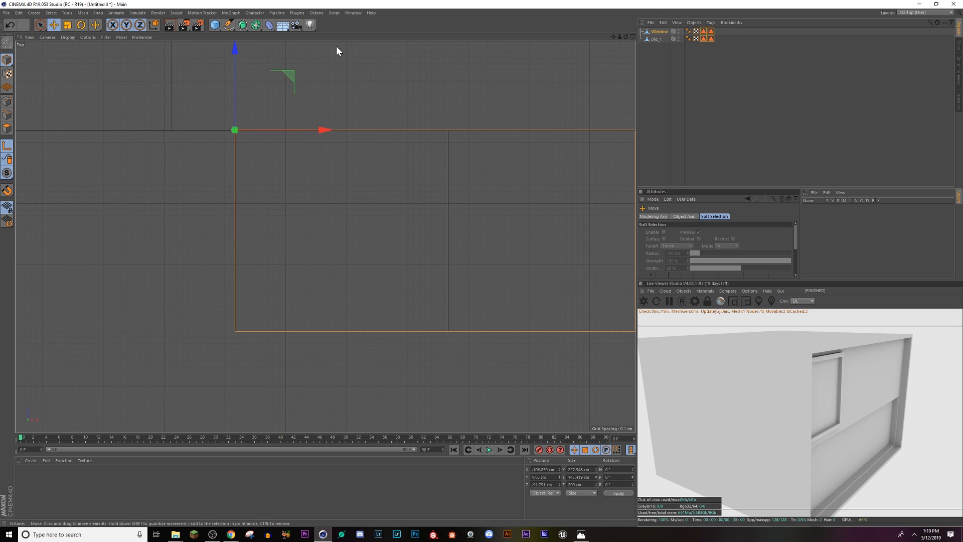
Step: Raise the Window's axis to about Y 52.1 cm, midway up the frame's height
left_click(631, 37)
scroll(183, 310, "up", 5)
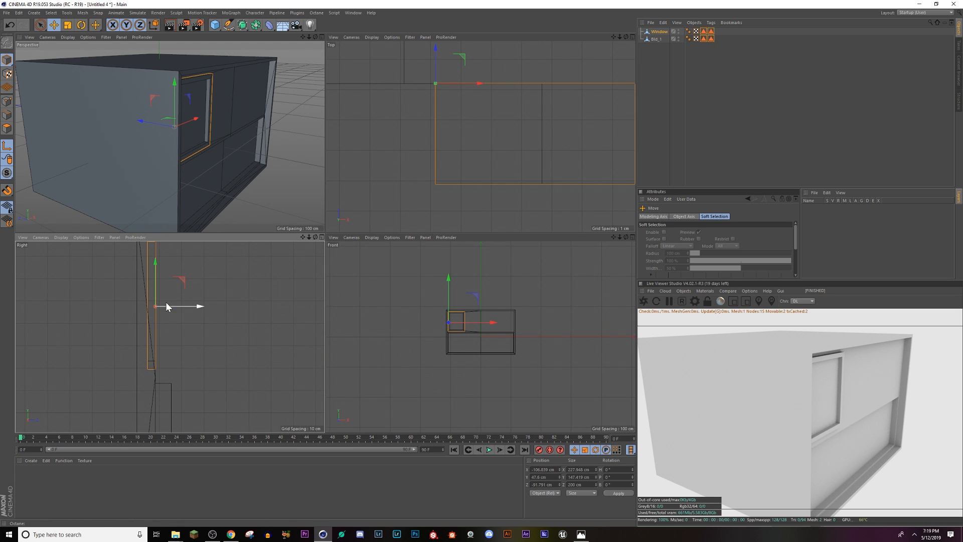
middle_click_drag(165, 302, 163, 339)
left_click_drag(154, 297, 155, 287)
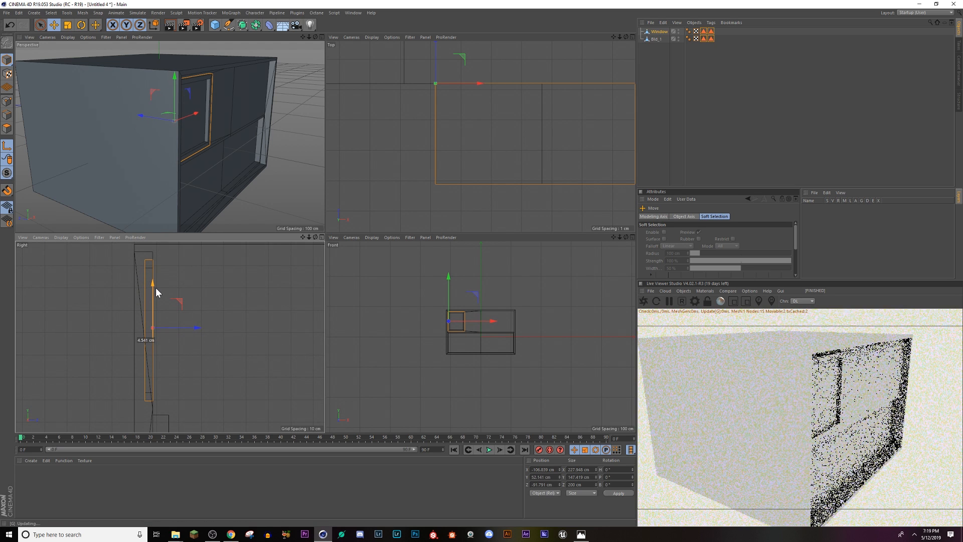
left_click(323, 36)
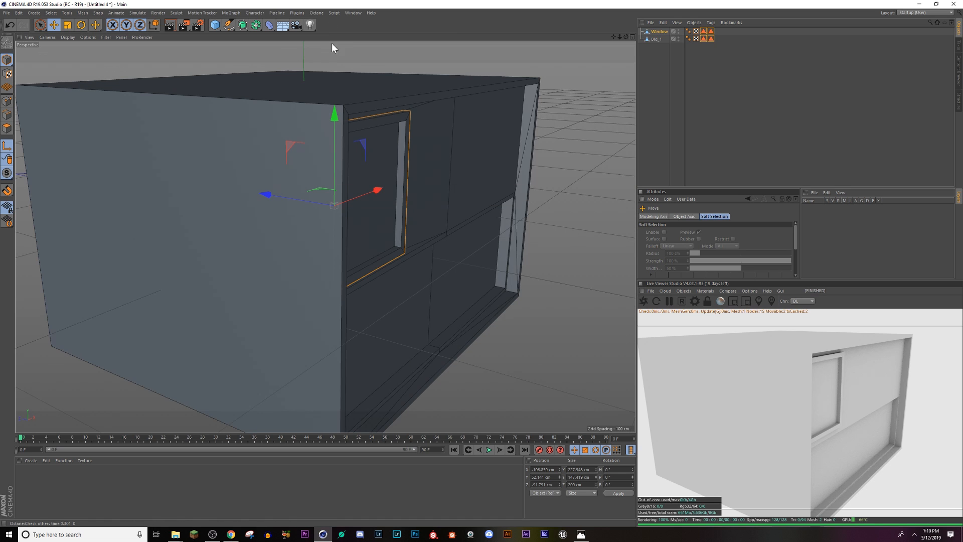
Step: Turn off axis editing and swing the Window outward about its vertical edge to a heading of about -20.7°
left_click_drag(428, 300, 326, 253, "alt")
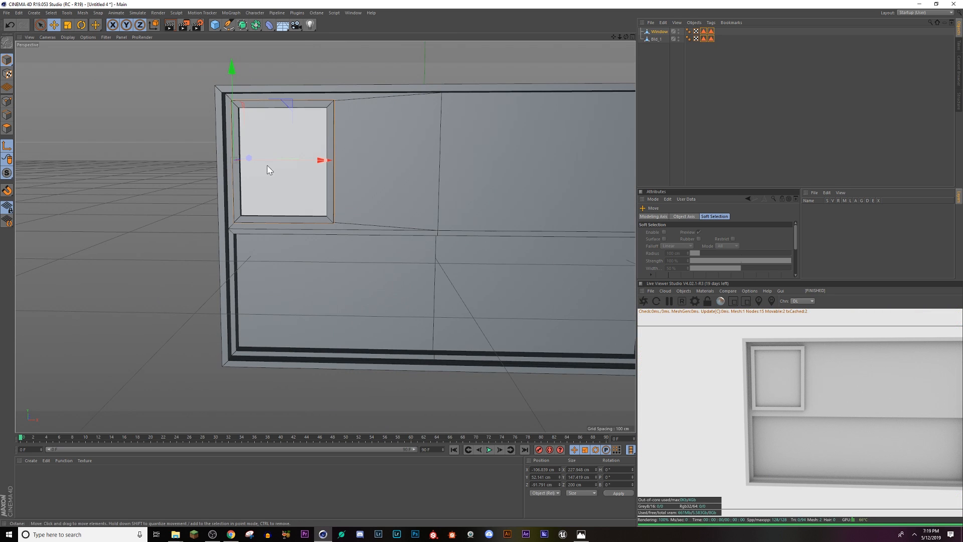
left_click_drag(267, 164, 240, 204, "alt")
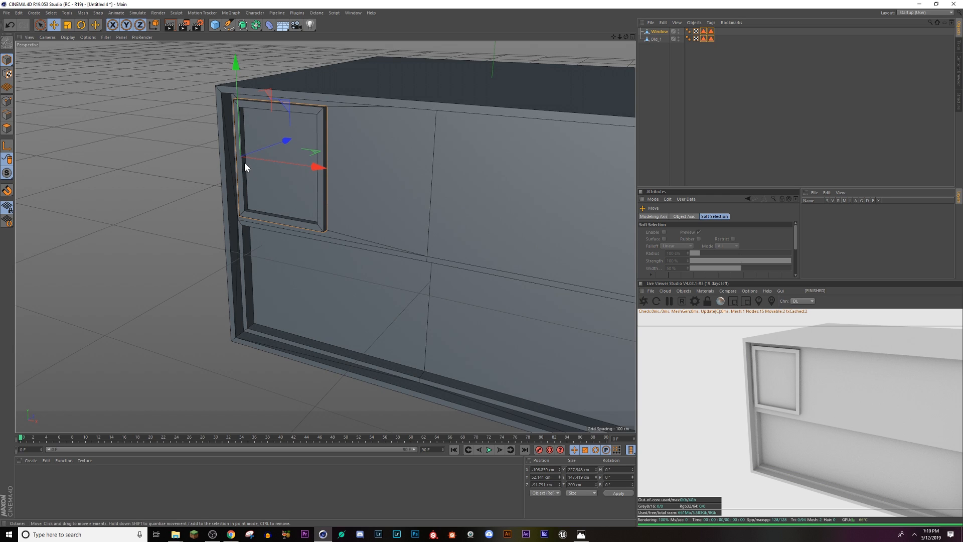
left_click(81, 24)
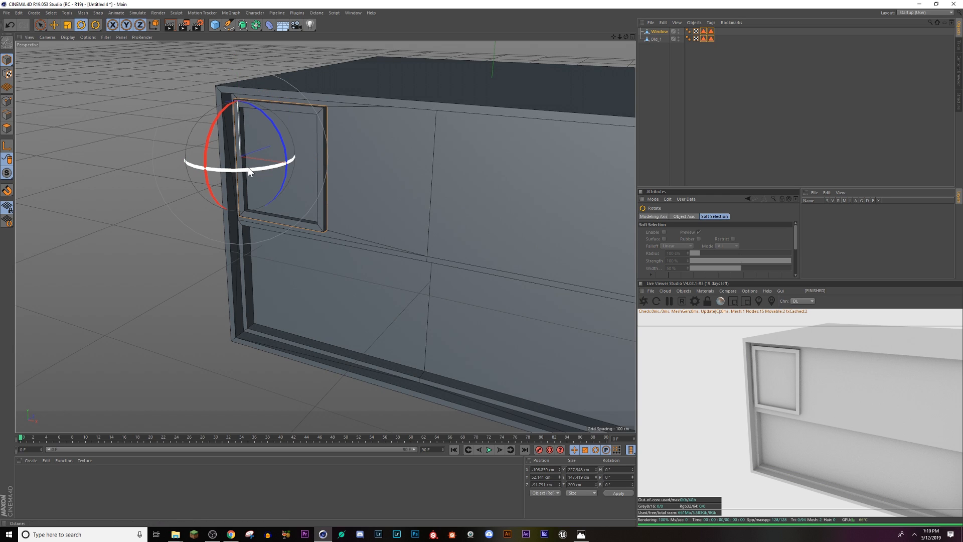
left_click_drag(247, 167, 177, 162)
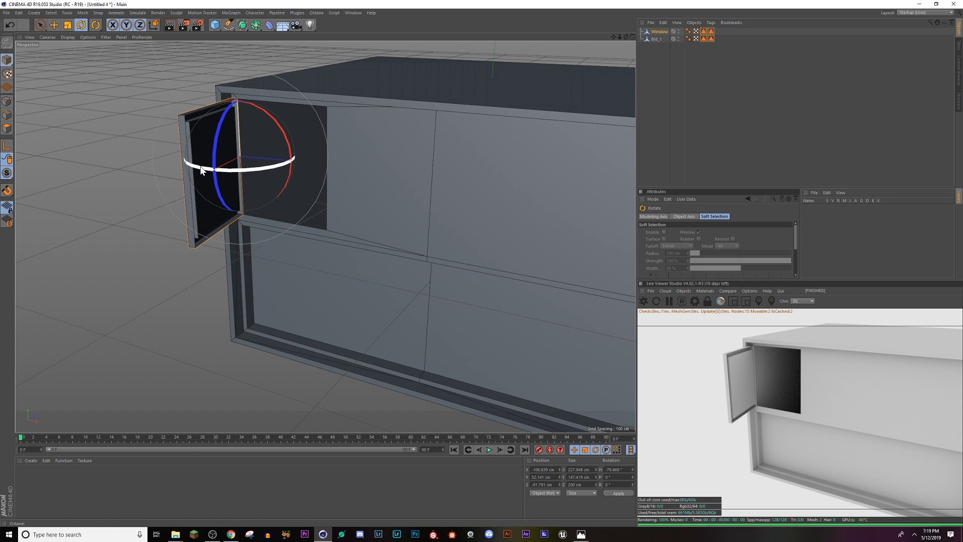
mouse_move(203, 170)
left_mouse_down()
mouse_move(284, 180)
mouse_move(276, 183)
left_mouse_up()
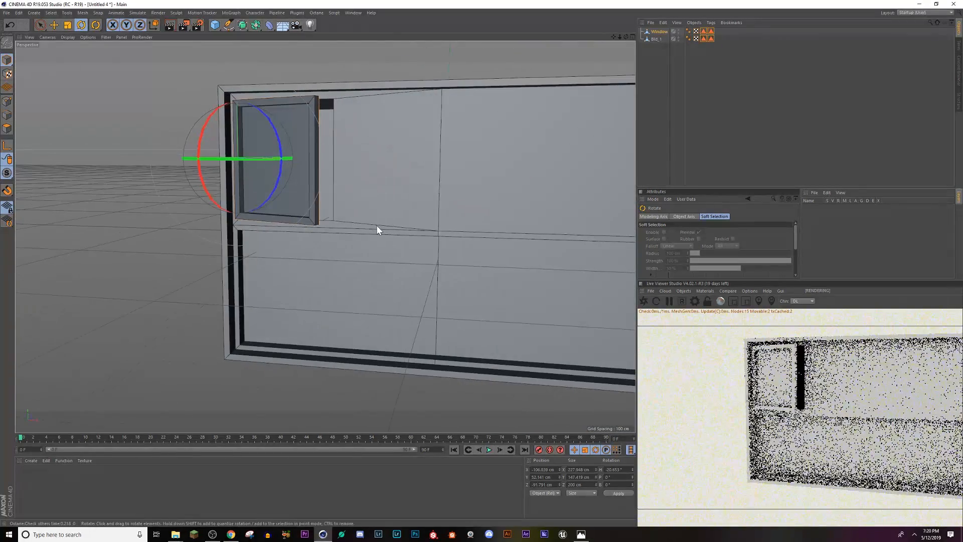
middle_click_drag(431, 248, 285, 245, "alt")
Step: Select the large wall polygon beside the window on Bld_1 and inset it 16.9 cm with Extrude Inner
left_click(407, 157)
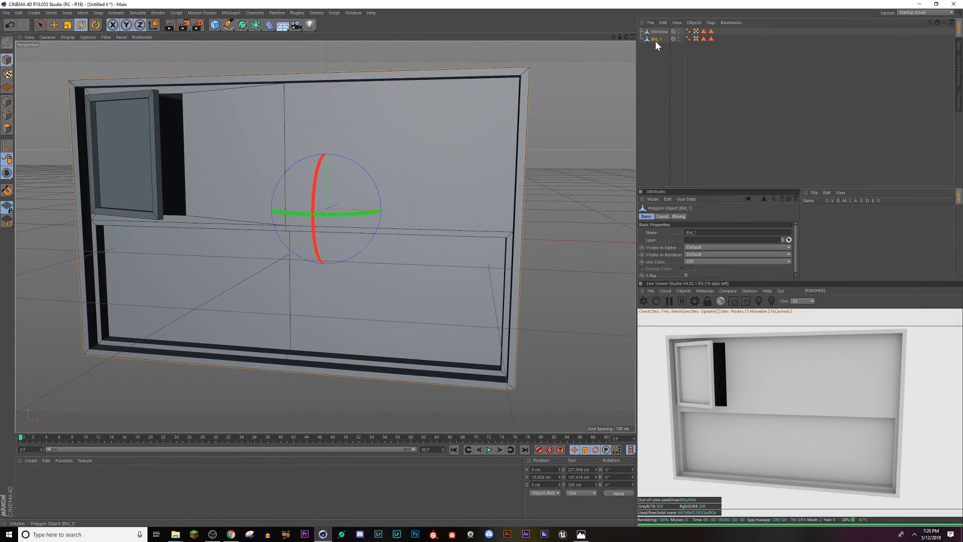
left_click(8, 131)
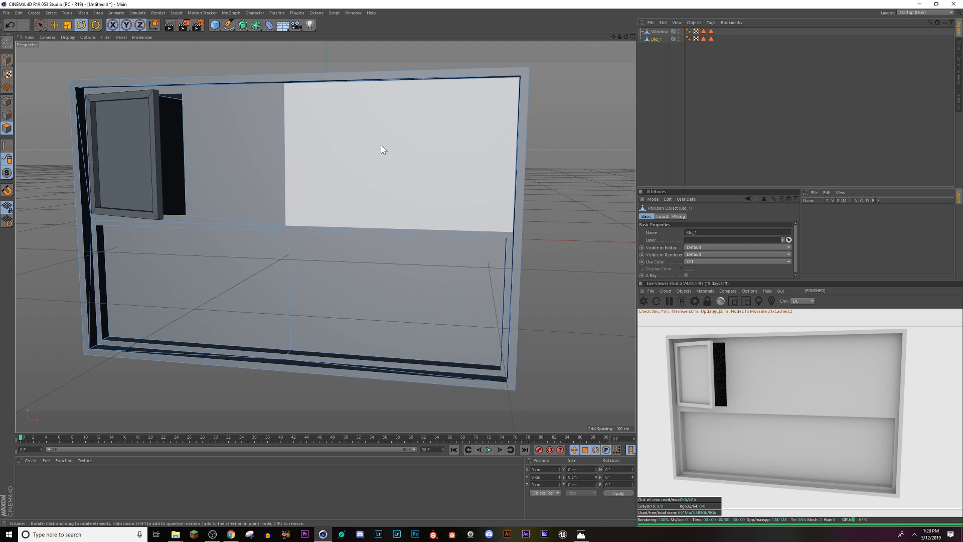
left_click(381, 145)
right_click(451, 208)
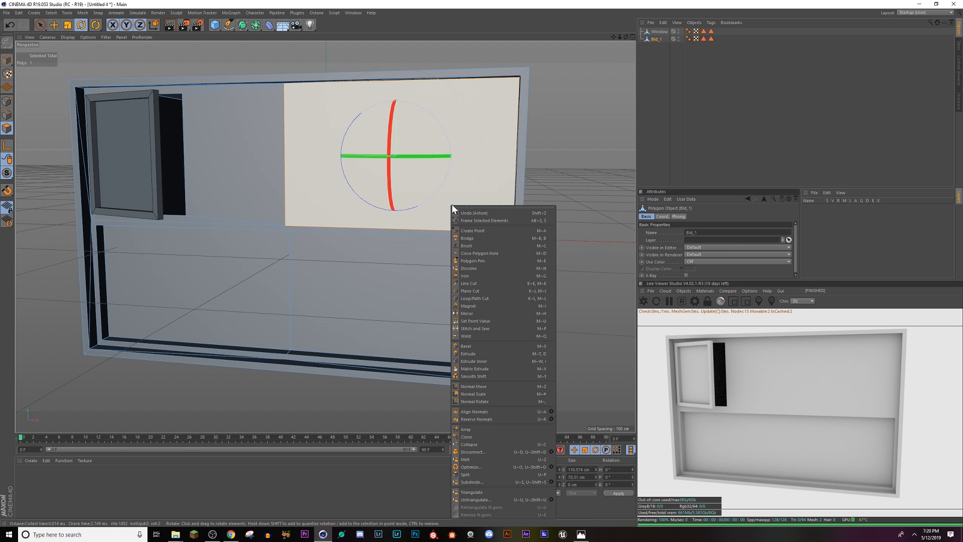
left_click(471, 361)
left_click_drag(453, 225, 557, 215)
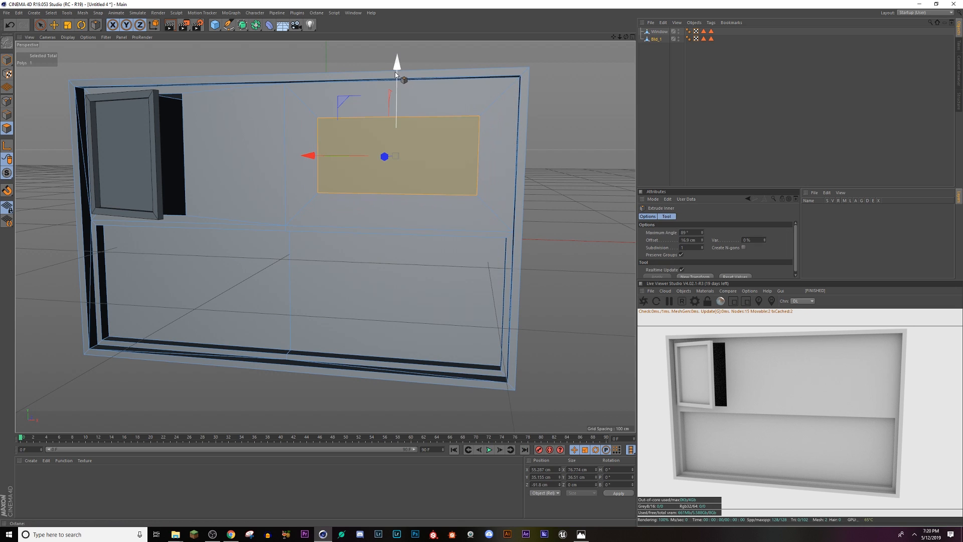
Step: Raise the inset wall polygon to about Y 40.5 cm and extrude it outward 19 cm as a box
left_click_drag(395, 70, 393, 56)
left_click_drag(419, 163, 528, 168, "alt")
right_click(429, 169)
left_click(442, 314)
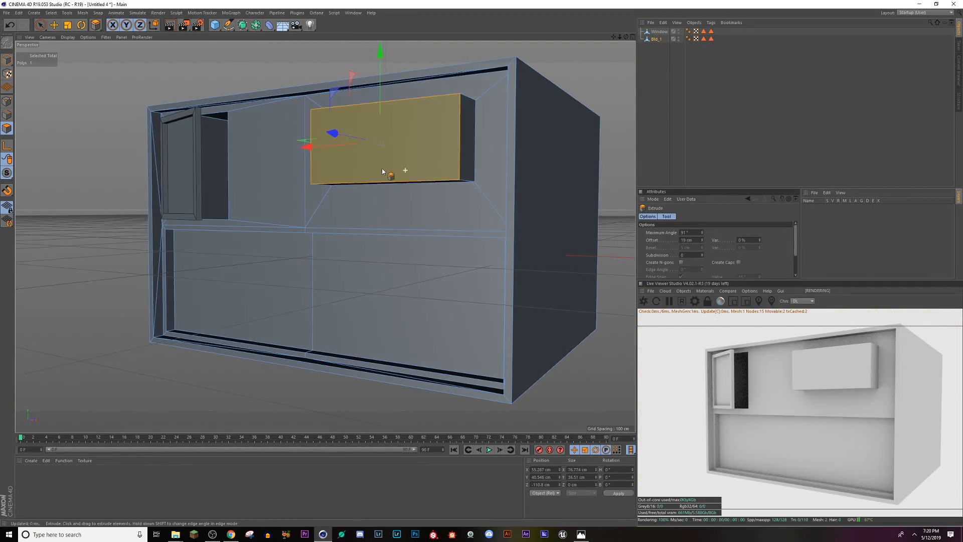
mouse_move(382, 165)
left_mouse_down("alt")
mouse_move(339, 182)
mouse_move(393, 152)
left_mouse_up("alt")
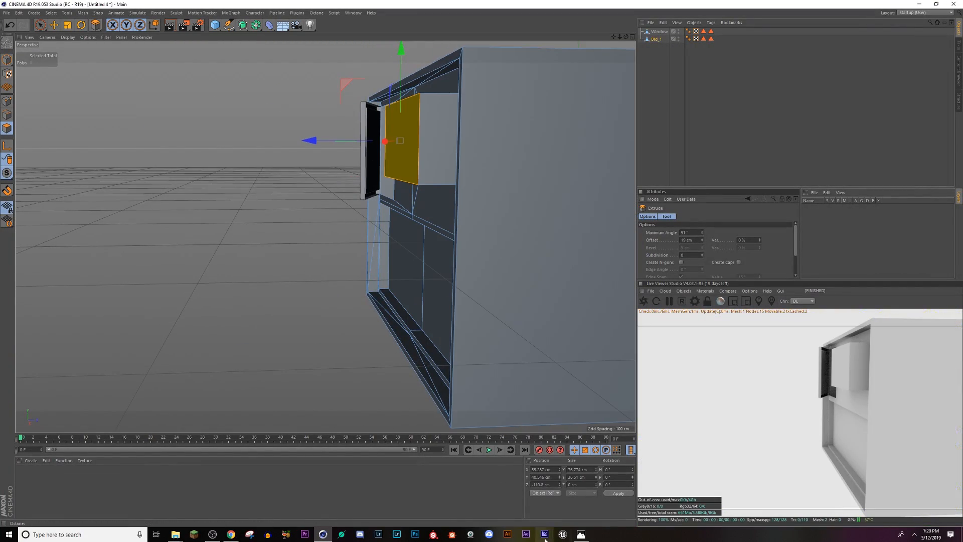
Step: Consult the Empty_Streets.png reference in Photos, and inset the protruding box's front face 1.6 cm with Extrude Inner
left_click(584, 537)
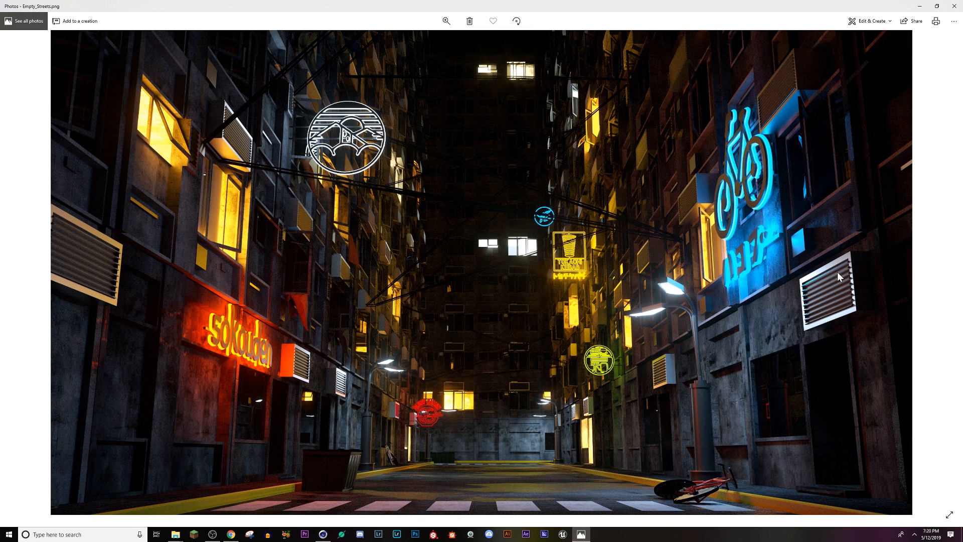
left_click(323, 534)
left_click_drag(430, 176, 459, 170, "alt")
scroll(456, 161, "up", 3)
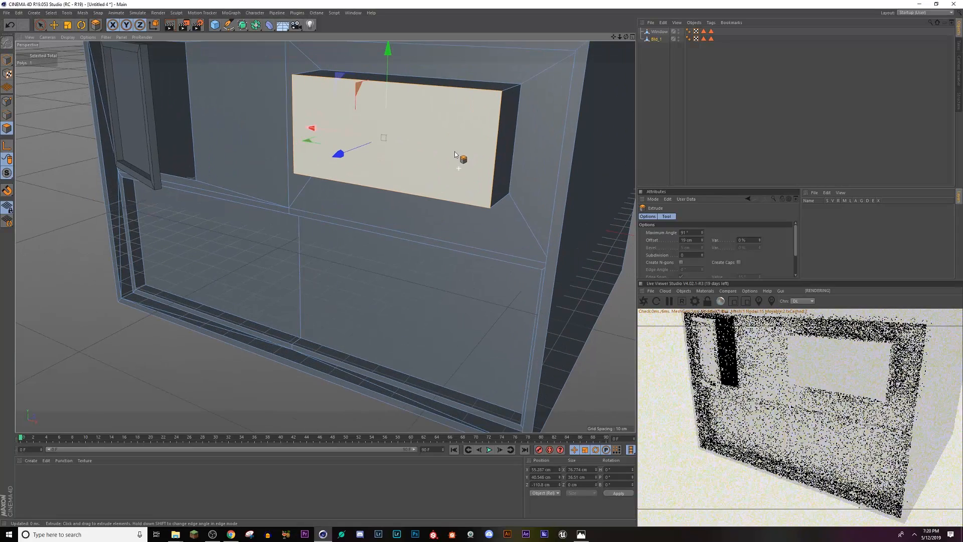
right_click(432, 135)
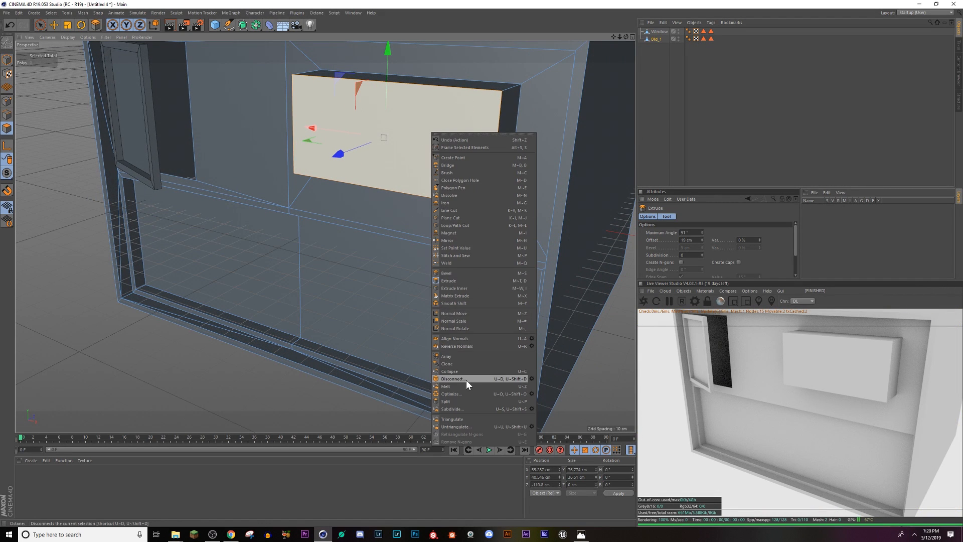
left_click(455, 288)
left_click_drag(456, 175, 456, 174)
Step: Extrude the box's inset front face inward by -15.6 cm to hollow out the box behind a thin rim
right_click(455, 175)
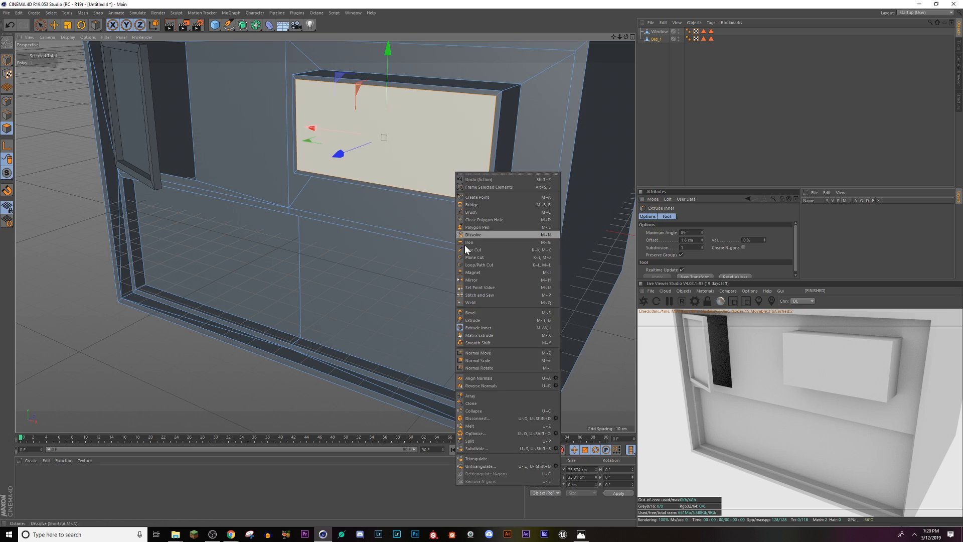
left_click(484, 320)
left_click_drag(431, 157, 364, 228)
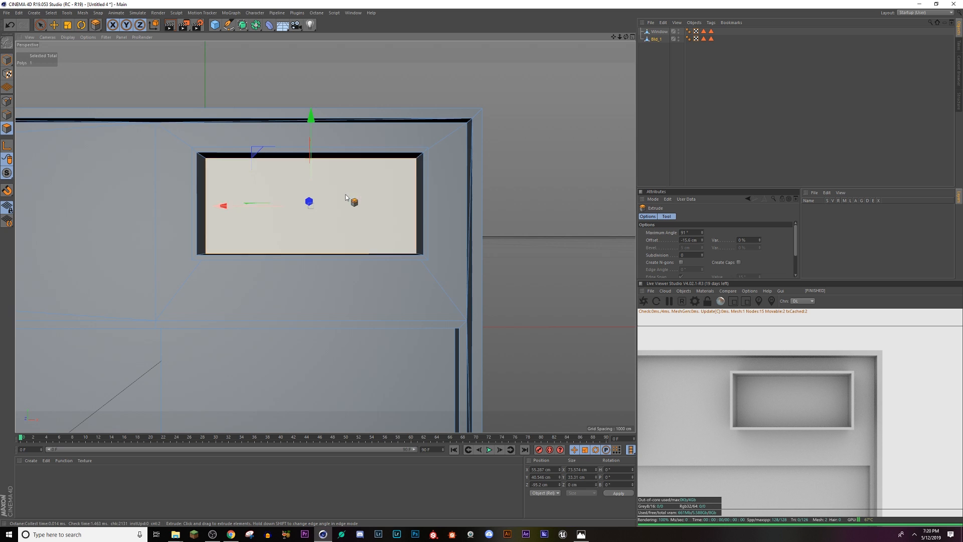
scroll(356, 209, "up", 5)
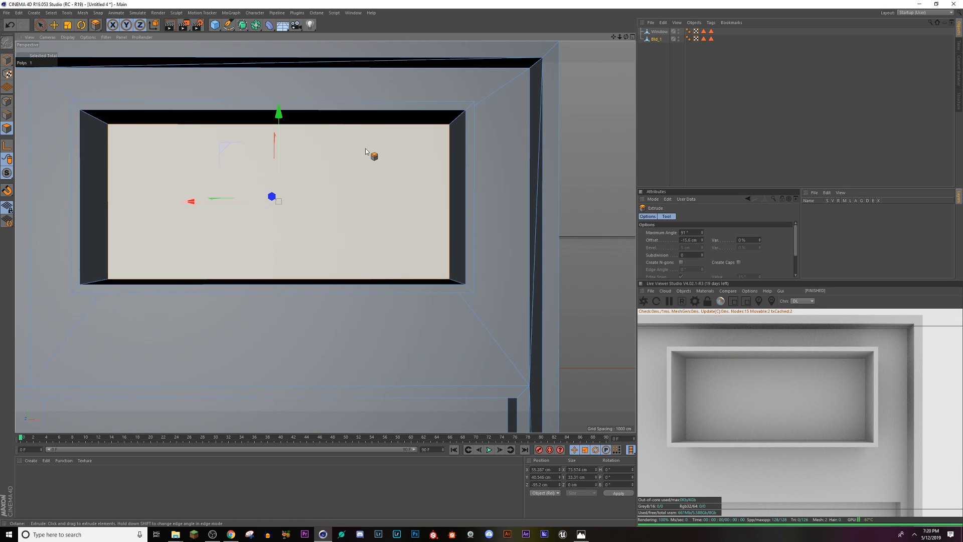
right_click(365, 148)
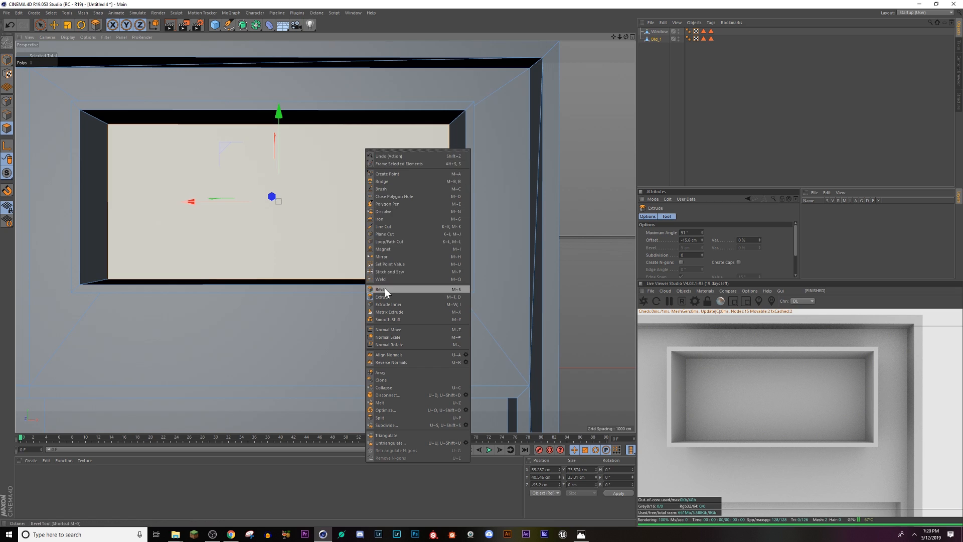
left_click(402, 227)
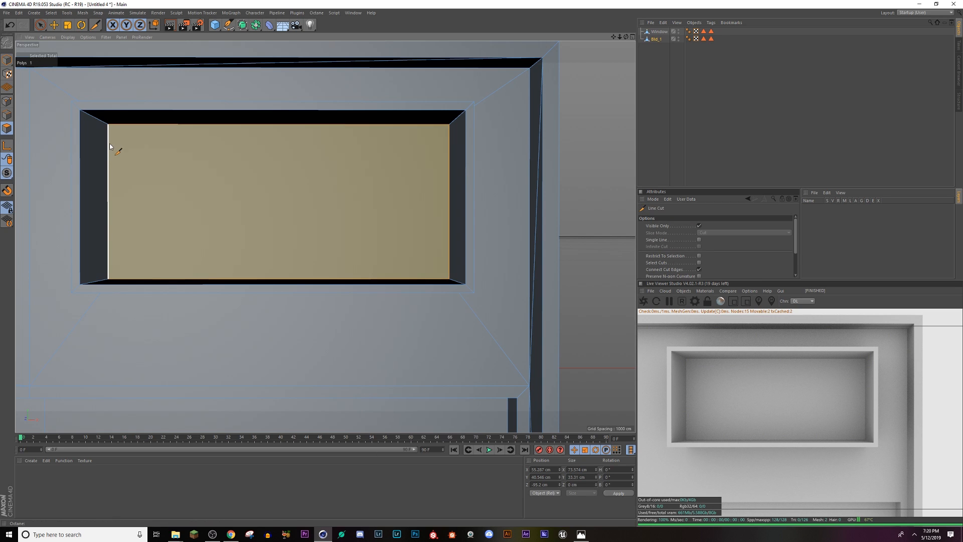
key("k")
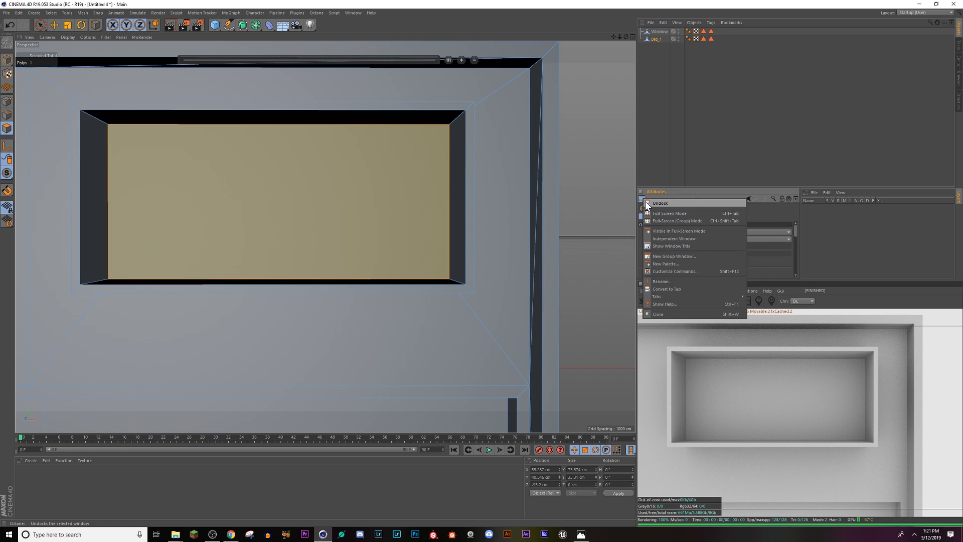
Step: Switch the interface to the Startup layout and activate the Loop/Path Cut tool for Bld_1
left_click(909, 12)
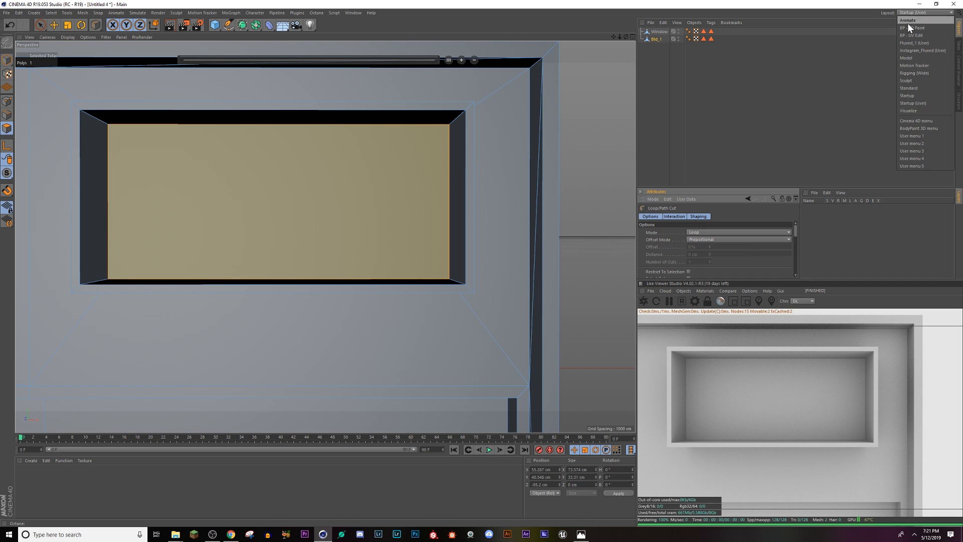
left_click(910, 95)
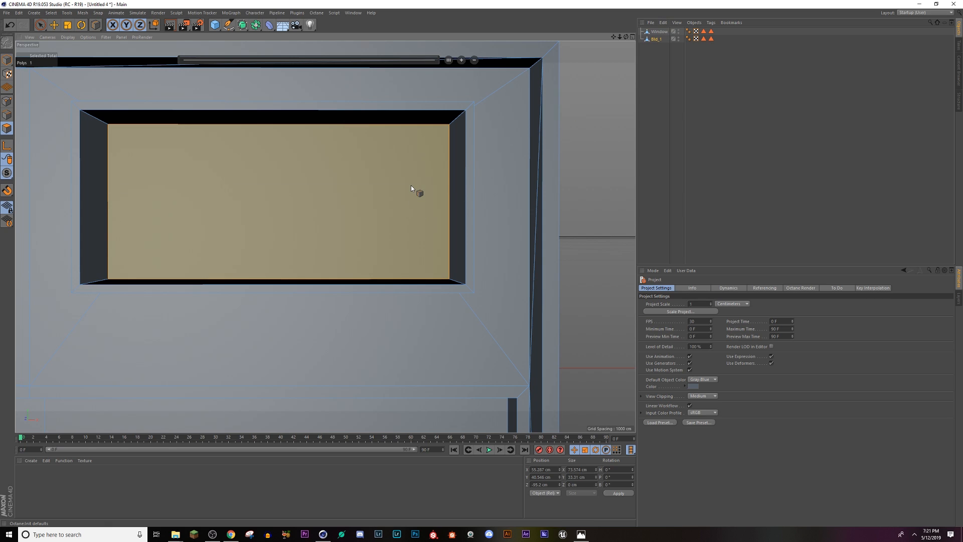
key("k")
key("l")
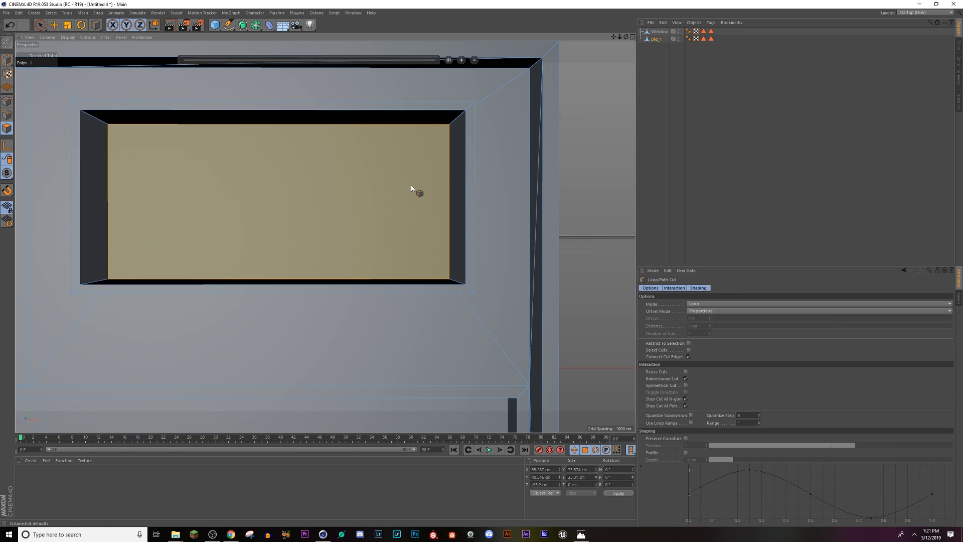
Step: Try a loop cut near the recessed face's upper edge with Restrict To Selection enabled, undo it, and disable that option
left_click(689, 344)
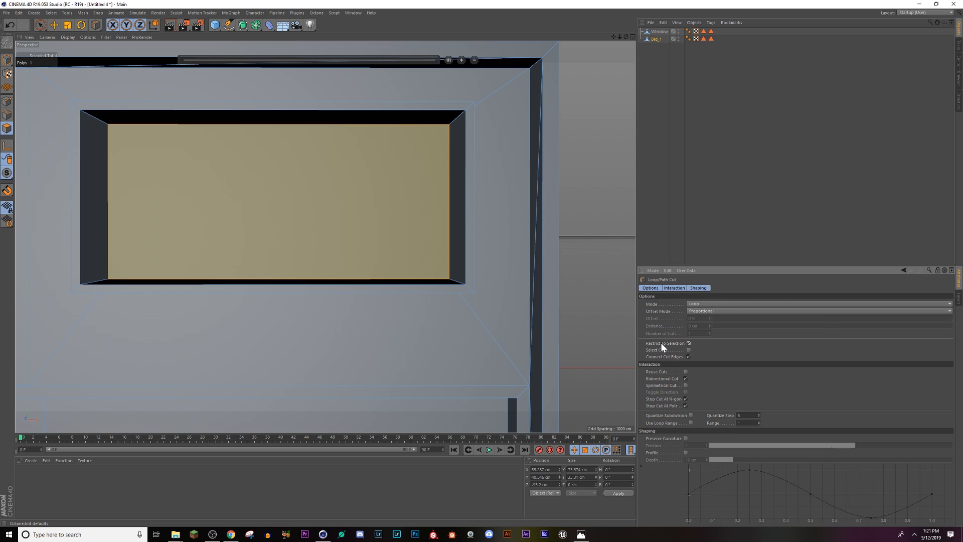
left_click(440, 133)
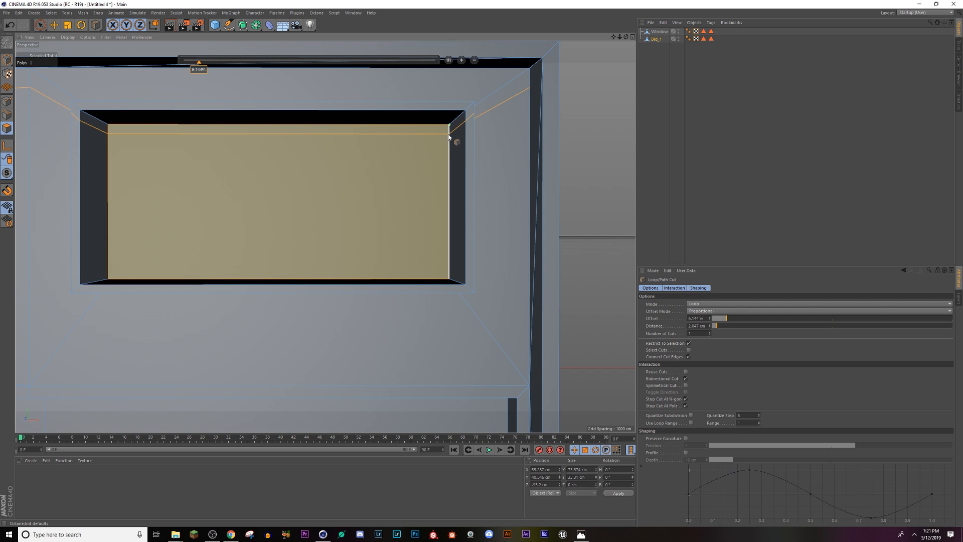
mouse_move(464, 155)
left_mouse_down("alt")
mouse_move(490, 185)
mouse_move(450, 184)
left_mouse_up("alt")
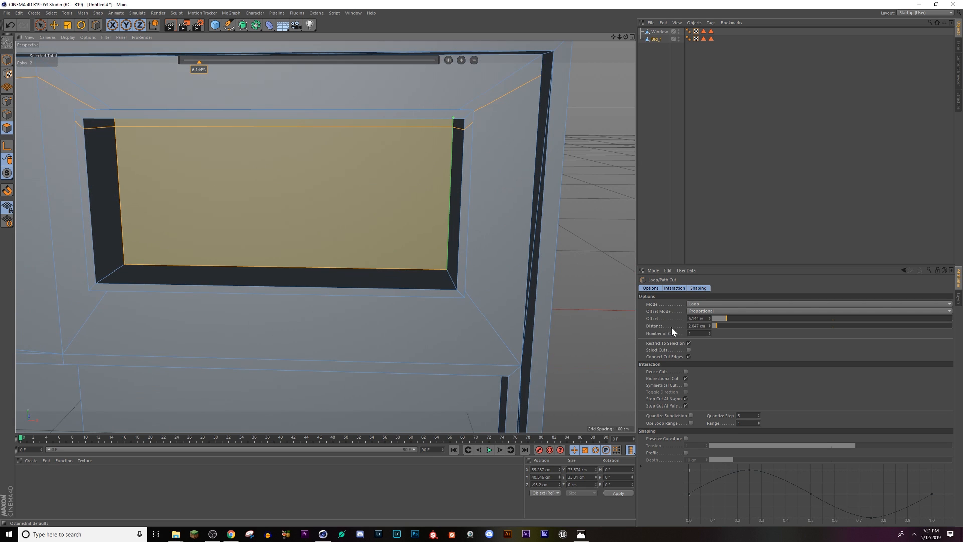
key("ctrl+z")
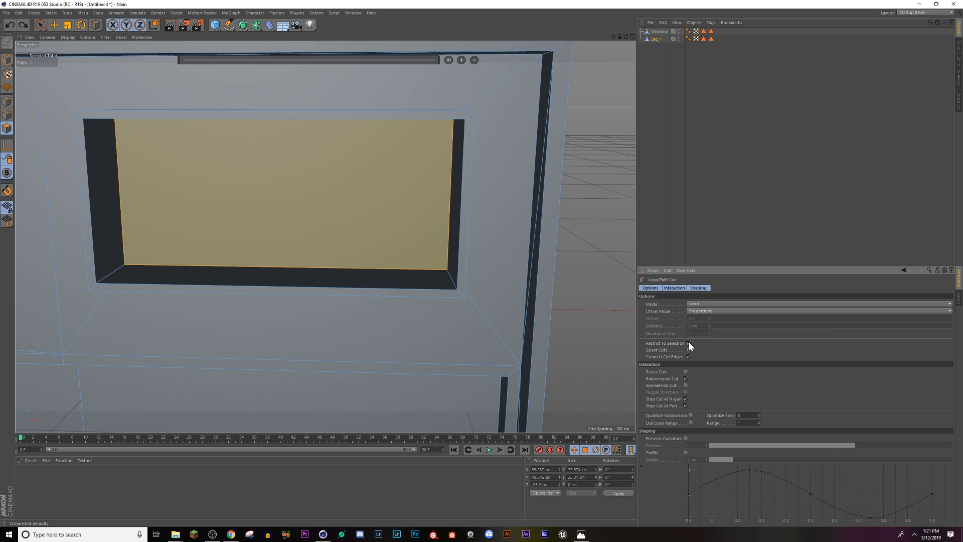
left_click(688, 343)
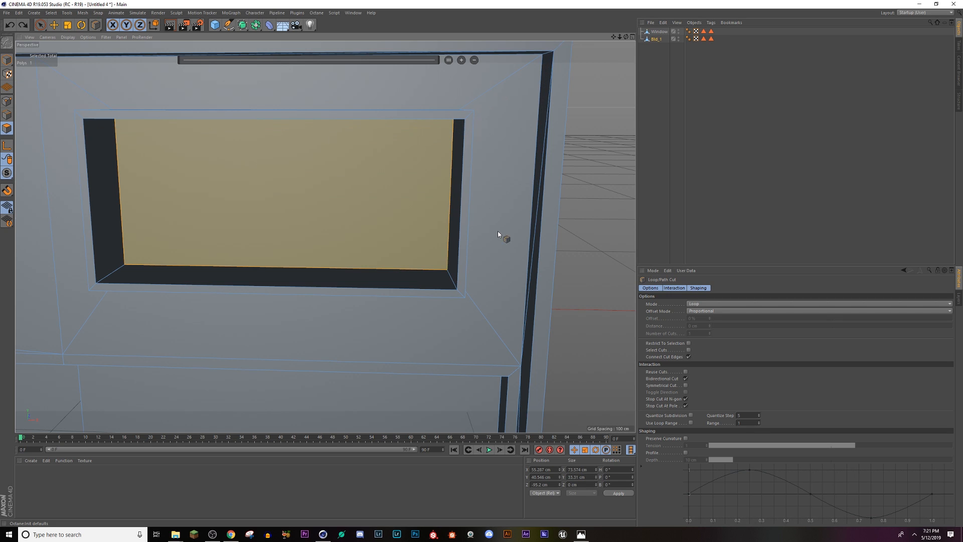
Step: Enable Restrict To Selection and Select Cuts for the Loop/Path Cut tool, keeping Offset Mode at Proportional
left_click(688, 343)
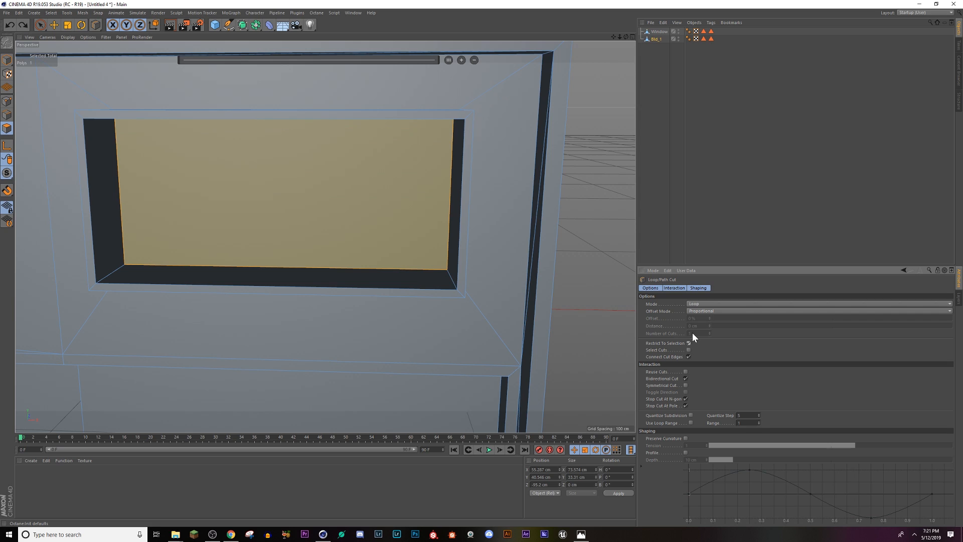
left_click(699, 312)
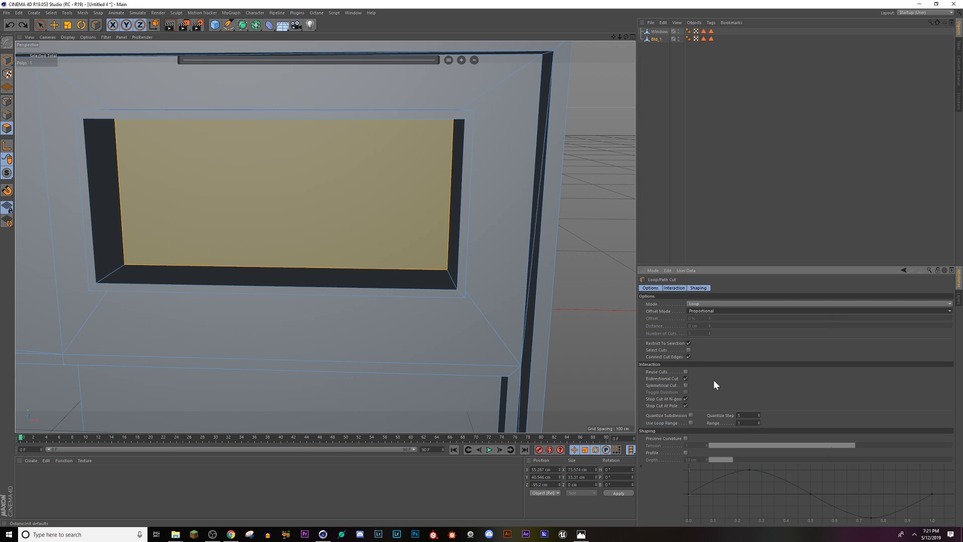
left_click(689, 350)
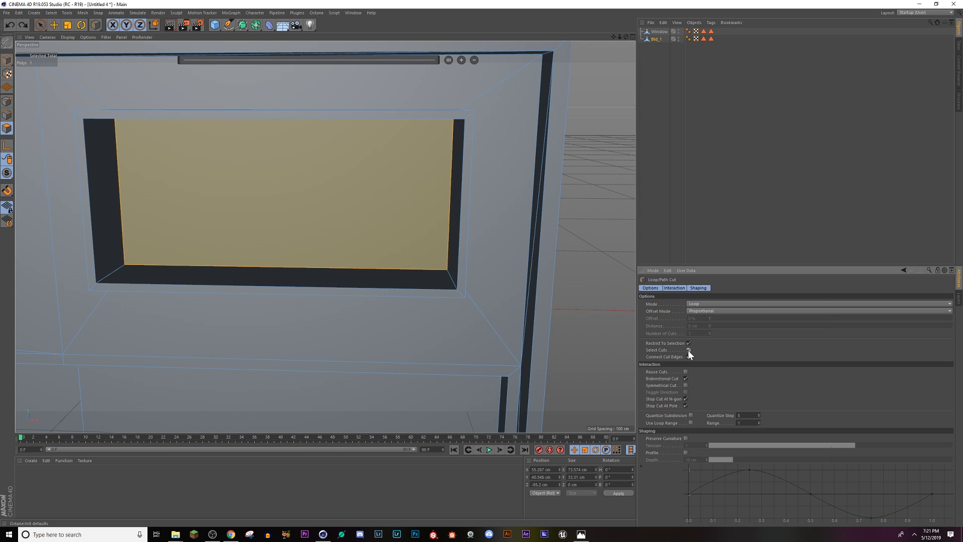
Step: Try three horizontal loop cuts across the upper part of the box's recessed face, and undo them
left_click(453, 134)
key("ctrl+z")
left_click_drag(389, 189, 398, 172, "alt")
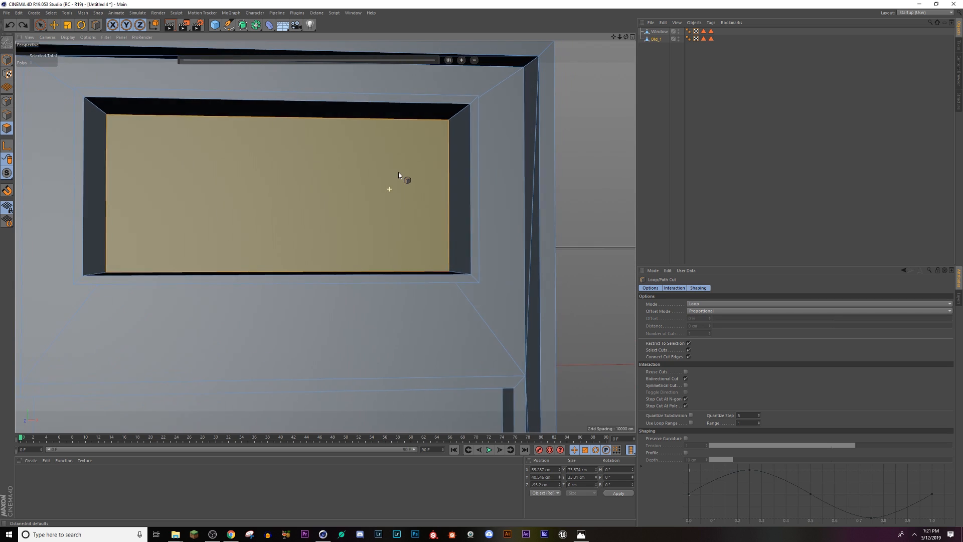
left_click(448, 128)
left_click(449, 135)
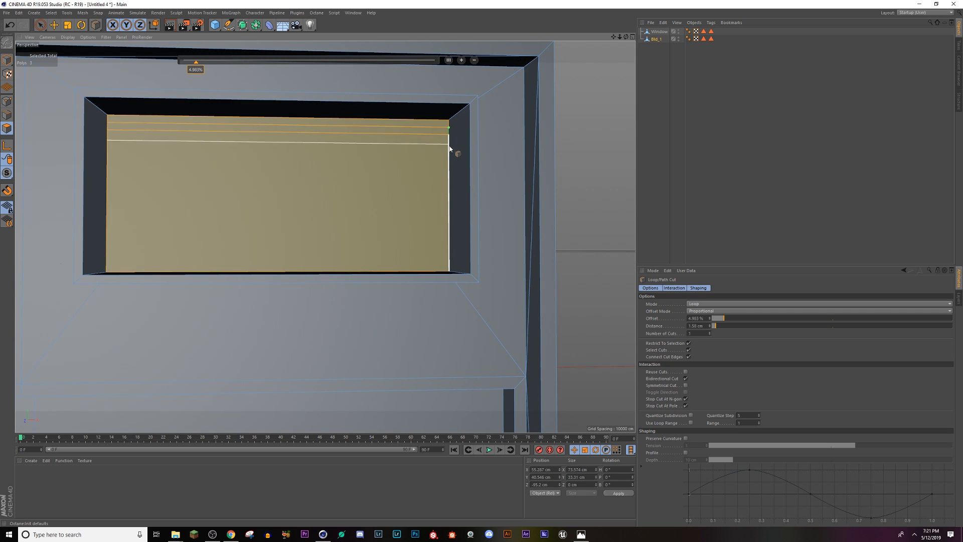
left_click(449, 145)
mouse_move(449, 190)
left_mouse_down("alt")
mouse_move(410, 201)
mouse_move(449, 192)
left_mouse_up("alt")
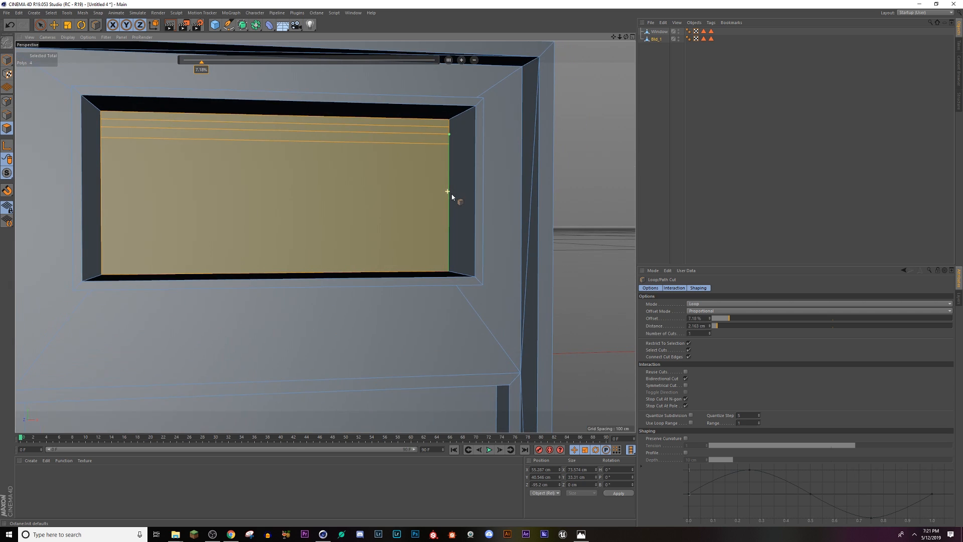
key("ctrl+z")
key("ctrl+z")
Step: Try another loop cut beside the recessed face's upper corner with Select Cuts disabled, and undo it
key("ctrl+z")
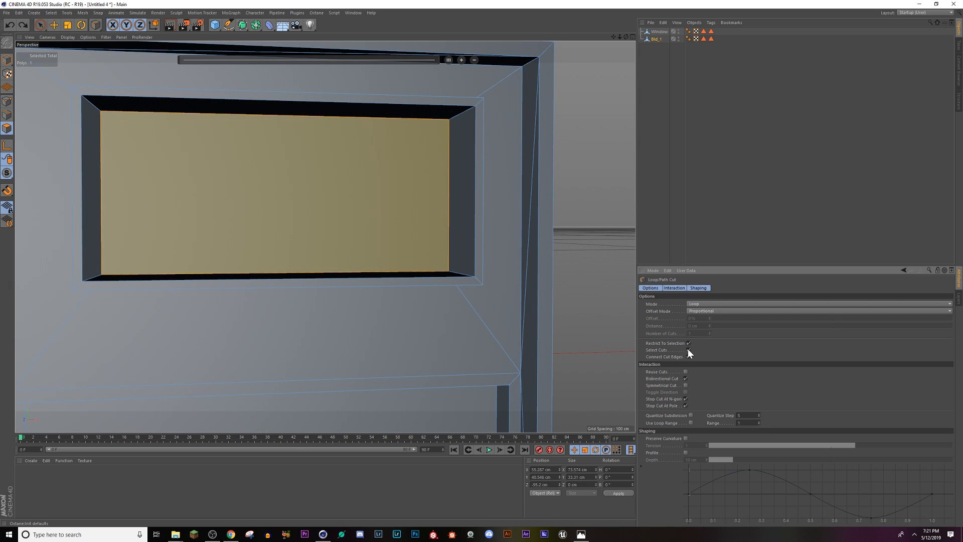
left_click(458, 129)
left_click_drag(455, 185, 421, 242, "alt")
key("ctrl+z")
left_click_drag(427, 206, 472, 222, "alt")
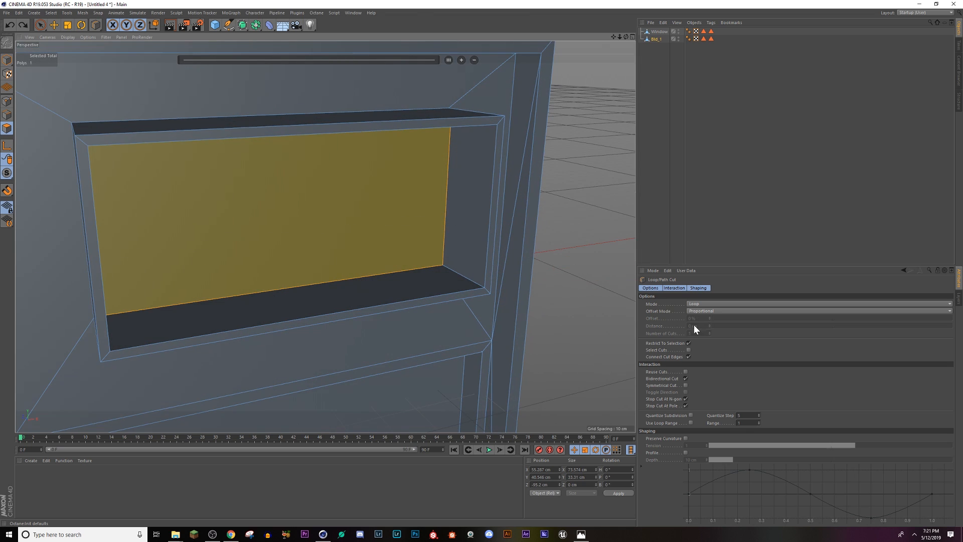
Step: Enable Select Cuts again and show the box's recessed face in a full-size Front view
left_click(689, 350)
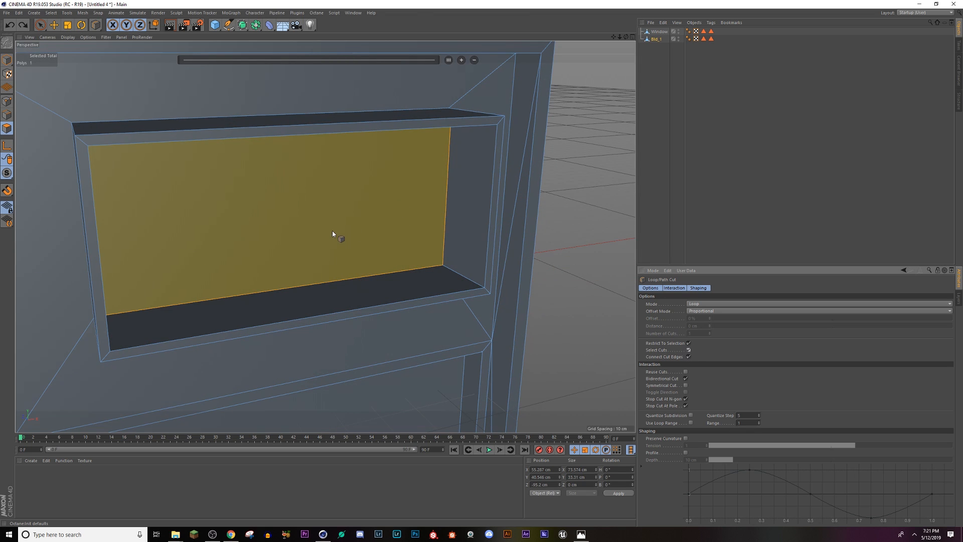
left_click_drag(333, 230, 300, 204, "alt")
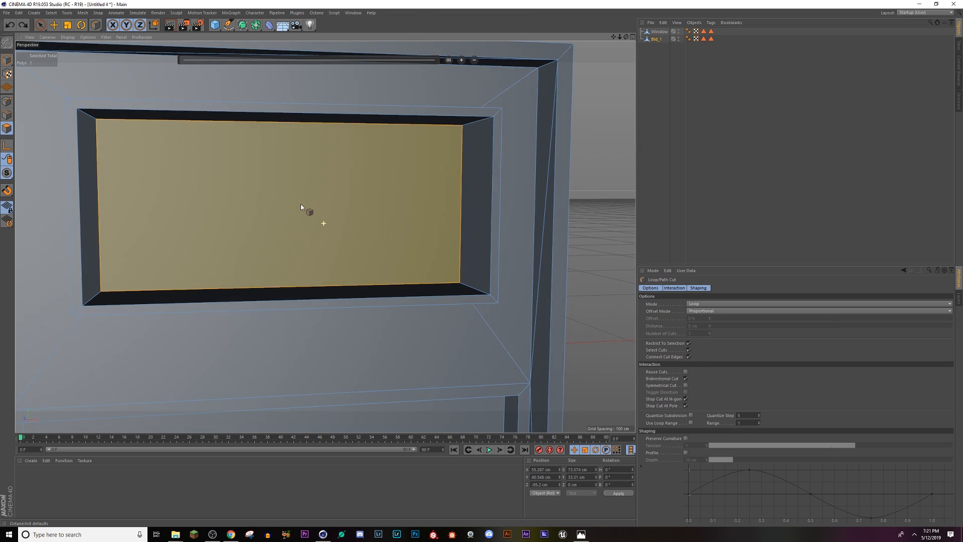
left_click(633, 37)
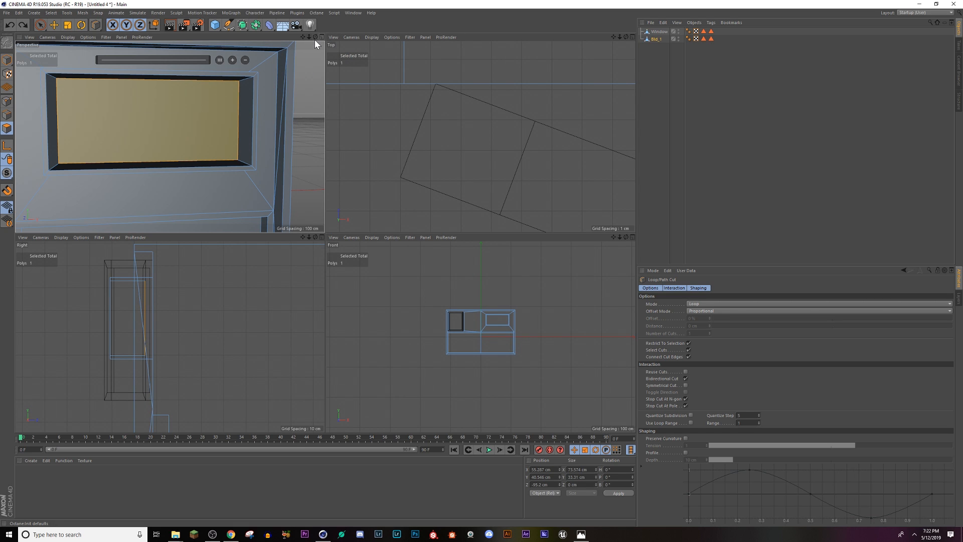
scroll(504, 321, "up", 6)
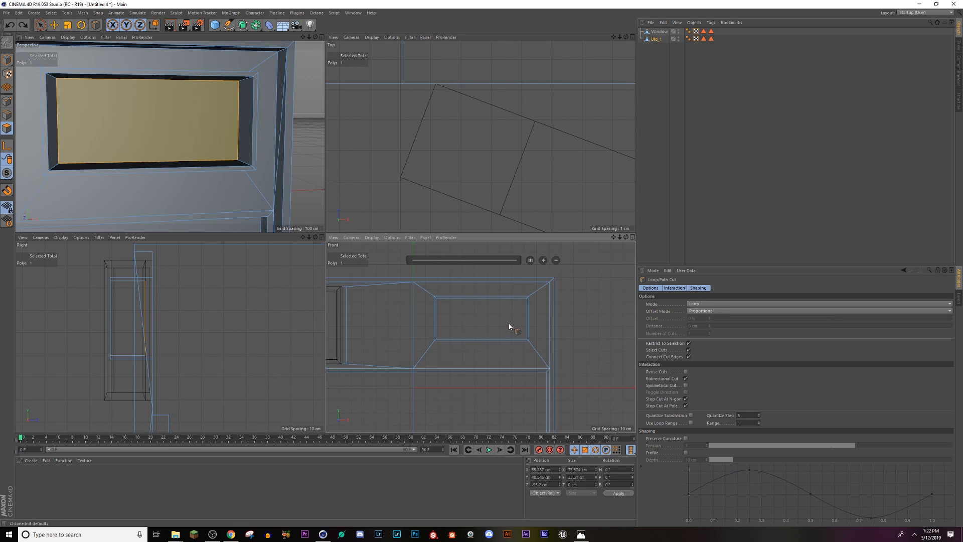
left_click(632, 238)
scroll(288, 180, "up", 10)
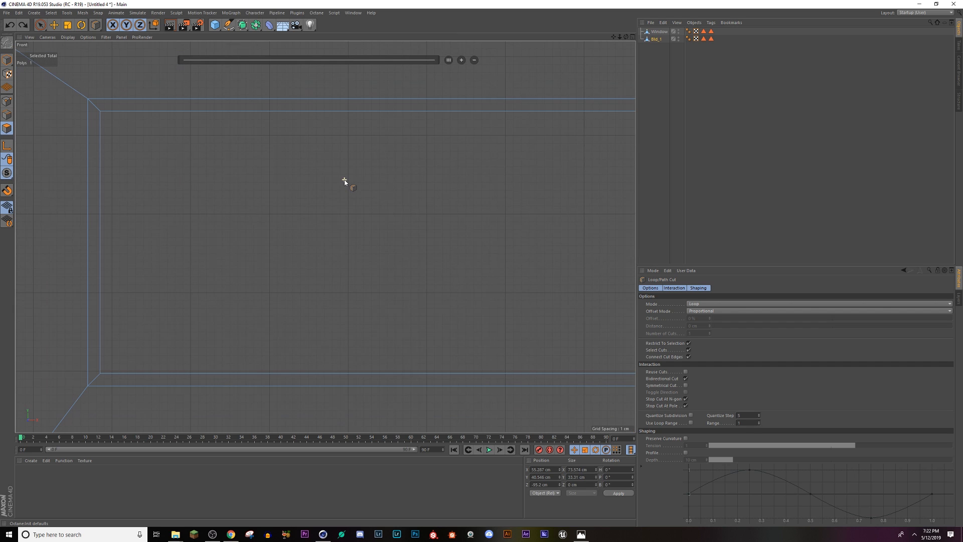
scroll(419, 226, "down", 2)
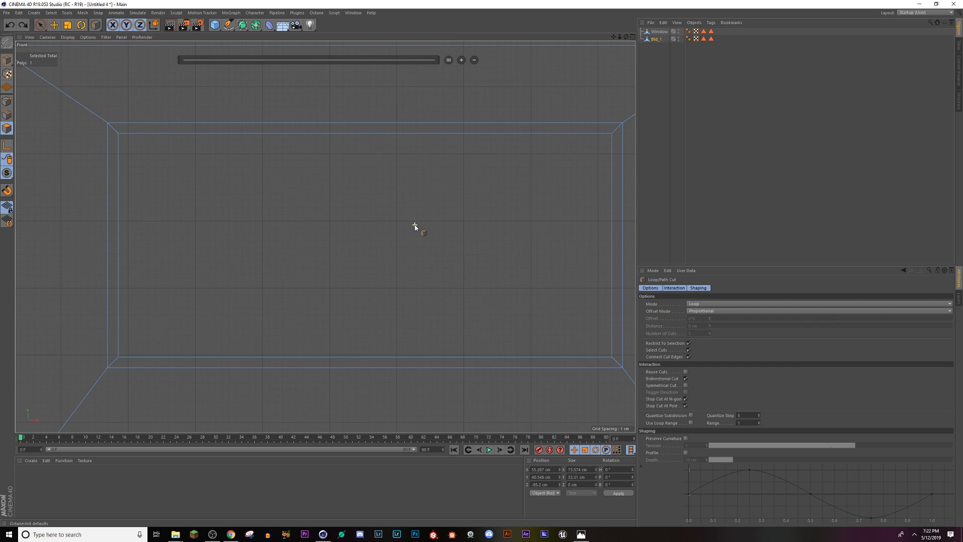
Step: Add ten evenly spaced horizontal loop cuts down the recessed face, dividing it into eleven strips
left_click(119, 155)
left_click(119, 174)
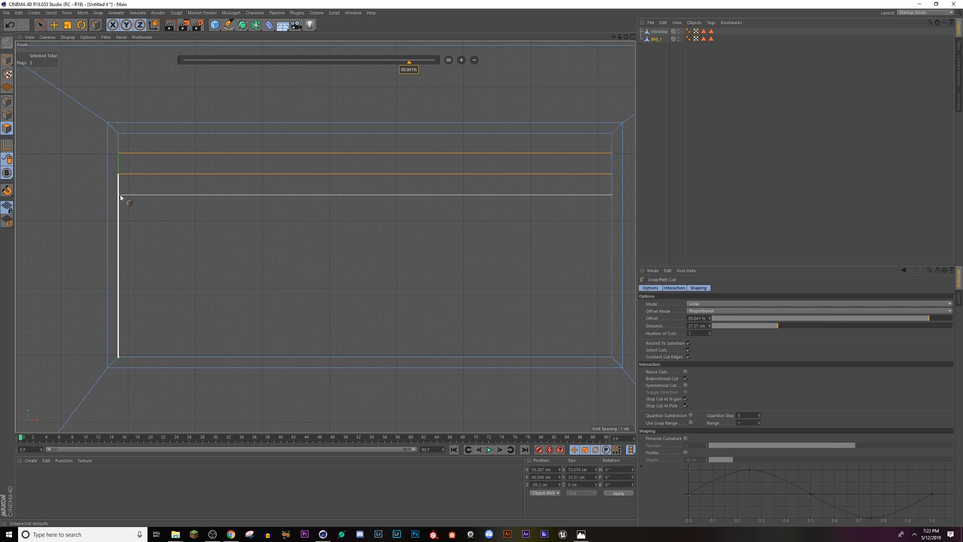
left_click(120, 193)
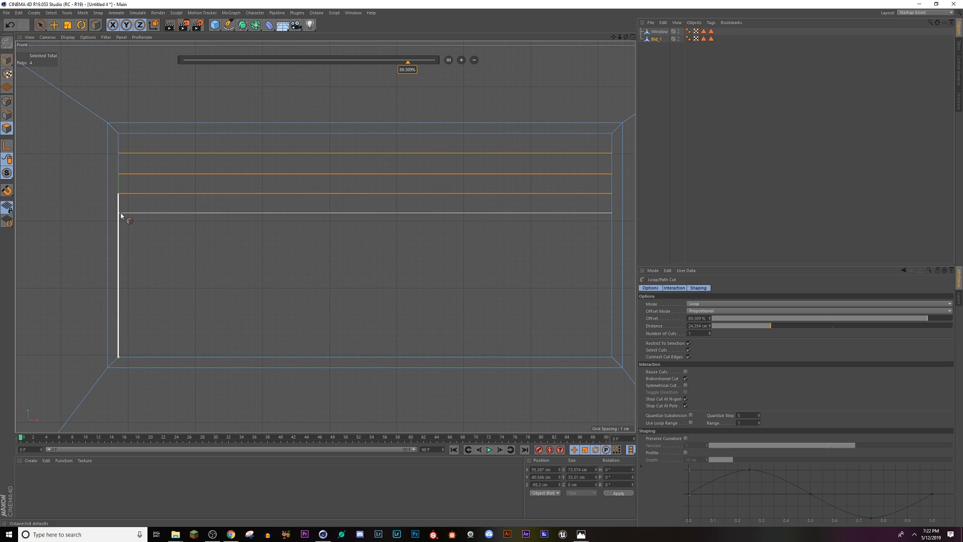
left_click(119, 214)
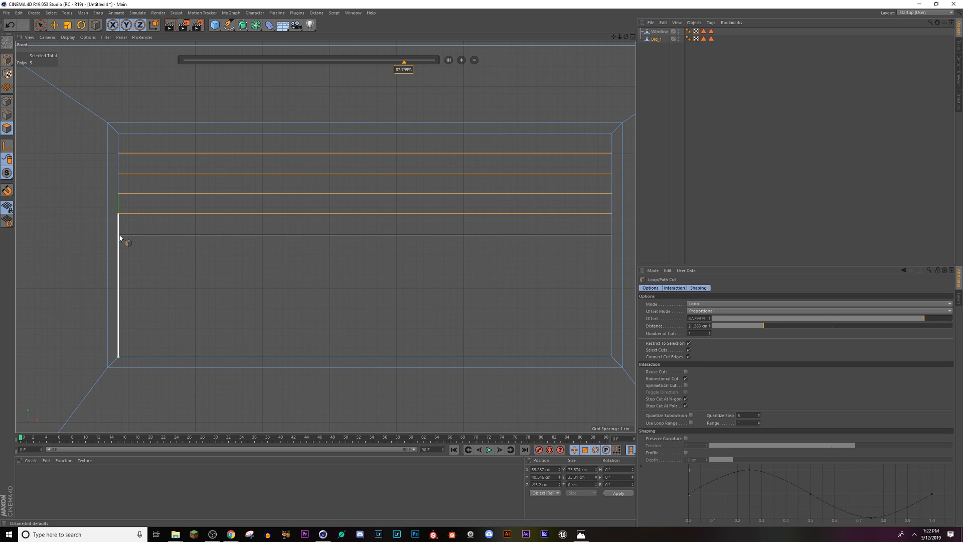
left_click(120, 236)
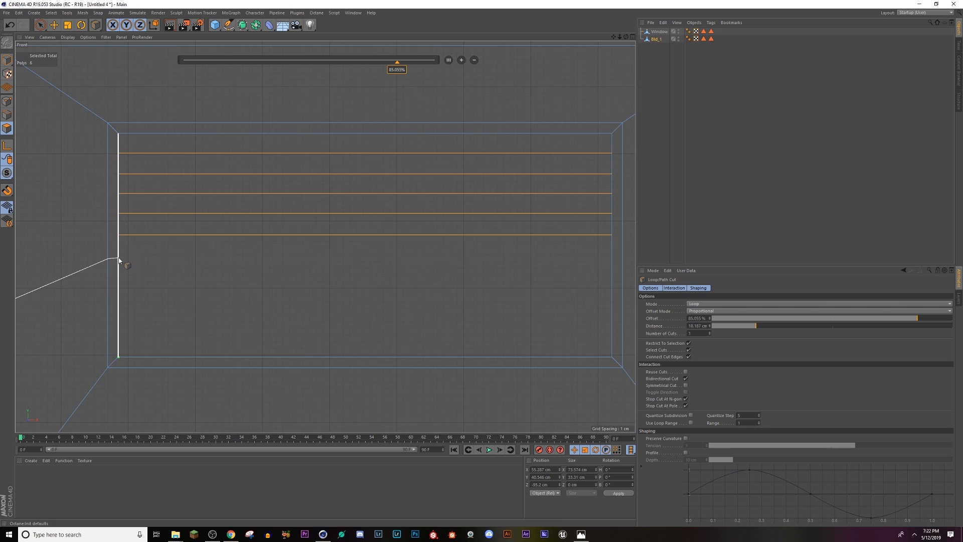
left_click(120, 257)
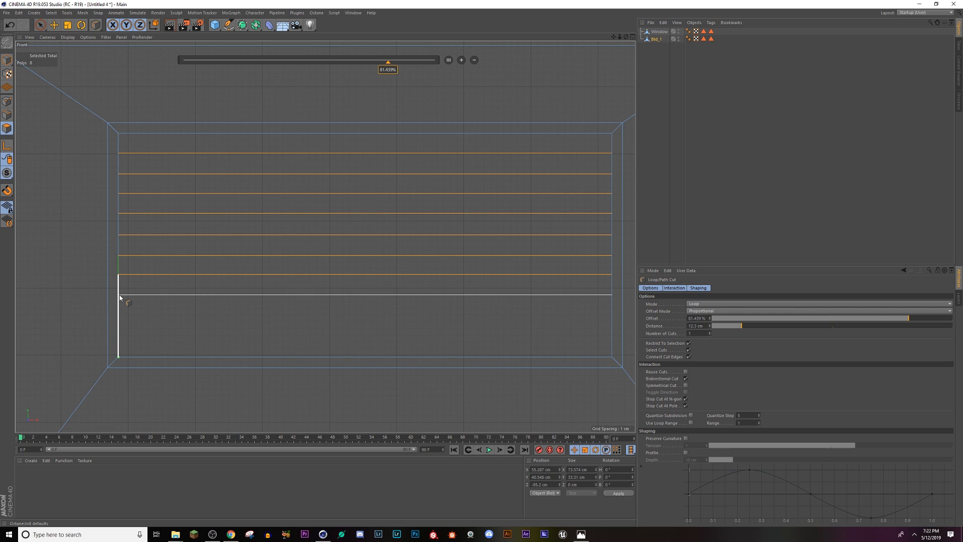
left_click(119, 297)
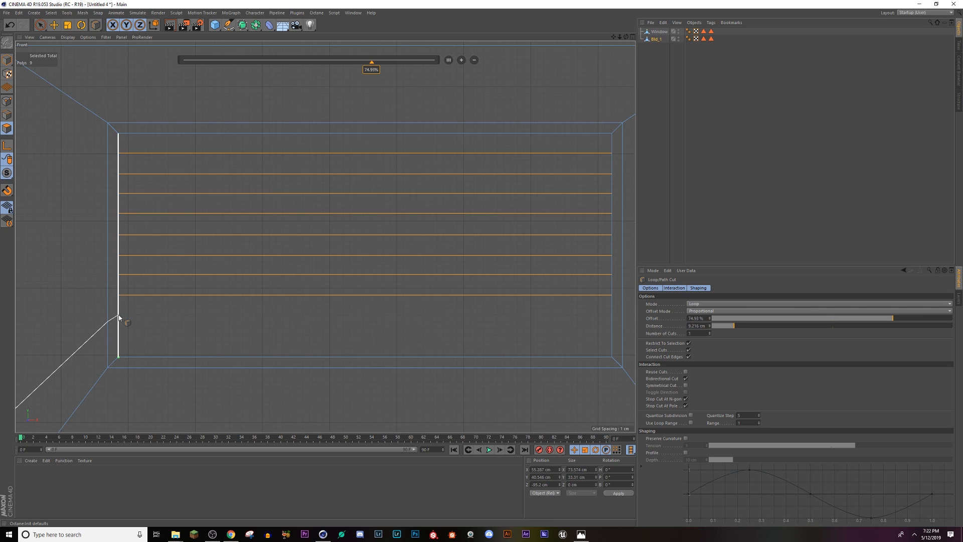
left_click(119, 315)
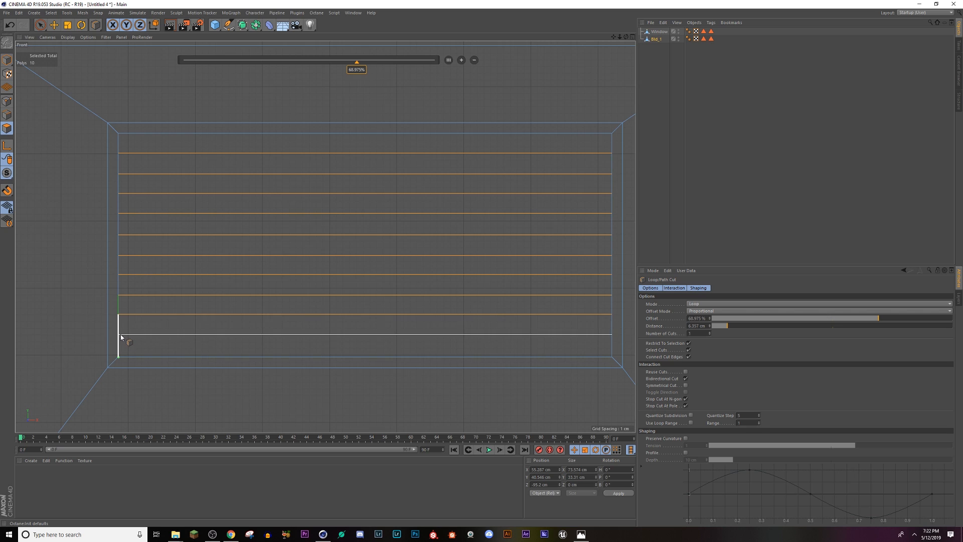
left_click(124, 335)
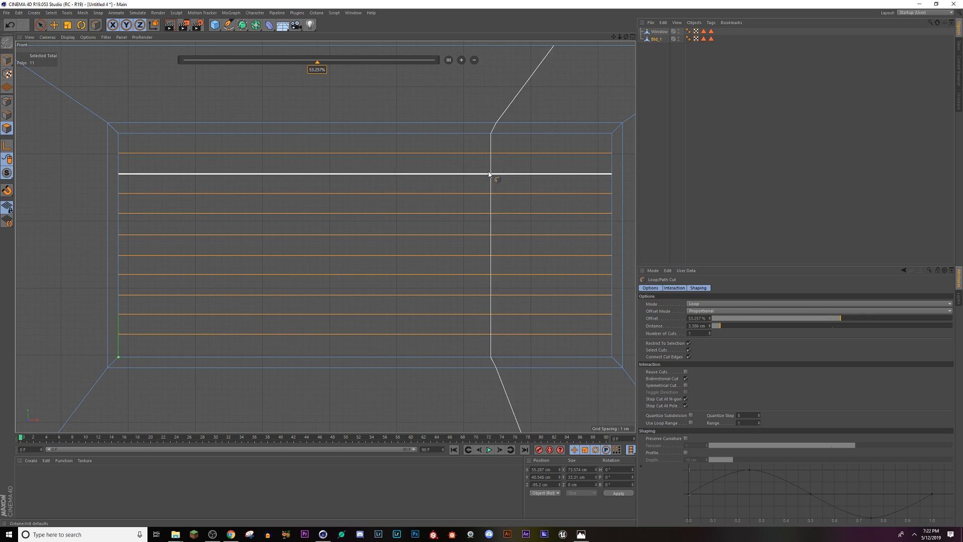
Step: Return to the four-view display and select six alternating strips of the recessed face, starting with the uppermost and ending with the lowest
left_click(631, 36)
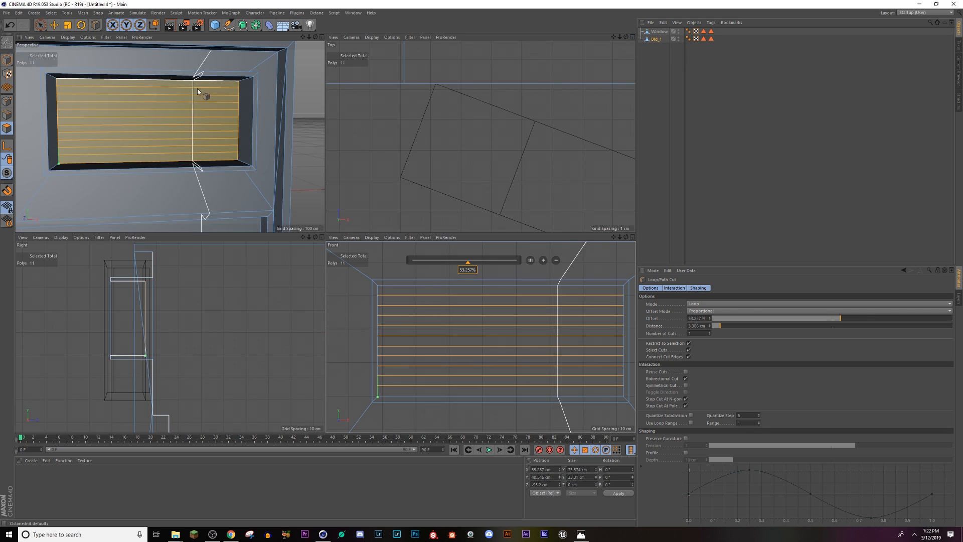
left_click(54, 24)
scroll(167, 132, "up", 2)
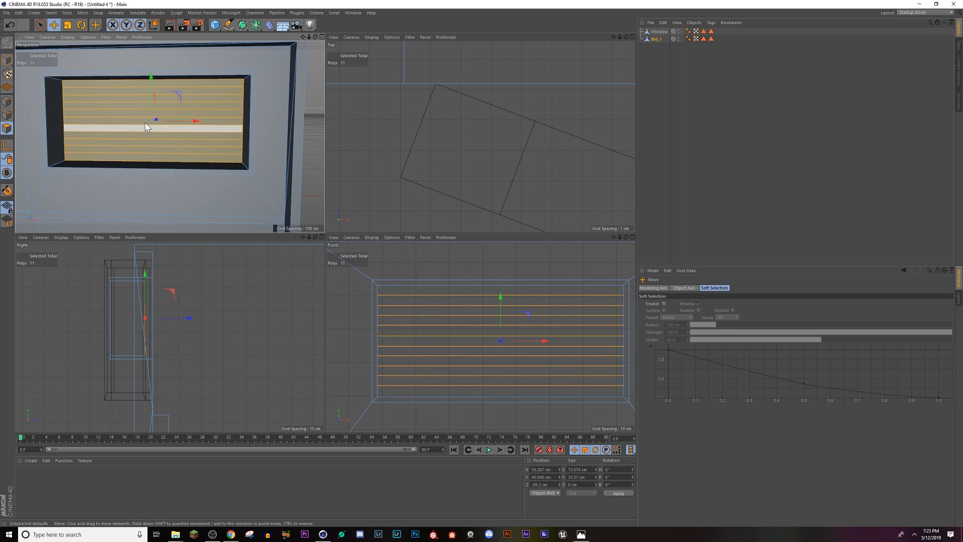
left_click(122, 84)
left_click(114, 98, "shift")
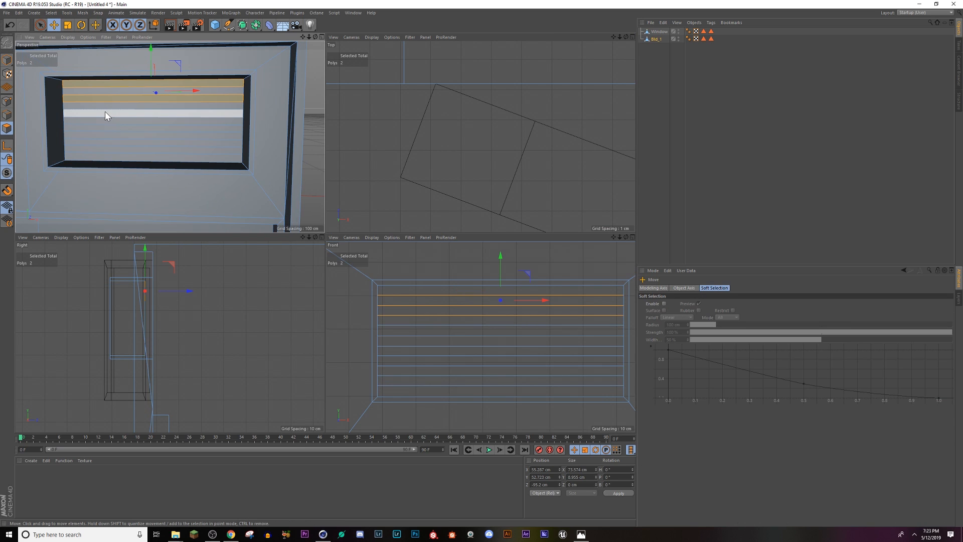
left_click(104, 112, "shift")
left_click(103, 128, "shift")
left_click(104, 140, "shift")
left_click(98, 160, "shift")
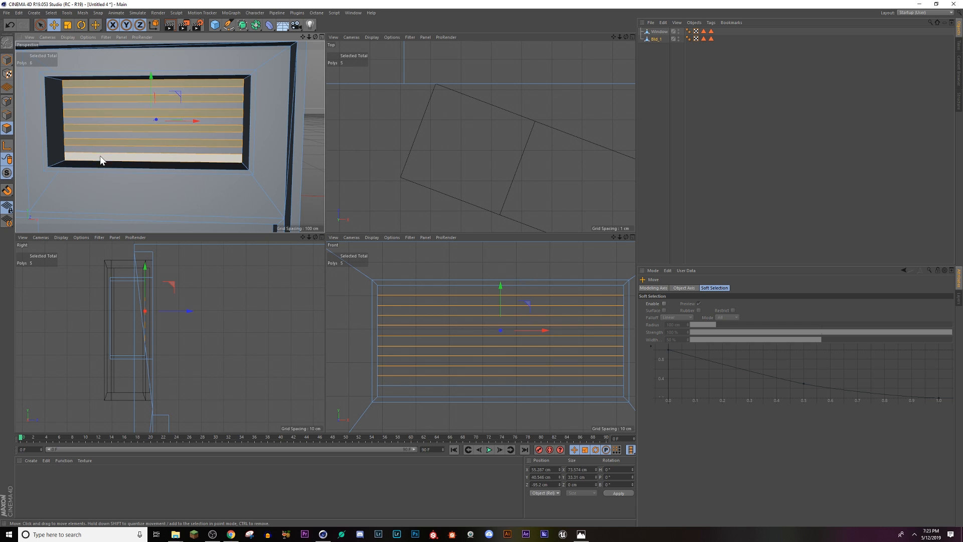
left_click_drag(100, 156, 137, 125, "alt")
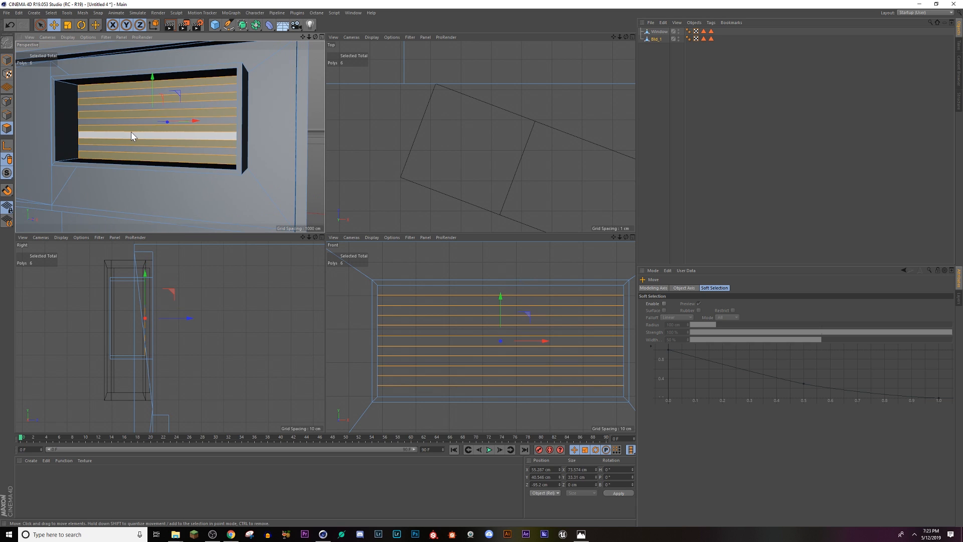
Step: Extrude the six selected strips outward by 12.8 cm to form horizontal vent slats
right_click(131, 132)
key("Escape")
right_click(130, 128)
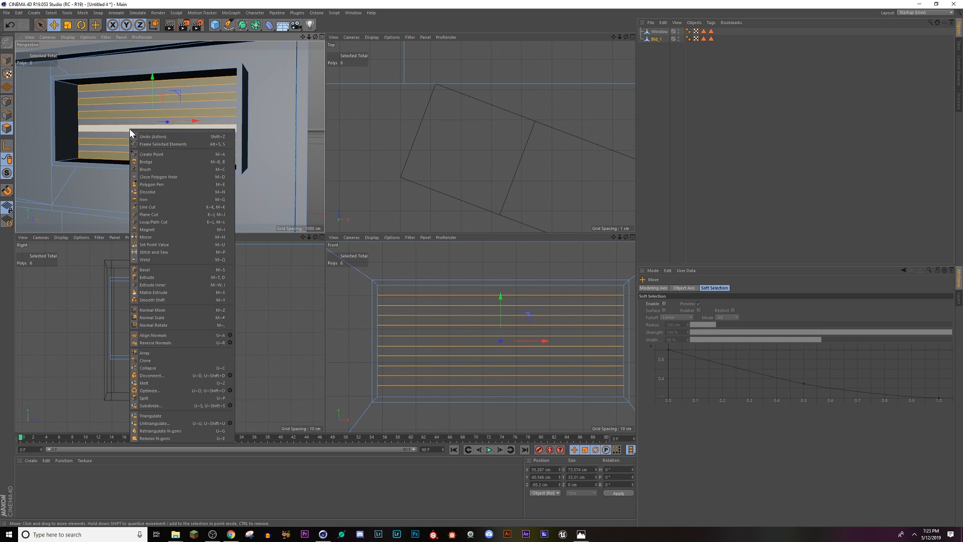
left_click(152, 277)
left_click_drag(181, 166, 253, 166)
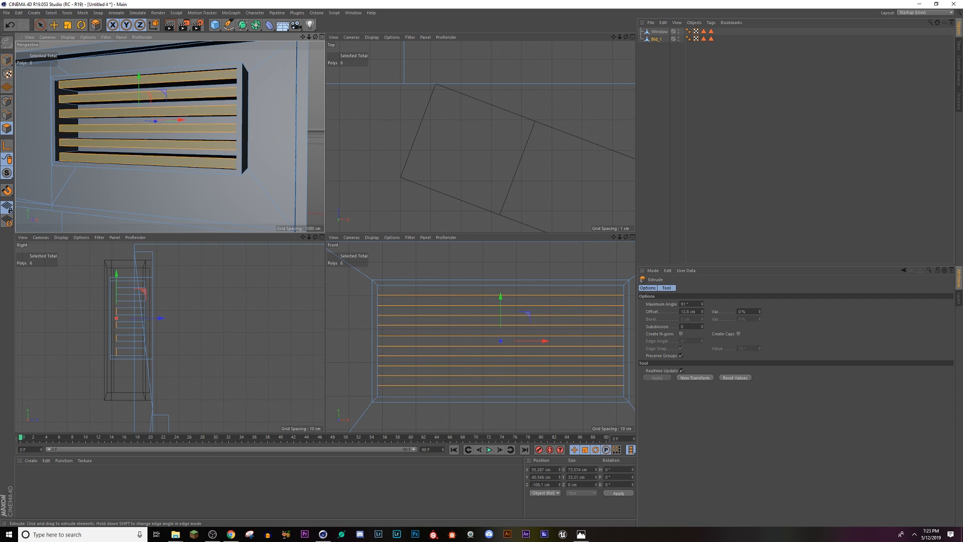
Step: Try tilting all six selected slat faces together with Rotate, and undo the rotation
left_click_drag(151, 167, 100, 161, "alt")
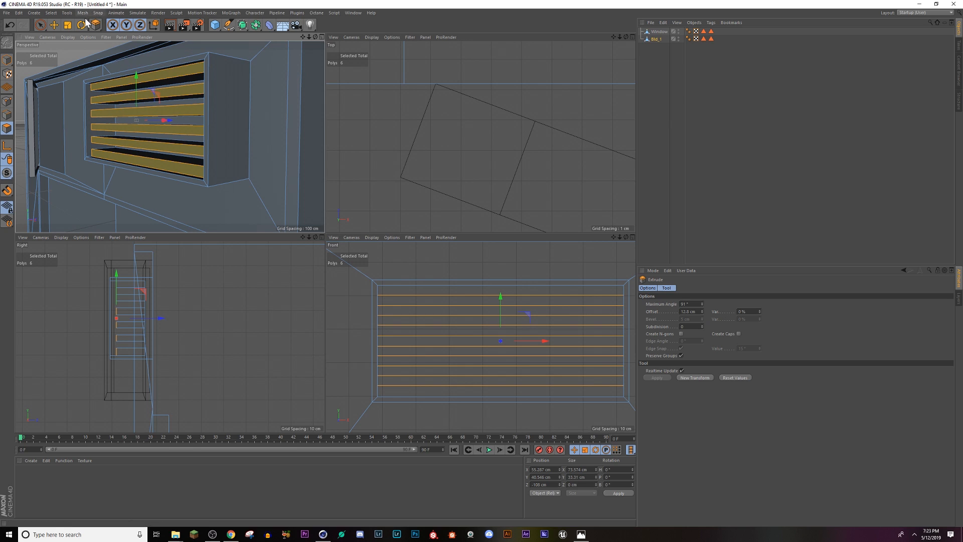
key("r")
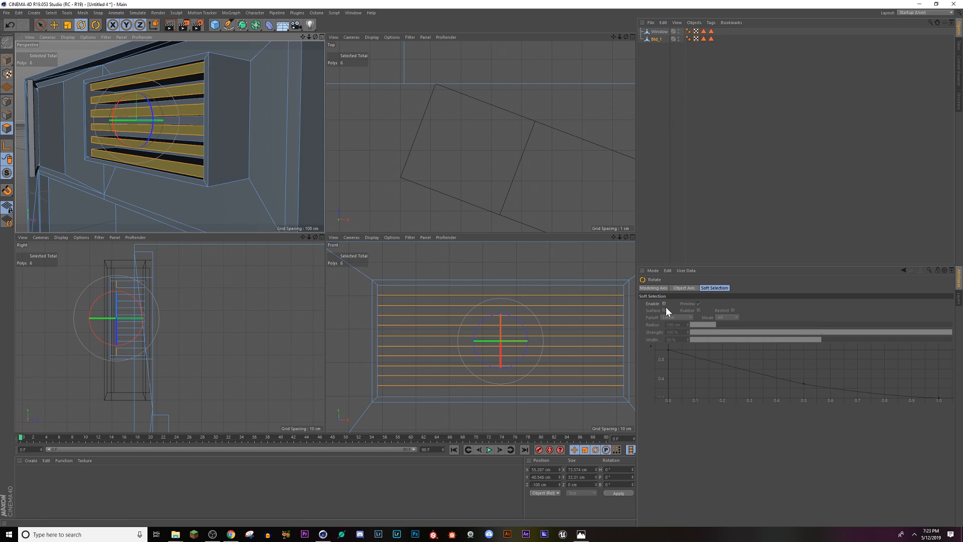
left_click(685, 288)
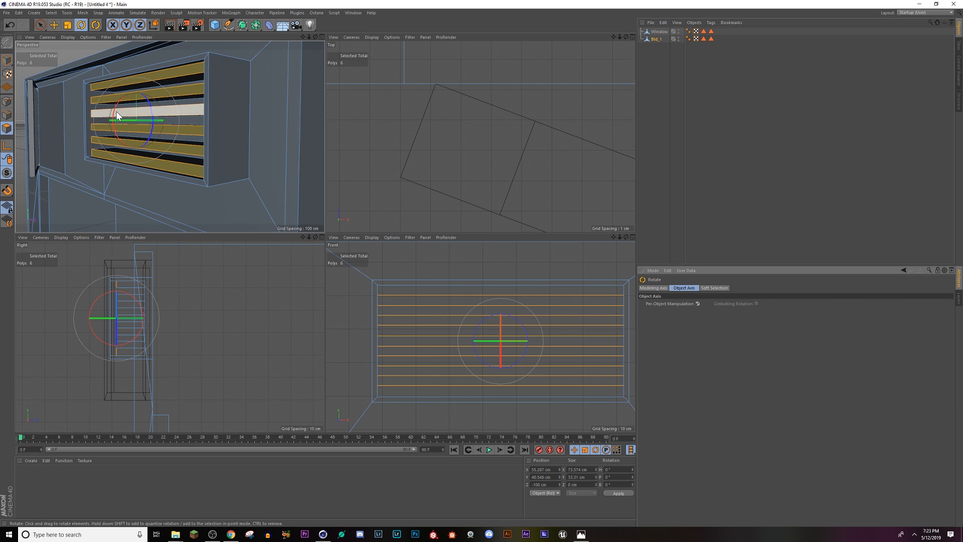
left_click_drag(116, 117, 115, 115)
key("ctrl+z")
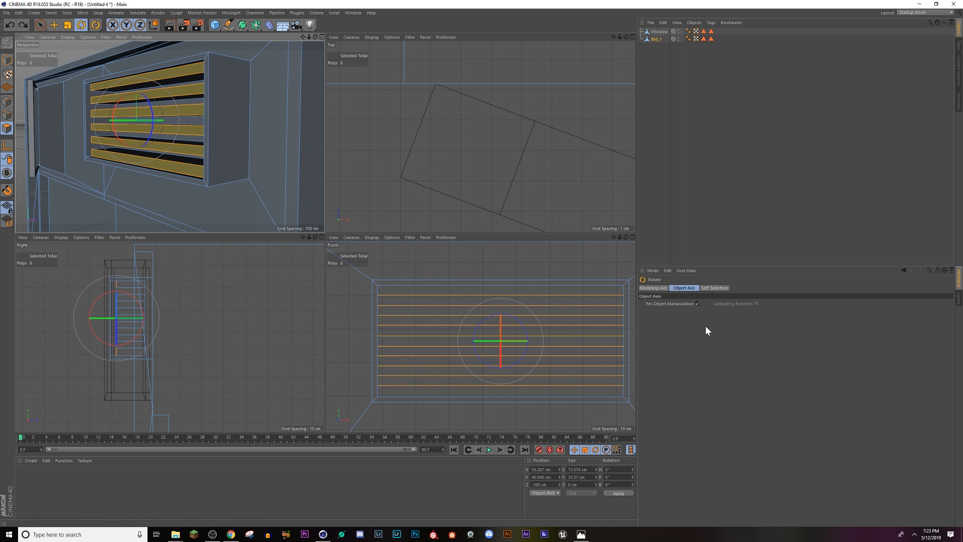
Step: Turn off Per-Object Manipulation for Rotate and tilt the six slat faces one at a time, working from the uppermost to the lowest
left_click(697, 303)
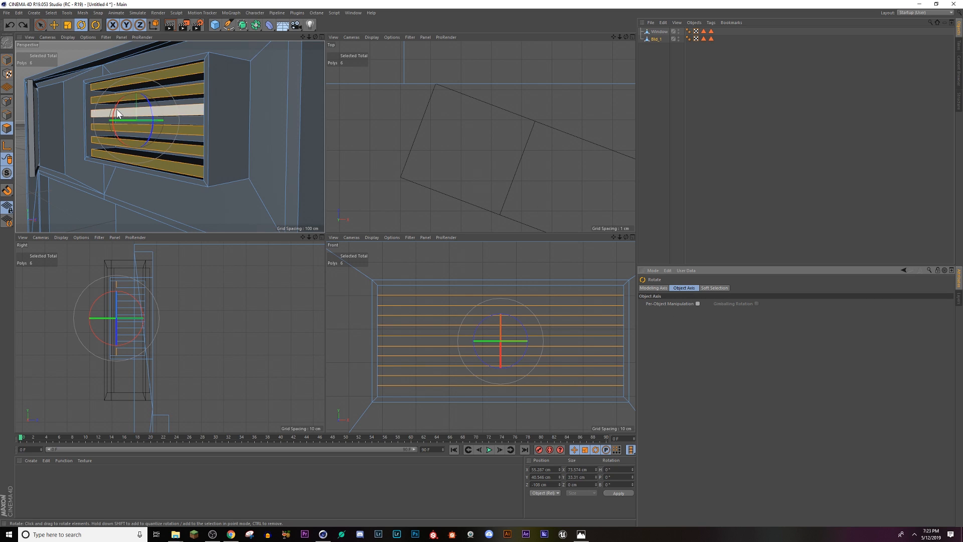
left_click(153, 78)
left_click_drag(150, 86, 221, 101, "alt")
scroll(143, 108, "up", 3)
left_click_drag(143, 107, 132, 160, "alt")
left_click(157, 125)
left_click(121, 146)
left_click(122, 169)
left_click(131, 193)
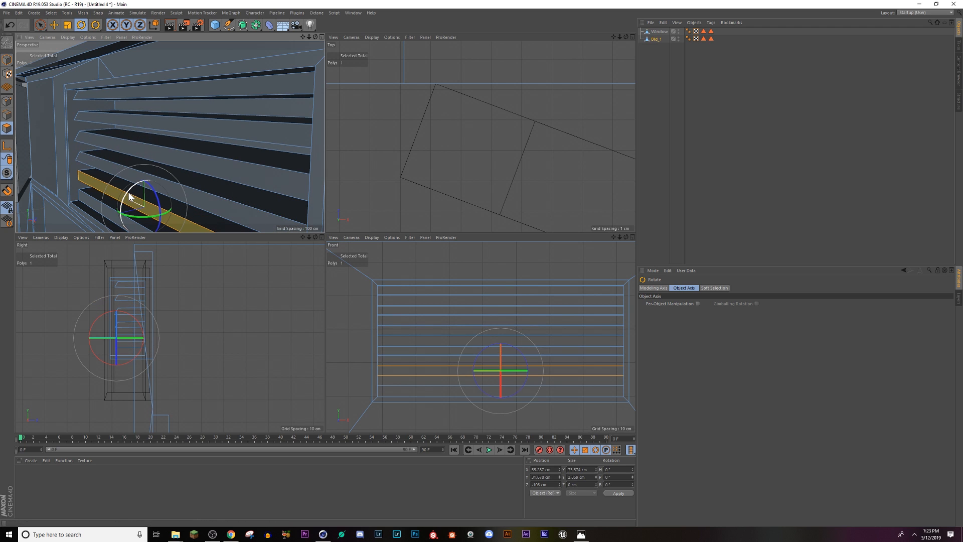
left_click_drag(129, 195, 161, 136)
left_click(113, 216)
Step: Select the five recessed strips lying between the six tilted slats, from the lowest gap to the uppermost
left_click(200, 137)
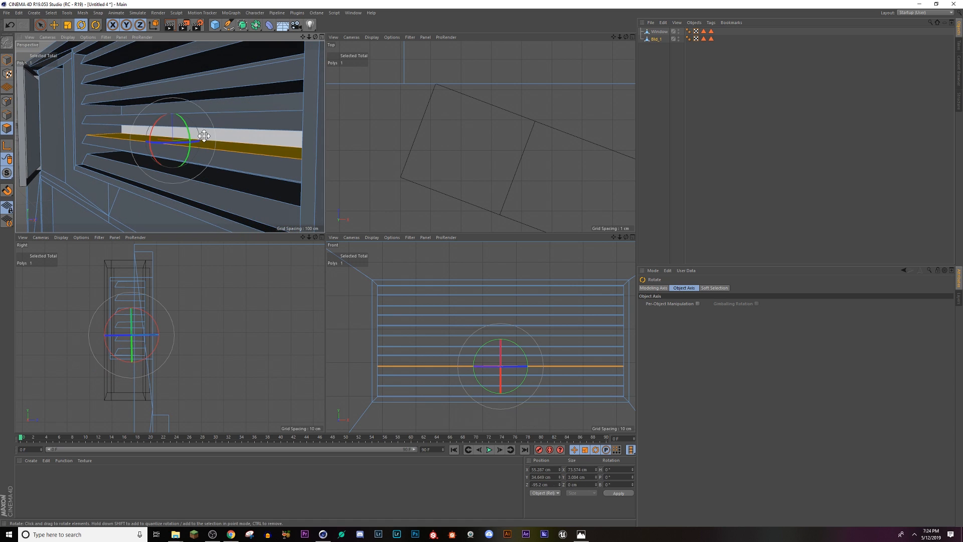
left_click(205, 136)
left_click(242, 169, "shift")
left_click(254, 114, "shift")
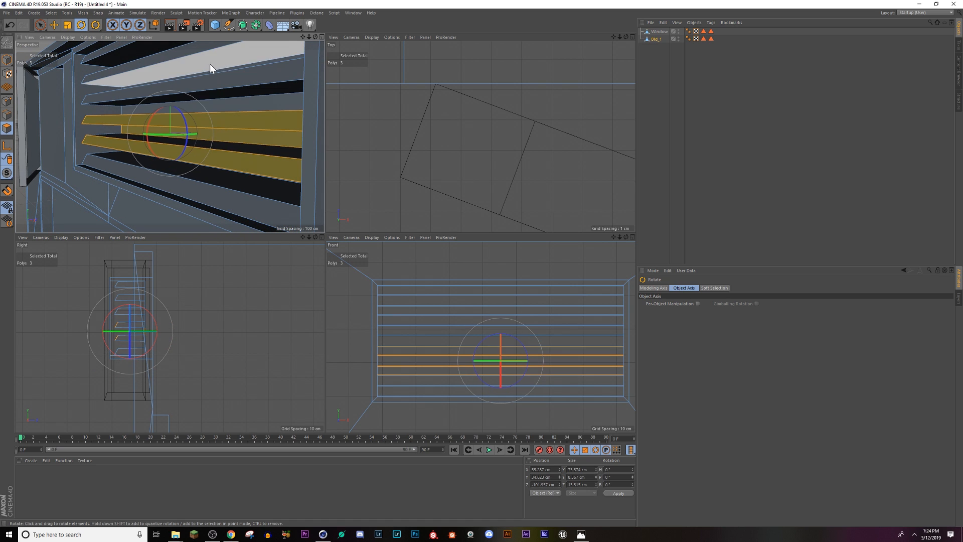
left_click(230, 181)
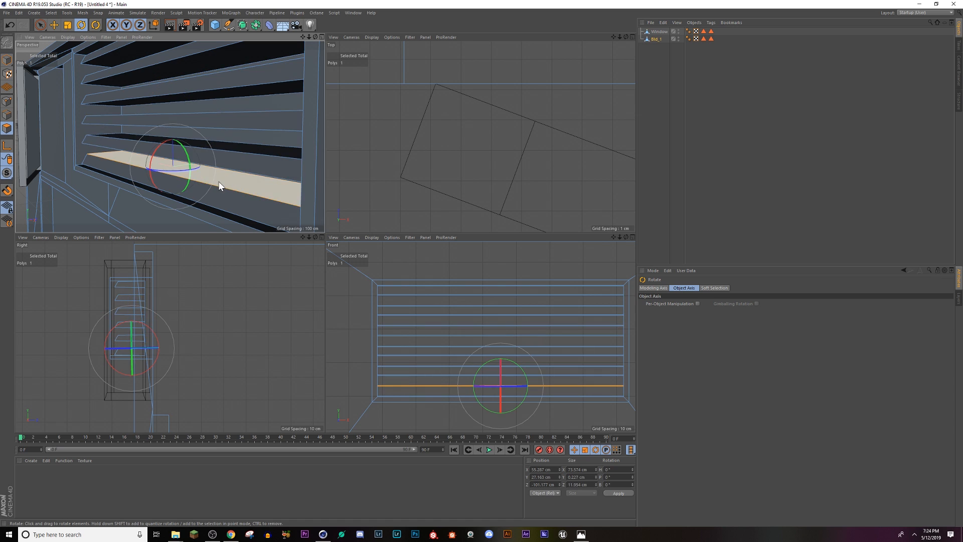
left_click_drag(220, 186, 243, 172, "alt")
left_click(258, 173)
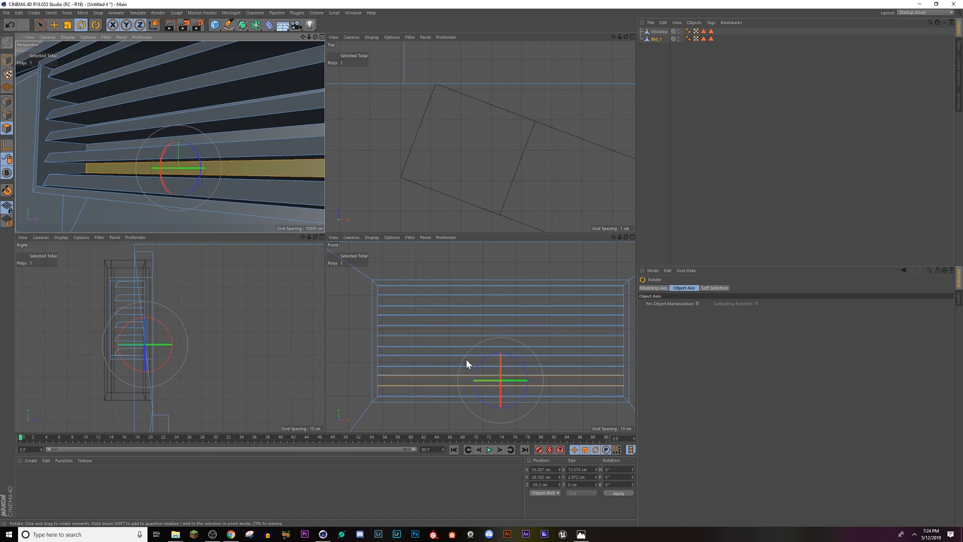
left_click(408, 361, "shift")
left_click(407, 341, "shift")
left_click(410, 322, "shift")
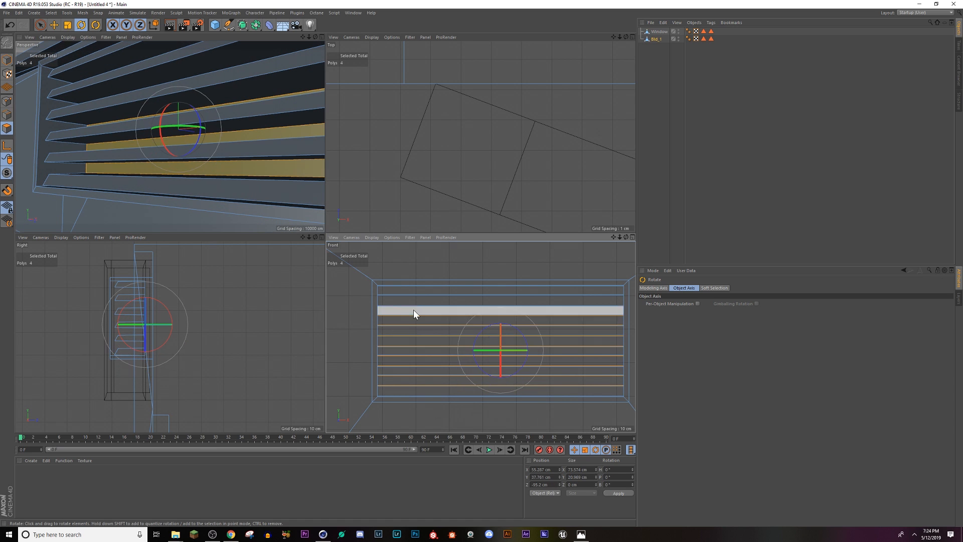
left_click(412, 299, "shift")
Step: Extrude the five selected recessed strips outward by 12.06 cm to form slats in the gaps
left_click_drag(157, 129, 207, 96, "alt")
right_click(207, 95)
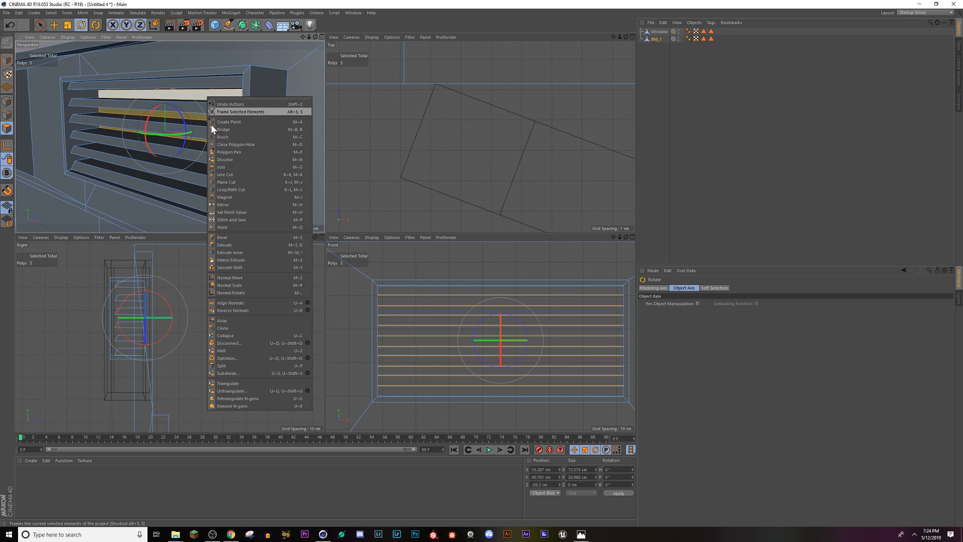
left_click(228, 247)
left_click_drag(216, 170, 249, 169)
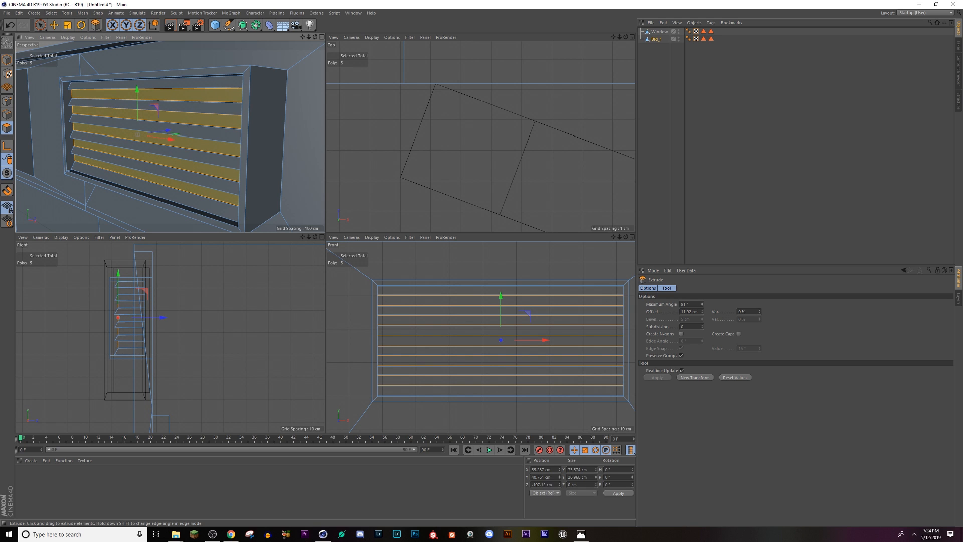
left_click_drag(250, 169, 251, 169)
scroll(215, 162, "up", 4)
scroll(177, 131, "down", 5)
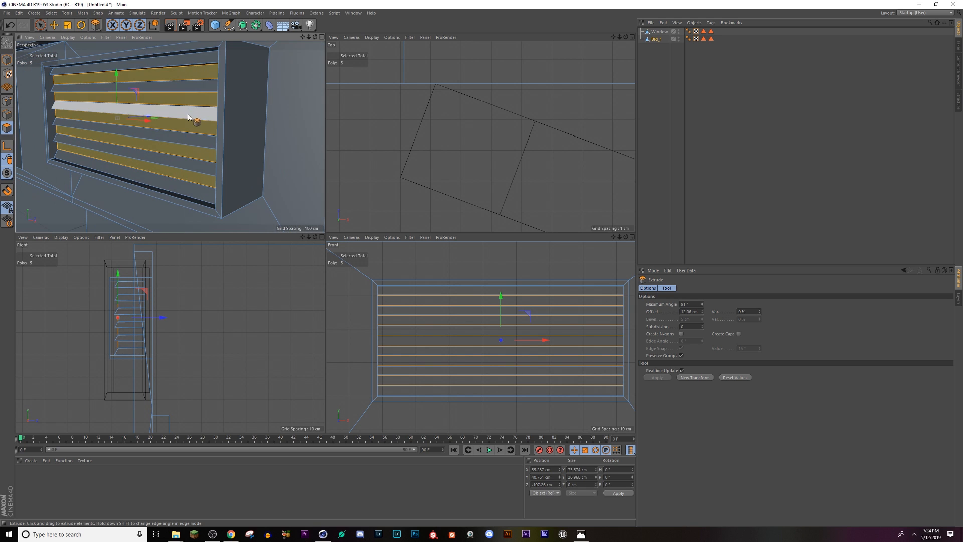
Step: Rotate the front faces of the five new slats one at a time by 30° to match the angled slats
middle_click_drag(194, 120, 203, 167, "alt")
left_click(184, 124)
left_click(80, 25)
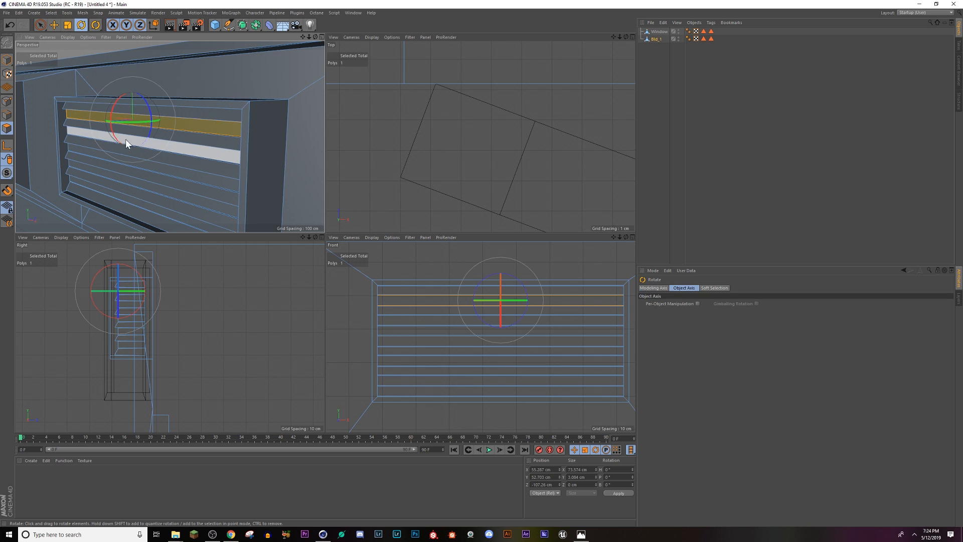
mouse_move(113, 114)
left_mouse_down()
mouse_move(117, 97)
mouse_move(110, 123)
mouse_move(126, 115)
left_mouse_up()
left_click(86, 131)
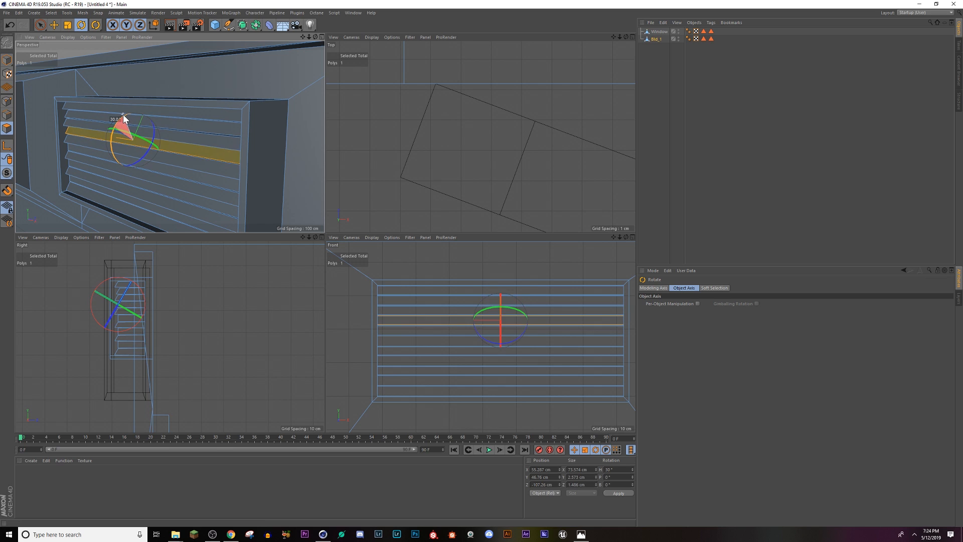
left_click(83, 151)
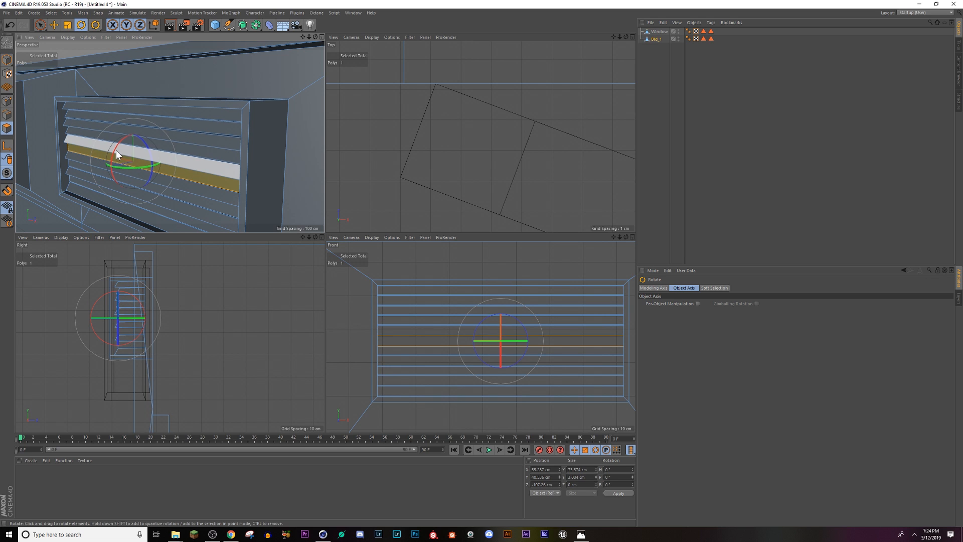
left_click_drag(116, 149, 170, 156)
left_click(97, 175)
left_click(114, 186)
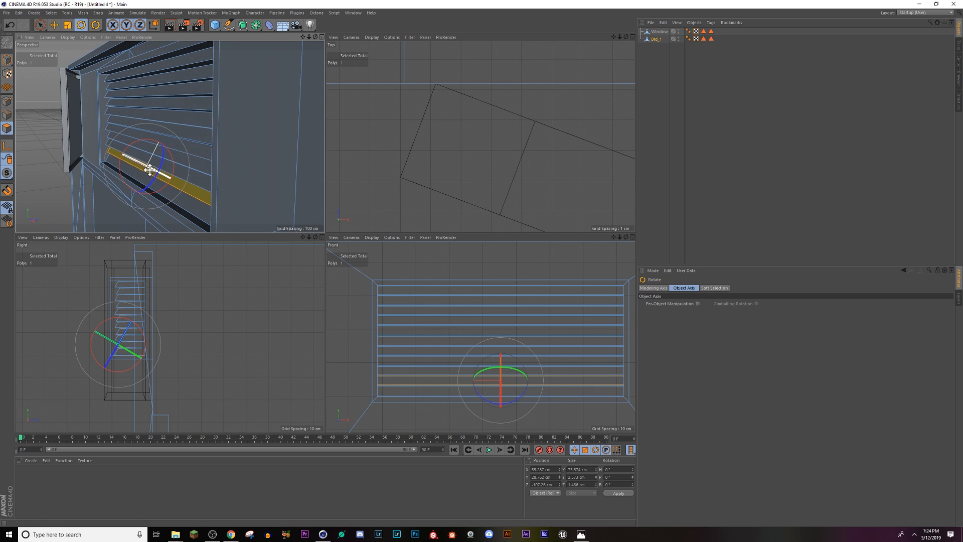
Step: Select all five new slat faces together and move them slightly outward along Z to align with the original slats
left_click(188, 164, "shift")
left_click(176, 126, "shift")
left_click(155, 104, "shift")
left_click(159, 83, "shift")
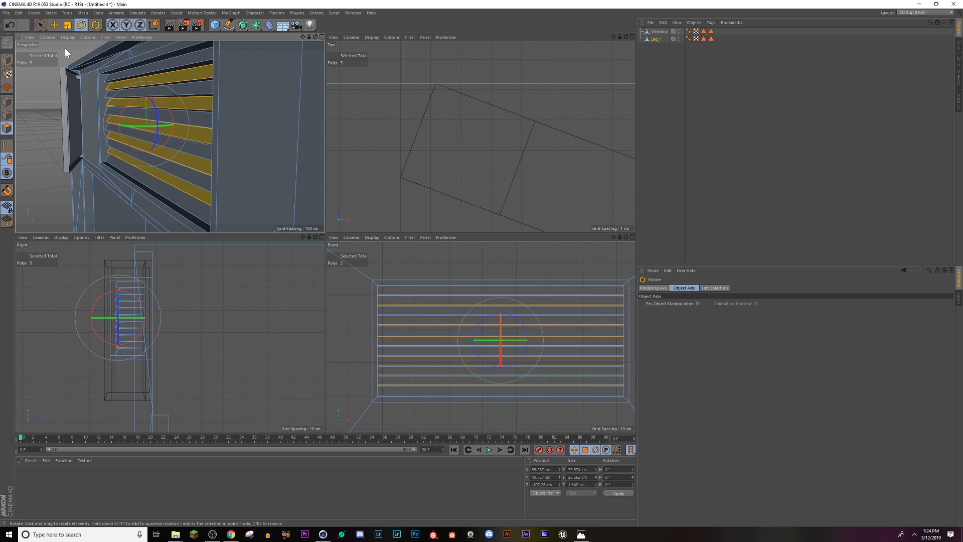
left_click(53, 26)
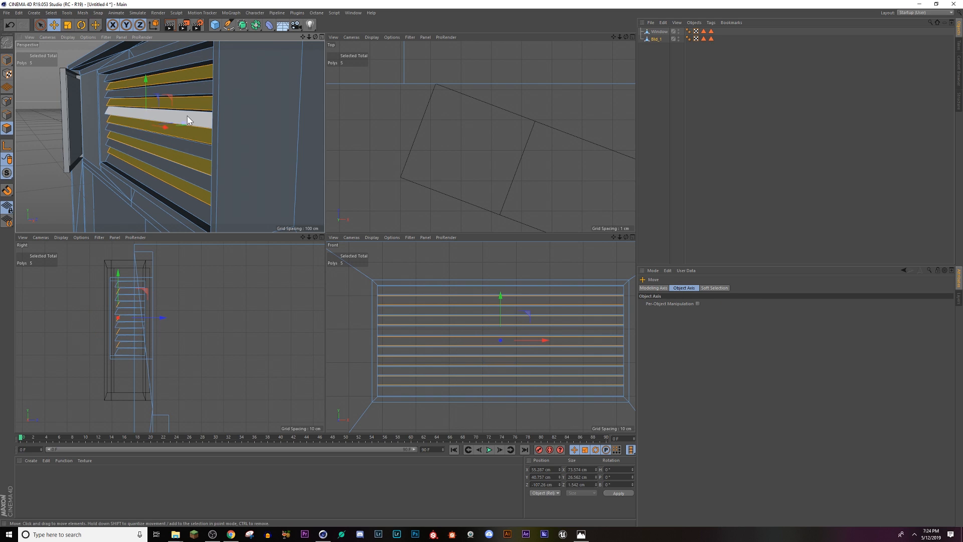
left_click_drag(186, 122, 146, 131)
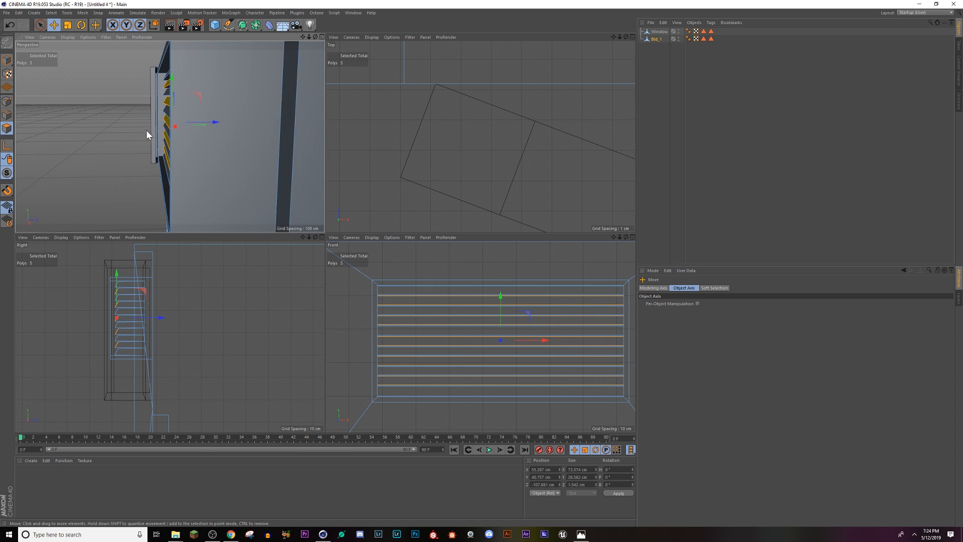
left_click_drag(211, 121, 211, 122)
left_click_drag(160, 125, 225, 135, "alt")
Step: Inspect the vent box and surrounding wall, and switch to Photos to view the Empty_Streets.png reference image
left_click(299, 176)
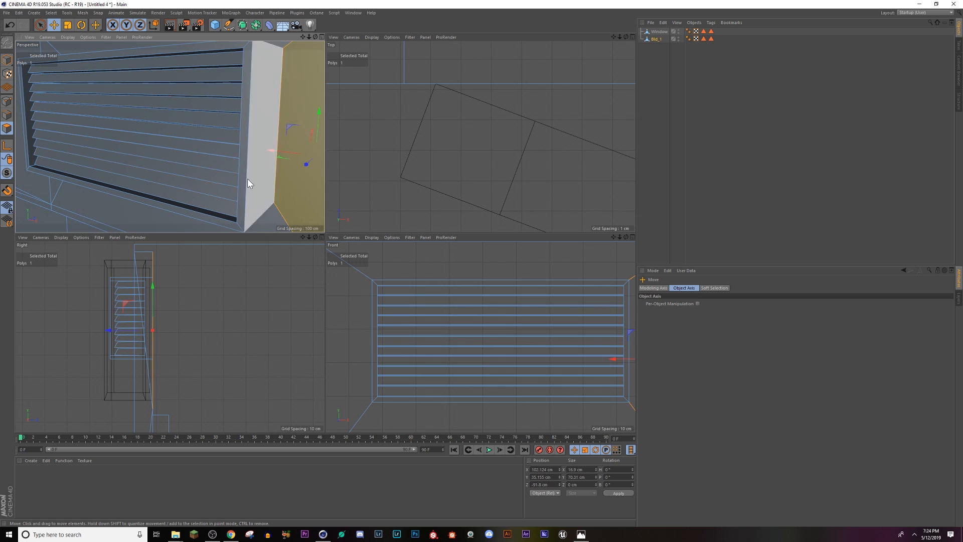
scroll(153, 168, "down", 4)
left_click_drag(112, 168, 192, 144, "alt")
left_click_drag(117, 155, 98, 104, "alt")
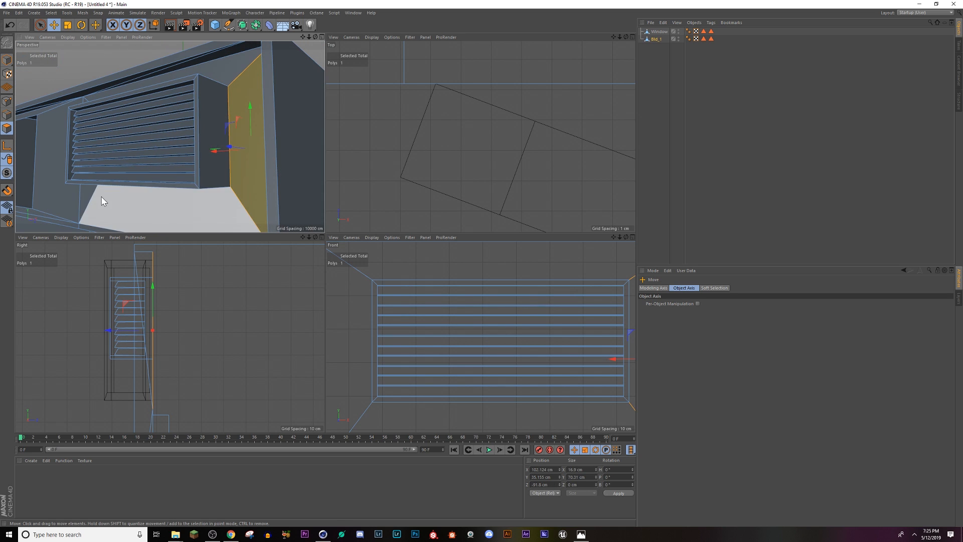
left_click_drag(97, 200, 197, 165, "alt")
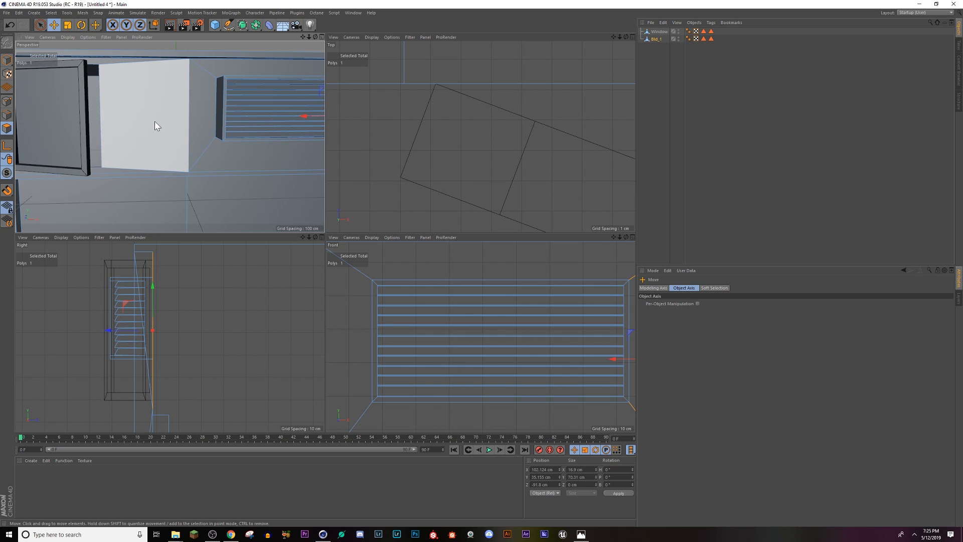
left_click(584, 535)
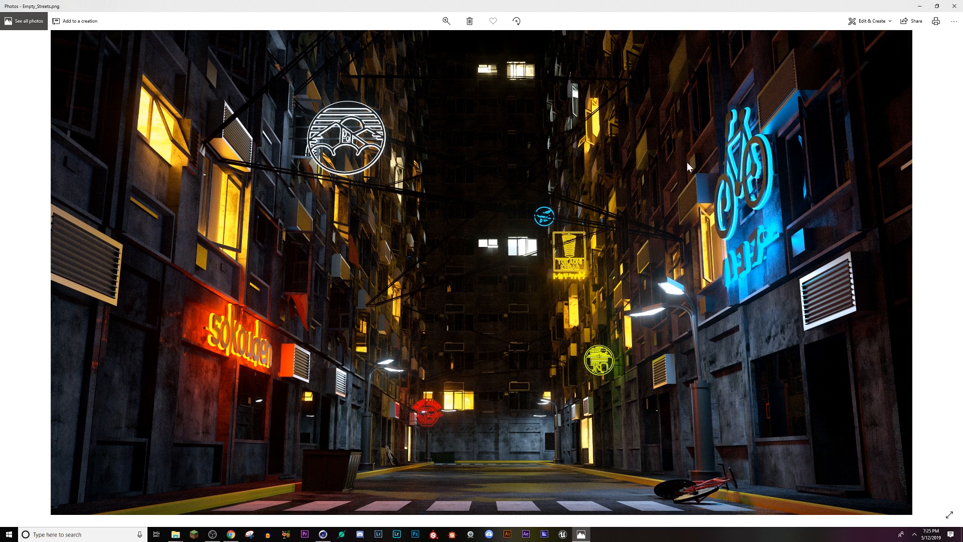
Step: Switch to Cinema 4D and inset the wall's lower-left panel by 19.9 cm with Extrude Inner
left_click(323, 535)
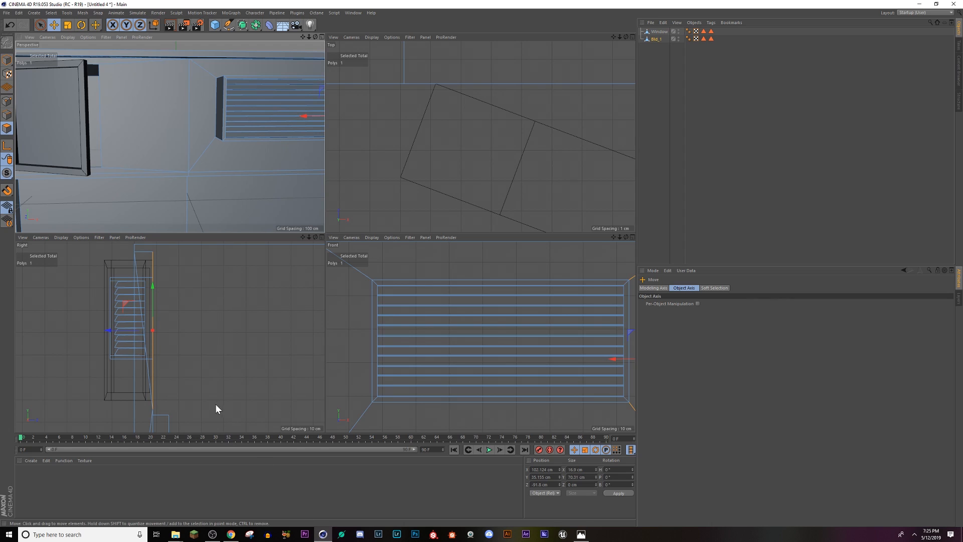
left_click(321, 37)
scroll(299, 232, "down", 6)
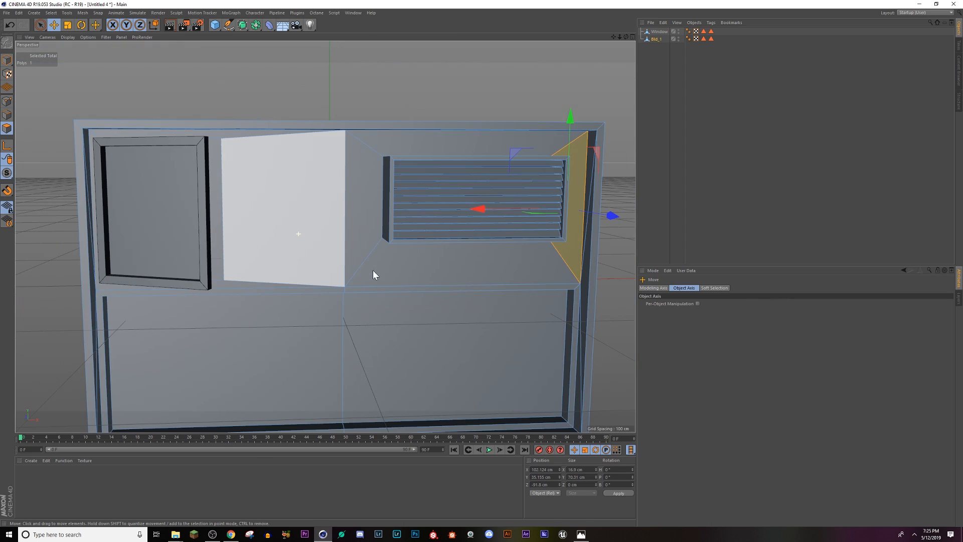
left_click_drag(417, 359, 401, 341, "alt")
left_click(388, 343)
right_click(488, 349)
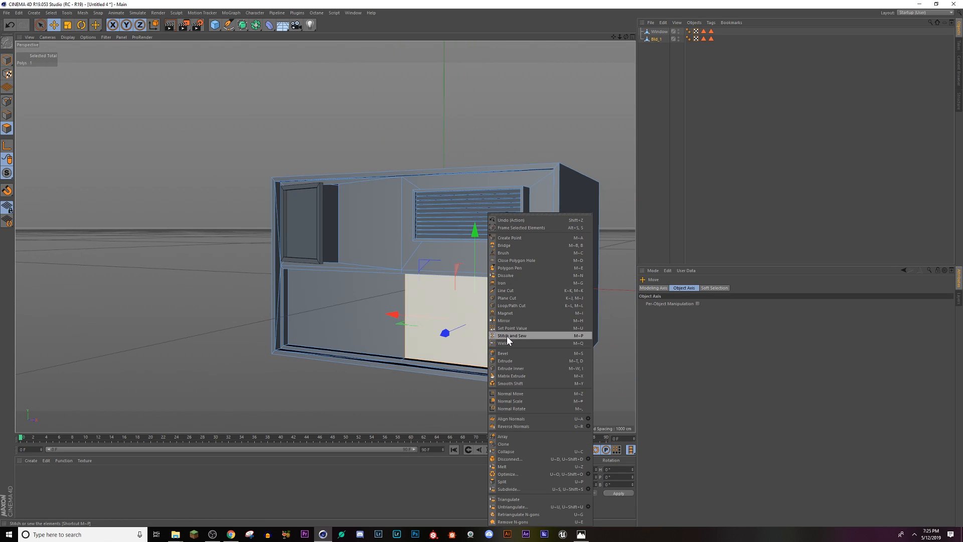
left_click(511, 368)
left_click(359, 326)
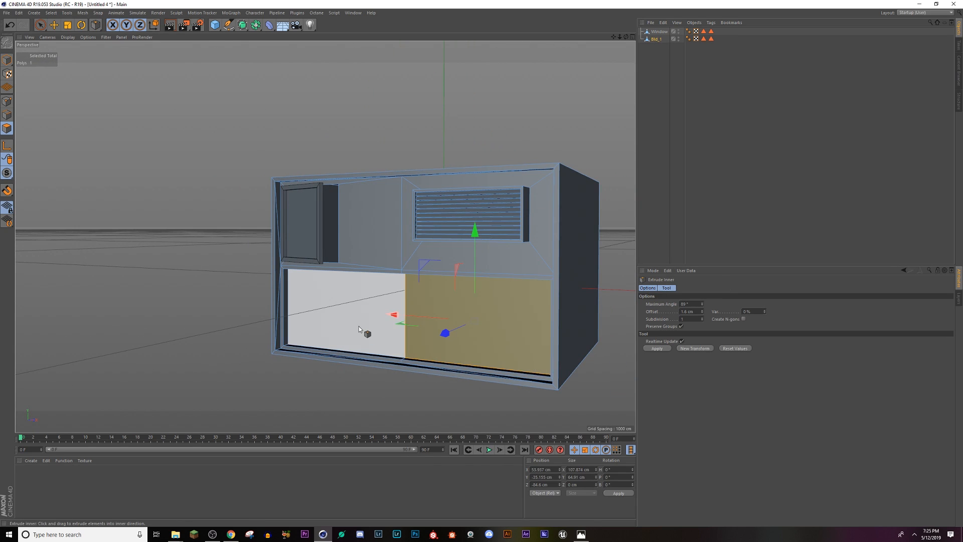
right_click(366, 368)
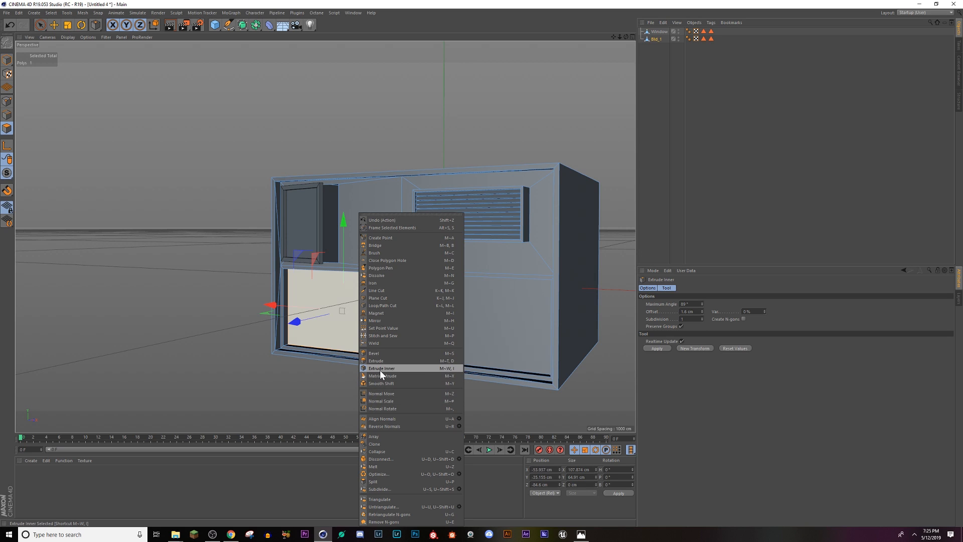
left_click(380, 368)
left_click_drag(351, 328, 407, 326)
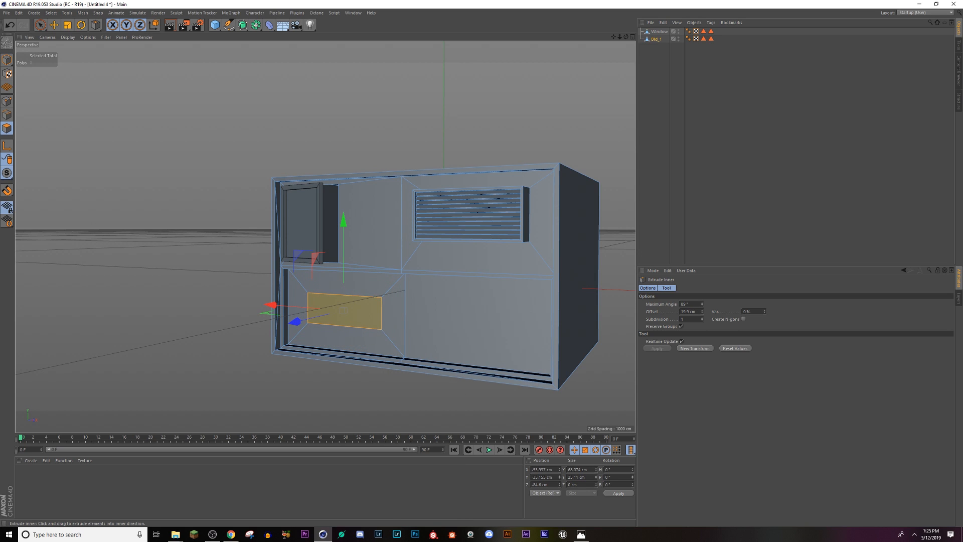
Step: Narrow the inset face to about 34 cm along X and extrude it outward by 4.6 cm
left_click(67, 25)
left_click_drag(267, 305, 302, 312)
right_click(354, 323)
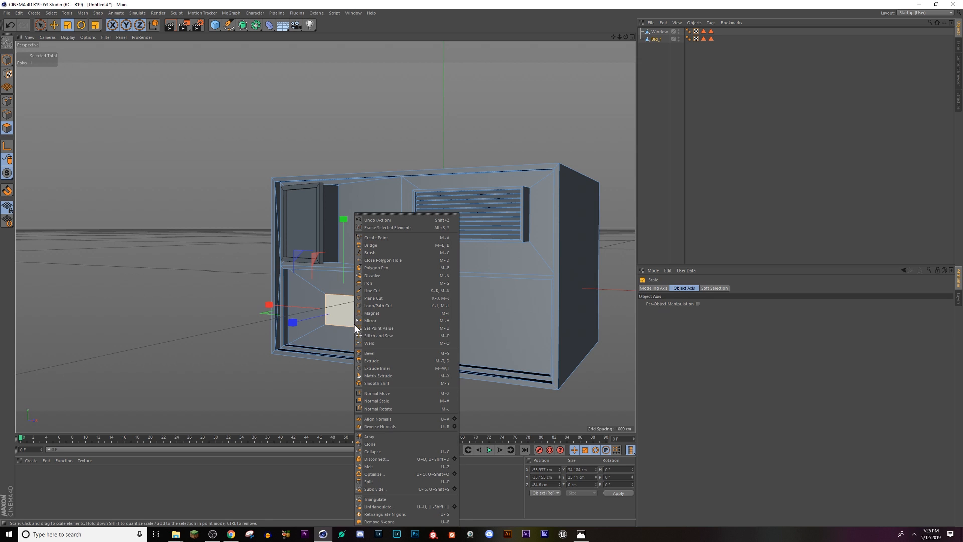
left_click(378, 360)
left_click_drag(390, 352, 424, 296)
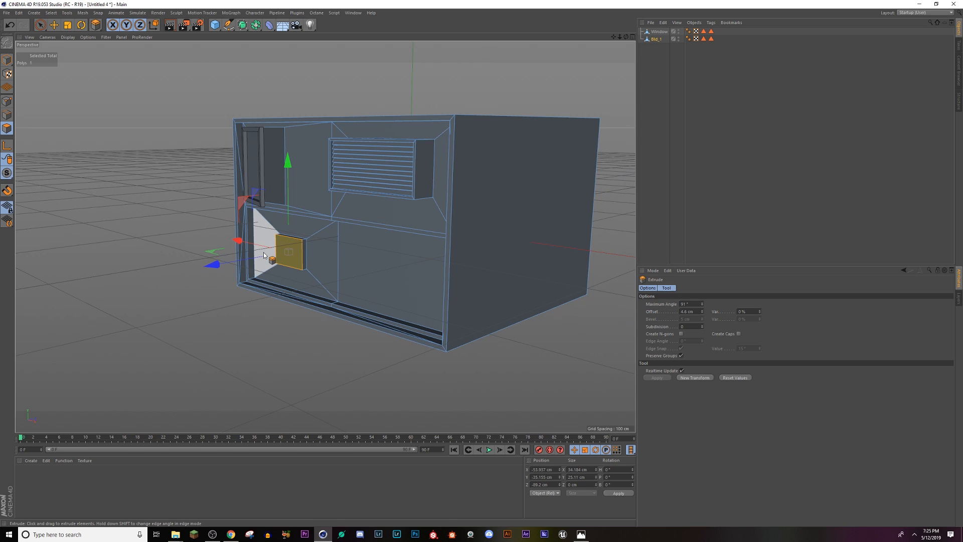
Step: Inset the wall's lower-right panel by 2.9 cm and extrude the inner face 6.7 cm into the wall
mouse_move(422, 276)
left_mouse_down("alt")
mouse_move(523, 234)
mouse_move(454, 288)
mouse_move(420, 261)
mouse_move(433, 268)
left_mouse_up("alt")
left_click(405, 272)
right_click(405, 272)
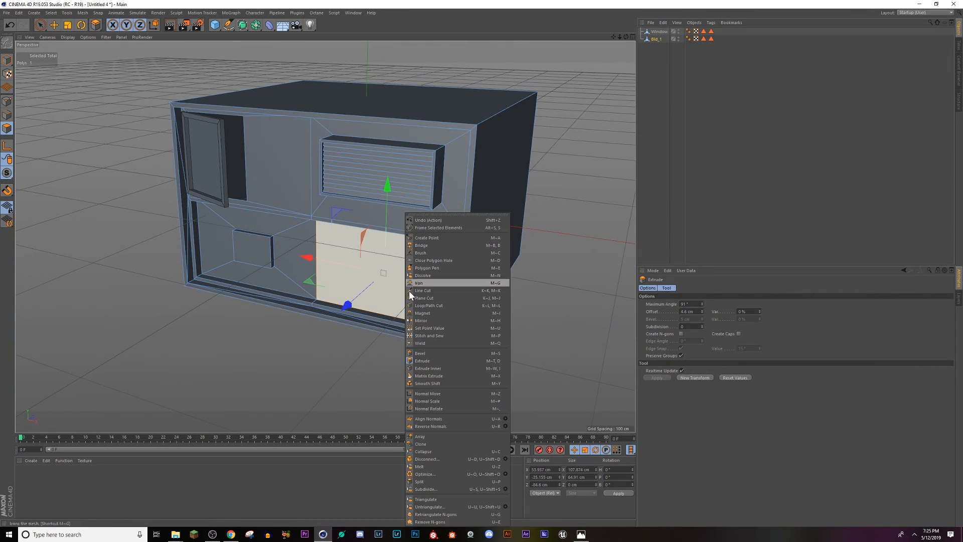
left_click(428, 368)
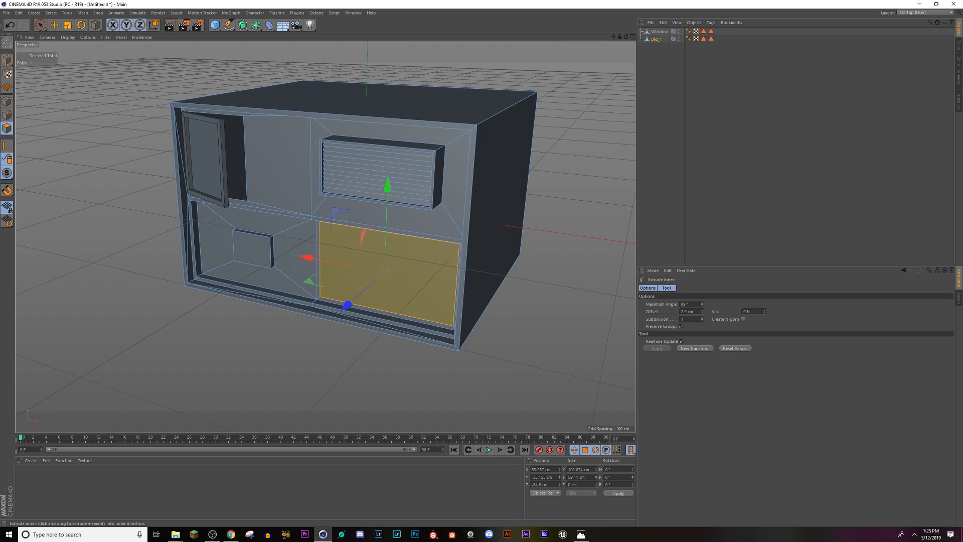
right_click(421, 313)
left_click(436, 365)
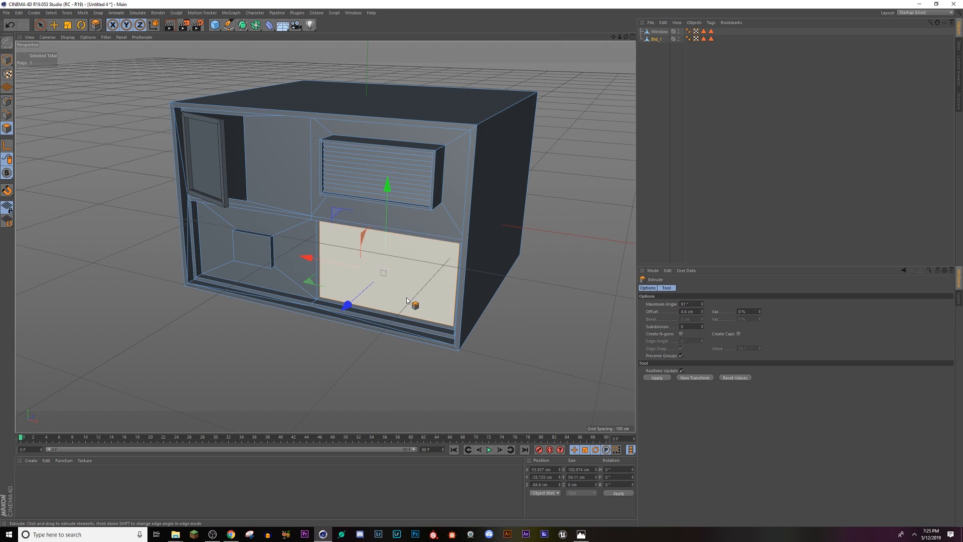
left_click_drag(406, 301, 366, 254)
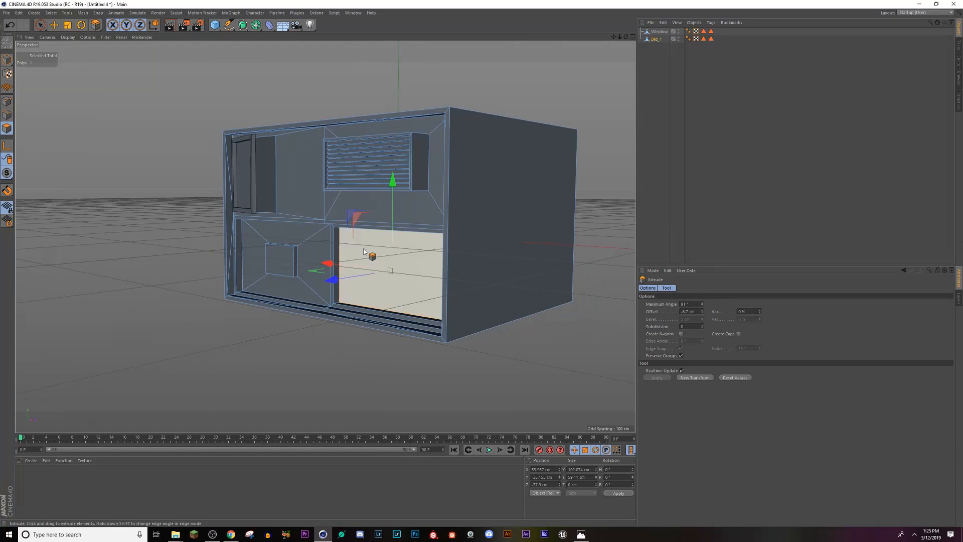
Step: Create a new Octane Material and set its material type to Glossy
left_click(301, 195)
left_click_drag(288, 274, 354, 280, "alt")
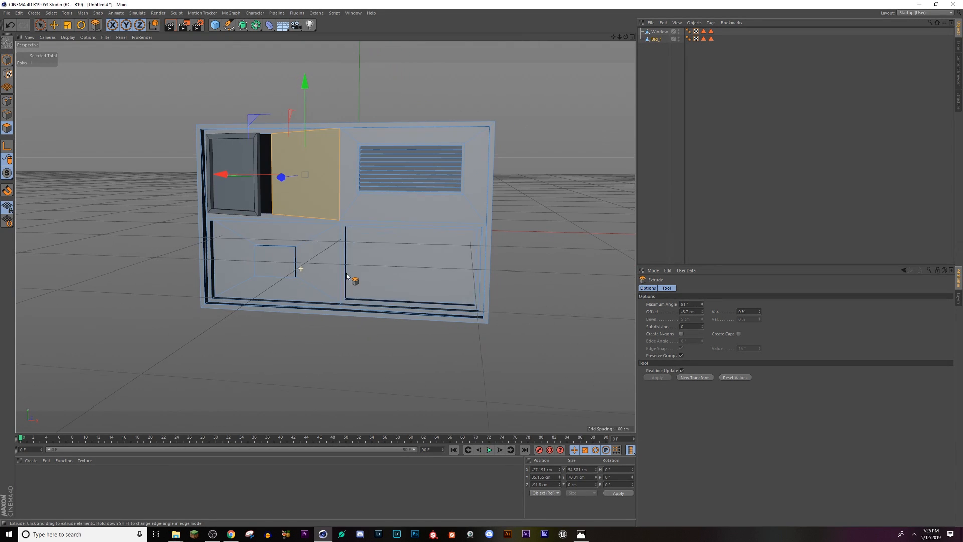
left_click(31, 461)
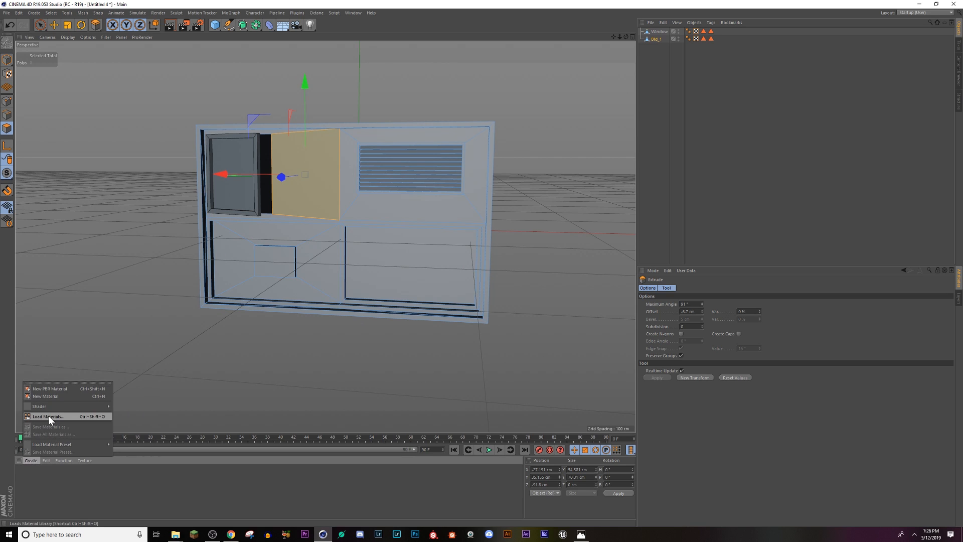
mouse_move(59, 406)
mouse_move(125, 408)
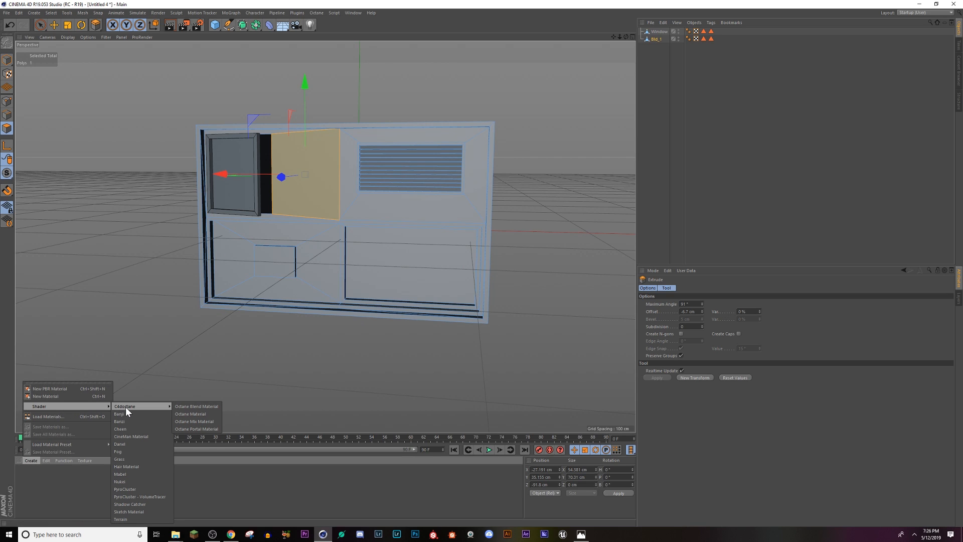
left_click(191, 414)
double_click(24, 473)
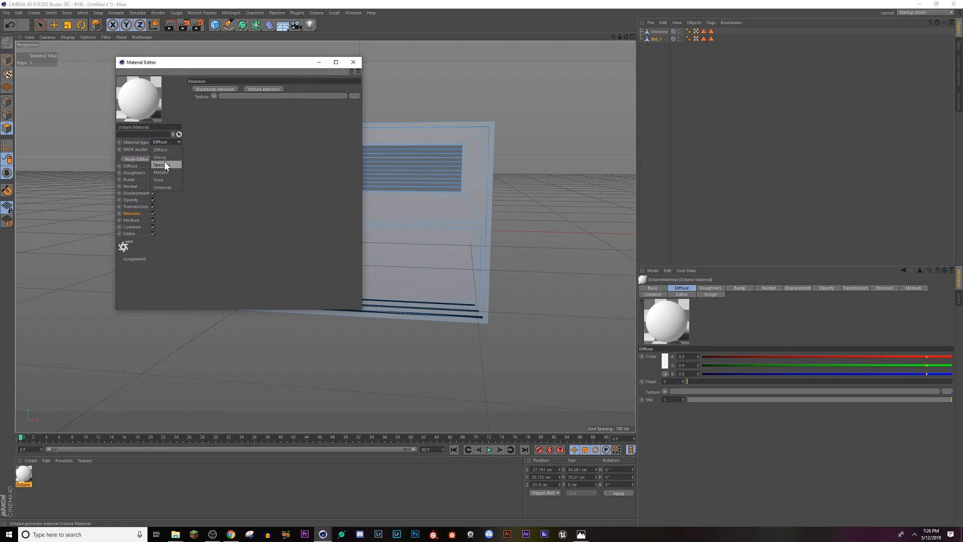
left_click(167, 156)
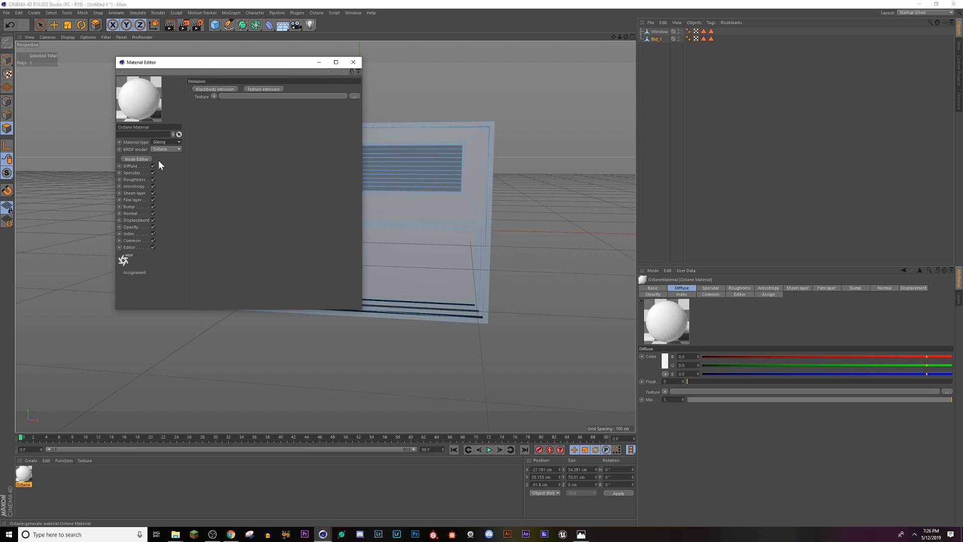
left_click_drag(255, 63, 685, 132)
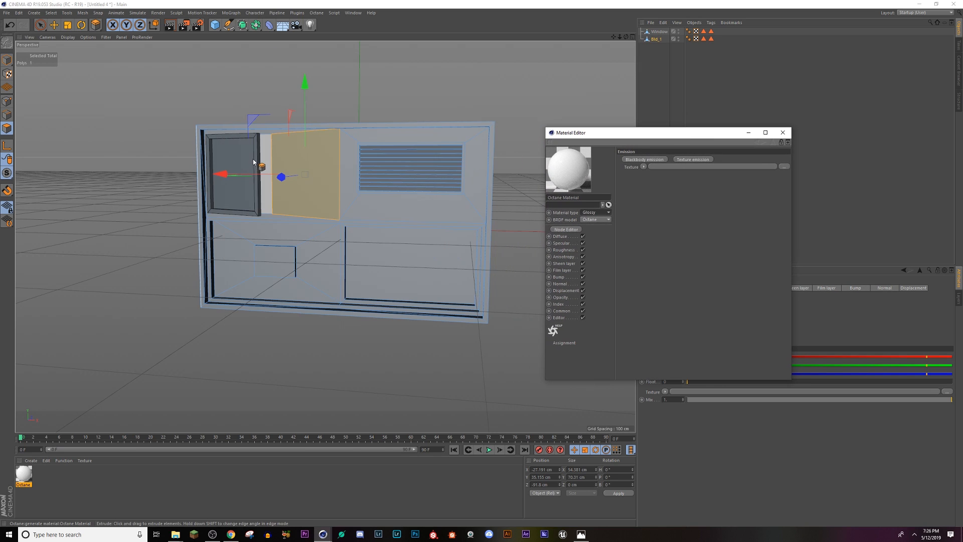
Step: Try the Specular type on the Octane material and return it to Glossy
left_click_drag(231, 200, 233, 201)
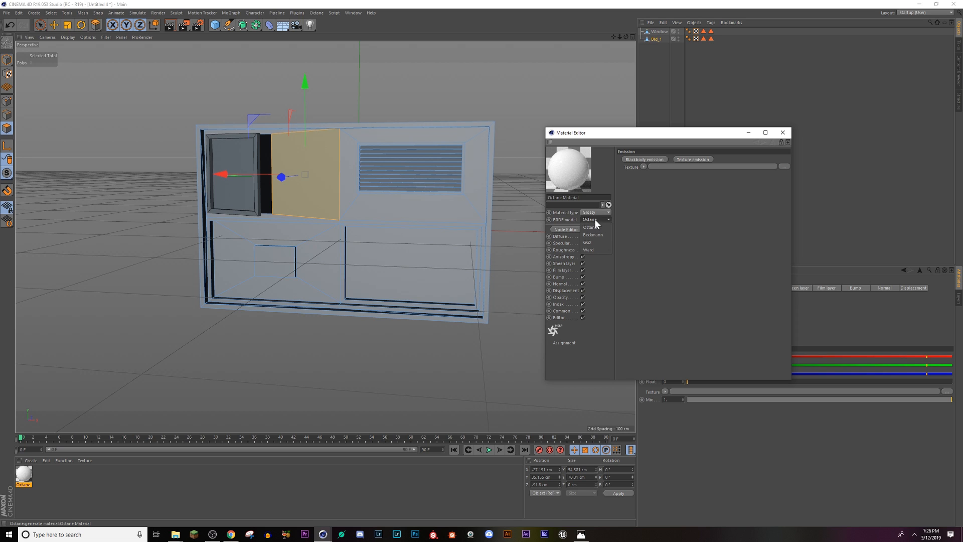
left_click(597, 235)
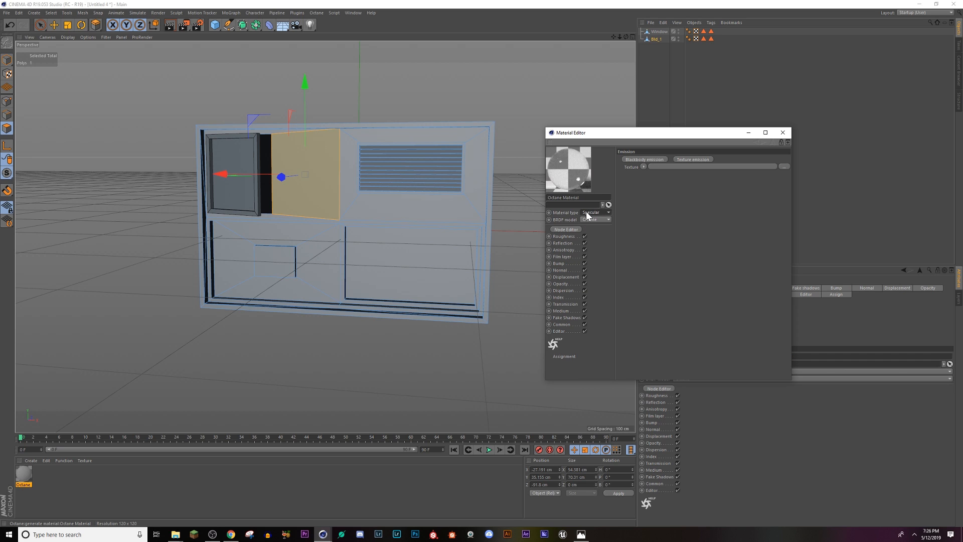
left_click_drag(24, 474, 276, 223)
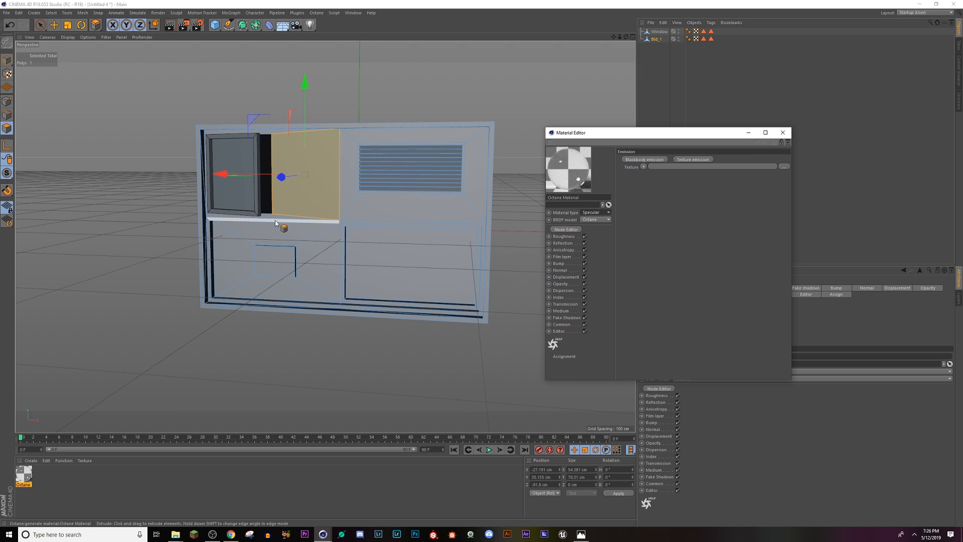
left_click_drag(276, 223, 587, 223)
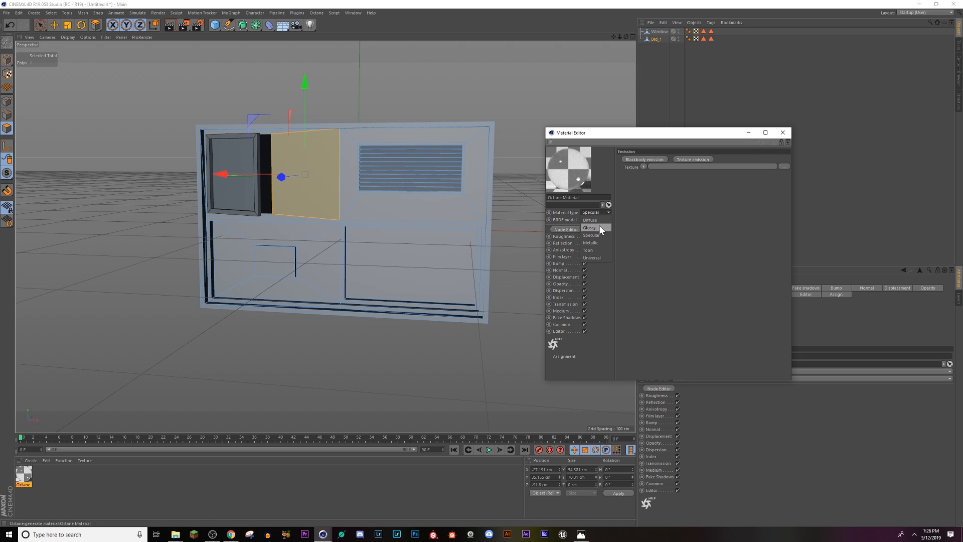
left_click(598, 228)
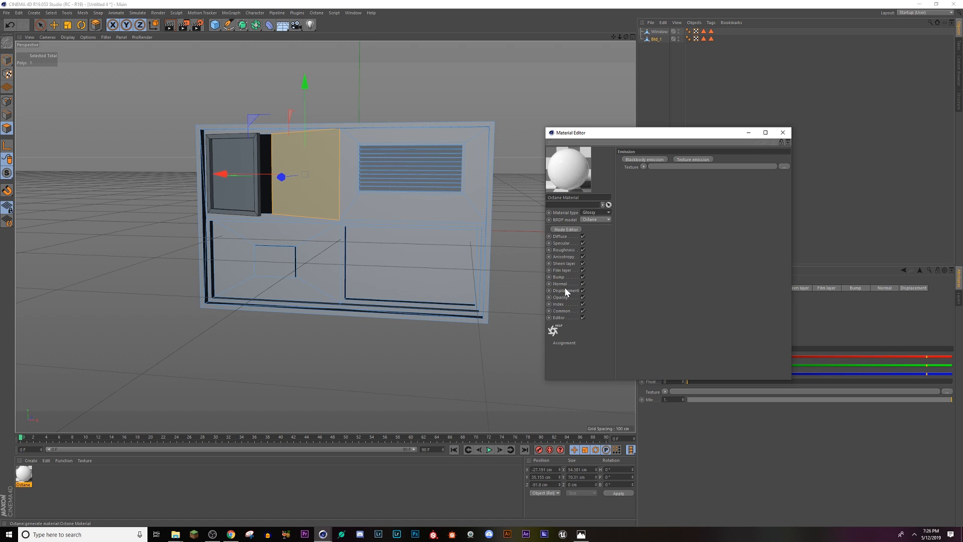
Step: Lower the glossy material's opacity to about 0.04 and darken its diffuse colour to a grey of about 0.147
left_click(560, 297)
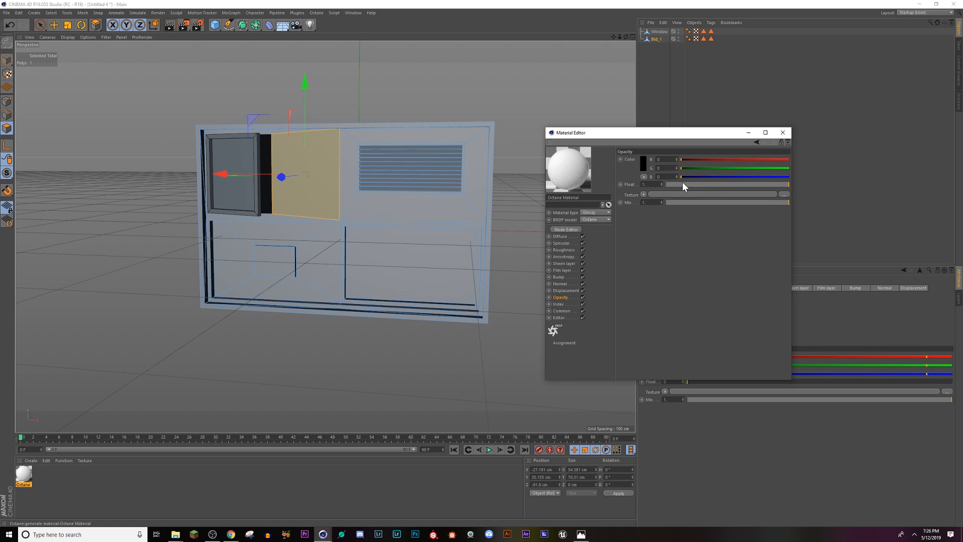
left_click_drag(682, 182, 678, 184)
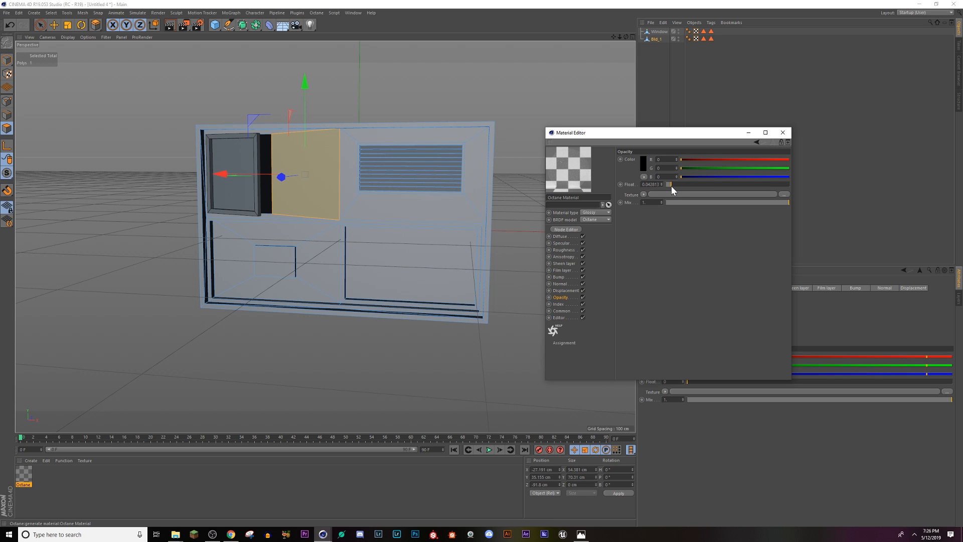
left_click(561, 236)
left_click(646, 167)
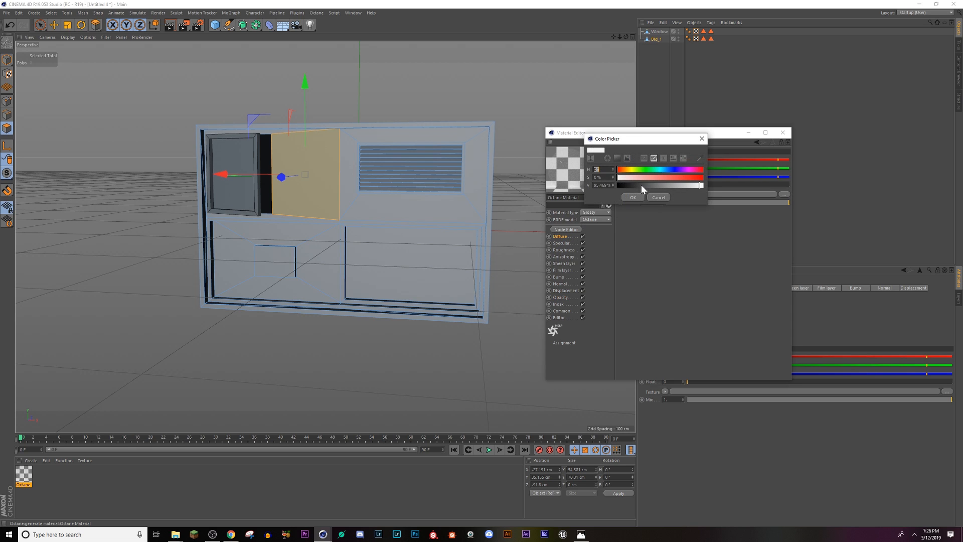
left_click(632, 198)
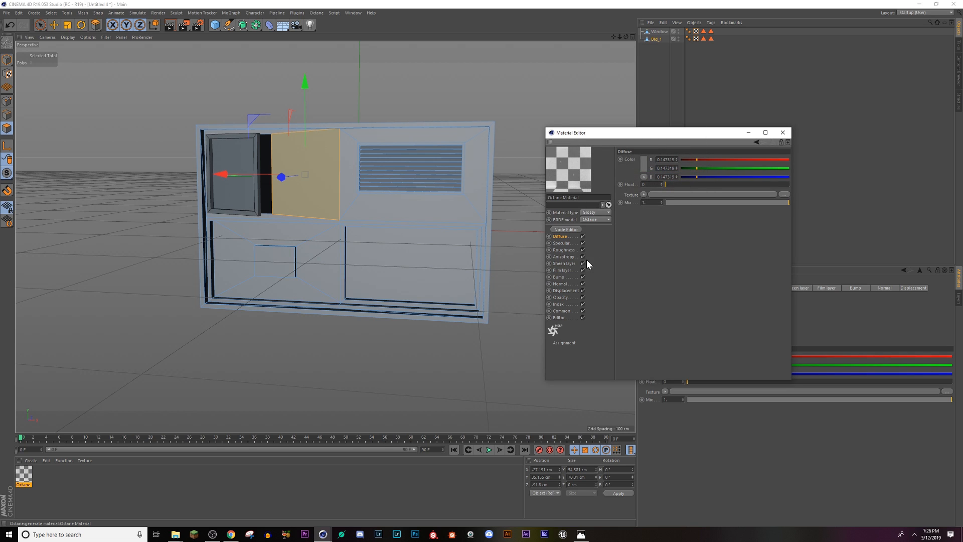
Step: Raise the material's index to its maximum and set its opacity float to about 0.12
left_click(561, 304)
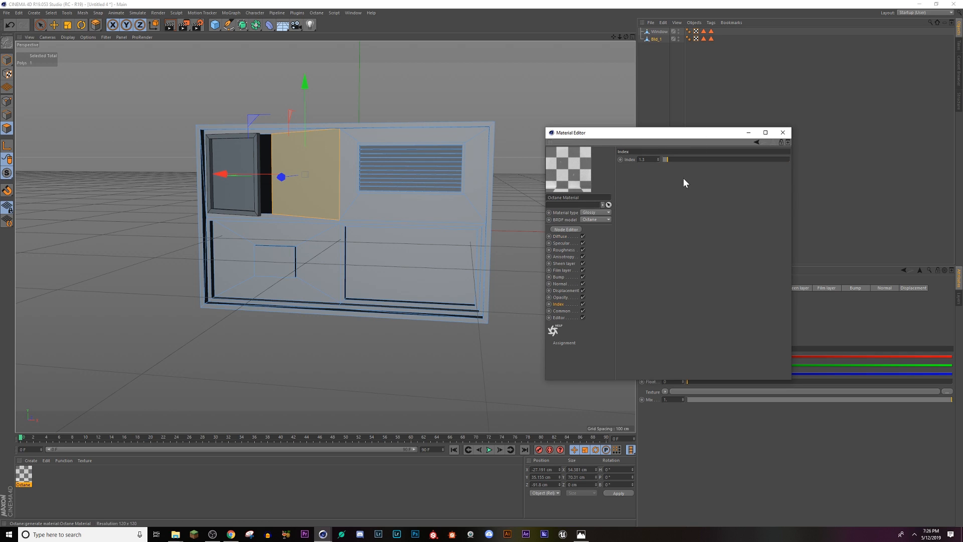
left_click_drag(674, 158, 806, 161)
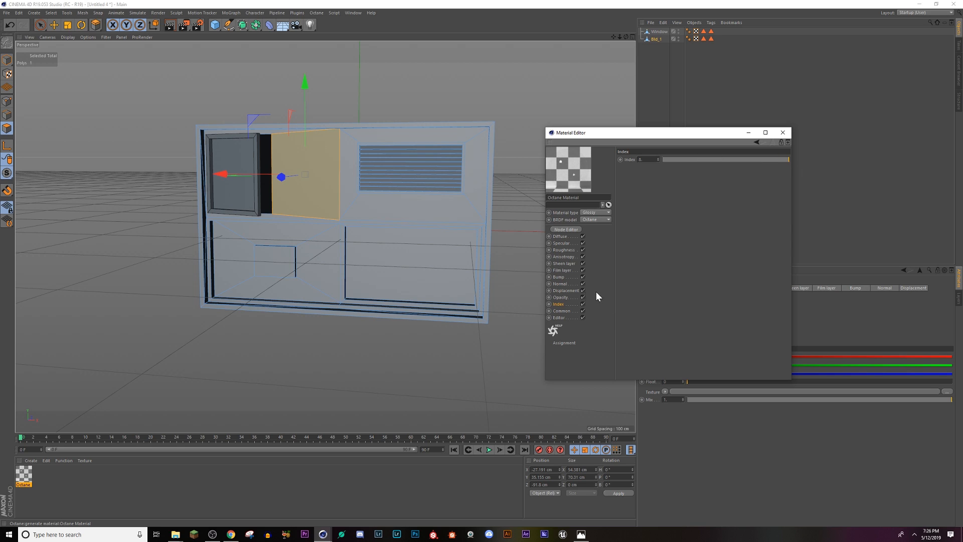
left_click(557, 298)
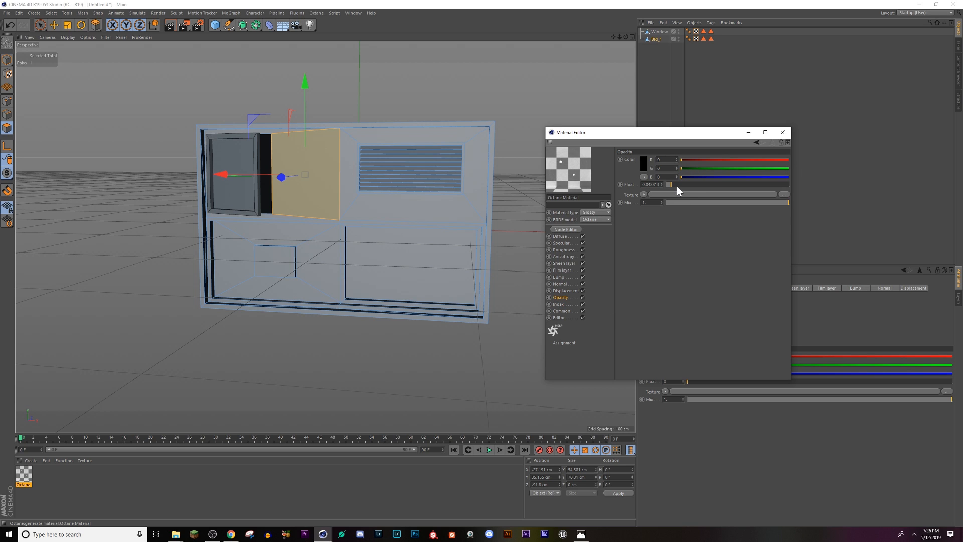
left_click_drag(678, 184, 680, 183)
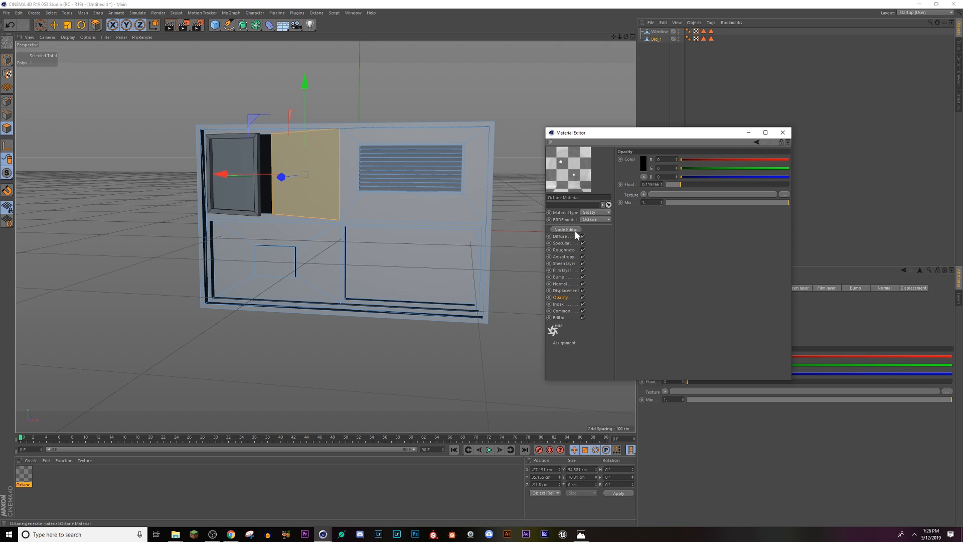
Step: Restore the Window object's Glass polygon selection and apply the transparent Octane material to it
left_click_drag(356, 310, 244, 231)
left_click_drag(31, 485, 670, 126)
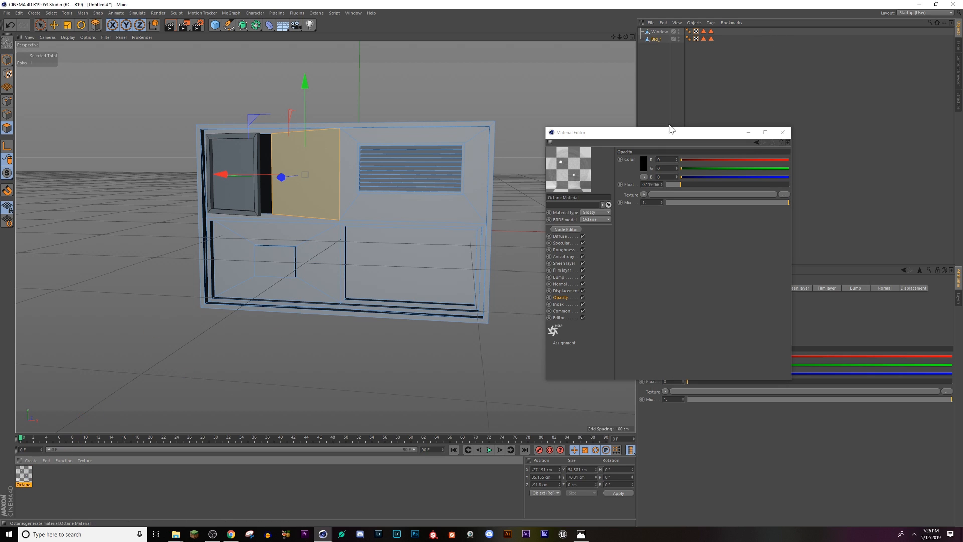
left_click(711, 32)
left_click(659, 32)
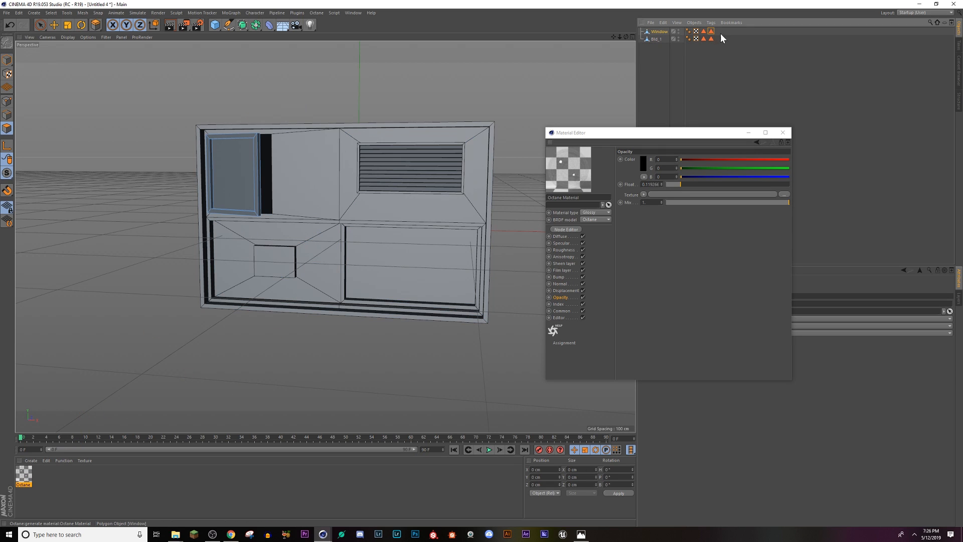
double_click(711, 32)
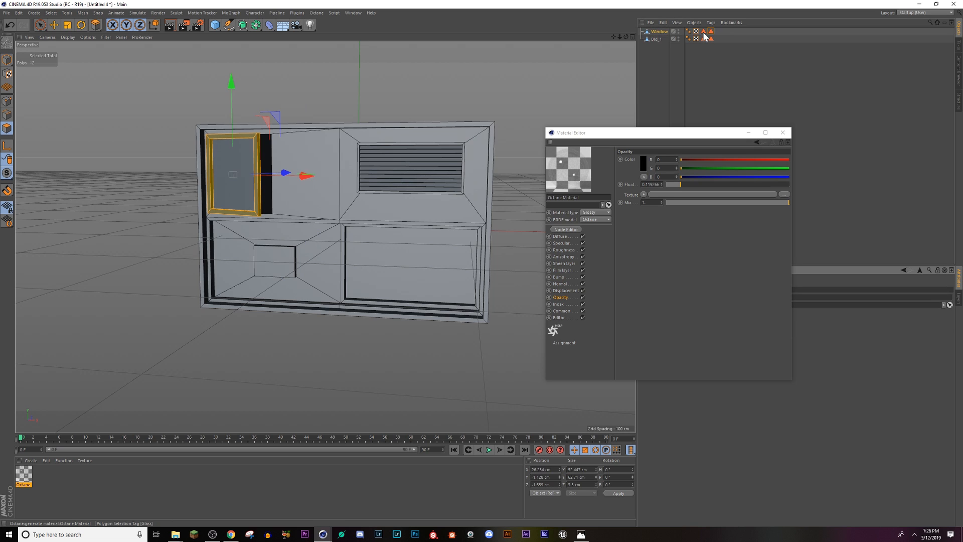
double_click(704, 32)
left_click_drag(26, 478, 234, 182)
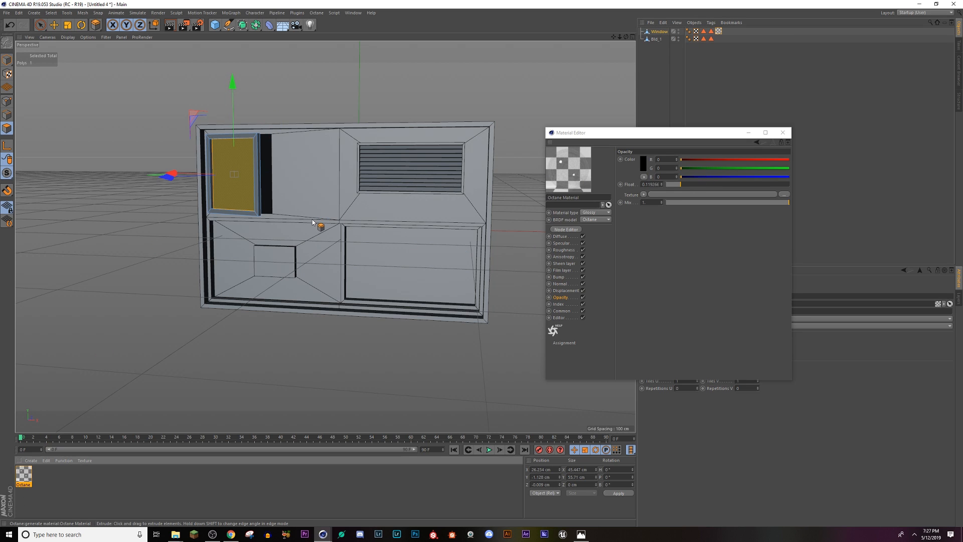
Step: Start an Octane Live Viewer render of the scene and arrange its window and the Material Editor clear of the building's window
left_click_drag(312, 221, 297, 221, "alt")
left_click(346, 14)
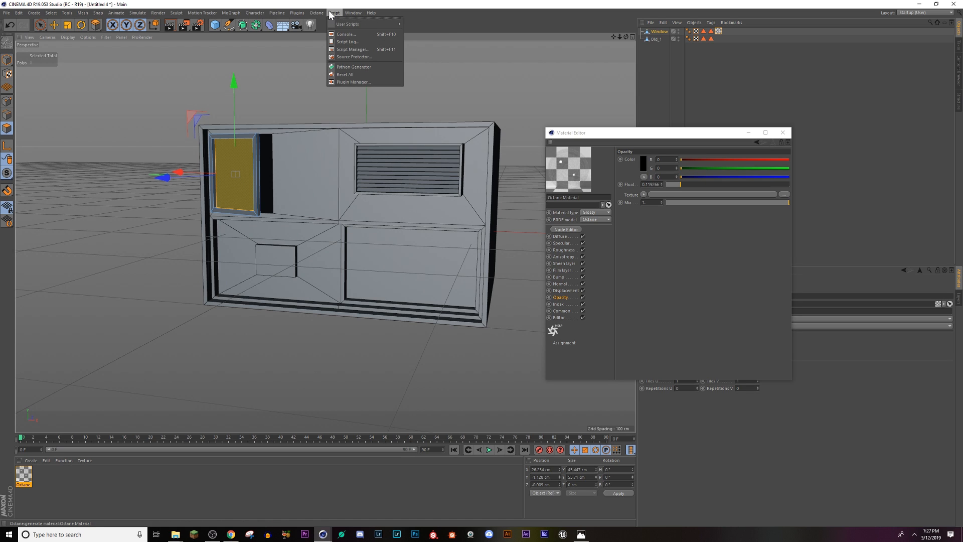
left_click(335, 25)
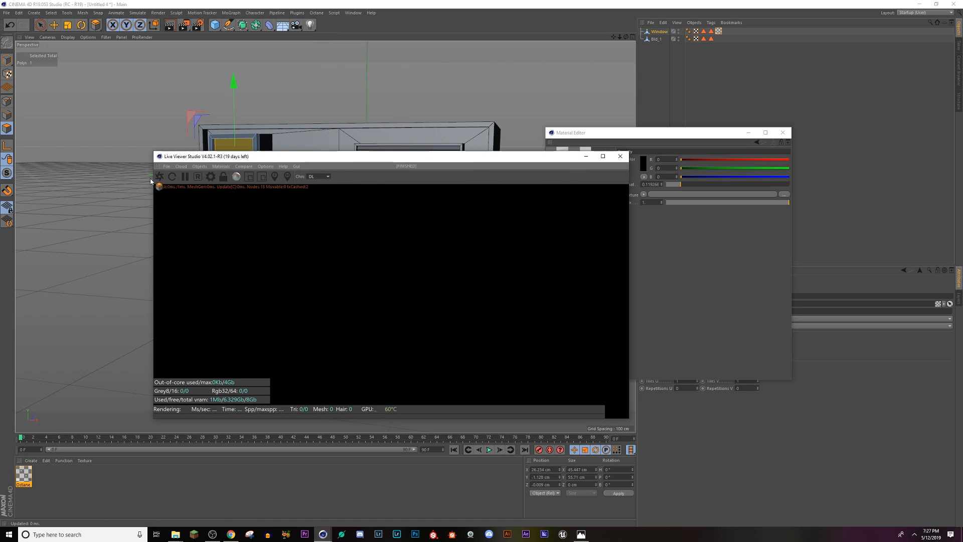
left_click(159, 176)
left_click_drag(249, 157, 610, 162)
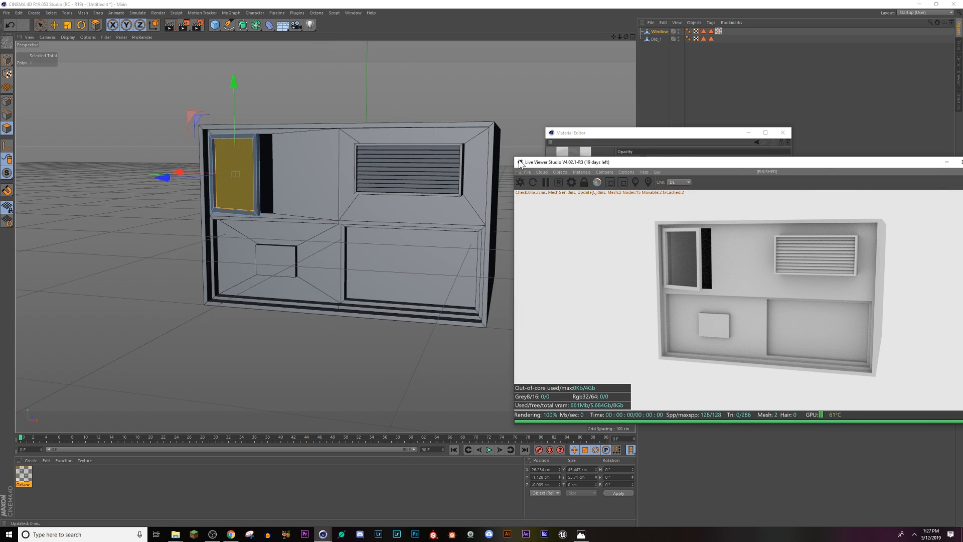
left_click_drag(511, 155, 515, 190)
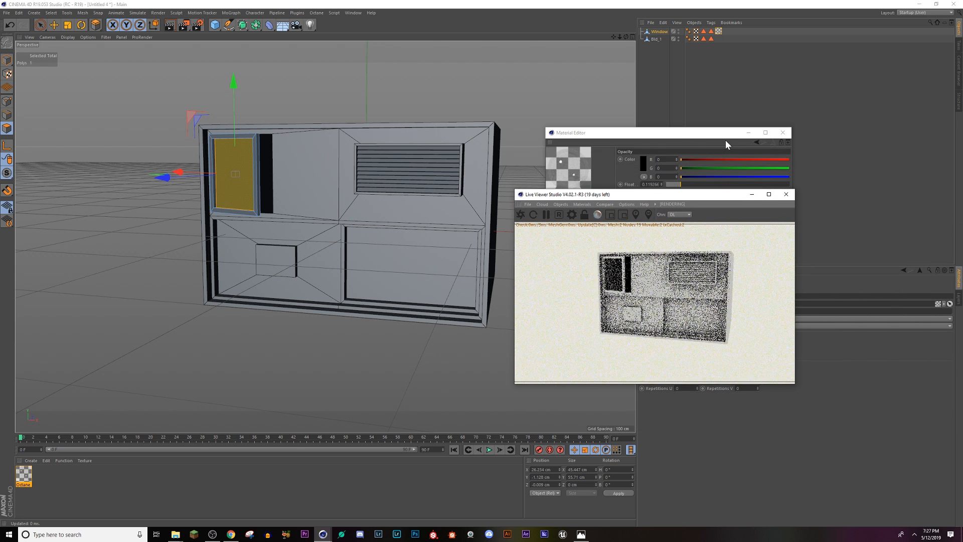
left_click_drag(726, 144, 282, 155)
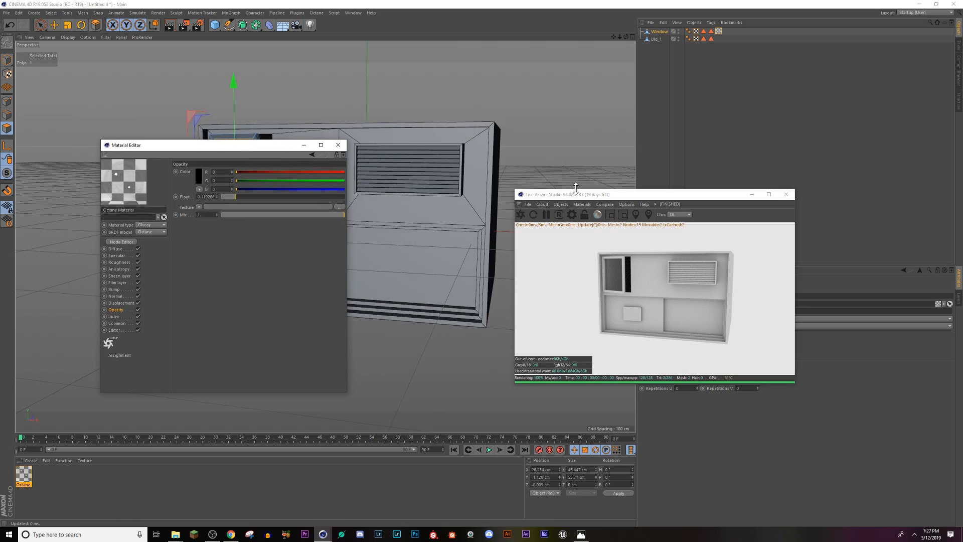
left_click_drag(208, 149, 343, 287)
Step: Examine the transparent window glass in the live render from close up and from farther back
scroll(224, 176, "up", 9)
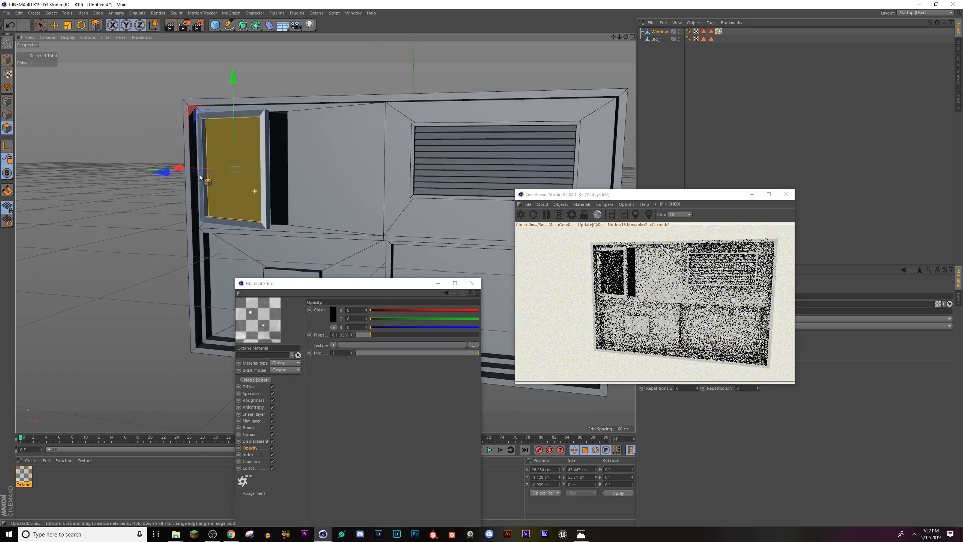
scroll(232, 182, "up", 2)
mouse_move(240, 185)
left_mouse_down("alt")
mouse_move(356, 191)
mouse_move(239, 179)
left_mouse_up("alt")
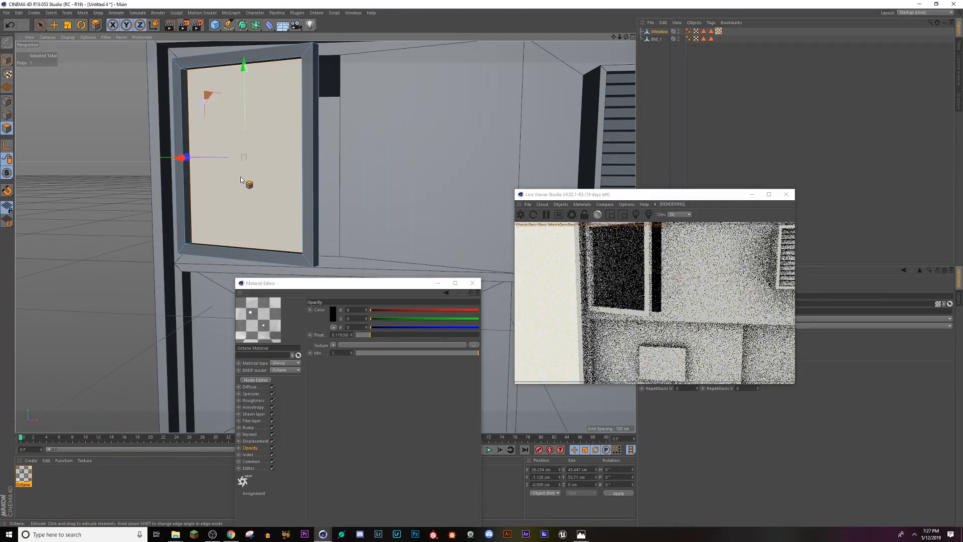
scroll(447, 204, "down", 2)
scroll(447, 204, "down", 3)
middle_click_drag(475, 241, 387, 187, "alt")
scroll(387, 187, "down", 2)
scroll(351, 190, "down", 2)
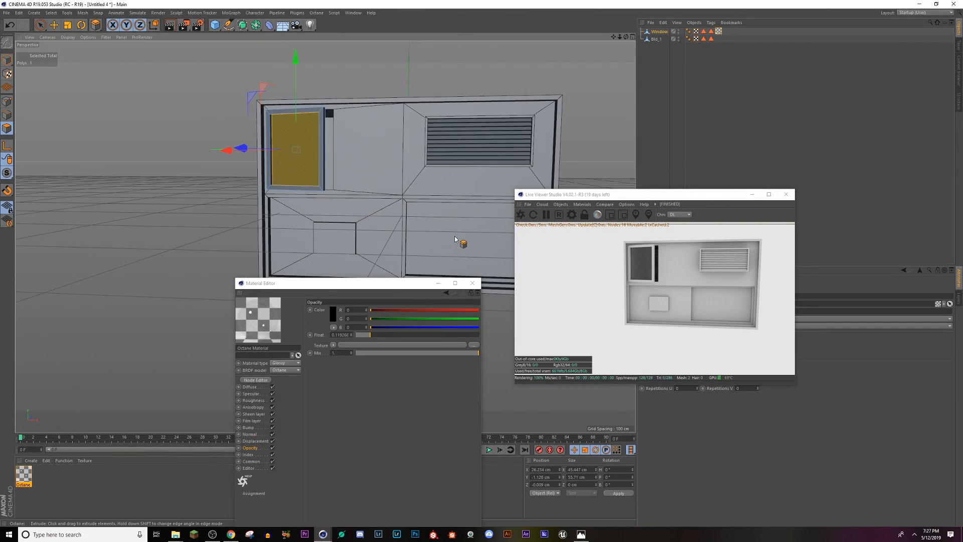
left_click_drag(458, 243, 429, 236, "alt")
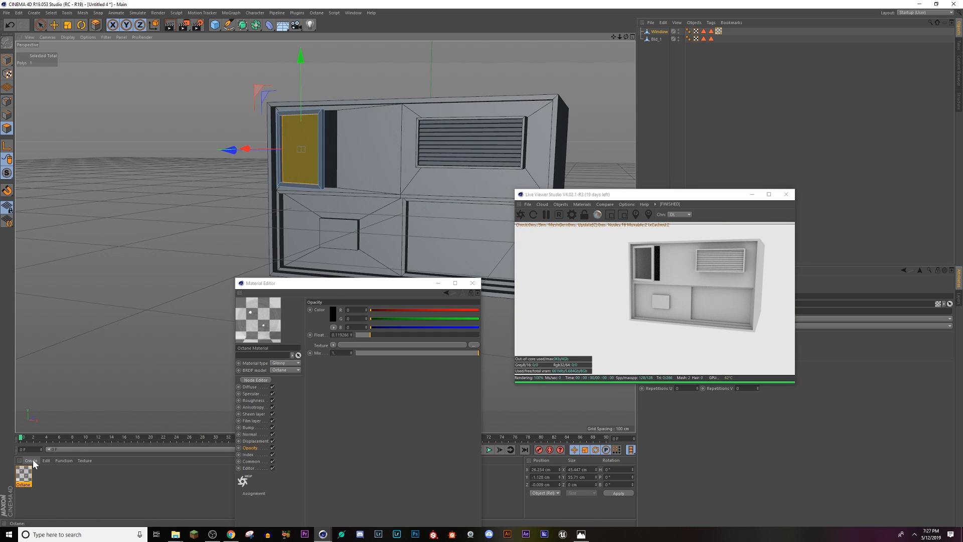
Step: Deselect the Window object's glass polygons and close the Material Editor
key("ctrl+shift+a")
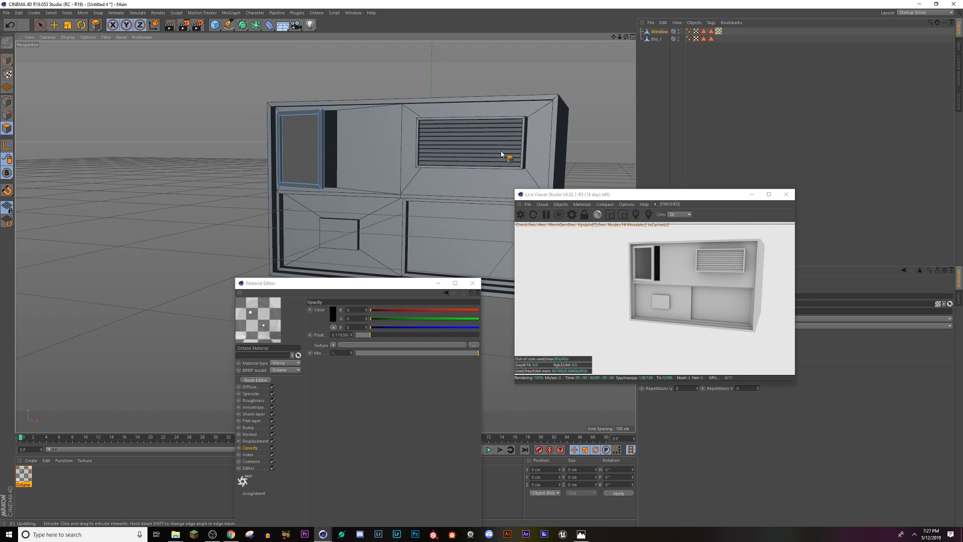
left_click_drag(510, 147, 498, 158, "alt")
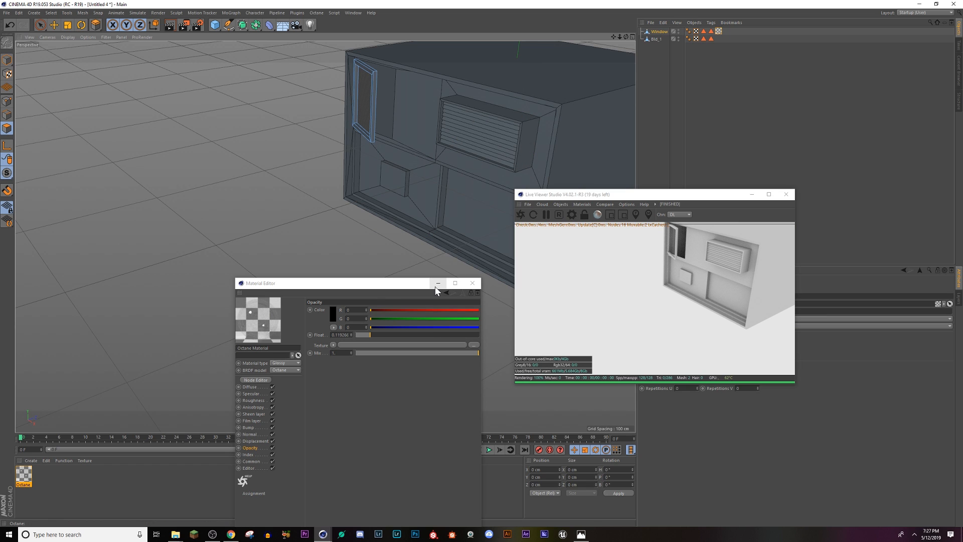
left_click(472, 283)
left_click_drag(516, 128, 420, 200, "alt")
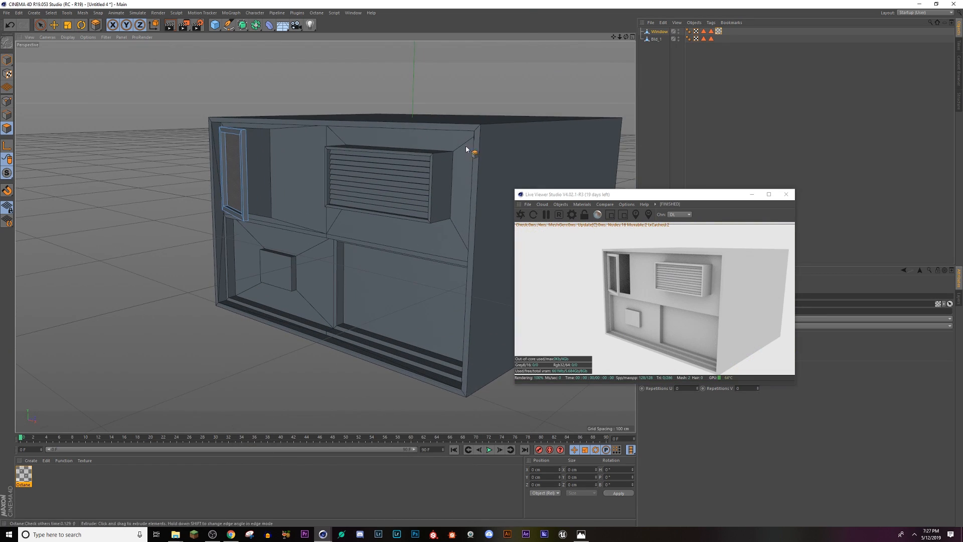
Step: On Bld_1, loop-select the outer sides, front frame and inner rim of the slatted AC box
left_click(666, 37)
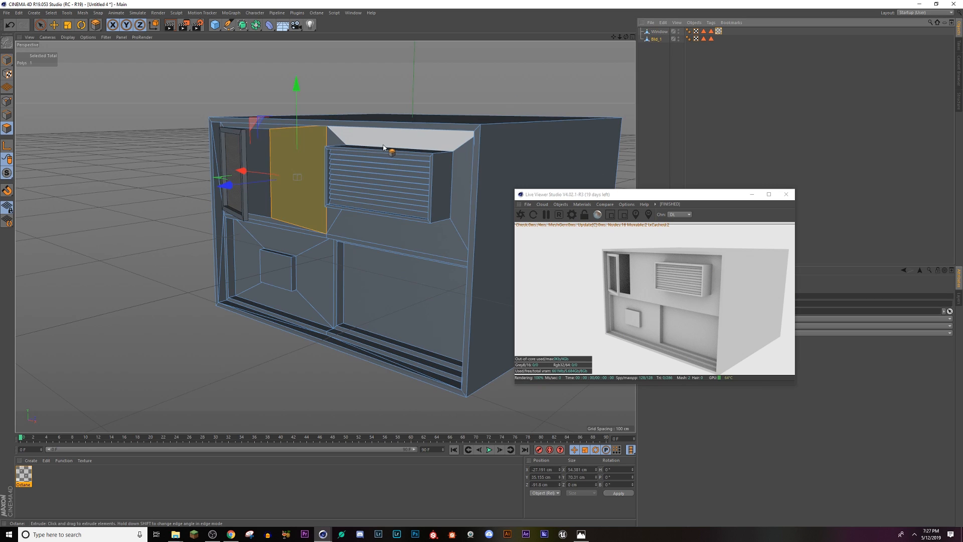
key("u")
key("l")
left_click(442, 153)
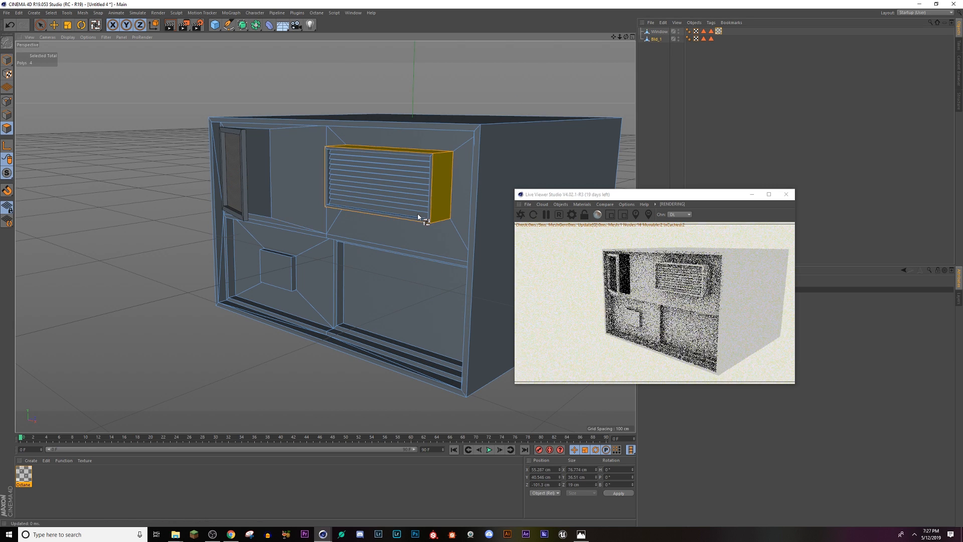
scroll(345, 204, "up", 5)
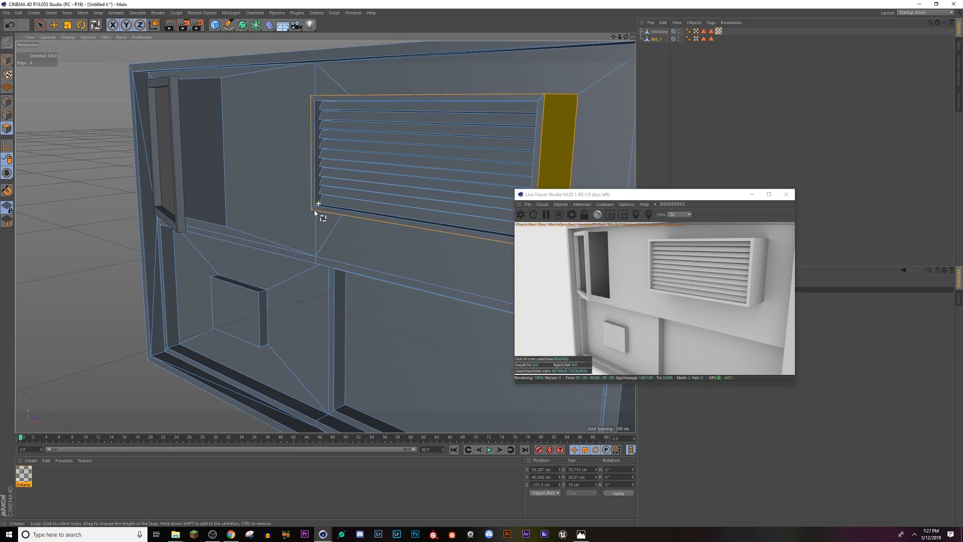
left_click(314, 210, "shift")
scroll(314, 208, "up", 3)
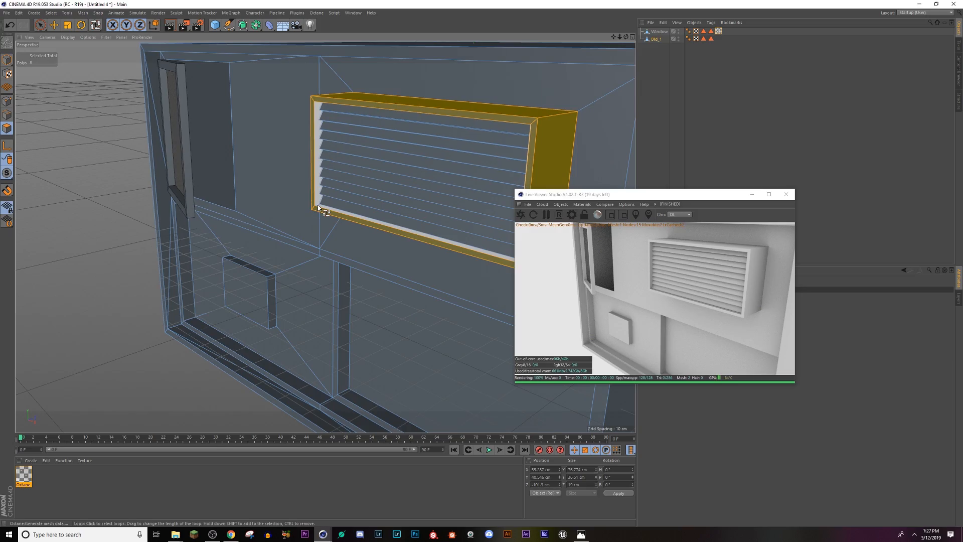
left_click(317, 205, "shift")
left_click_drag(387, 201, 420, 165, "alt")
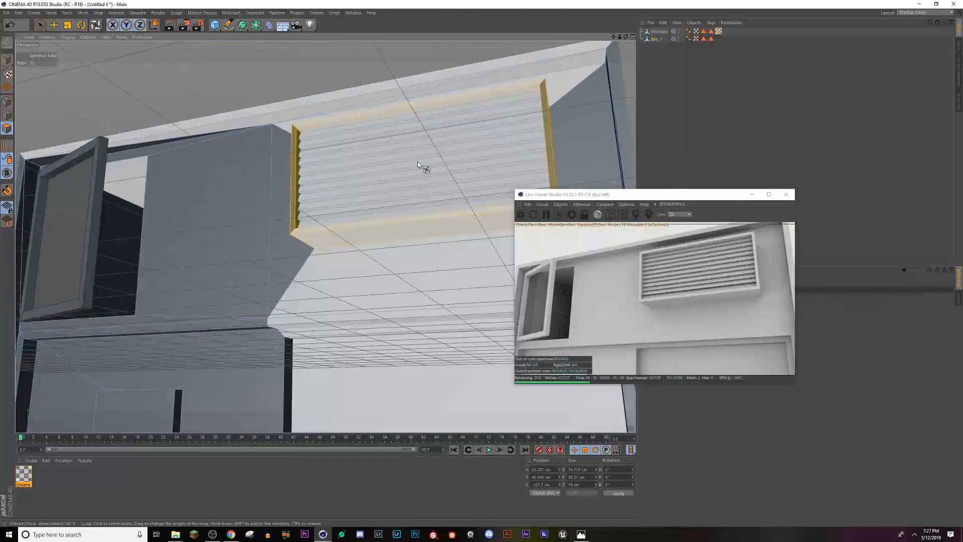
middle_click_drag(375, 204, 324, 236, "alt")
left_click_drag(324, 236, 333, 212, "alt")
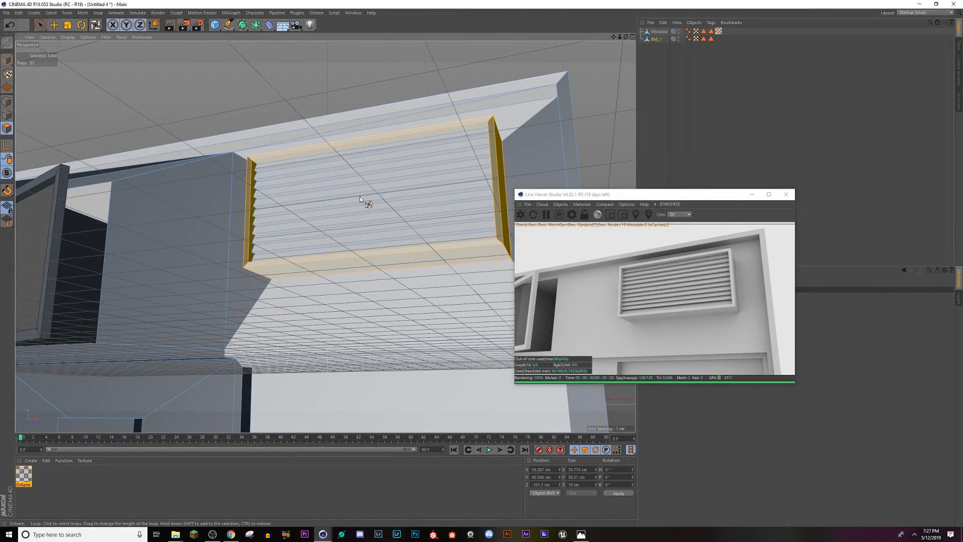
Step: Add all the slats inside the AC box frame to the polygon selection with Live Selection
left_click(54, 26)
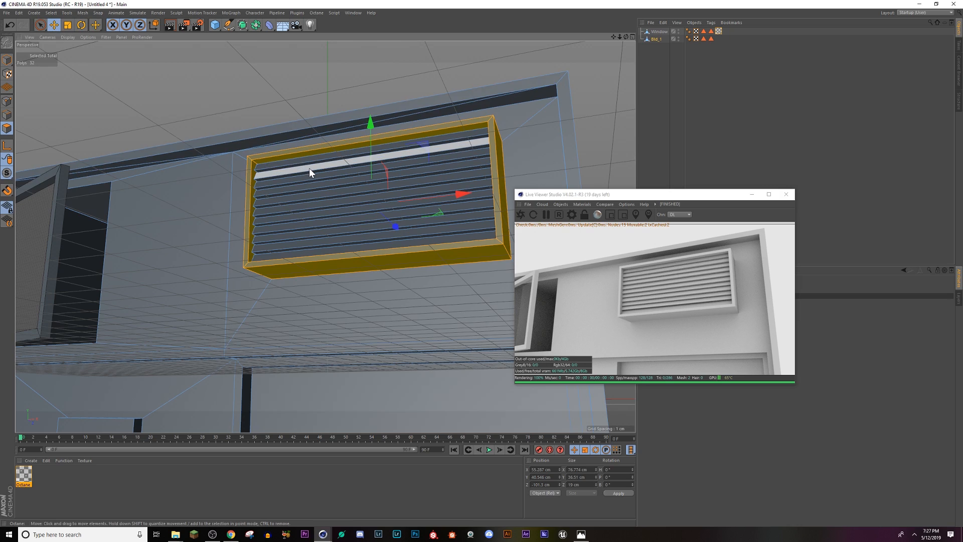
scroll(309, 168, "up", 2)
left_click(40, 25)
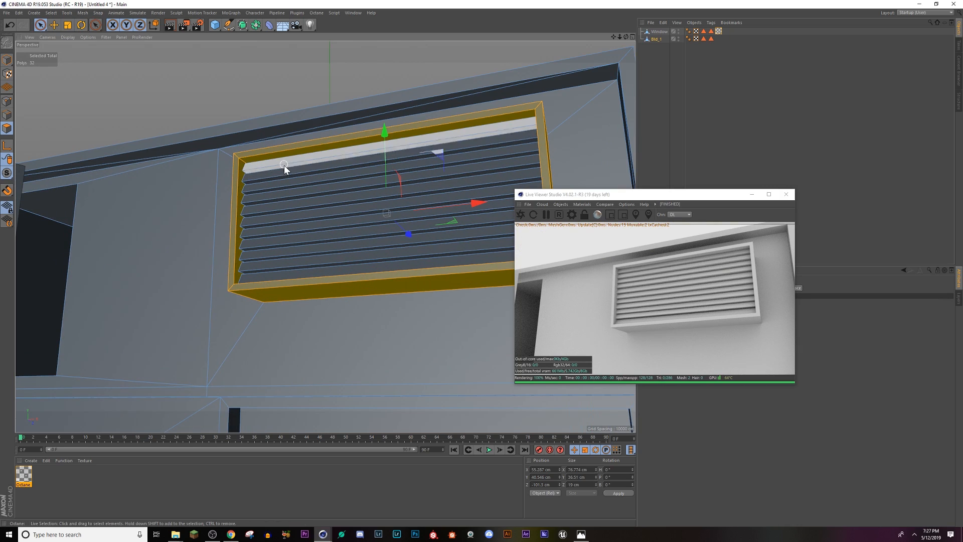
mouse_move(284, 165)
left_mouse_down("shift")
mouse_move(303, 270)
mouse_move(275, 261)
mouse_move(432, 280)
mouse_move(350, 281)
mouse_move(296, 307)
mouse_move(441, 241)
left_mouse_up("shift")
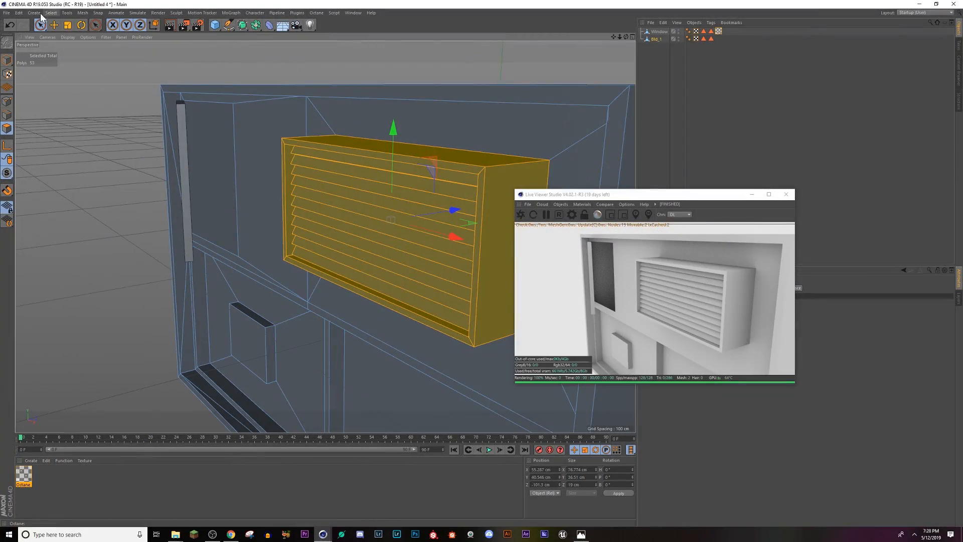
Step: Store the selected AC box polygons as a polygon selection named AC
left_click(51, 13)
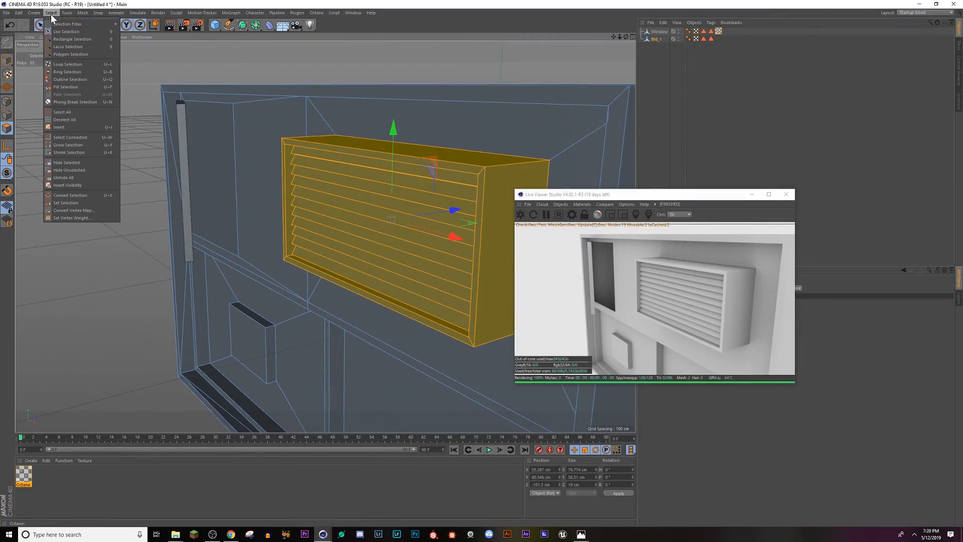
left_click(72, 203)
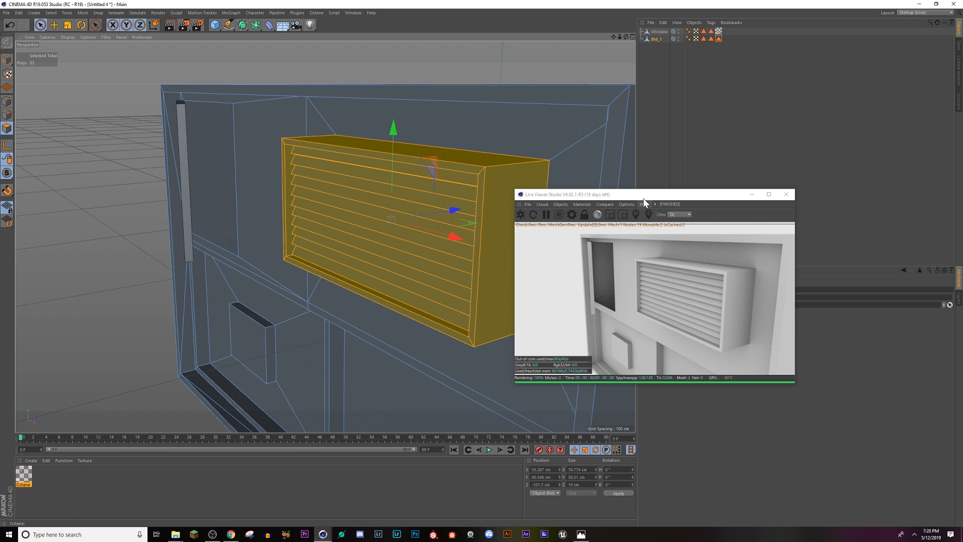
left_click_drag(643, 197, 299, 109)
left_click_drag(711, 298, 522, 284)
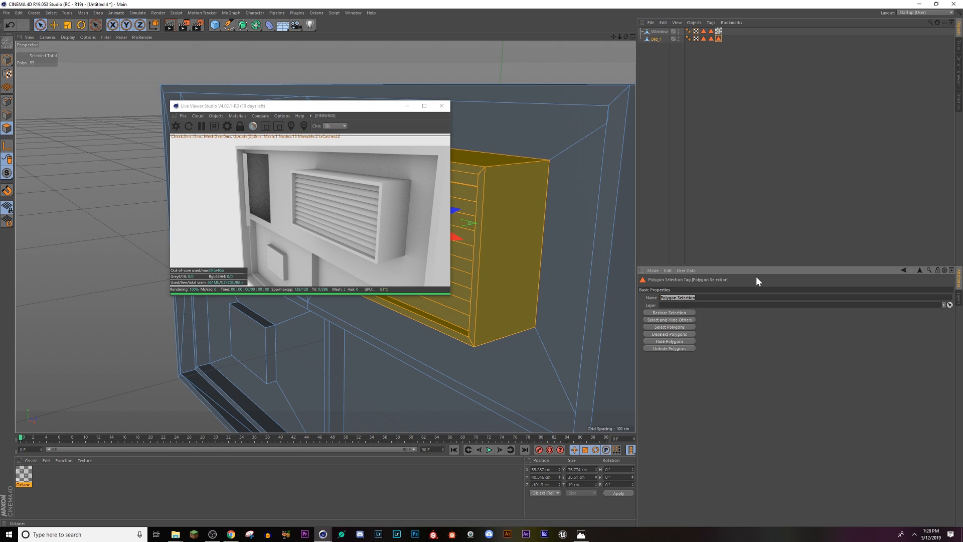
type("AC")
key("Return")
Step: Delete the leftover Glass and Window_Frame selection tags from Bld_1, keeping its AC selection tag, and reselect Bld_1
left_click_drag(350, 108, 567, 142)
left_click(742, 74)
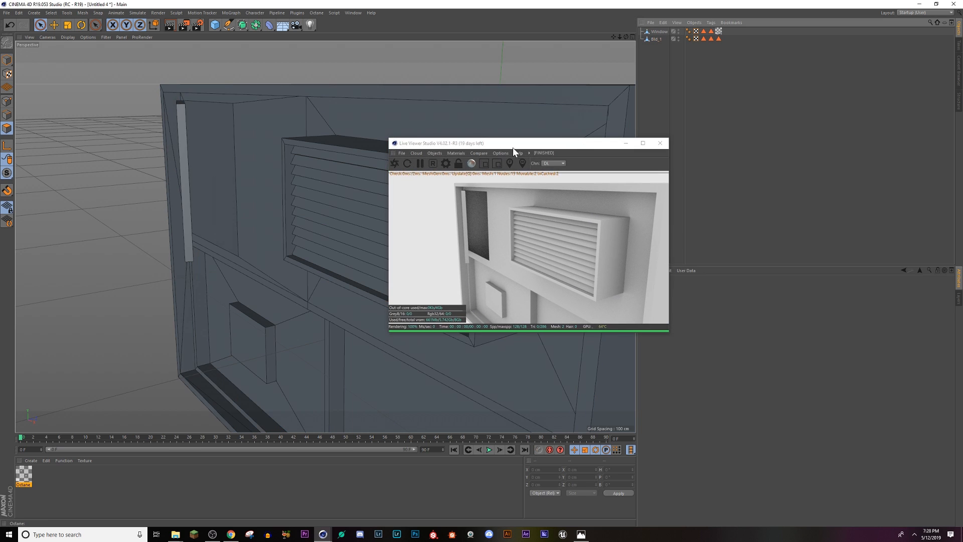
left_click_drag(502, 149, 776, 244)
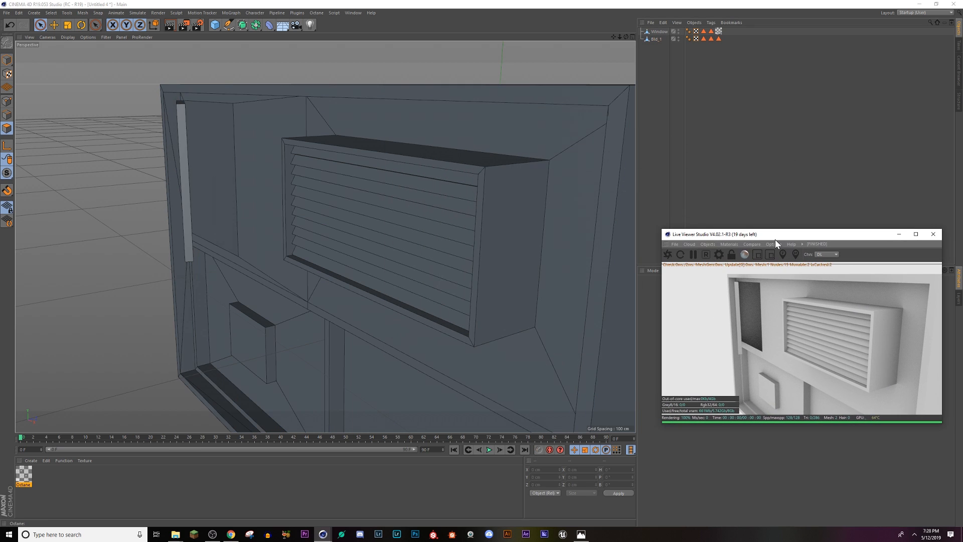
left_click(711, 32)
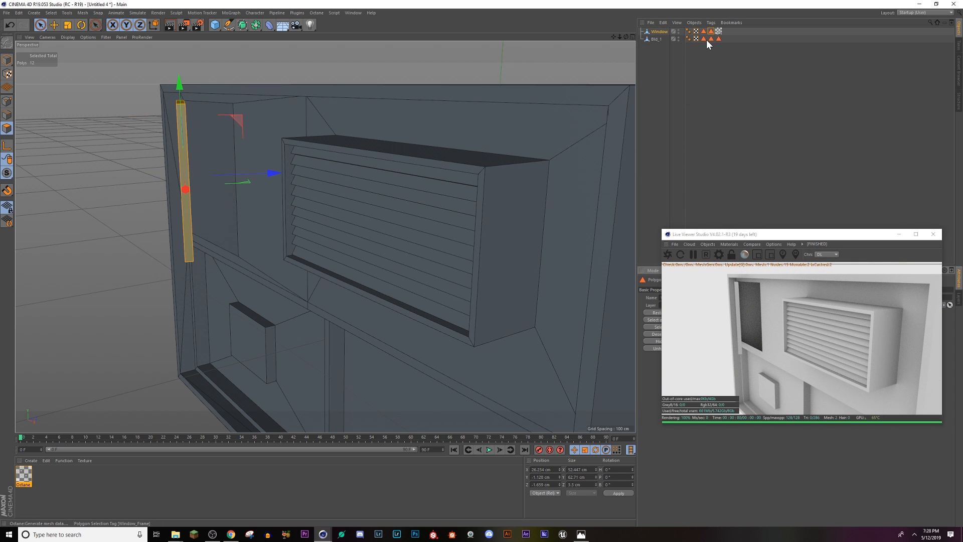
left_click(718, 39)
left_click(711, 38)
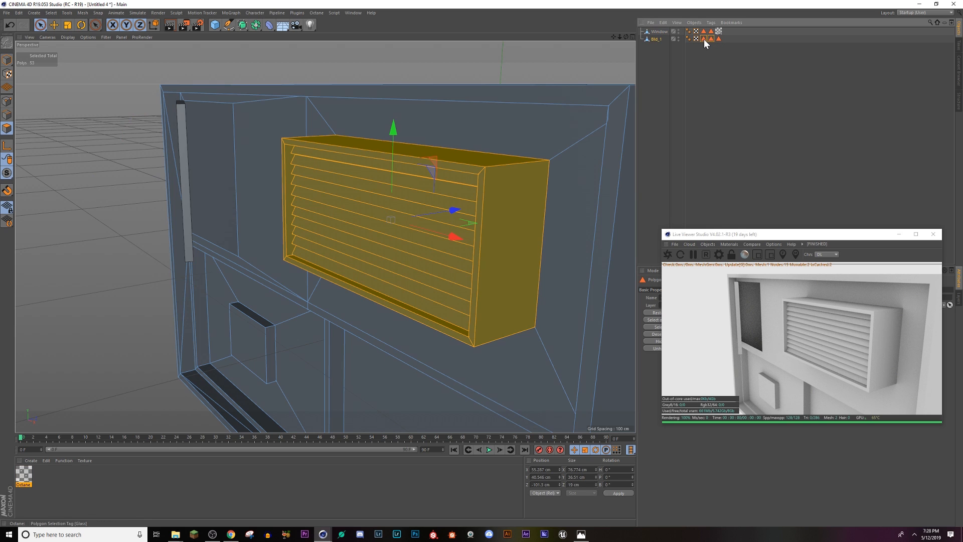
key("Delete")
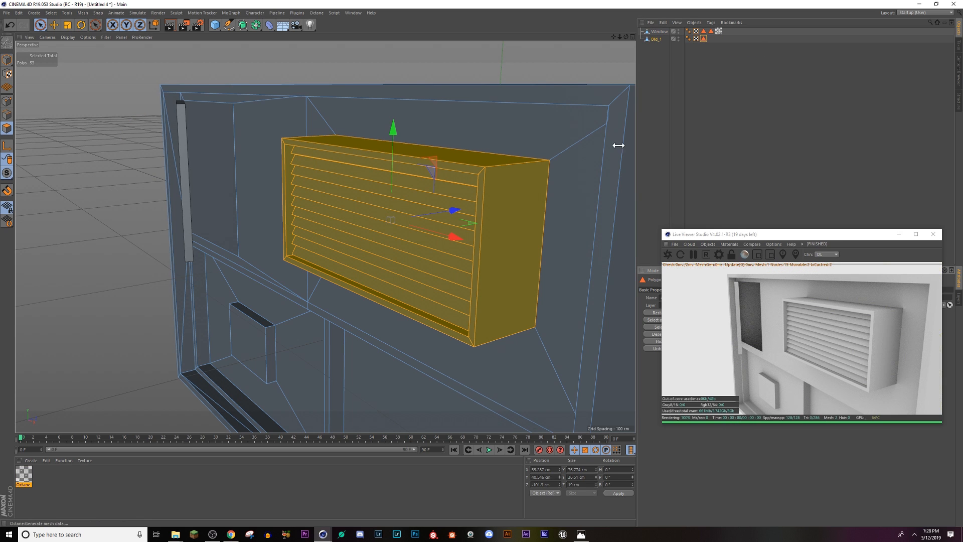
left_click(698, 98)
left_click(658, 40)
Step: Create a new Octane material for the AC box and set its material type to Metallic
scroll(437, 281, "down", 2)
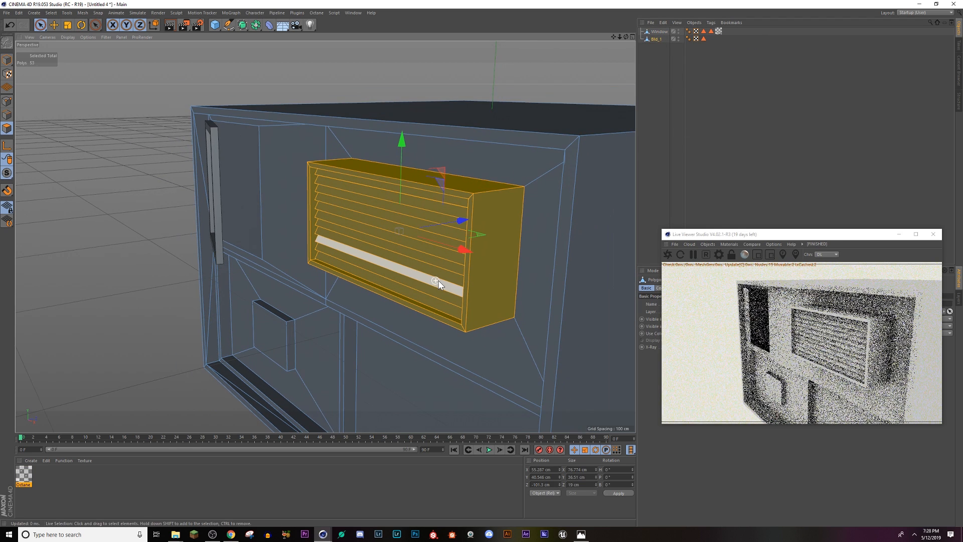
scroll(438, 281, "down", 1)
middle_click_drag(456, 318, 402, 272, "alt")
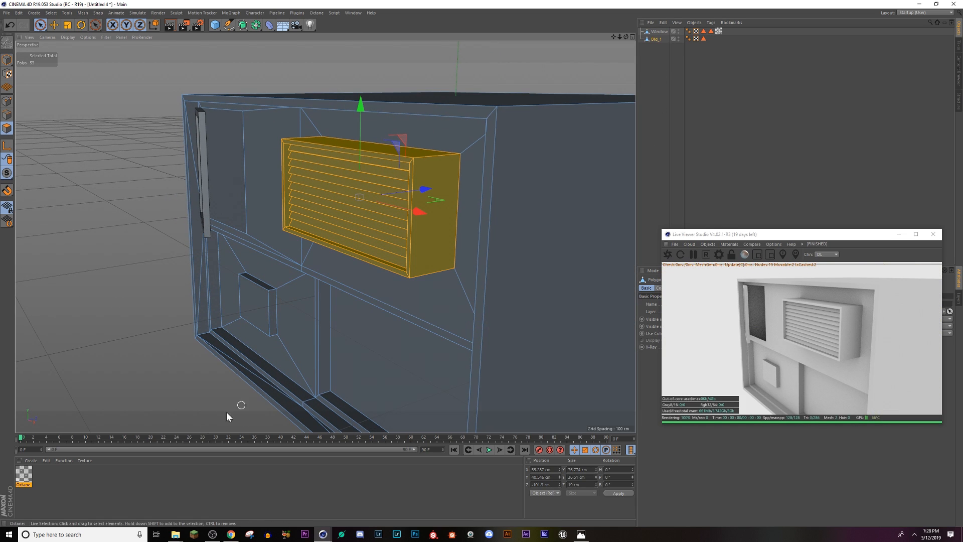
left_click(29, 461)
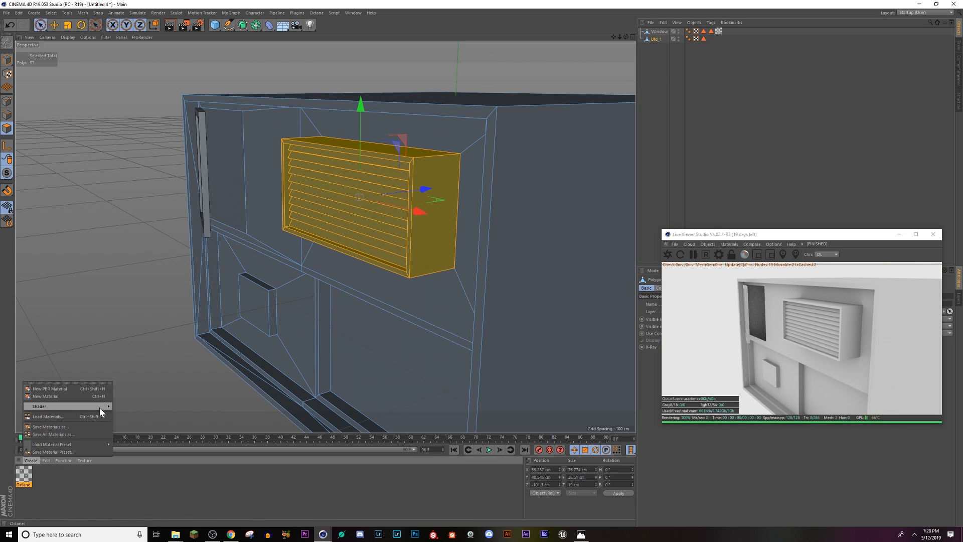
mouse_move(100, 406)
mouse_move(161, 407)
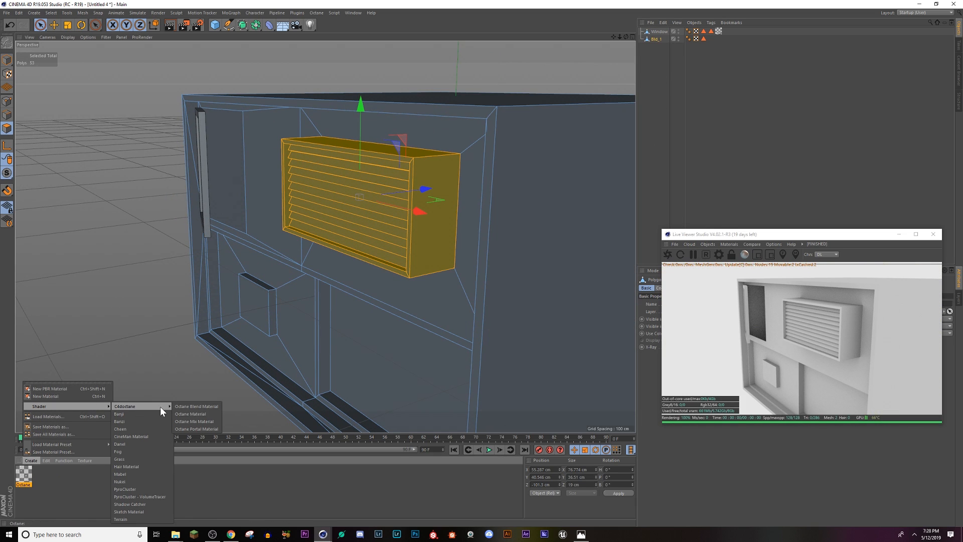
left_click(195, 416)
double_click(27, 478)
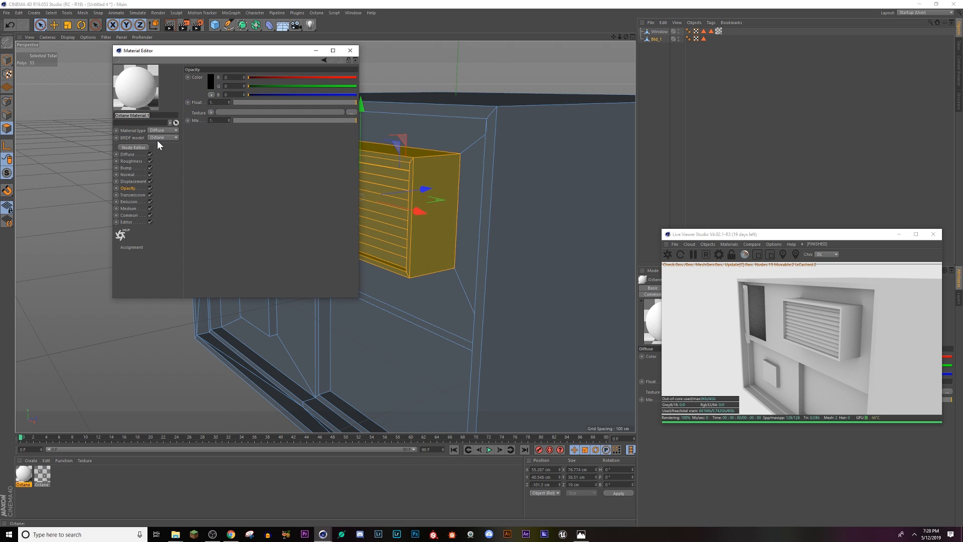
left_click(160, 133)
left_click(164, 159)
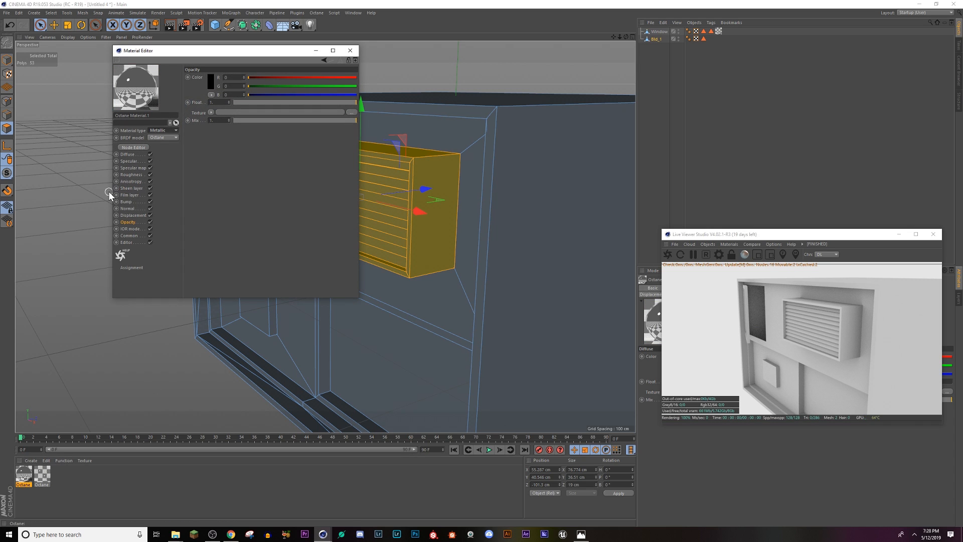
Step: Set the AC box material's Roughness float to about 0.24 and its Specular float to about 0.26, and close the Material Editor
left_click(133, 173)
left_click_drag(239, 101, 262, 103)
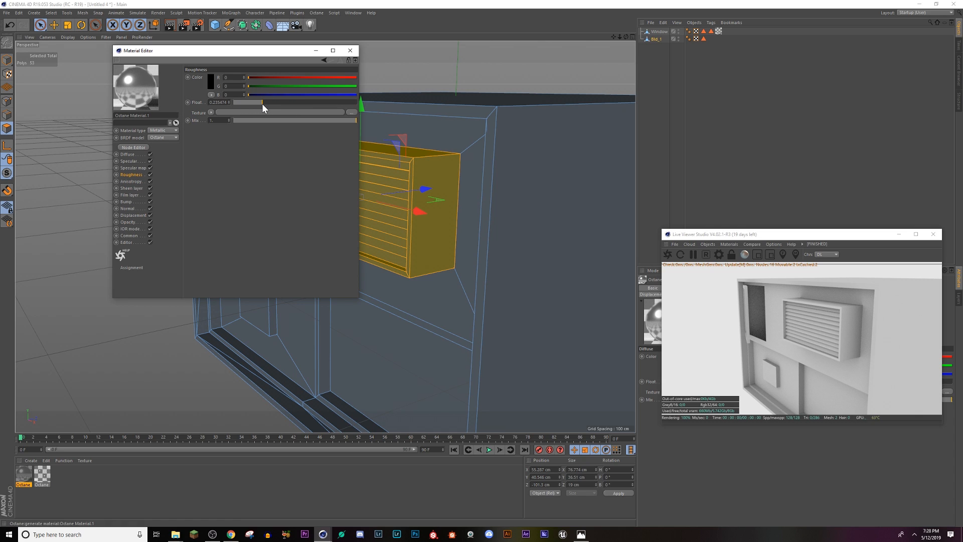
left_click(127, 161)
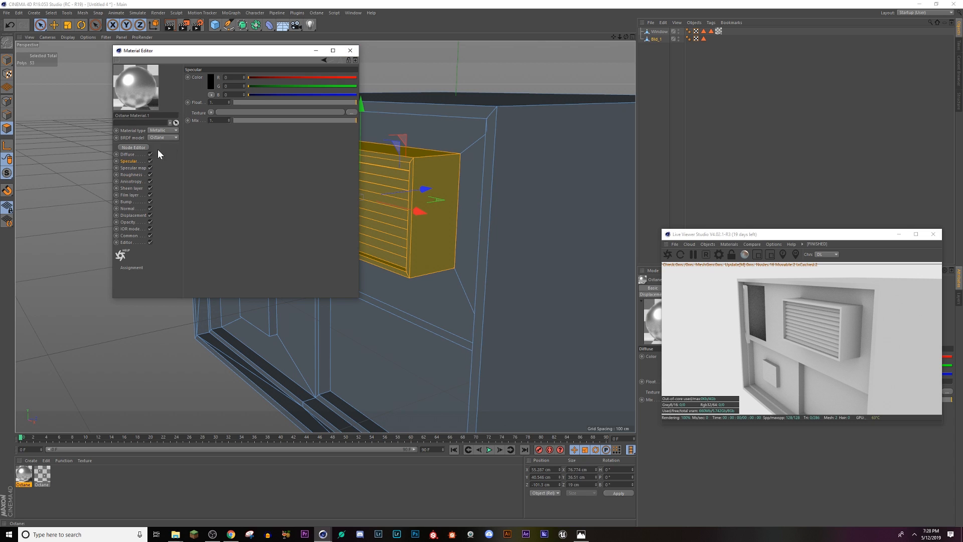
left_click_drag(253, 100, 268, 102)
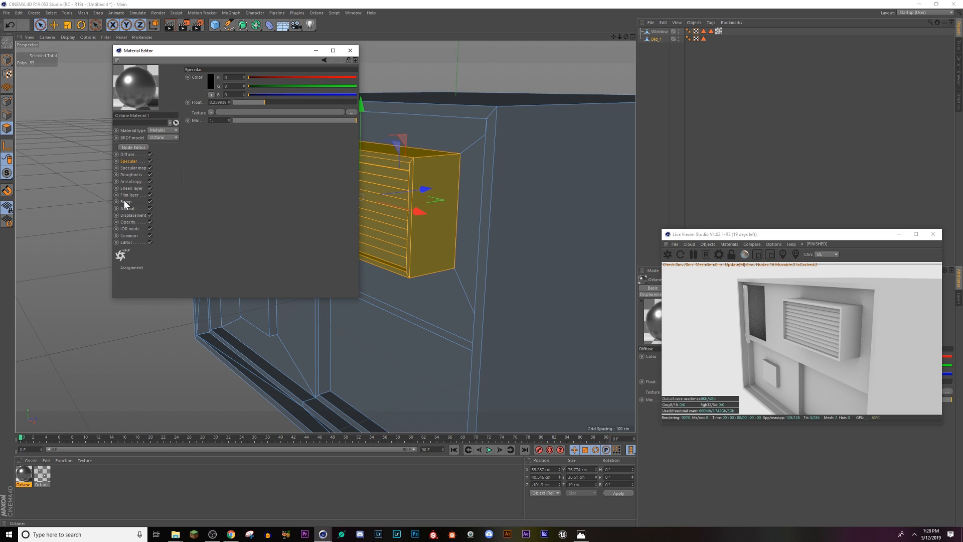
left_click(350, 51)
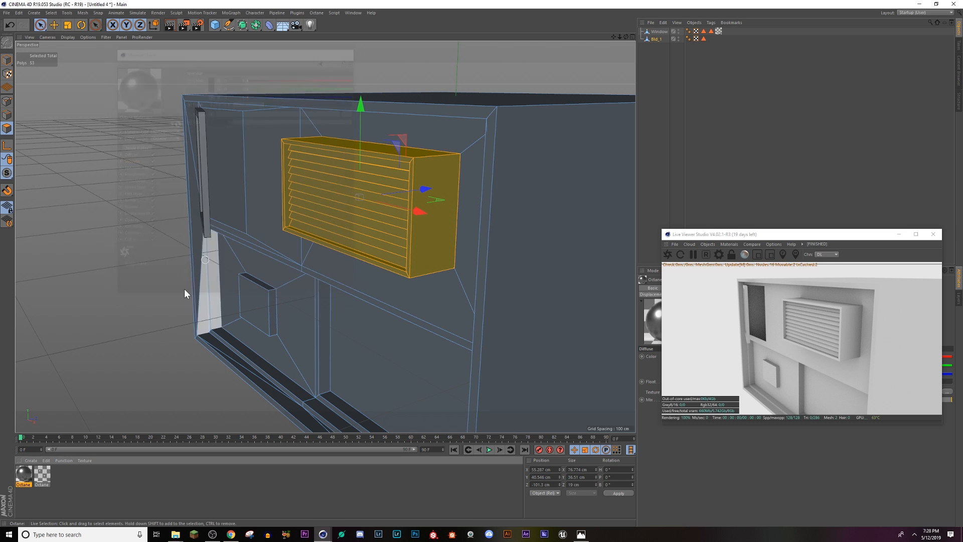
Step: Apply the metallic material to the selected AC box polygons on Bld_1 and inspect it from several angles
left_click_drag(489, 192, 502, 215)
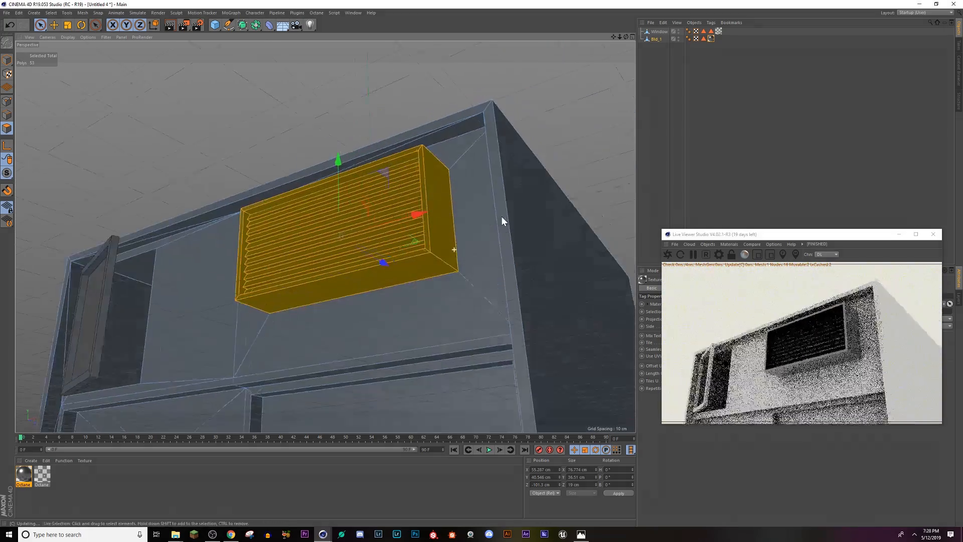
left_click_drag(404, 219, 349, 321, "alt")
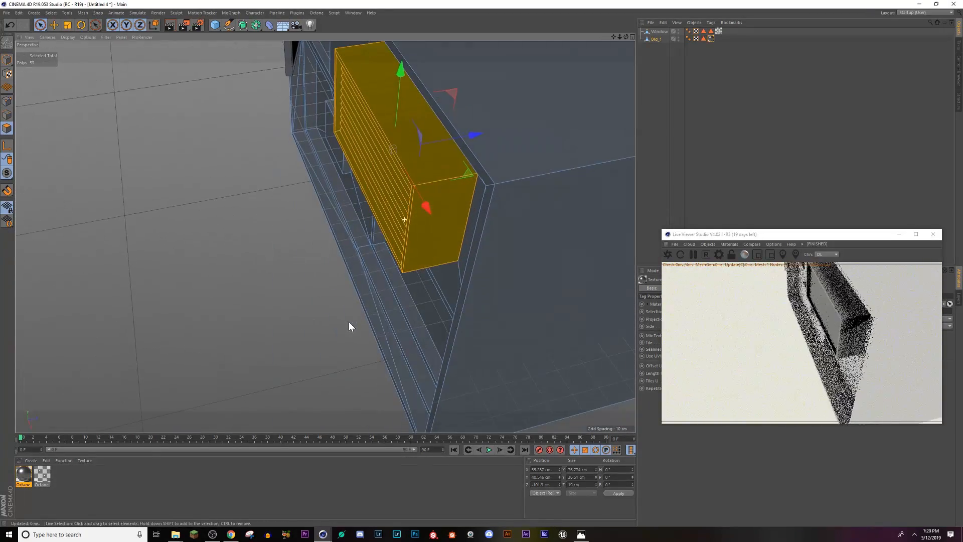
right_click_drag(400, 210, 428, 205, "alt")
left_click_drag(428, 206, 326, 278, "alt")
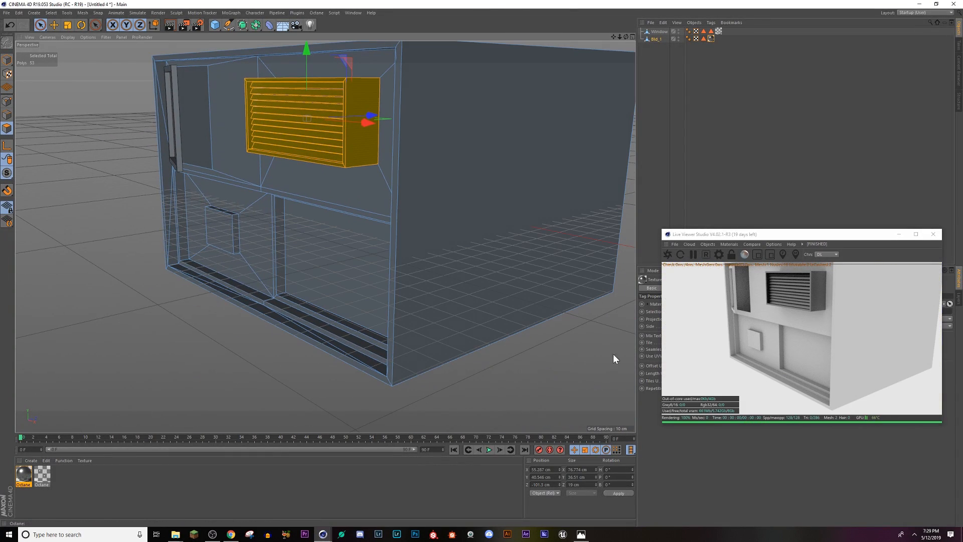
Step: Create another new Octane material for the building
left_click(30, 461)
mouse_move(83, 405)
mouse_move(136, 407)
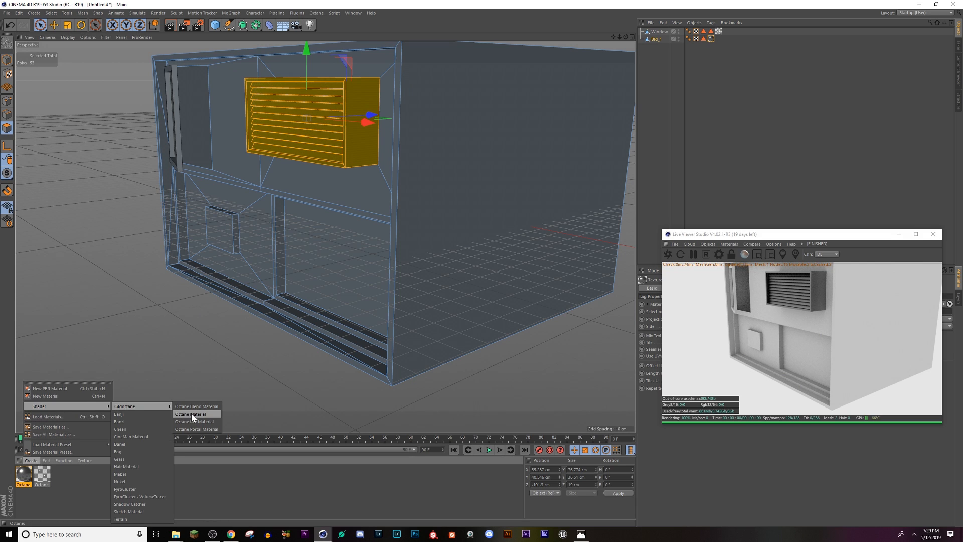
left_click(191, 413)
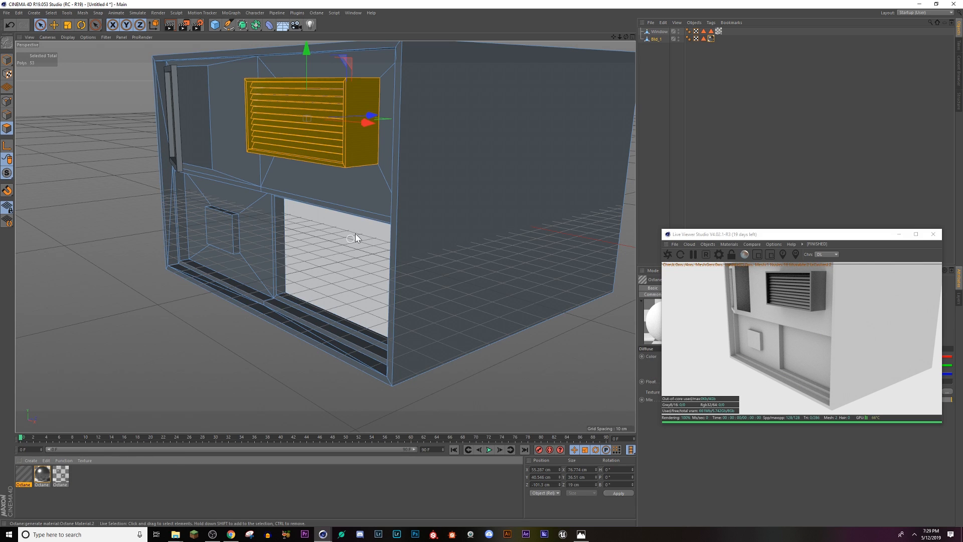
Step: Select the front and side polygons of the small box on Bld_1's lower wall panel, using Loop Selection for the sides
left_click_drag(238, 248, 283, 245, "alt")
left_click(216, 243)
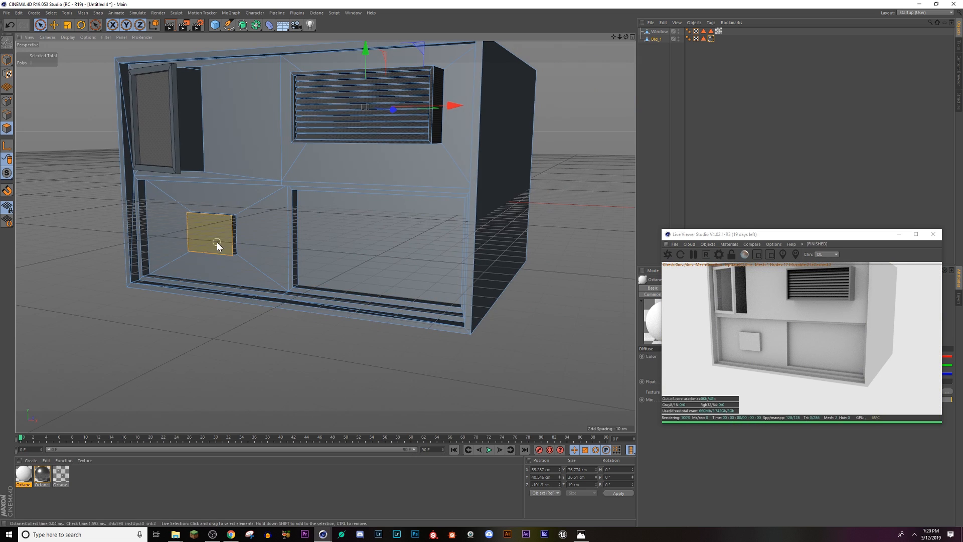
key("u")
key("l")
left_click_drag(230, 220, 221, 243, "alt")
scroll(222, 243, "up", 3)
left_click(234, 215, "shift")
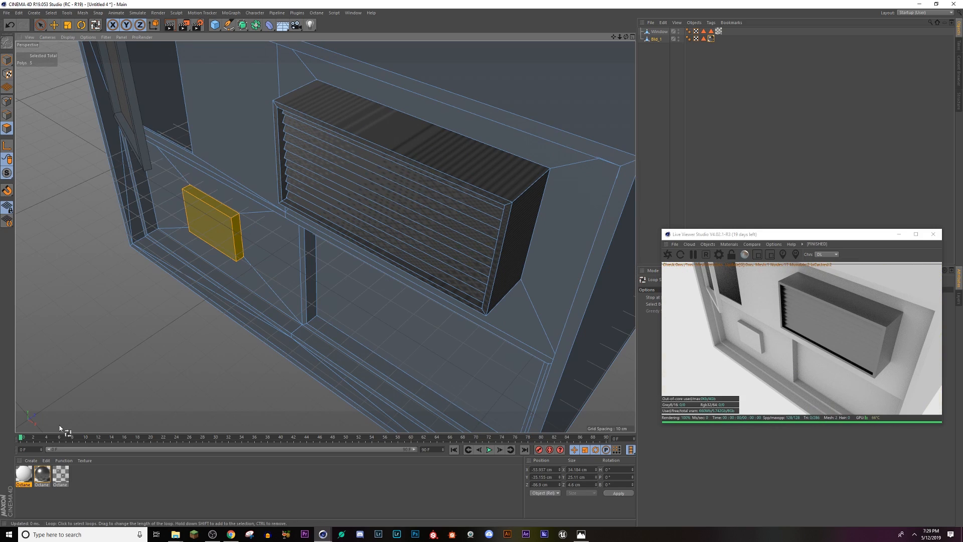
Step: Apply the metallic AC material to the selected small box polygons and deselect Bld_1
left_click_drag(42, 477, 214, 229)
left_click(728, 64)
scroll(296, 251, "down", 10)
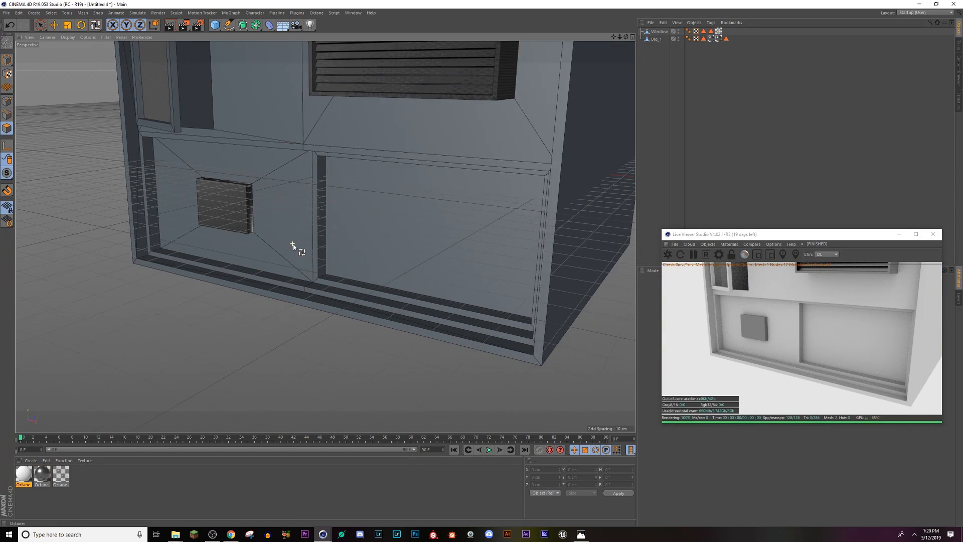
middle_click_drag(329, 281, 323, 270, "alt")
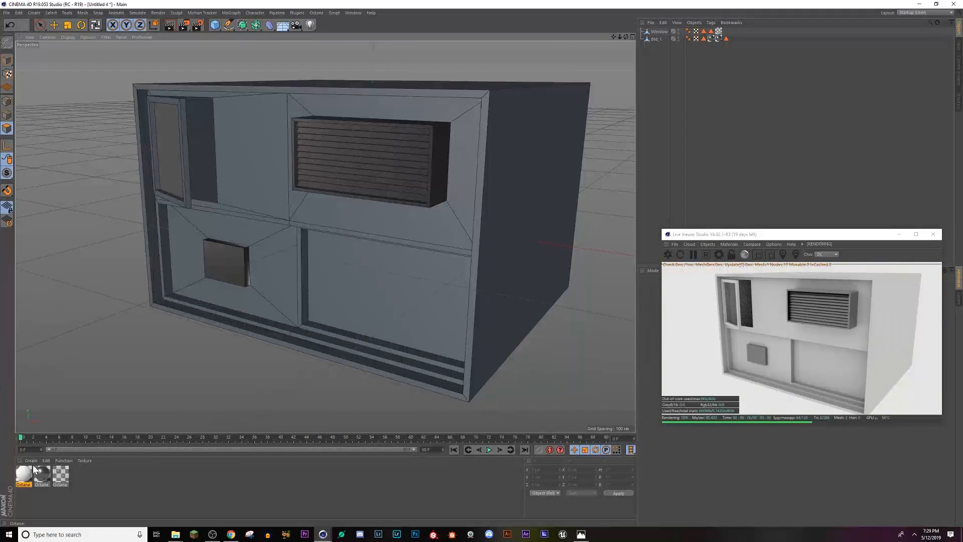
Step: Set the new white Octane material's type to Glossy and open its Node Editor
double_click(24, 474)
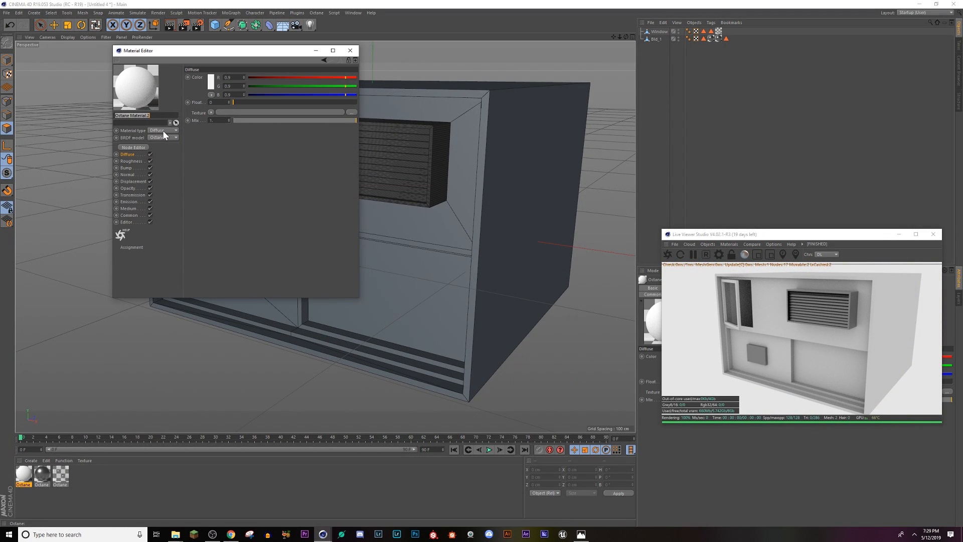
left_click(163, 130)
left_click(140, 148)
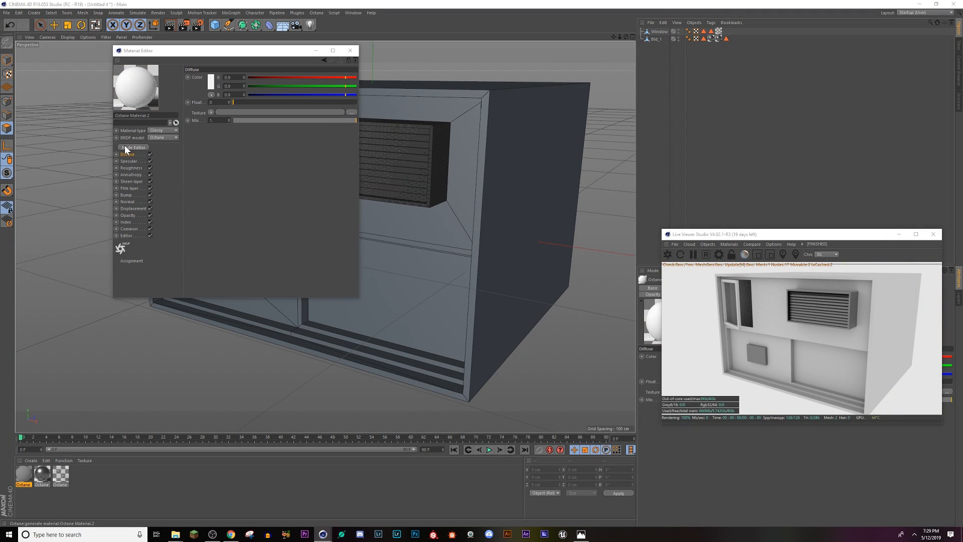
Step: Connect an Image texture node to the glossy material's Roughness input, raise the texture's power and arrange the nodes
left_click_drag(175, 219, 277, 284)
left_click(224, 280)
scroll(353, 294, "down", 2)
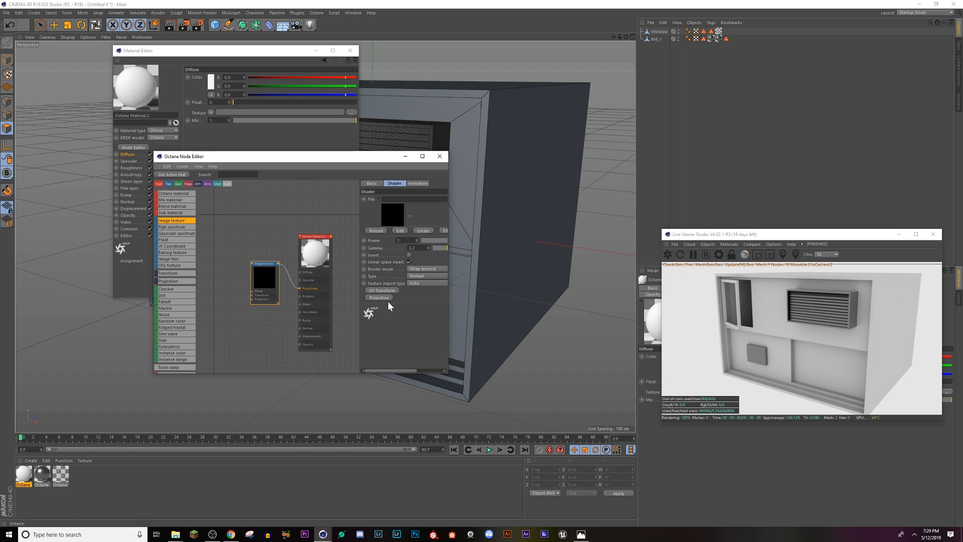
middle_click_drag(313, 295, 281, 292)
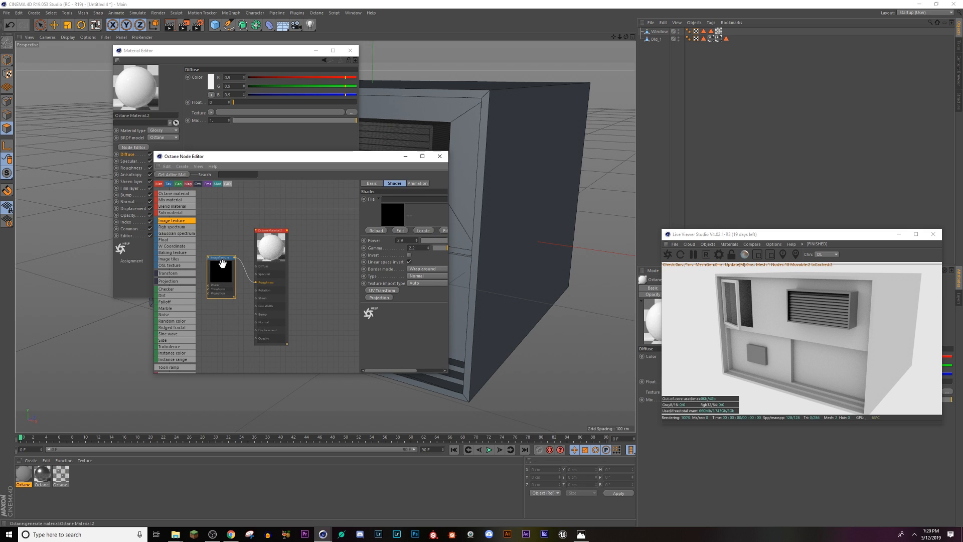
left_click_drag(221, 258, 219, 226)
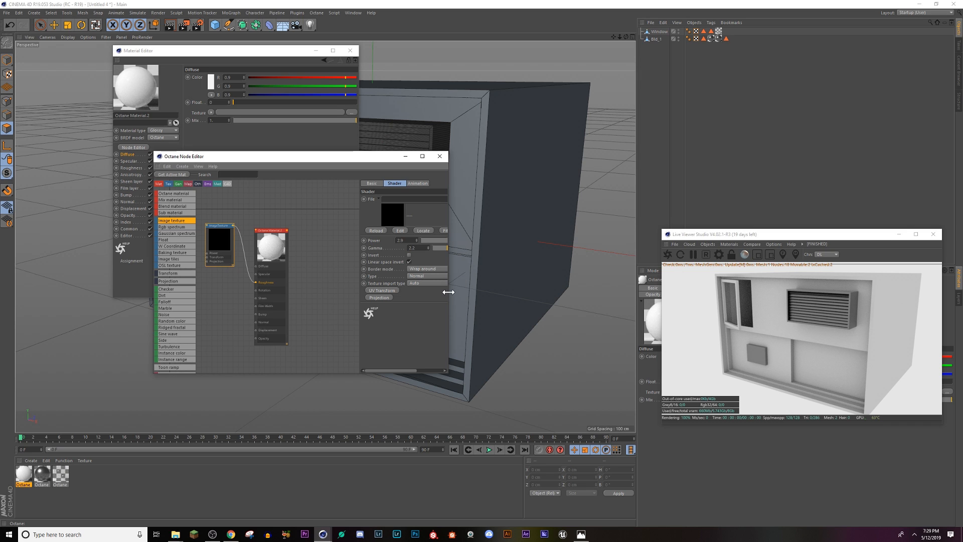
Step: Widen the Node Editor and load Texture_Roughness from the Resources folder into the roughness node without copying it to the project
left_click_drag(448, 293, 638, 297)
left_click_drag(493, 341, 396, 341)
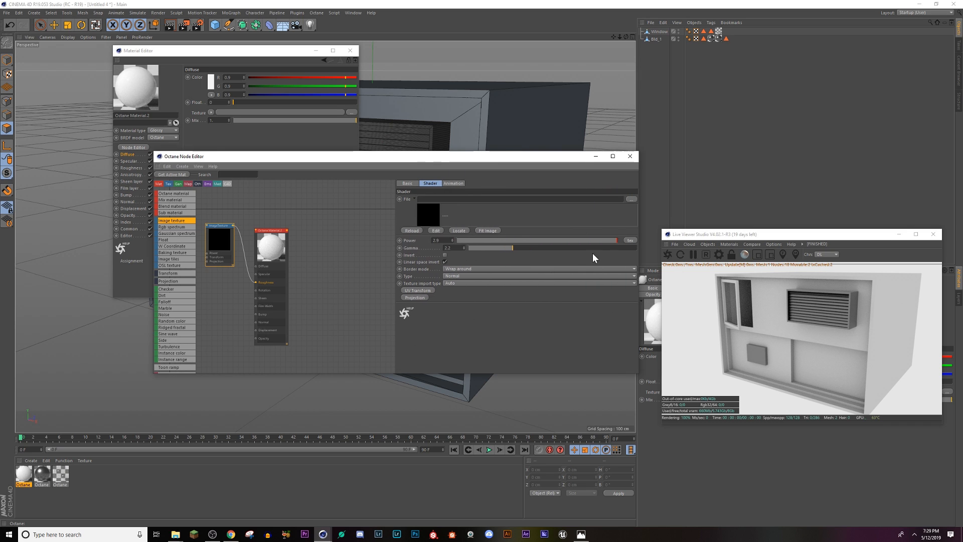
left_click(631, 200)
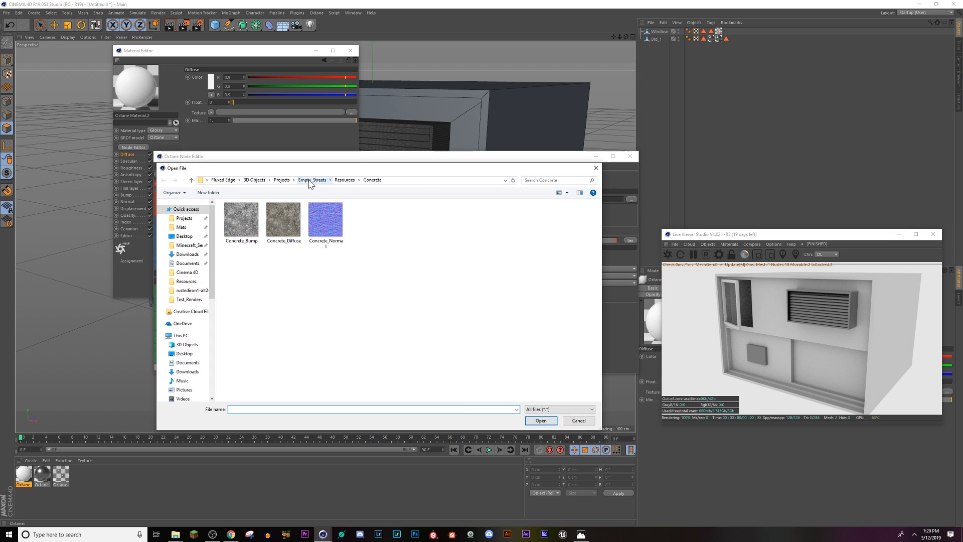
left_click(310, 180)
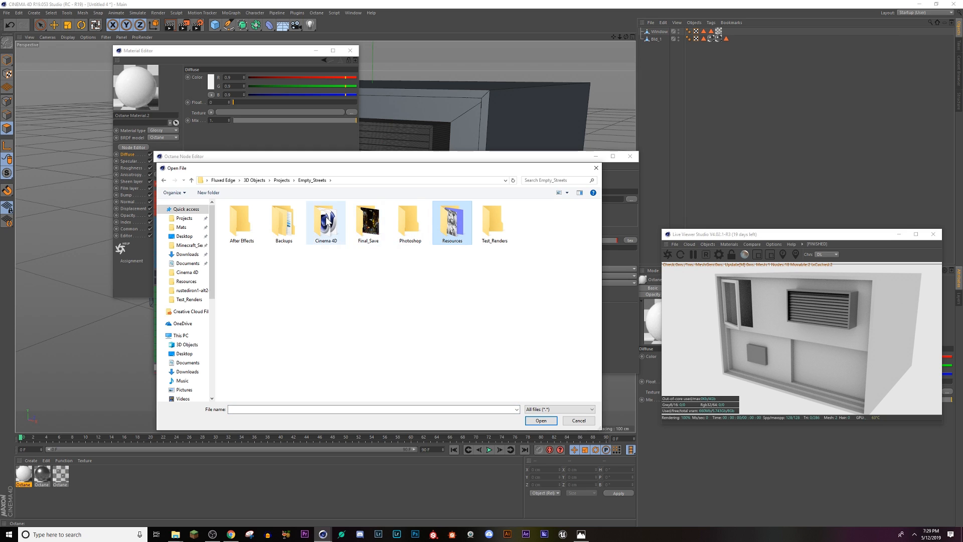
double_click(468, 239)
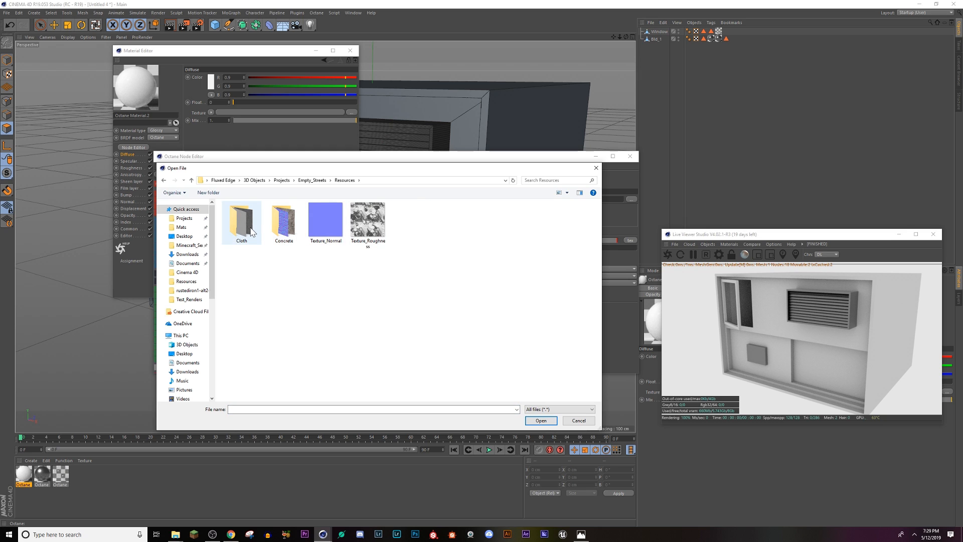
double_click(365, 235)
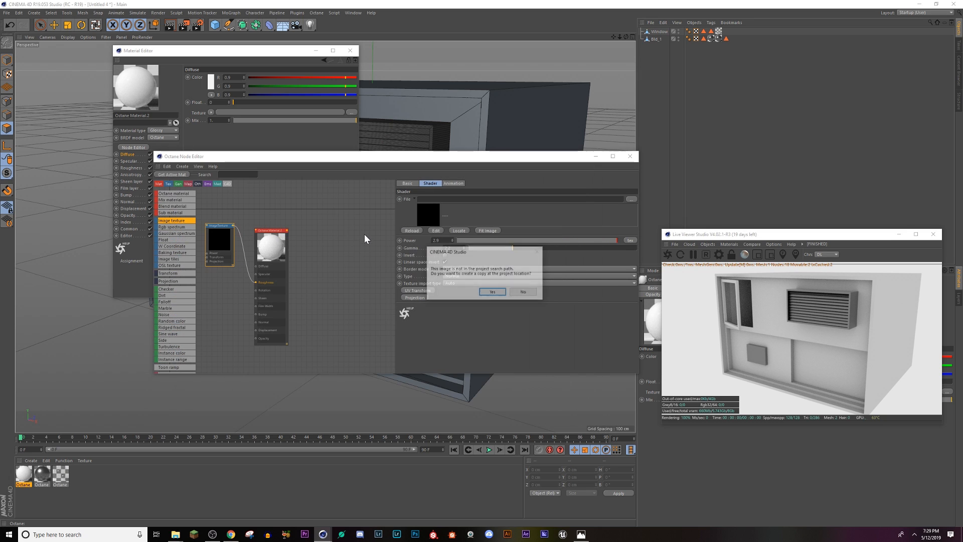
left_click(524, 292)
Step: Connect a second Image texture node to the Normal input and load Texture_Normal into it without copying it to the project
left_click_drag(171, 220, 213, 326)
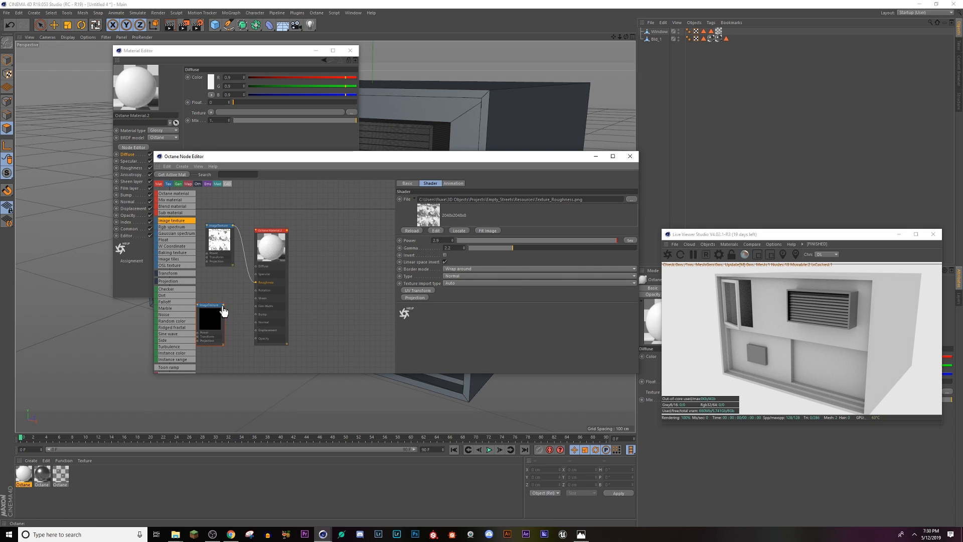
left_click_drag(256, 328, 217, 296)
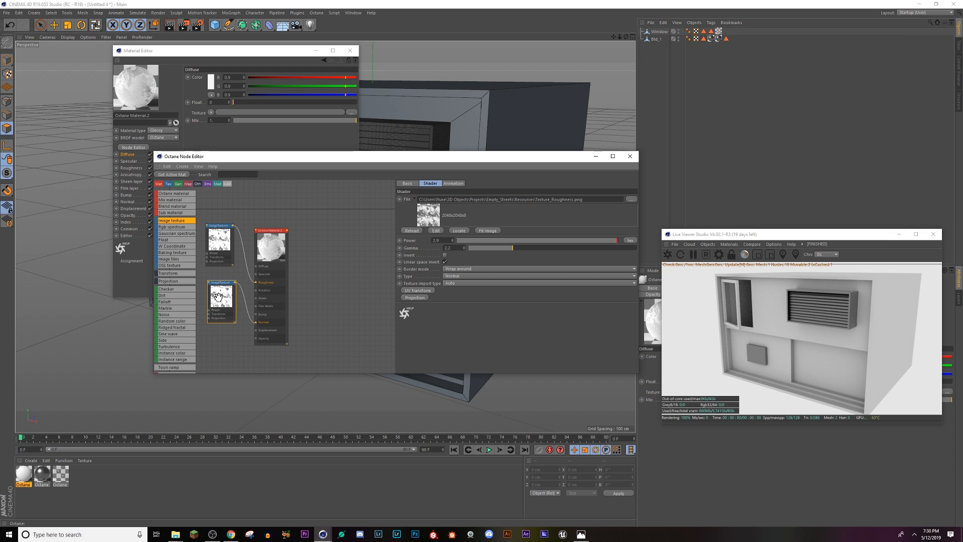
left_click(631, 199)
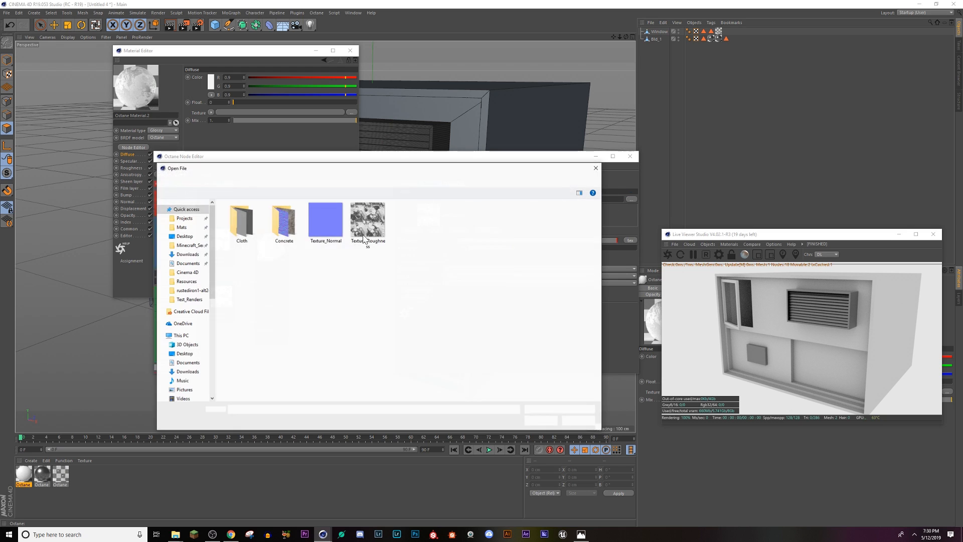
double_click(326, 221)
left_click(527, 293)
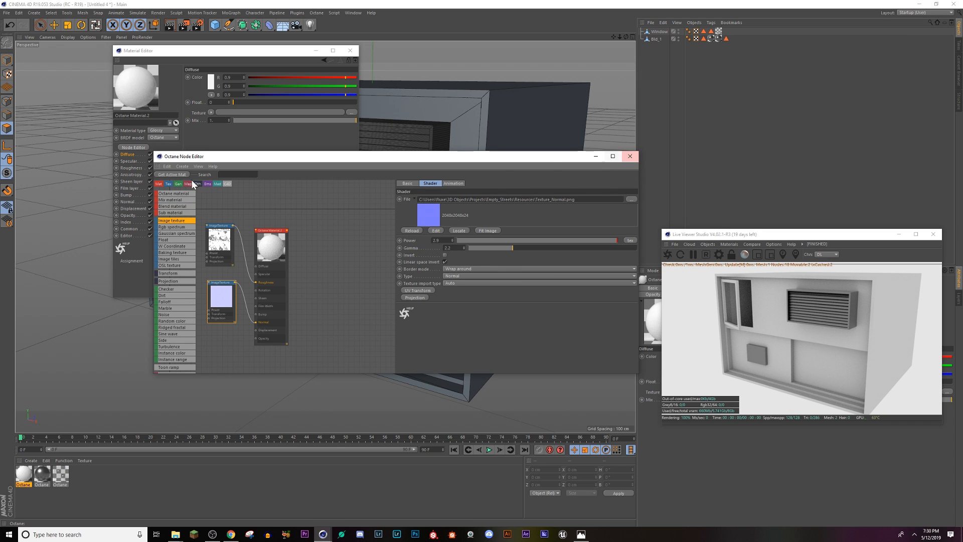
Step: Set the glossy material's Diffuse colour to a dark grey of about 0.02 per channel and close the Material Editor
left_click(129, 153)
left_click(212, 84)
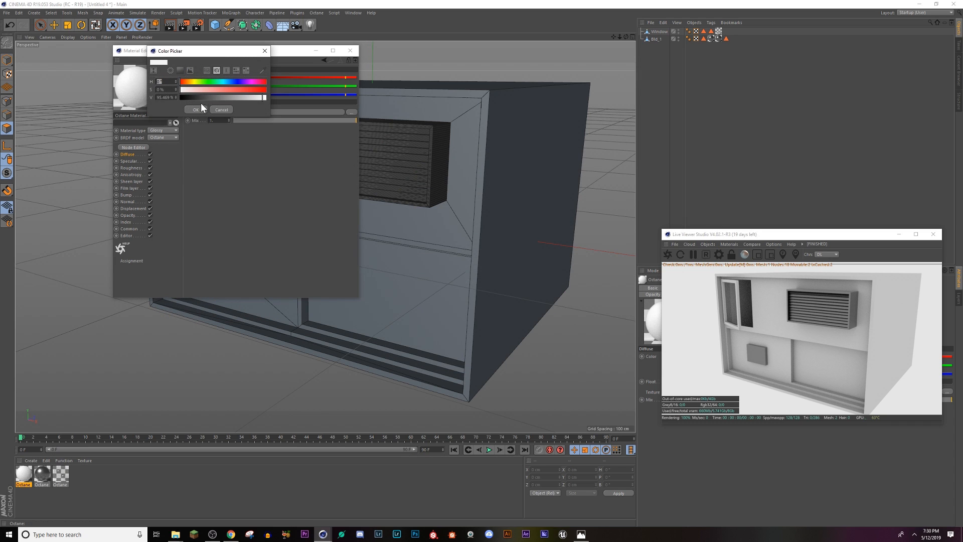
left_click_drag(200, 99, 193, 98)
left_click(199, 109)
left_click(346, 51)
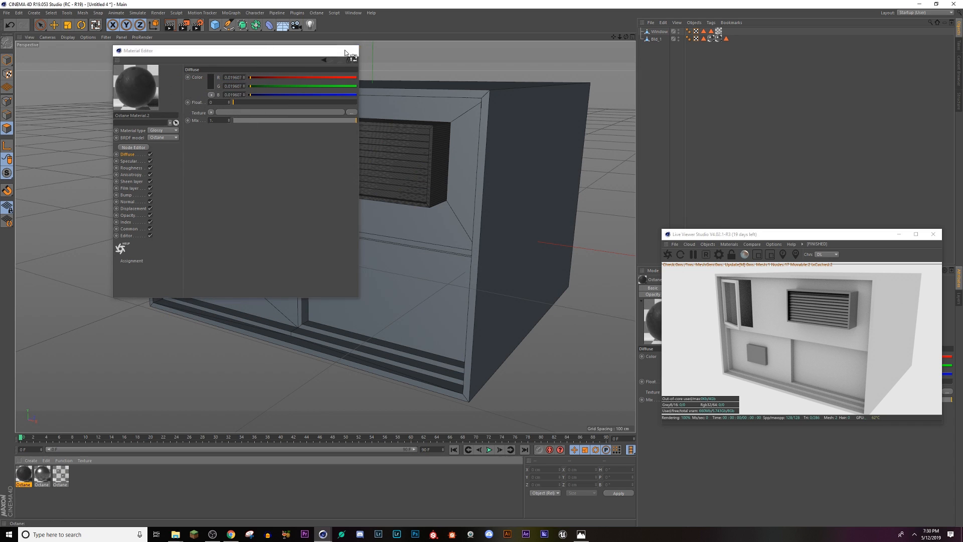
Step: Try to apply the dark glossy material to the whole Bld_1 object, and undo it
left_click_drag(463, 291, 466, 293)
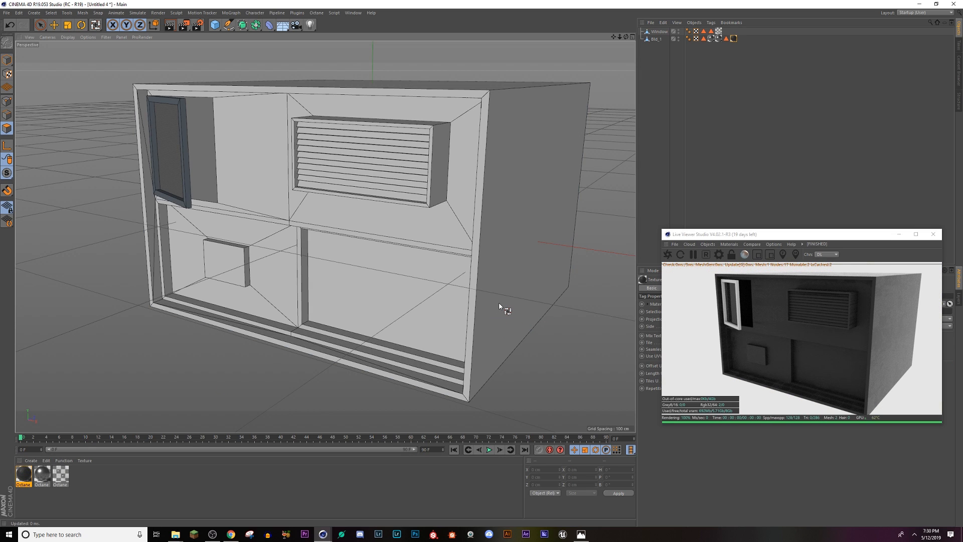
key("ctrl+z")
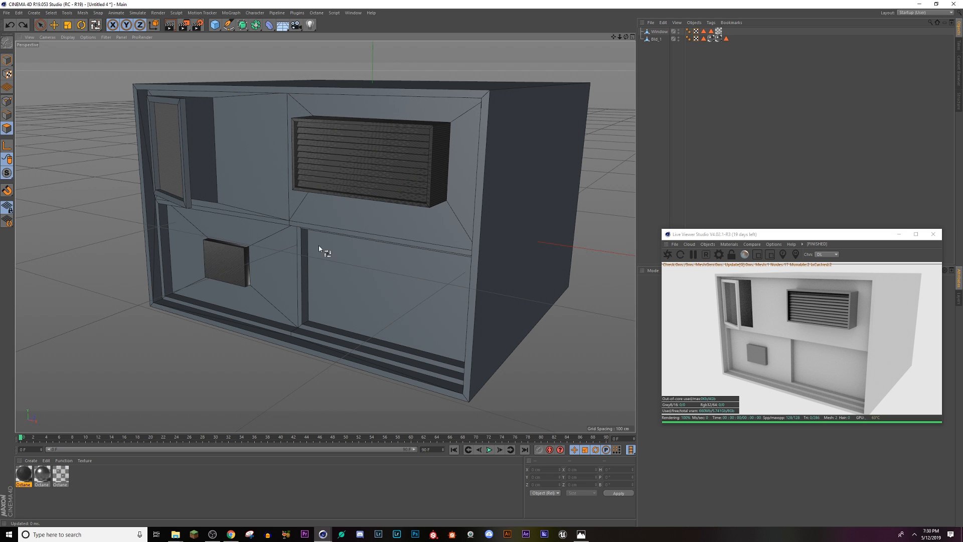
Step: Reselect Bld_1 with the Live Selection tool and select the small box polygons stored in its newest polygon selection tag
left_click(54, 24)
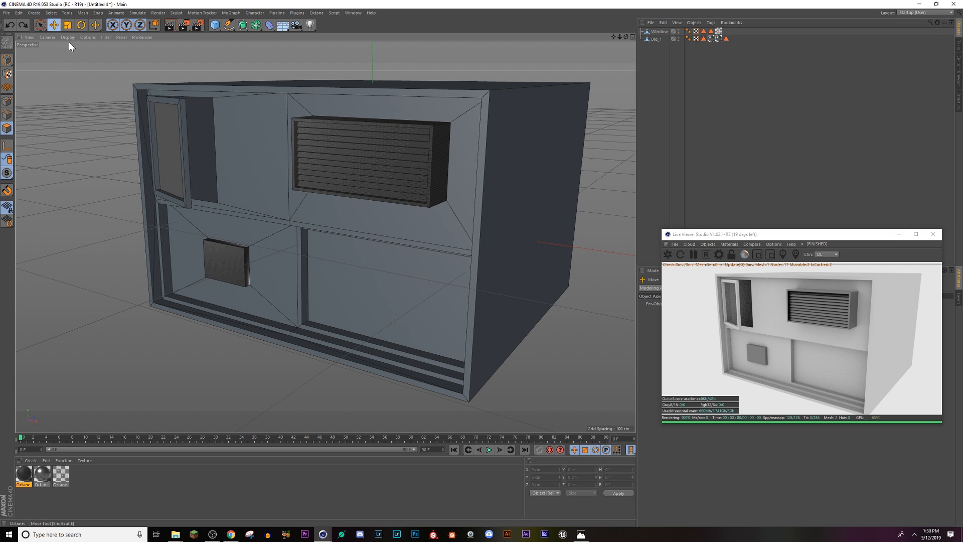
left_click(41, 26)
left_click(654, 39)
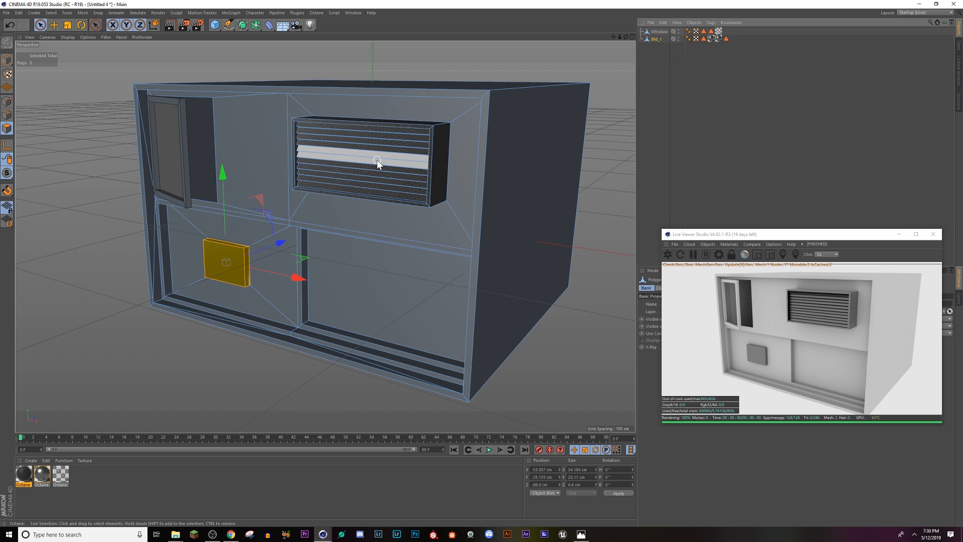
left_click(725, 38)
left_click_drag(737, 236, 746, 64)
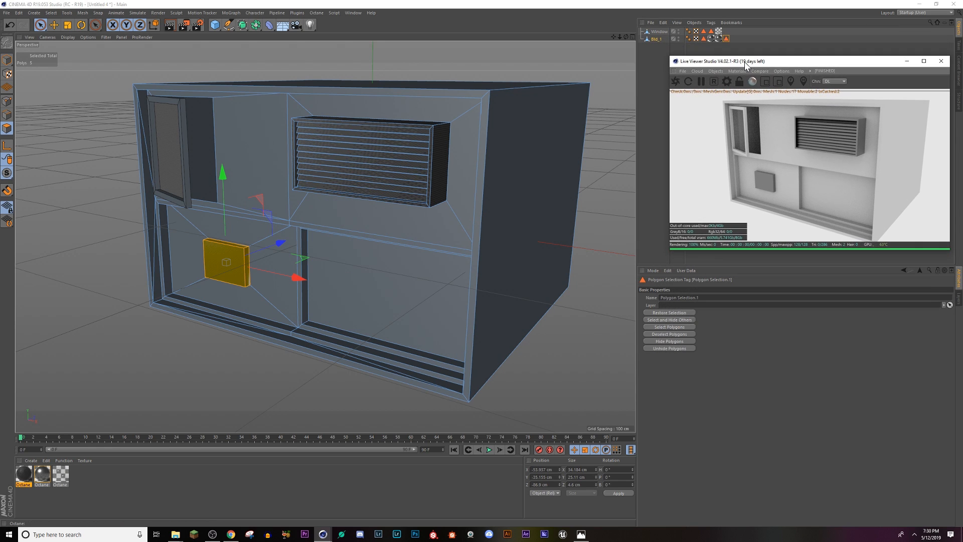
left_click(670, 327)
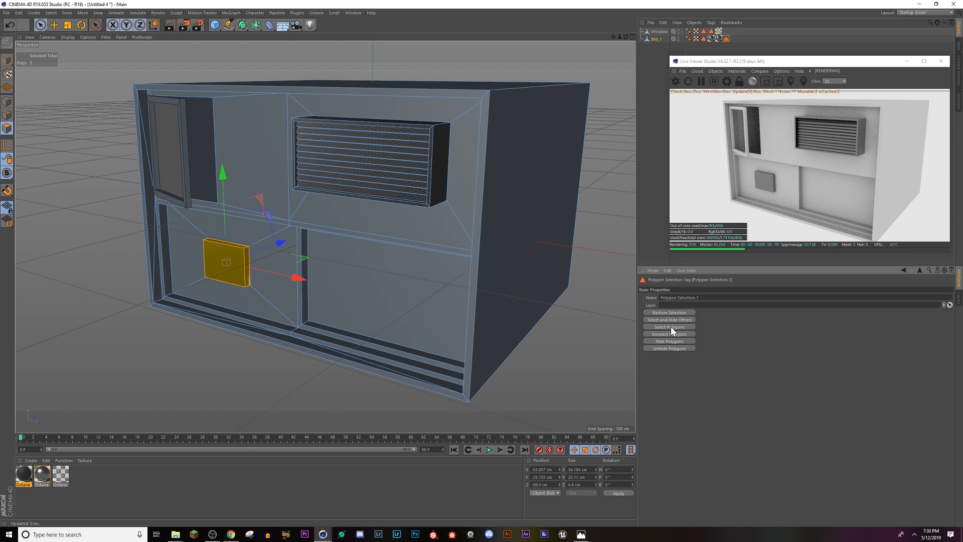
Step: Add the polygons stored in Bld_1's AC selection tag to the selection and rename the small box's selection tag Nurnie
left_click_drag(722, 64, 769, 338)
left_click(703, 39)
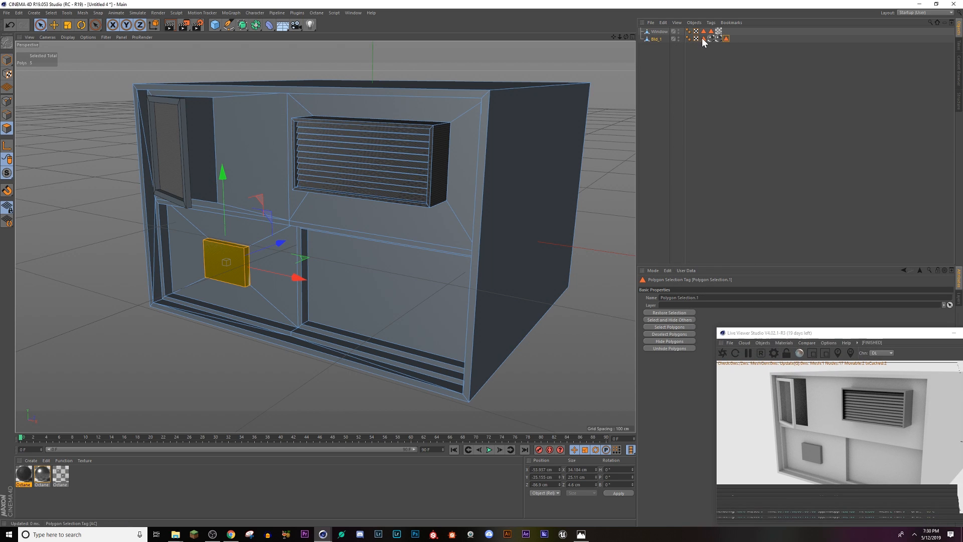
left_click(667, 329)
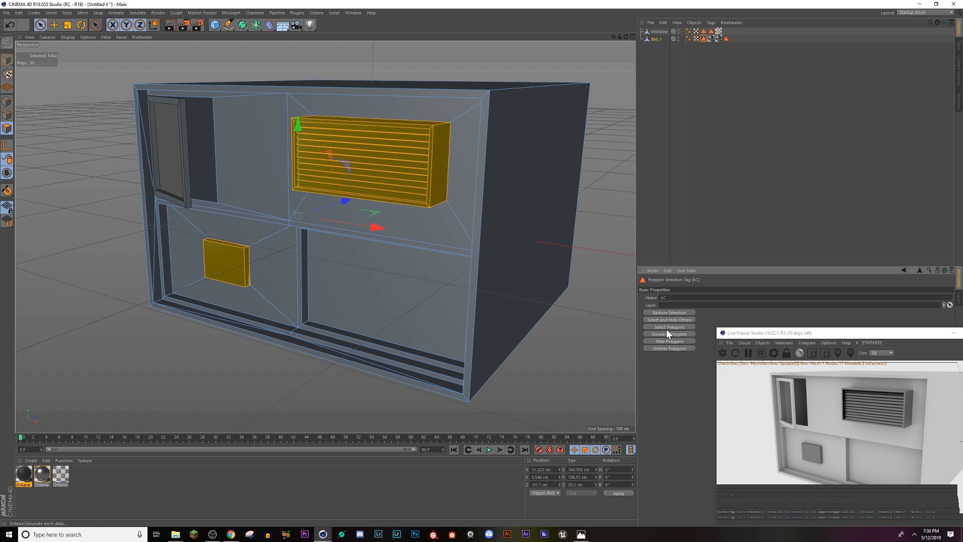
left_click(727, 38)
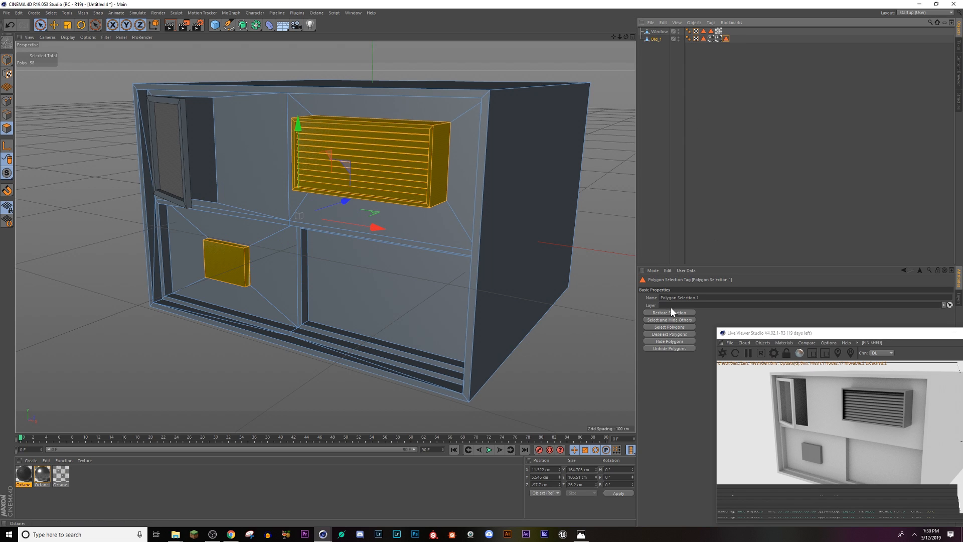
left_click_drag(708, 298, 622, 296)
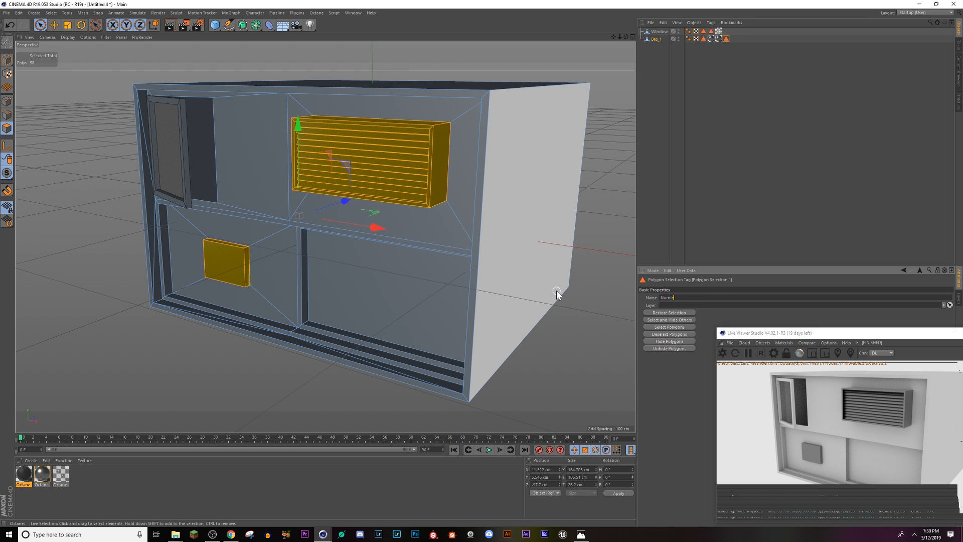
key("Return")
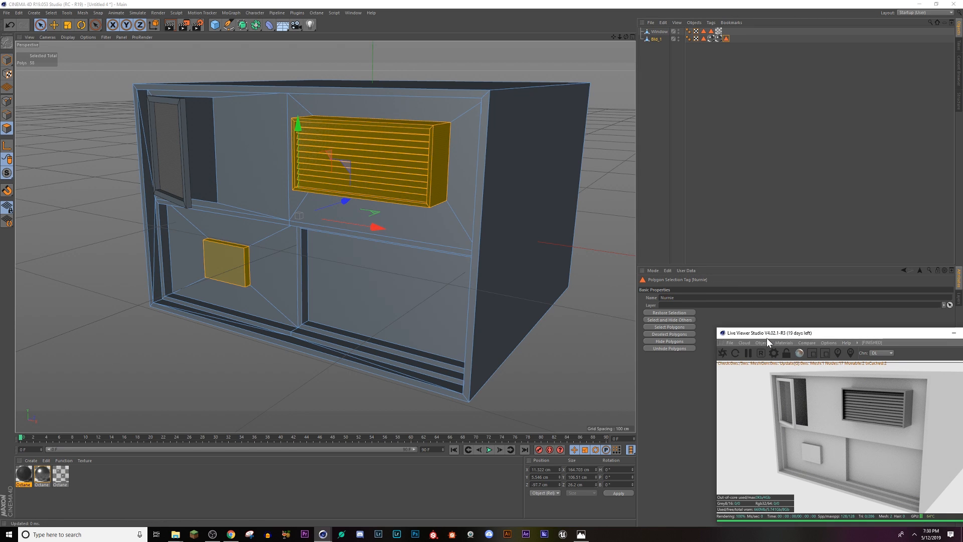
Step: Invert the polygon selection and apply the dark glossy Octane material to the selected Bld_1 walls
left_click_drag(767, 338, 660, 181)
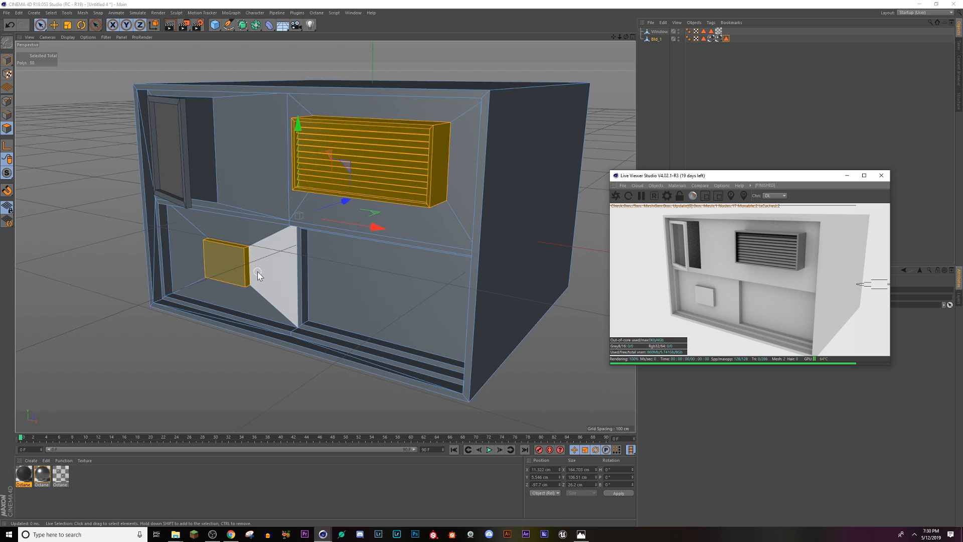
left_click(50, 12)
left_click(59, 126)
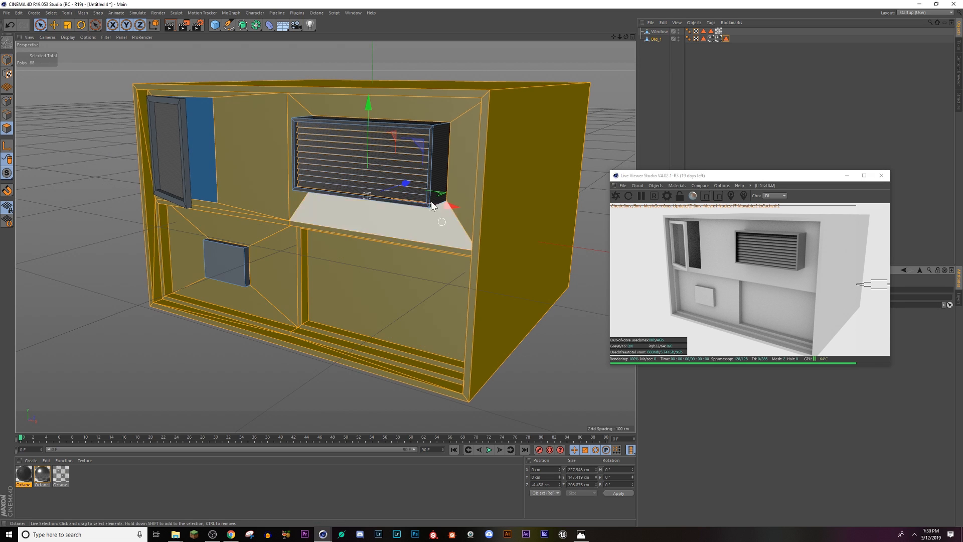
left_click_drag(677, 179, 708, 378)
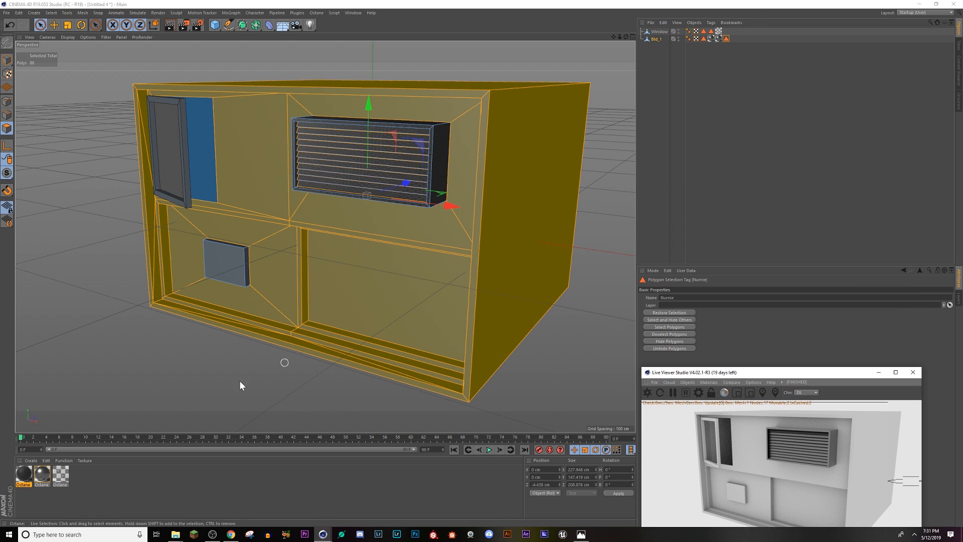
left_click_drag(24, 483, 216, 362)
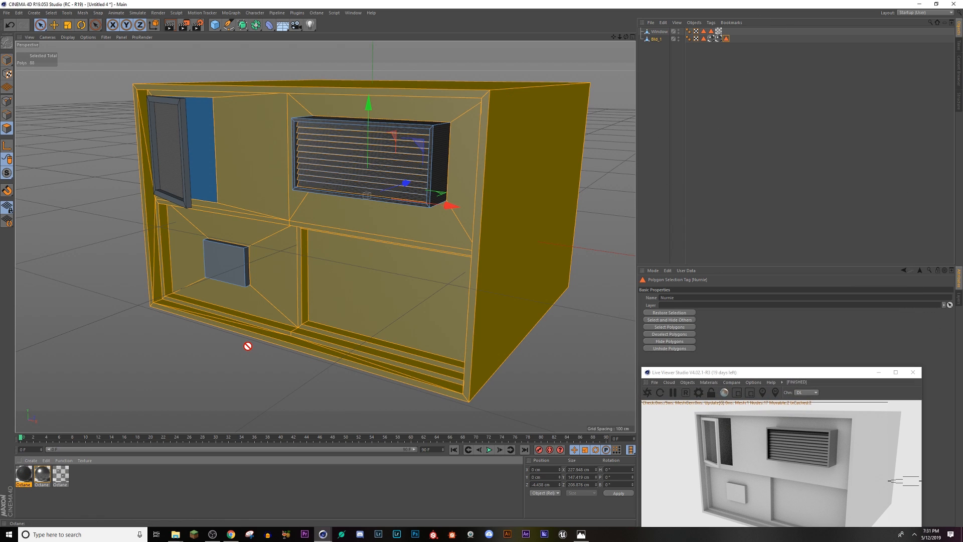
left_click_drag(359, 258, 360, 259)
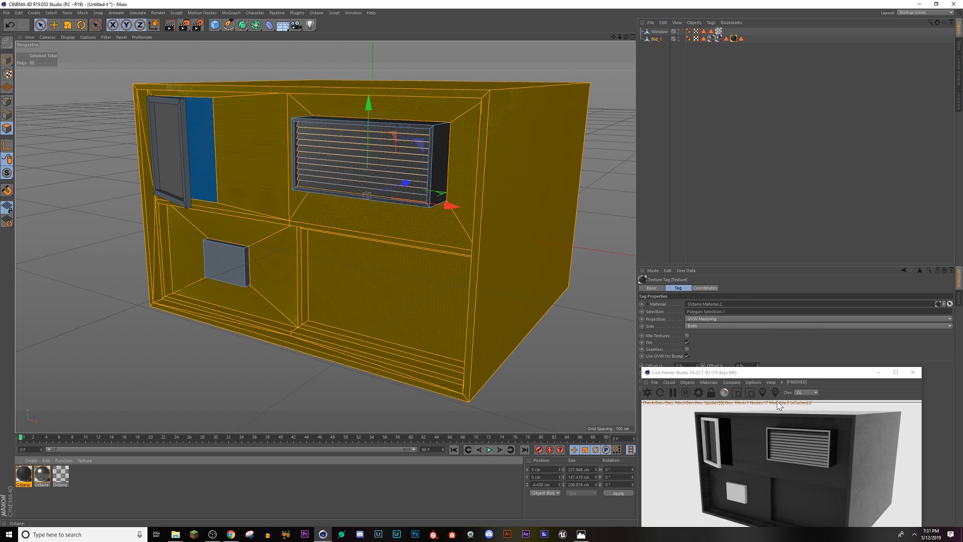
Step: Rename the walls' new polygon selection tag Building_Base
left_click(730, 382)
left_click_drag(767, 374, 410, 190)
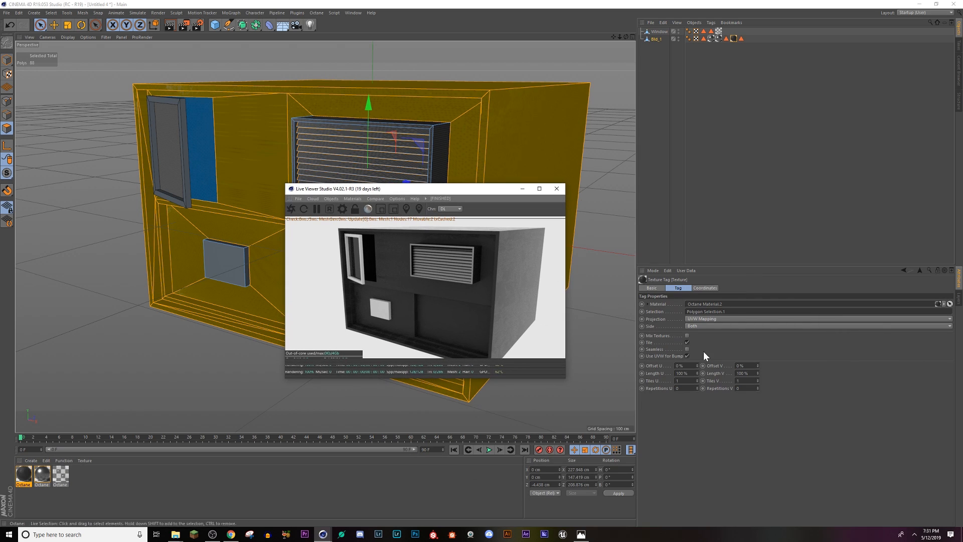
left_click(741, 39)
left_click_drag(707, 297, 483, 290)
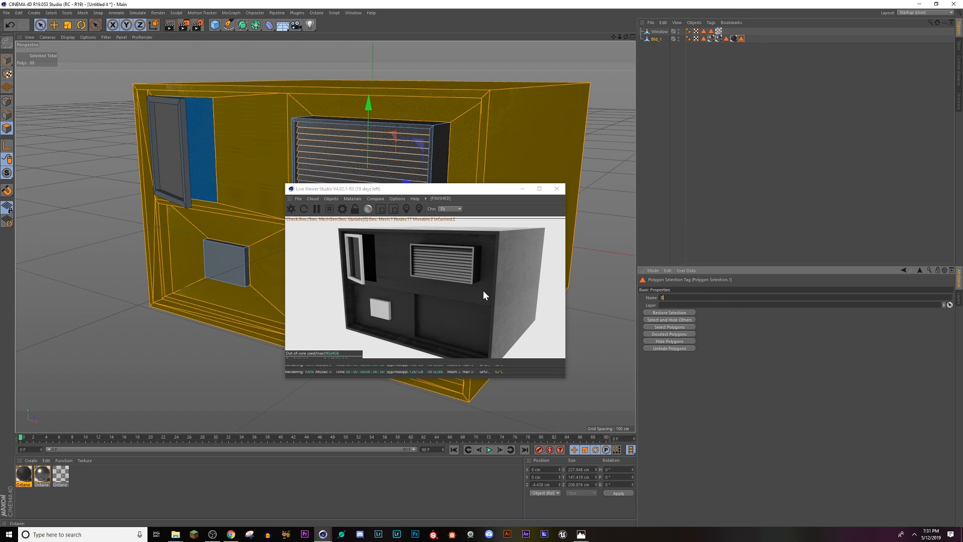
type("Building_Base")
key("Return")
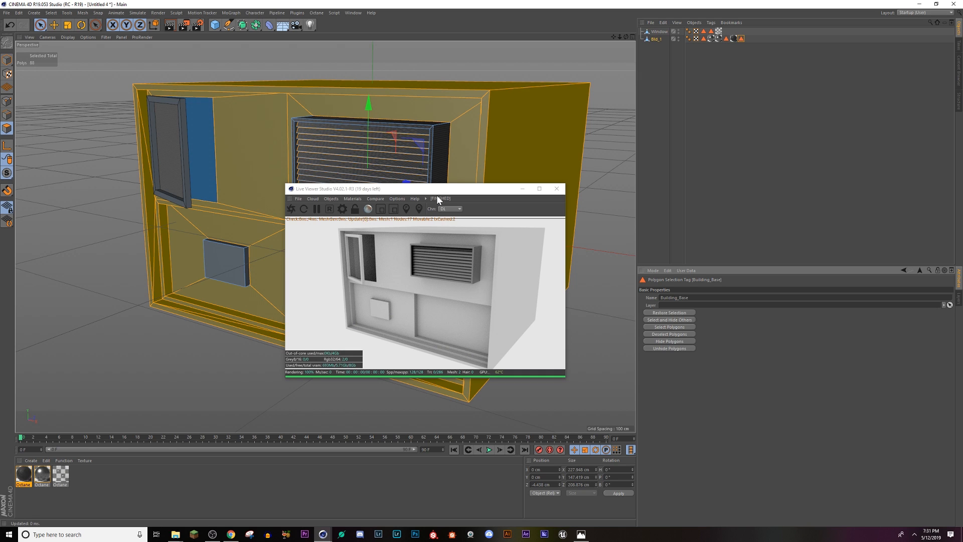
Step: Clear the polygon selection and restart the Live Viewer render to check the walls' material
left_click_drag(437, 196, 697, 153)
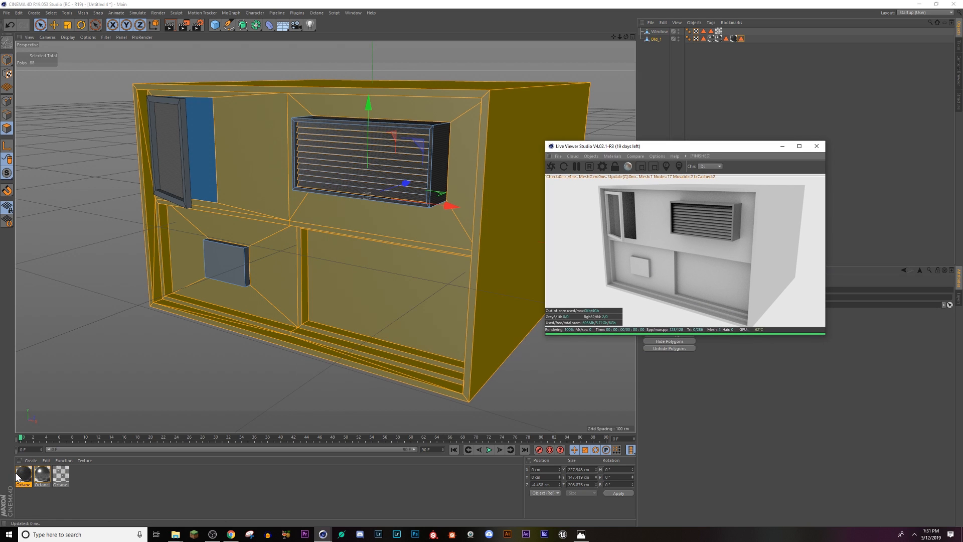
left_click(426, 421)
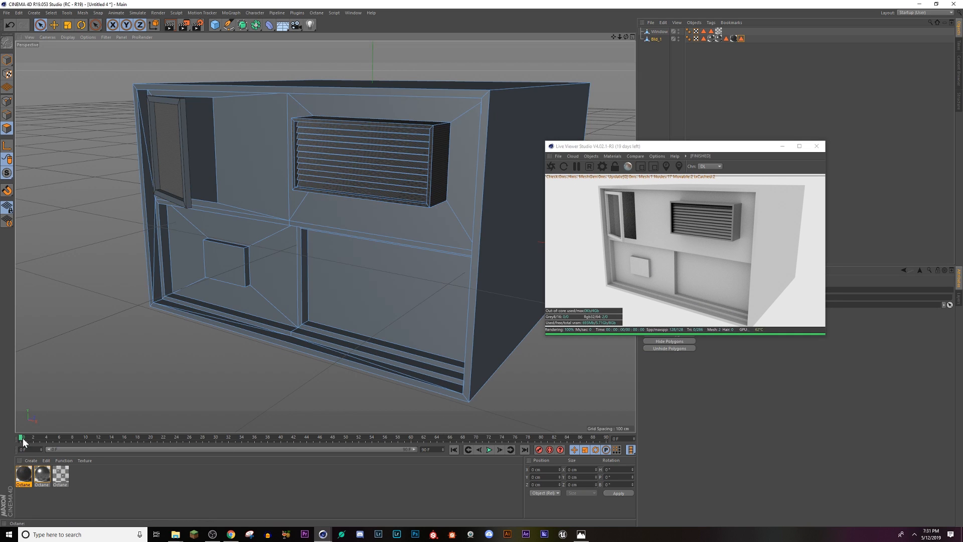
left_click(733, 39)
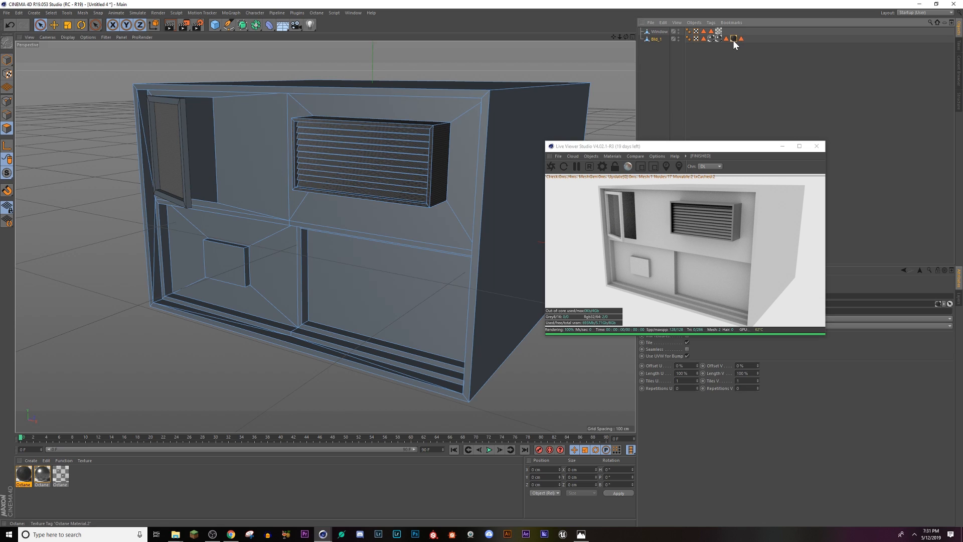
left_click(551, 165)
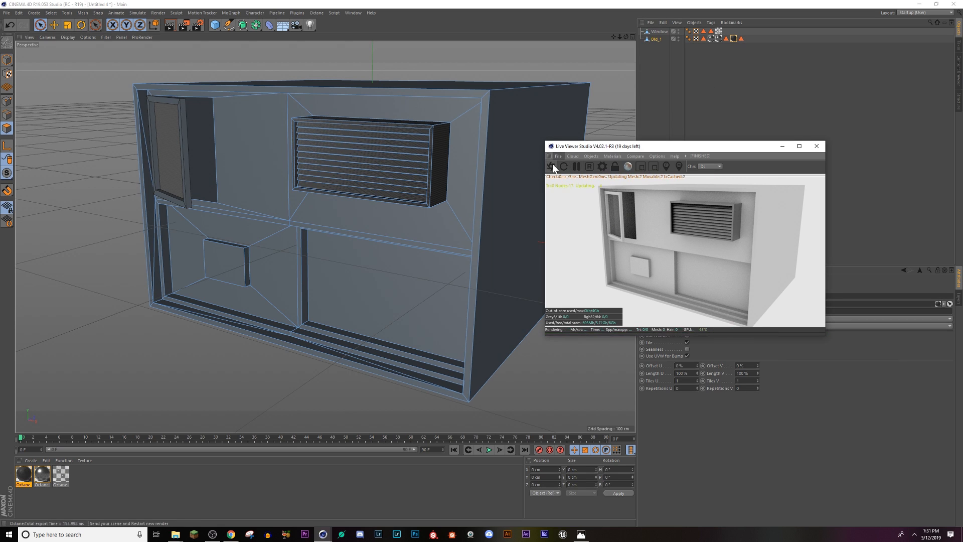
Step: Reselect the Building_Base polygons, delete the walls' existing dark texture tag and apply the dark glossy material to them again
double_click(742, 38)
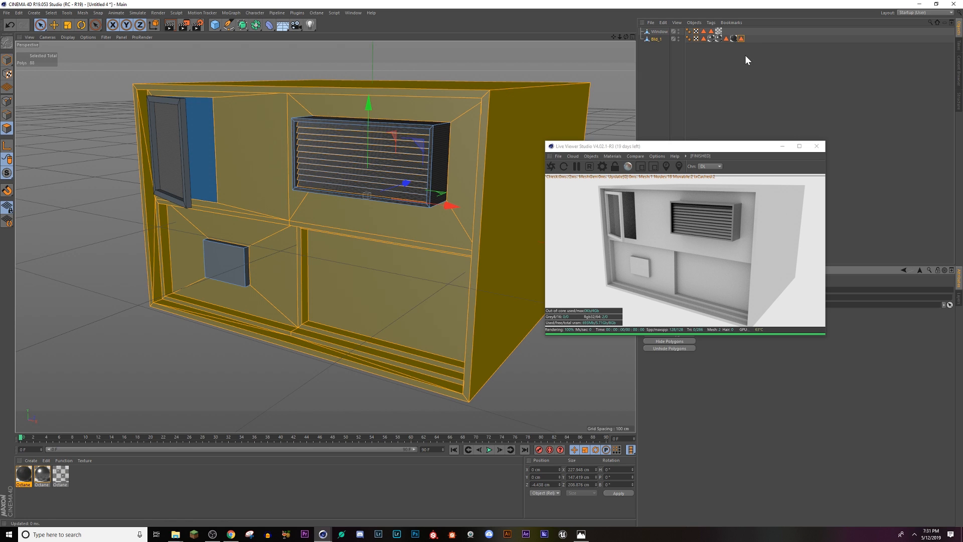
left_click(737, 39)
key("Delete")
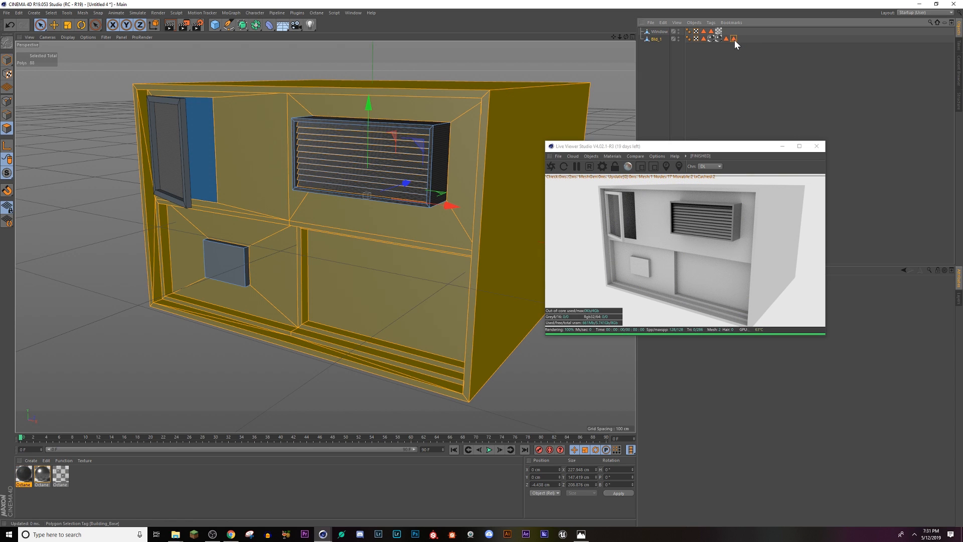
left_click(734, 39)
left_click_drag(25, 479, 338, 314)
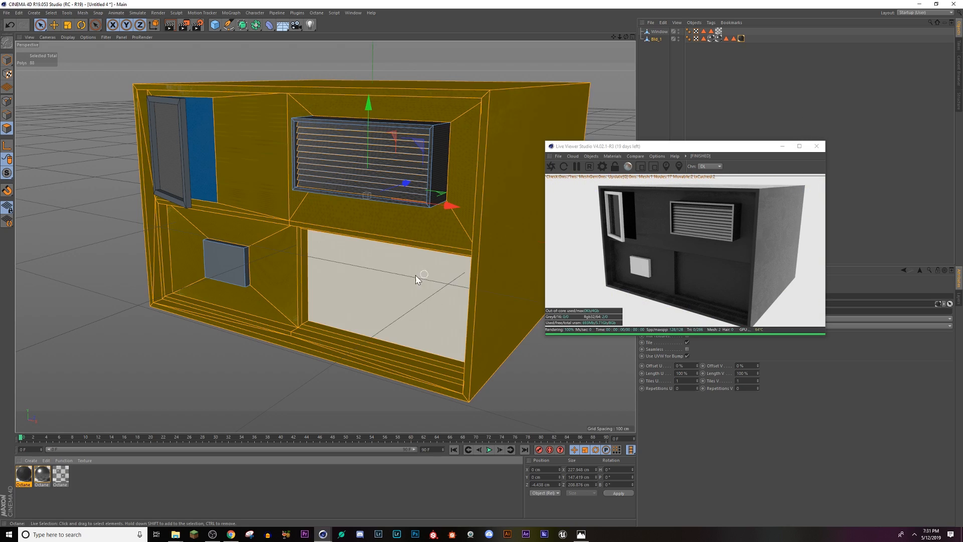
Step: Set the projection of the Building_Base texture tag to Cubic
left_click_drag(415, 275, 274, 157, "alt")
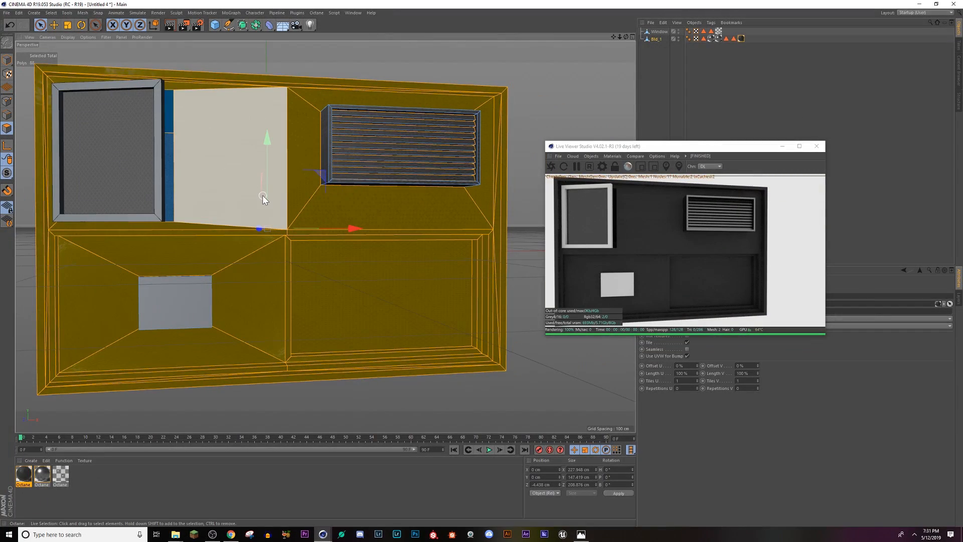
middle_click_drag(263, 196, 413, 254, "alt")
scroll(385, 192, "up", 3)
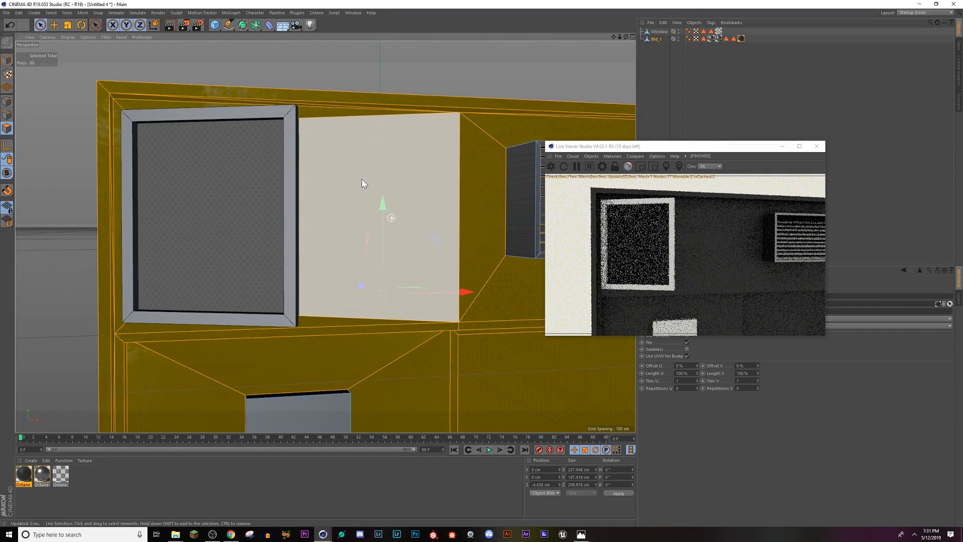
left_click_drag(370, 250, 454, 277, "alt")
left_click_drag(686, 149, 380, 54)
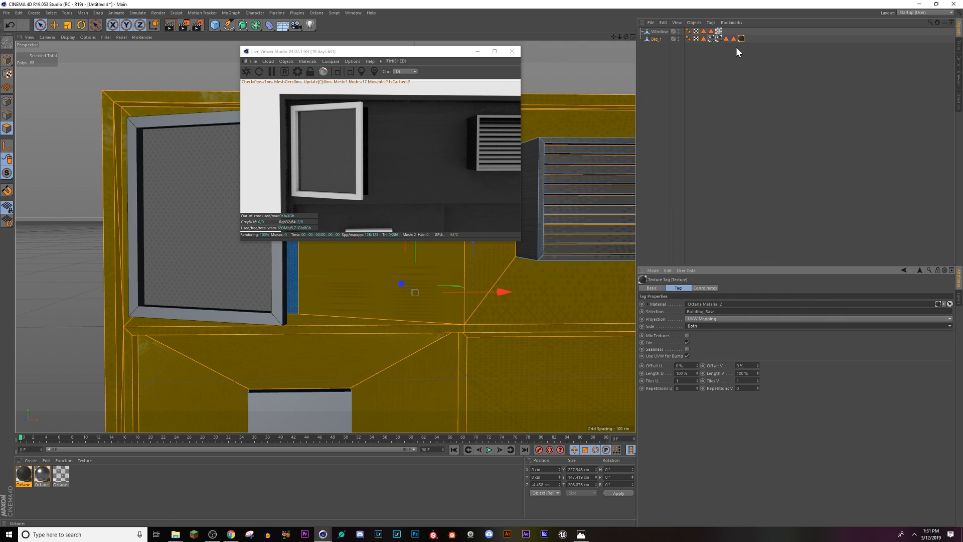
left_click(702, 319)
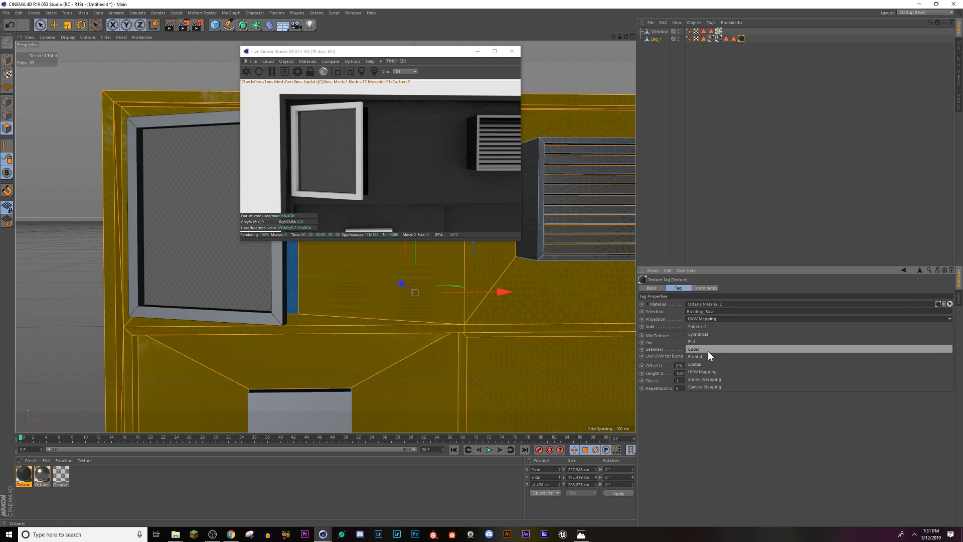
left_click(708, 350)
Step: In the dark material's Node Editor, duplicate the roughness Image texture node and connect the copy to the Bump input
left_click_drag(412, 289, 335, 307, "alt")
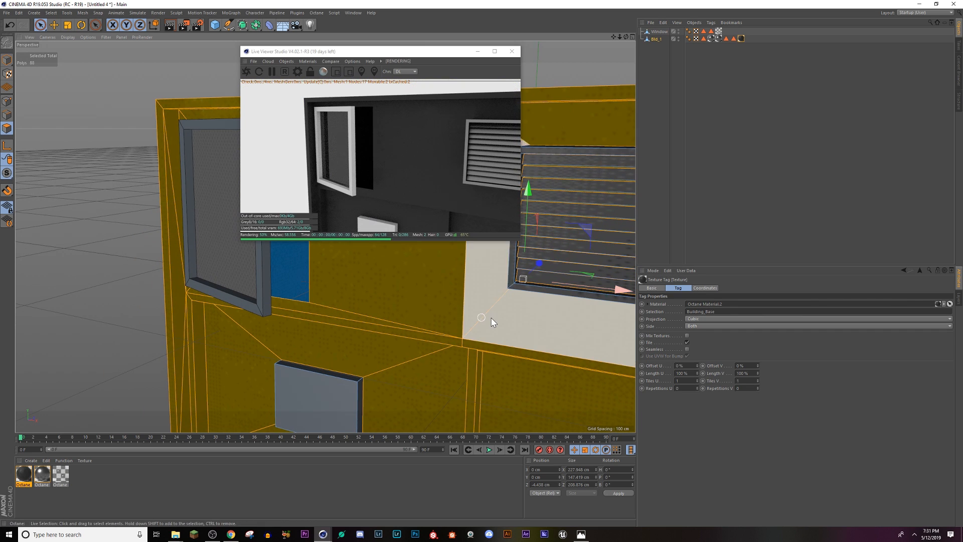
left_click_drag(378, 56, 860, 193)
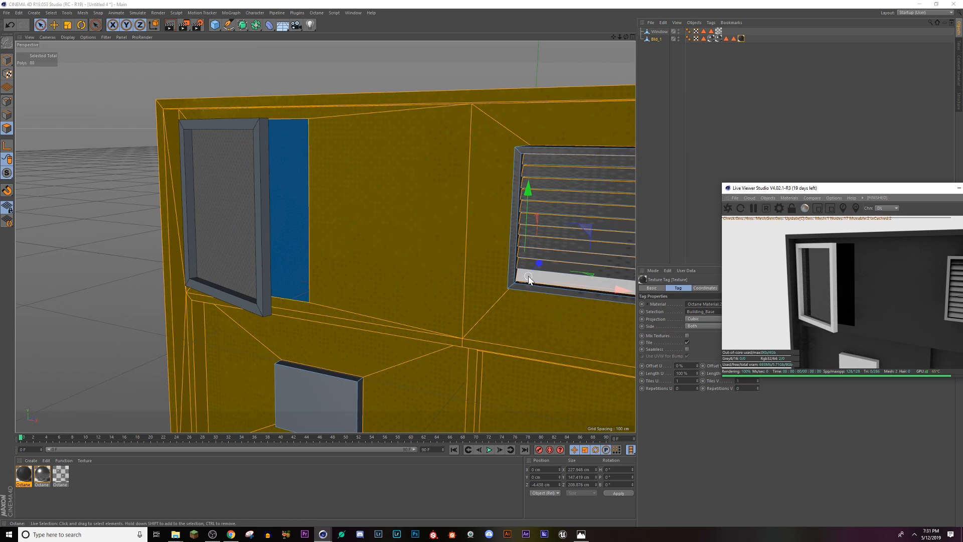
scroll(529, 279, "down", 3)
middle_click_drag(547, 372, 202, 120, "alt")
left_click_drag(425, 212, 395, 203, "alt")
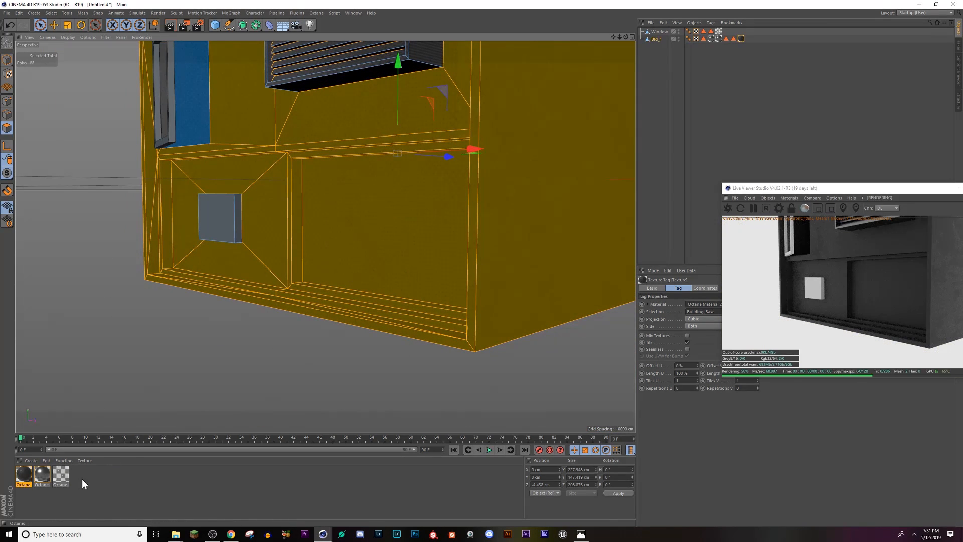
double_click(24, 474)
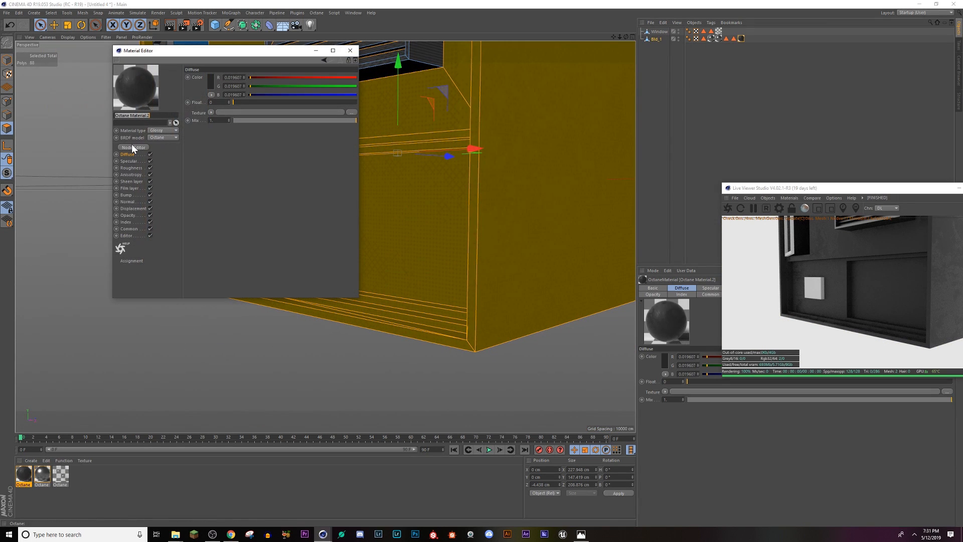
left_click(134, 147)
left_click_drag(266, 227, 340, 222)
left_click_drag(220, 286, 208, 266)
left_click(231, 230)
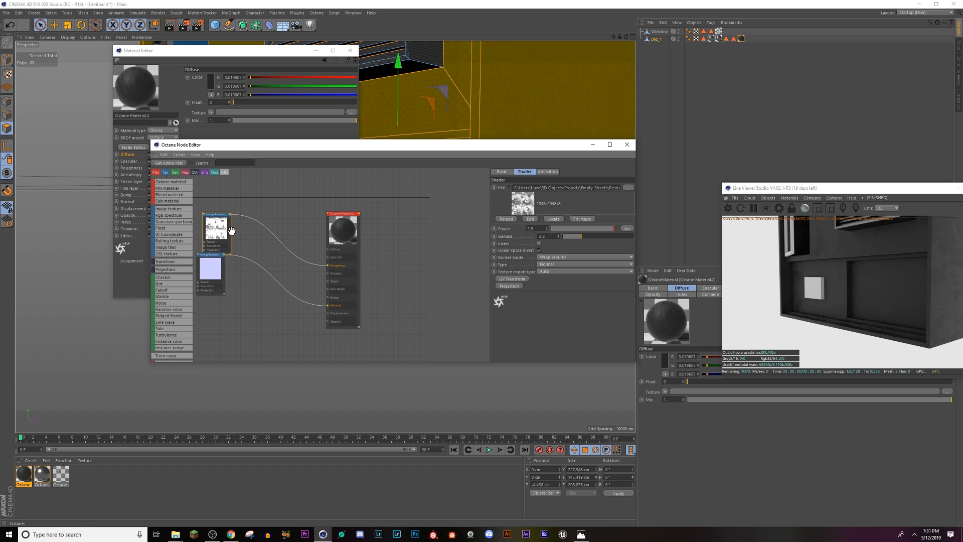
left_click_drag(252, 319, 328, 298)
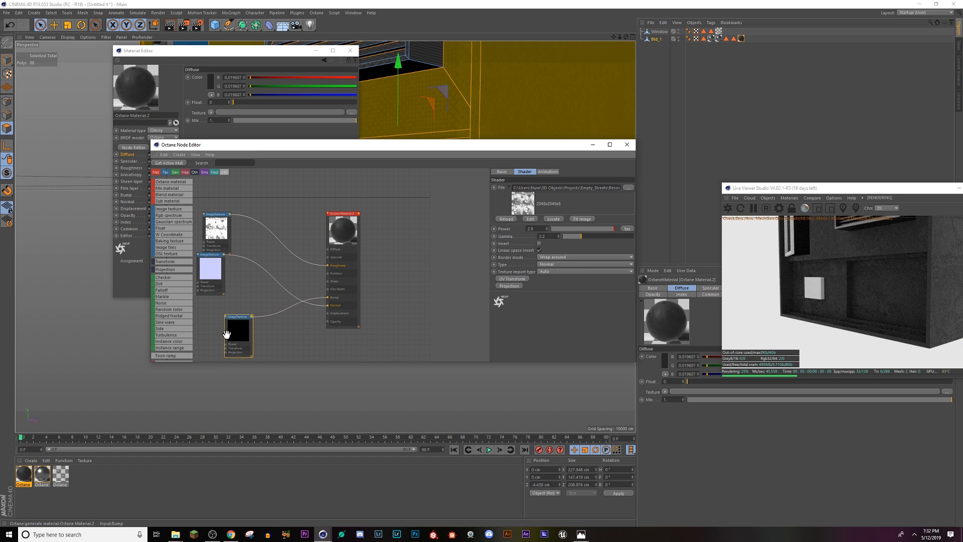
Step: Inspect the building's side wall with the bump texture and close the Material Editor
left_click_drag(437, 144, 478, 327)
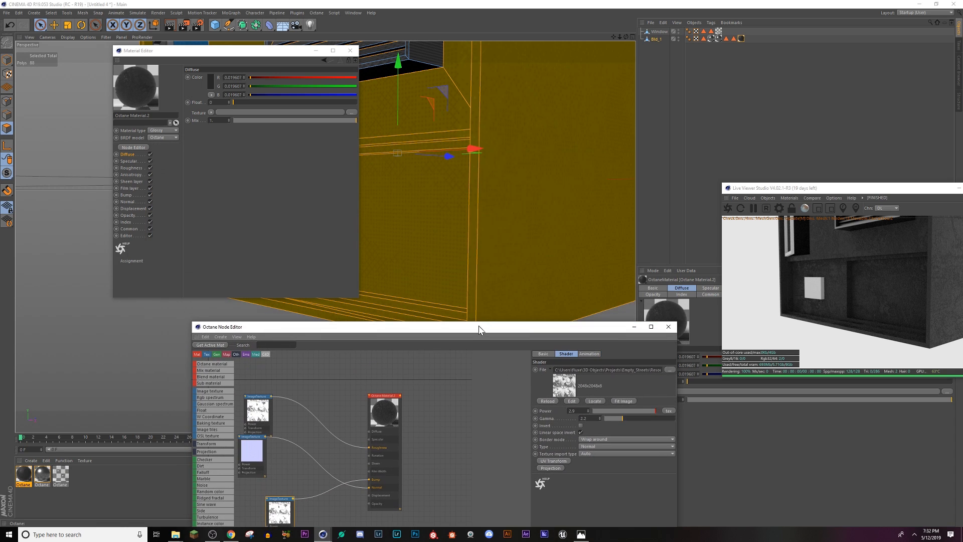
left_click_drag(539, 221, 415, 236, "alt")
left_click_drag(426, 307, 543, 155, "alt")
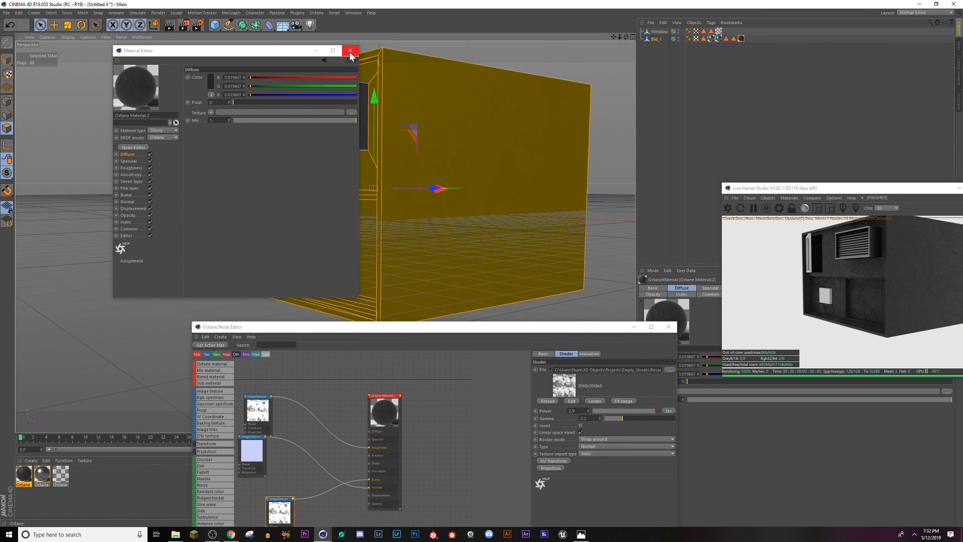
left_click(350, 51)
Step: Apply the lighter Octane Material to the polygons of the Nurnie selection and delete Bld_1's older redundant texture tag
left_click(726, 38)
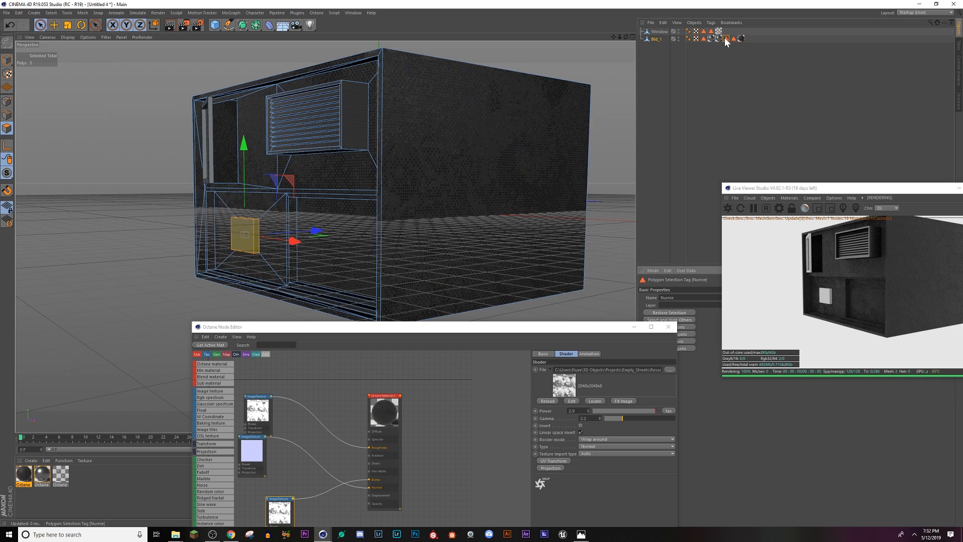
left_click_drag(42, 477, 236, 229)
left_click(719, 38)
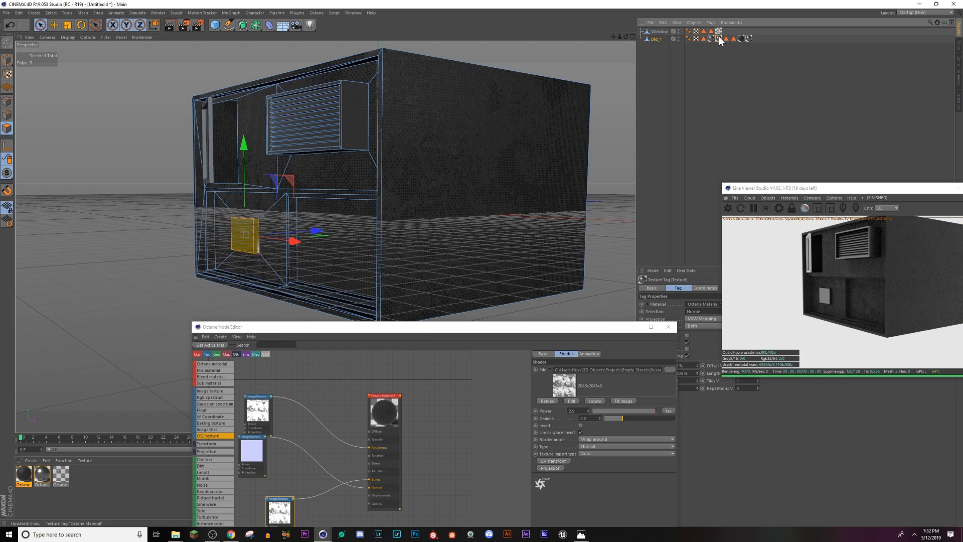
key("Delete")
left_click(612, 207)
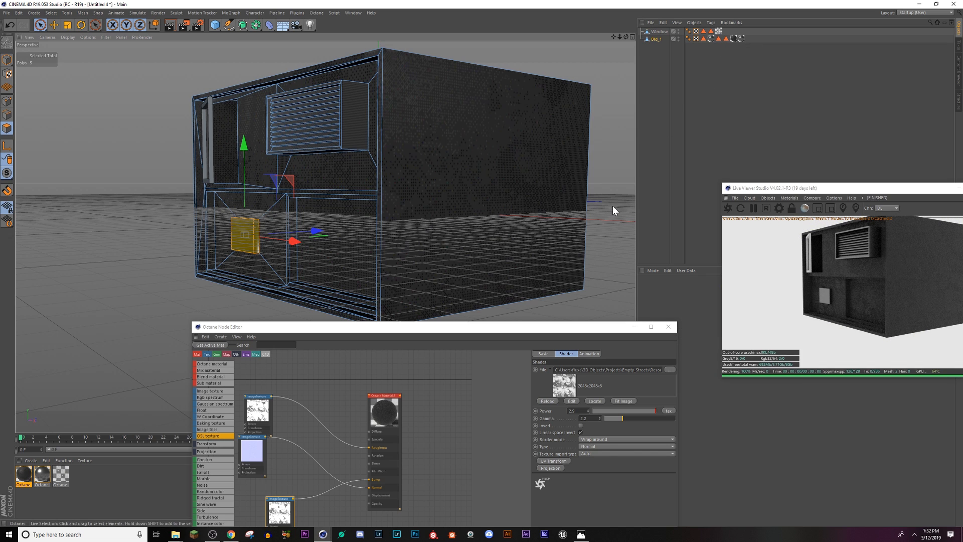
Step: Select the Window object's frame polygons through the Window_Frame selection tag and create a new Octane material
left_click_drag(228, 202, 270, 200, "alt")
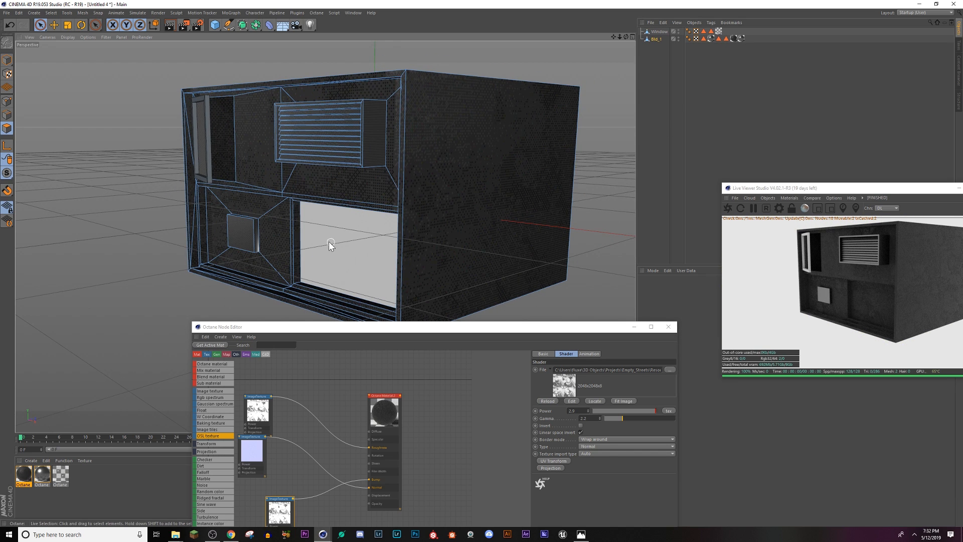
left_click_drag(329, 242, 512, 138, "alt")
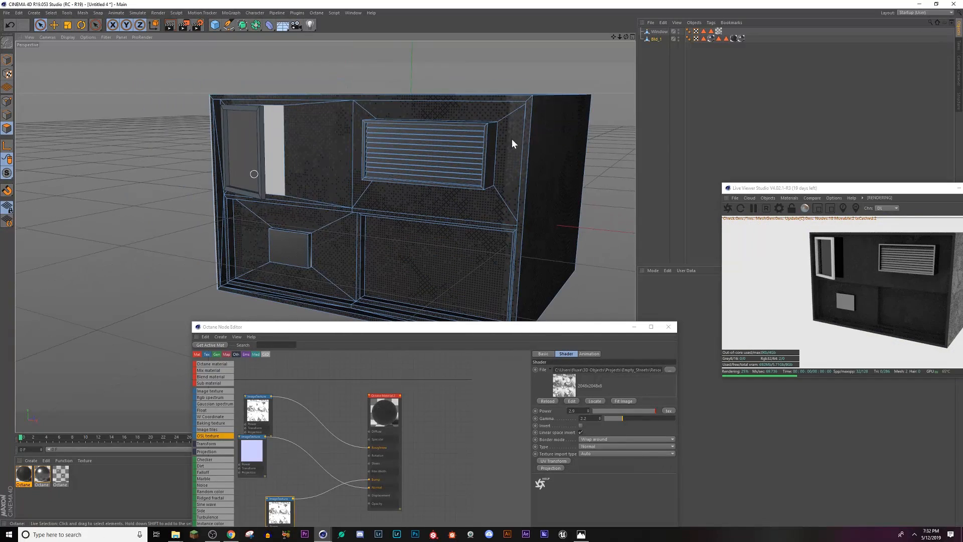
double_click(710, 31)
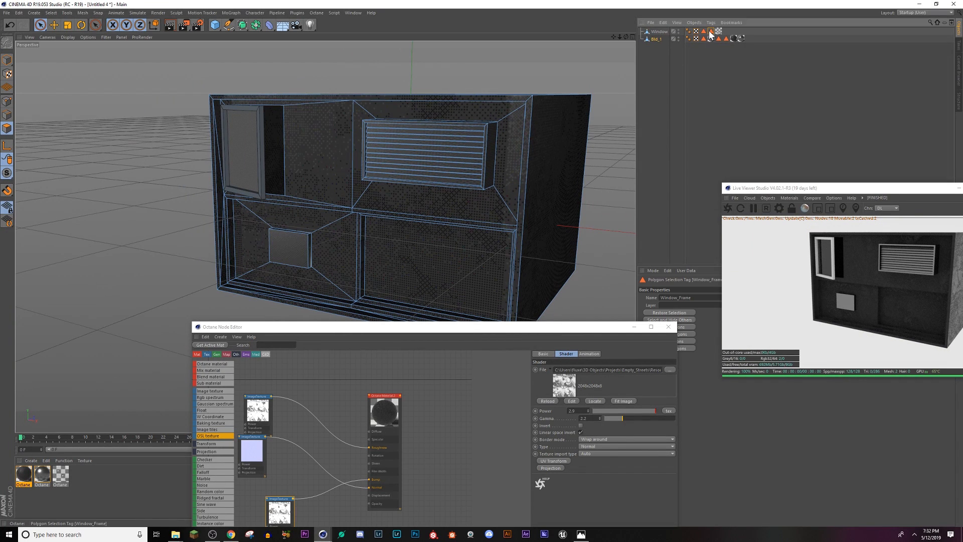
left_click(30, 461)
mouse_move(65, 405)
mouse_move(148, 406)
left_click(186, 418)
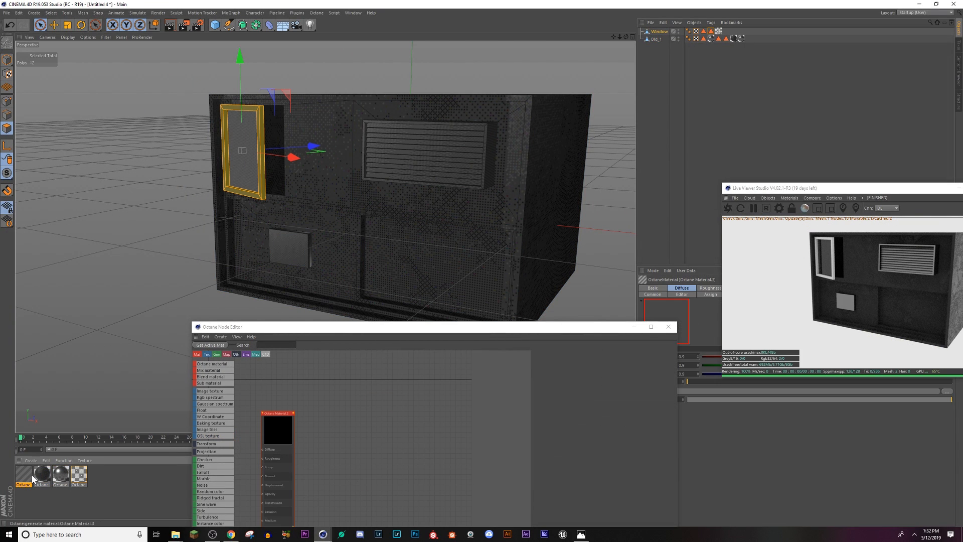
Step: Set the new material's type to Glossy and darken its diffuse colour to a near-black with a value of about 7%
double_click(25, 475)
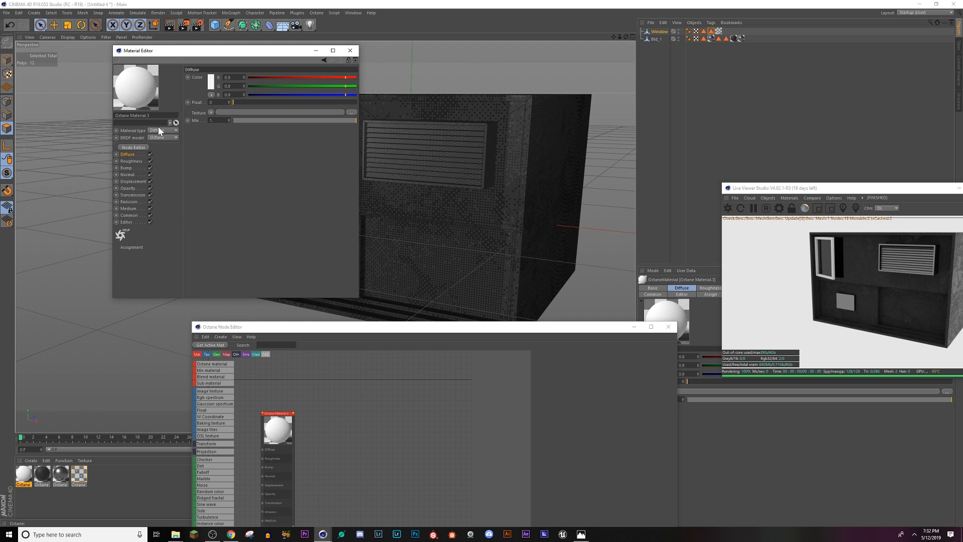
left_click(162, 147)
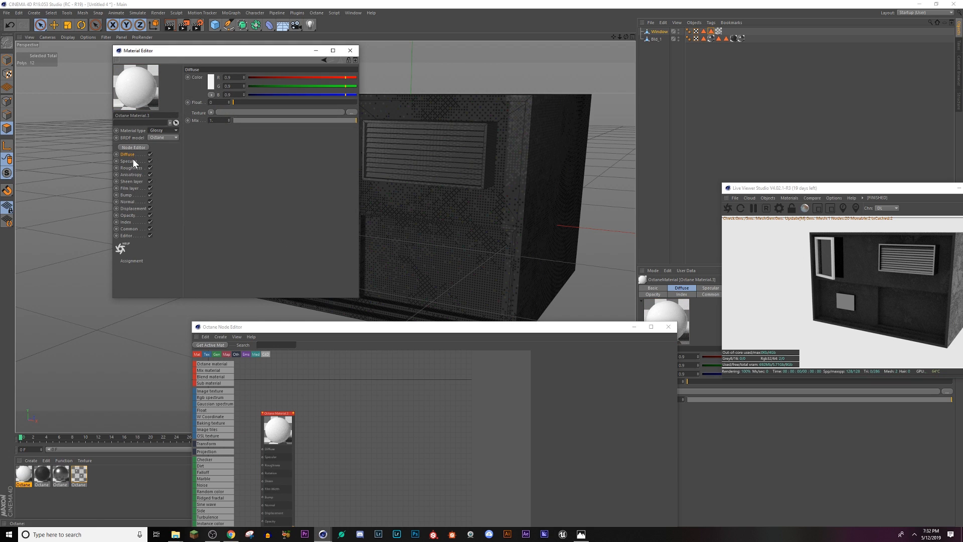
left_click(210, 84)
left_click_drag(190, 96, 184, 98)
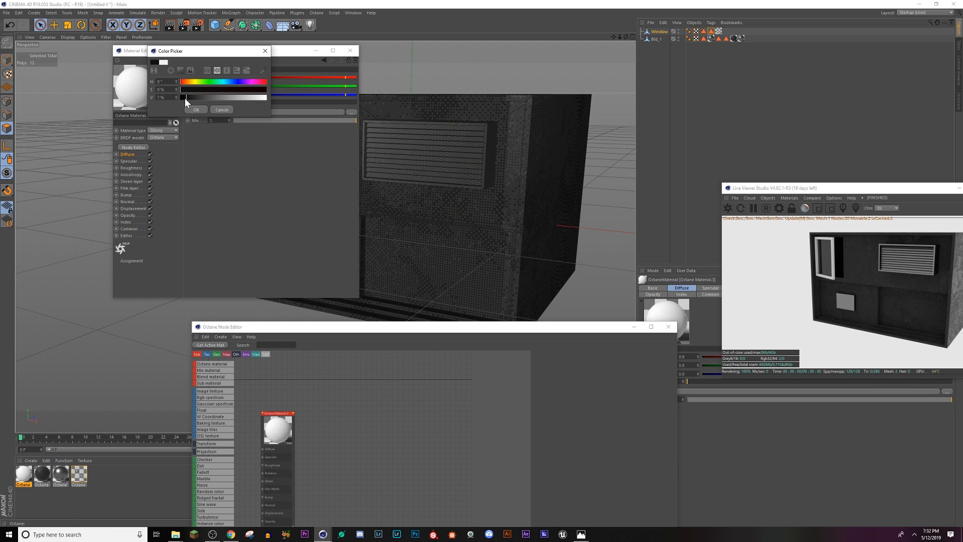
left_click(195, 109)
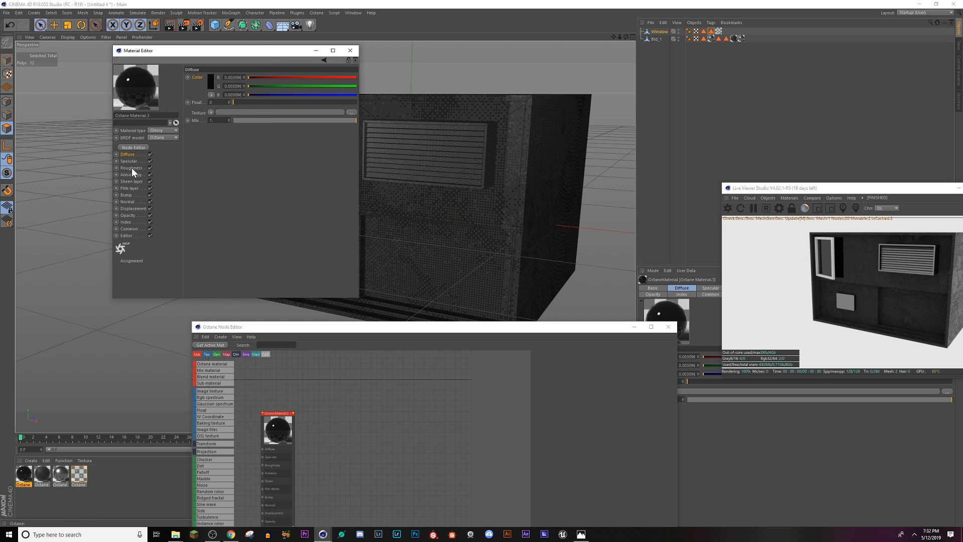
Step: Set the glossy material's specular float to about 0.27 and close the Material Editor
left_click_drag(284, 102, 300, 102)
left_click(128, 161)
left_click(275, 102)
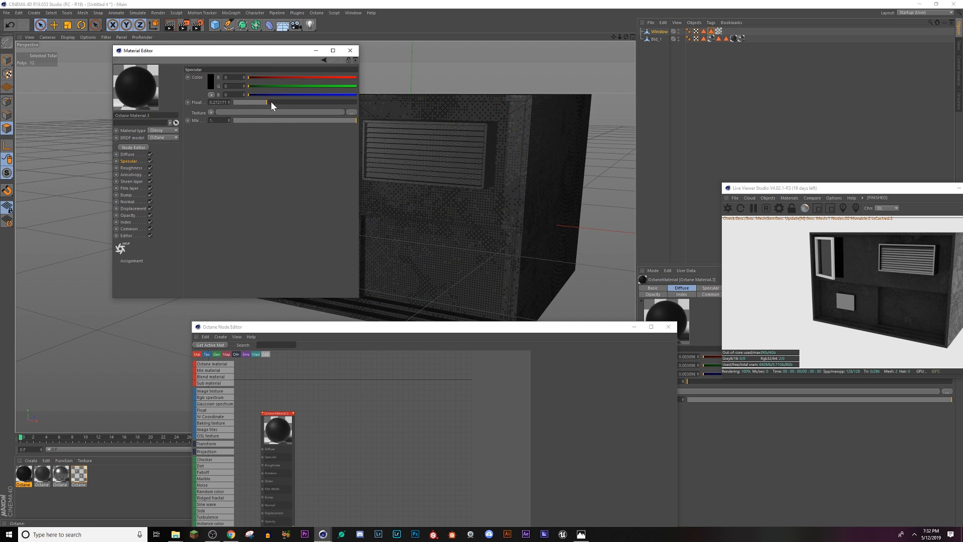
left_click(350, 50)
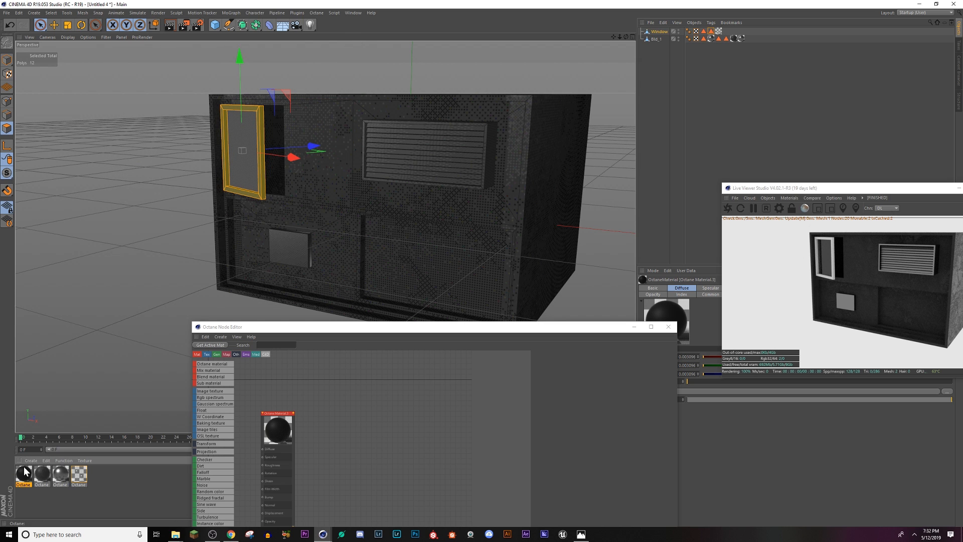
Step: Apply the near-black glossy material to the selected window frame polygons and close the Octane Node Editor
left_click_drag(263, 176, 263, 174)
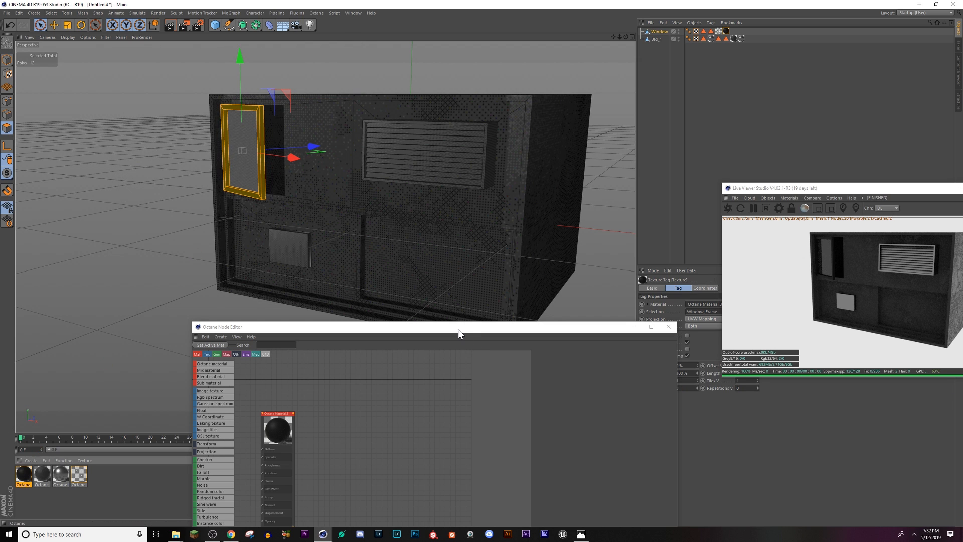
left_click_drag(459, 329, 453, 246)
mouse_move(300, 130)
left_mouse_down("alt")
mouse_move(331, 137)
mouse_move(307, 132)
left_mouse_up("alt")
left_click_drag(459, 167, 435, 128, "alt")
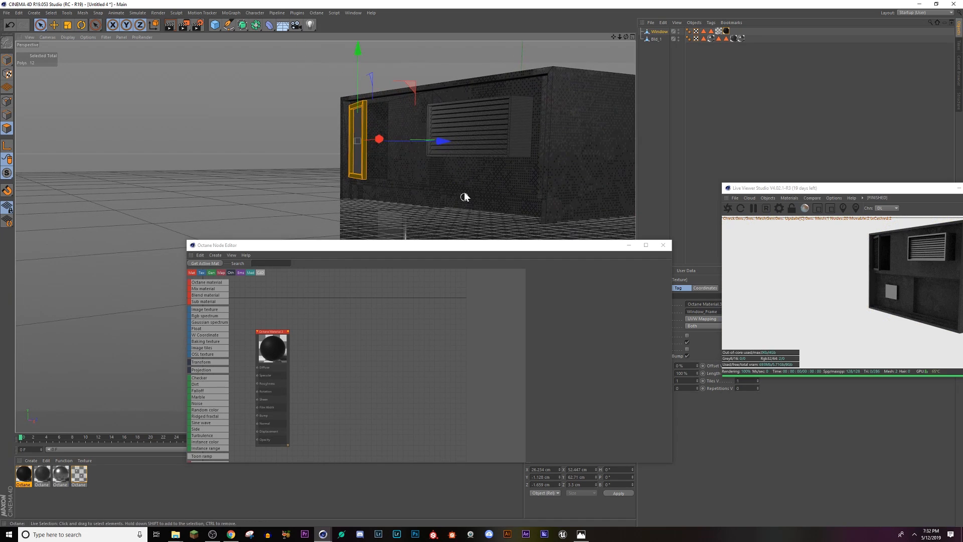
middle_click_drag(463, 192, 418, 47, "alt")
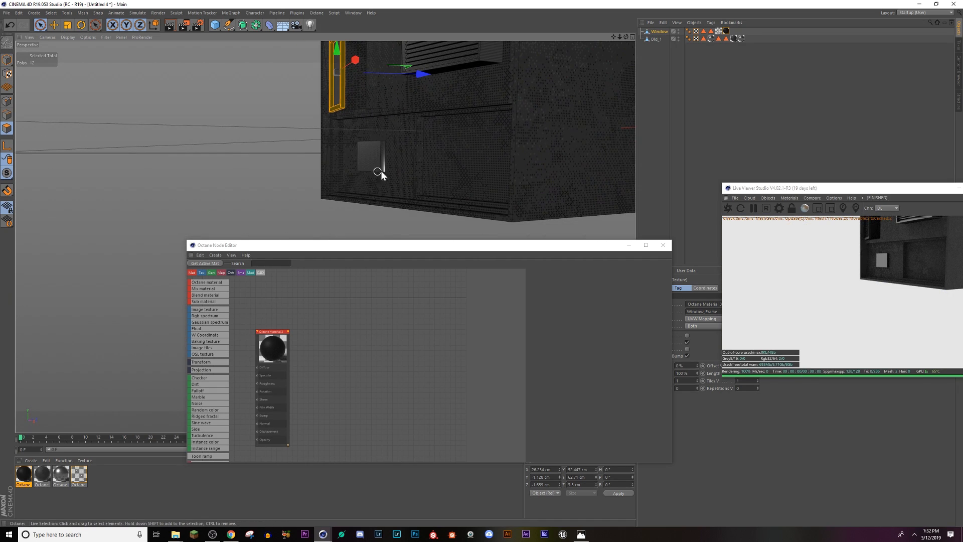
left_click_drag(417, 167, 457, 214, "alt")
left_click(669, 244)
scroll(454, 152, "down", 2)
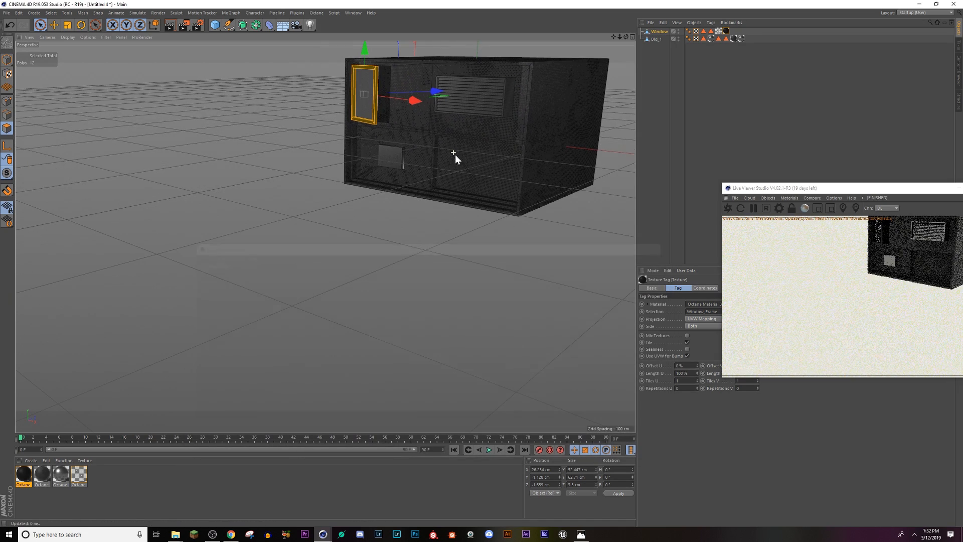
left_click_drag(456, 155, 413, 262, "alt")
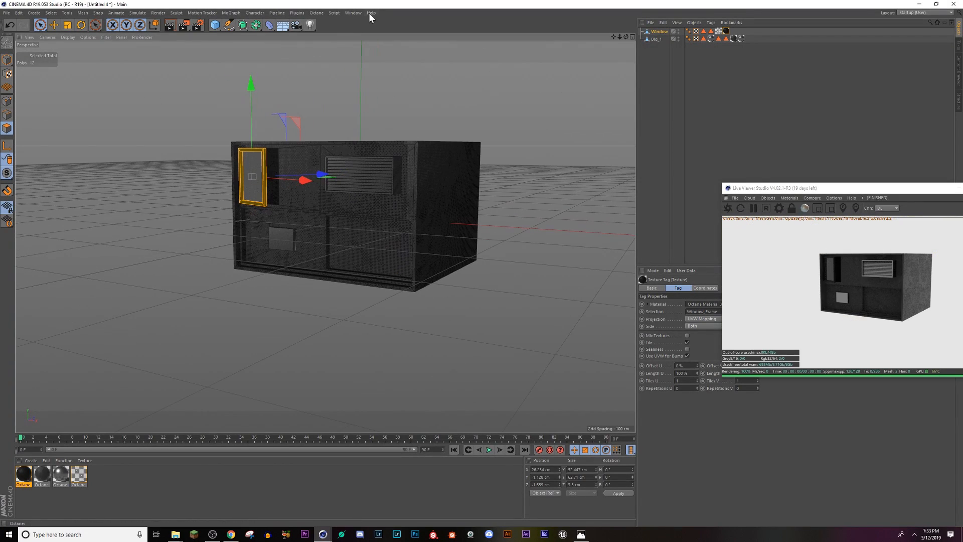
Step: Switch to the Buildings.c4d scene to examine the stacked building blocks and return to the Untitled 4 scene
left_click(352, 13)
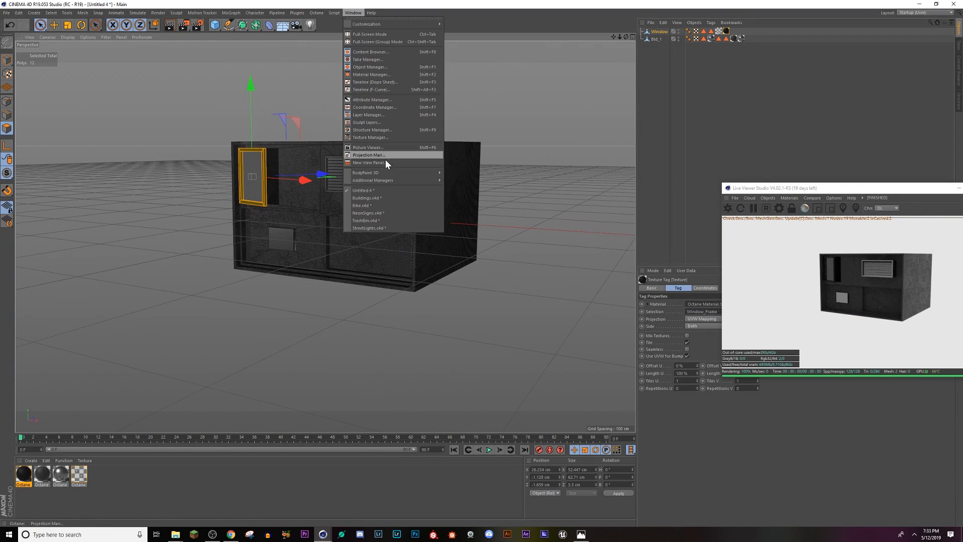
left_click(381, 199)
left_click_drag(317, 297, 215, 191, "alt")
left_click_drag(234, 243, 175, 226, "alt")
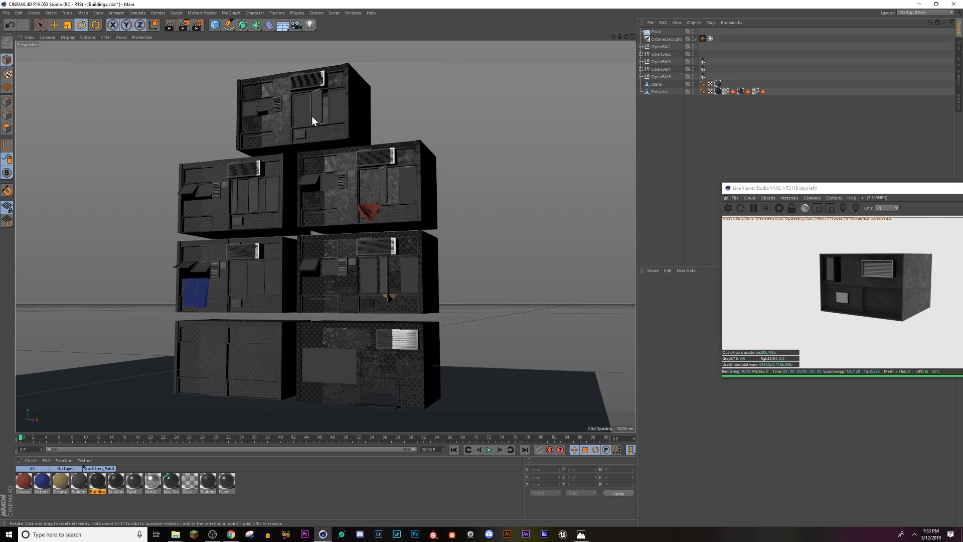
left_click(354, 13)
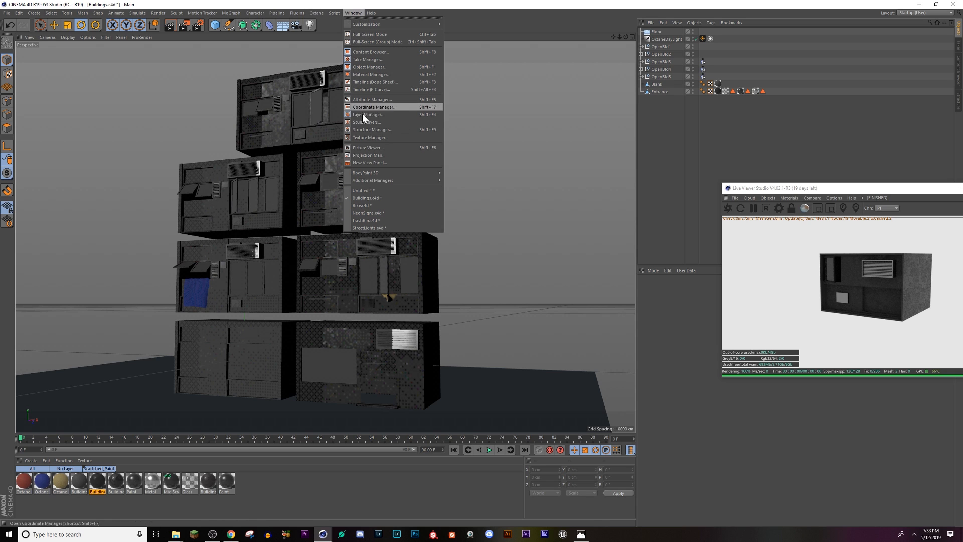
left_click(374, 191)
Step: Save the scene as Tutorial in the project's Cinema 4D folder
key("ctrl+s")
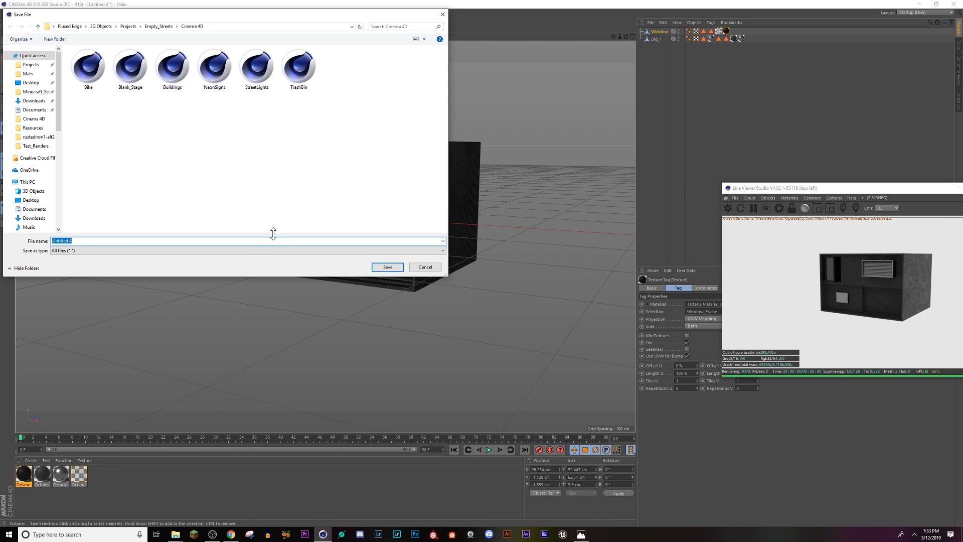
type("Tutorial")
key("Return")
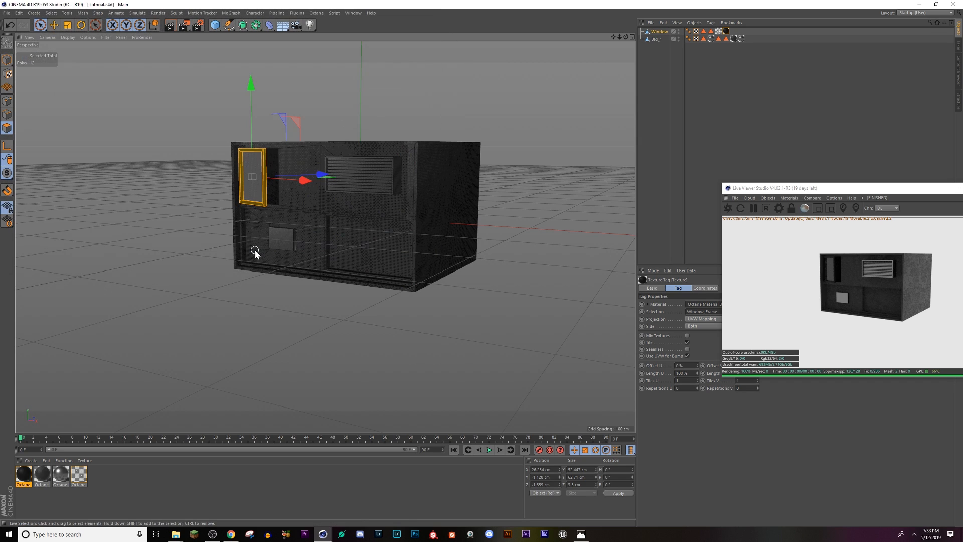
Step: Move the Live Viewer window aside and add a MoGraph Cloner to the scene
left_click_drag(270, 222, 265, 242, "alt")
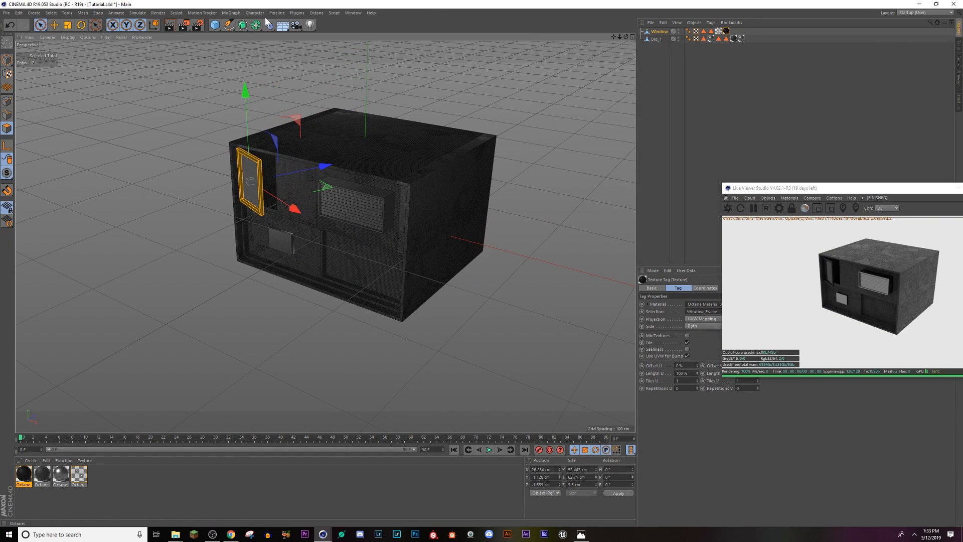
left_click_drag(785, 191, 692, 169)
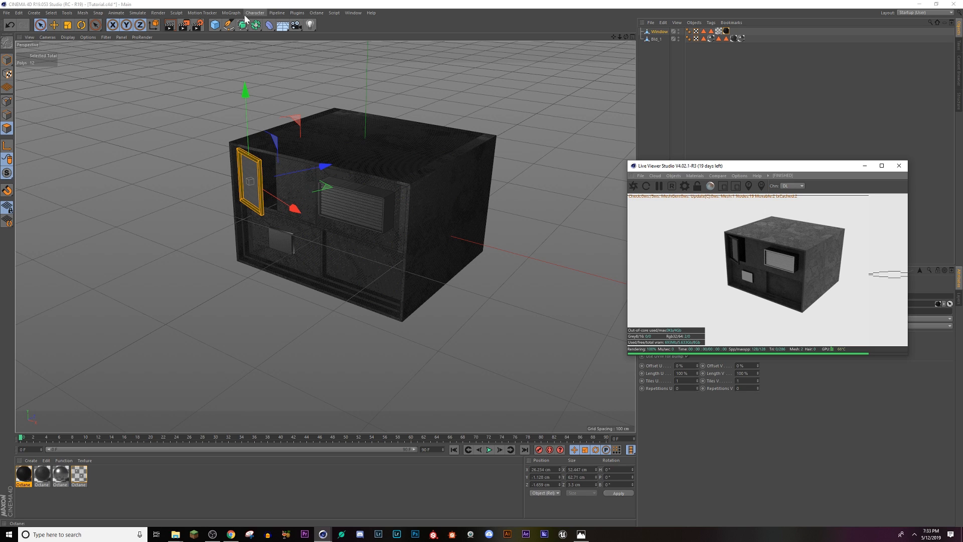
left_click(228, 13)
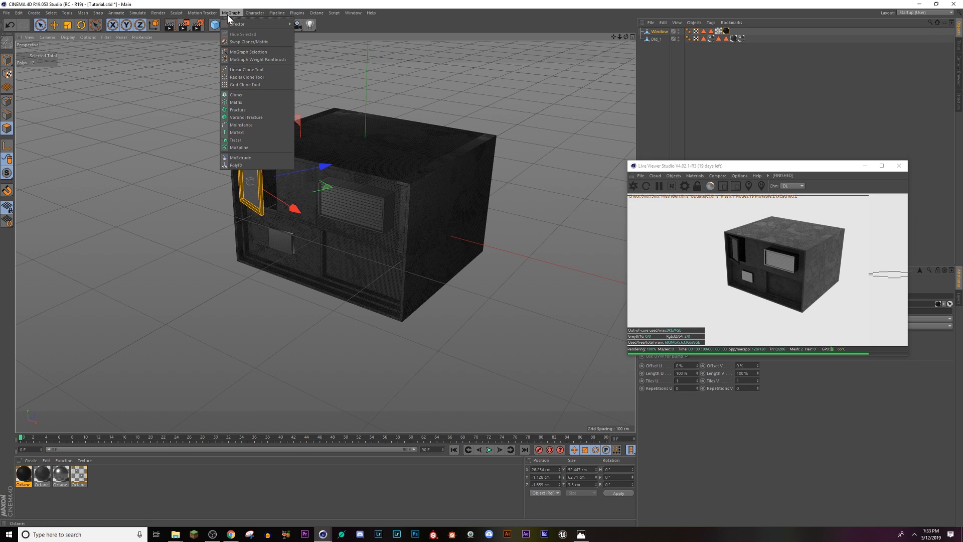
left_click(261, 94)
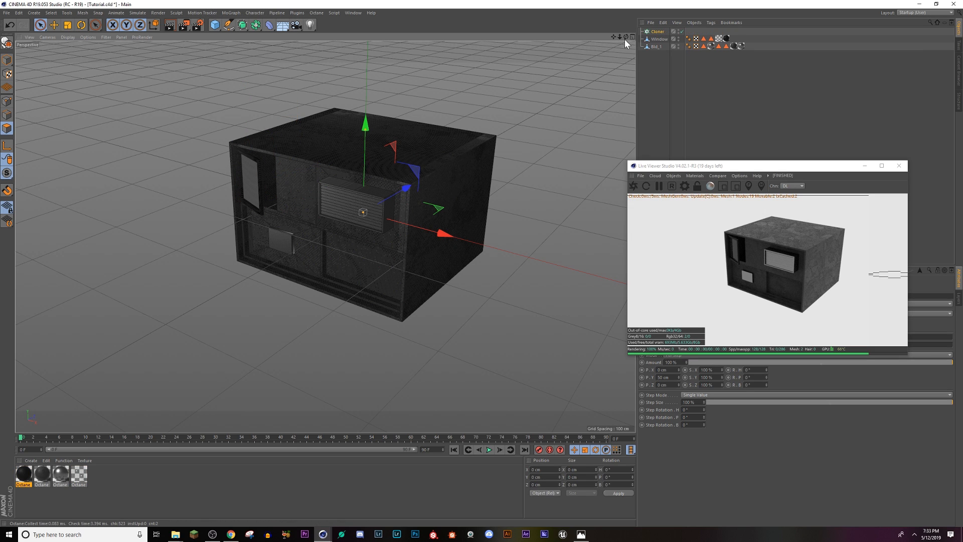
Step: Group Window and Bld_1 into a null named Bld and make it a child of the Cloner
left_click(654, 46)
left_click(656, 40, "ctrl")
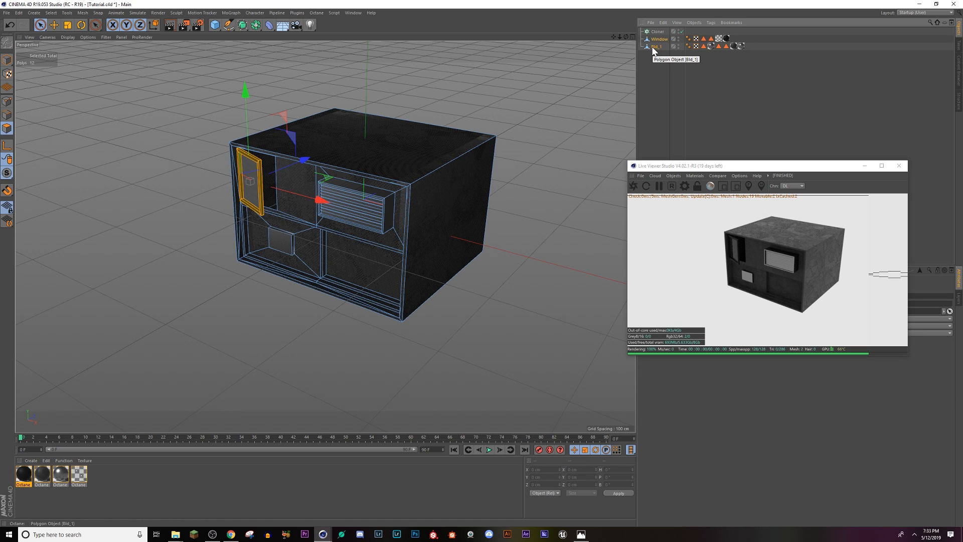
key("alt+g")
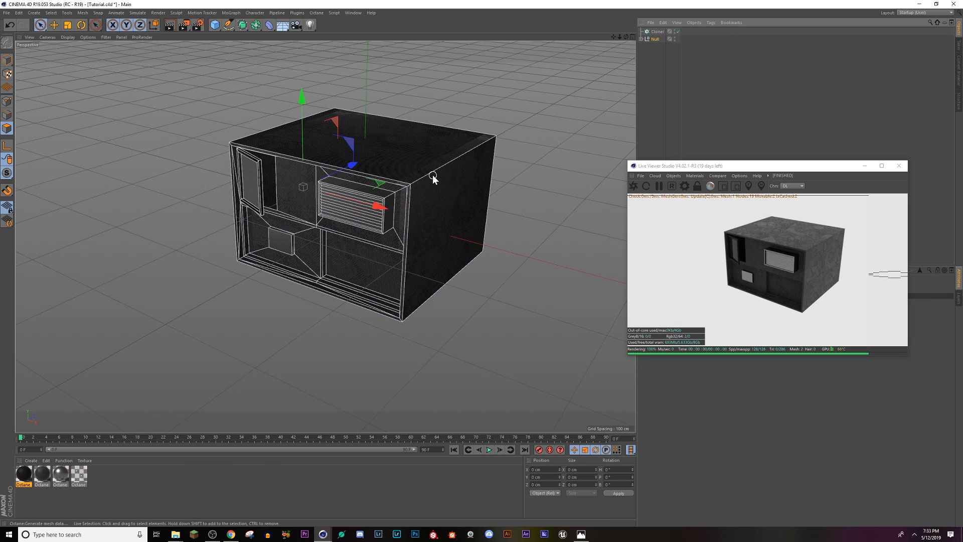
left_click_drag(430, 179, 457, 211, "alt")
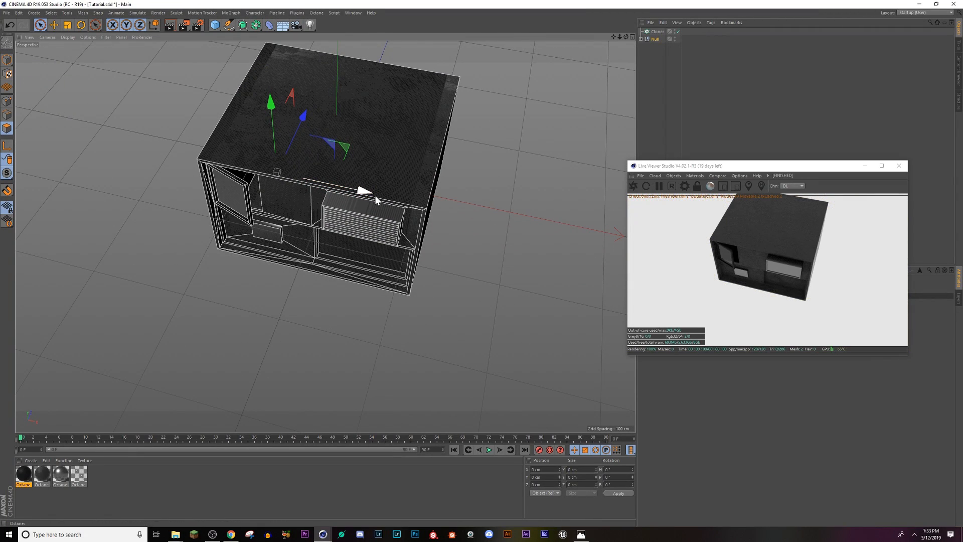
left_click_drag(654, 40, 656, 32)
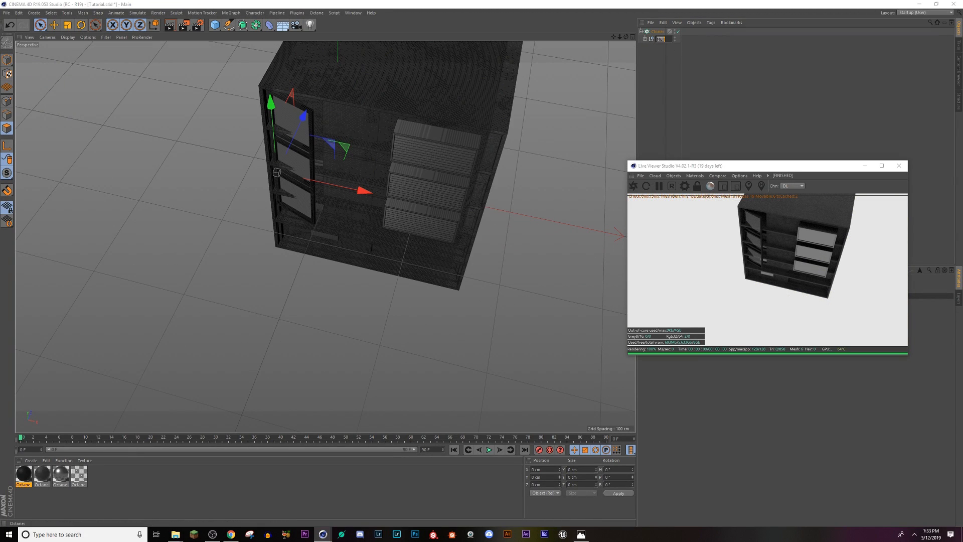
Step: Move the Live Viewer off the Cloner's settings and raise the clones' P.Y spacing to about 148 cm
left_click(658, 32)
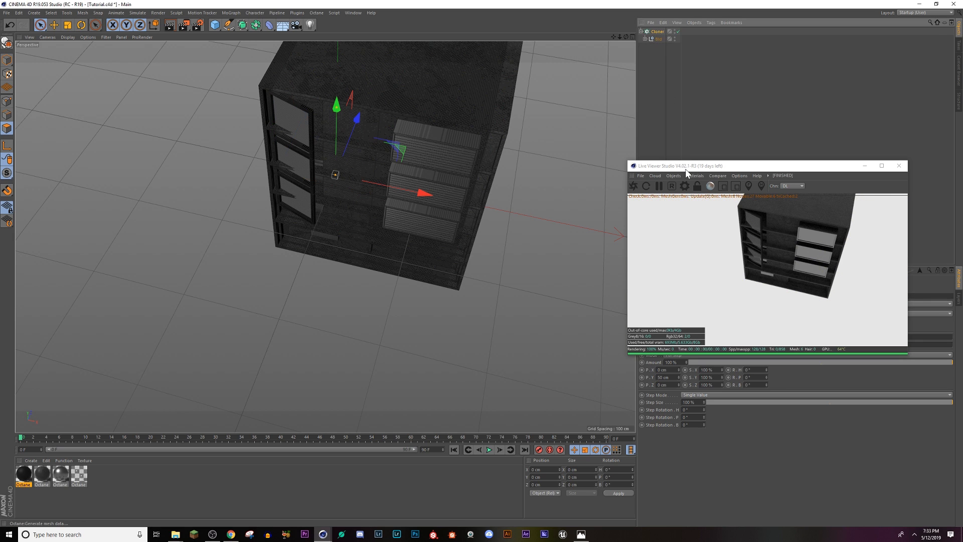
left_click_drag(685, 169, 585, 57)
left_click_drag(482, 221, 419, 194, "alt")
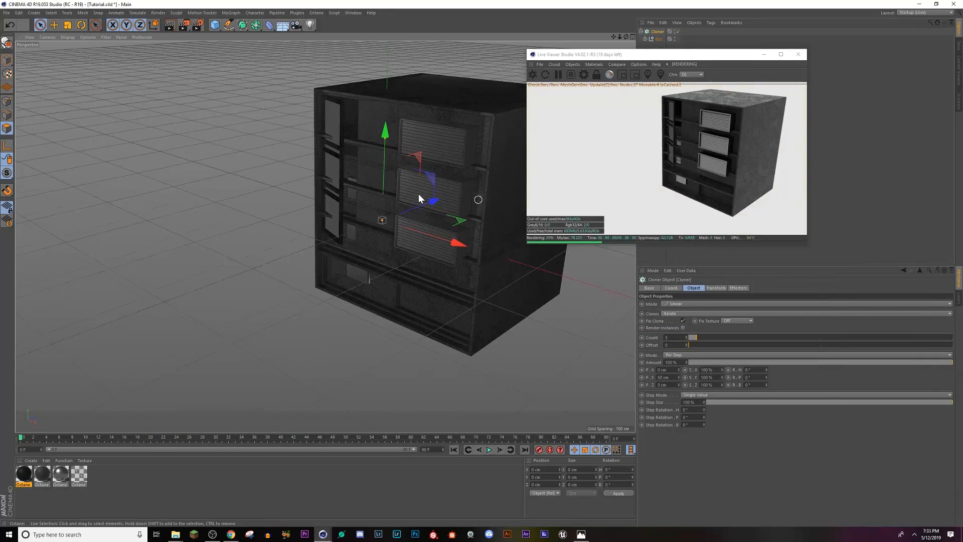
middle_click_drag(419, 193, 330, 167, "alt")
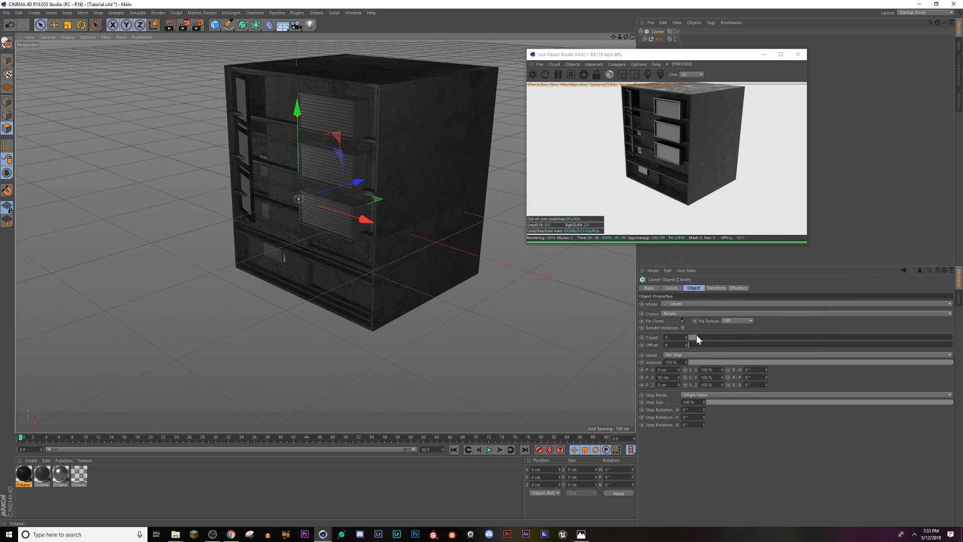
left_click_drag(679, 378, 679, 341)
Step: Close the gap between the stacked building clones by setting the Cloner's P.Y spacing to 147 cm
scroll(384, 186, "up", 10)
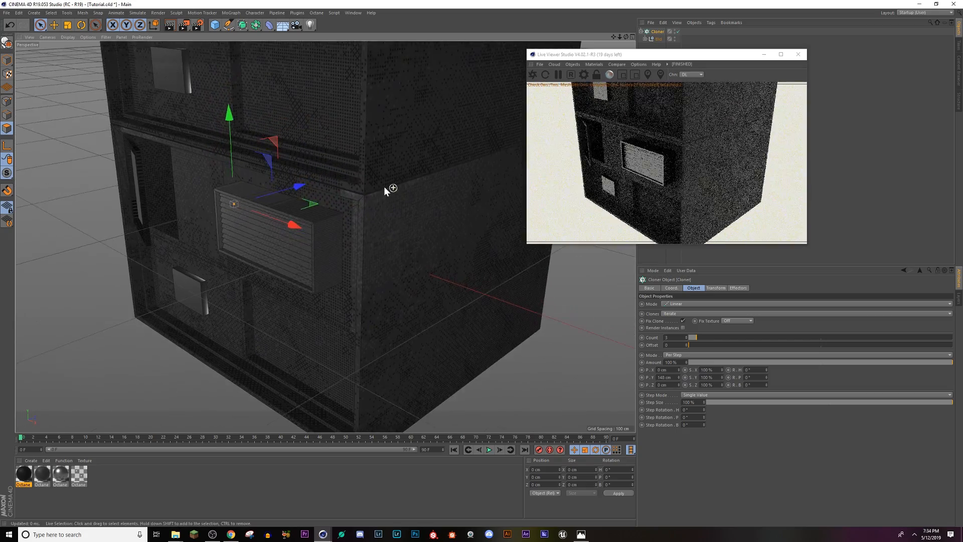
scroll(354, 192, "up", 6)
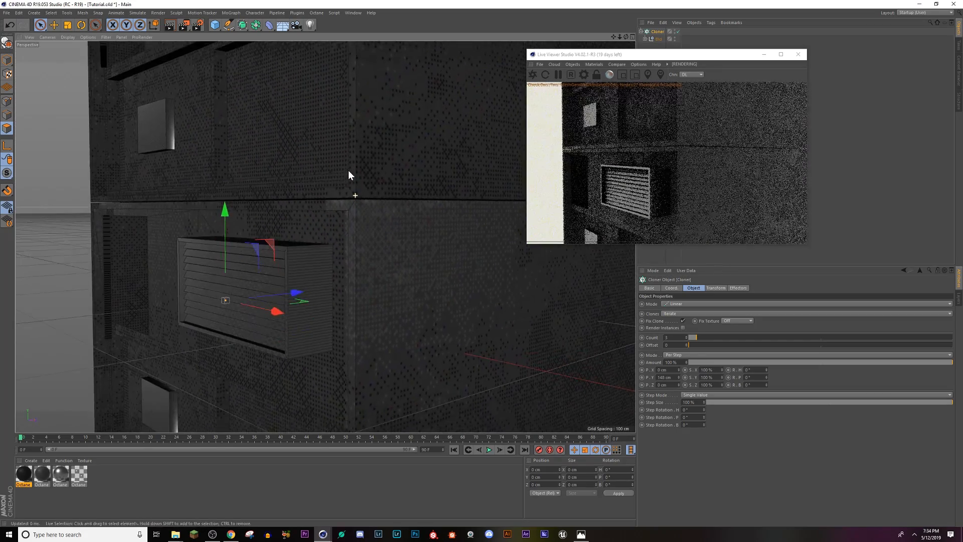
scroll(350, 173, "up", 2)
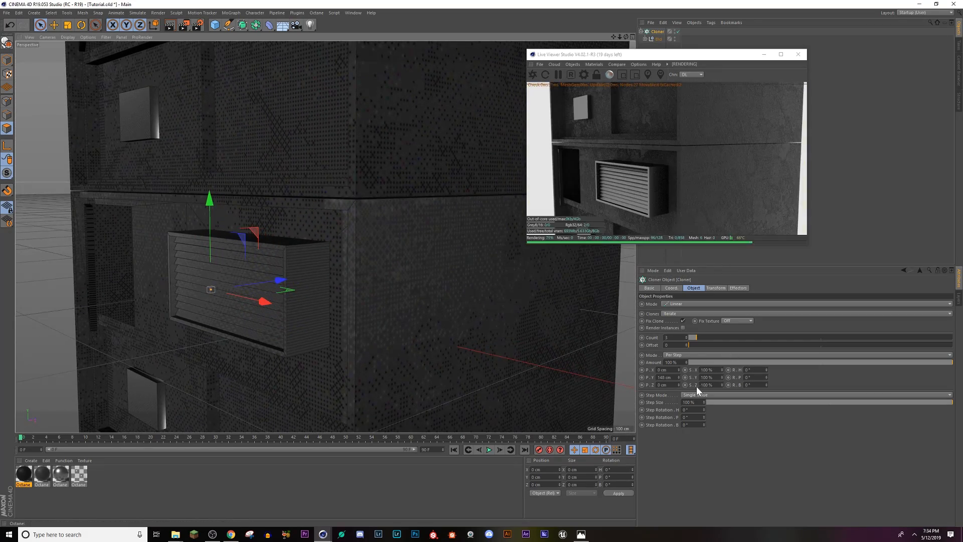
left_click(679, 379)
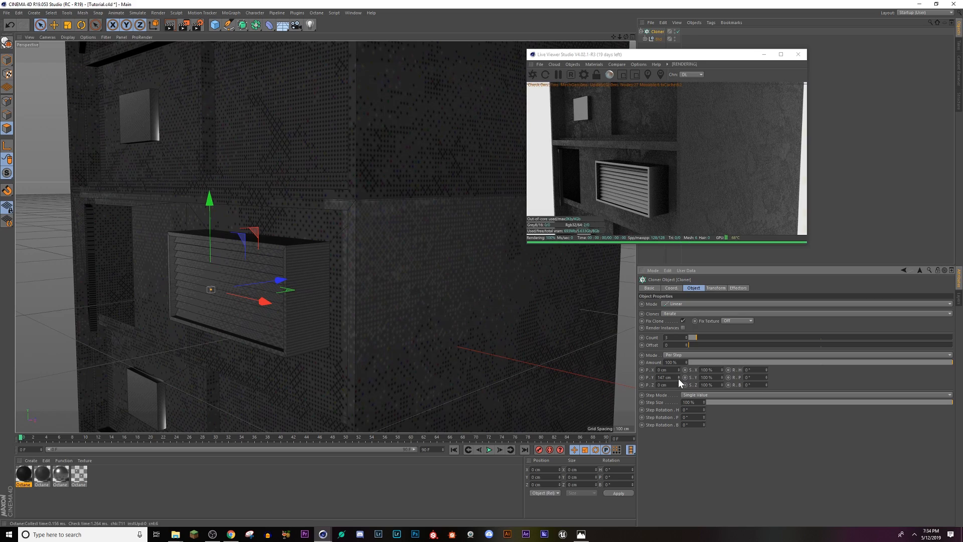
scroll(308, 276, "down", 2)
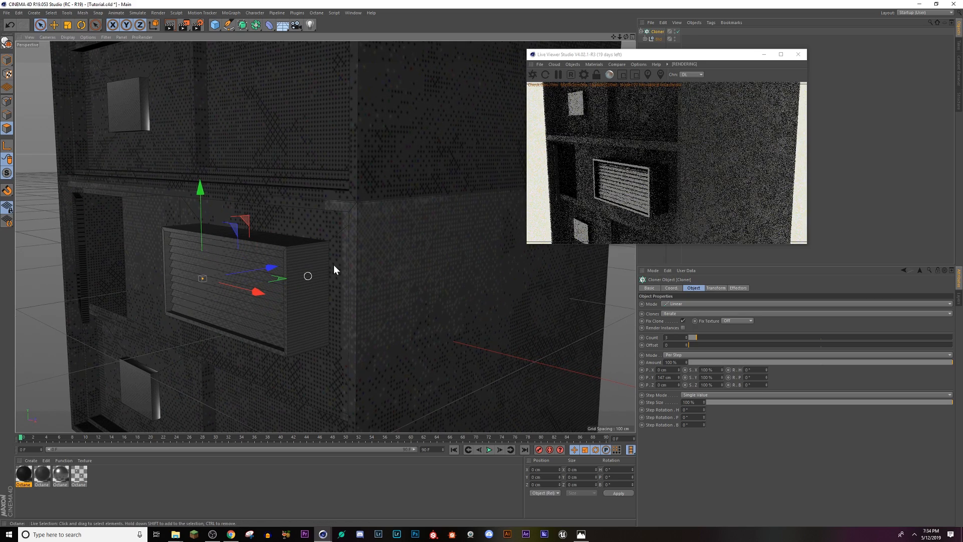
Step: Raise the linear Cloner's count to 6 and try offsetting the stacked clones by 16 cm in P.X
scroll(431, 182, "down", 3)
scroll(431, 185, "down", 6)
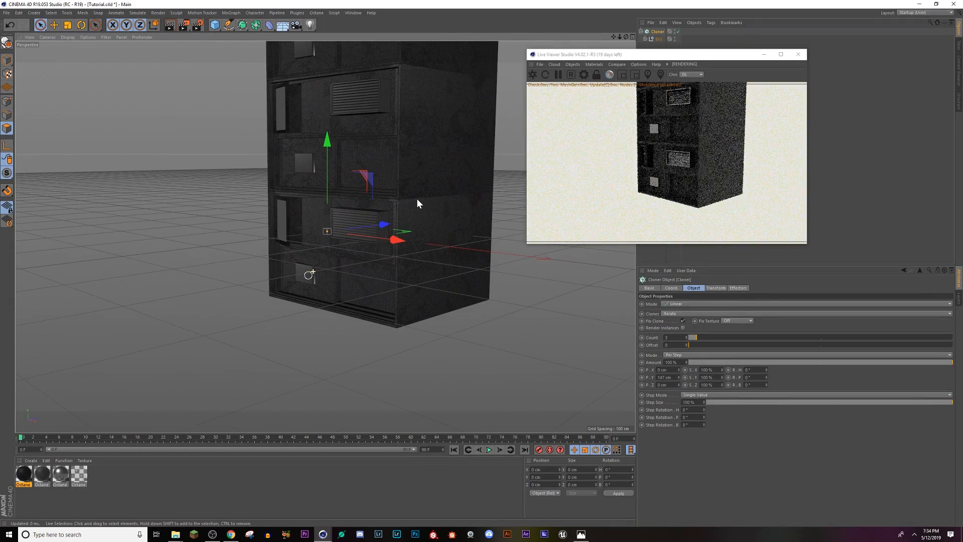
scroll(422, 205, "down", 3)
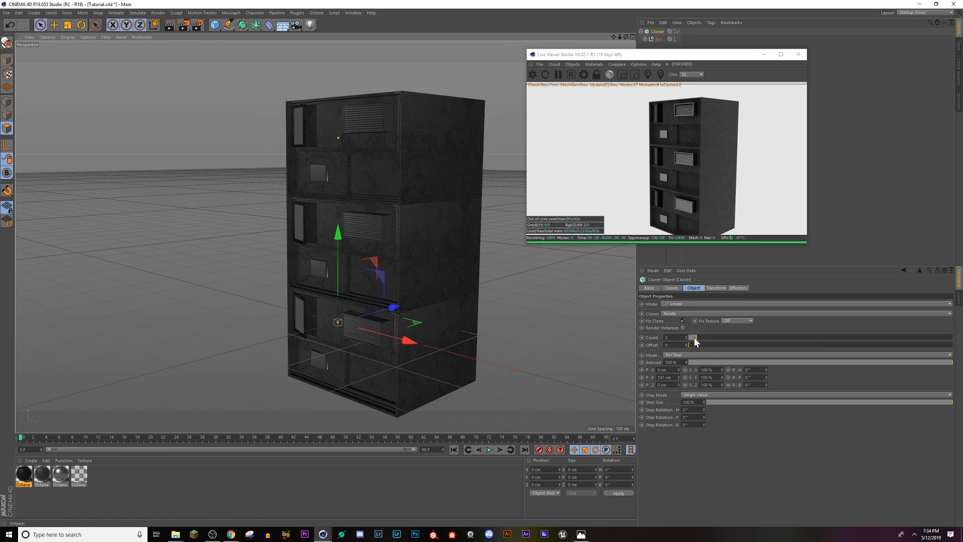
left_click_drag(694, 338, 707, 334)
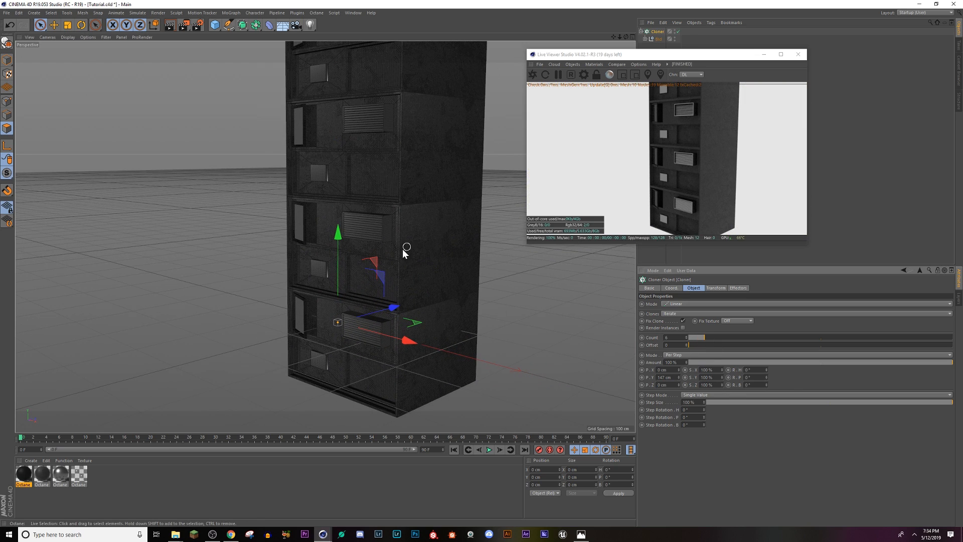
scroll(402, 251, "down", 2)
scroll(395, 259, "down", 4)
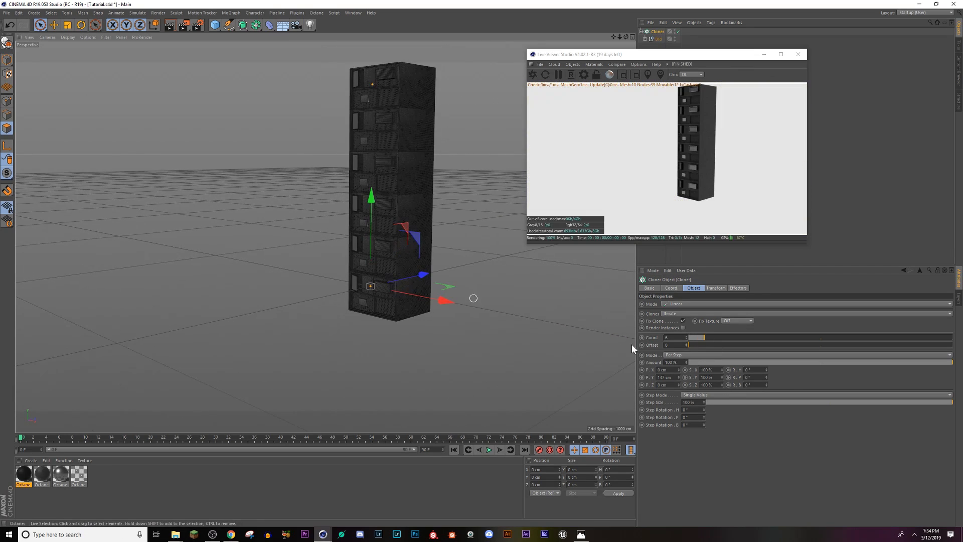
left_click_drag(679, 369, 679, 360)
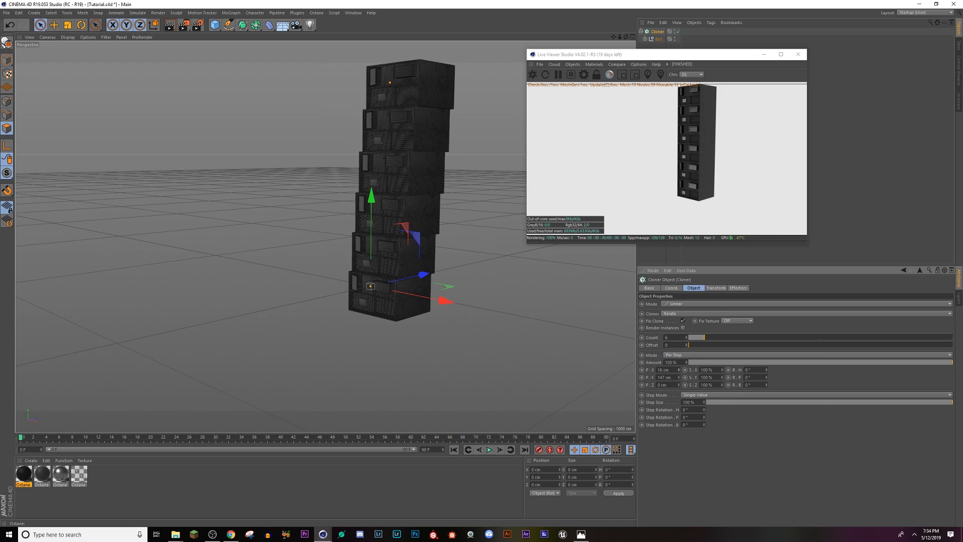
key("ctrl+z")
Step: Switch the Cloner to Grid Array mode and set its X size to about 456 cm to close the gaps between columns
left_click(685, 305)
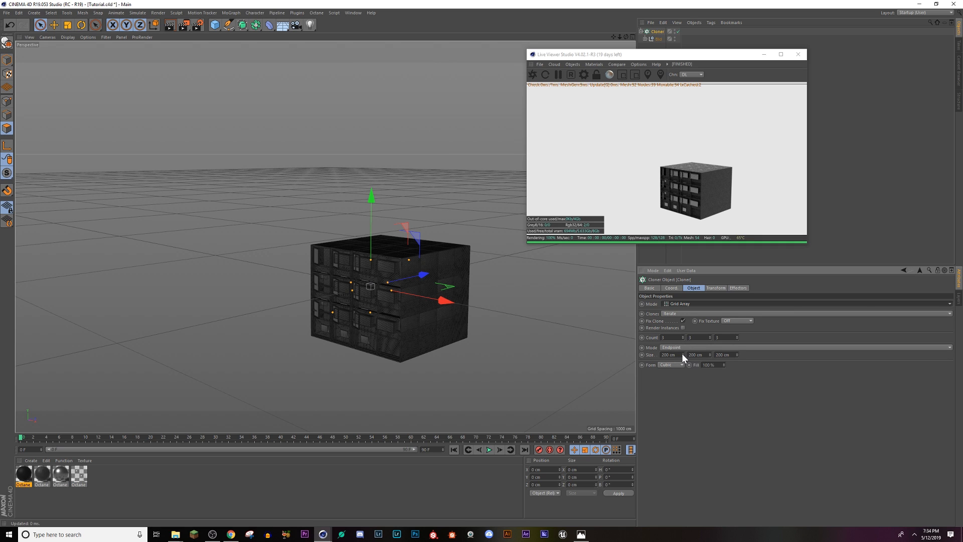
left_click_drag(682, 353, 682, 216)
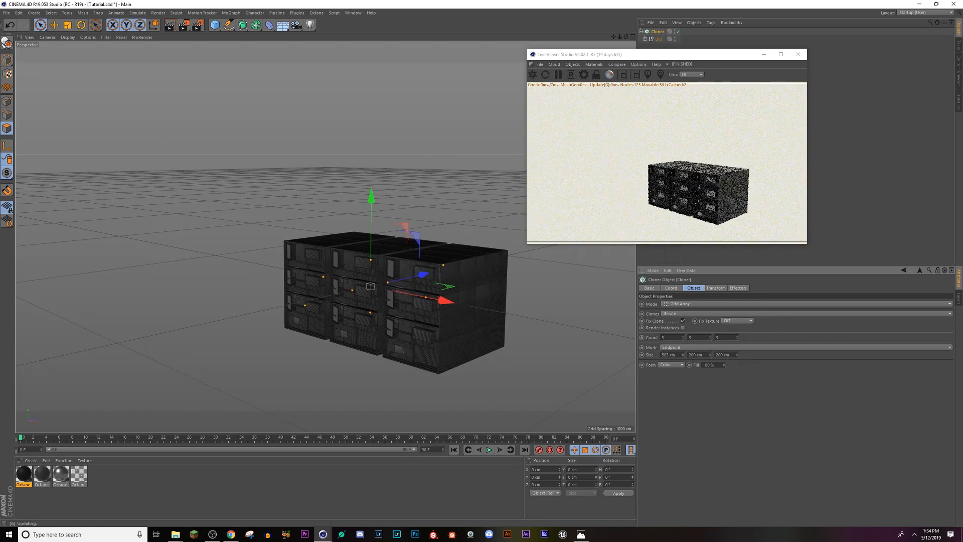
scroll(384, 255, "up", 10)
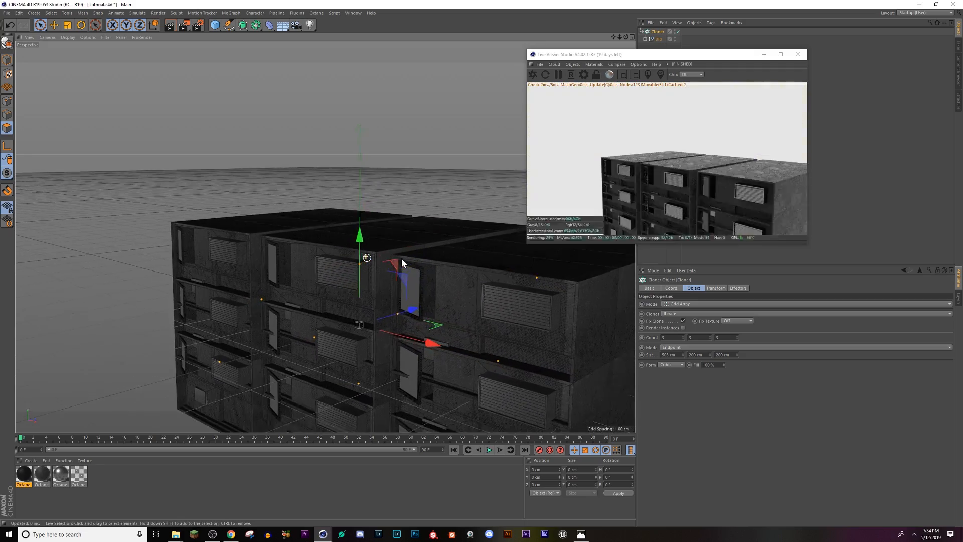
scroll(402, 258, "up", 8)
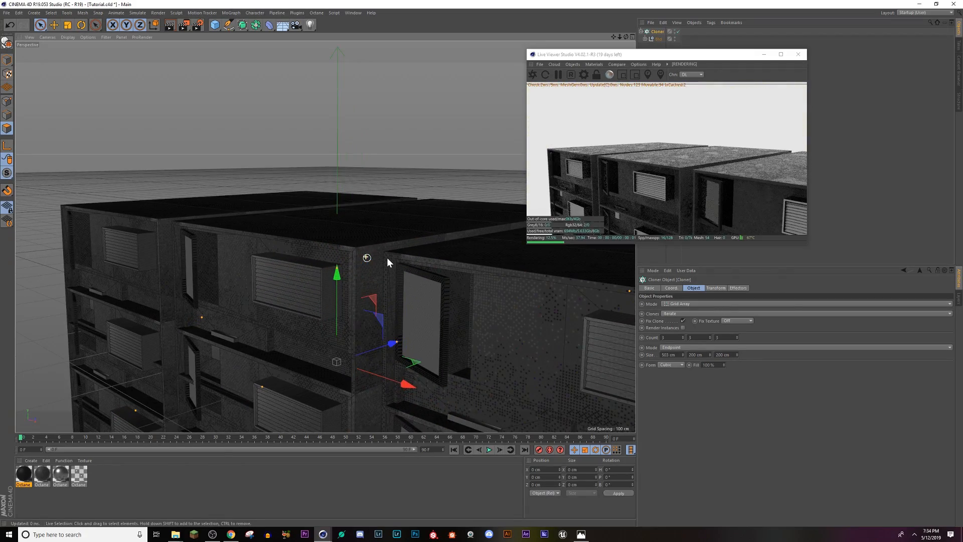
scroll(414, 263, "up", 2)
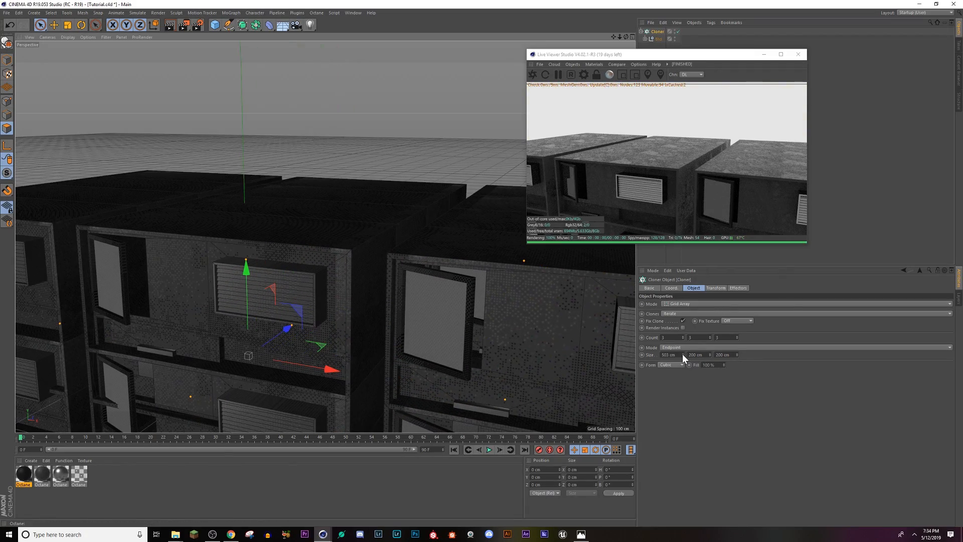
left_click_drag(682, 355, 682, 353)
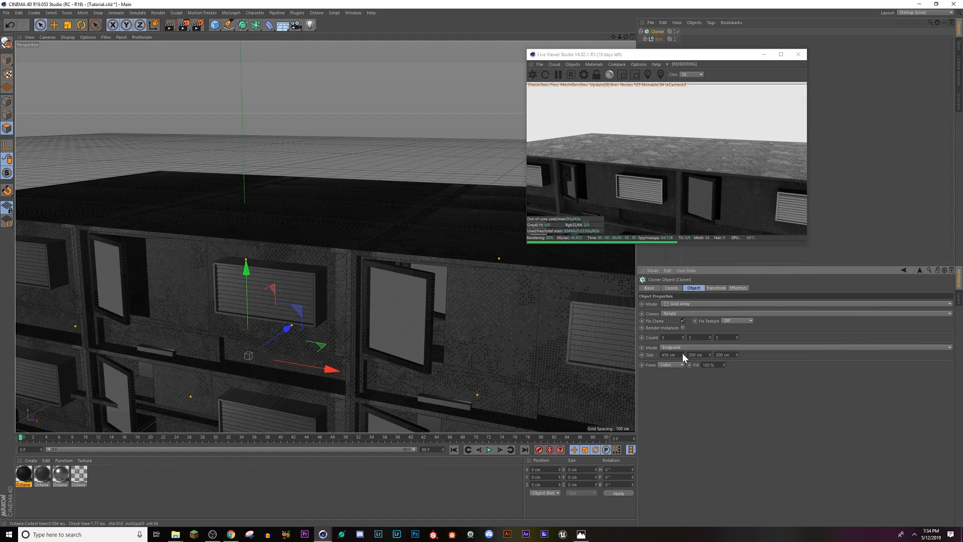
Step: Set the grid Cloner's Y size to 295 cm so the floors meet without a gap
left_click_drag(408, 282, 518, 313, "alt")
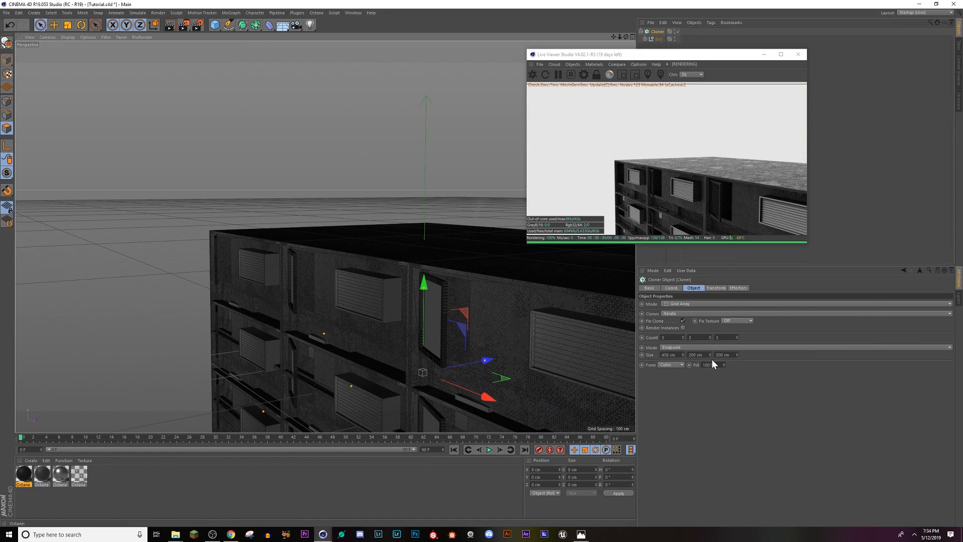
left_click_drag(710, 354, 710, 345)
middle_click_drag(416, 336, 165, 193, "alt")
right_click_drag(344, 254, 301, 236, "alt")
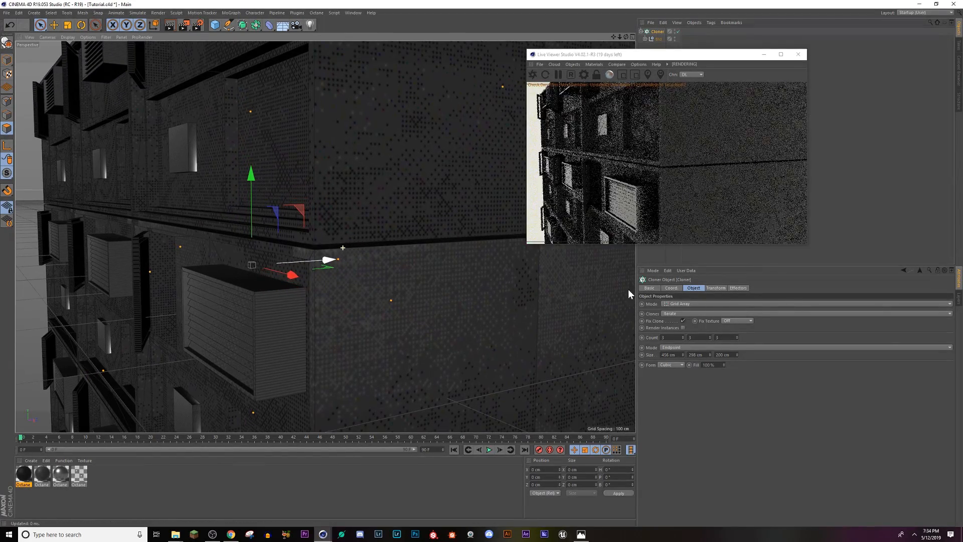
left_click_drag(709, 353, 710, 353)
left_click(710, 353)
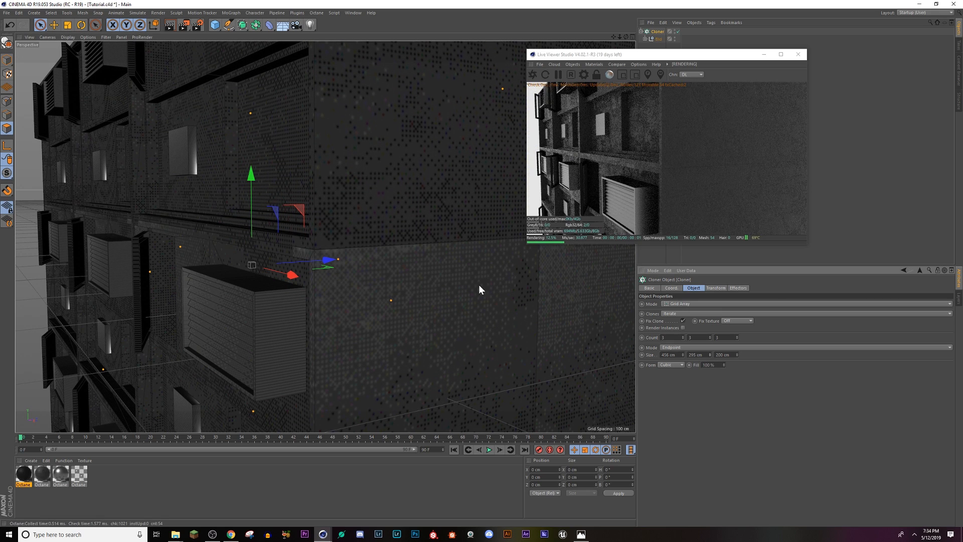
right_click_drag(319, 236, 260, 343, "alt")
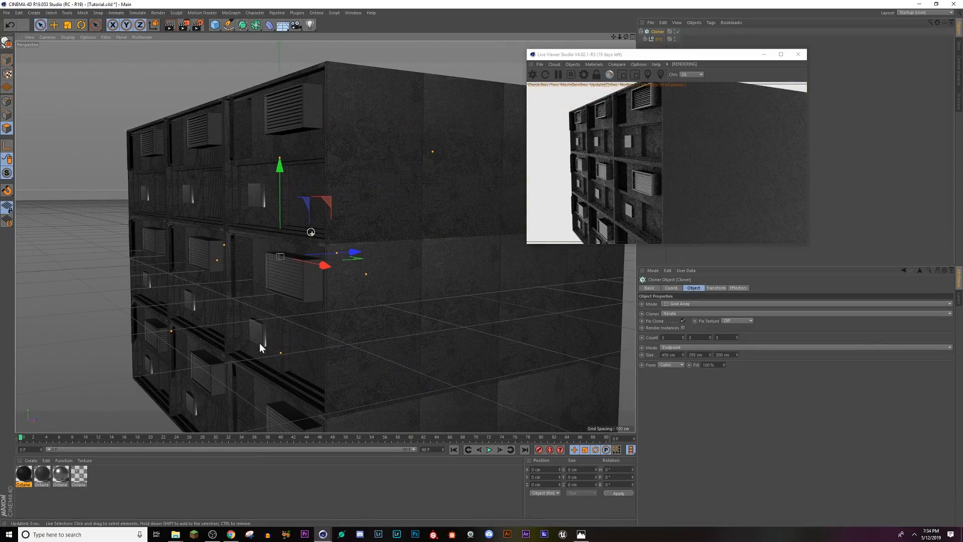
Step: Move the Live Viewer off the object list, duplicate the building Cloner, and shift the copy along Z to -590 cm
right_click_drag(358, 302, 329, 312, "alt")
mouse_move(330, 312)
left_mouse_down("alt")
mouse_move(438, 221)
mouse_move(384, 261)
mouse_move(408, 260)
mouse_move(372, 237)
mouse_move(377, 281)
mouse_move(429, 298)
left_mouse_up("alt")
right_click_drag(429, 293, 418, 281, "alt")
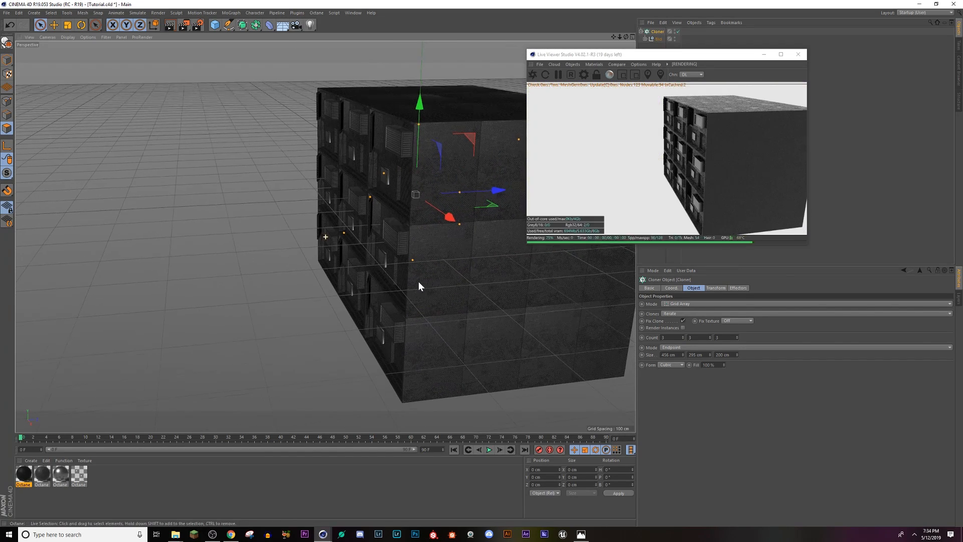
middle_click_drag(418, 281, 407, 260, "alt")
left_click_drag(635, 57, 739, 100)
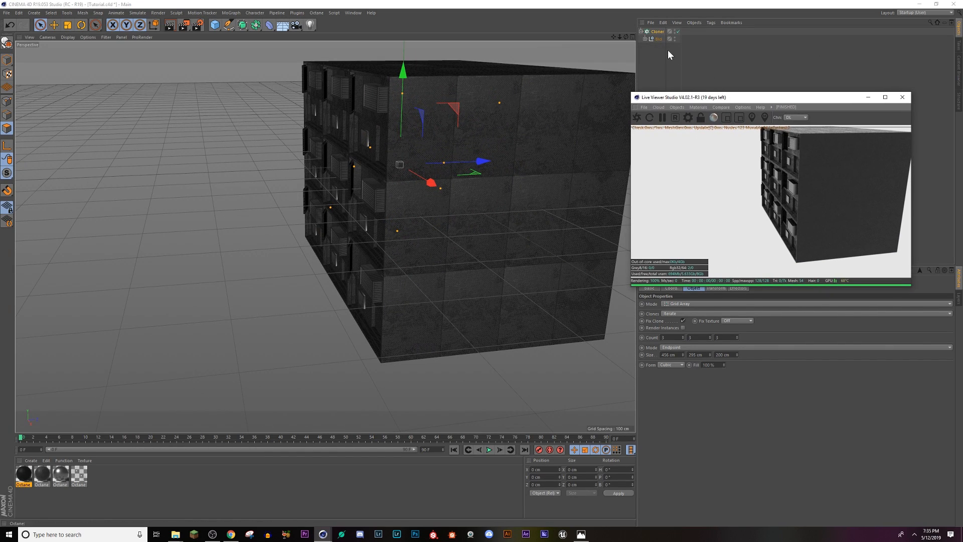
left_click(641, 32)
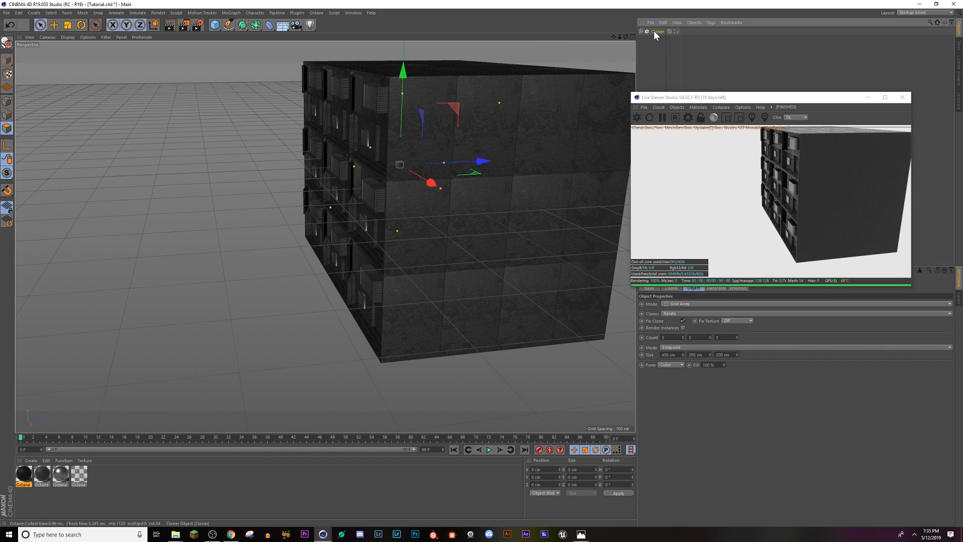
left_click_drag(654, 31, 651, 51, "ctrl")
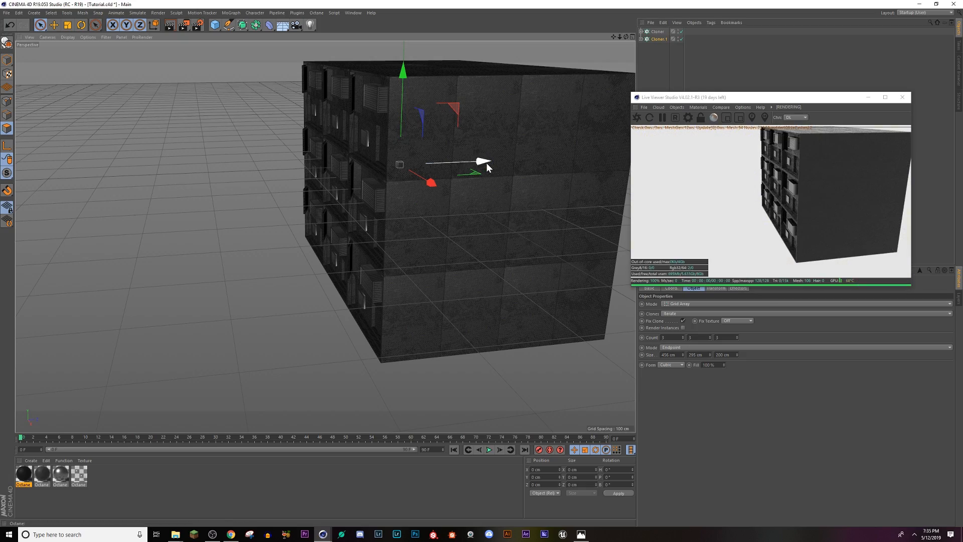
left_click_drag(486, 162, 203, 192)
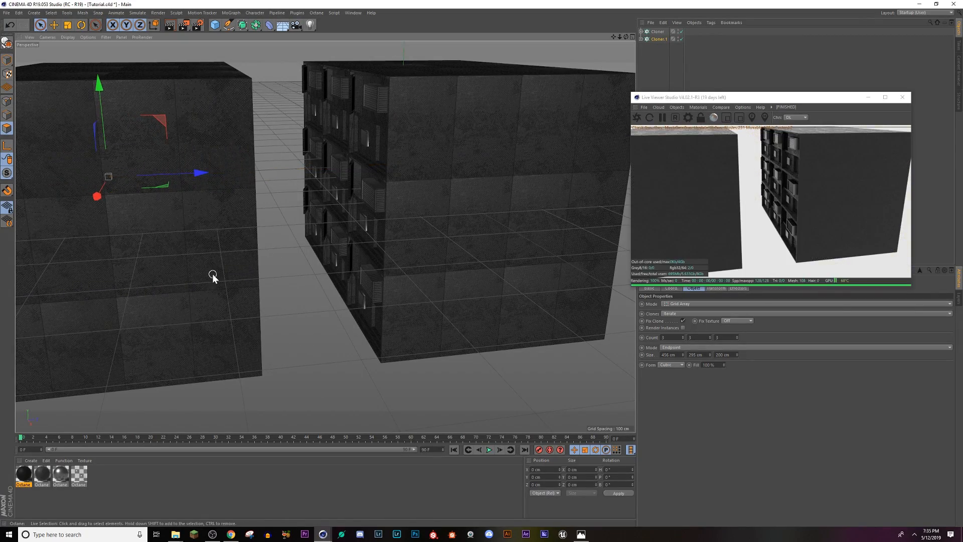
Step: Rotate the duplicated Cloner as a whole model by 180° in heading so its windows face the original building
mouse_move(212, 276)
left_mouse_down("alt")
mouse_move(183, 269)
mouse_move(209, 273)
left_mouse_up("alt")
left_click(81, 25)
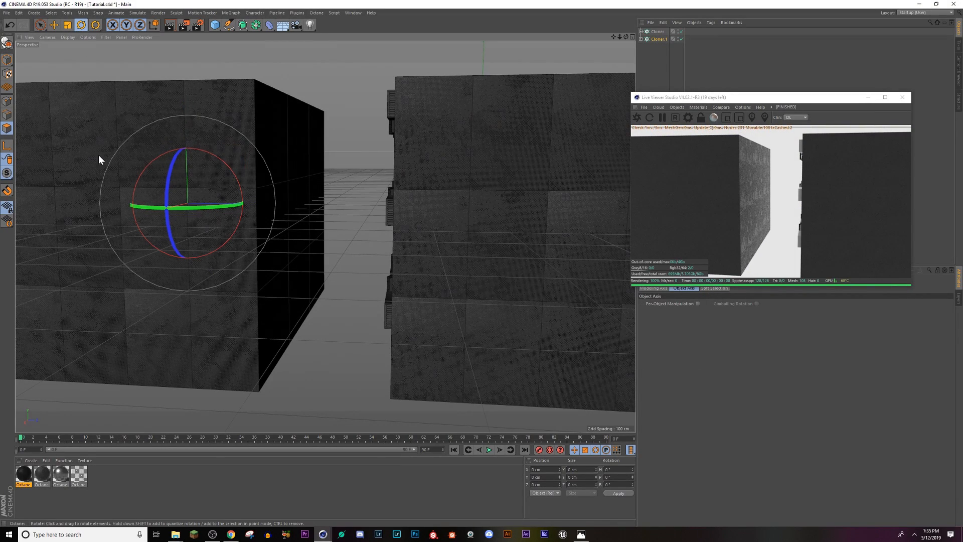
left_click(7, 60)
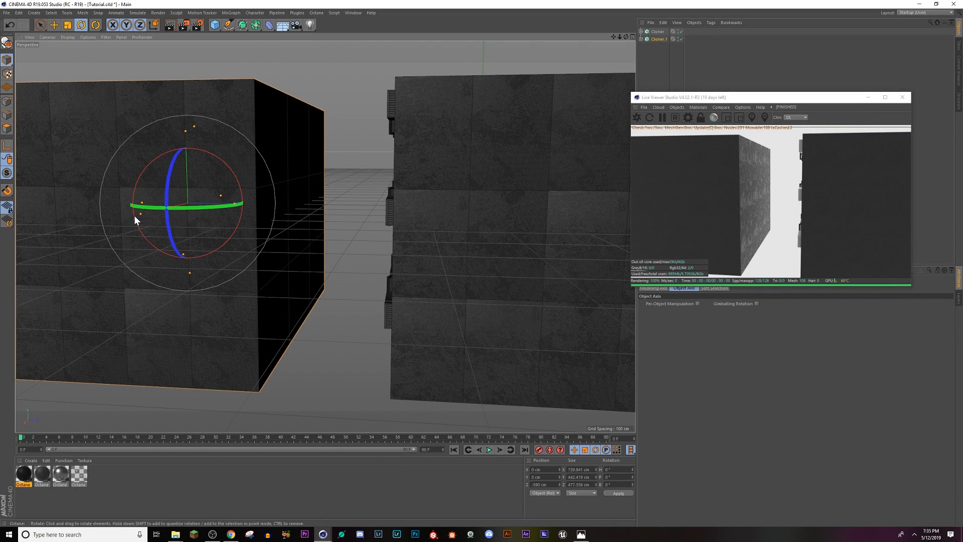
left_click_drag(149, 206, 325, 233)
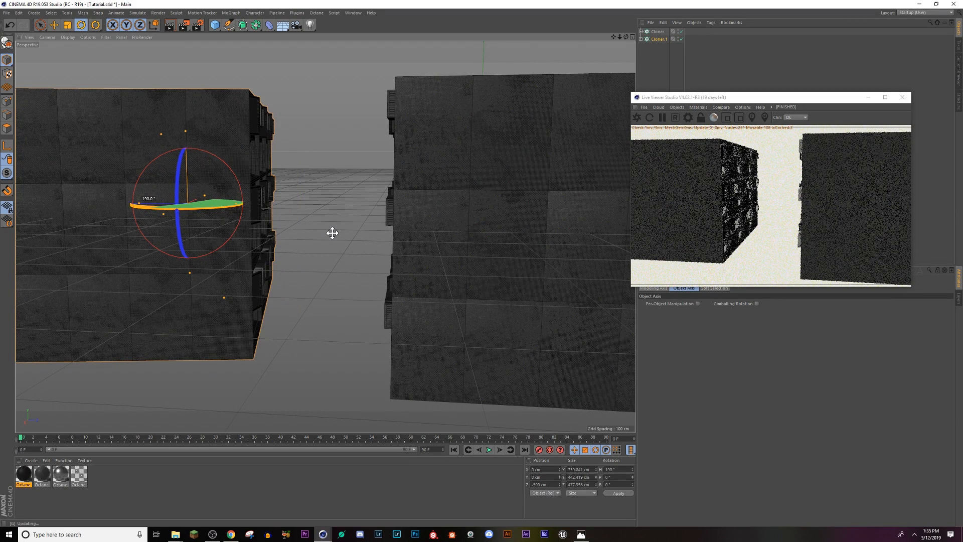
key("ctrl+z")
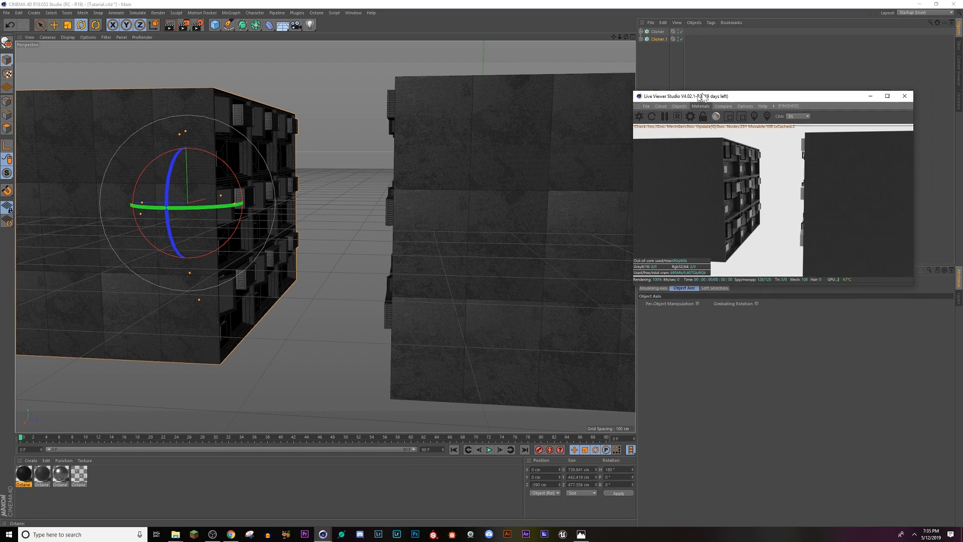
Step: Move the Live Viewer off the Cloner settings and reduce the Z count of both Cloners to 1
left_click_drag(692, 98, 743, 65)
left_click(656, 32, "shift")
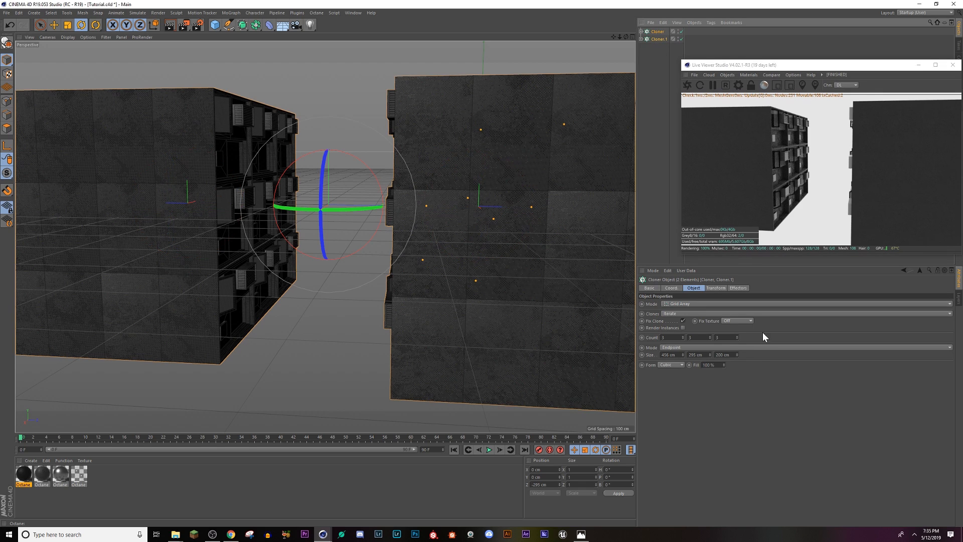
left_click(736, 339)
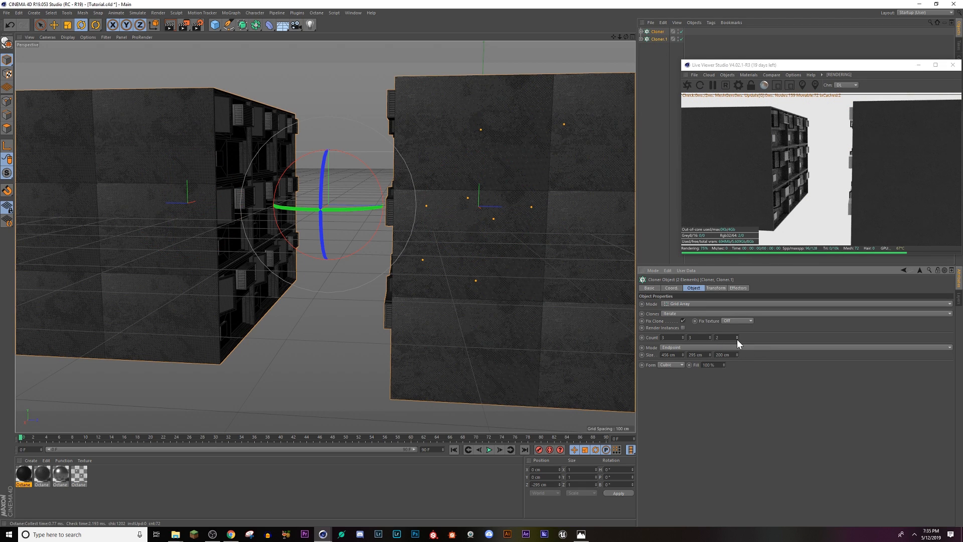
left_click(736, 339)
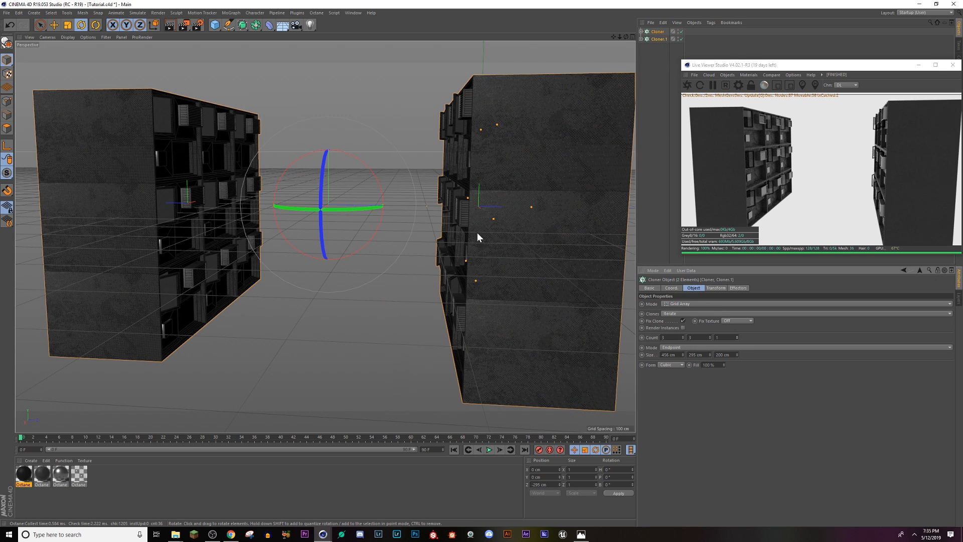
Step: Move Cloner.1 along Z to -310 cm, closer to the opposite building, to narrow the street
left_click(659, 39)
left_click(52, 24)
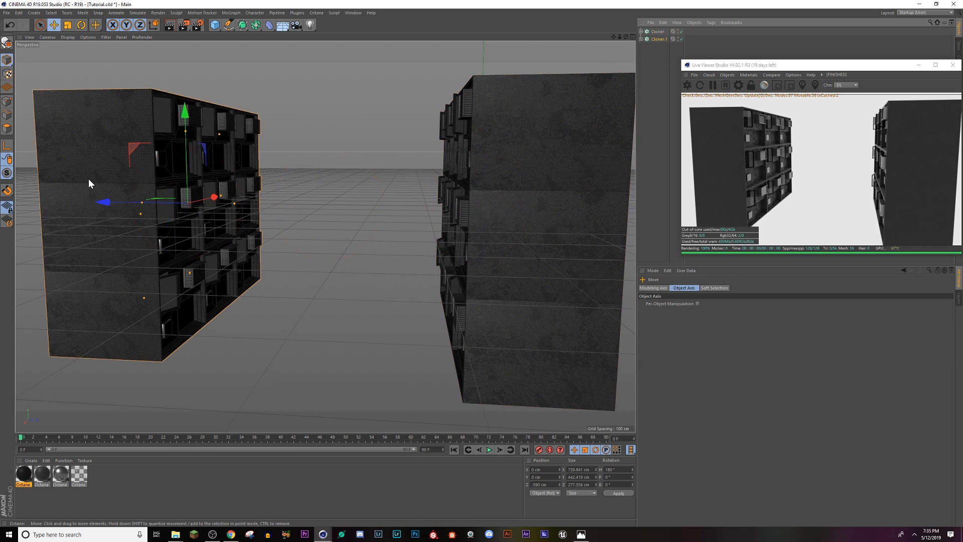
left_click_drag(108, 205, 420, 266)
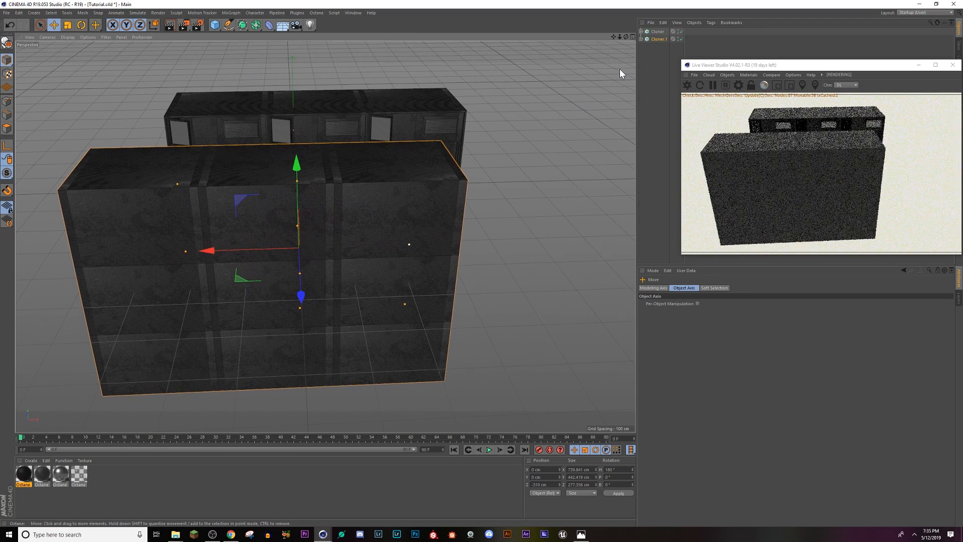
Step: Align Cloner.1 with the opposite building in the top view by shifting it to about 110 cm in X, and return to the perspective view
left_click(632, 37)
scroll(448, 221, "down", 2)
scroll(507, 295, "down", 12)
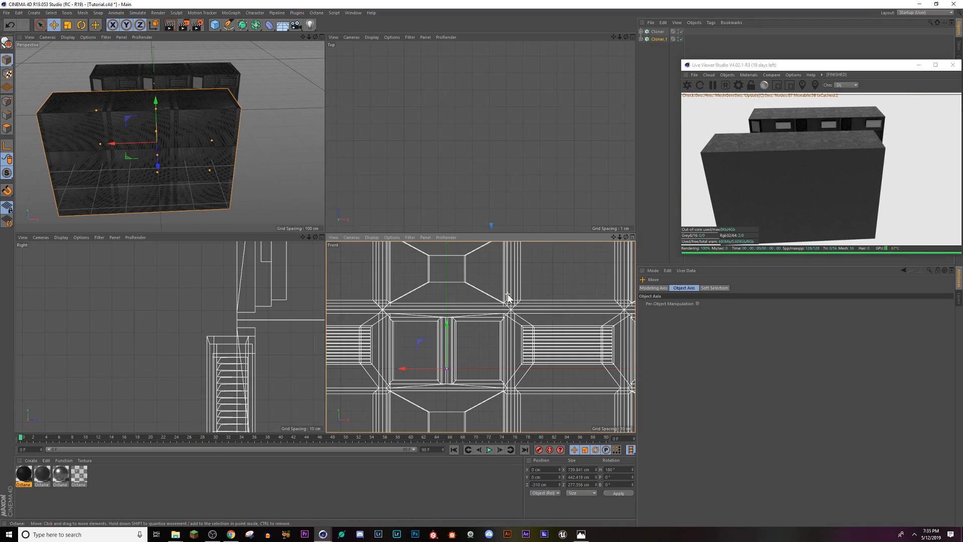
scroll(511, 292, "up", 2)
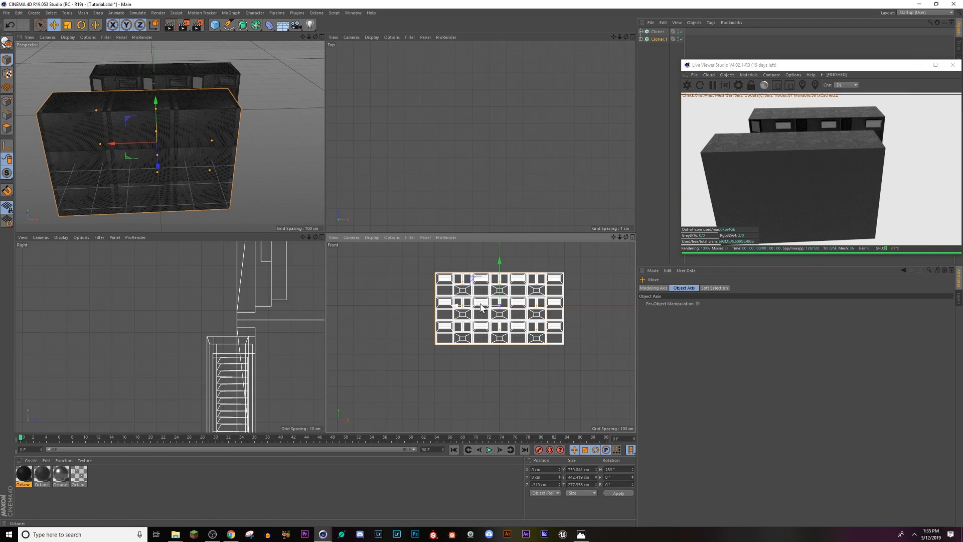
scroll(224, 339, "down", 6)
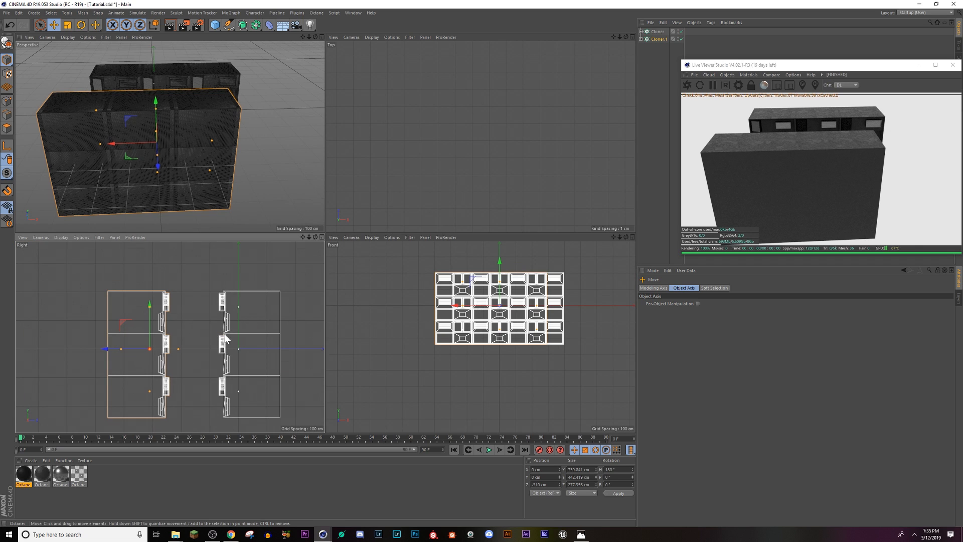
scroll(484, 145, "down", 10)
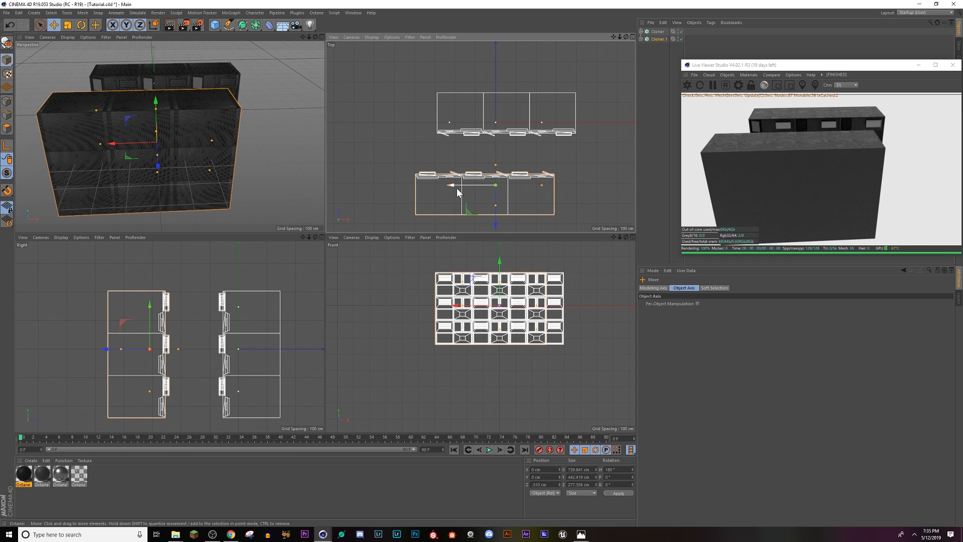
left_click_drag(455, 186, 479, 183)
left_click(321, 37)
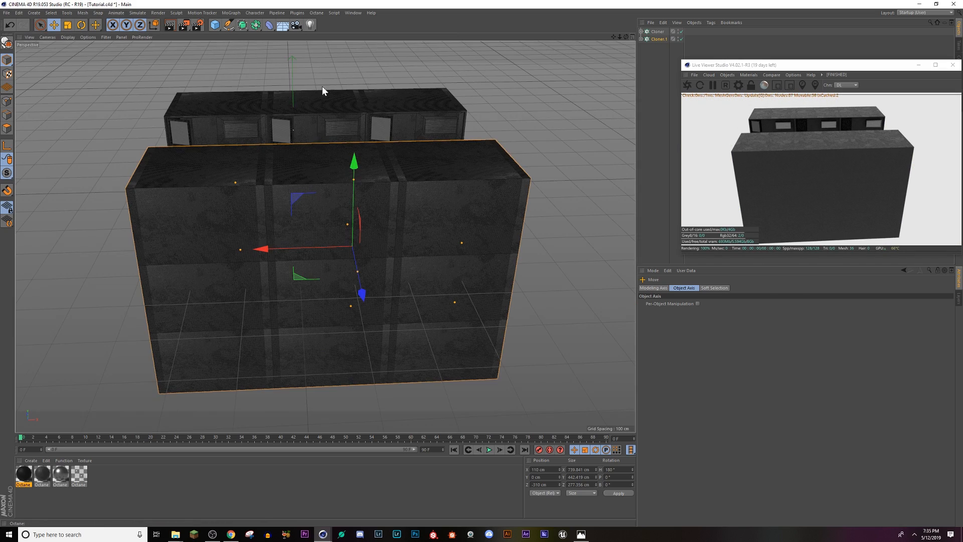
mouse_move(301, 209)
left_mouse_down("alt")
mouse_move(498, 270)
mouse_move(444, 273)
mouse_move(329, 214)
mouse_move(251, 204)
mouse_move(385, 230)
left_mouse_up("alt")
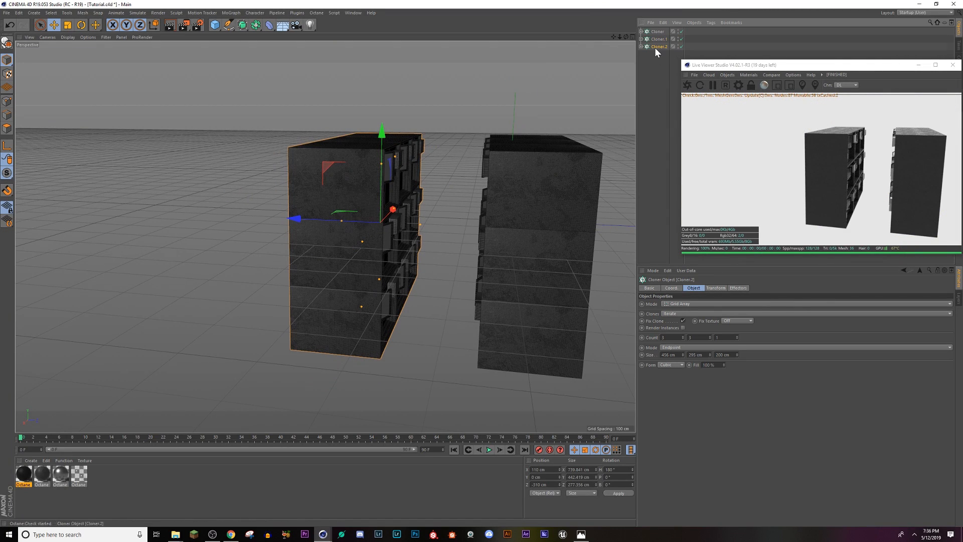
Step: Rotate the third Cloner to a heading of 90° so it stands across the street
left_click(82, 26)
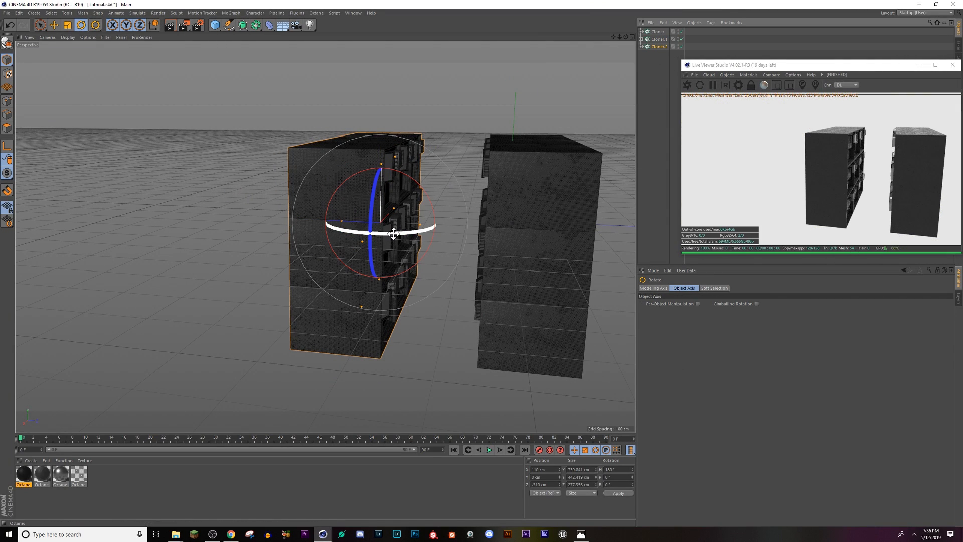
mouse_move(329, 224)
left_mouse_down()
mouse_move(356, 223)
mouse_move(290, 220)
mouse_move(312, 225)
left_mouse_up()
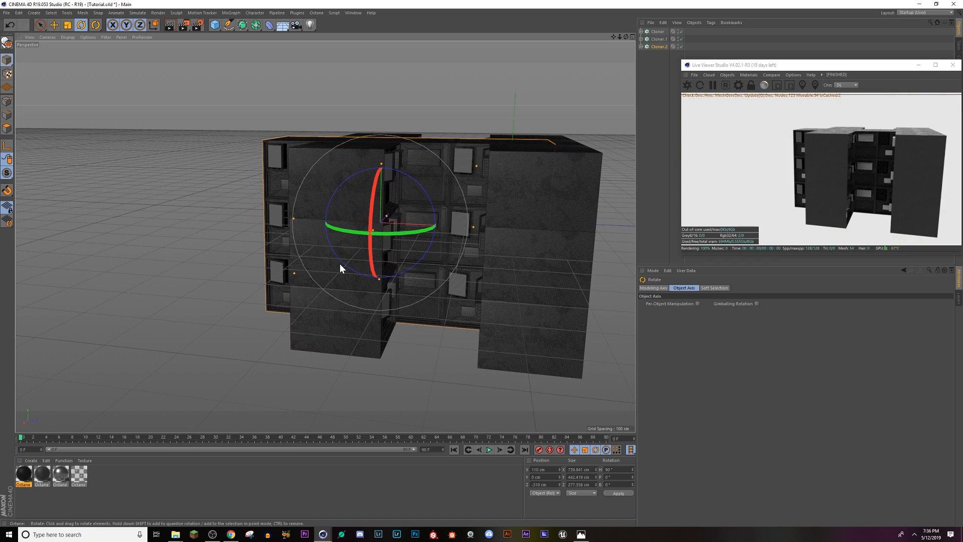
left_click_drag(341, 265, 402, 291, "alt")
Step: Move the third Cloner to -510 cm in X and about -203 cm in Z to close off the street's far end
left_click(54, 25)
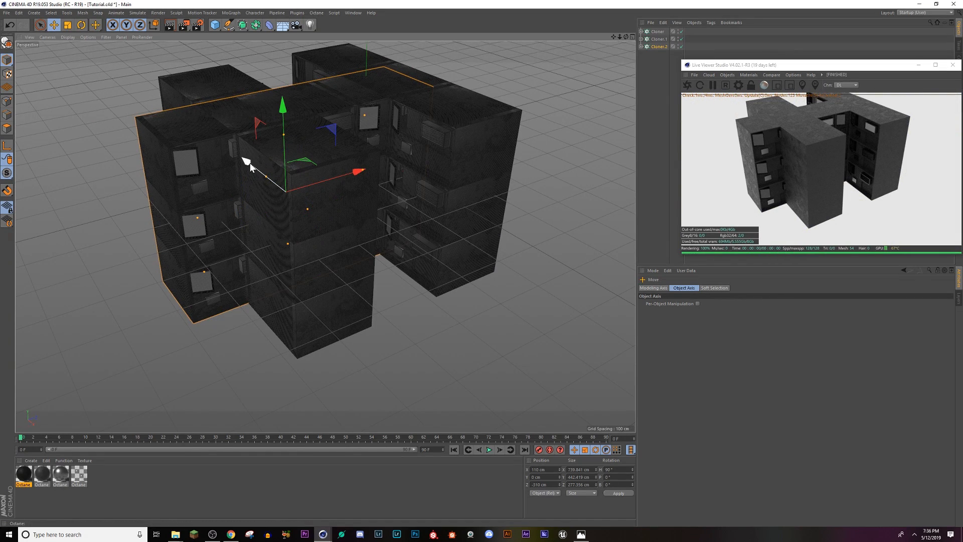
left_click_drag(250, 163, 165, 81)
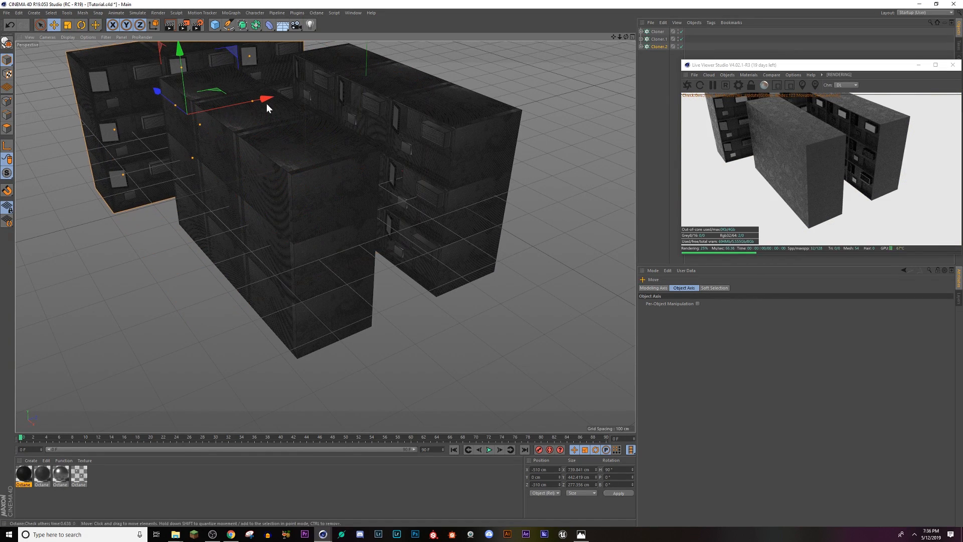
left_click_drag(262, 97, 266, 132)
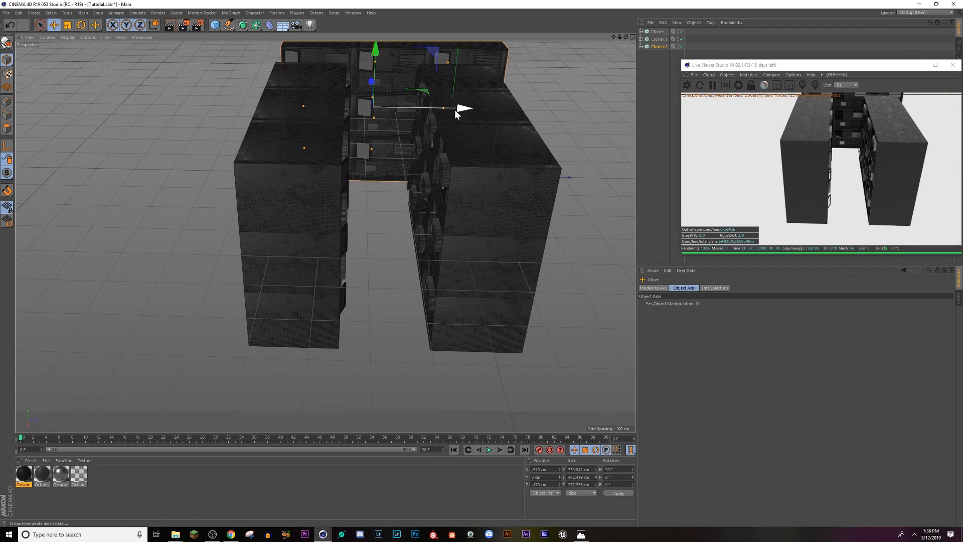
left_click_drag(454, 109, 446, 113)
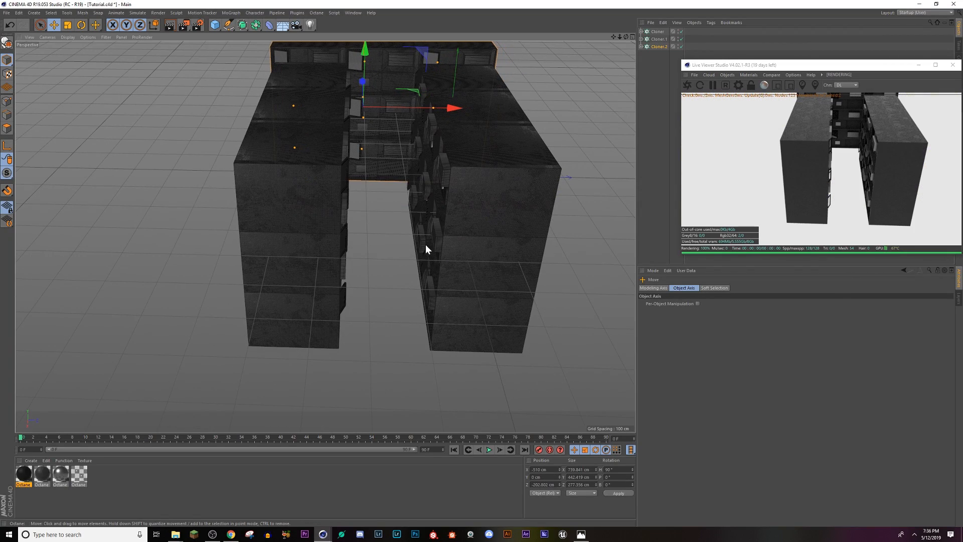
Step: Inspect the street from between the two facades, checking how the third Cloner closes the far end
scroll(437, 252, "down", 2)
scroll(409, 293, "up", 4)
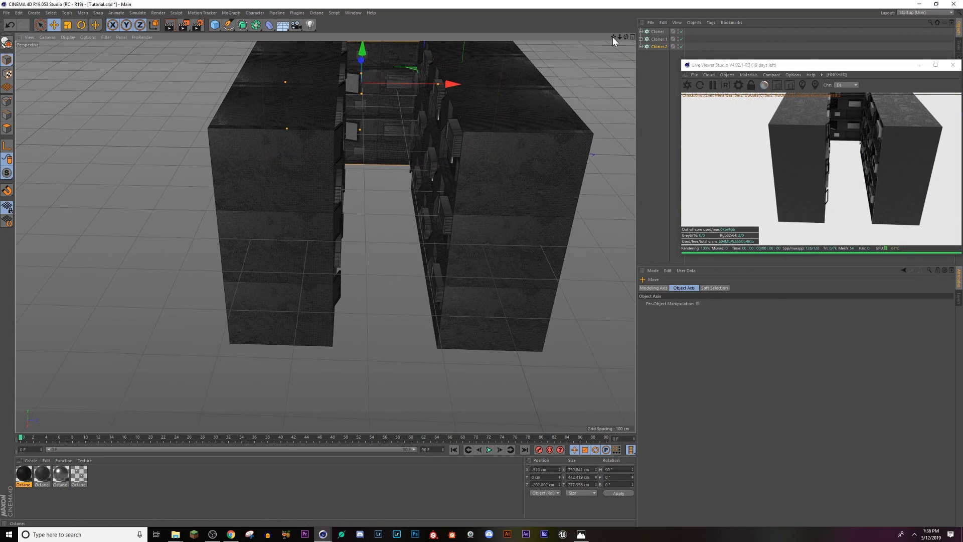
left_click_drag(621, 38, 722, 40)
middle_click_drag(422, 303, 286, 310, "alt")
middle_click(390, 321)
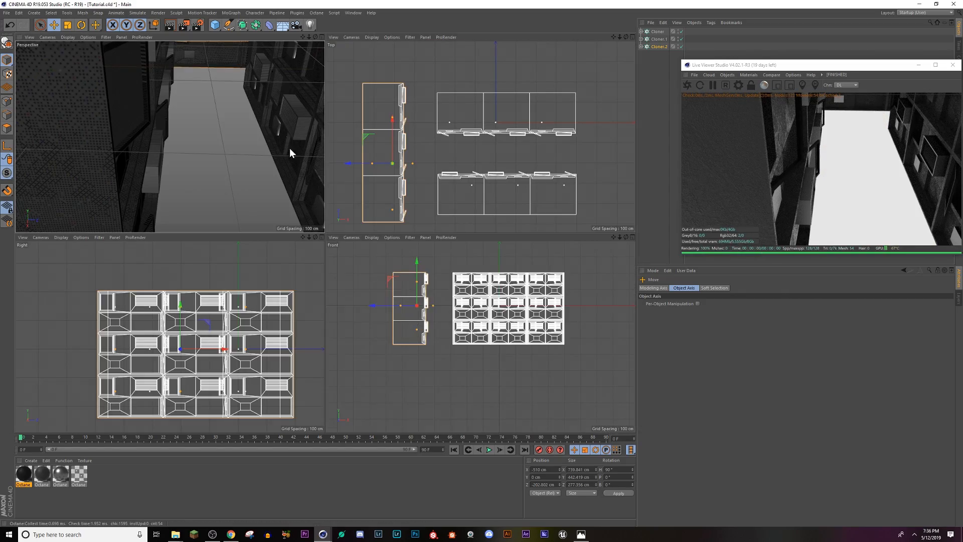
left_click(322, 36)
middle_click_drag(372, 299, 326, 306, "alt")
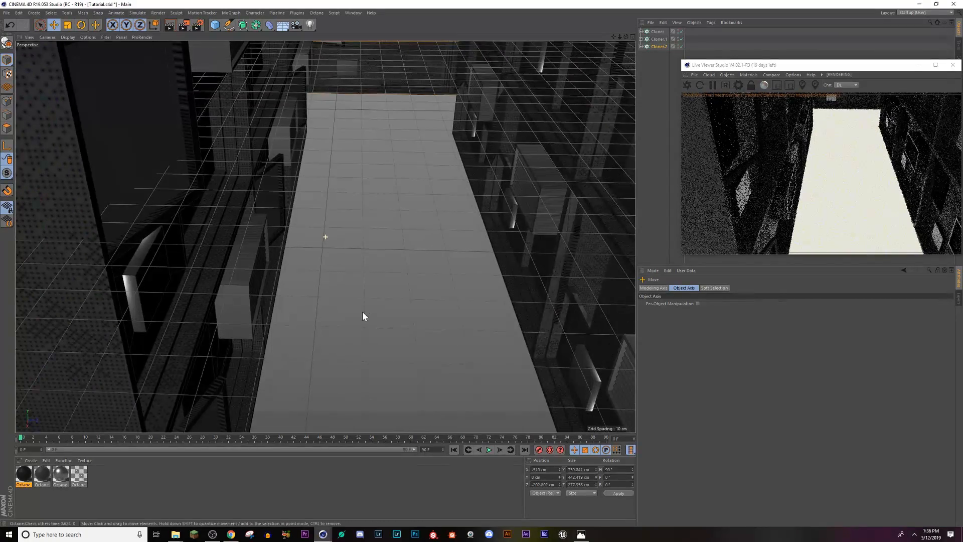
left_click_drag(362, 311, 372, 286, "alt")
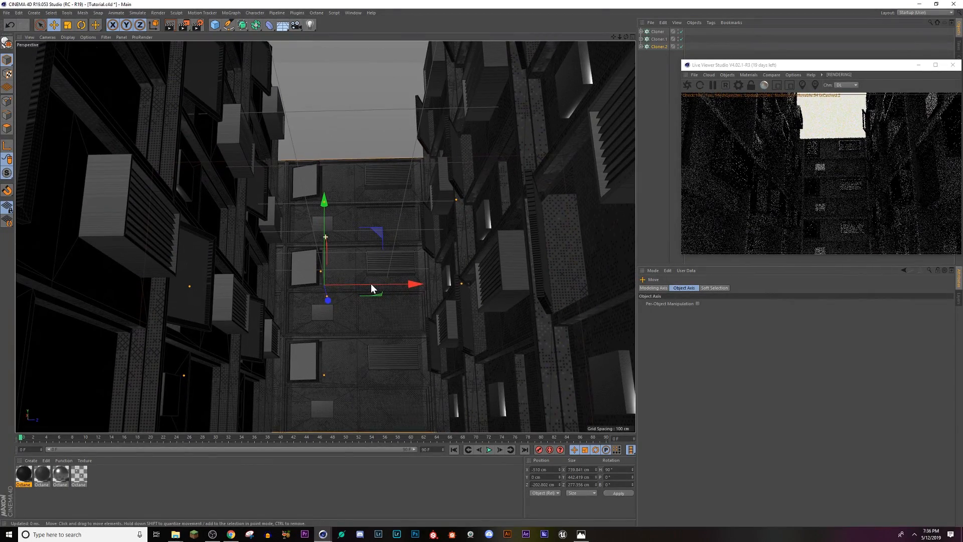
Step: Compare a low view down the street with the reference render Empty_Streets.png
left_click(581, 536)
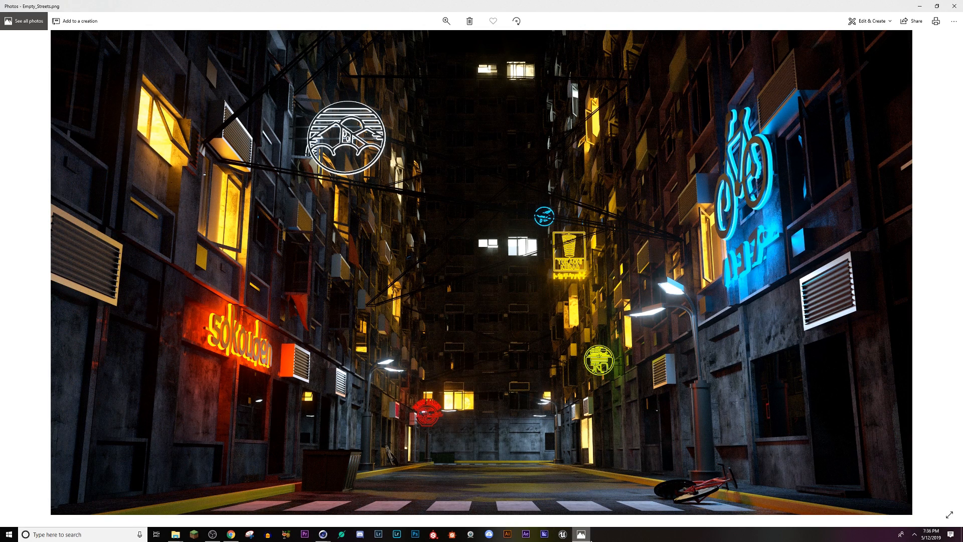
left_click(585, 538)
scroll(390, 360, "down", 4)
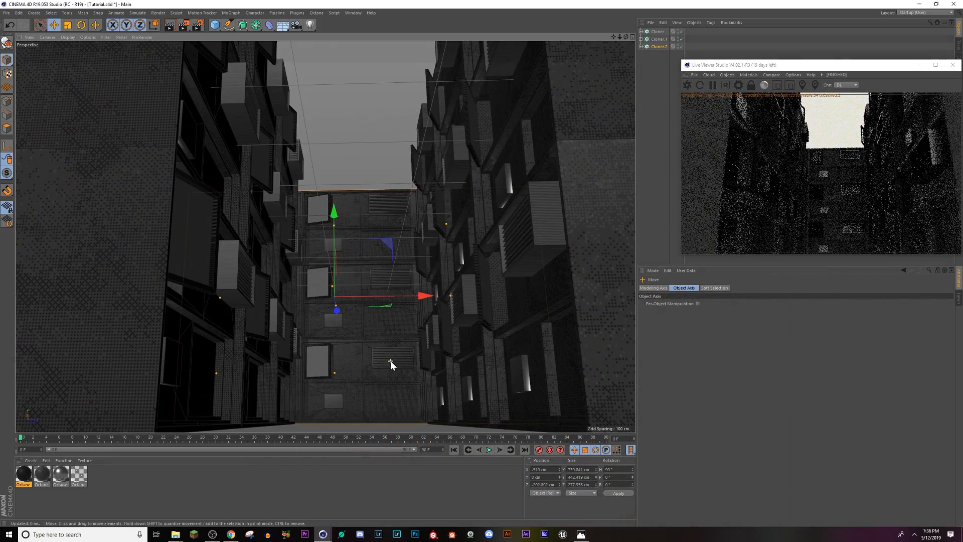
left_click_drag(395, 360, 342, 226, "alt")
left_click(353, 13)
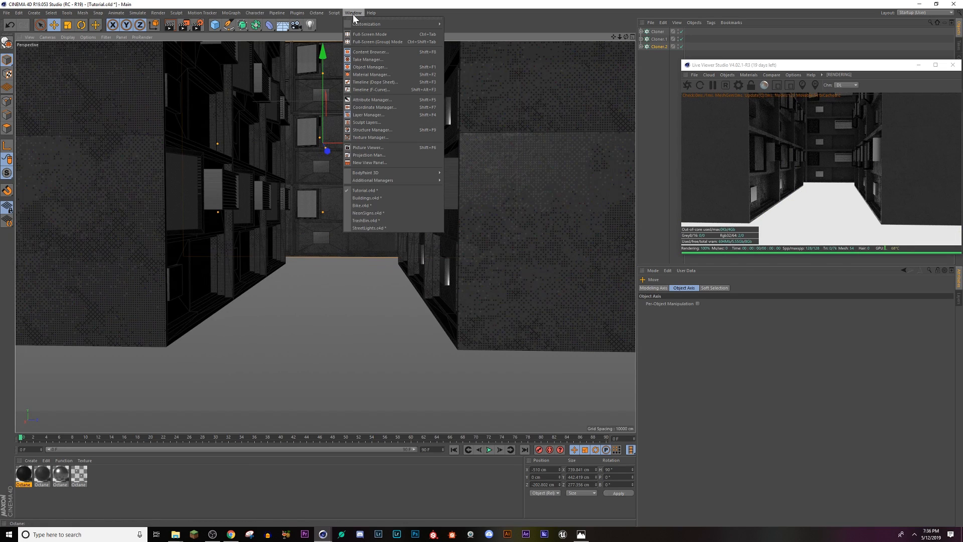
left_click(354, 13)
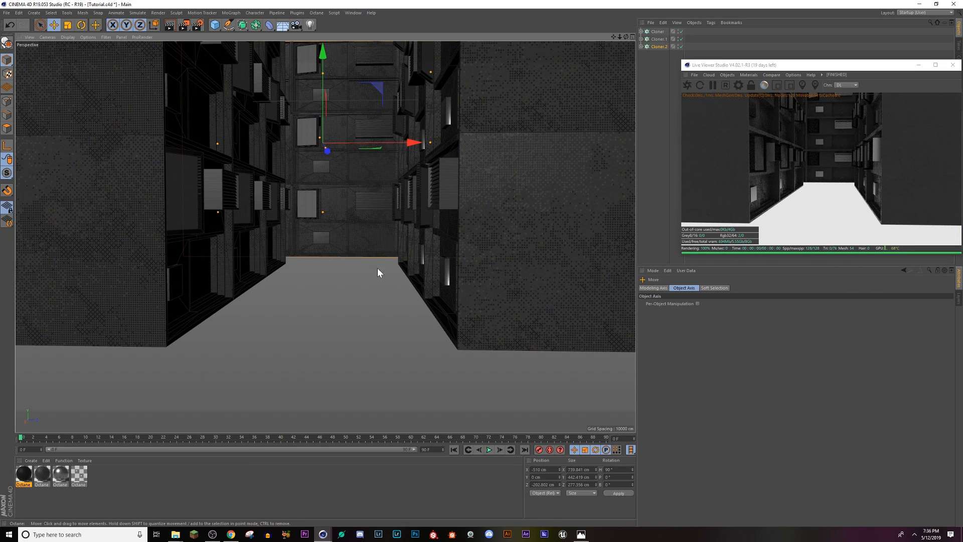
left_click(581, 534)
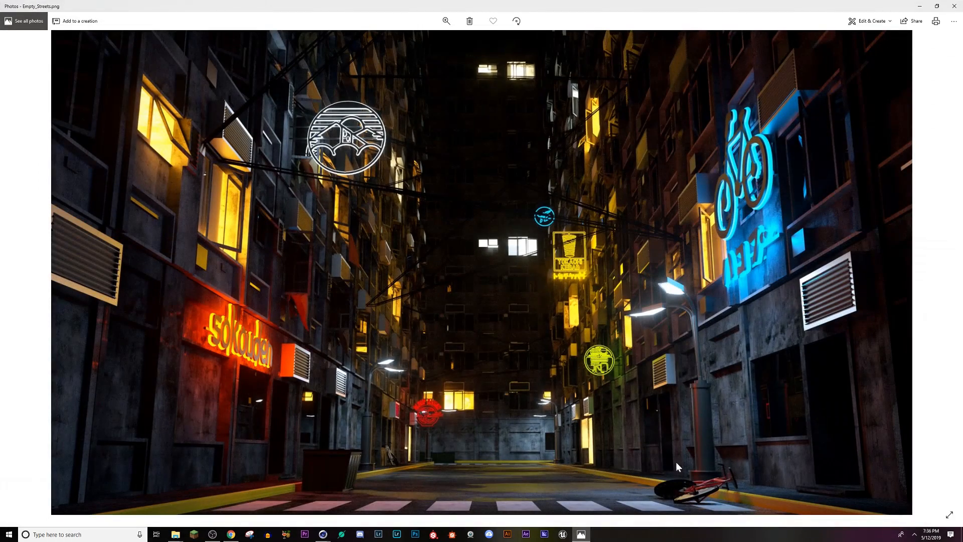
left_click(580, 535)
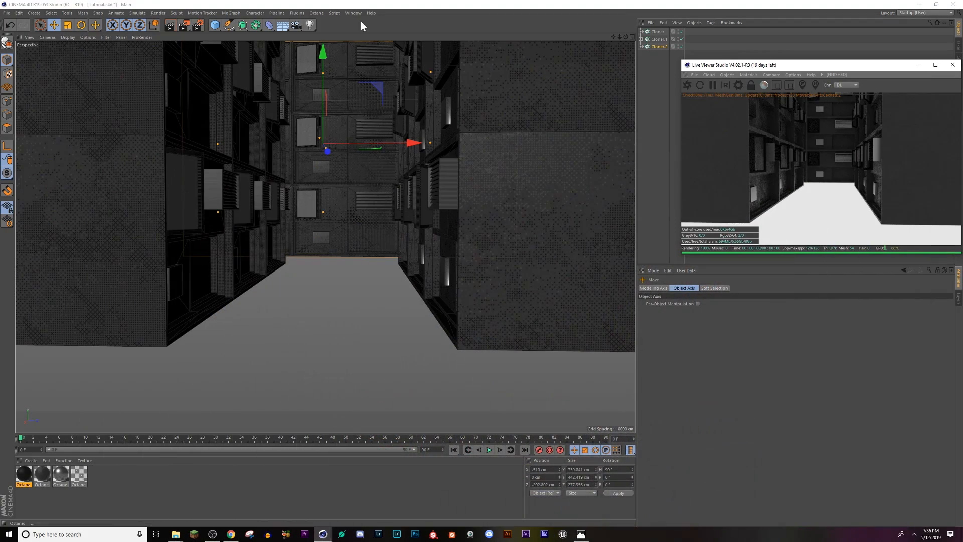
Step: Switch to Buildings.c4d, examine its stacked building modules from the side, and return to Tutorial.c4d
left_click(354, 13)
left_click(355, 200)
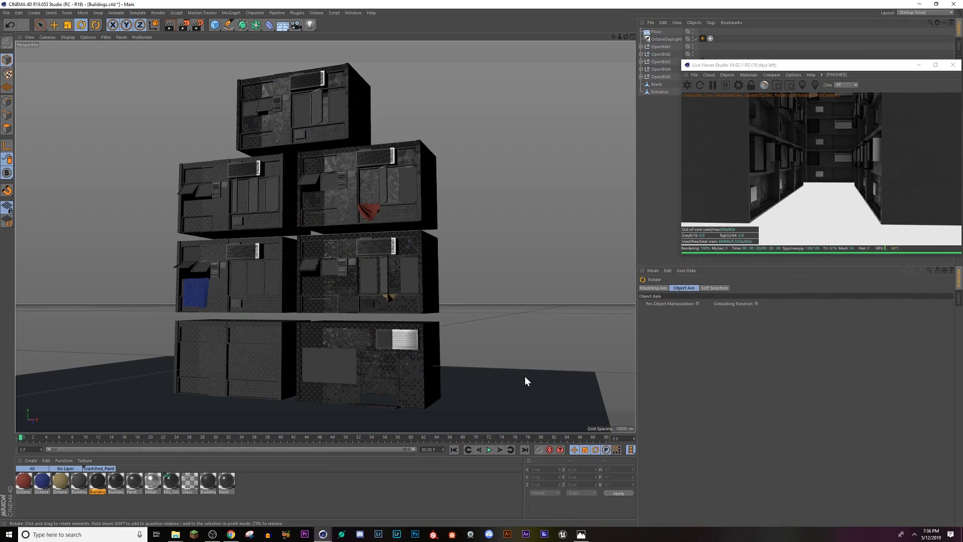
left_click_drag(338, 385, 310, 413, "alt")
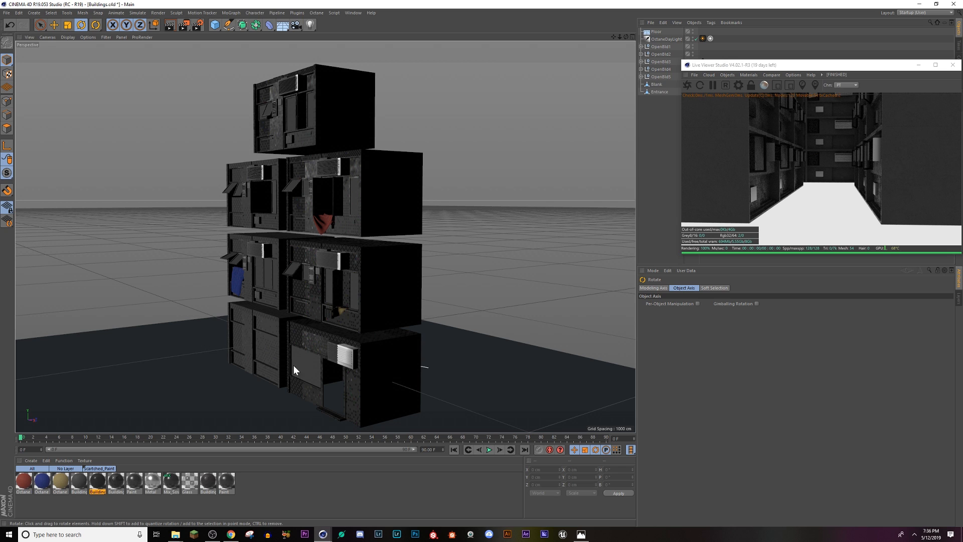
left_click(353, 13)
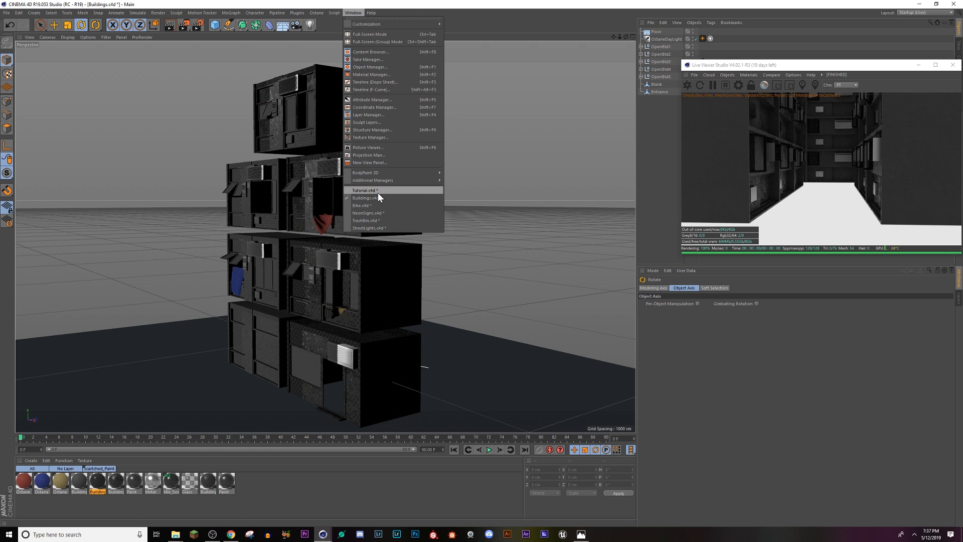
left_click(366, 190)
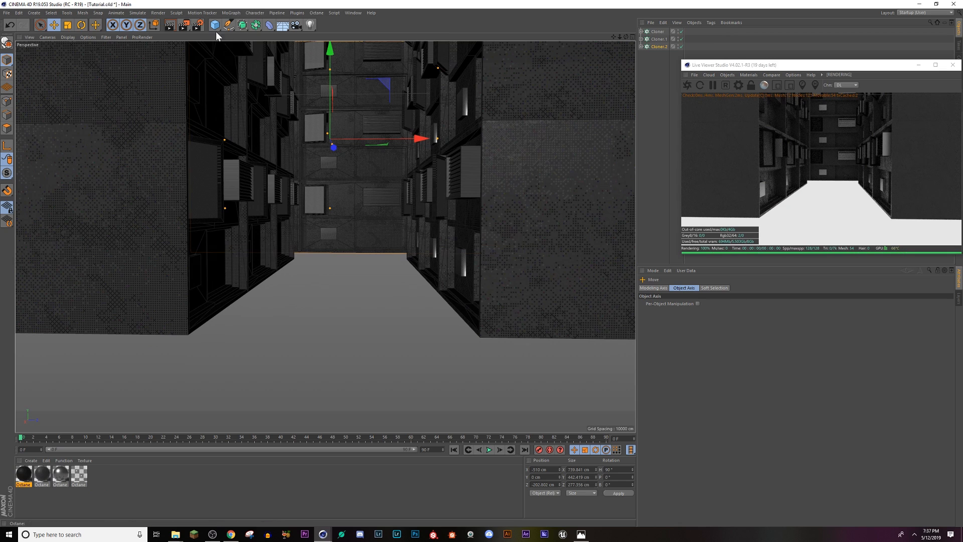
Step: Add a Cube and move it along Z to -150 cm, between the two facing buildings
left_click_drag(215, 26, 273, 54)
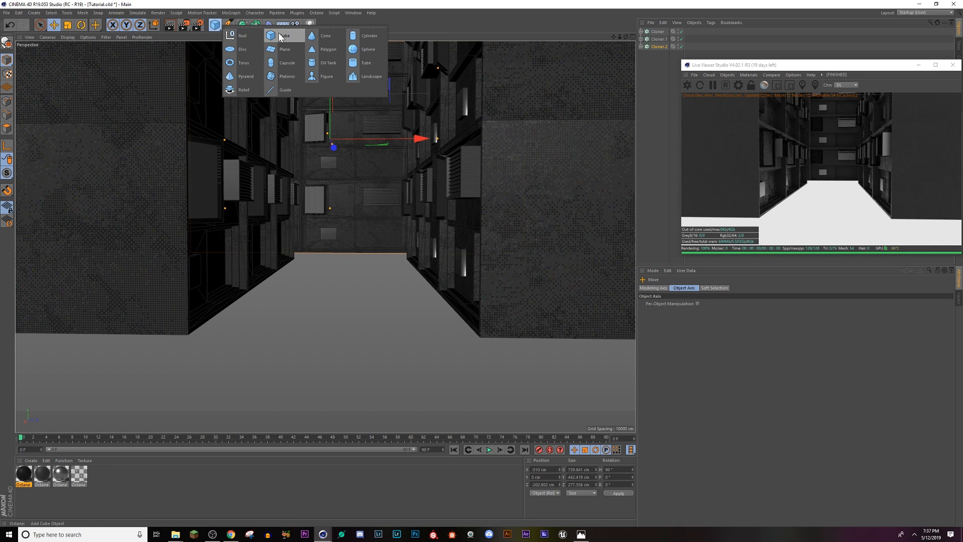
left_click_drag(280, 36, 280, 36)
scroll(387, 221, "down", 8)
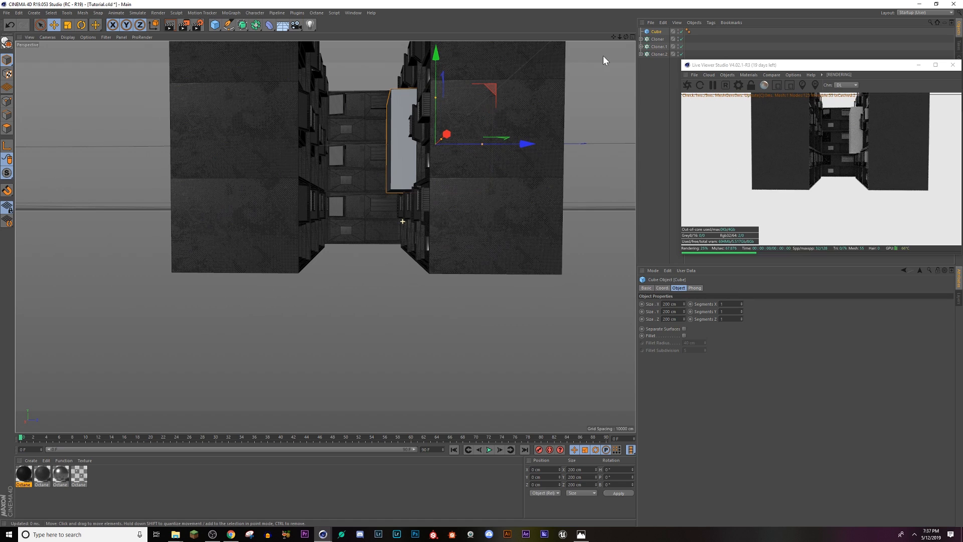
left_click(632, 36)
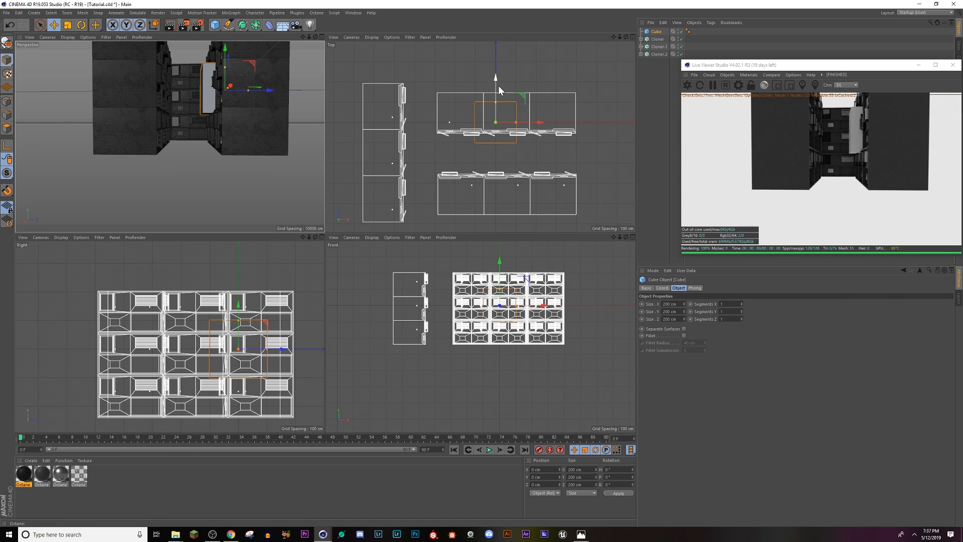
left_click_drag(496, 74, 495, 106)
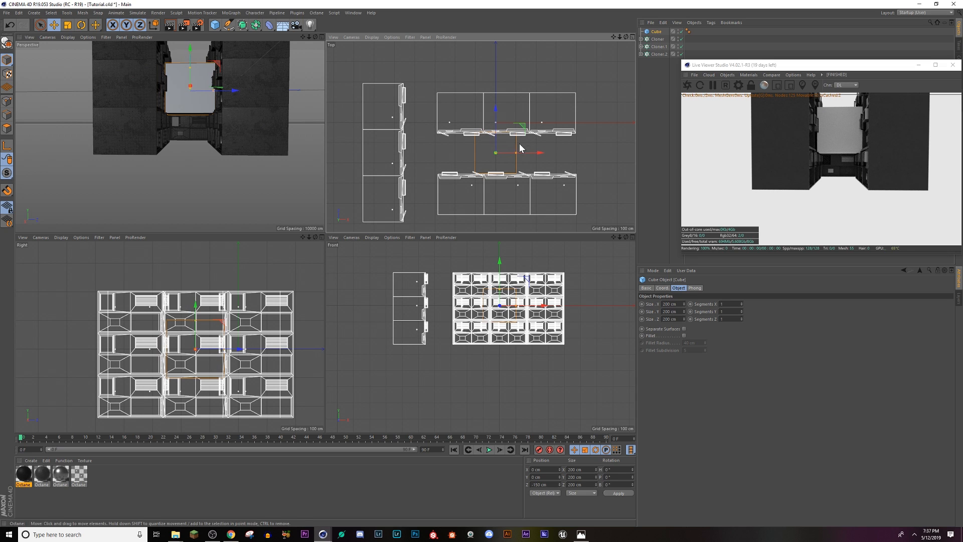
Step: Stretch the Cube to about 1336 cm in X and 791 cm in Z, shifted to about -102 cm in X, covering all buildings
left_click_drag(516, 153, 633, 171)
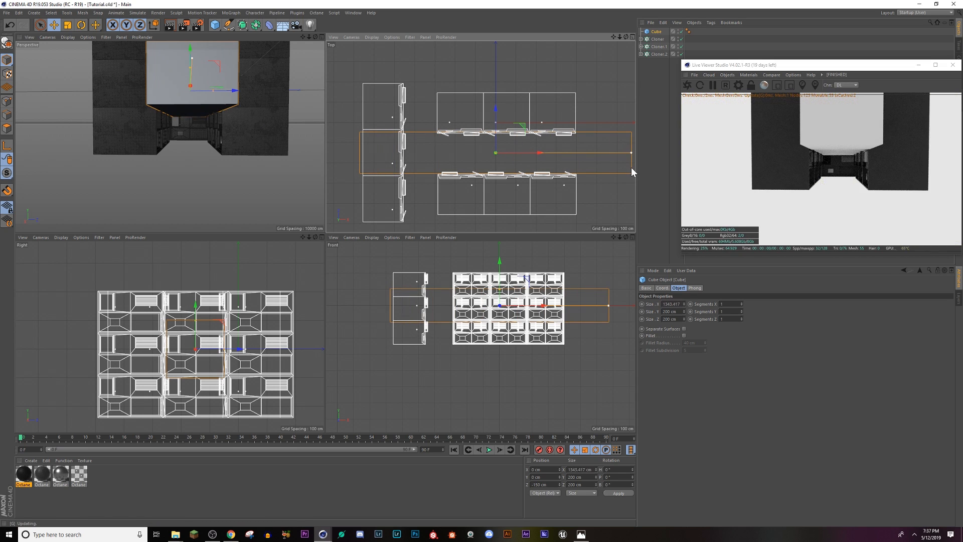
left_click_drag(544, 153, 524, 153)
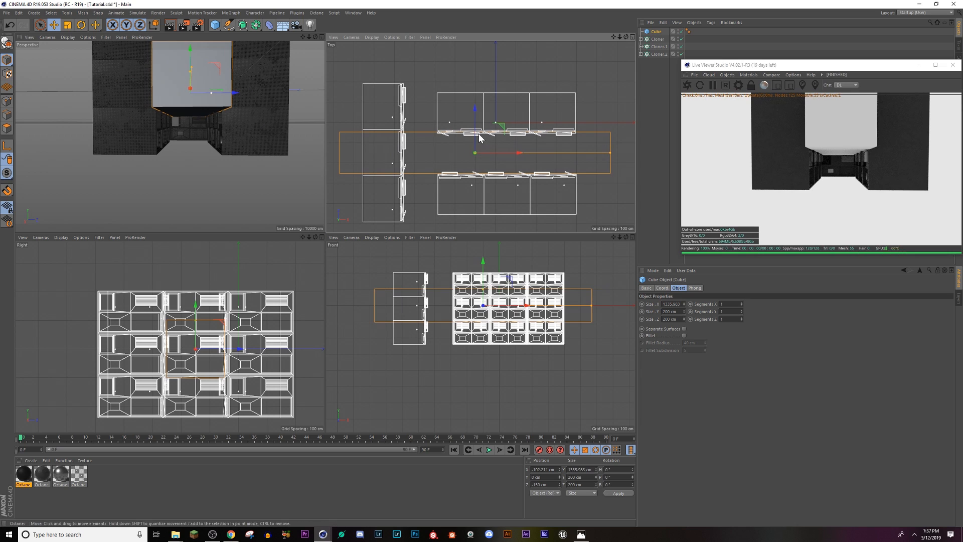
left_click_drag(475, 127, 466, 73)
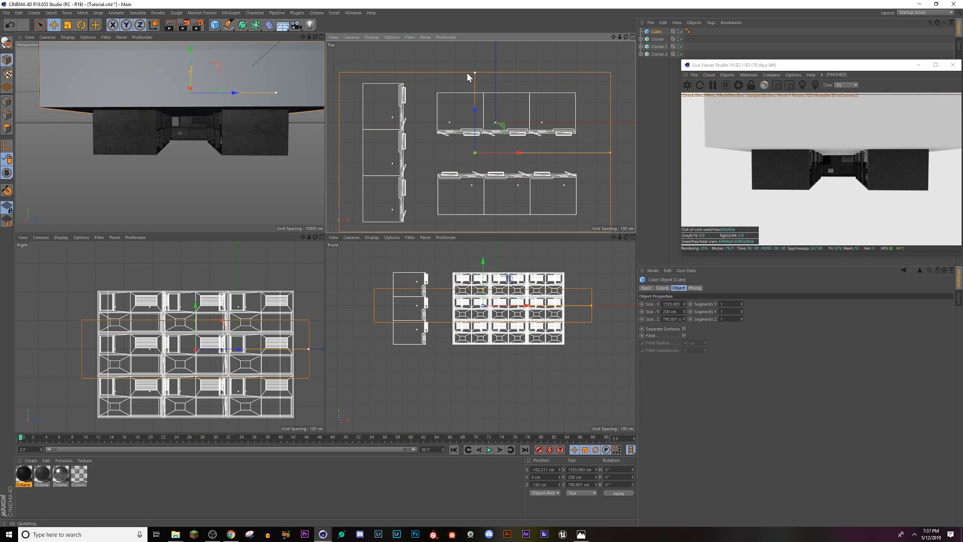
middle_click_drag(479, 163, 473, 134, "alt")
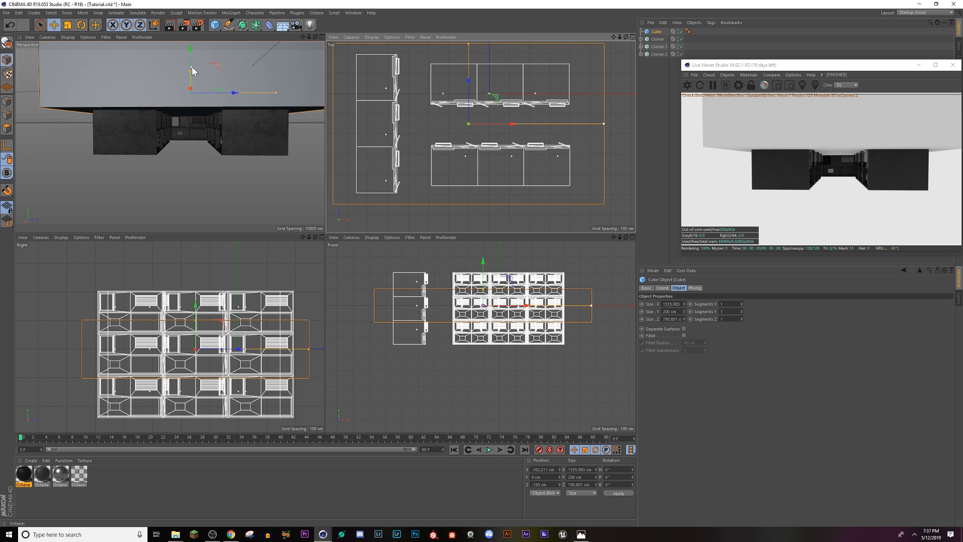
Step: Flatten the Cube to about 5 cm thick and lower it to about -241 cm in Y as the ground beneath the buildings
left_click_drag(192, 66, 190, 84)
key("ctrl+z")
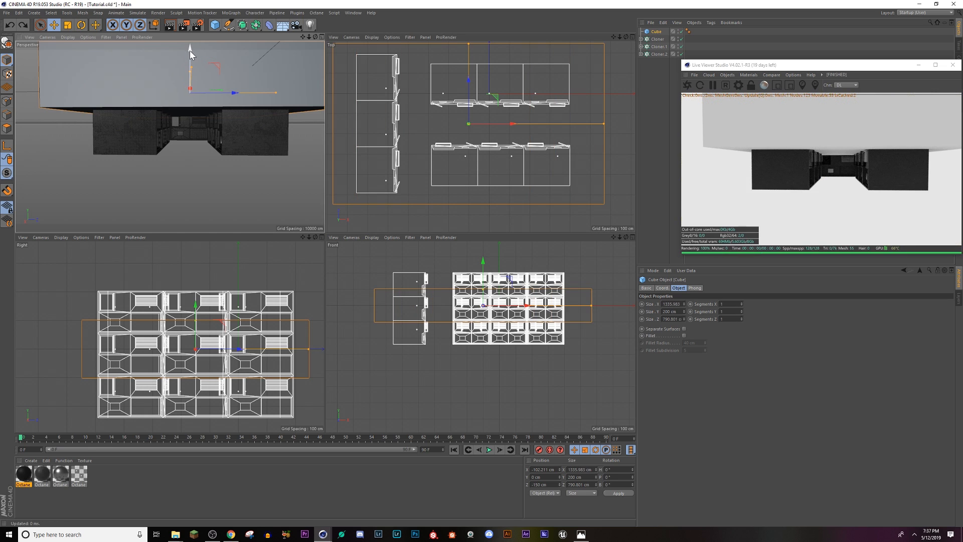
left_click_drag(190, 50, 188, 151)
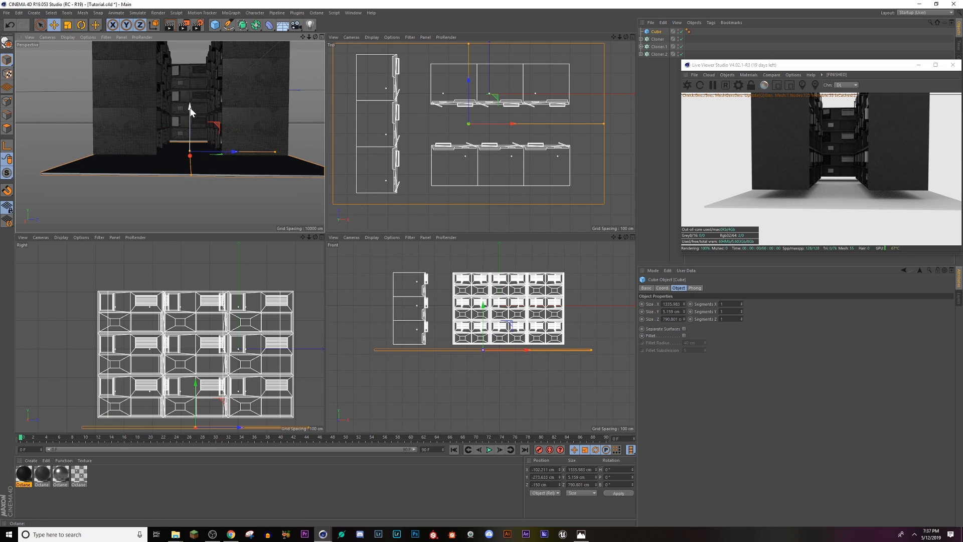
left_click_drag(191, 110, 185, 101)
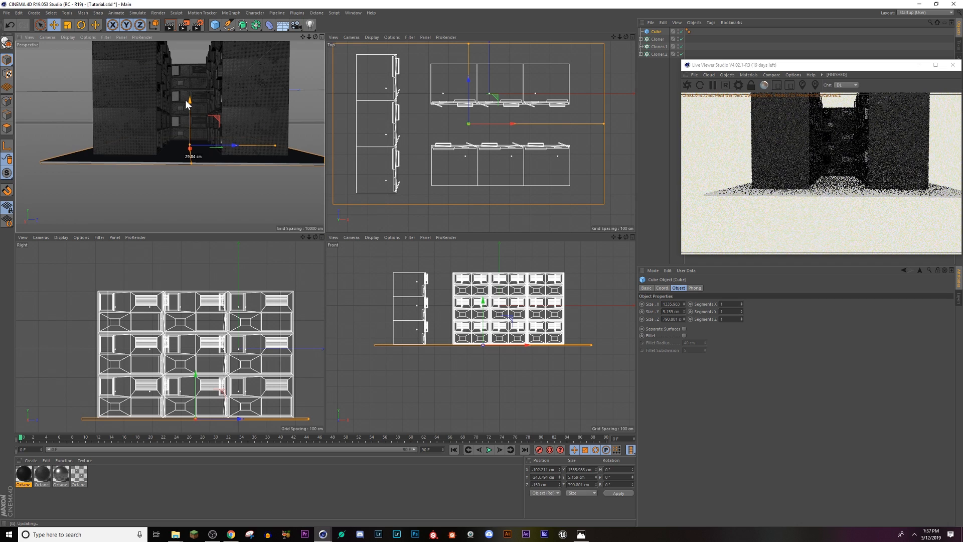
scroll(227, 147, "up", 6)
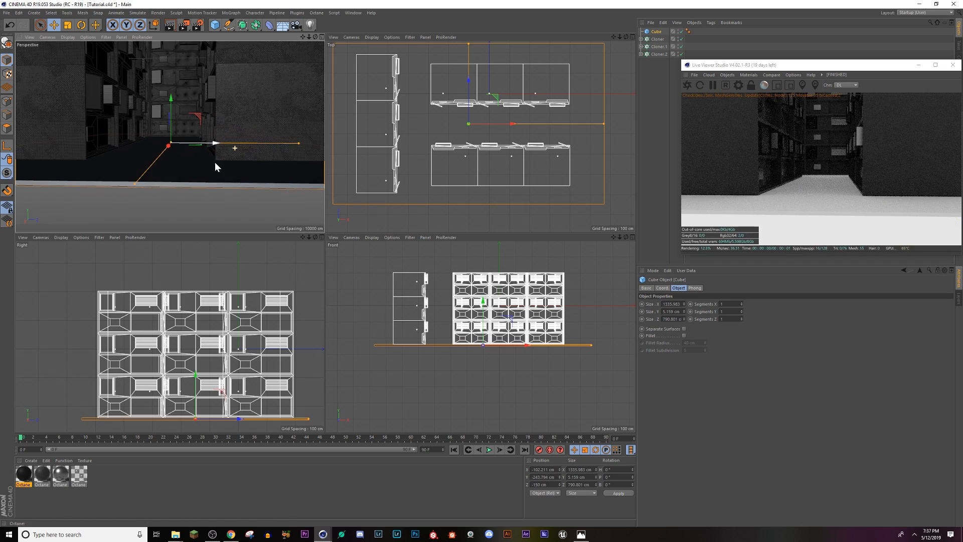
left_click_drag(220, 163, 229, 164, "alt")
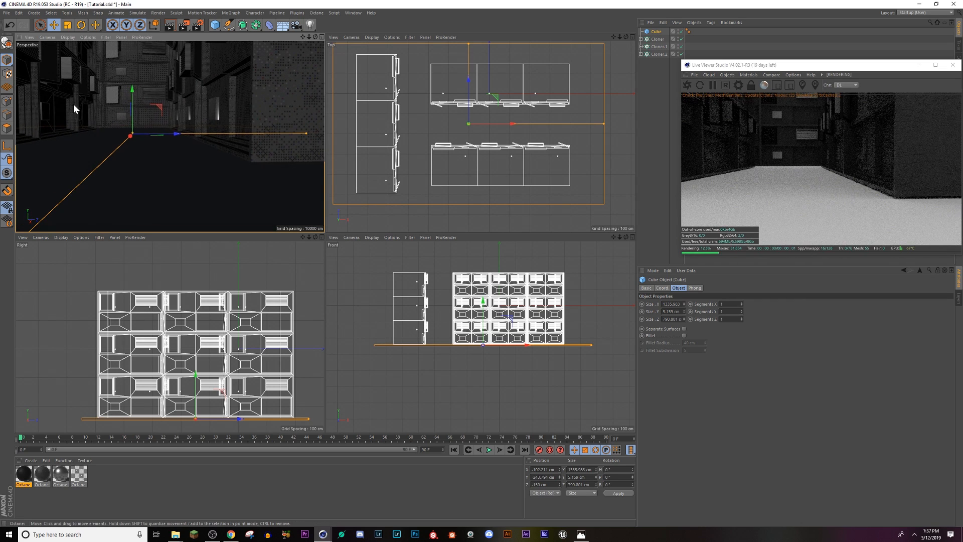
left_click_drag(130, 90, 129, 90)
scroll(214, 169, "down", 4)
left_click_drag(233, 199, 224, 218, "alt")
scroll(224, 182, "down", 6)
scroll(224, 178, "up", 4)
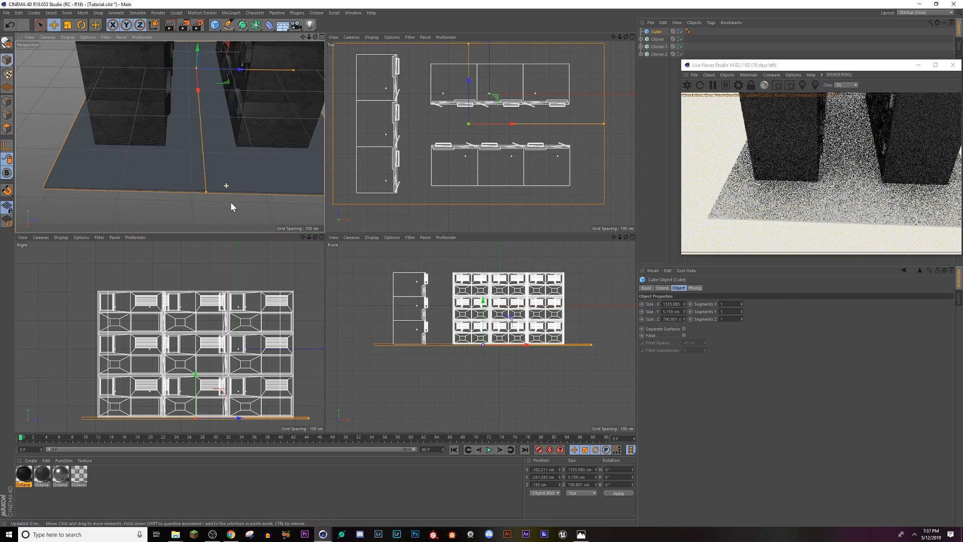
left_click(742, 310)
left_click(742, 312)
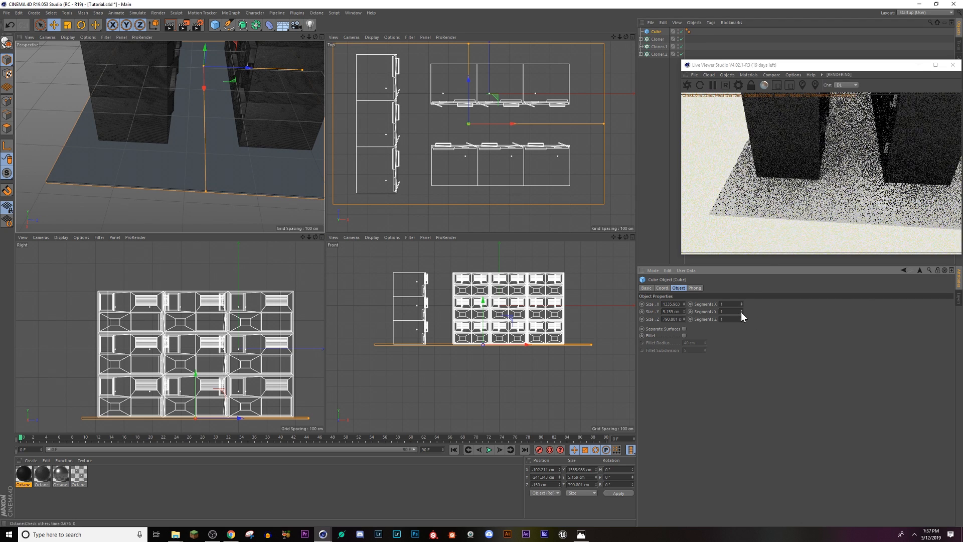
left_click(742, 303)
left_click(742, 303)
left_click(742, 303)
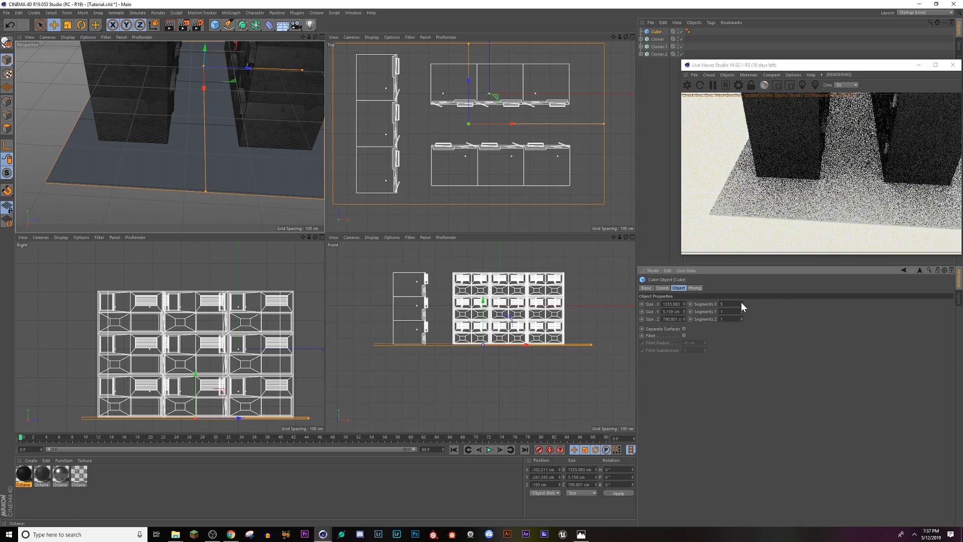
left_click(742, 302)
left_click(741, 303)
left_click(741, 302)
left_click_drag(271, 135, 268, 161, "alt")
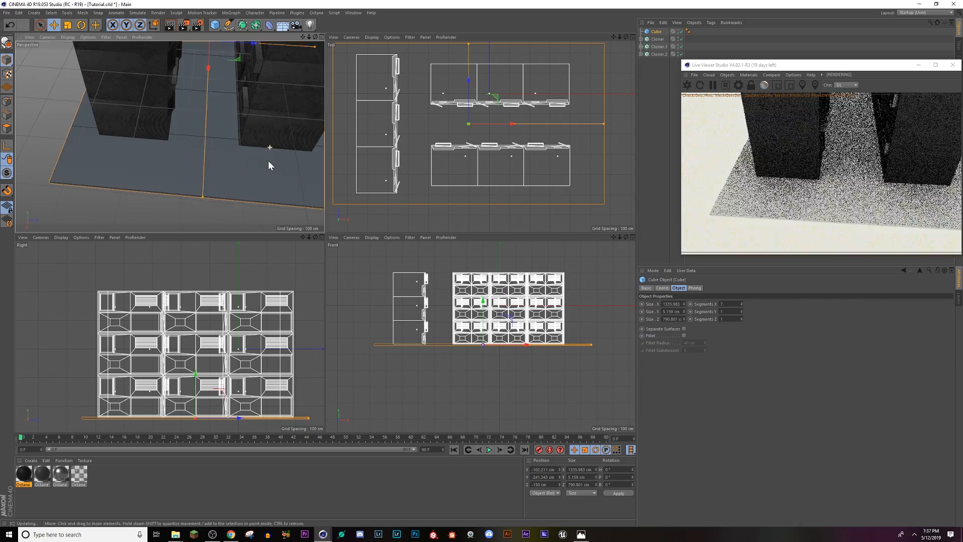
left_click_drag(227, 195, 252, 131, "alt")
left_click_drag(214, 101, 217, 148, "alt")
key("ctrl+z")
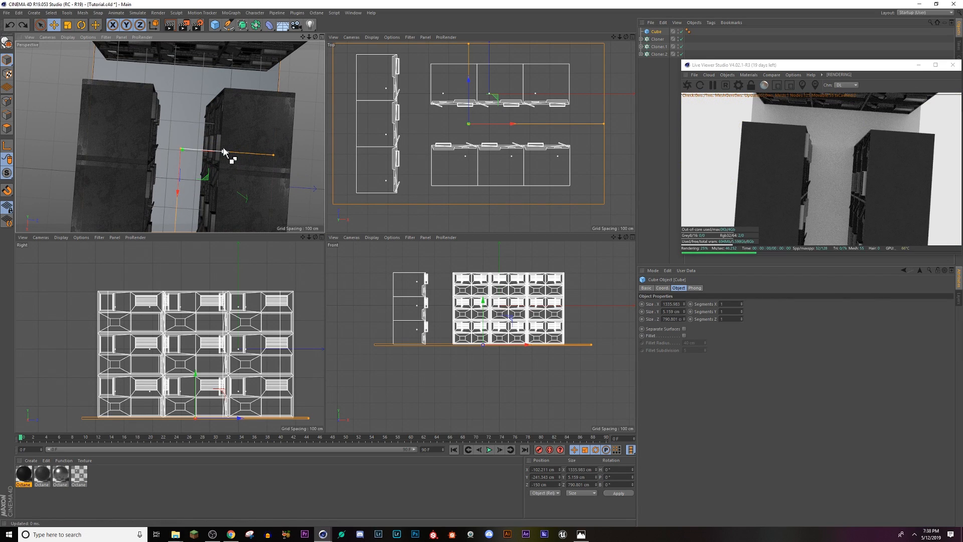
Step: Make the ground Cube editable and select its upper face in polygon mode
left_click(19, 138)
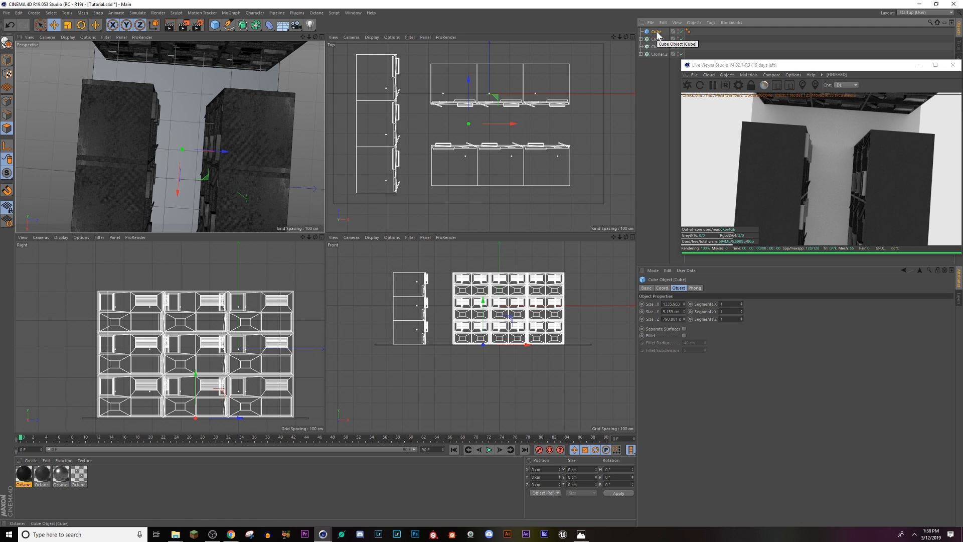
key("ctrl+z")
key("c")
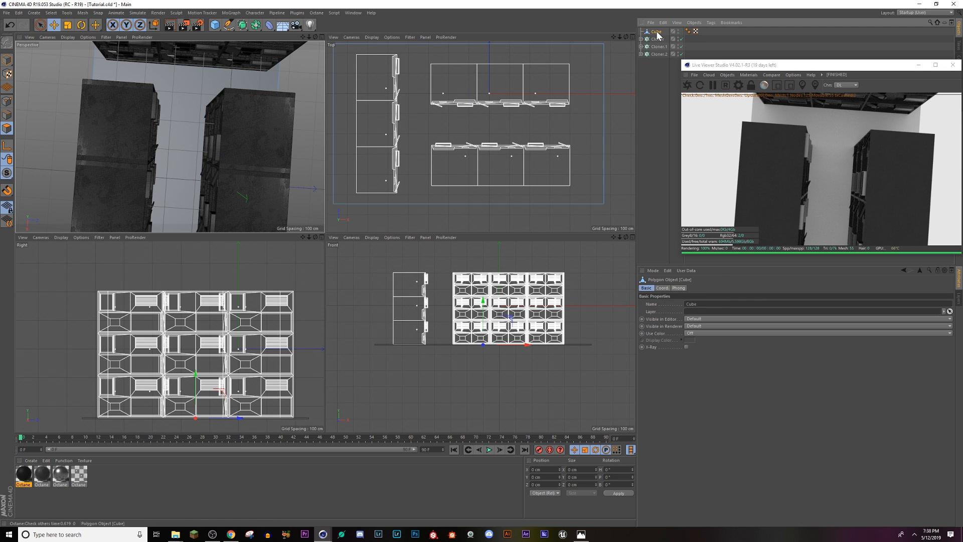
left_click(182, 181)
left_click_drag(181, 179, 172, 136, "alt")
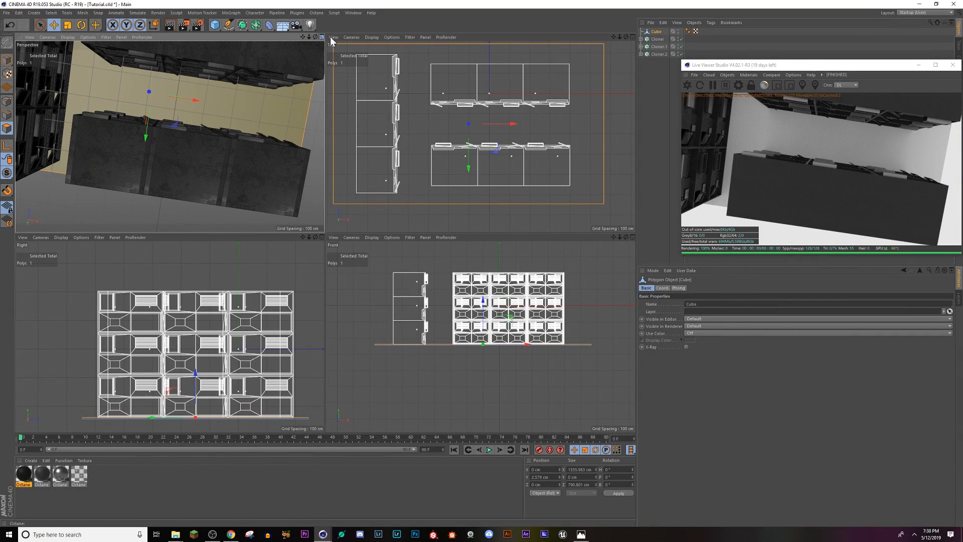
Step: In the enlarged Top view, line-cut an L-shape into the ground around the upper building row, from the slab's right edge to its upper edge
left_click(632, 37)
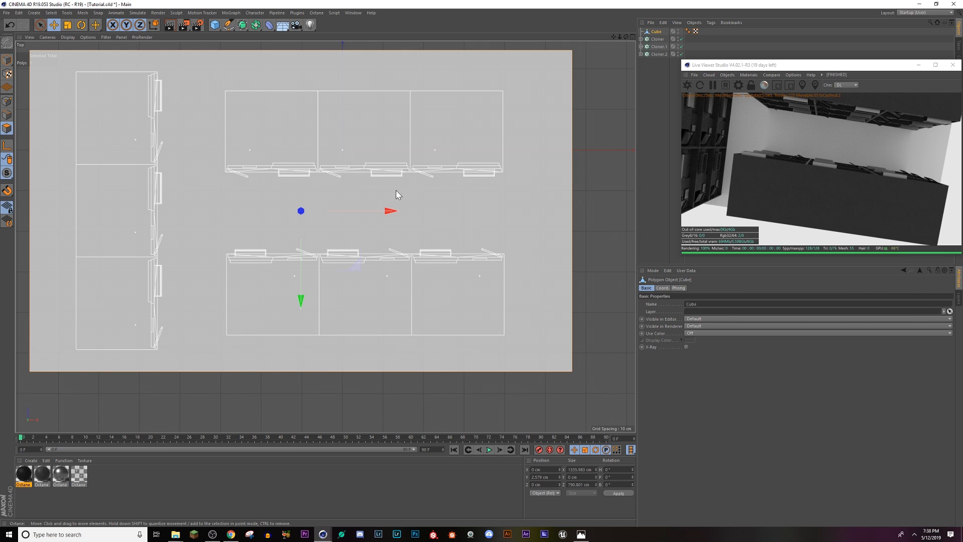
key("k")
key("k")
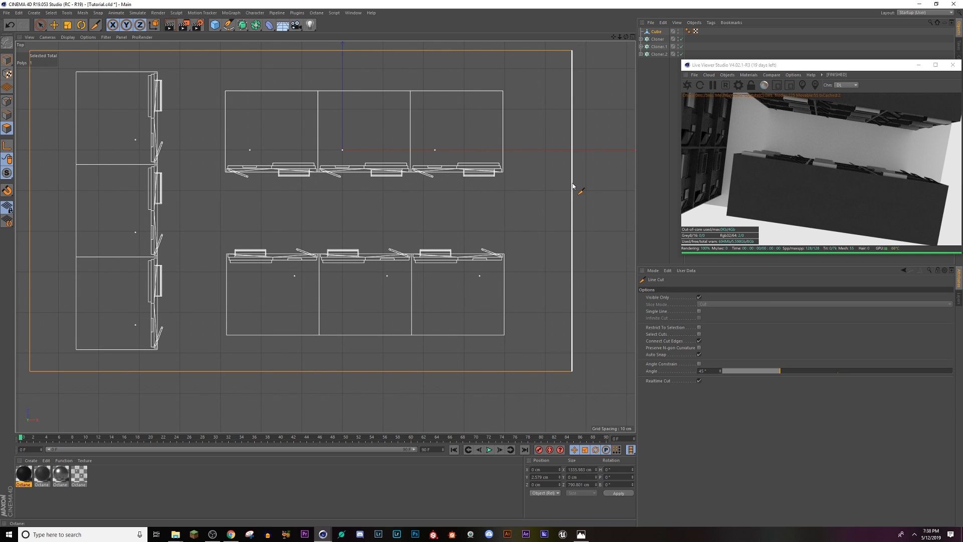
left_click(572, 184)
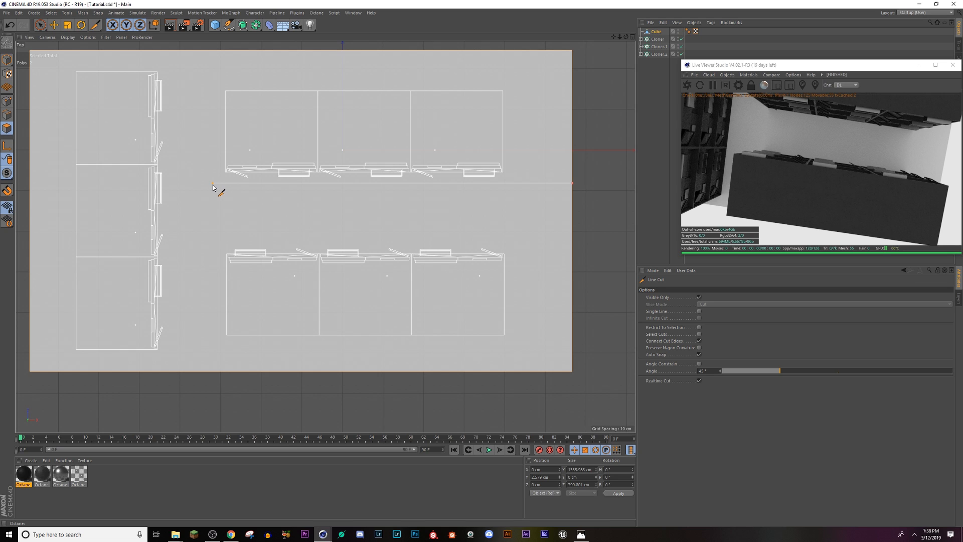
left_click(213, 184)
left_click(213, 52)
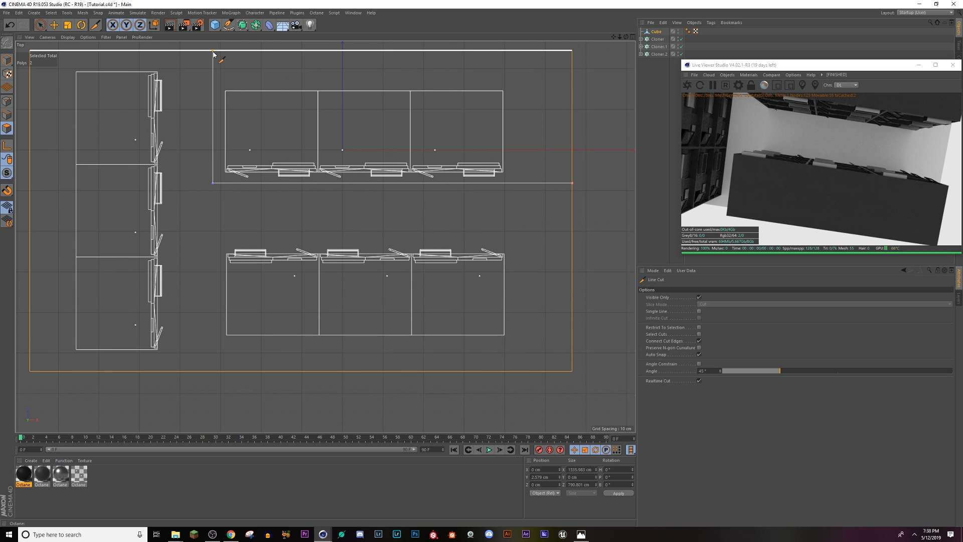
left_click(213, 52)
key("Escape")
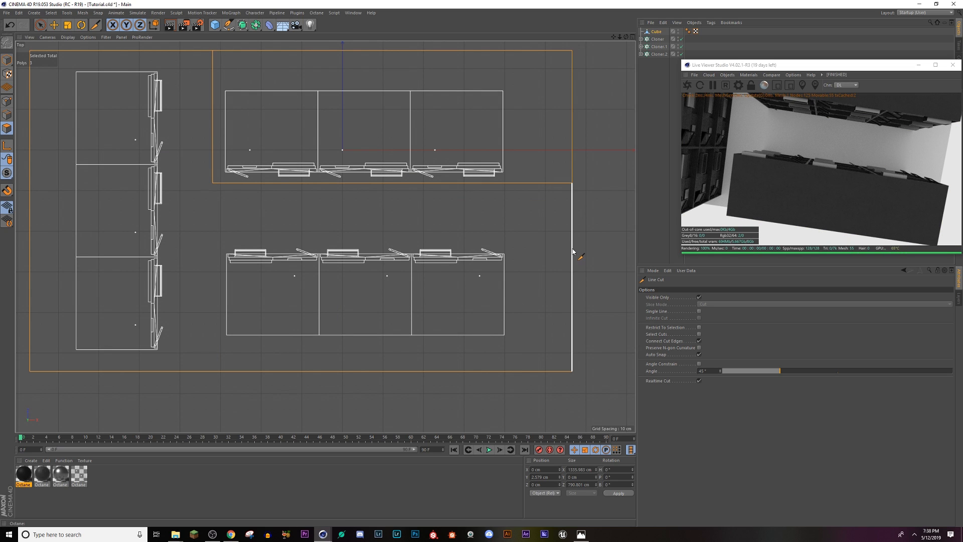
left_click(572, 246)
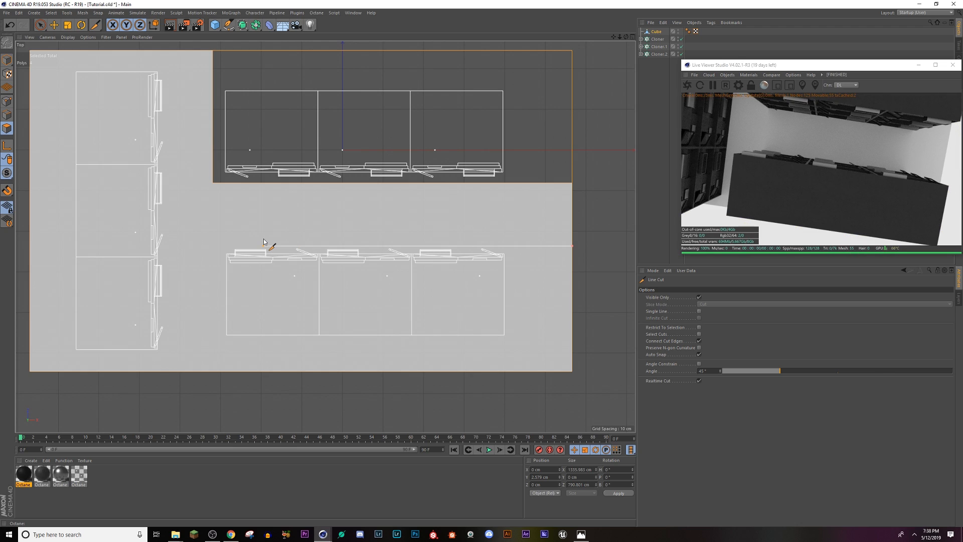
left_click(212, 238)
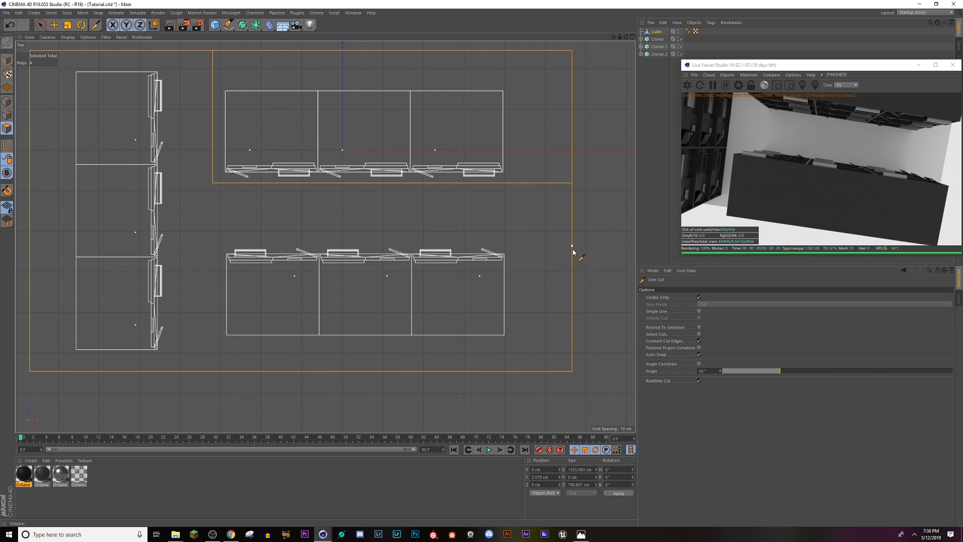
key("ctrl+z")
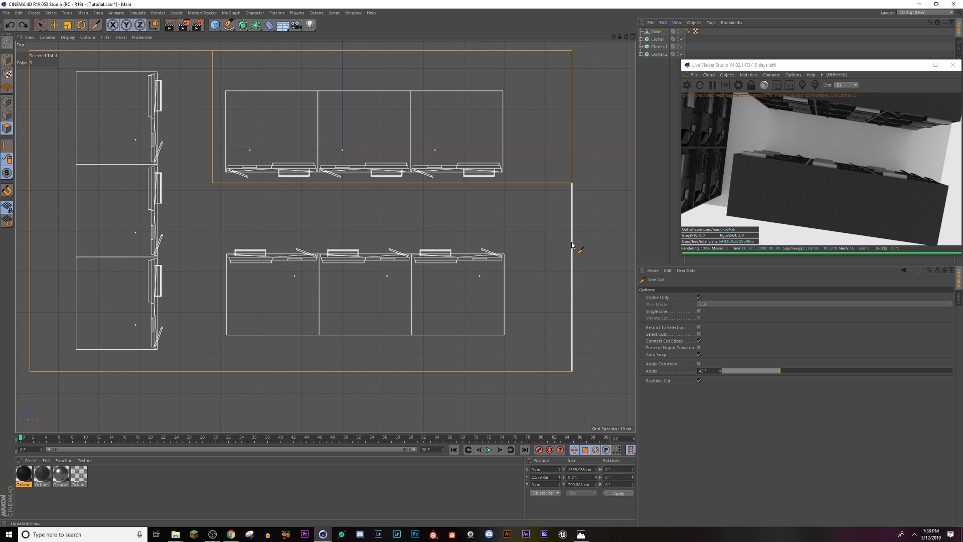
Step: Line-cut a mirrored L-shape around the lower building row and a straight full-depth cut in front of the building closing off the street
left_click(573, 243)
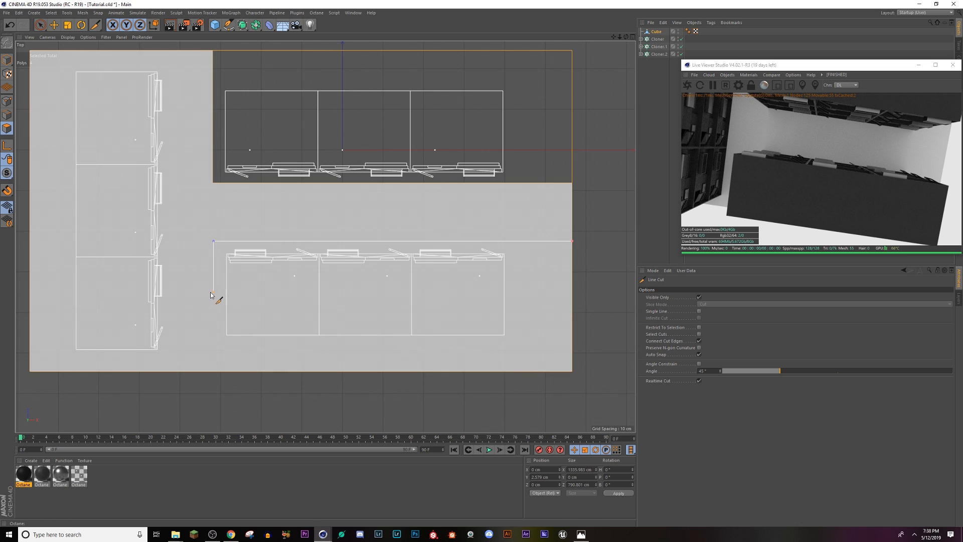
left_click(214, 372)
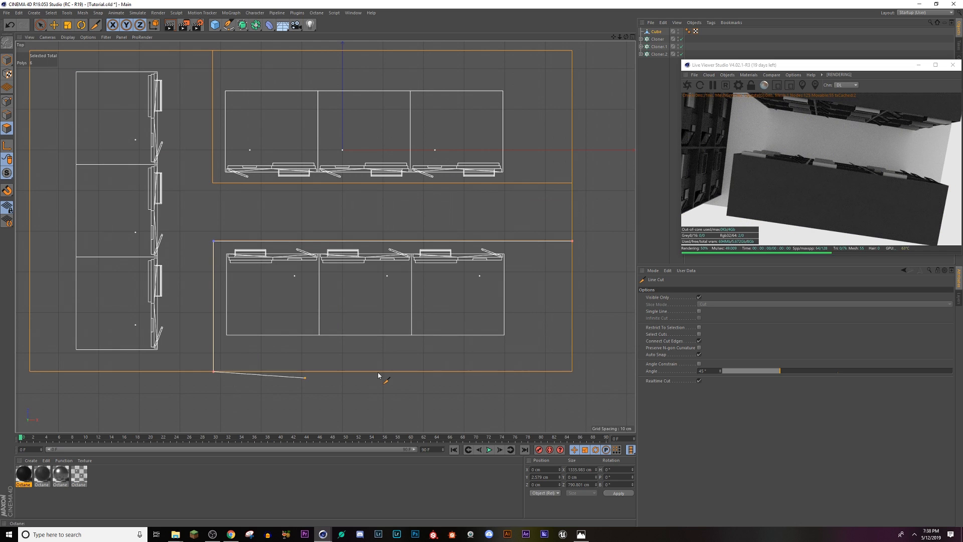
left_click(173, 50)
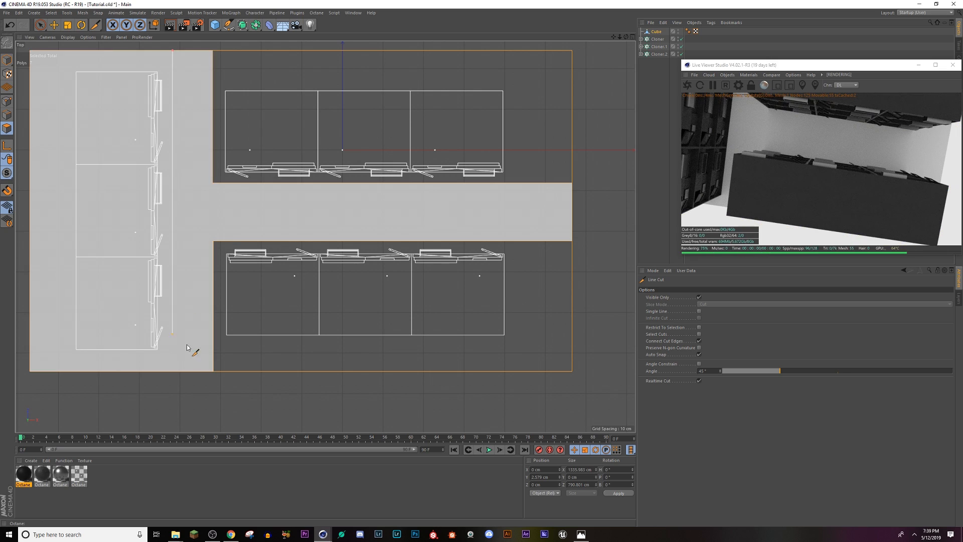
left_click(174, 372)
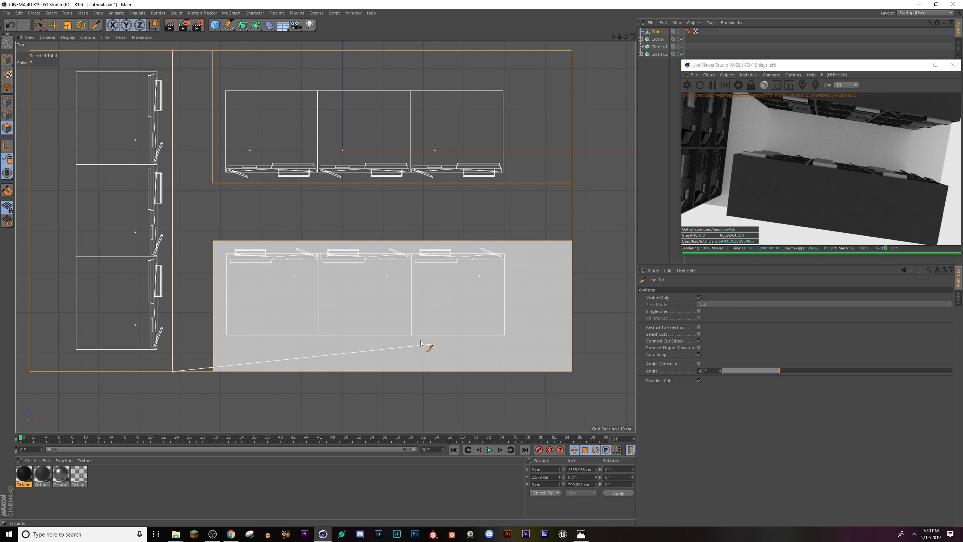
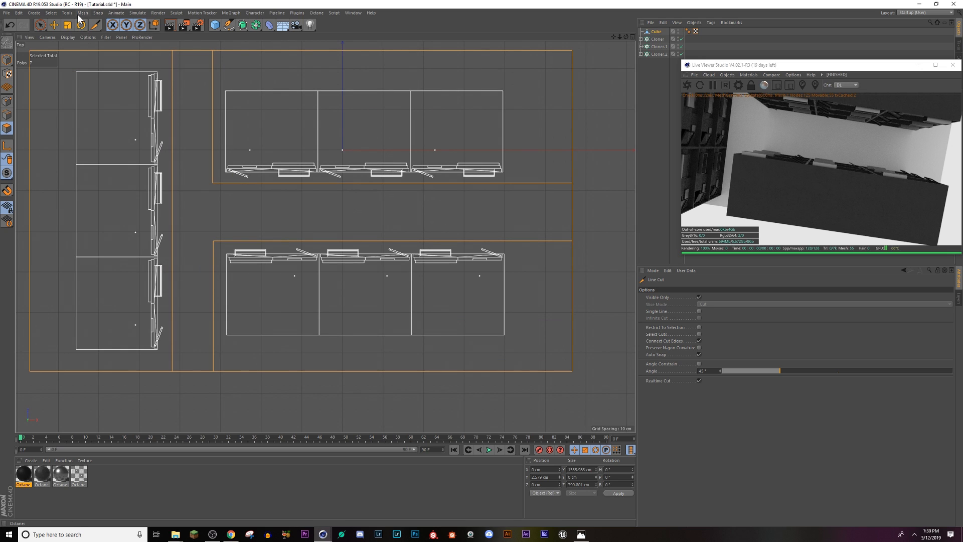
Step: Move the end building row toward the slab's left edge, then shift the ground's full-depth cut edge to about -371 cm in X
left_click(7, 129)
left_click(449, 150)
left_click(7, 60)
key("e")
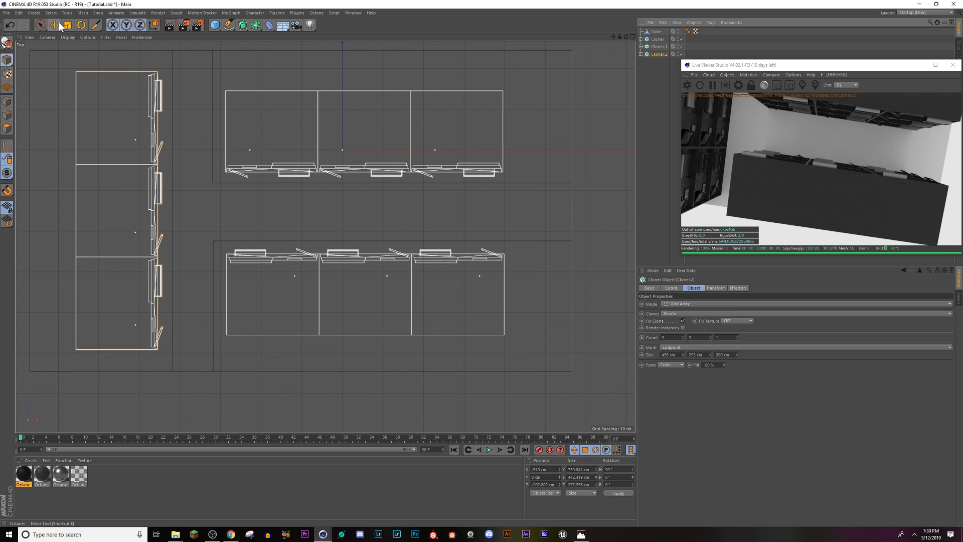
left_click_drag(45, 233, 26, 238)
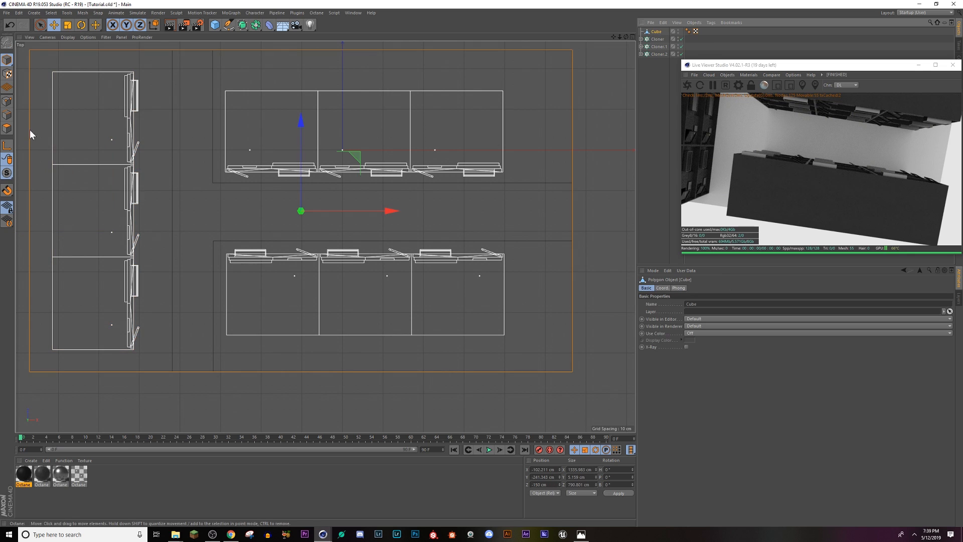
left_click(173, 117)
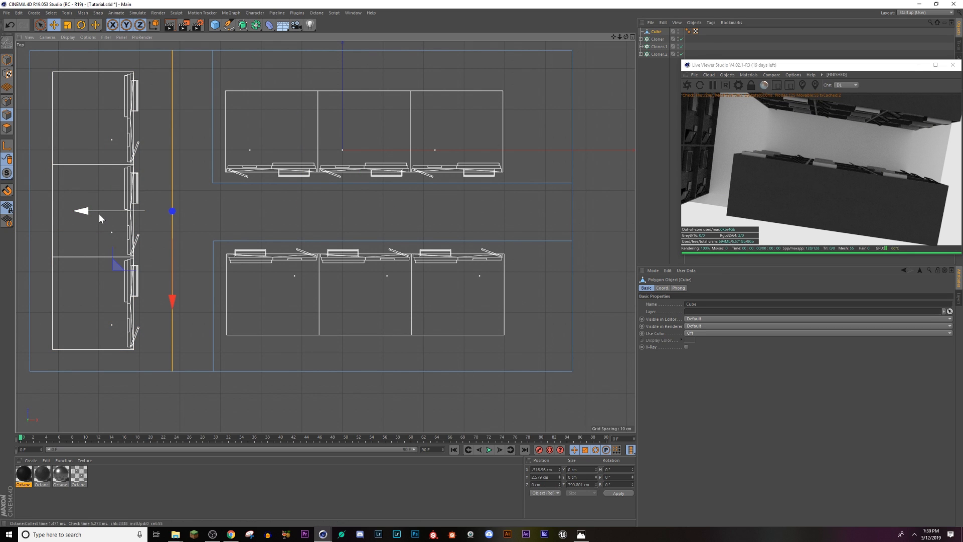
mouse_move(99, 214)
left_mouse_down()
mouse_move(77, 210)
mouse_move(97, 209)
left_mouse_up()
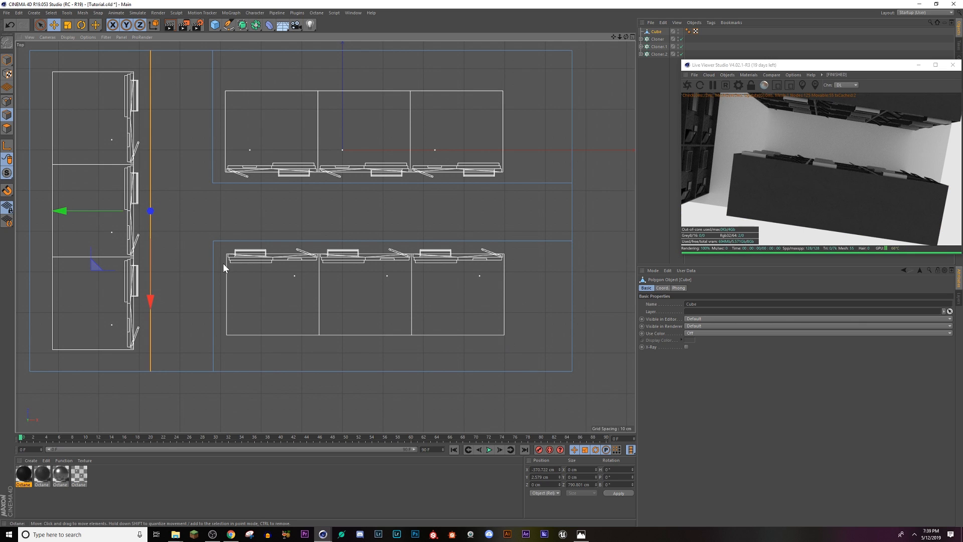
left_click(7, 101)
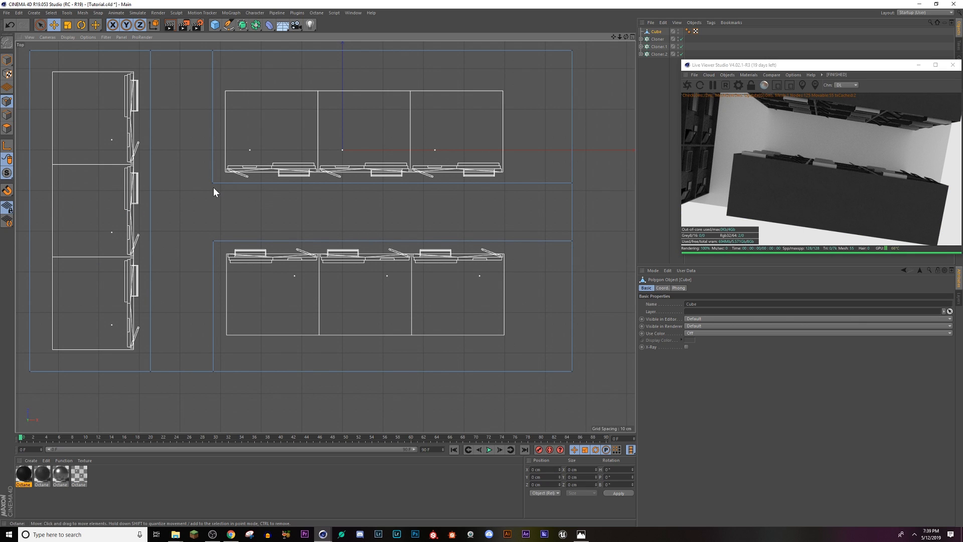
left_click(212, 183)
left_click(212, 242, "shift")
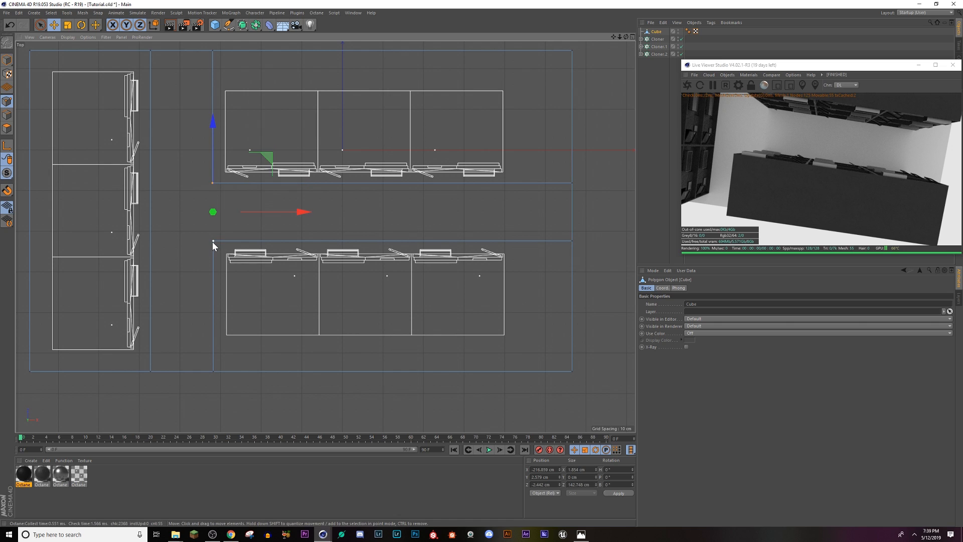
right_click(213, 241)
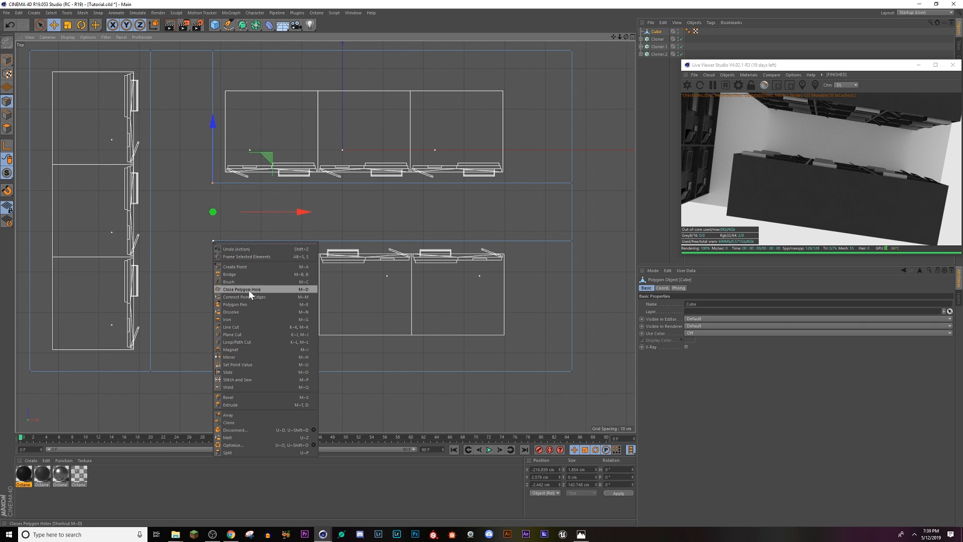
left_click(212, 183)
key("m")
key("Escape")
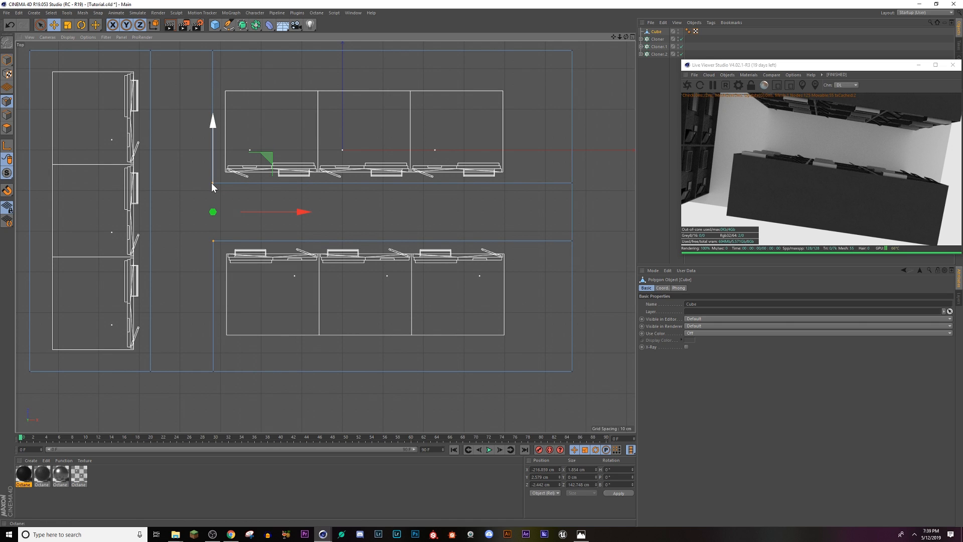
key("m")
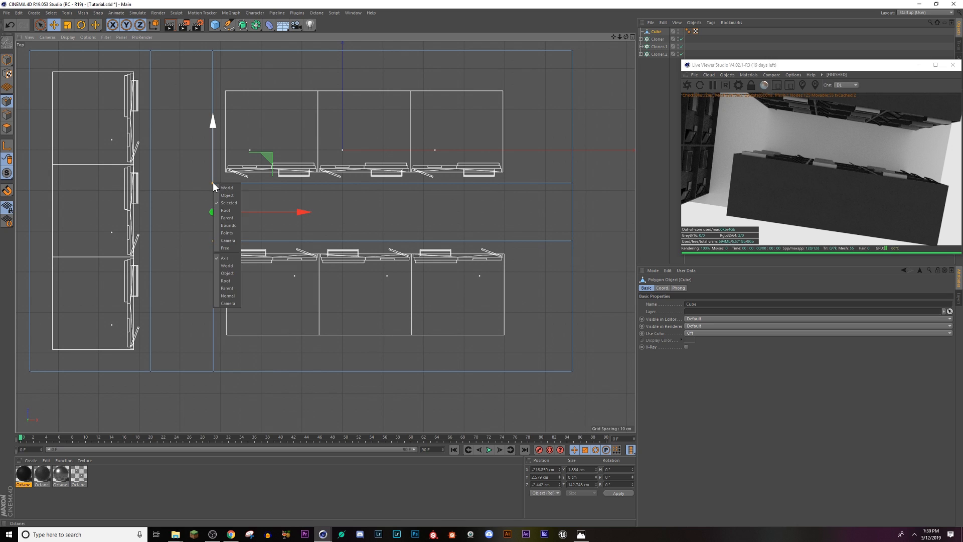
key("Escape")
right_click(212, 184)
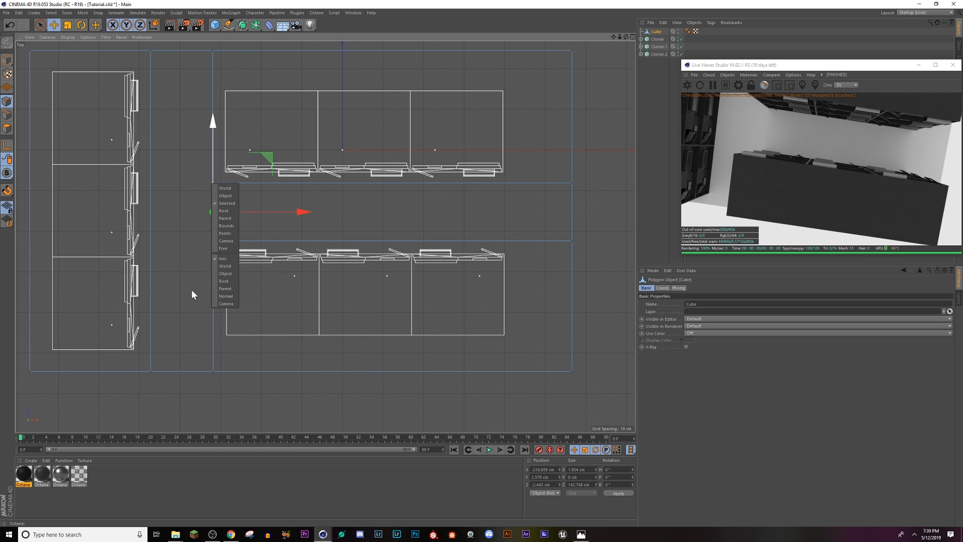
key("Escape")
right_click(210, 243)
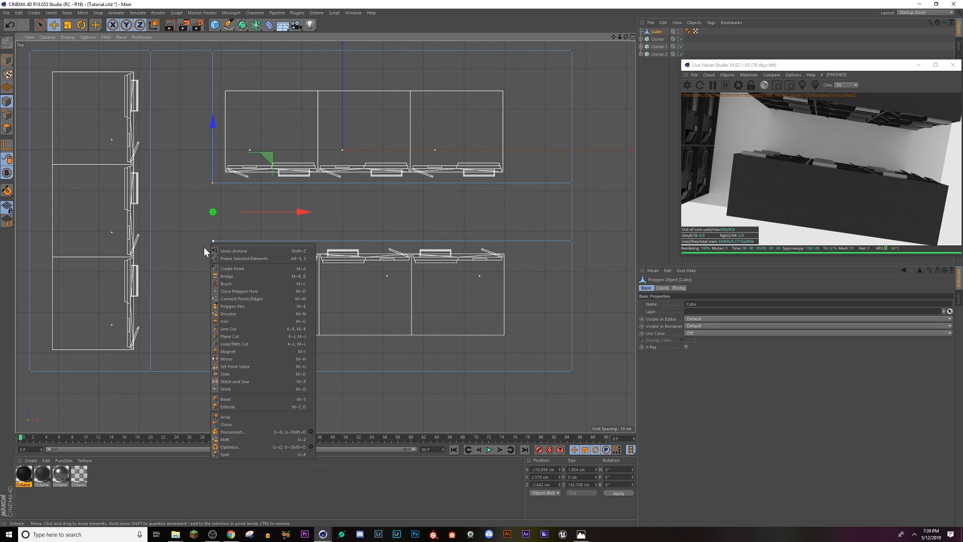
key("Escape")
scroll(209, 234, "up", 5)
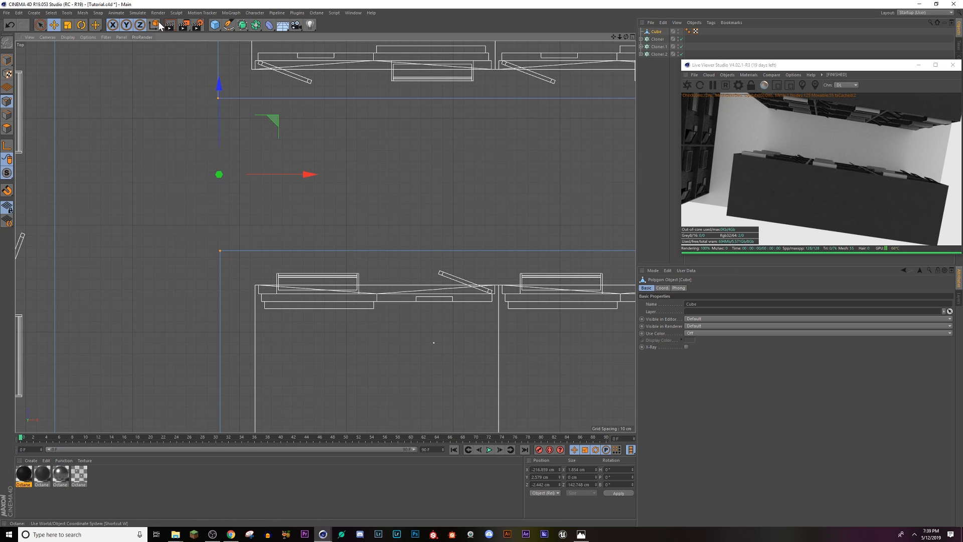
left_click(229, 28)
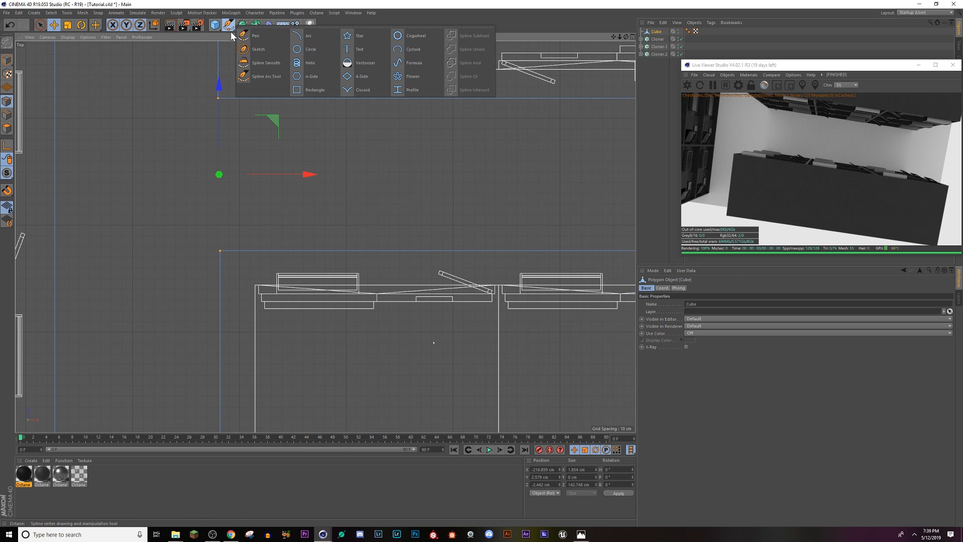
right_click(216, 98)
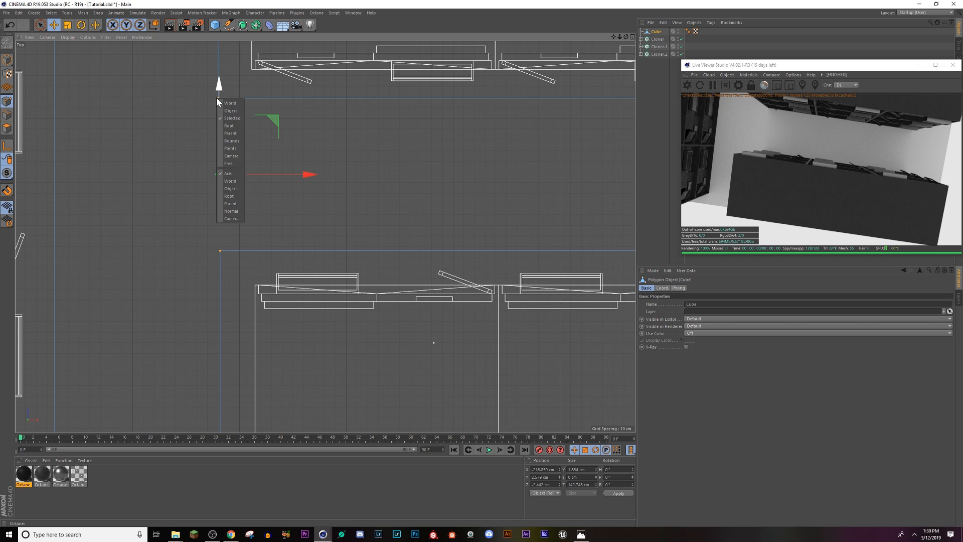
left_click(218, 96)
right_click(218, 98)
left_click(200, 106)
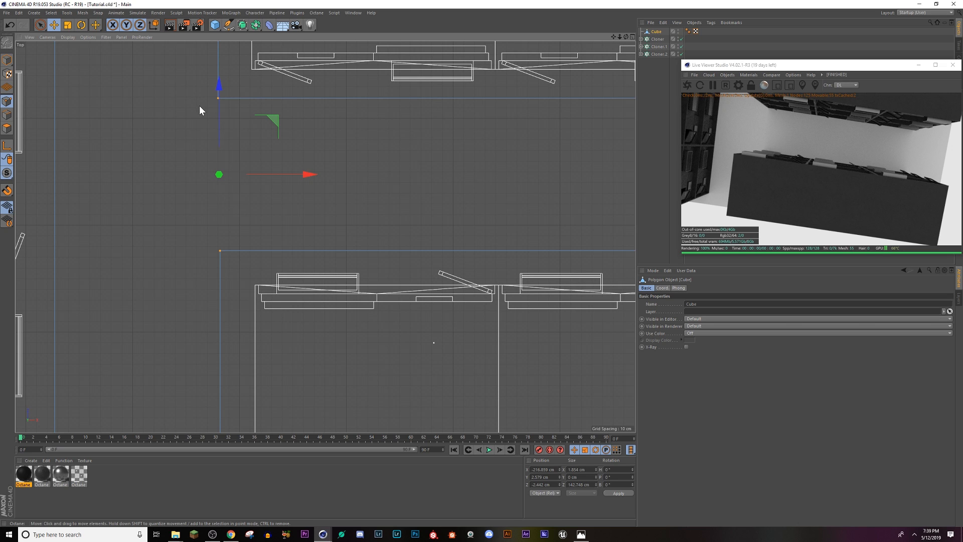
right_click(199, 105)
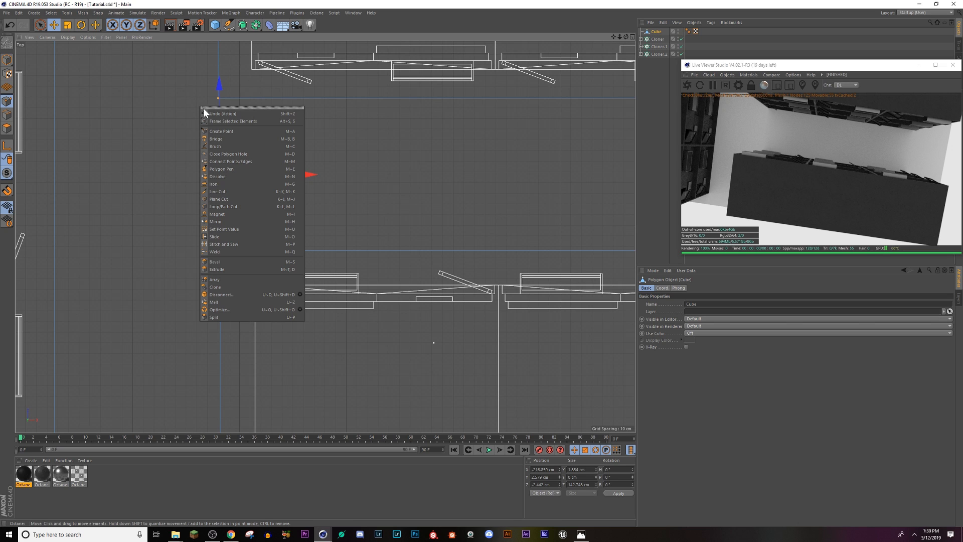
left_click(160, 249)
scroll(325, 256, "down", 5)
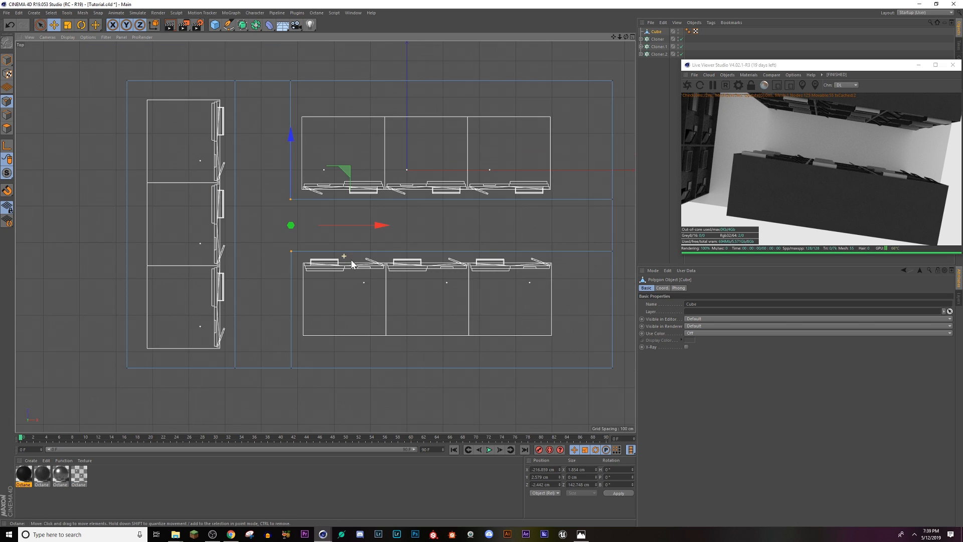
left_click(577, 254)
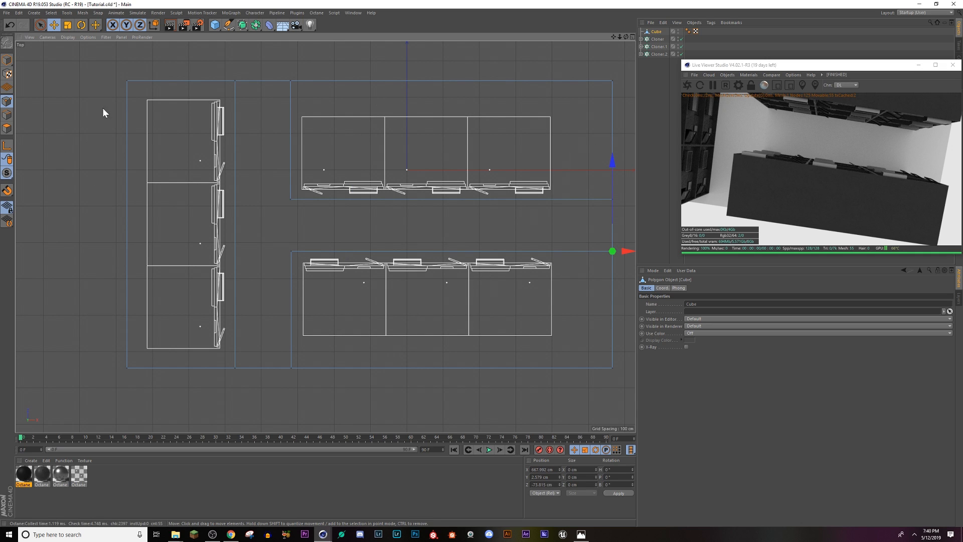
Step: Switch to an enlarged Perspective view and orbit to look down the street from its open end
left_click(633, 37)
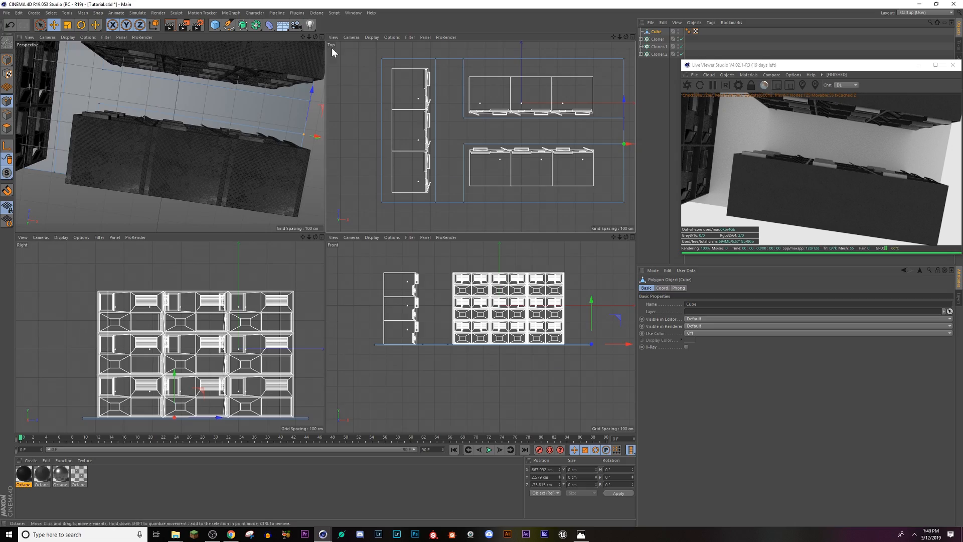
left_click(322, 37)
left_click_drag(317, 199, 392, 117, "alt")
middle_click_drag(335, 354, 216, 312, "alt")
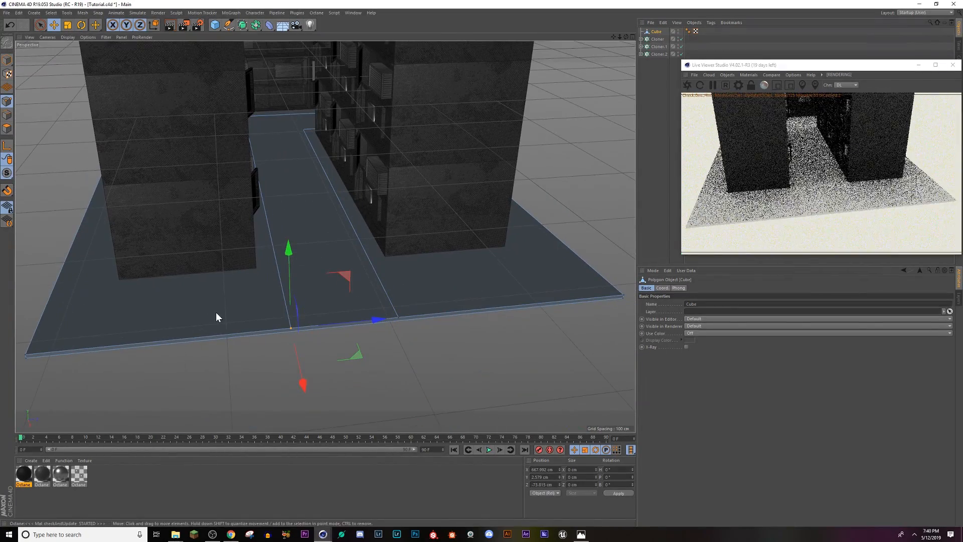
Step: Try to extrude the sidewalk polygons around all the buildings upward by about 5.7 cm
left_click(7, 128)
left_click(124, 288)
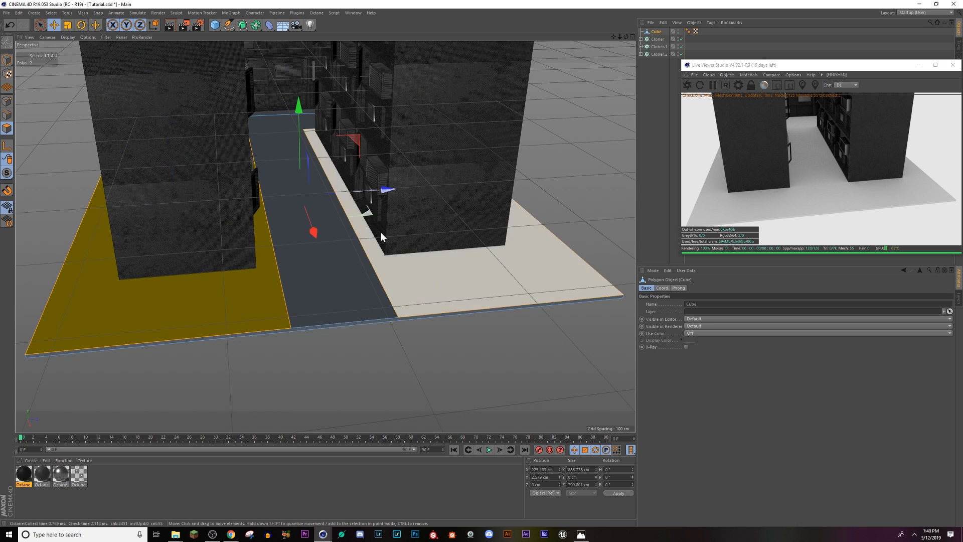
left_click(276, 113, "shift")
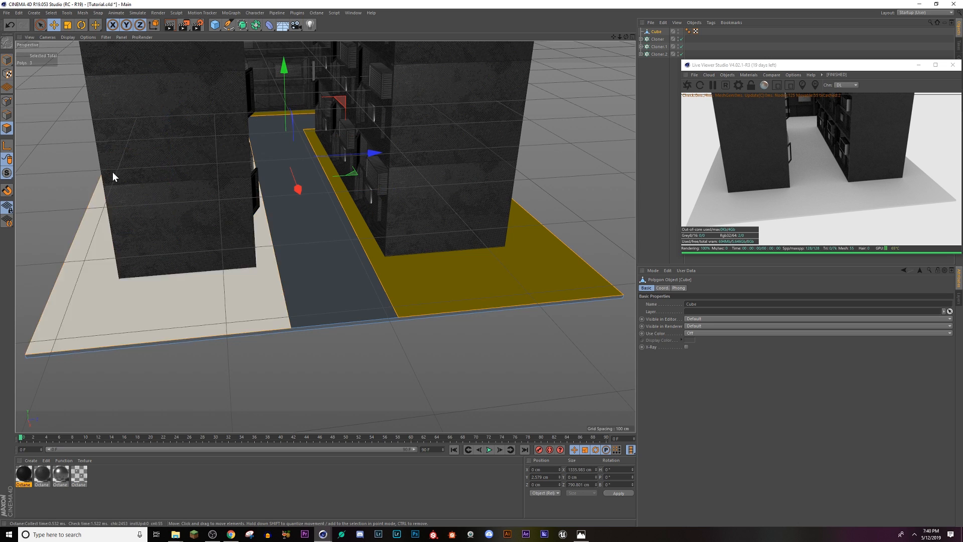
right_click(128, 257)
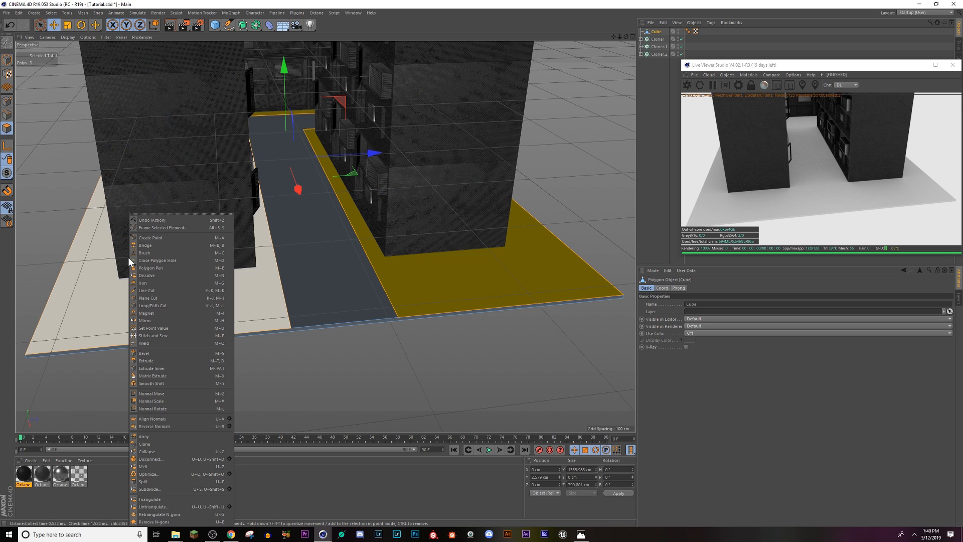
left_click(173, 362)
left_click_drag(172, 311, 187, 311)
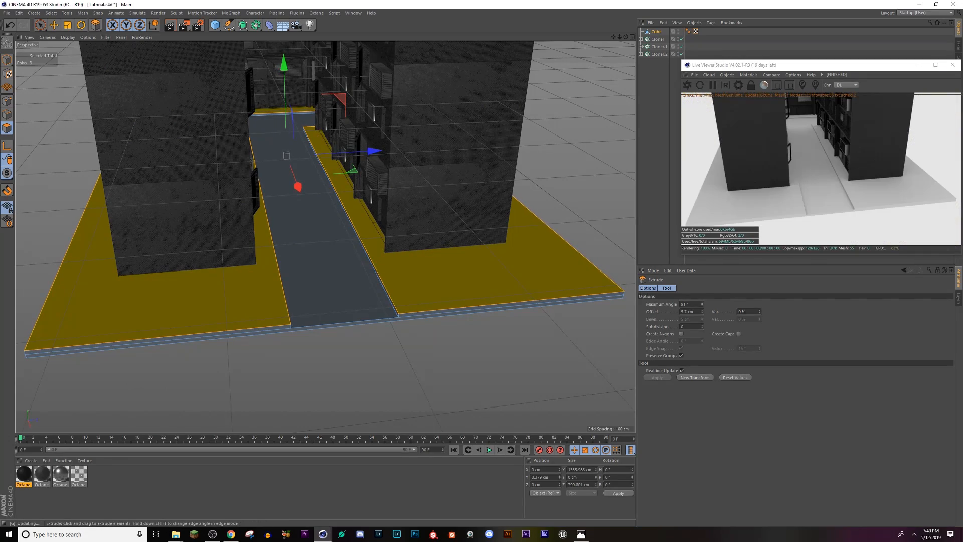
Step: Select the road polygon between the buildings and extrude it downward with an offset of about -4.6 cm
scroll(356, 308, "up", 5)
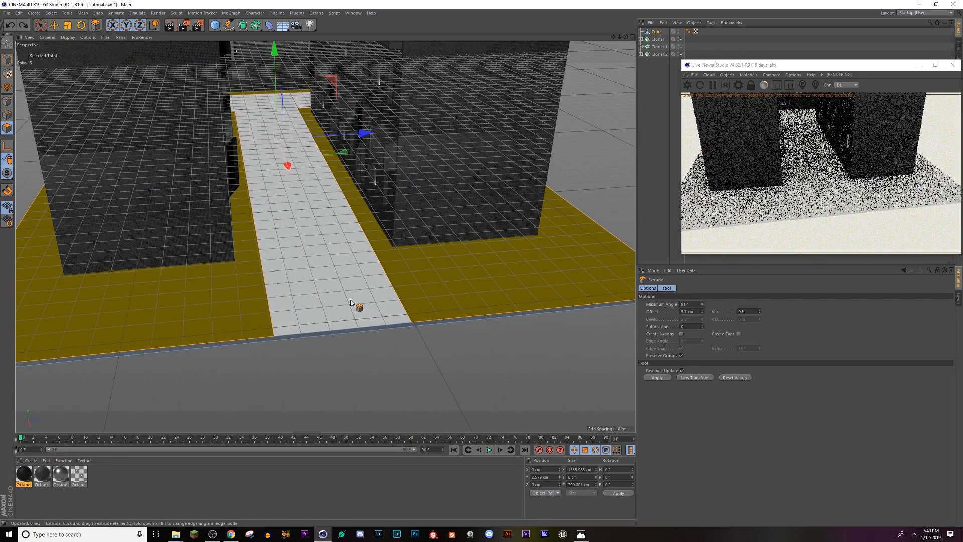
left_click(365, 306)
scroll(364, 307, "up", 1)
right_click(355, 300)
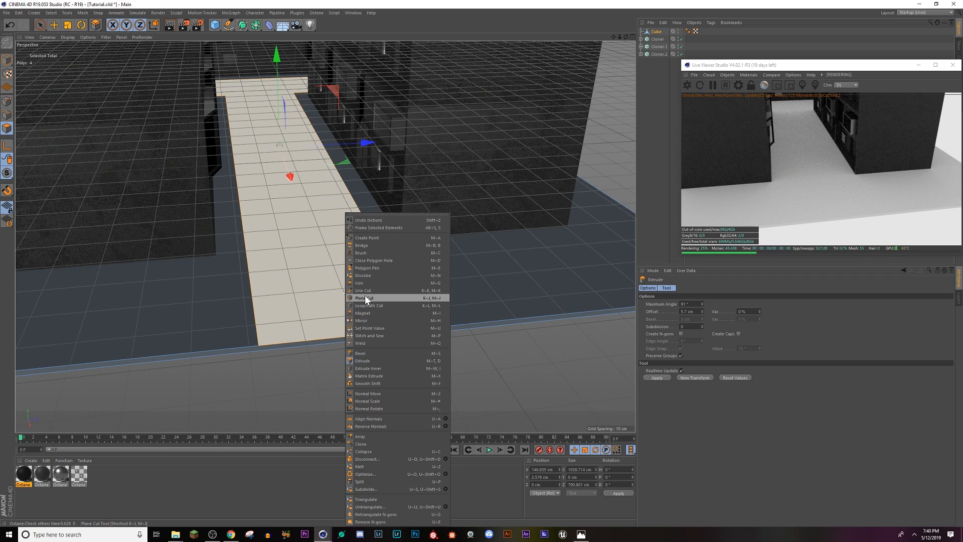
left_click(363, 361)
left_click_drag(344, 305, 316, 278)
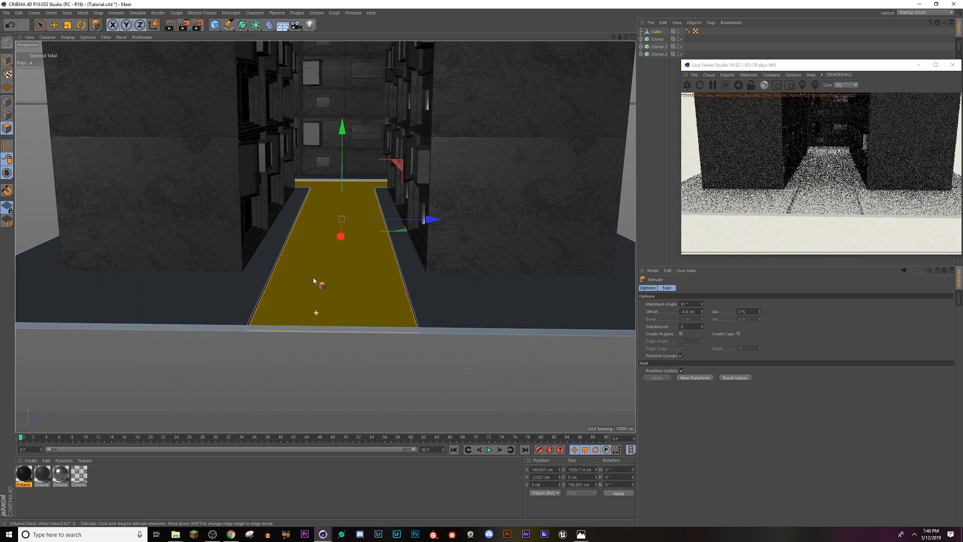
Step: Select the vertical curb edges at the far corners of both sidewalks and bevel them with an offset of about 3.58 cm
scroll(317, 271, "up", 2)
scroll(317, 273, "up", 5)
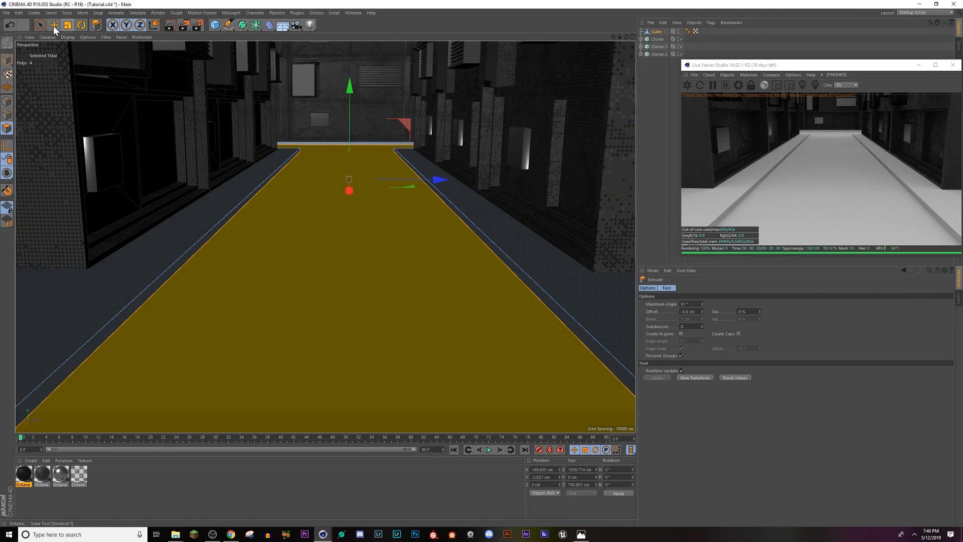
left_click(53, 26)
scroll(281, 169, "up", 2)
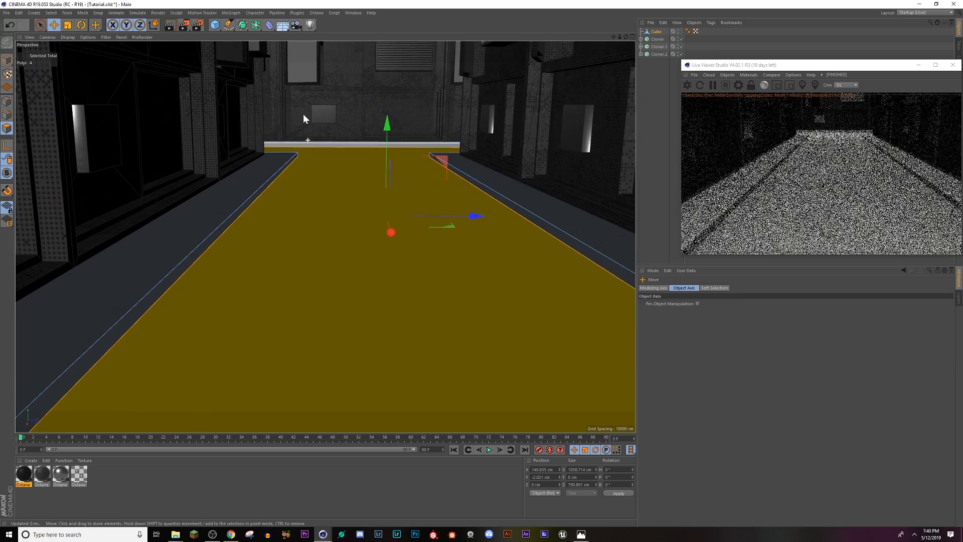
scroll(303, 118, "up", 6)
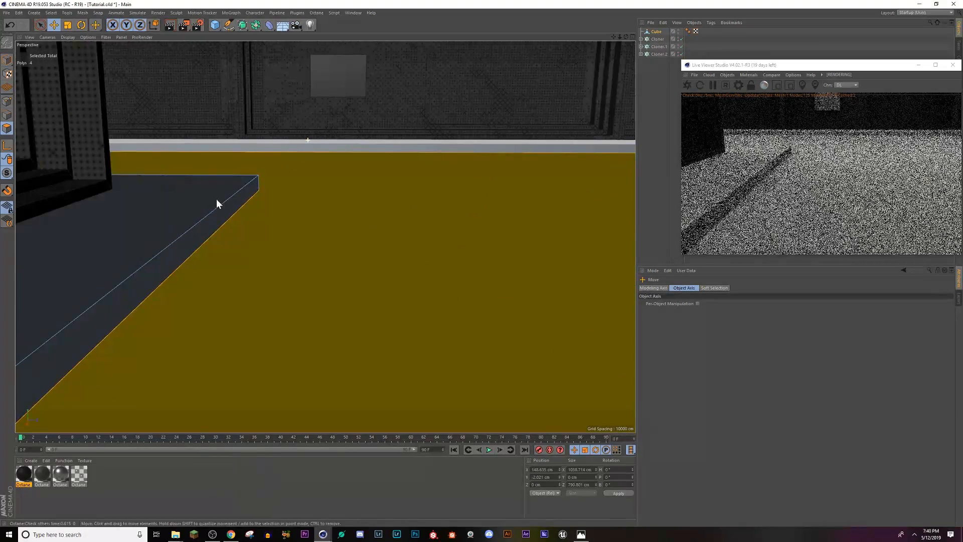
left_click_drag(217, 199, 193, 219, "alt")
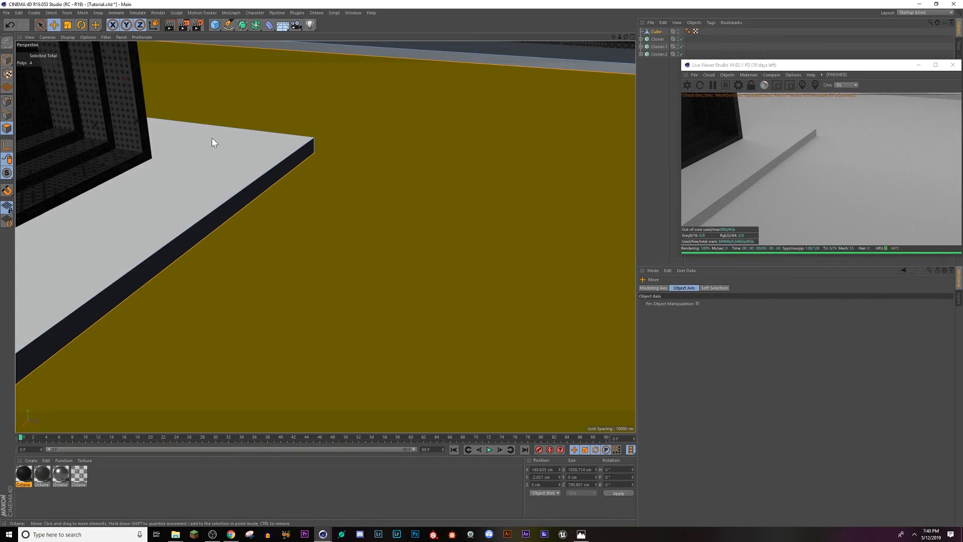
left_click(7, 114)
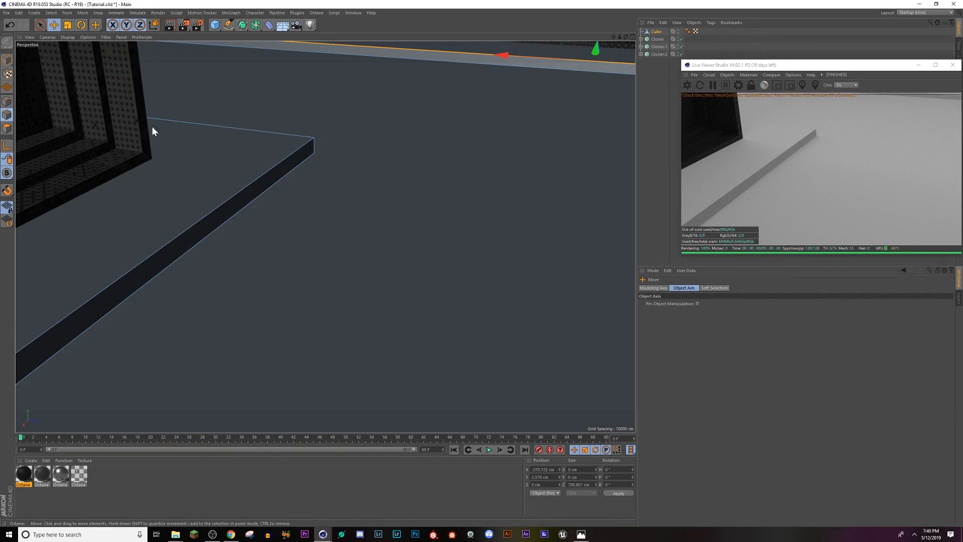
left_click(314, 145)
middle_click_drag(479, 242, 348, 228, "alt")
left_click_drag(446, 245, 485, 246, "alt")
middle_click_drag(376, 223, 304, 227, "alt")
left_click(558, 147)
right_click(555, 147)
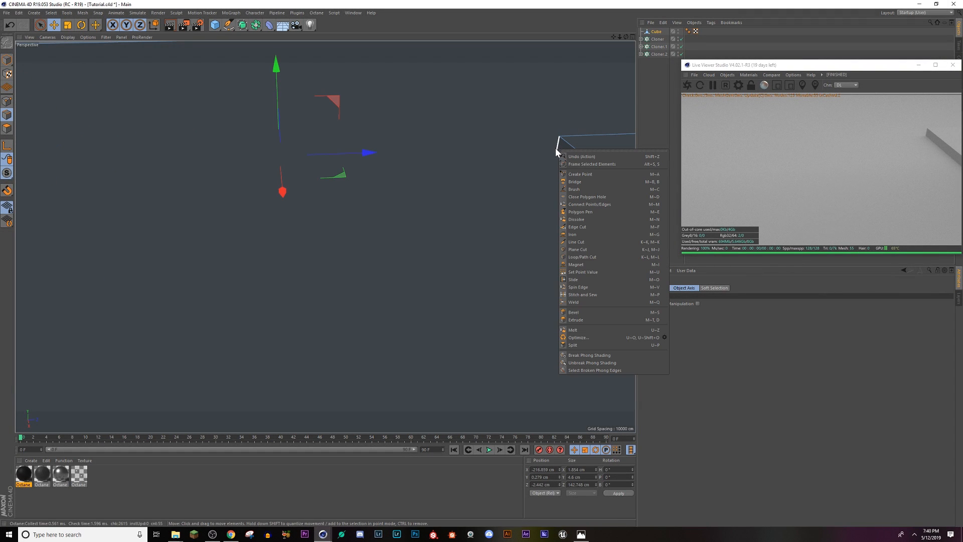
key("Escape")
right_click(556, 147)
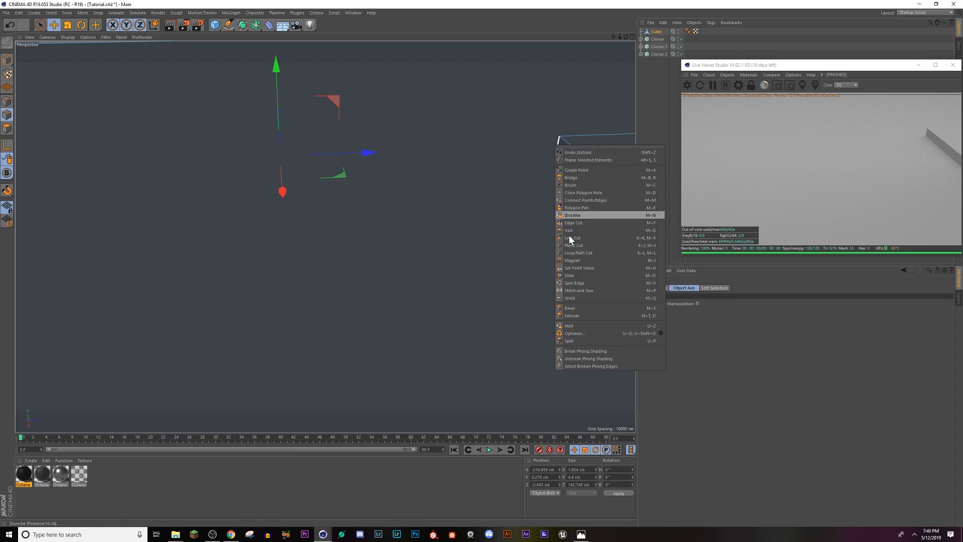
left_click(581, 308)
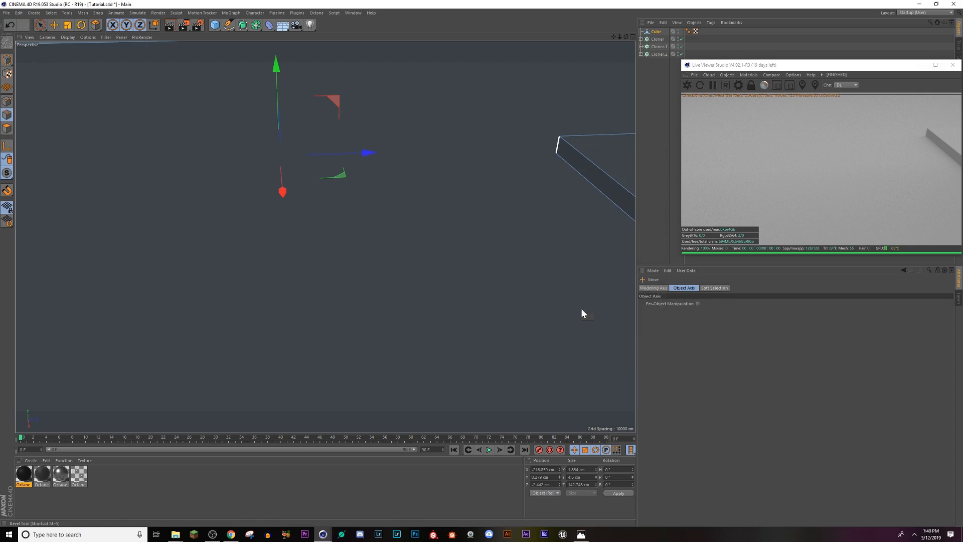
left_click_drag(559, 142, 599, 174)
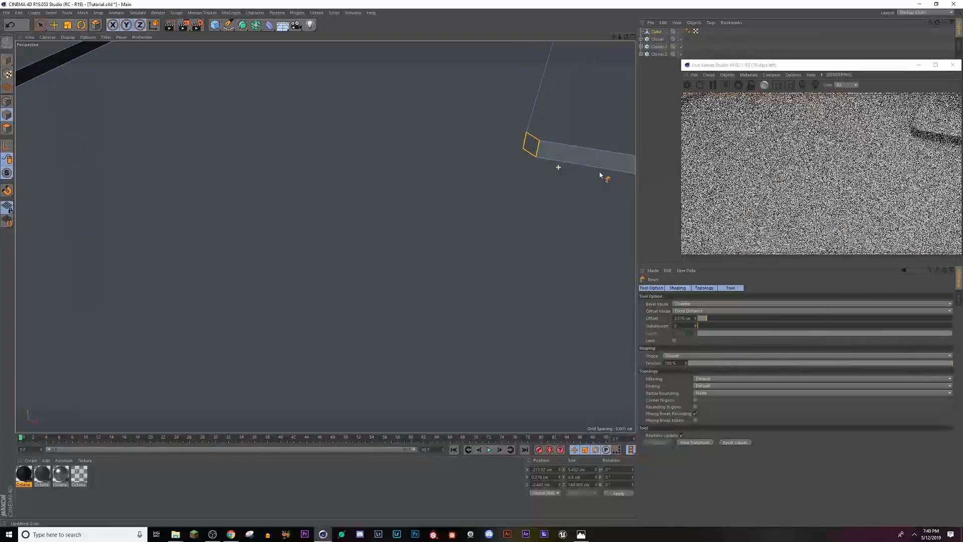
Step: Loop-select the top edge running around the curbs and bevel it with an offset of about 0.27 cm
left_click_drag(539, 152, 305, 250, "alt")
middle_click_drag(329, 257, 539, 390, "alt")
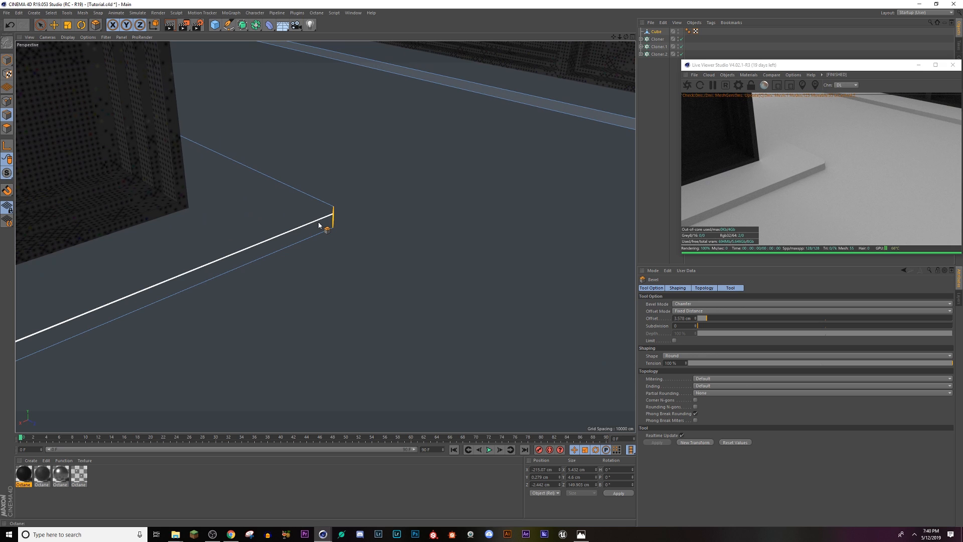
key("u")
key("l")
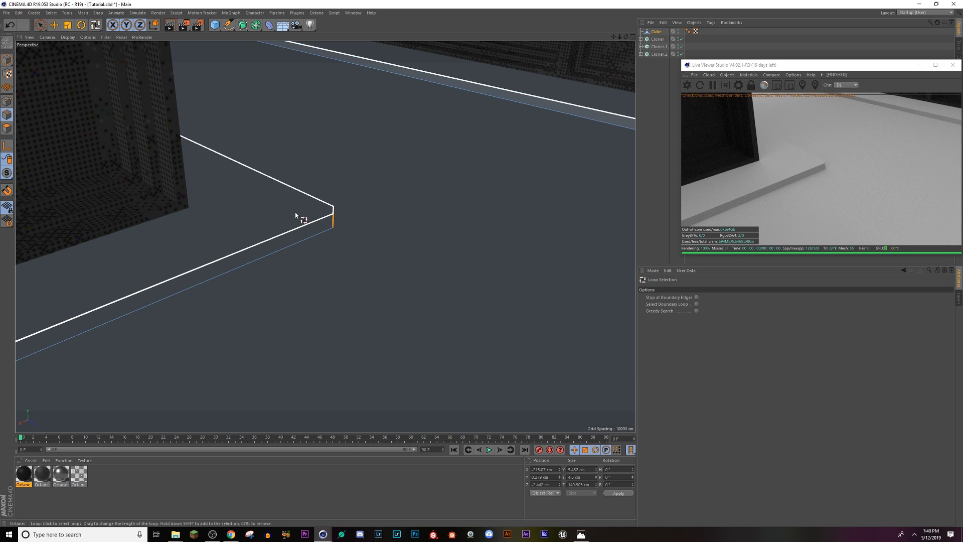
left_click(324, 206)
scroll(353, 338, "down", 1)
left_click_drag(421, 365, 256, 286, "alt")
right_click(385, 207)
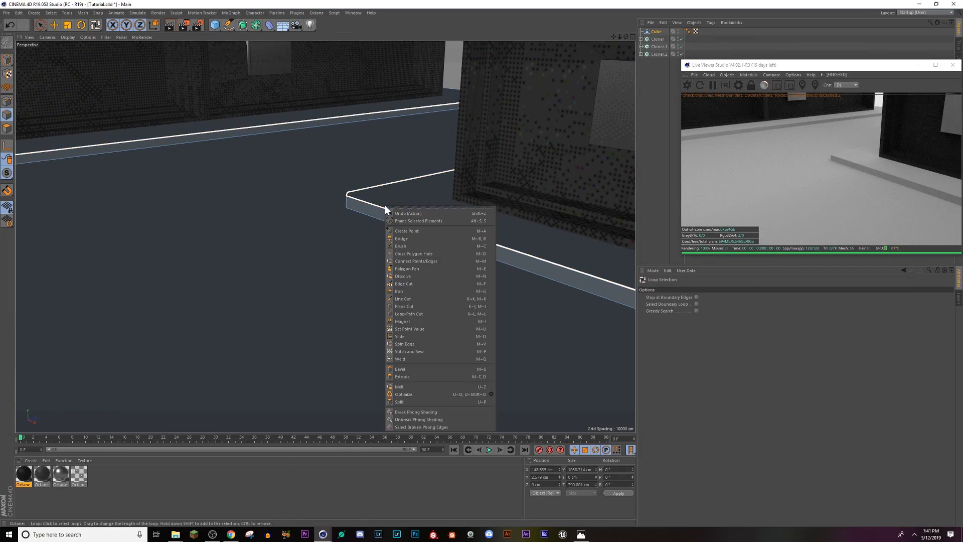
left_click(413, 370)
right_click_drag(431, 208, 375, 227, "alt")
left_click_drag(380, 221, 354, 221)
scroll(422, 221, "up", 4)
key("ctrl+z")
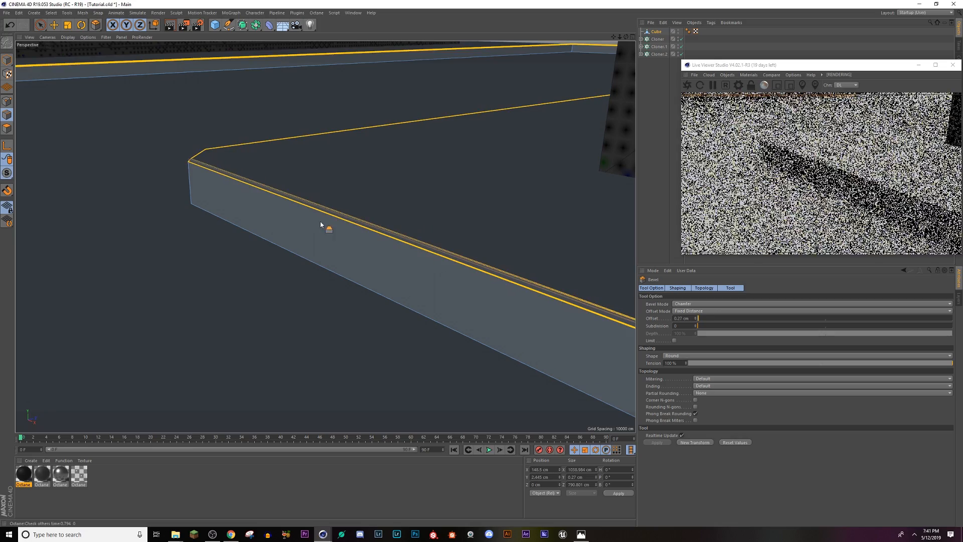
Step: Try to smooth the ground by nesting the Cube under a new Subdivision Surface, then undo the nesting
left_click_drag(261, 272, 219, 255, "alt")
left_click(241, 24)
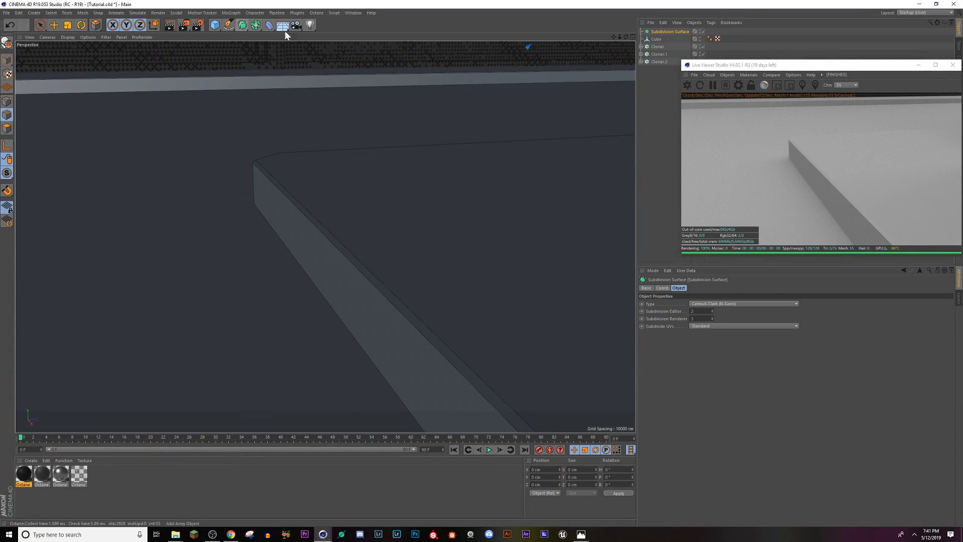
left_click_drag(655, 32, 656, 33)
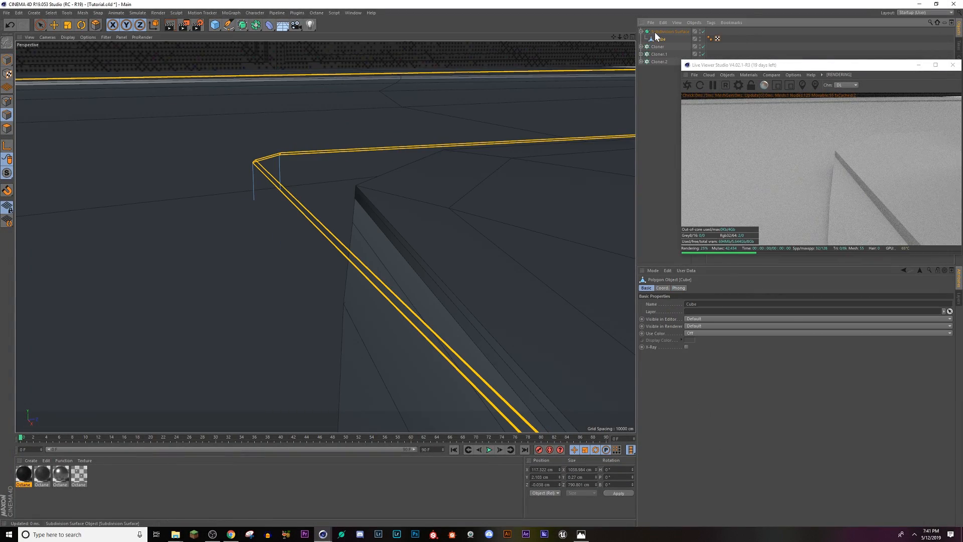
right_click_drag(400, 280, 377, 295, "alt")
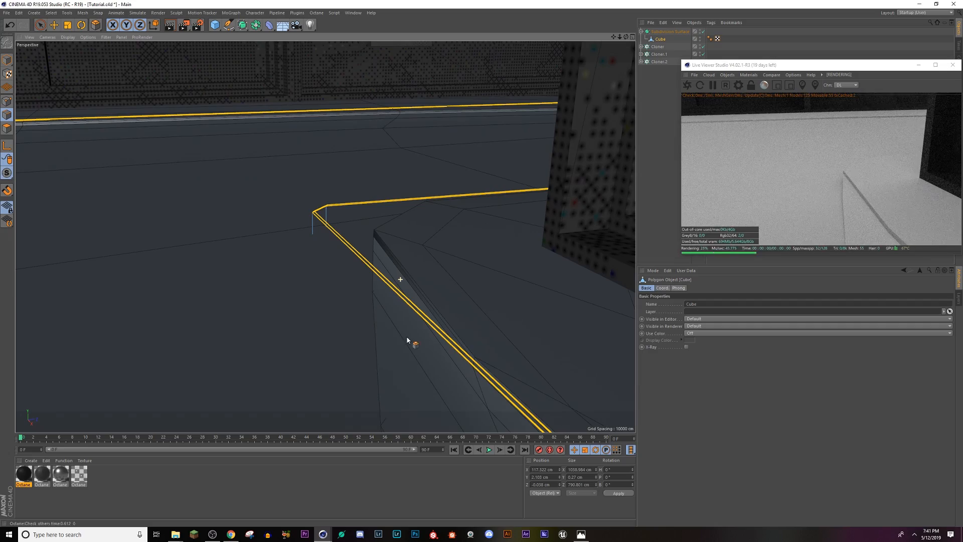
left_click_drag(409, 338, 380, 301, "alt")
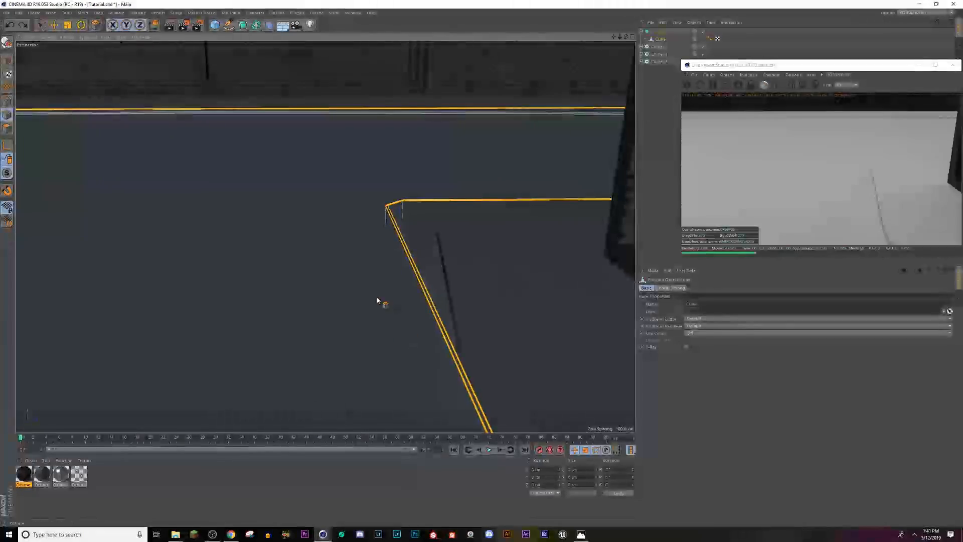
key("ctrl+z")
Step: Examine the street and curbs from a low viewpoint at road level, looking toward the end building
right_click_drag(379, 300, 361, 295, "alt")
left_click_drag(362, 296, 335, 291, "alt")
right_click_drag(335, 288, 225, 351, "alt")
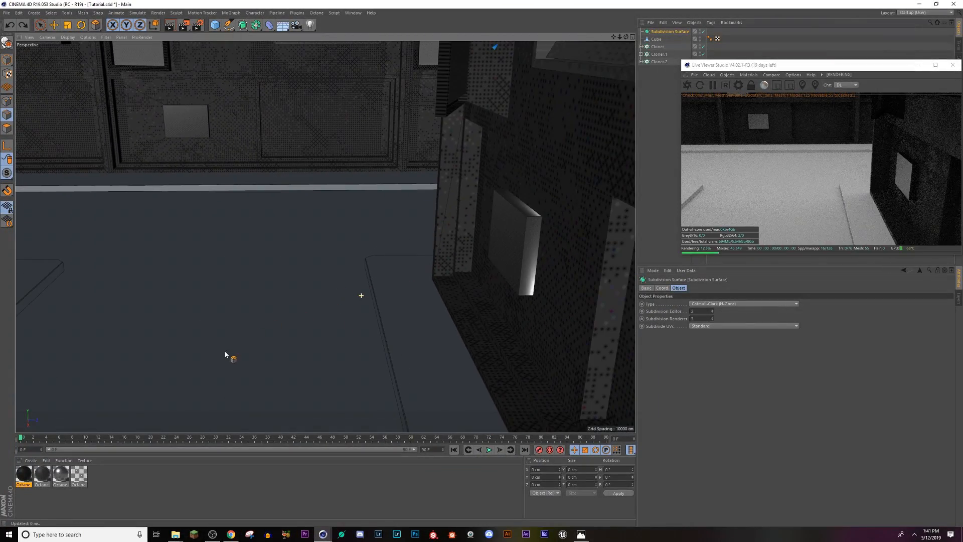
middle_click_drag(299, 271, 321, 238, "alt")
left_click_drag(620, 38, 366, 246)
right_click_drag(341, 64, 460, 212, "alt")
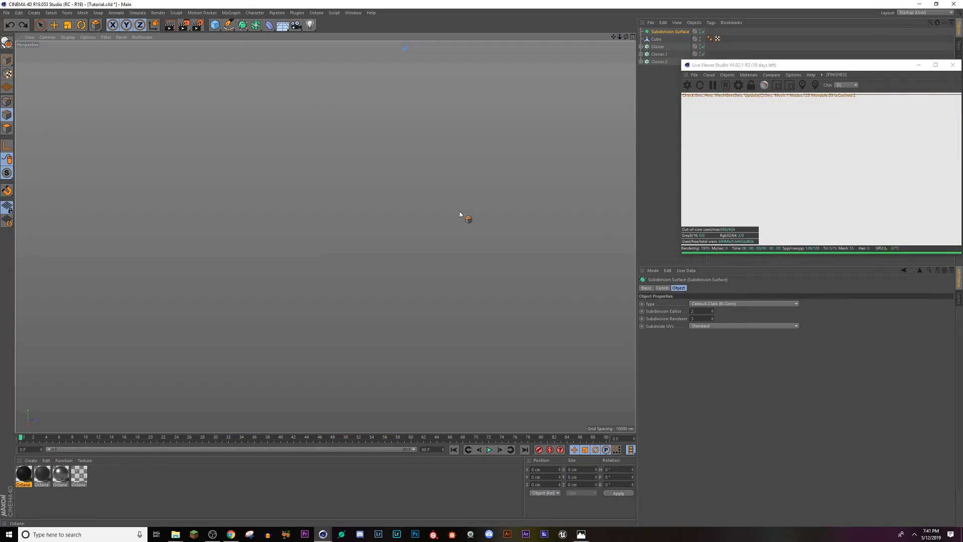
key("ctrl+shift+z")
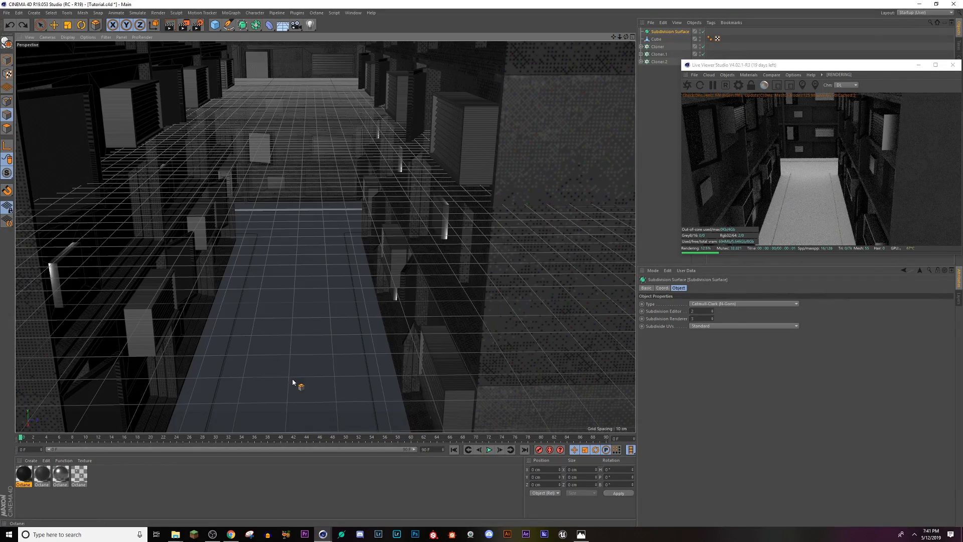
left_click_drag(291, 370, 290, 349, "alt")
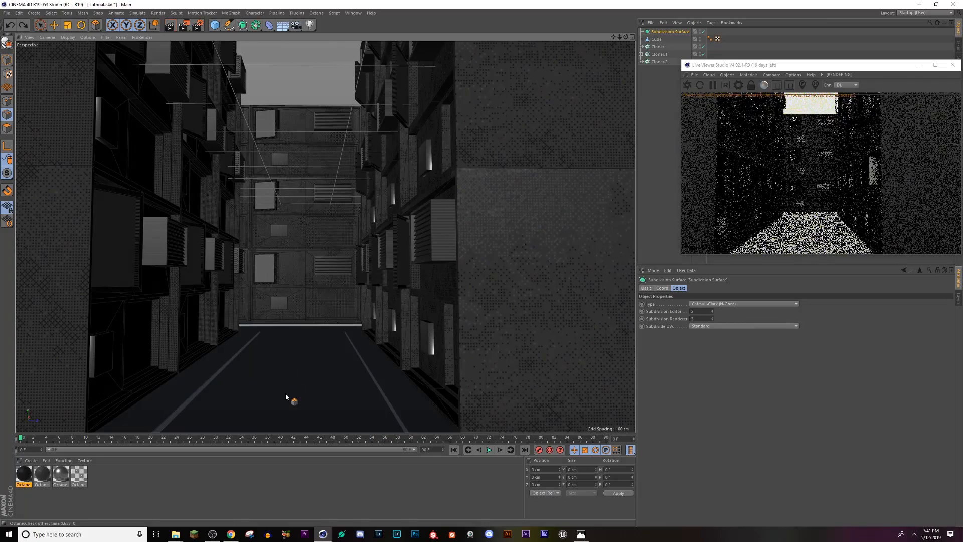
scroll(286, 394, "up", 3)
right_click_drag(288, 385, 288, 365, "alt")
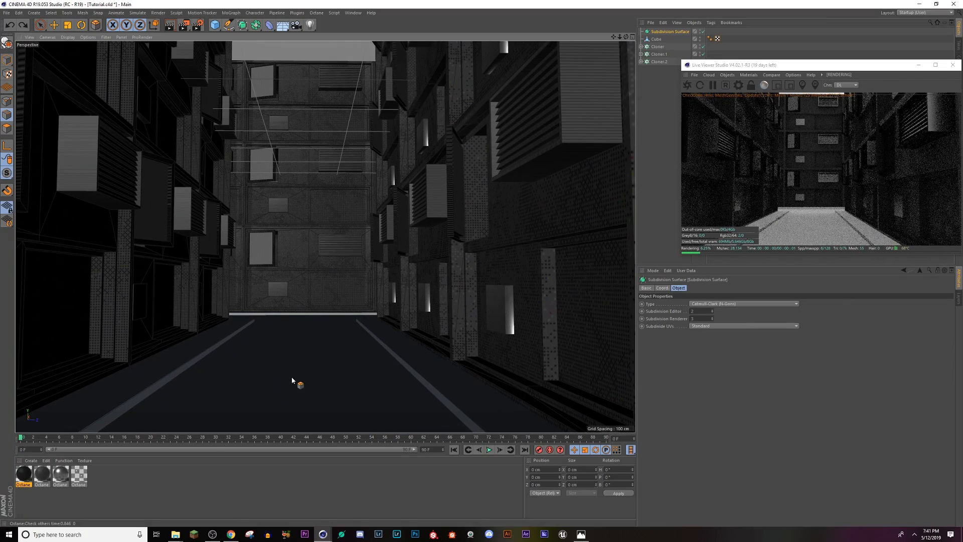
middle_click_drag(292, 378, 296, 314, "alt")
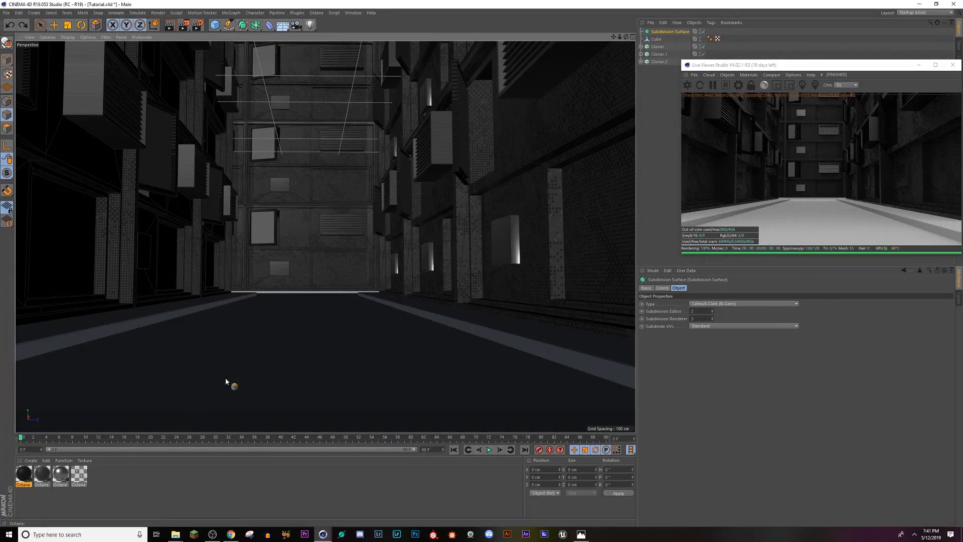
Step: Duplicate the second dark Octane material and brighten the copy's diffuse color to a grey with 33% value
left_click(42, 476)
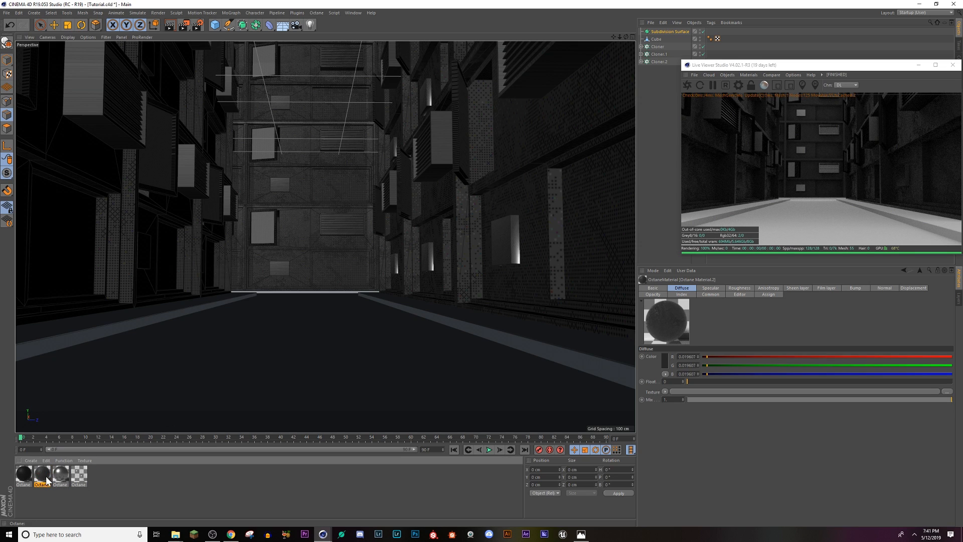
left_click_drag(55, 476, 60, 475, "ctrl")
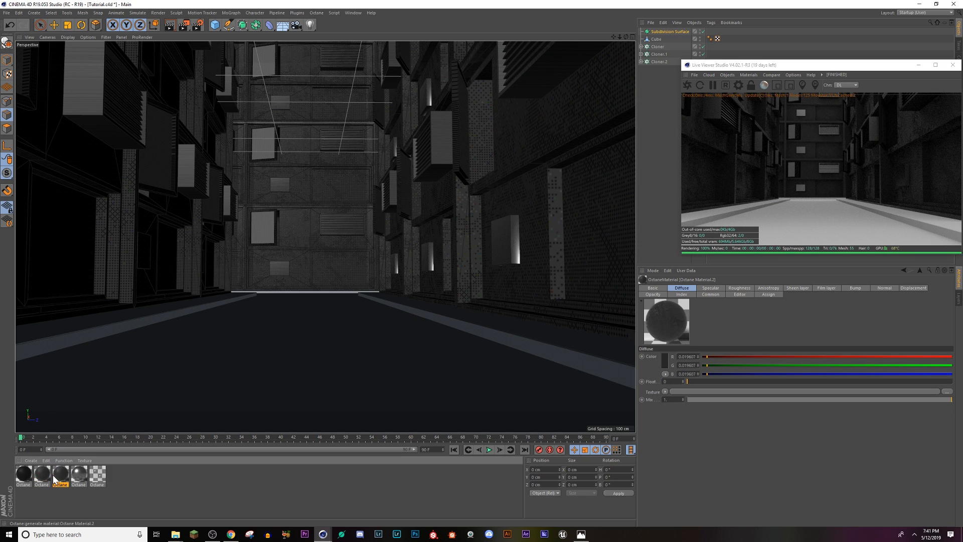
double_click(60, 476)
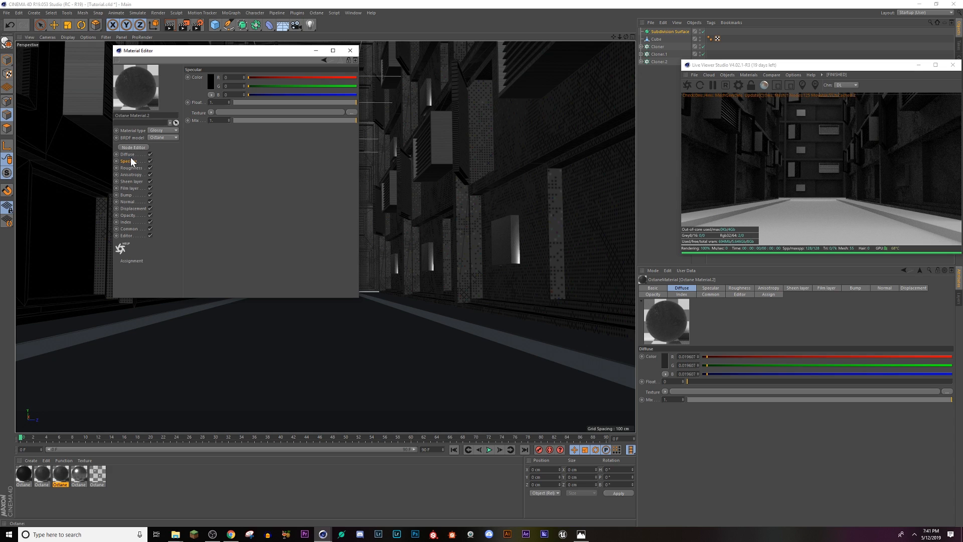
left_click(128, 155)
left_click(210, 82)
left_click_drag(196, 103, 208, 99)
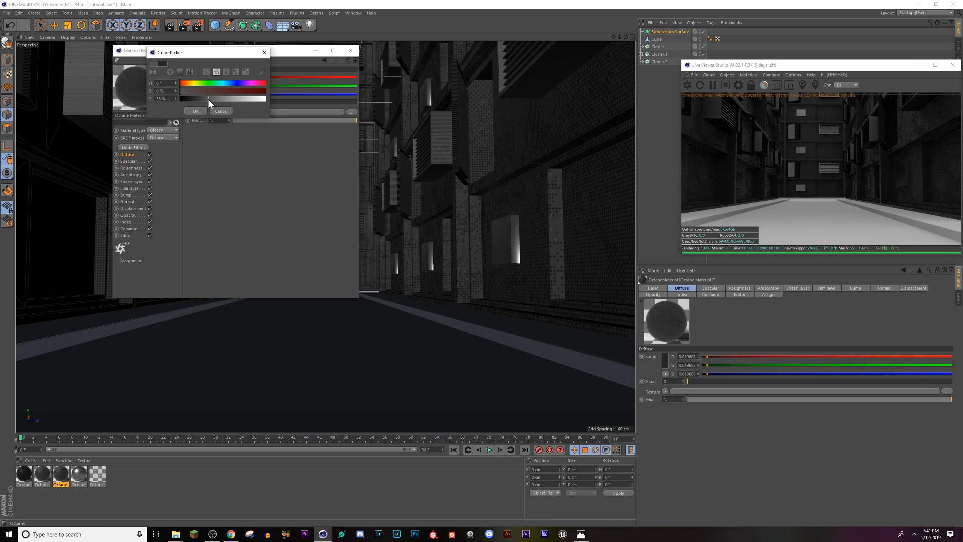
left_click(196, 111)
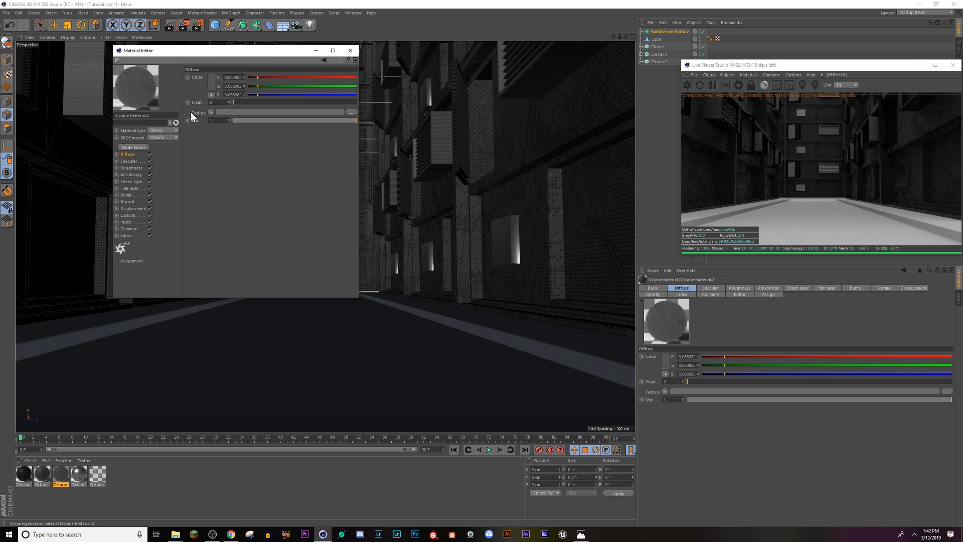
left_click(350, 51)
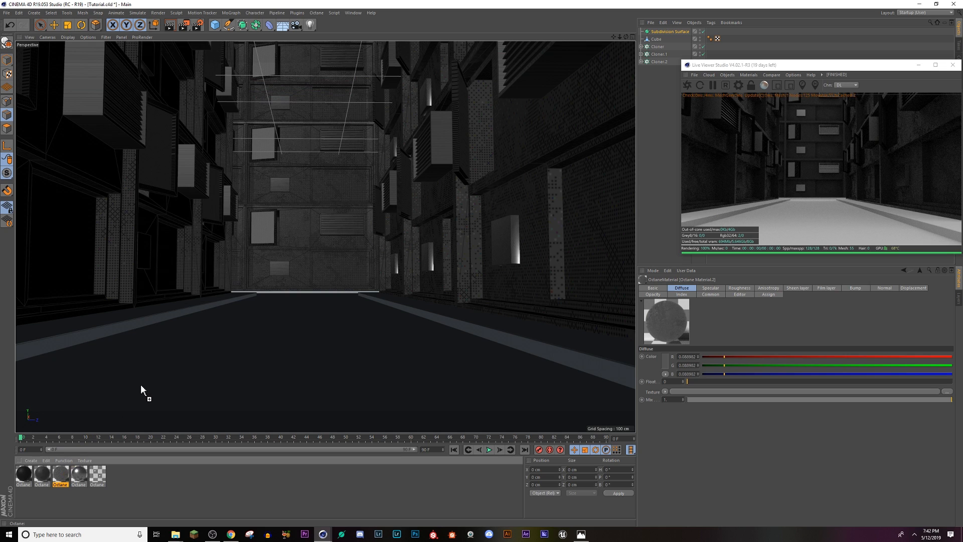
Step: Apply the lighter grey material to the ground, restart the live render, and set the texture projection to Cubic
left_click_drag(140, 384, 141, 385)
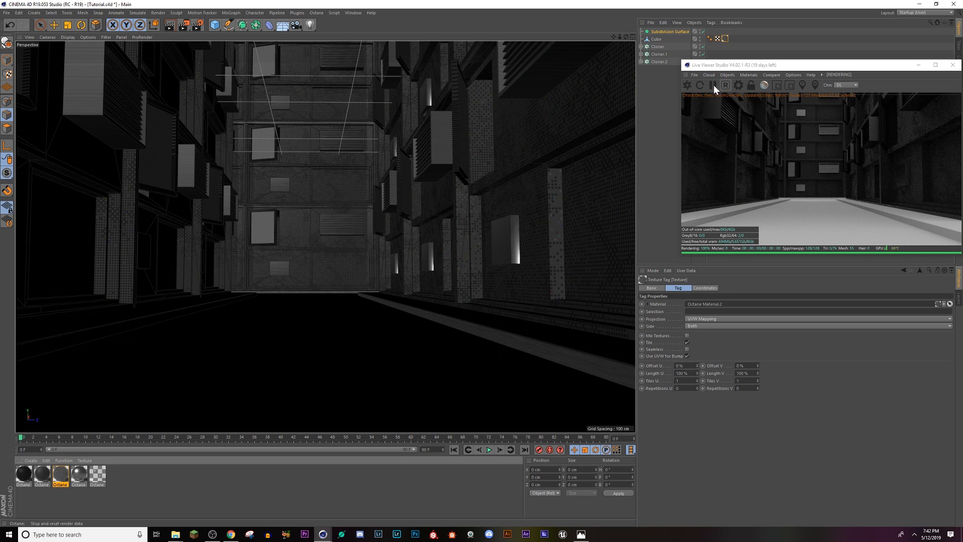
left_click(687, 87)
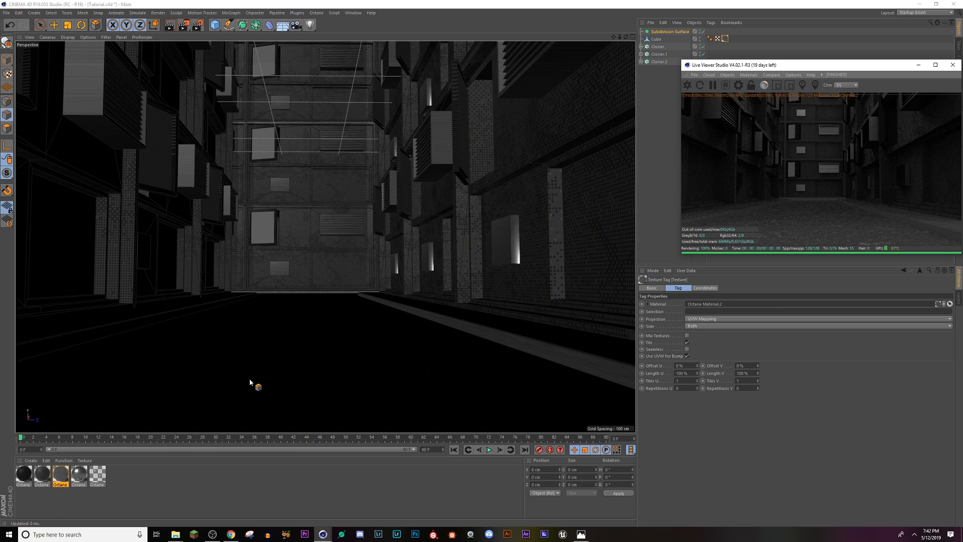
scroll(250, 382, "up", 5)
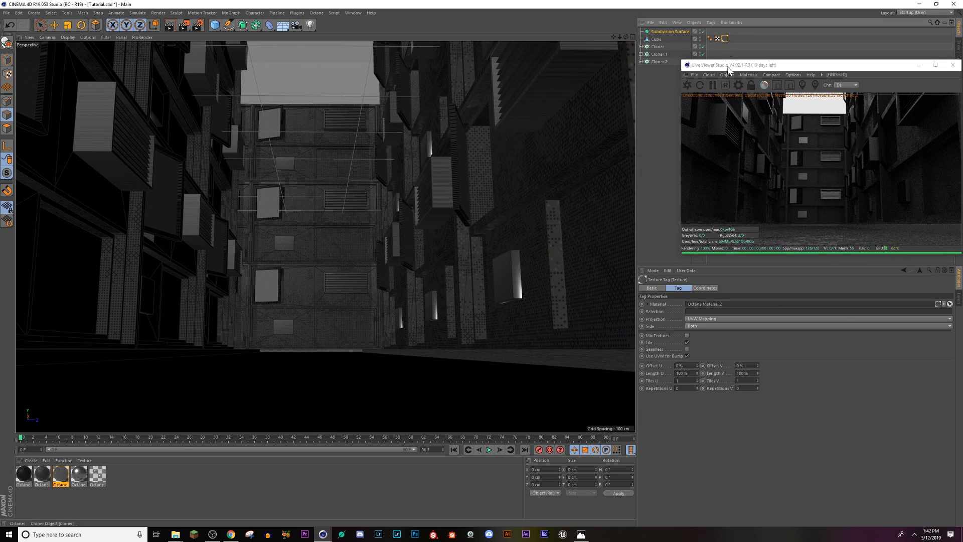
left_click(714, 320)
left_click(705, 351)
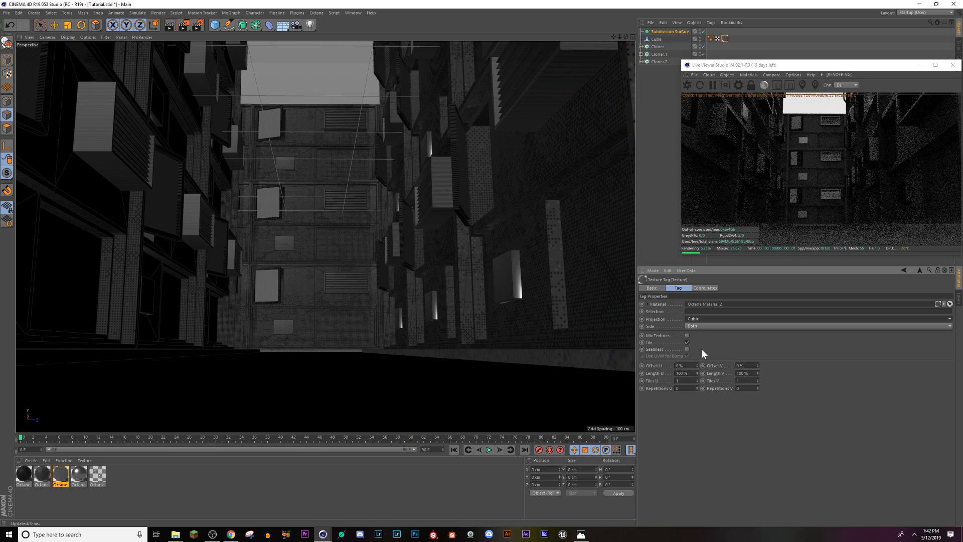
Step: Reframe the street view and move the Live Viewer window down to uncover the object list
mouse_move(392, 334)
left_mouse_down("alt")
mouse_move(394, 344)
mouse_move(395, 335)
mouse_move(355, 327)
mouse_move(334, 333)
mouse_move(337, 366)
mouse_move(339, 343)
mouse_move(290, 319)
left_mouse_up("alt")
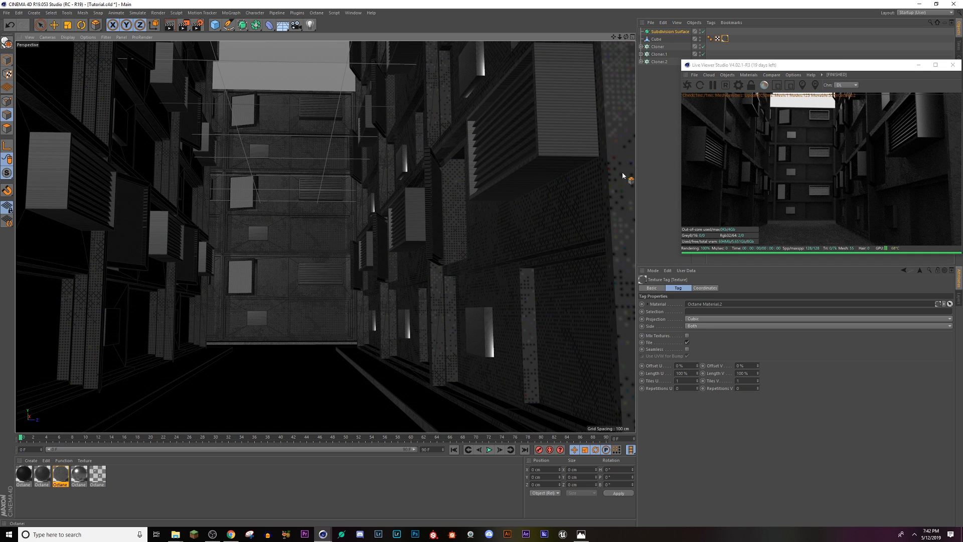
left_click_drag(753, 68, 748, 179)
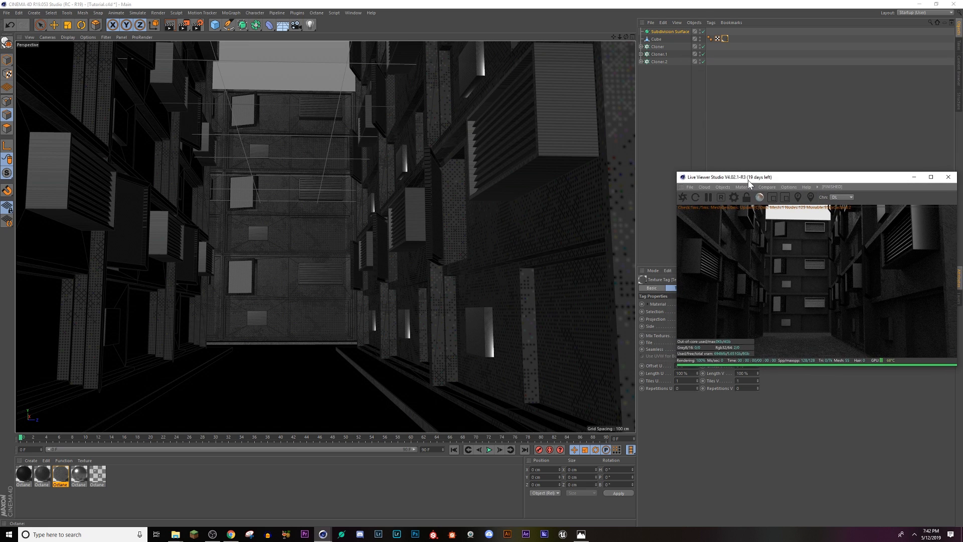
Step: Check the finished neon street reference image in Photos, return to Cinema 4D, and add an Octane Daylight to the scene
left_click(581, 534)
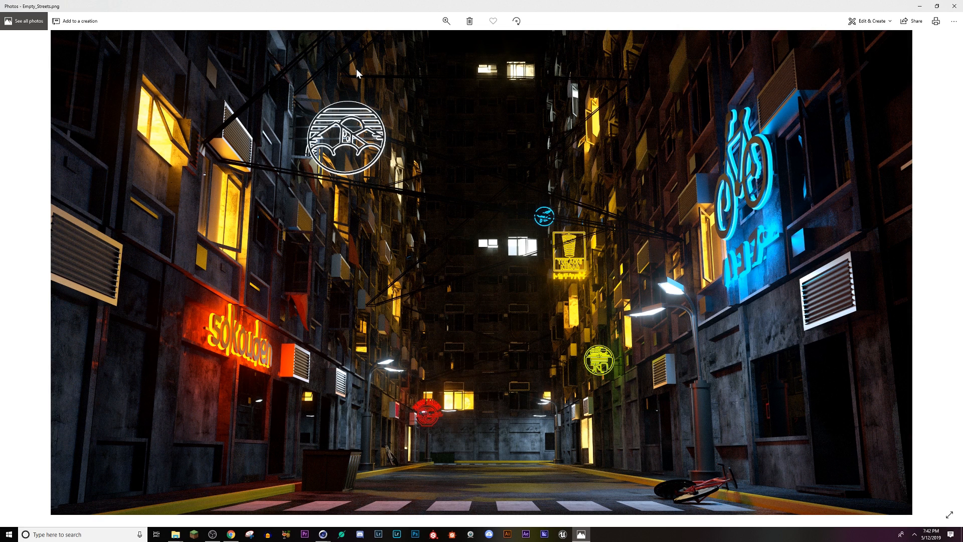
key("alt+Tab")
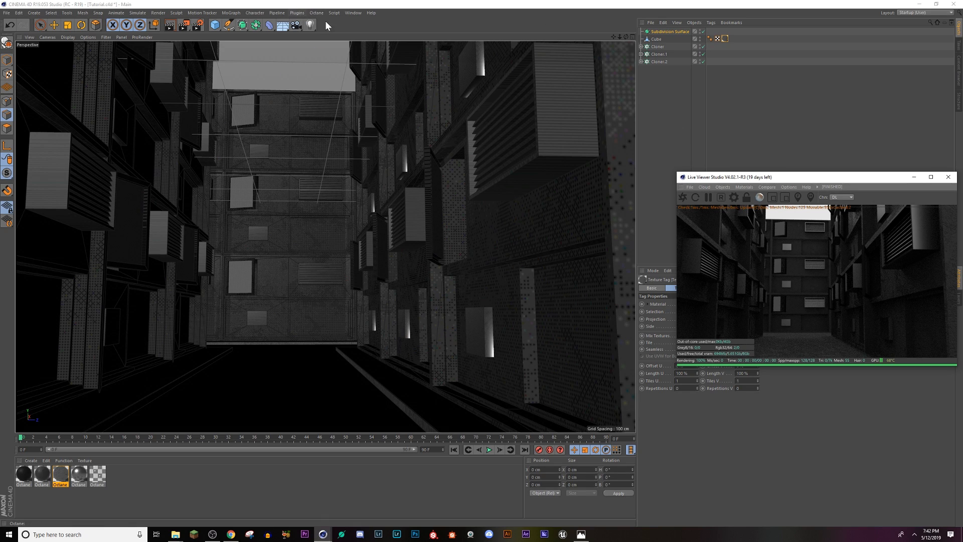
left_click(723, 187)
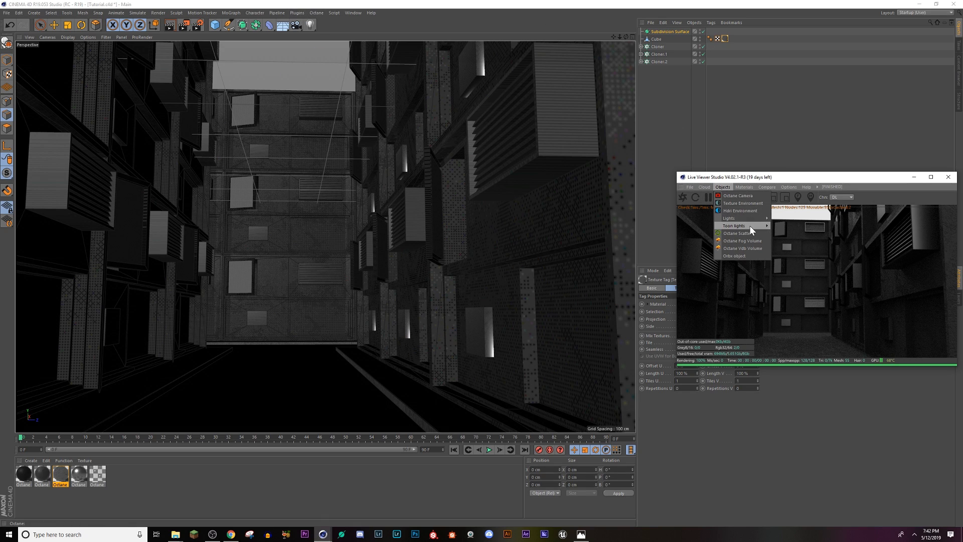
mouse_move(752, 225)
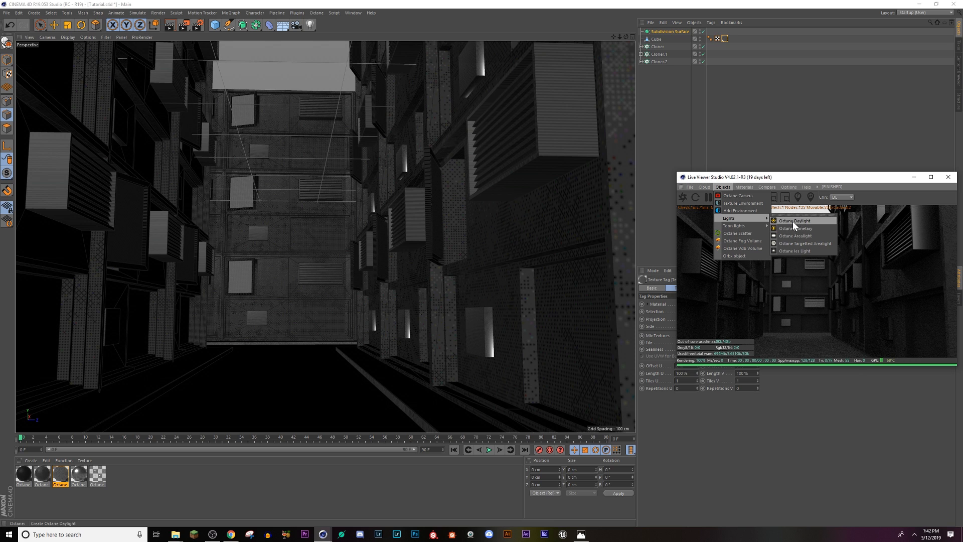
left_click(793, 221)
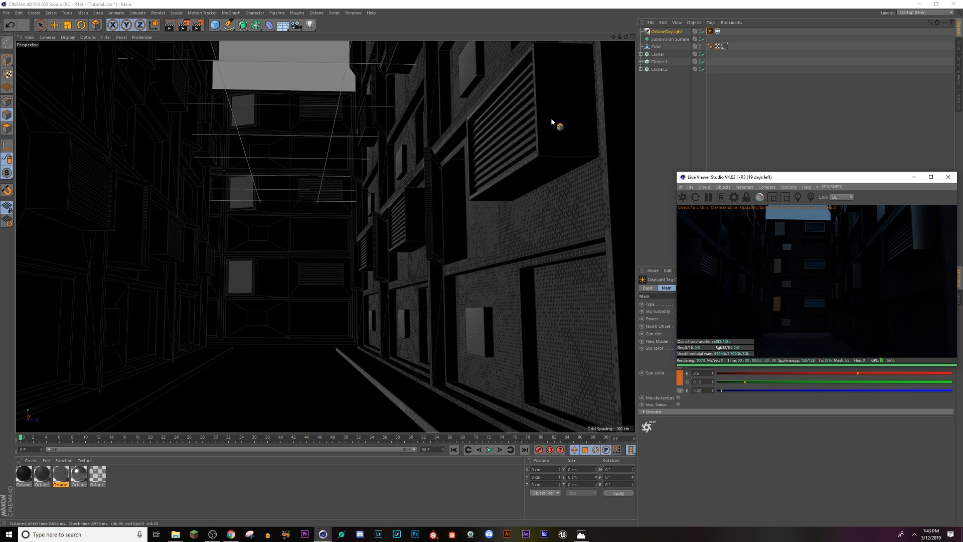
Step: Rotate the Octane Daylight until its sun no longer lights the street
left_click(664, 31)
key("r")
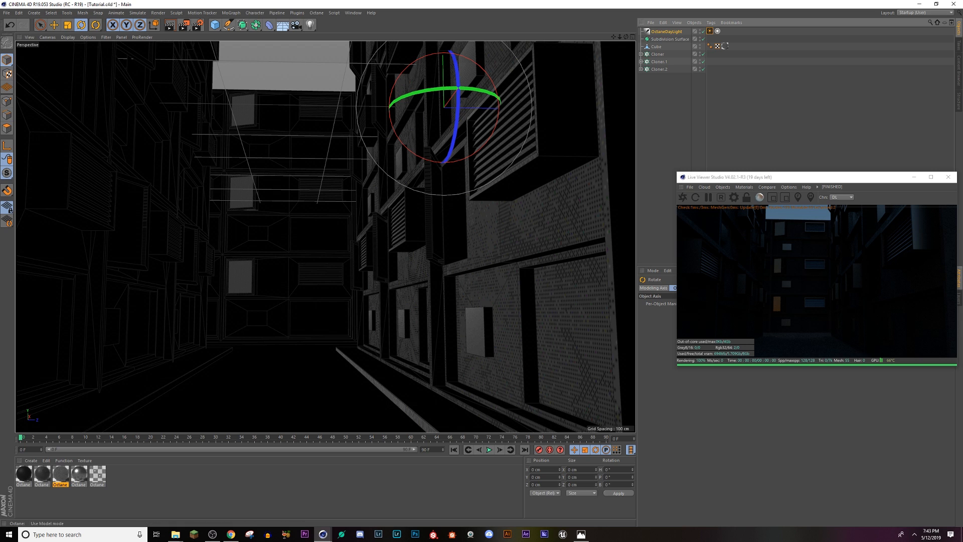
left_click_drag(398, 134, 471, 158)
left_click_drag(332, 251, 380, 236, "alt")
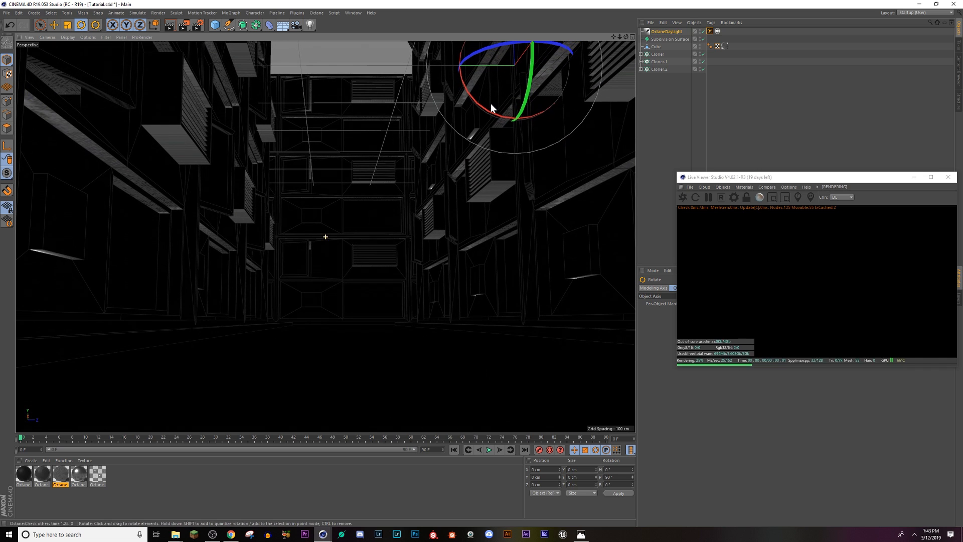
Step: Add an Octane Camera from the current low street framing and test switching between it and the free editor view
left_click(724, 186)
left_click(729, 198)
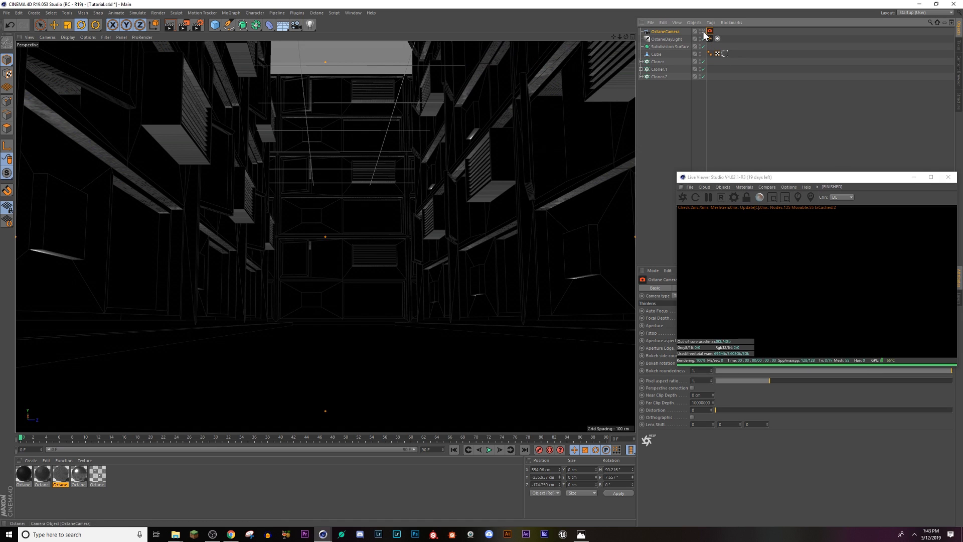
left_click(704, 32)
left_click_drag(377, 269, 373, 293, "alt")
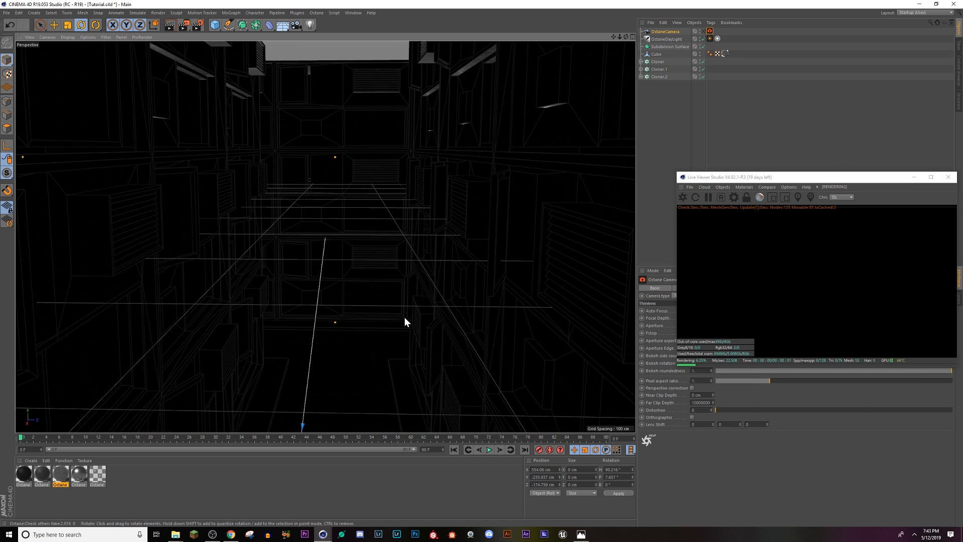
left_click(704, 32)
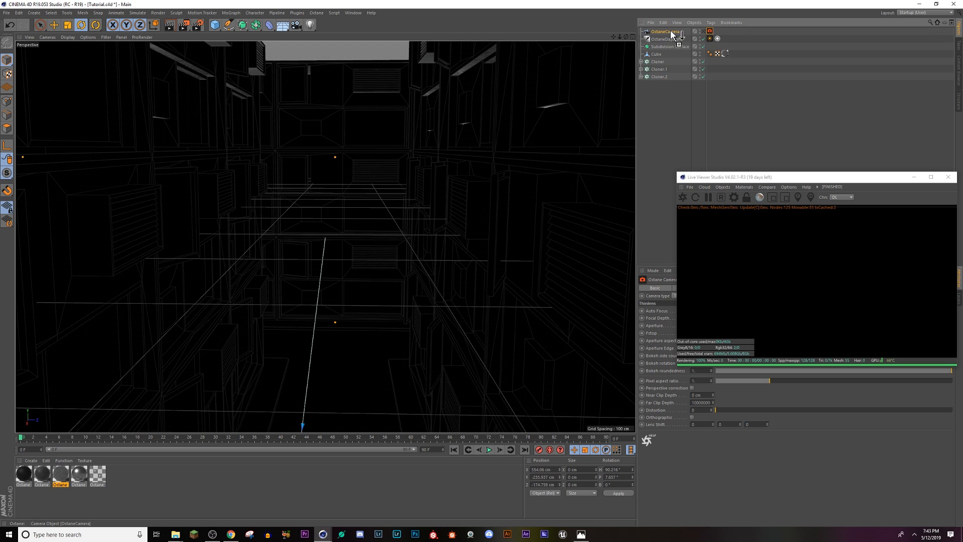
Step: Duplicate the Octane Camera and place the copy at a different viewing angle
left_click_drag(674, 36, 678, 41, "ctrl")
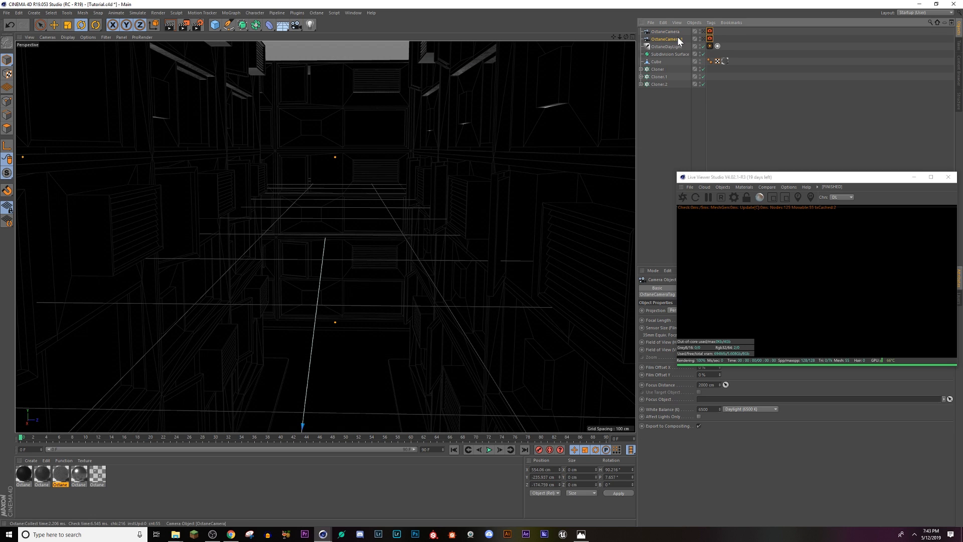
left_click_drag(430, 294, 433, 311, "alt")
left_click(703, 32)
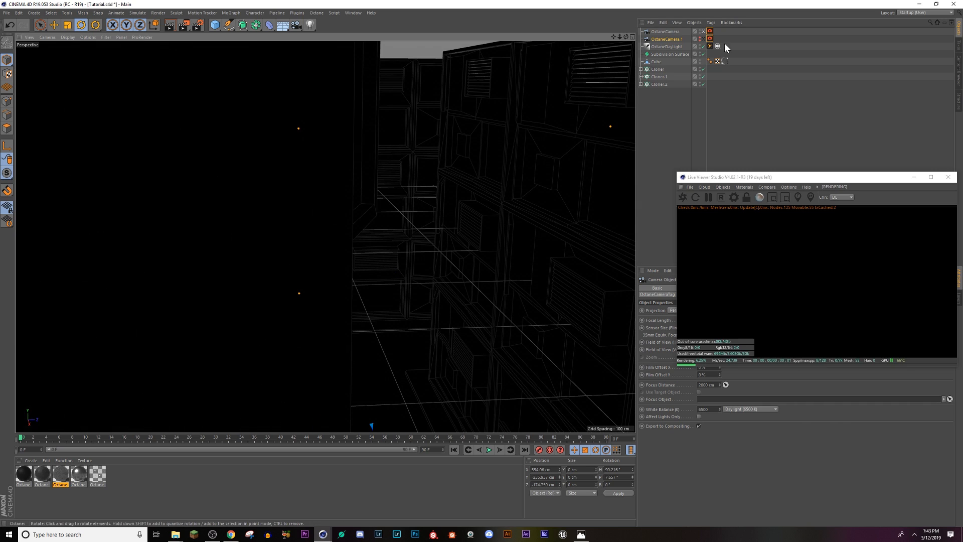
Step: Compare the views through the two Octane Cameras with the free editor view
left_click(702, 39)
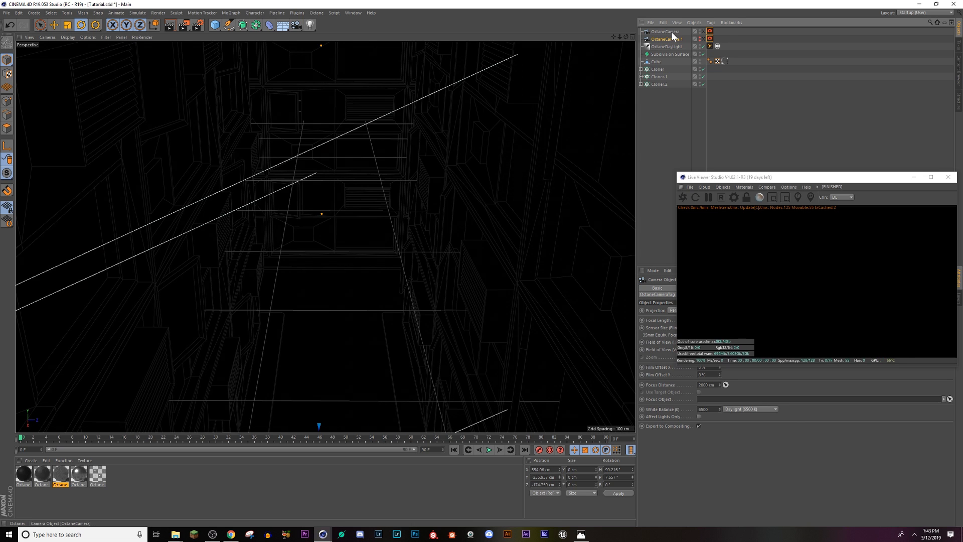
left_click(703, 32)
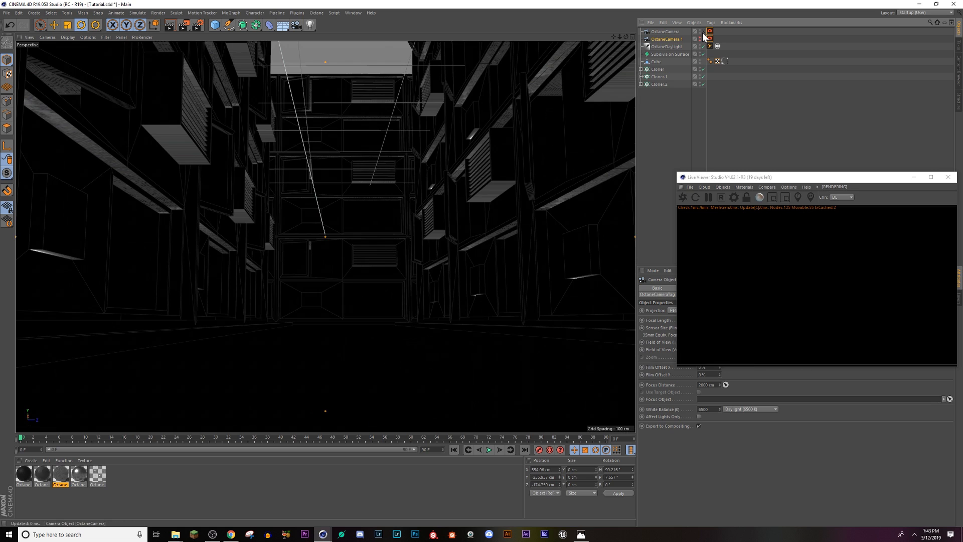
left_click(703, 32)
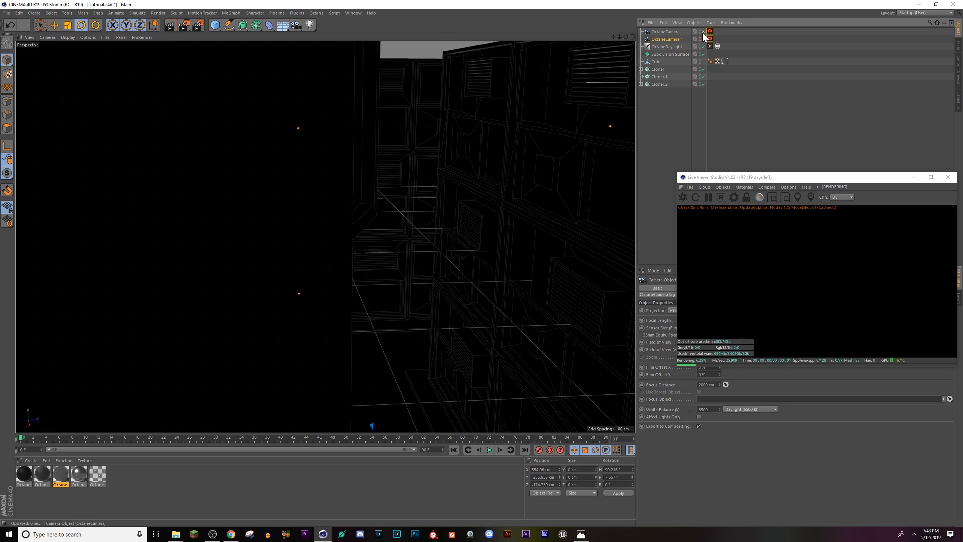
left_click(703, 33)
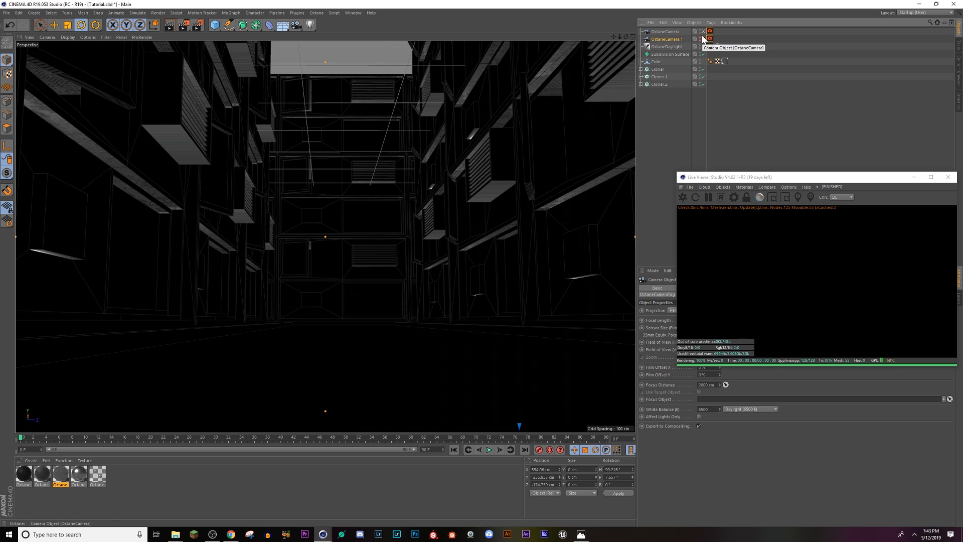
left_click(703, 32)
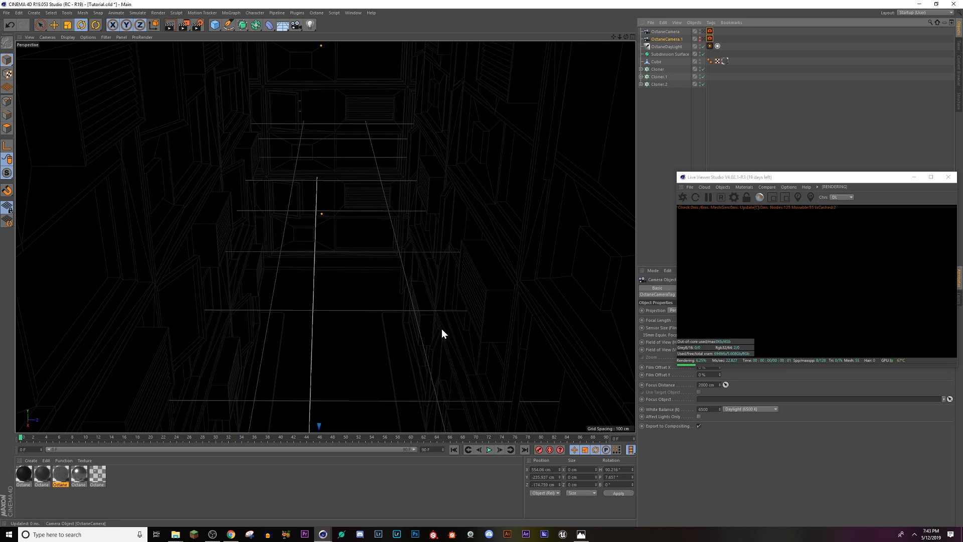
middle_click_drag(381, 261, 384, 150, "alt")
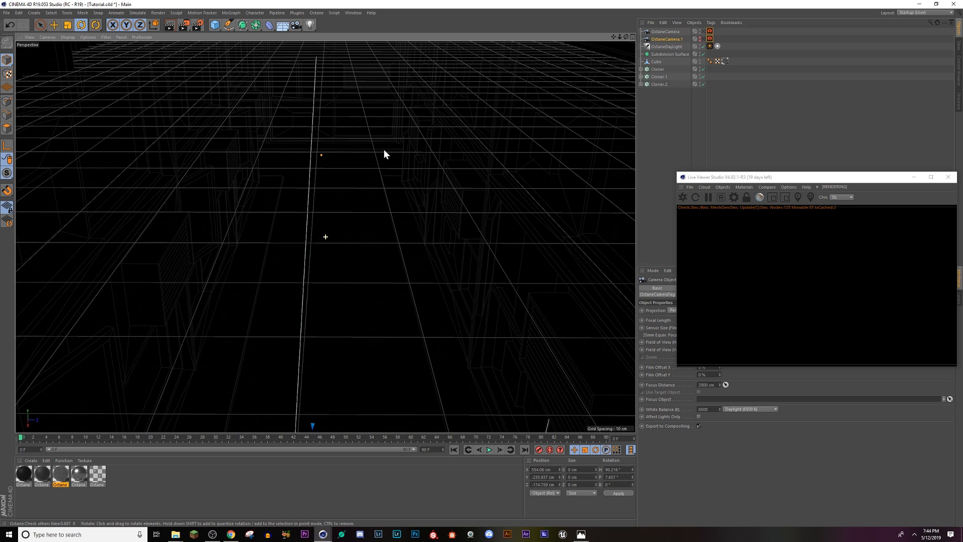
left_click(702, 32)
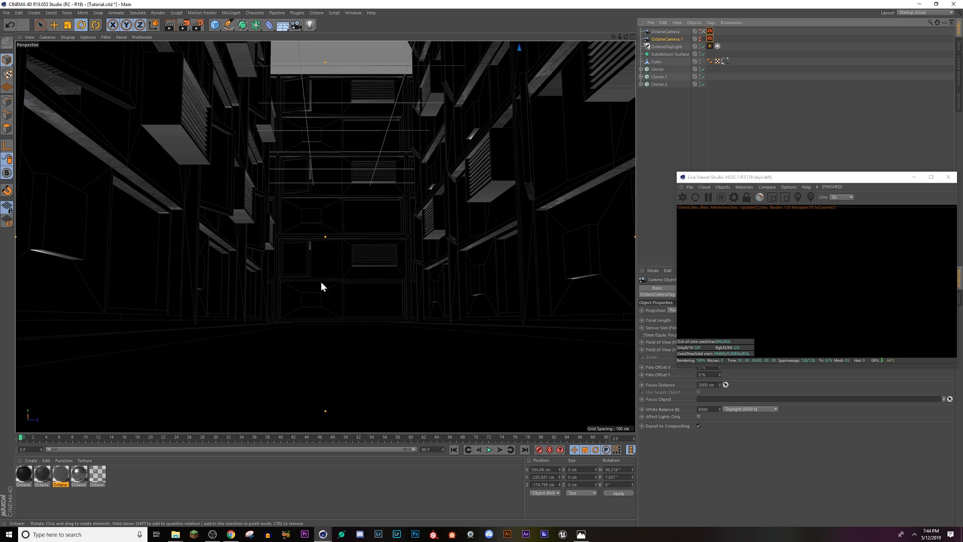
Step: Disable the Octane Daylight and pull the view back toward the street's entrance
left_click_drag(436, 304, 435, 321, "alt")
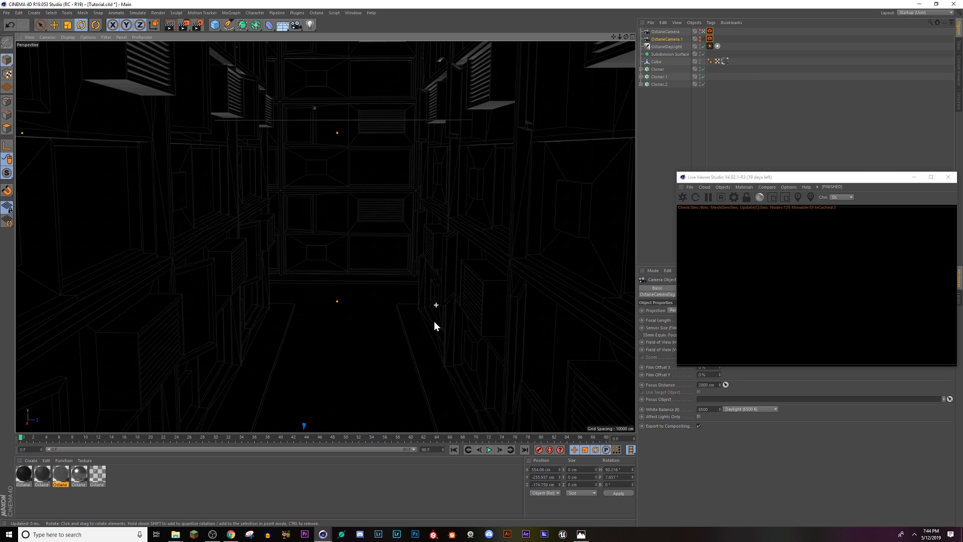
left_click(703, 47)
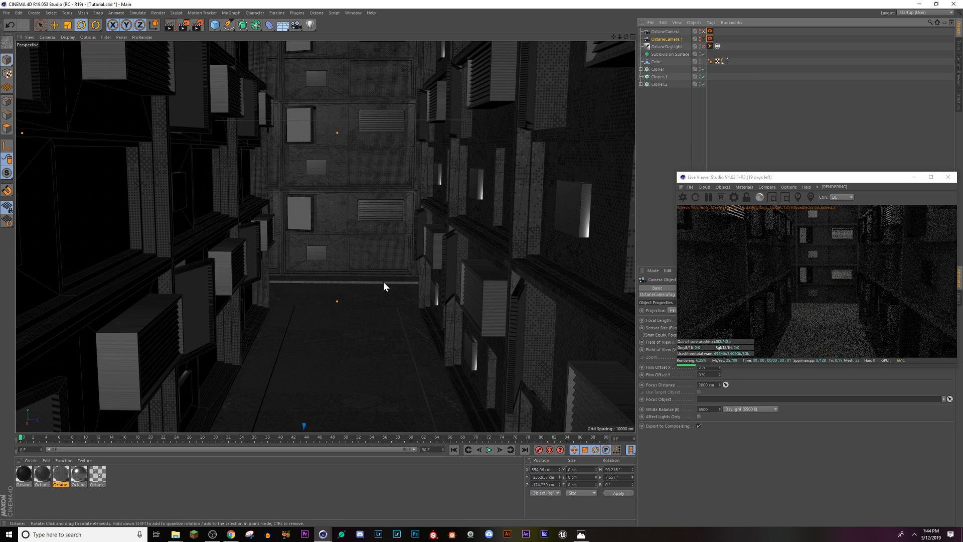
scroll(383, 281, "down", 5)
mouse_move(363, 272)
left_mouse_down("alt")
mouse_move(344, 283)
mouse_move(360, 274)
left_mouse_up("alt")
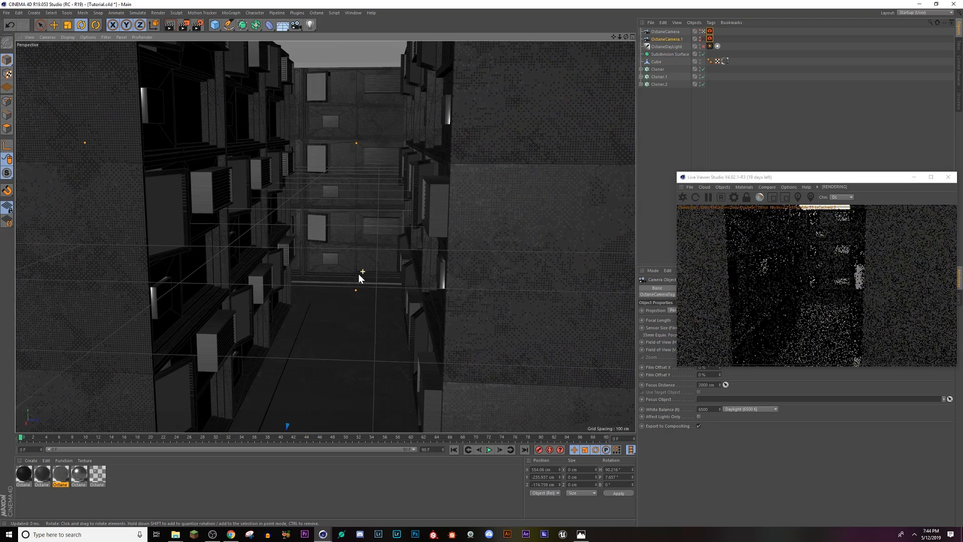
Step: Add an Octane area light and move it along Z to about -308 cm, beside the street's left building wall
left_click(722, 187)
mouse_move(737, 218)
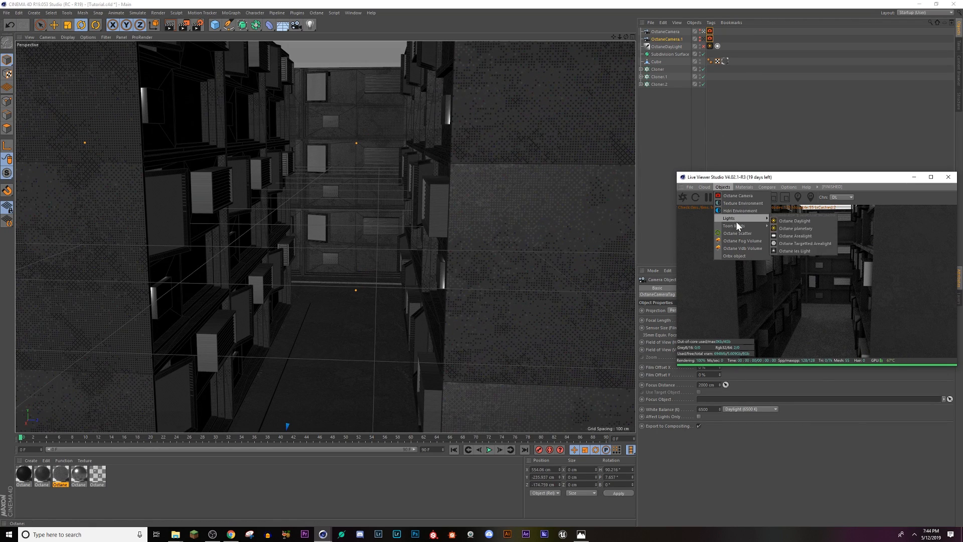
left_click(790, 237)
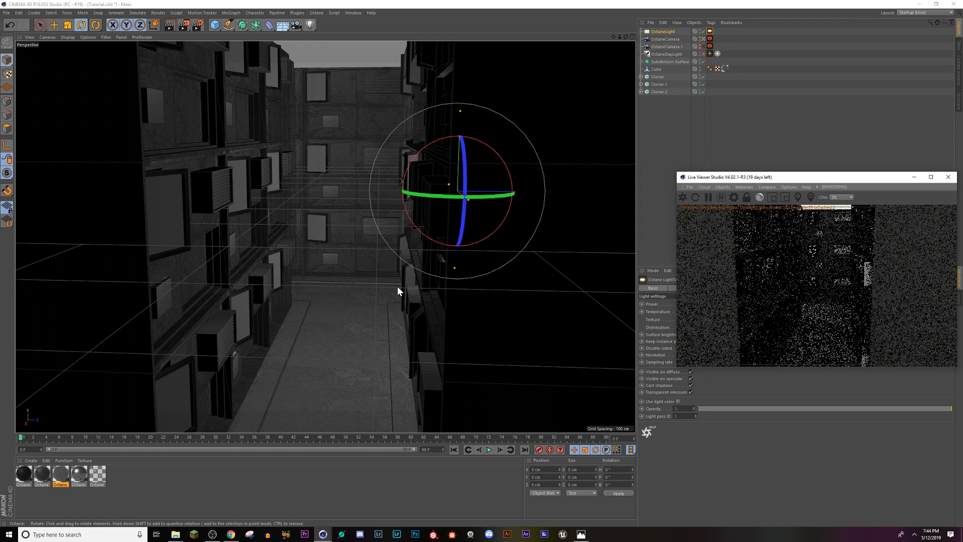
left_click(54, 26)
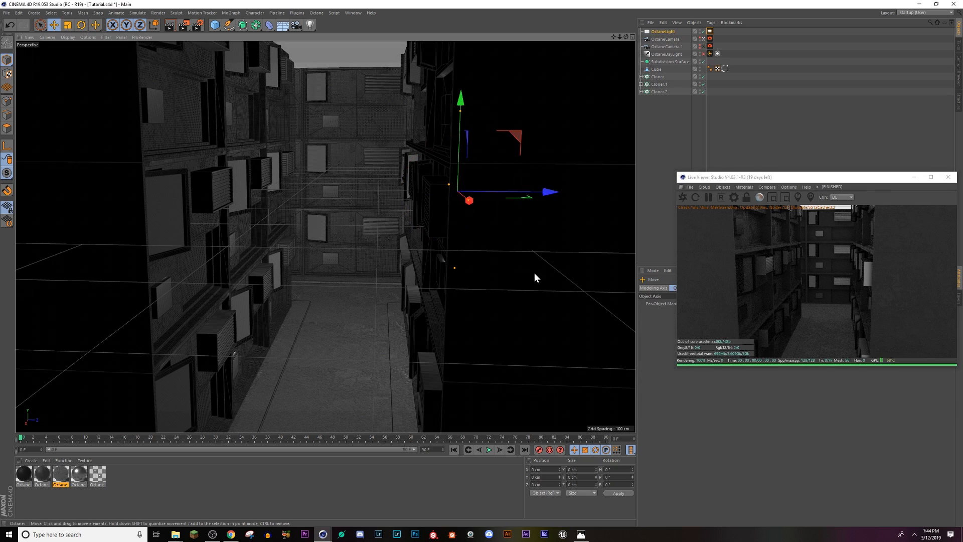
left_click_drag(547, 195, 429, 196)
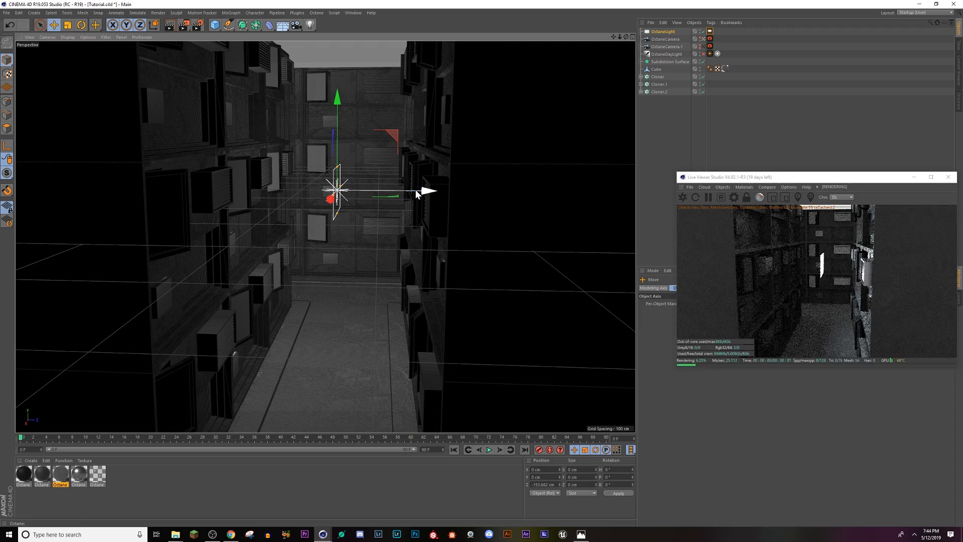
left_click_drag(427, 191, 256, 200)
Step: Move the area light along X to about 95 cm, lining it up with the large window in the left wall
scroll(240, 193, "up", 10)
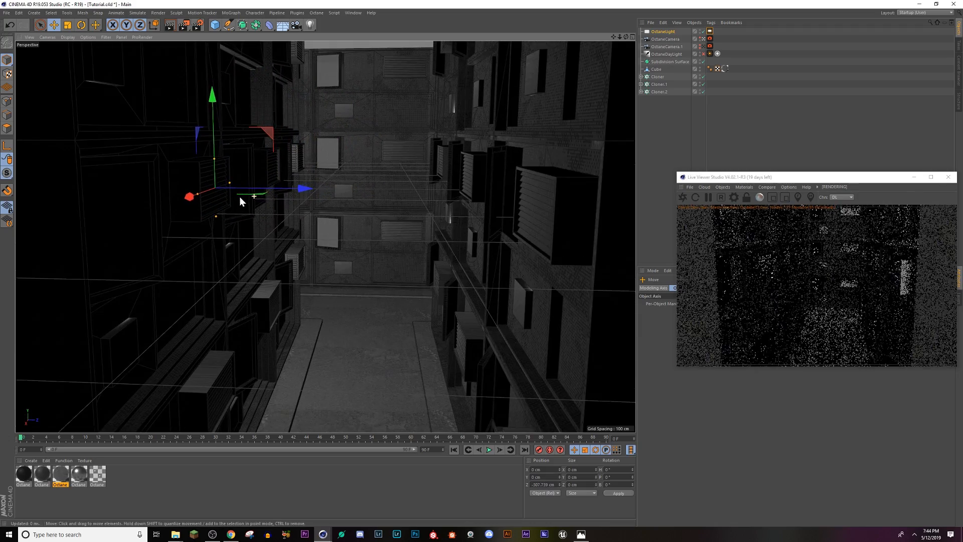
scroll(197, 196, "up", 10)
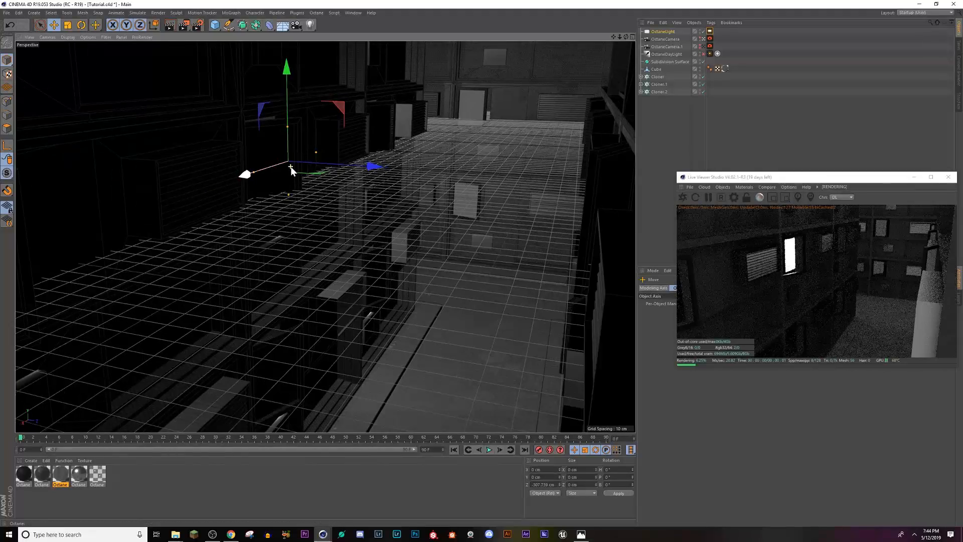
scroll(290, 168, "up", 3)
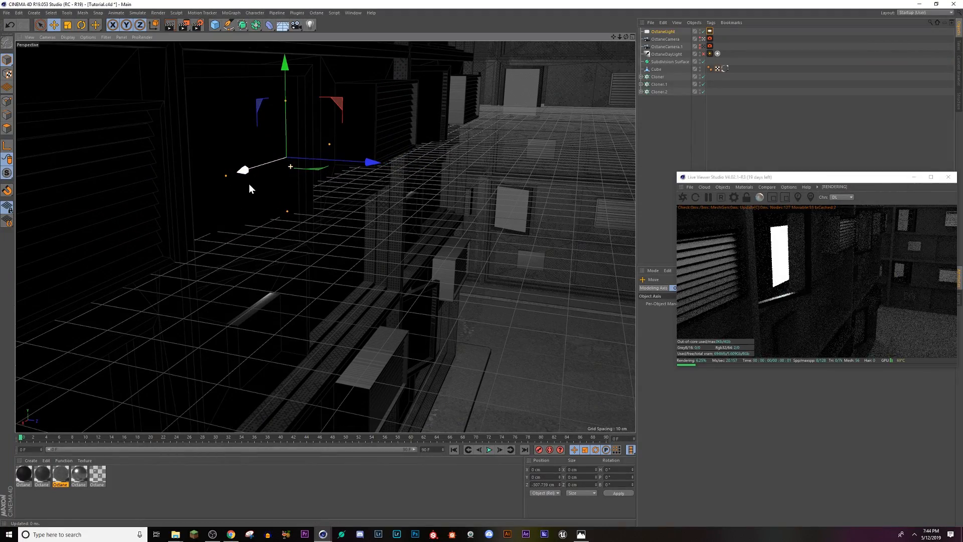
scroll(239, 182, "up", 10)
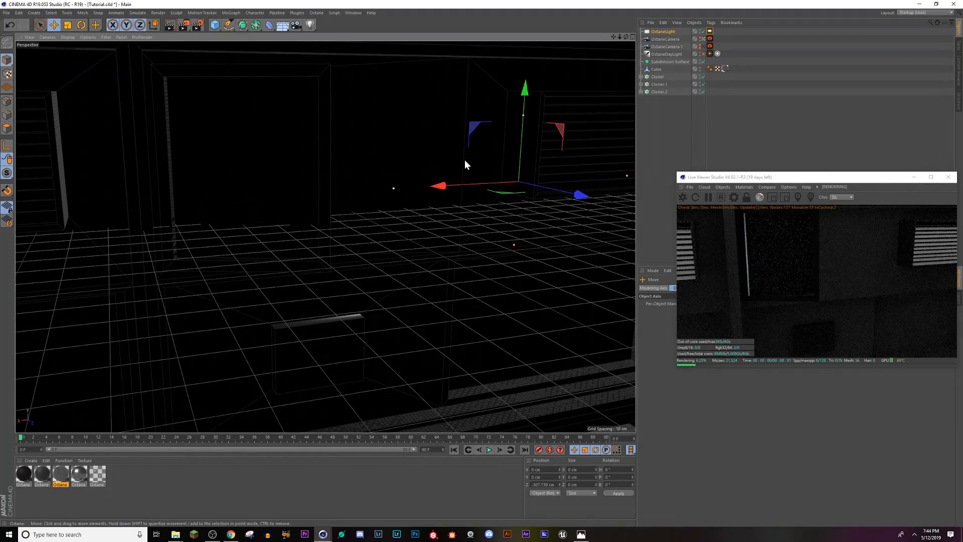
left_click_drag(431, 184, 246, 187)
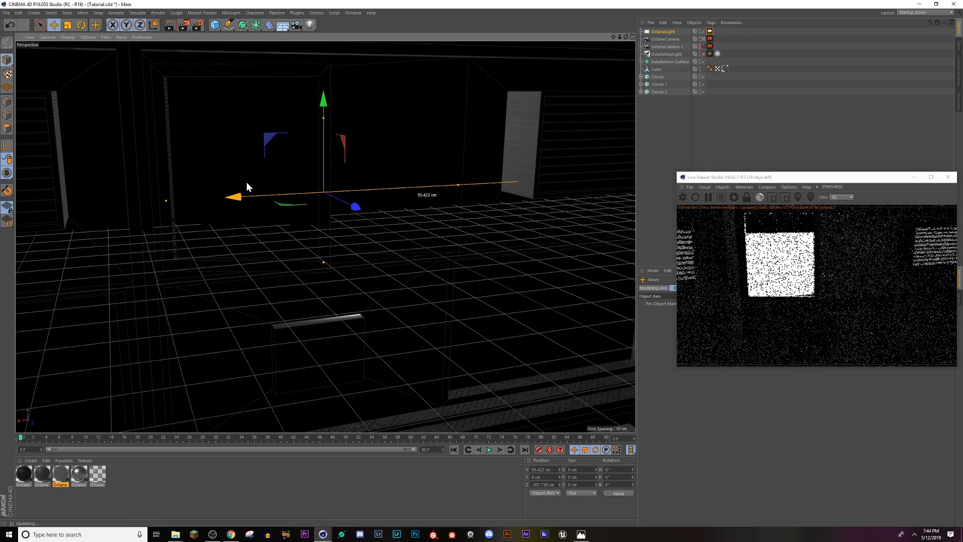
Step: Undo the accidental cloner move and raise the area light about 8 cm along Y to fill the window opening
left_click(323, 87)
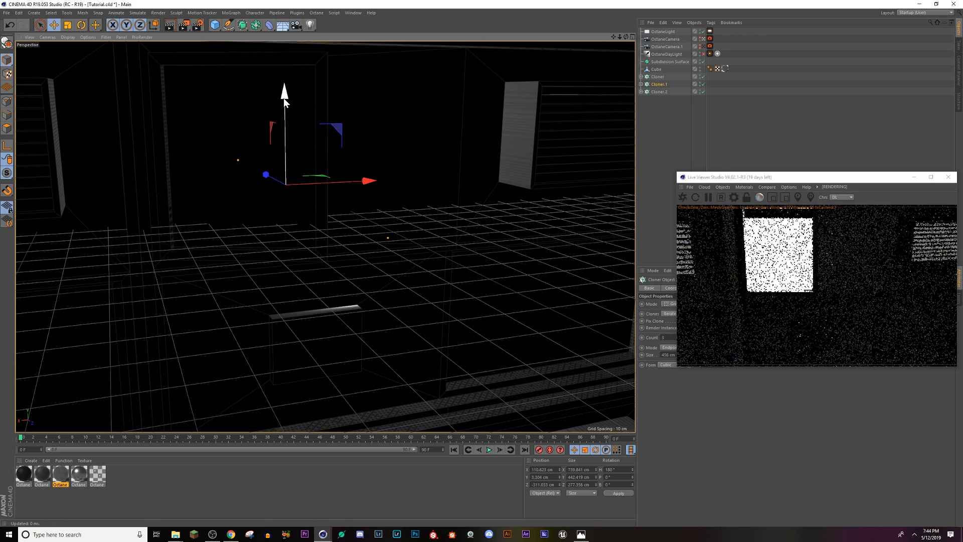
key("ctrl+z")
left_click(656, 32)
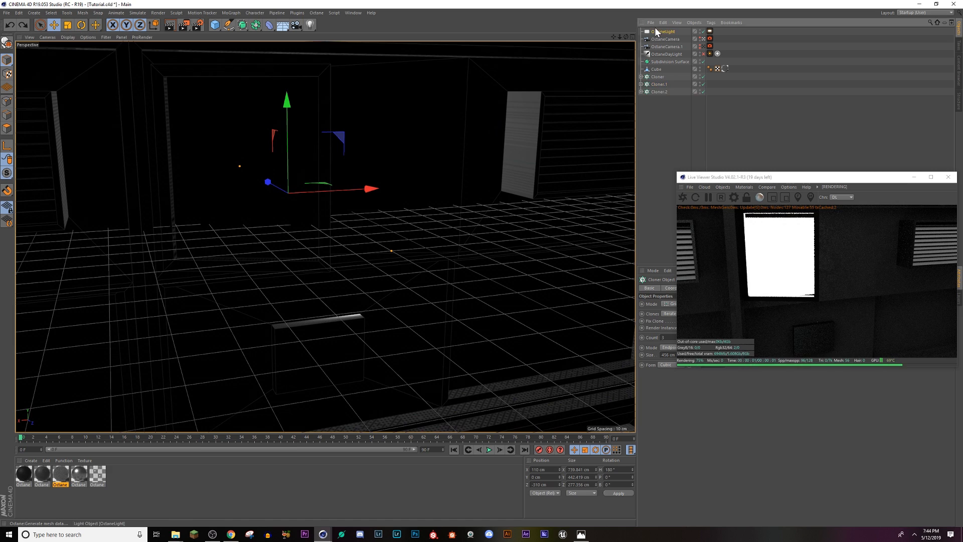
mouse_move(324, 87)
left_mouse_down()
mouse_move(327, 102)
mouse_move(330, 80)
left_mouse_up()
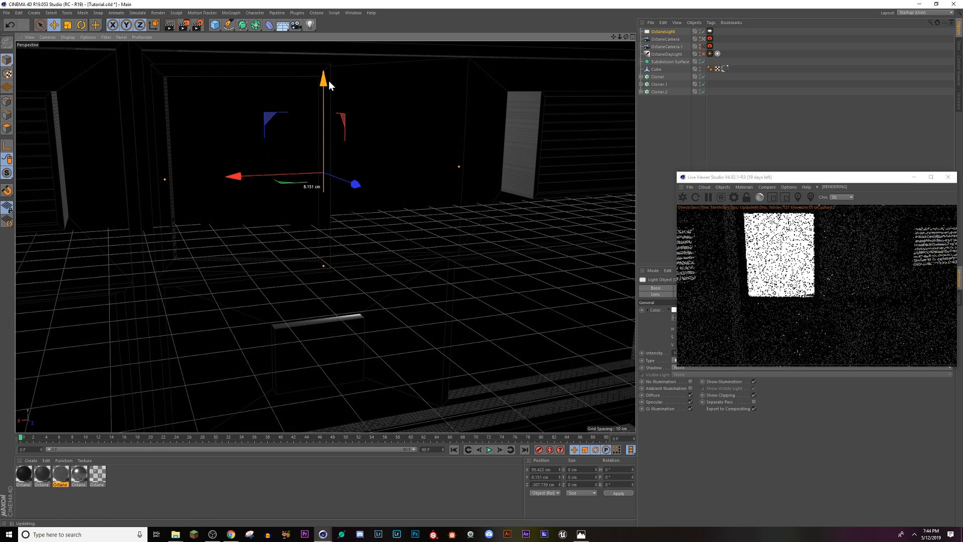
left_click_drag(278, 174, 346, 167, "alt")
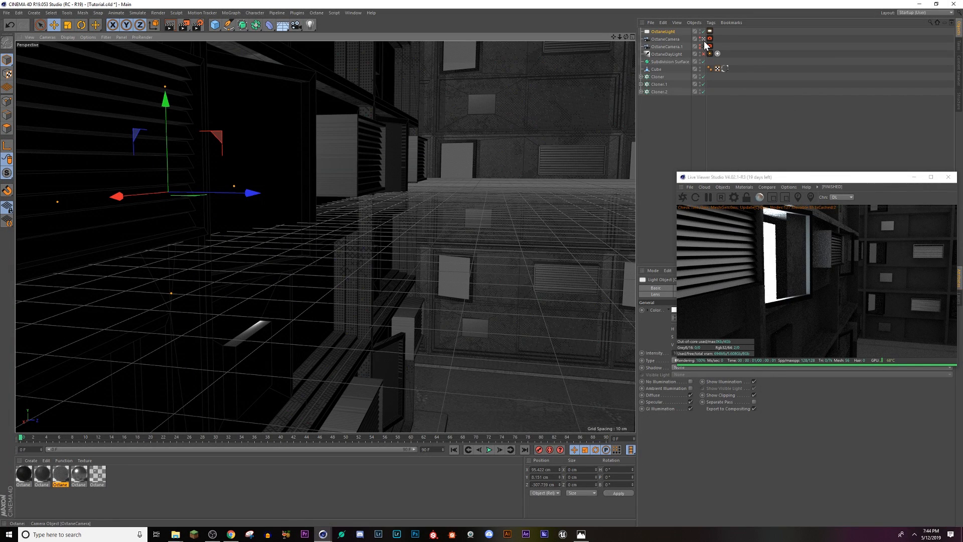
Step: Delete the original OctaneCamera, look through OctaneCamera.1 and duplicate that camera
left_click(670, 39)
key("Delete")
left_click(700, 39)
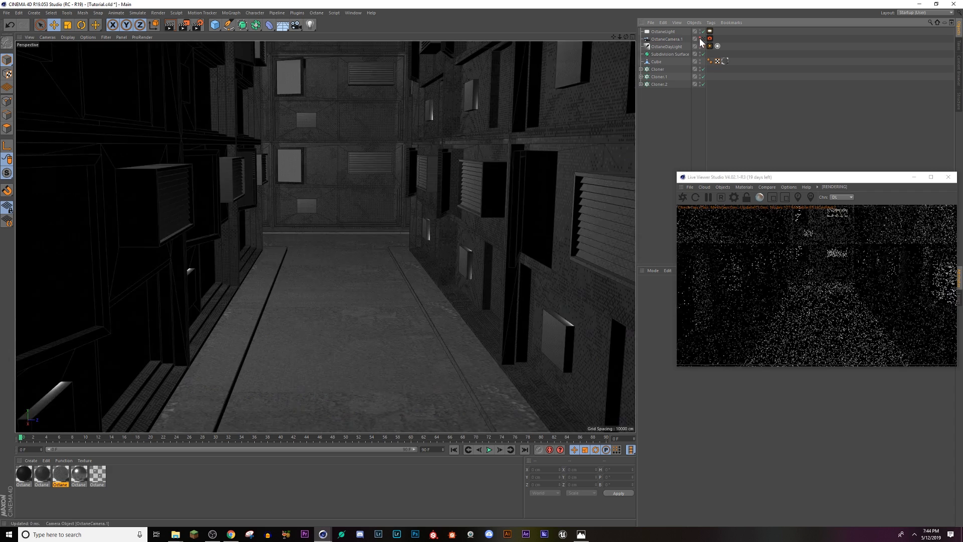
left_click(700, 38)
left_click(671, 39)
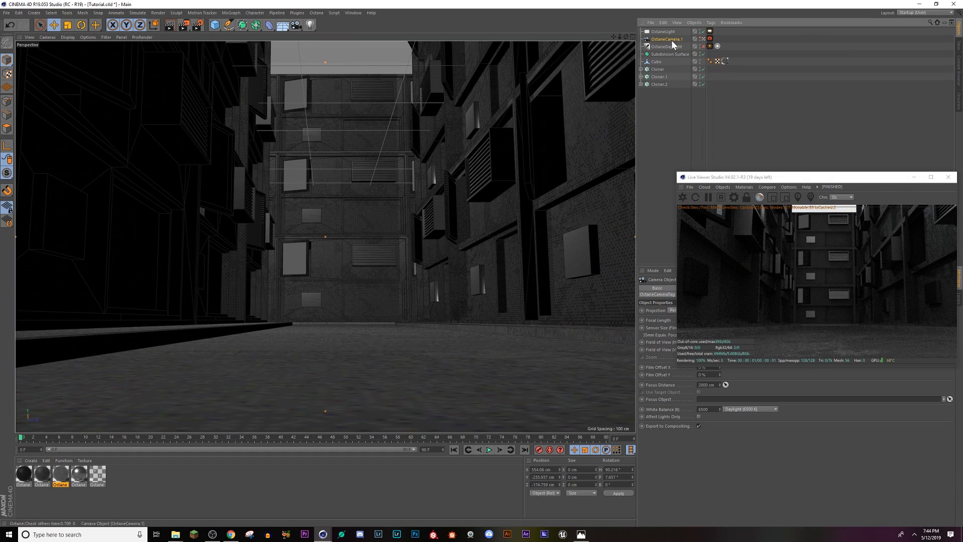
left_click_drag(671, 39, 668, 43, "ctrl")
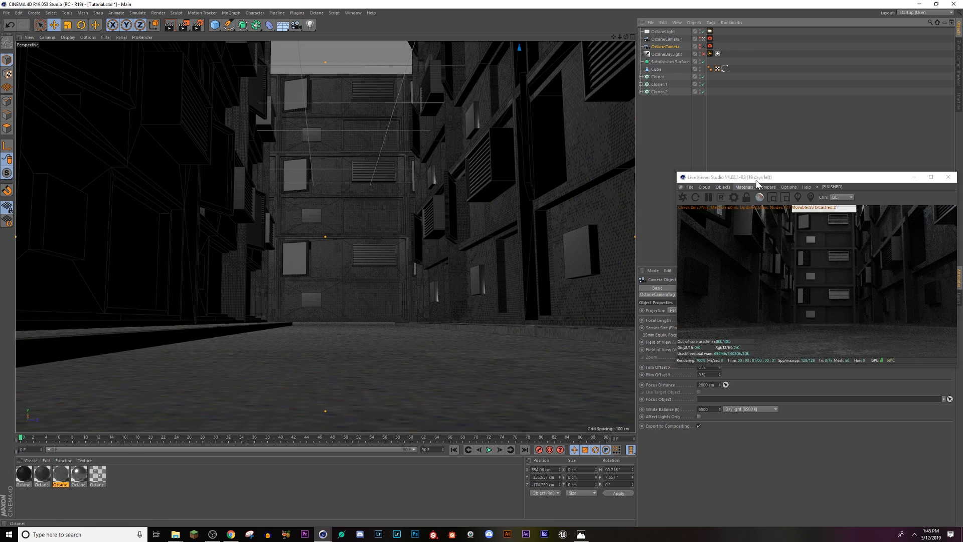
Step: Compare the street render from the low camera with the Octane Daylight switched on and off
left_click_drag(743, 177, 707, 111)
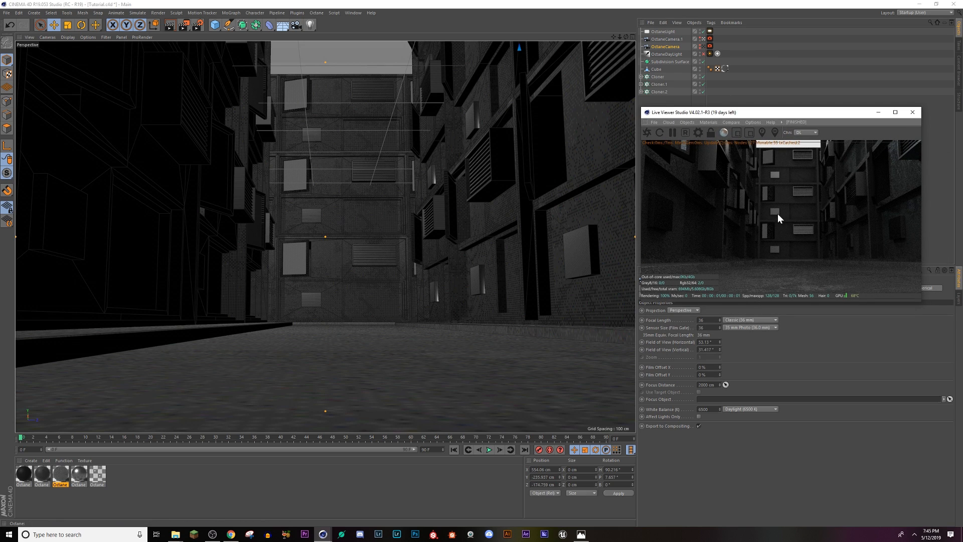
left_click(704, 54)
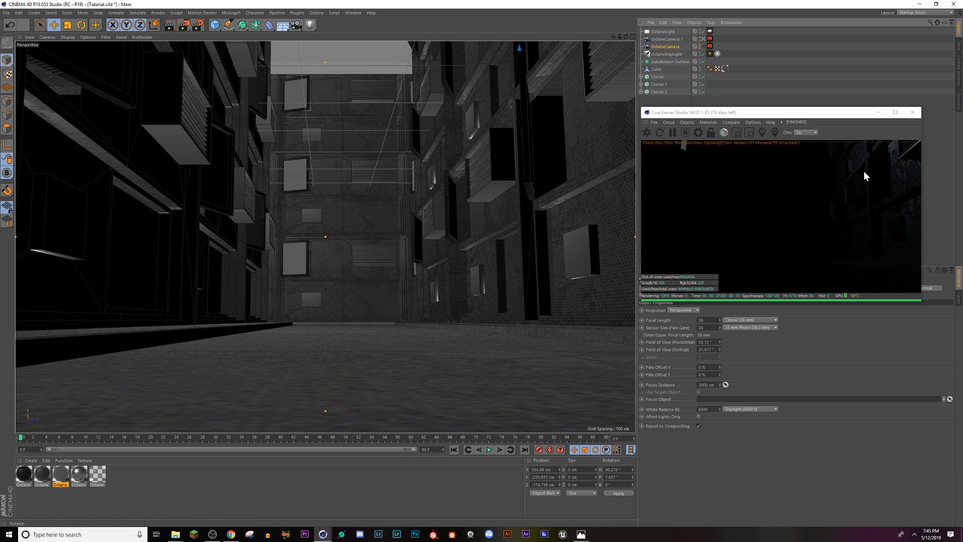
left_click(704, 55)
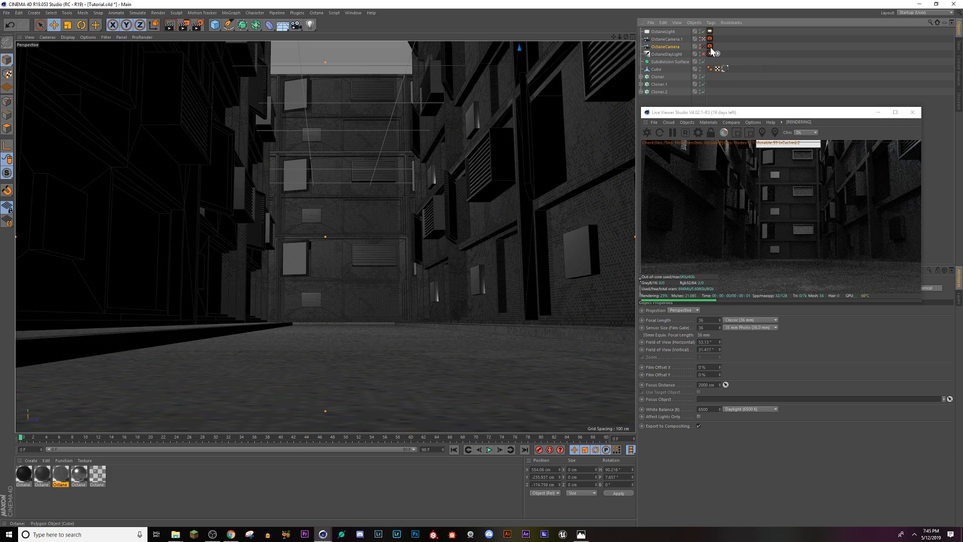
Step: Leave the camera view, duplicate the window's area light and lower the copy along Y to about -100 cm
left_click(704, 39)
left_click(669, 32)
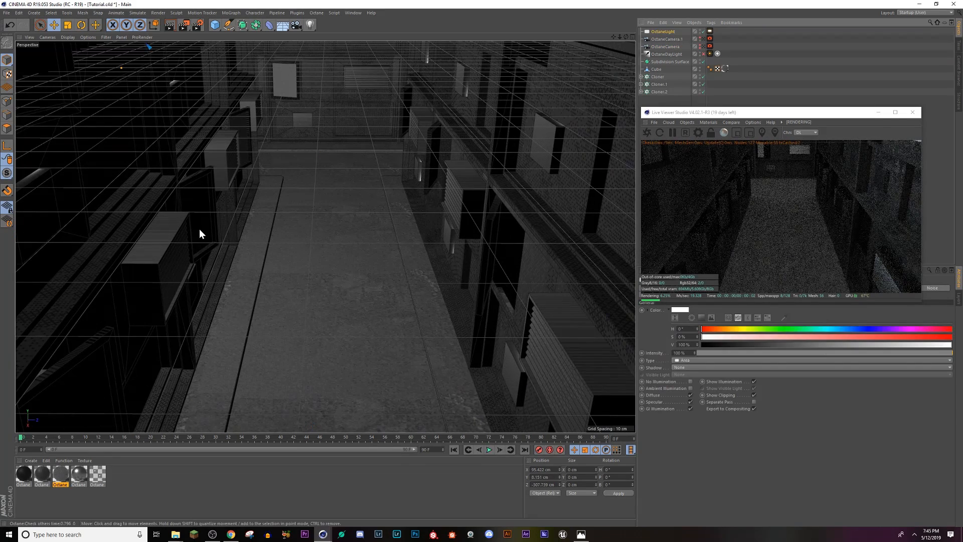
left_click_drag(661, 33, 658, 37, "ctrl")
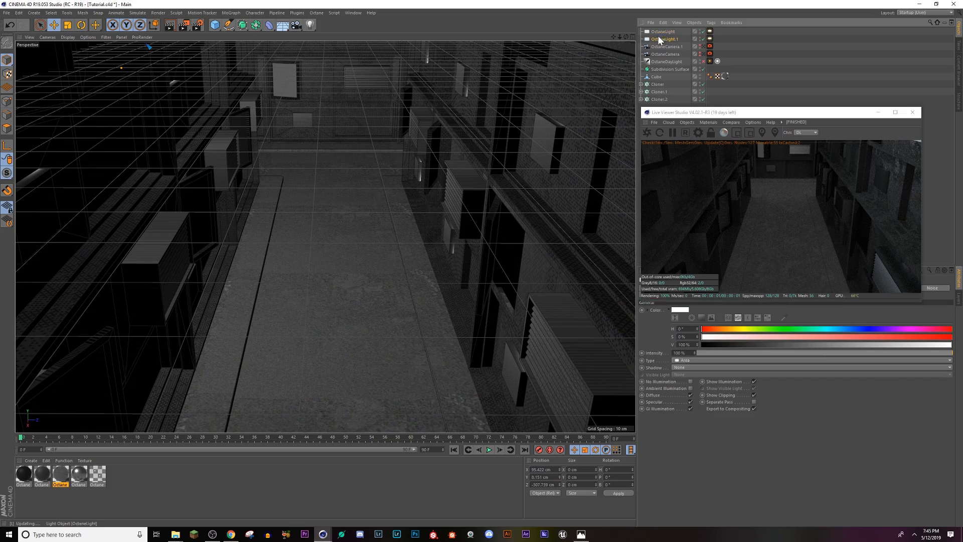
left_click_drag(283, 221, 268, 229, "alt")
left_click_drag(325, 237, 383, 366, "alt")
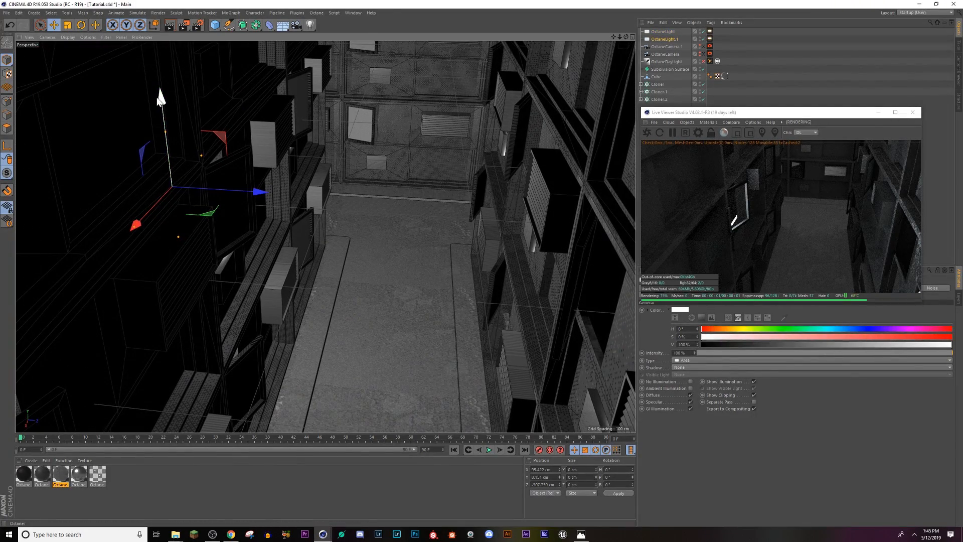
left_click_drag(164, 103, 172, 239)
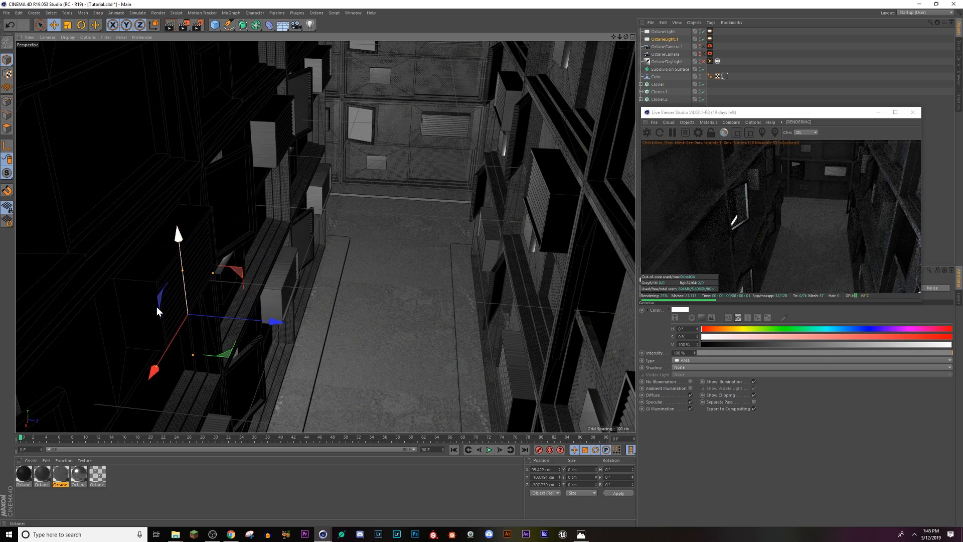
Step: Hide the cloner that forms the street's right wall to get a clear view of the left wall's windows
left_click_drag(156, 306, 242, 167, "alt")
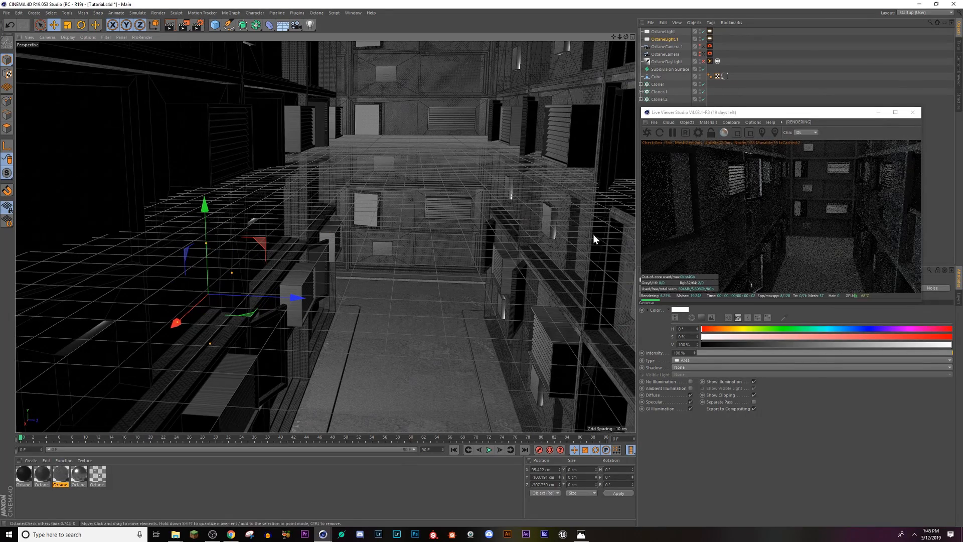
left_click(578, 248)
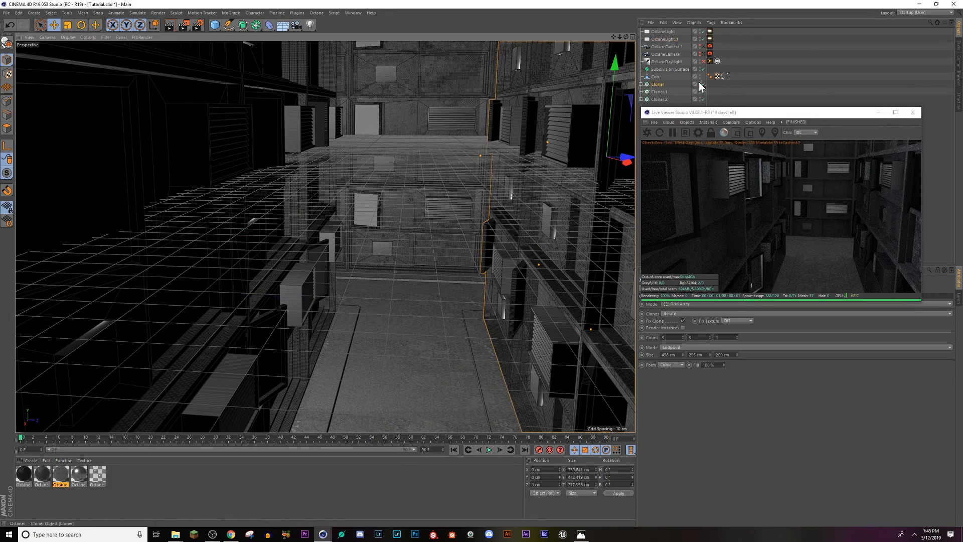
double_click(700, 83)
left_click(699, 83)
double_click(699, 82)
double_click(700, 85)
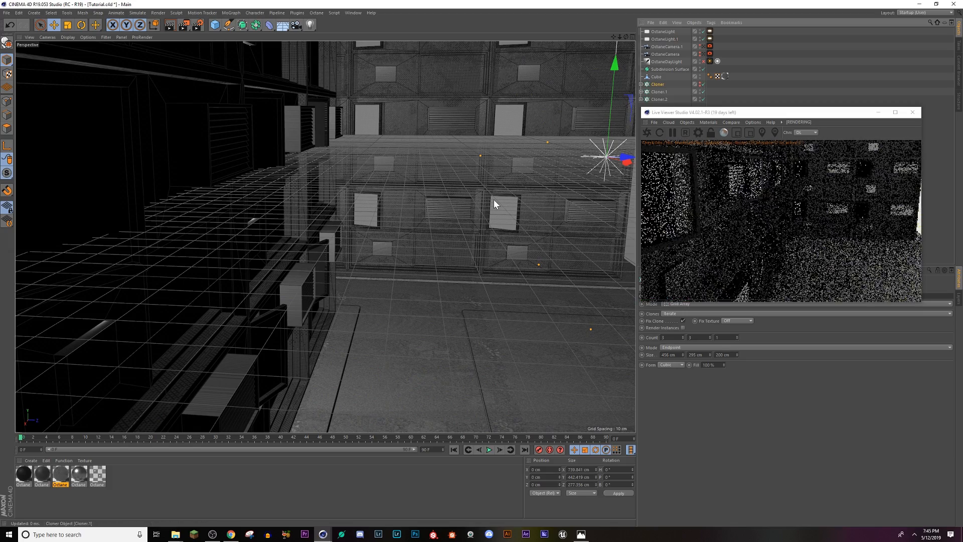
left_click_drag(494, 200, 311, 360, "alt")
left_click_drag(314, 209, 334, 161, "alt")
Step: Lower the duplicated area light along Y to about -132 cm so it fills the ground-floor window
left_click(662, 39)
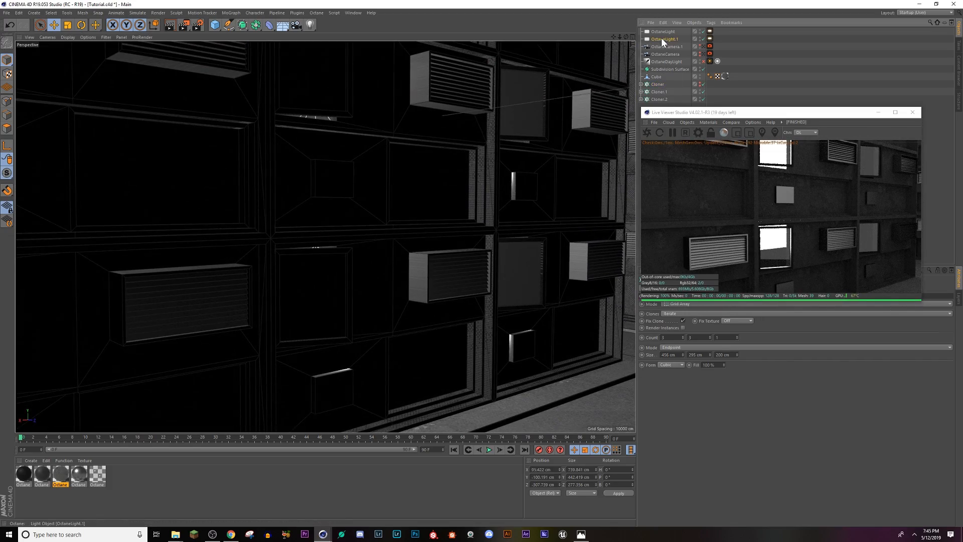
left_click_drag(336, 296, 321, 281, "alt")
left_click_drag(333, 181, 334, 215)
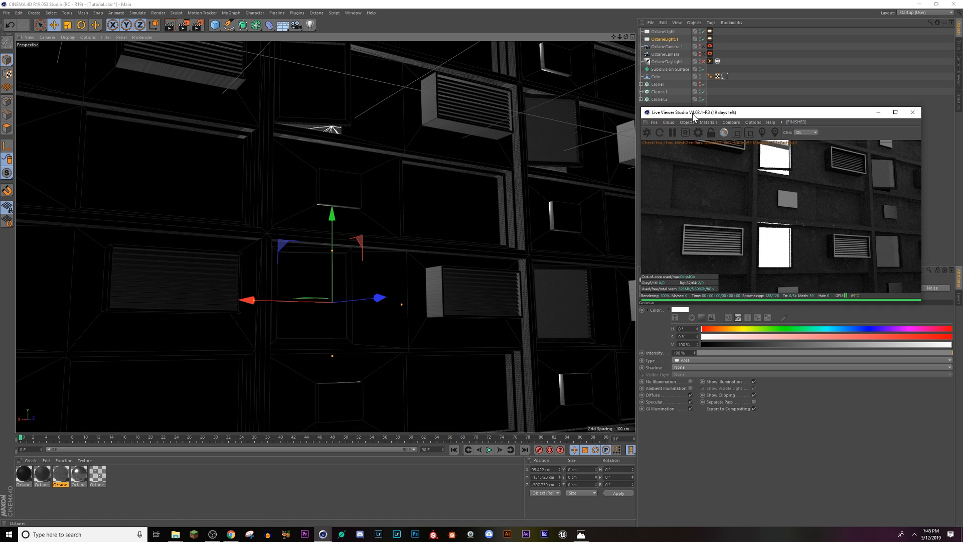
Step: Set the temperature of the ground-floor window's light to about 2286 in its Octane light tag
left_click_drag(693, 117, 315, 117)
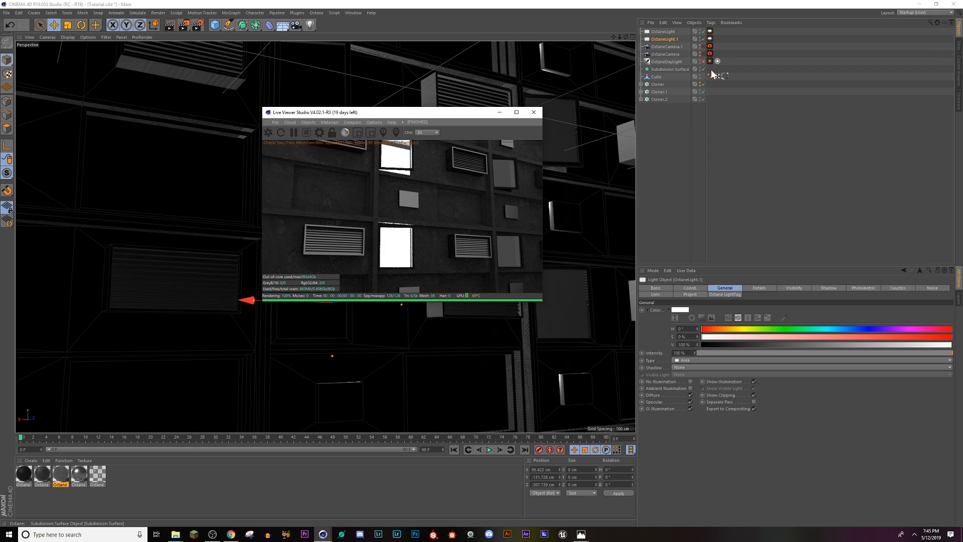
left_click(710, 39)
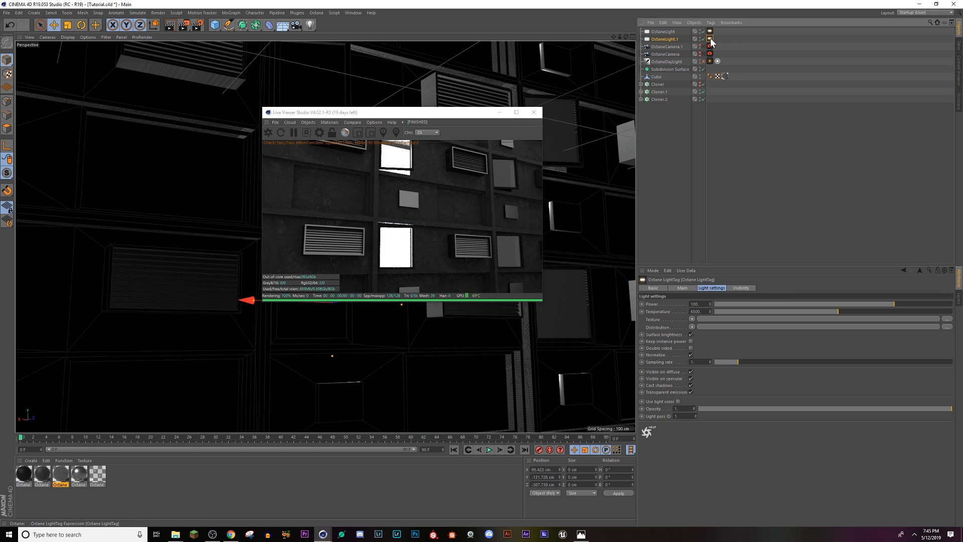
left_click_drag(771, 311, 752, 312)
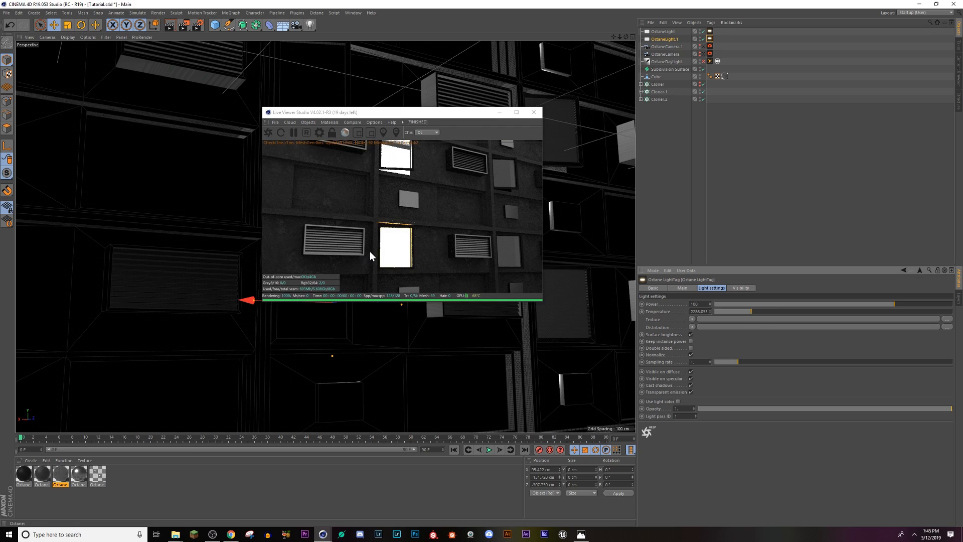
left_click_drag(369, 251, 432, 274)
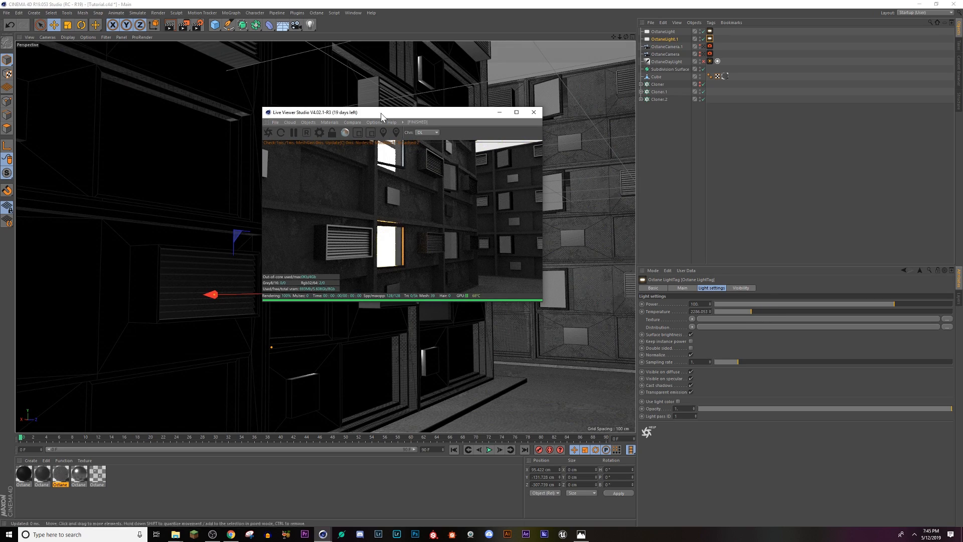
Step: Duplicate the warm light along X to about -126 cm, then duplicate that copy up to about 163 cm in Y
left_click_drag(381, 112, 608, 133)
left_click_drag(320, 369, 302, 372, "alt")
scroll(333, 369, "down", 10)
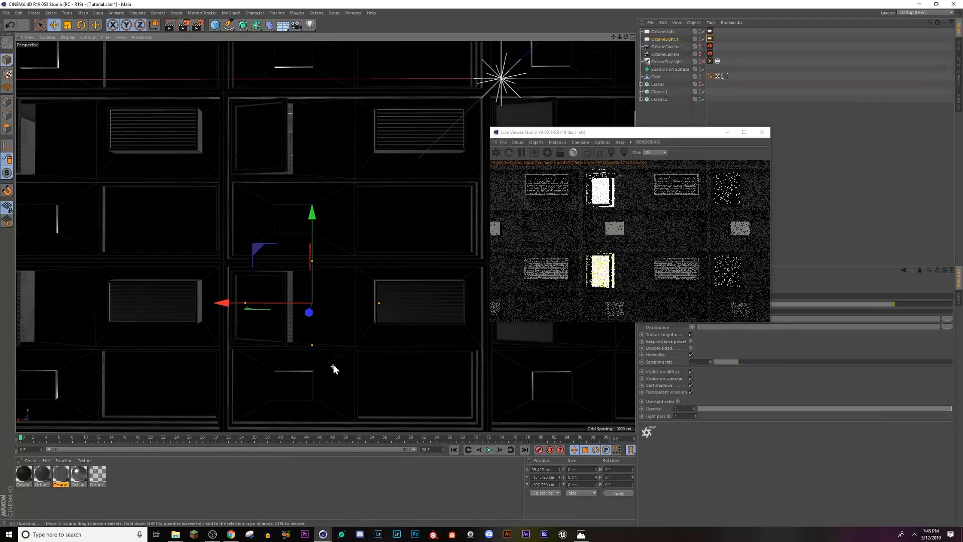
middle_click_drag(407, 388, 358, 350, "alt")
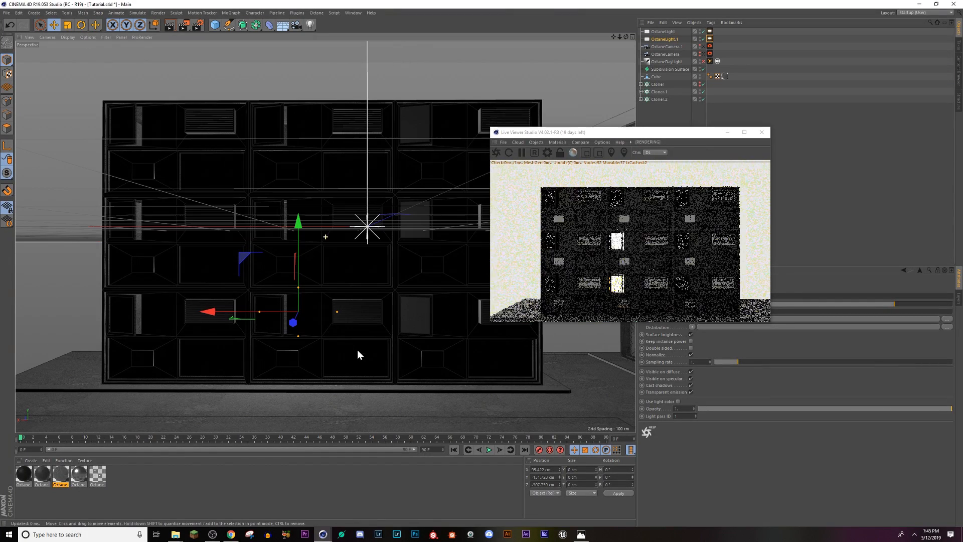
left_click_drag(211, 315, 348, 325, "ctrl")
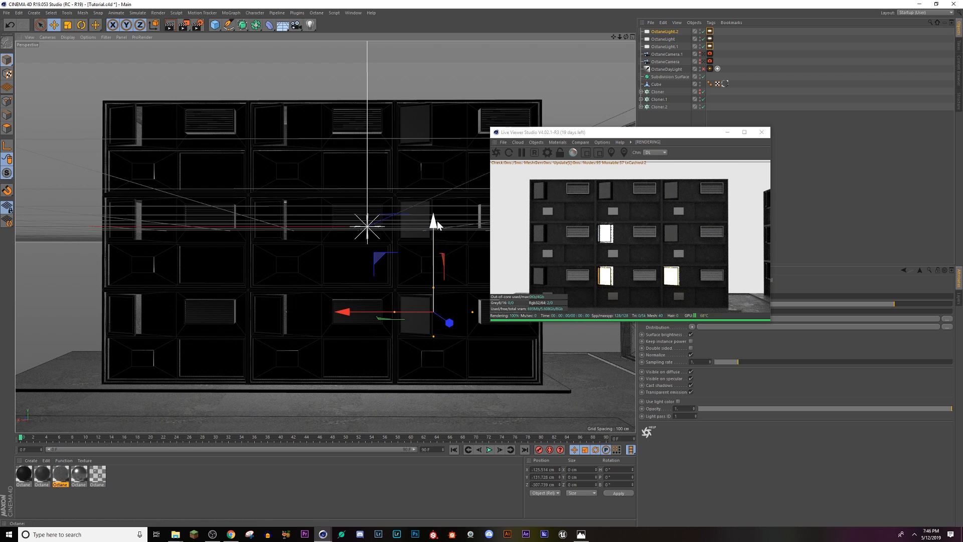
left_click_drag(437, 220, 432, 43)
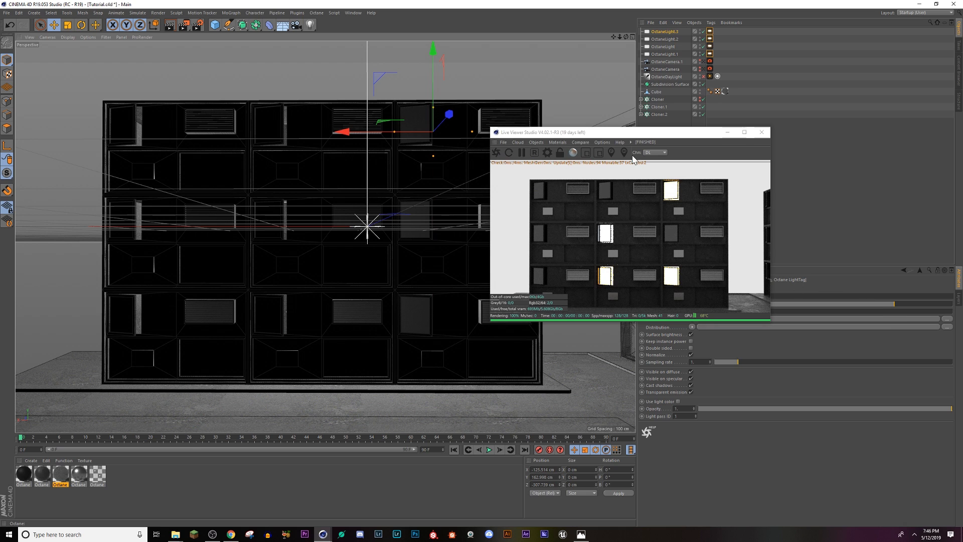
Step: Set the top-floor light's temperature to 12000 and that of the ground-floor light directly beneath it to about 1338
left_click_drag(624, 134, 526, 101)
left_click(709, 31)
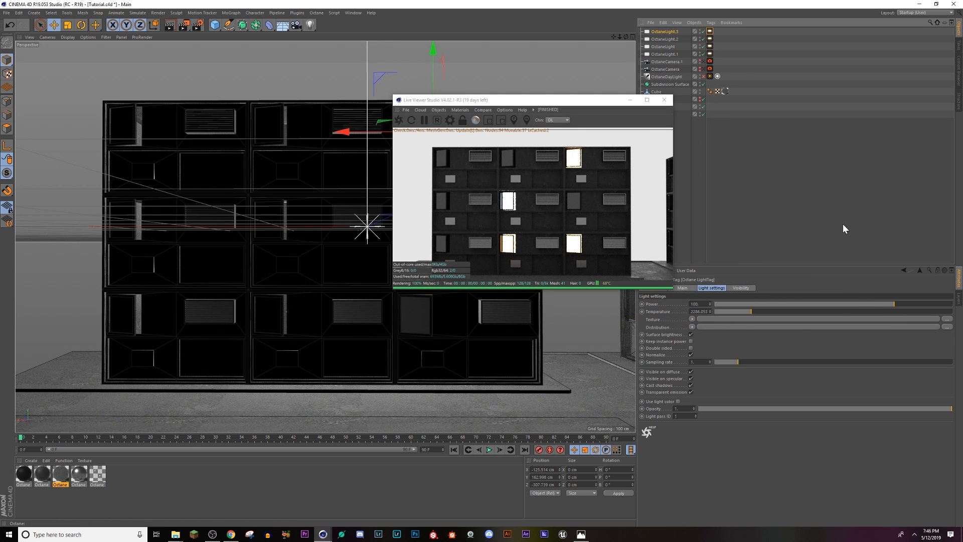
left_click_drag(757, 312, 957, 319)
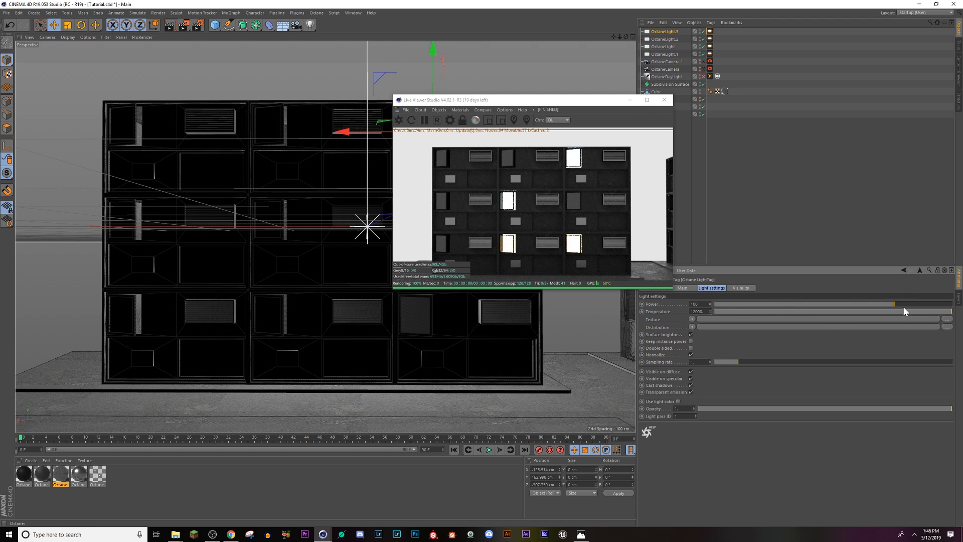
key("ctrl+z")
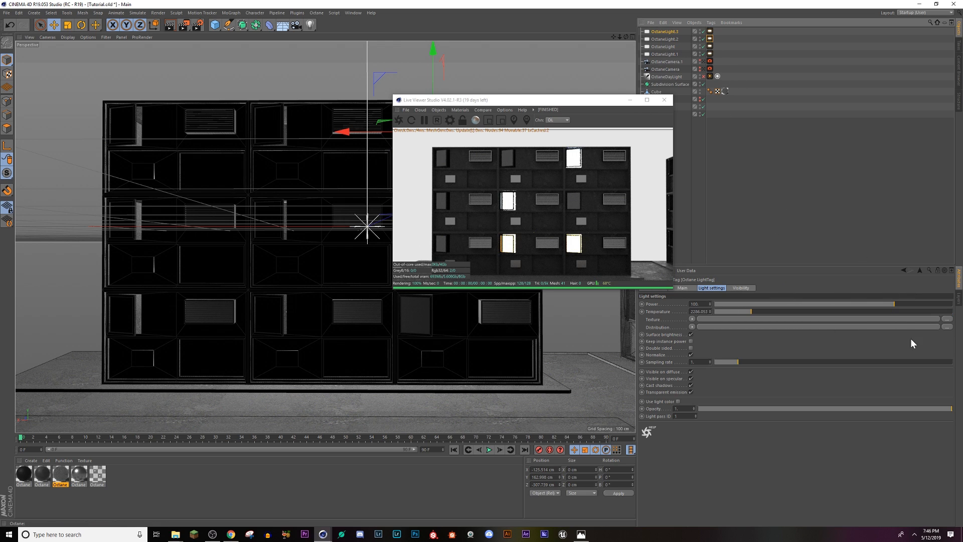
left_click_drag(726, 311, 732, 310)
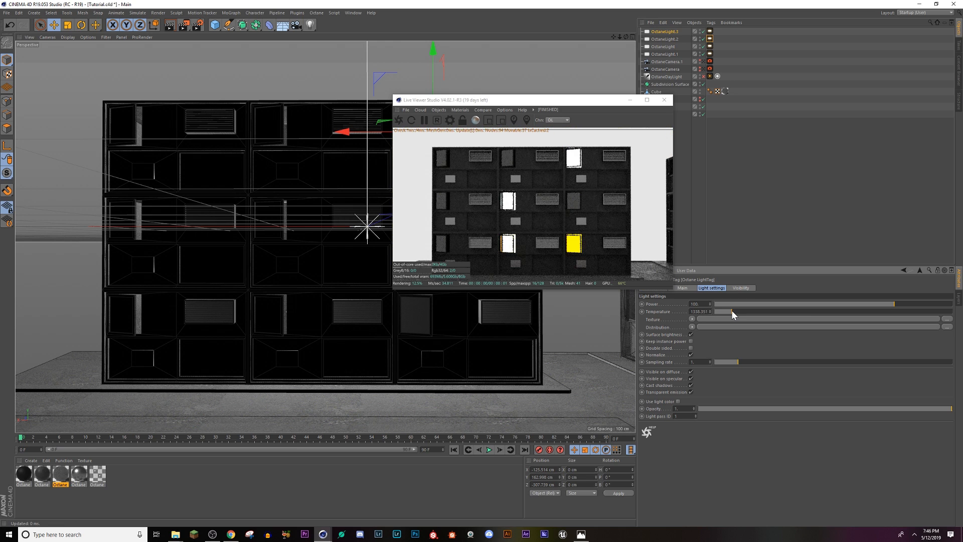
left_click_drag(522, 100, 813, 154)
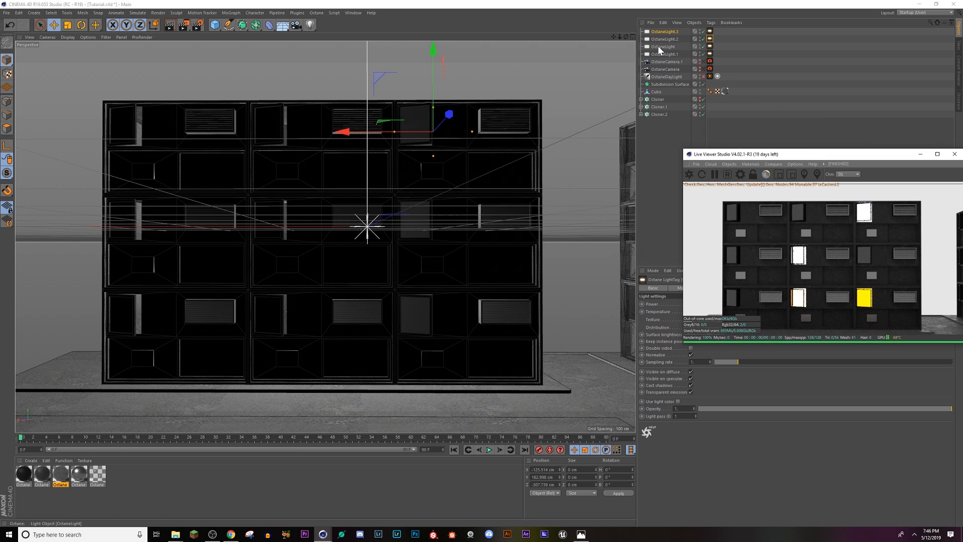
Step: Duplicate the yellow light and move the copy to about X 353 cm, Y 15 cm, behind the middle-floor window at the far end
left_click(661, 39)
left_click_drag(662, 39, 663, 43, "ctrl")
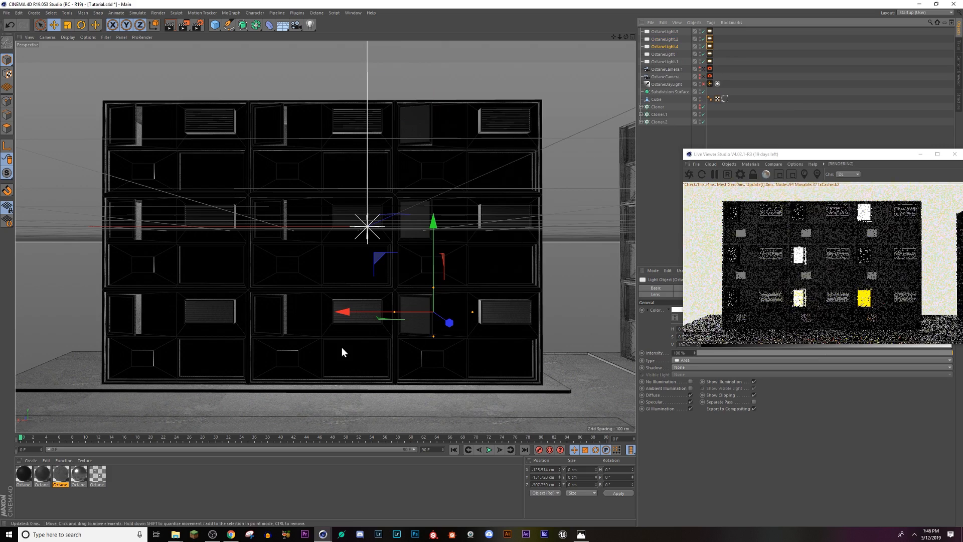
left_click_drag(345, 314, 60, 271)
left_click_drag(151, 222, 149, 144)
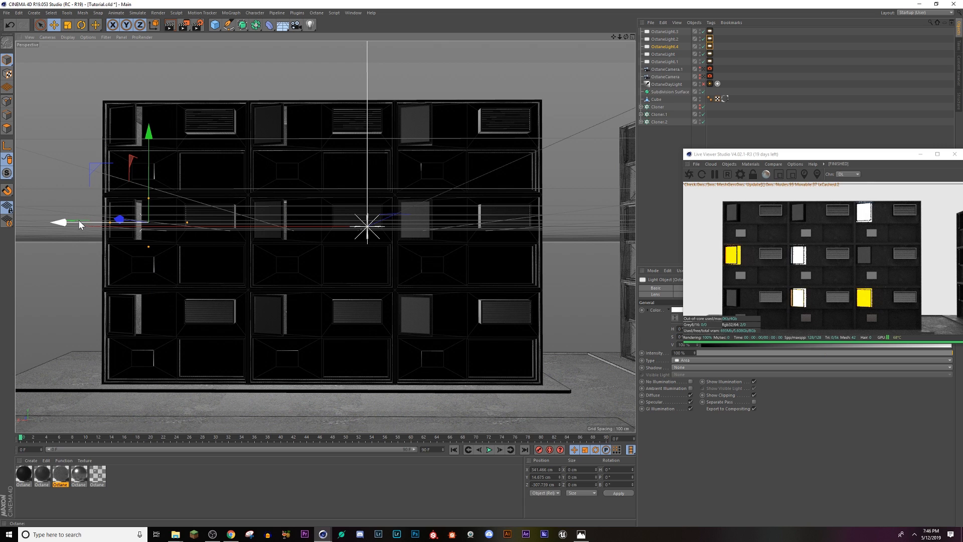
left_click_drag(78, 219, 74, 217)
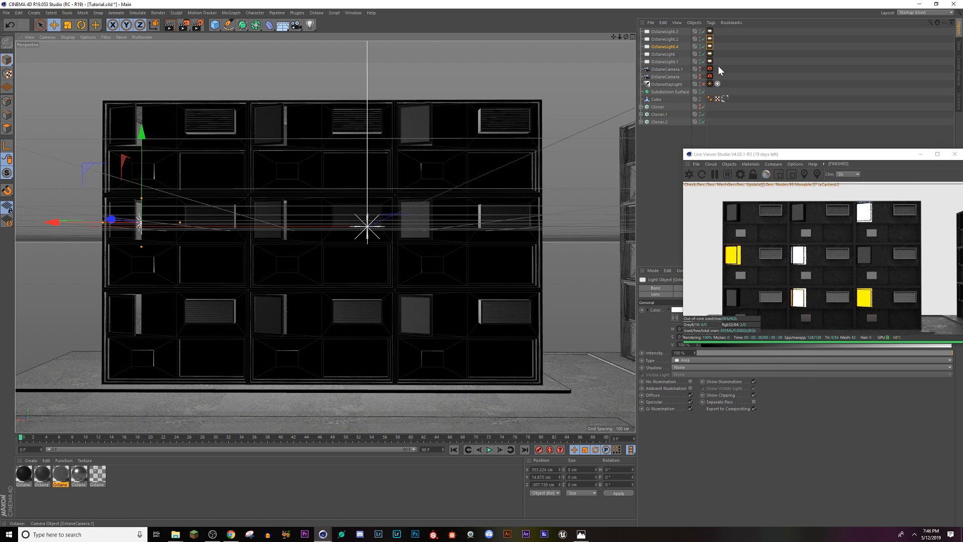
Step: Set the new middle-floor light's temperature to about 2700
left_click(710, 46)
left_click_drag(802, 159, 475, 89)
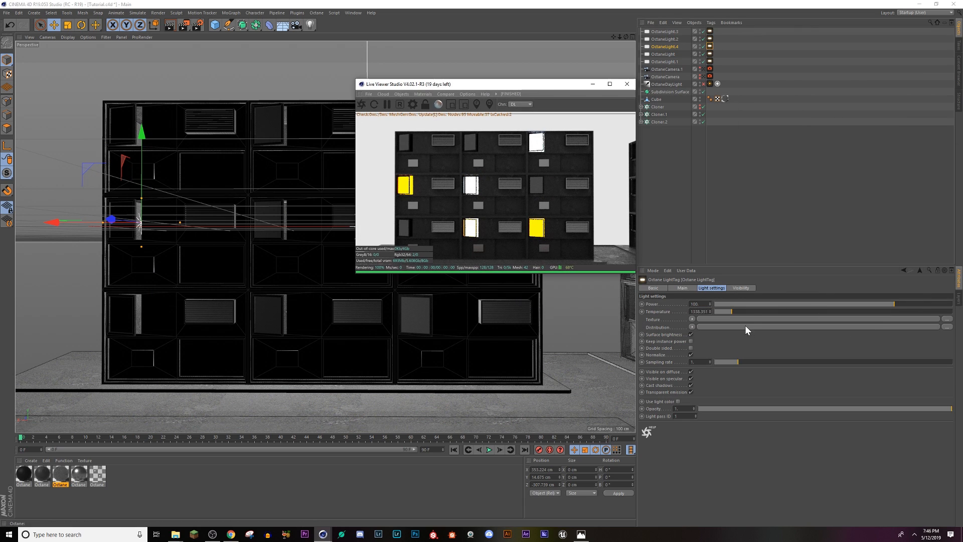
left_click_drag(742, 311, 760, 310)
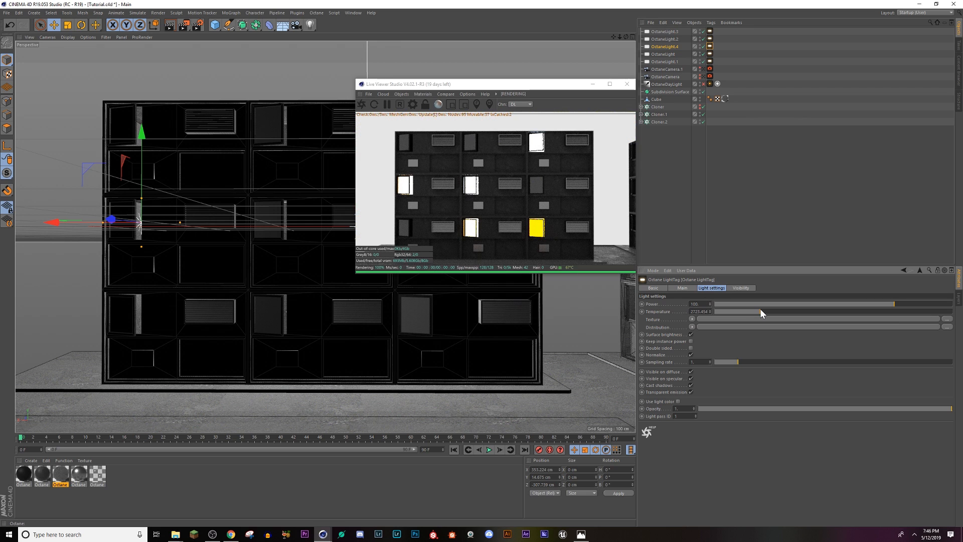
Step: Close the Live Viewer and look through OctaneCamera.1
left_click(627, 86)
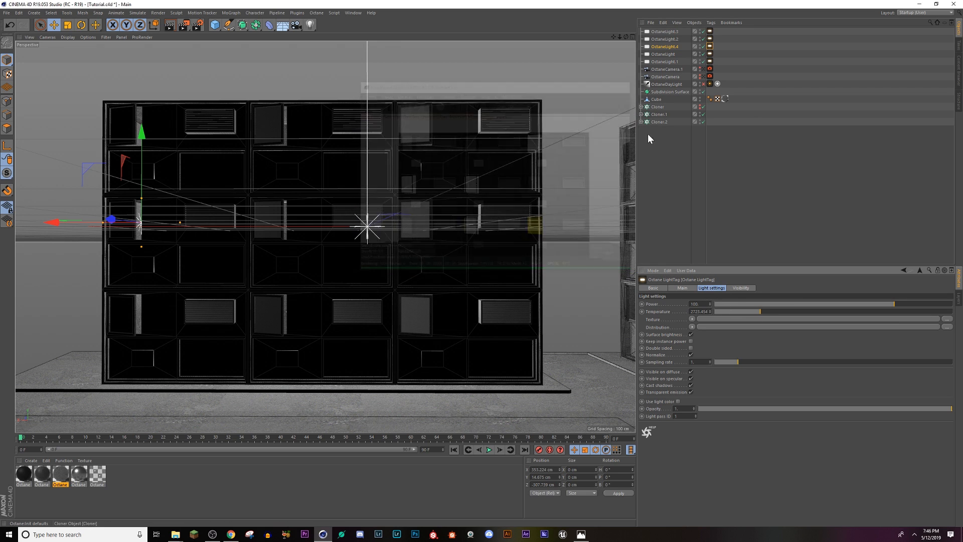
left_click(706, 71)
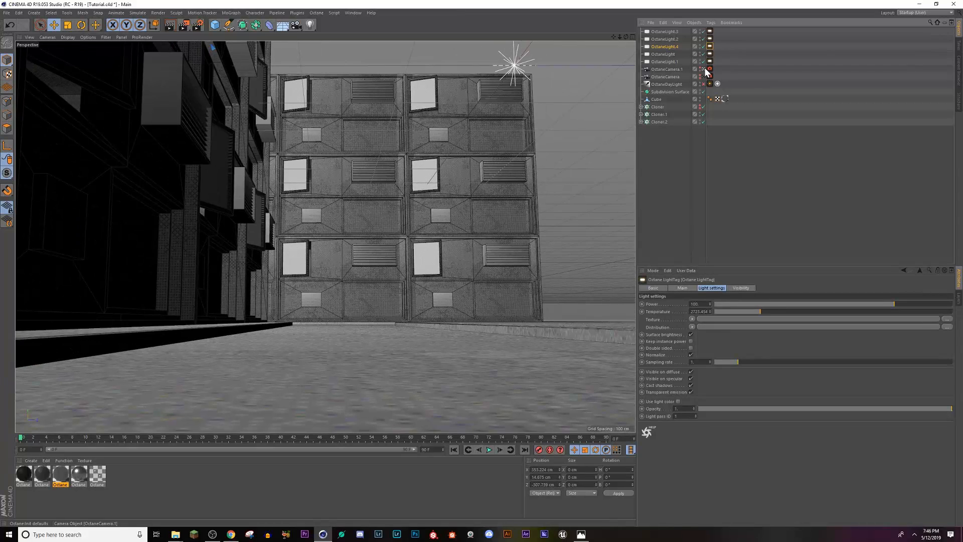
Step: Reopen the Octane Live Viewer, set its render kernel to PT (path tracing) and place it clear of the viewport and object list
left_click(767, 245)
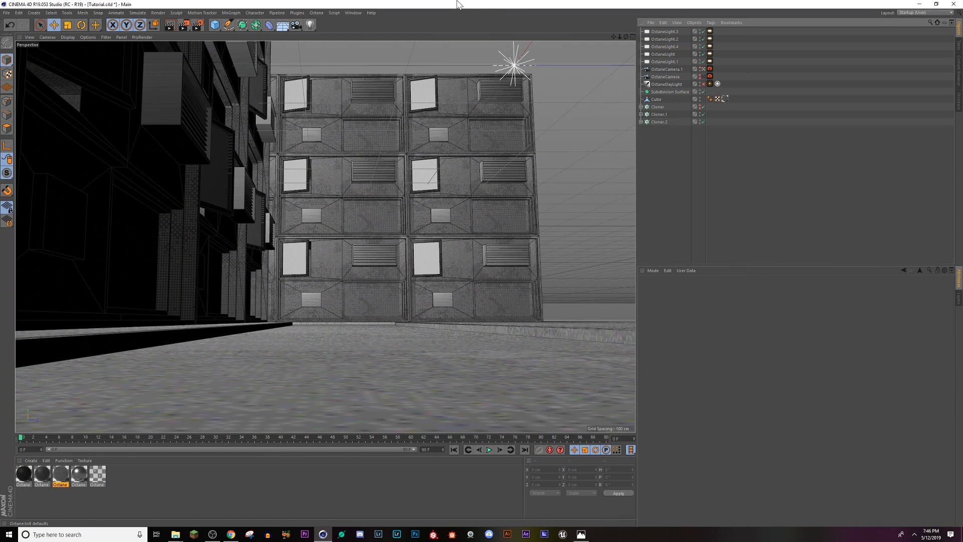
left_click(297, 12)
mouse_move(317, 13)
left_click(325, 31)
left_click_drag(198, 148, 626, 103)
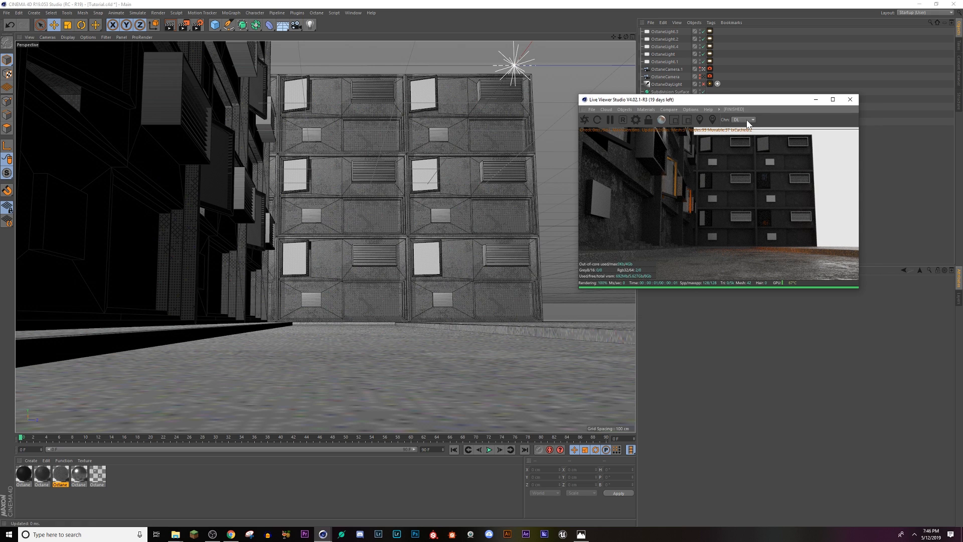
left_click(747, 119)
left_click(743, 134)
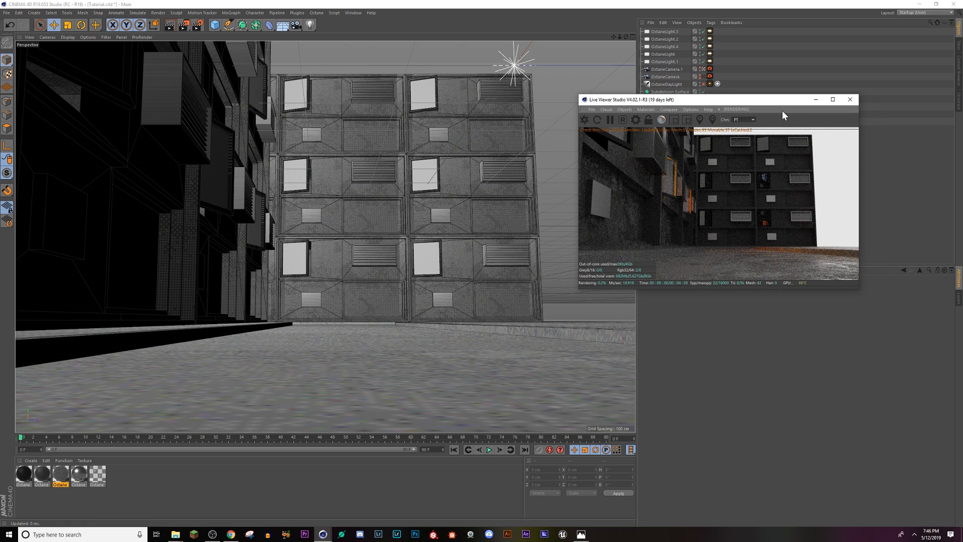
left_click_drag(748, 98, 816, 220)
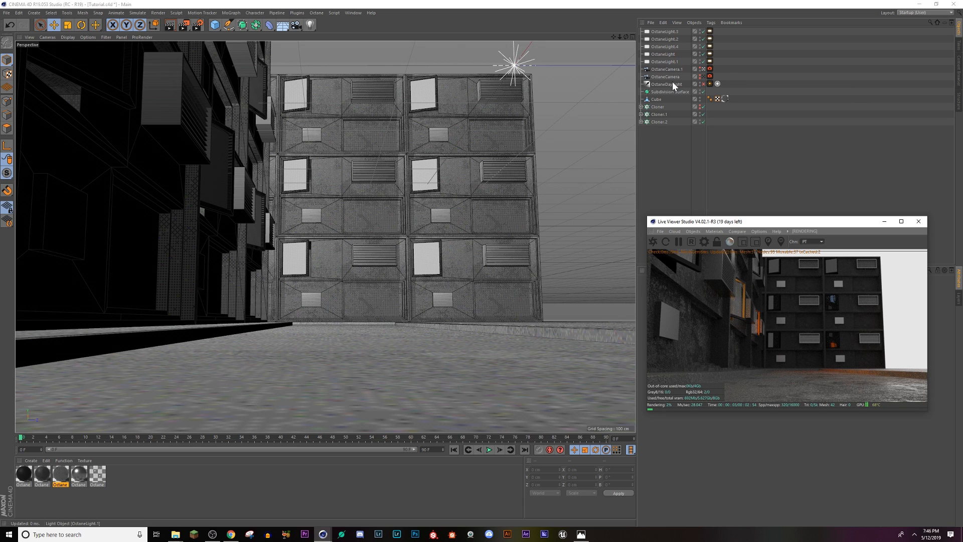
left_click(658, 115)
key("ctrl+c")
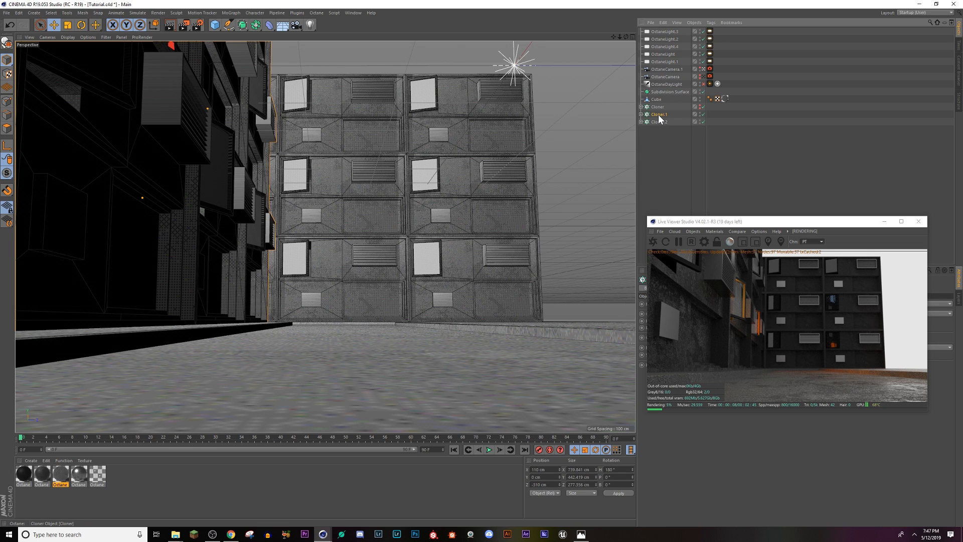
key("ctrl+v")
left_click(658, 108)
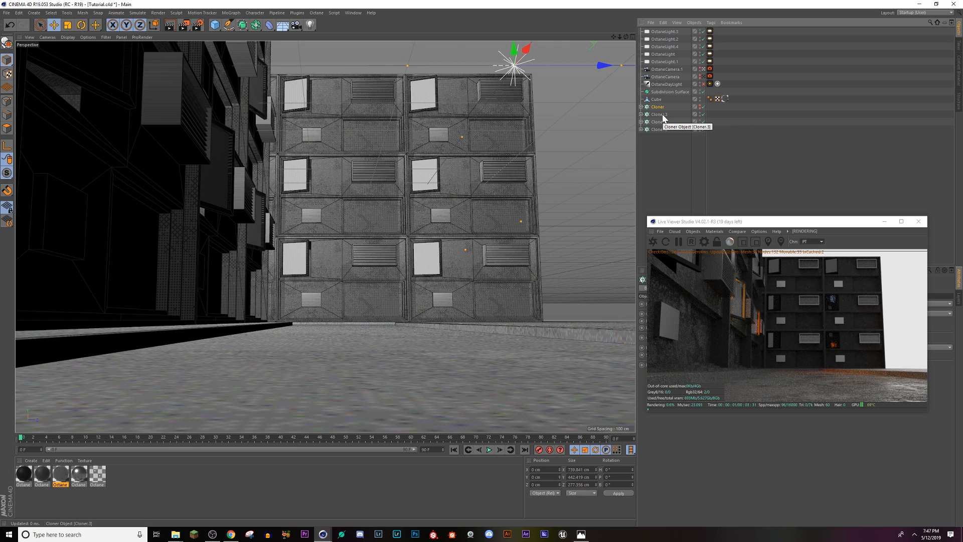
left_click(663, 113)
key("Delete")
Step: Duplicate all five window area lights and make the hidden Cloner building across the street visible
left_click(664, 61)
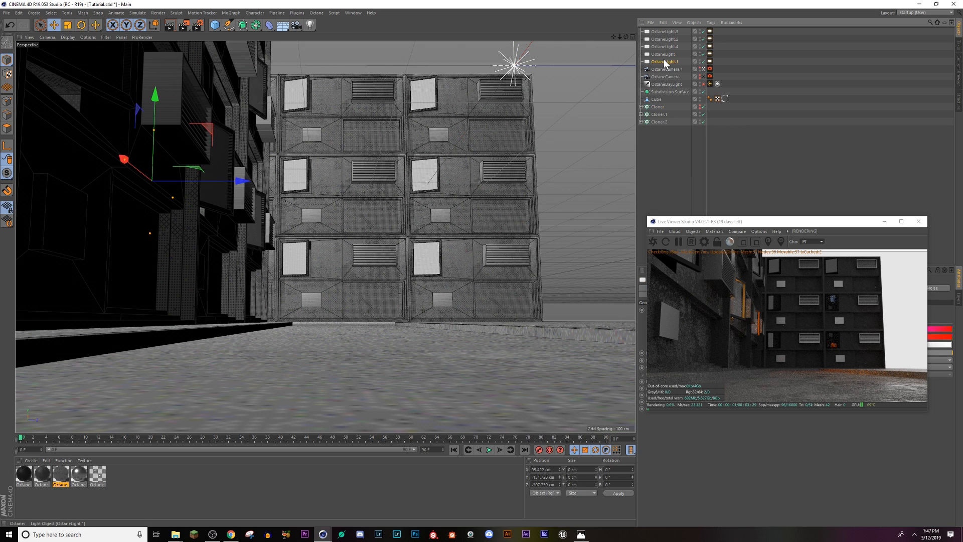
left_click(664, 62, "shift")
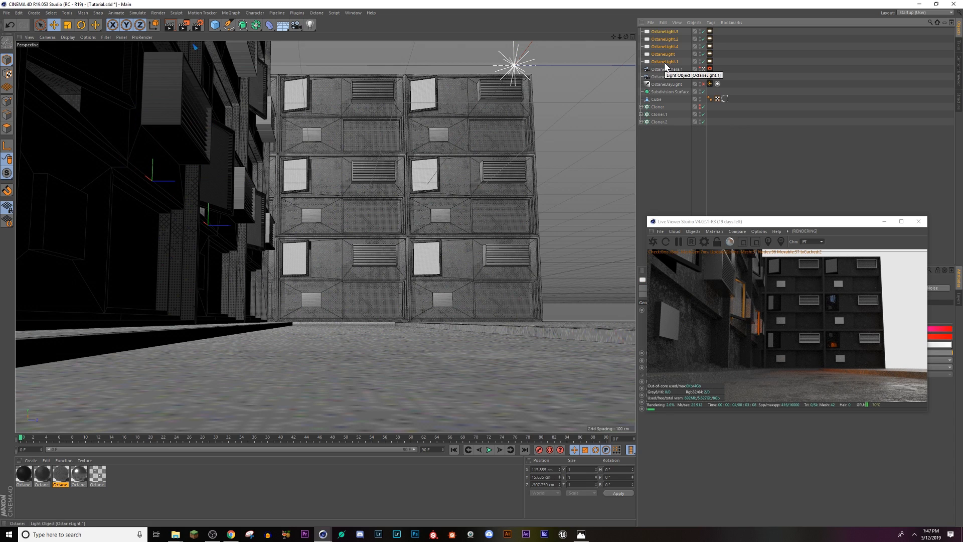
left_click_drag(665, 62, 671, 76, "ctrl")
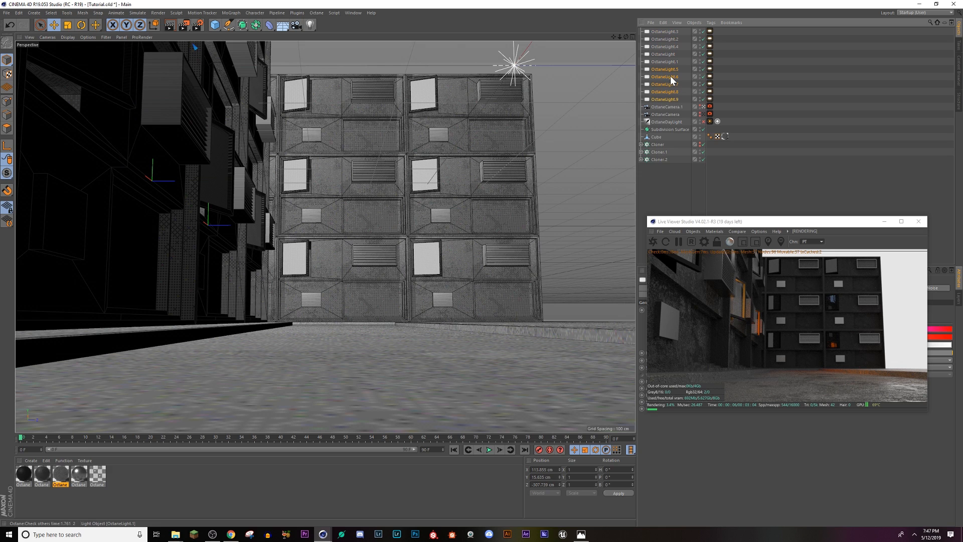
left_click(699, 143)
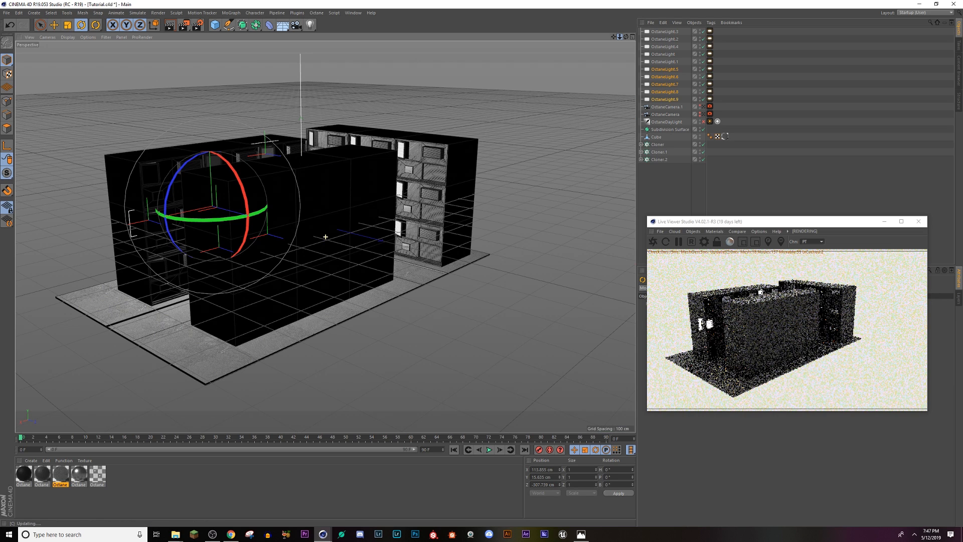
Step: Rotate the five light copies to a heading of 180° and move them to about Z 43 cm, inside the opposite building
middle_click_drag(326, 237, 487, 302)
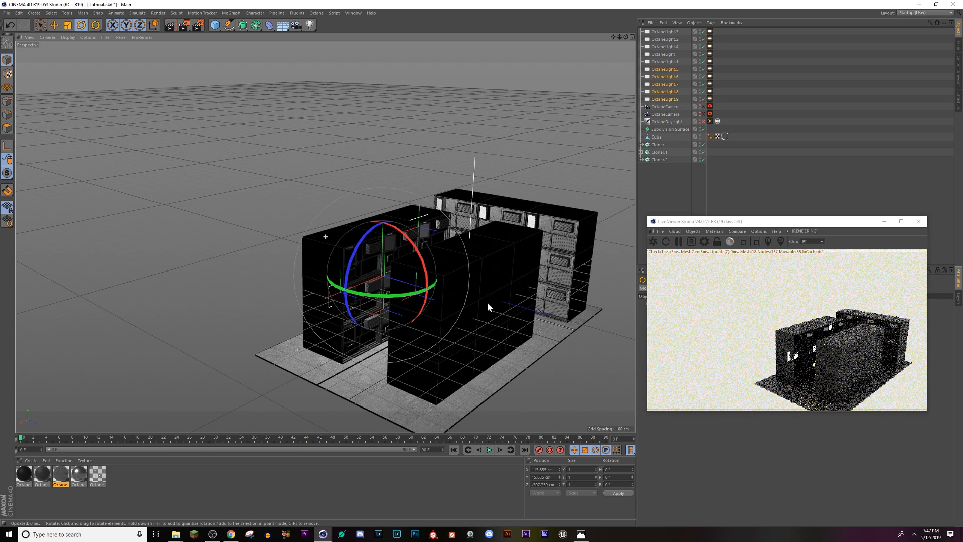
left_click_drag(435, 285, 475, 257)
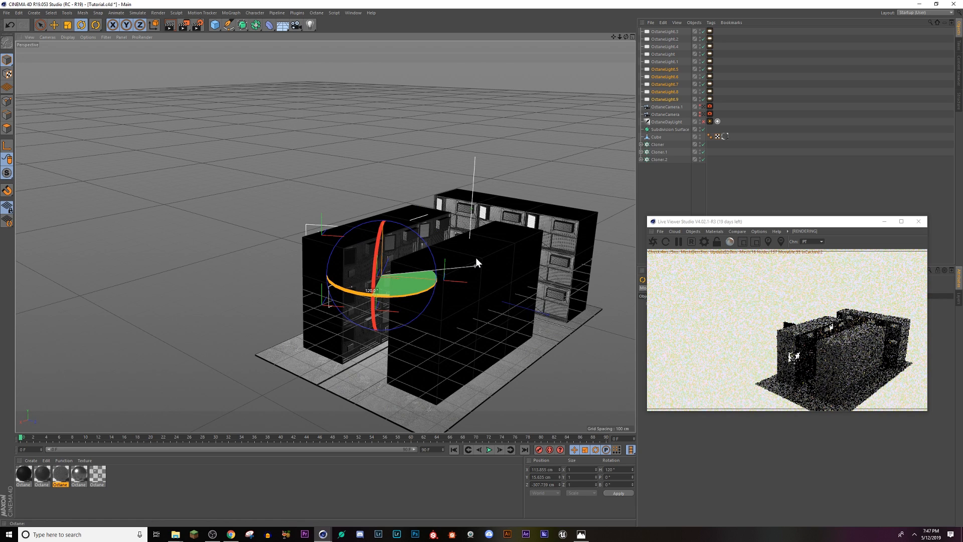
left_click_drag(296, 266, 380, 285)
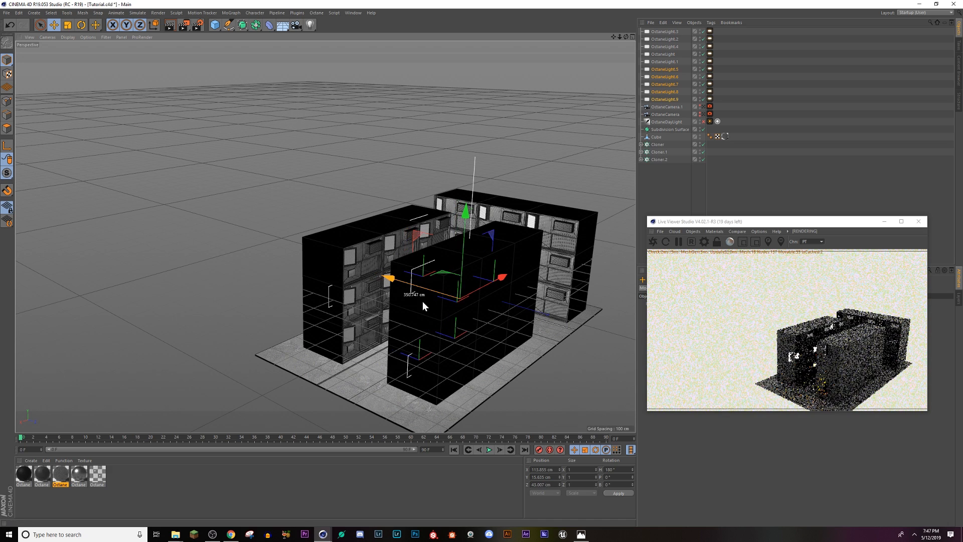
left_click_drag(436, 307, 478, 311, "alt")
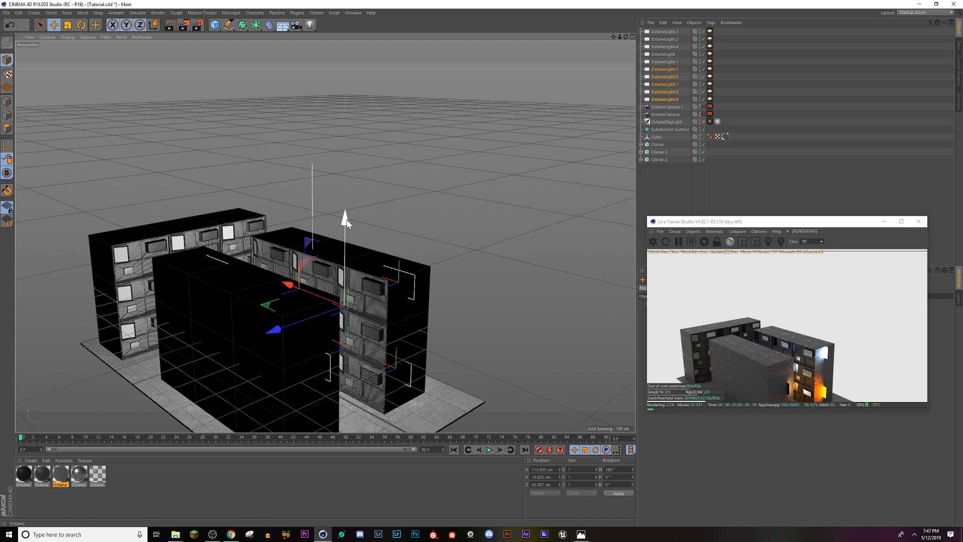
Step: Shift the five light copies to about X 49 cm and Y -17 cm to fit the opposite building's windows
left_click_drag(347, 218, 347, 224)
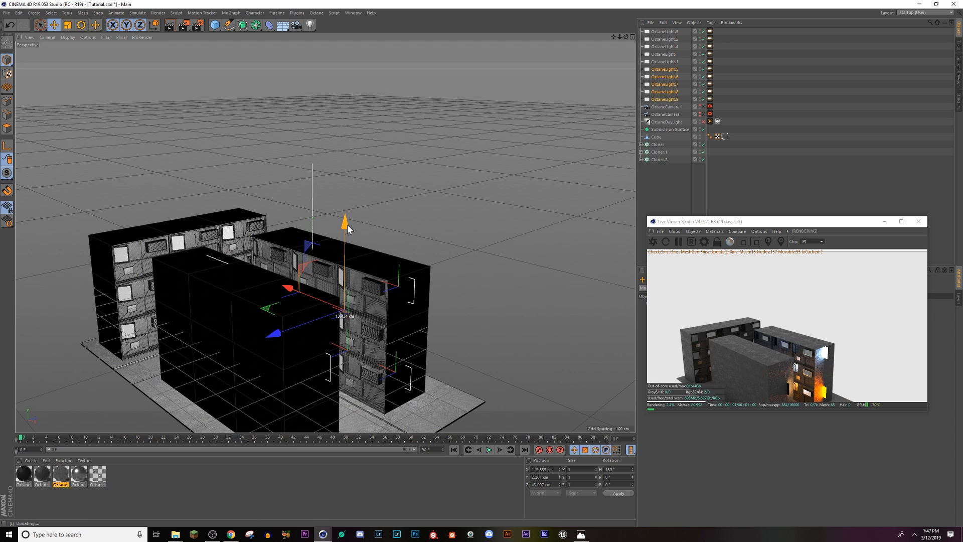
left_click_drag(306, 297, 350, 326)
middle_click_drag(288, 289, 364, 315, "alt")
left_click_drag(310, 292, 211, 230, "alt")
left_click_drag(314, 285, 162, 300, "alt")
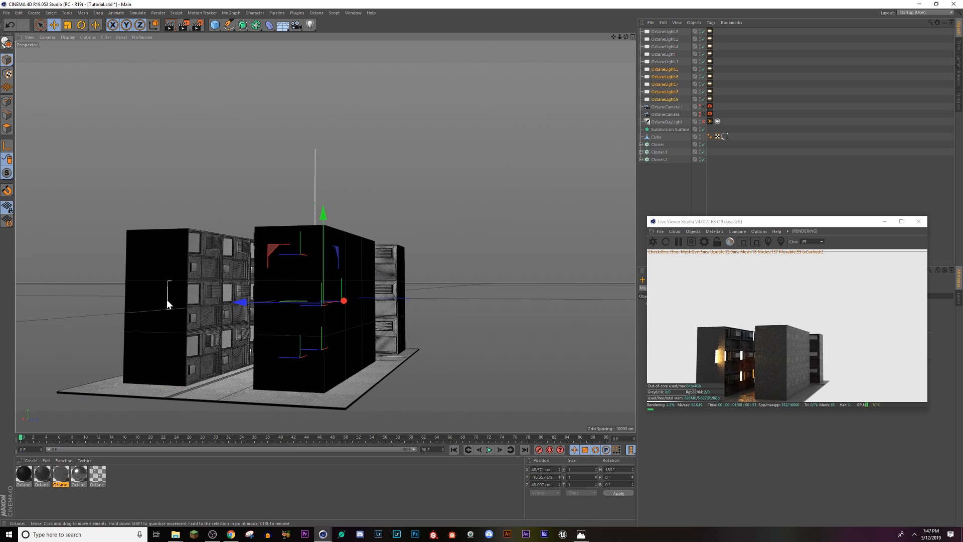
Step: Move OctaneLight.4, which sticks out of the building's end wall, back inside to about X 319 cm
left_click(166, 300)
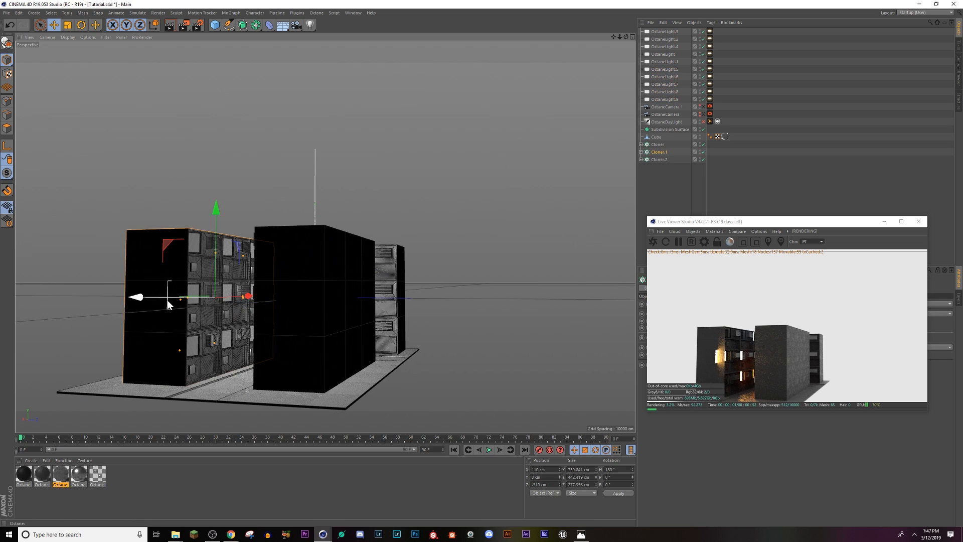
left_click(663, 53)
left_click(664, 47)
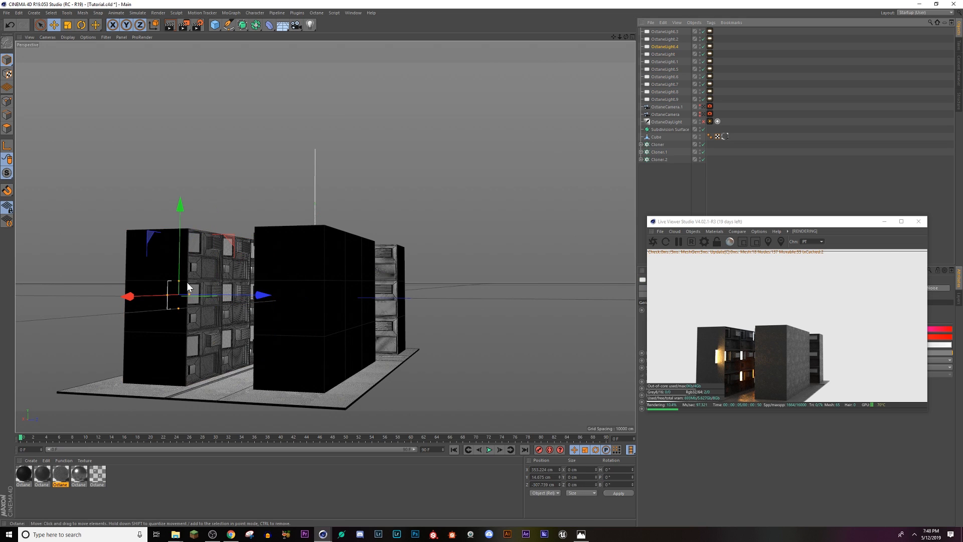
left_click_drag(129, 296, 149, 302)
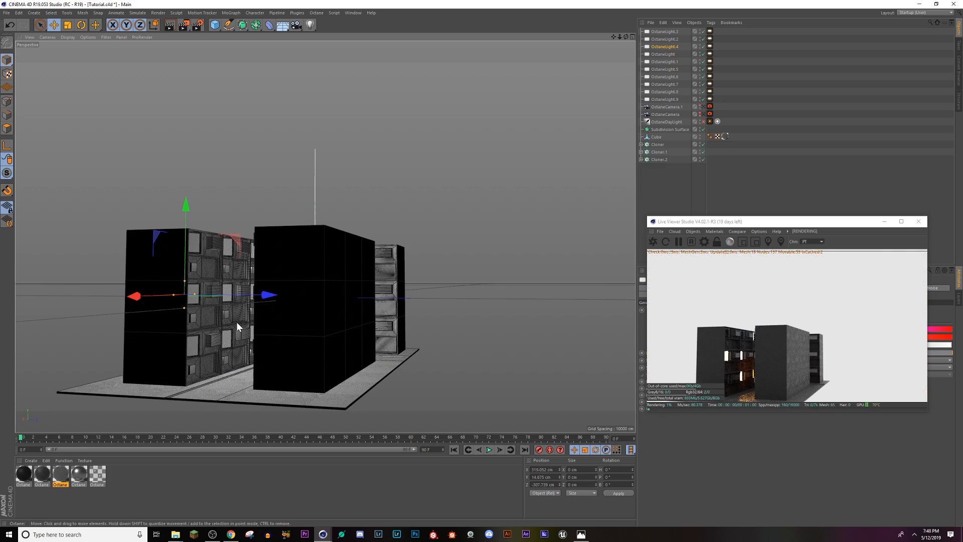
Step: Look through OctaneCamera.1 and tilt its view slightly upward to frame more of the street's facades
scroll(236, 321, "up", 1)
left_click(704, 107)
left_click(704, 108)
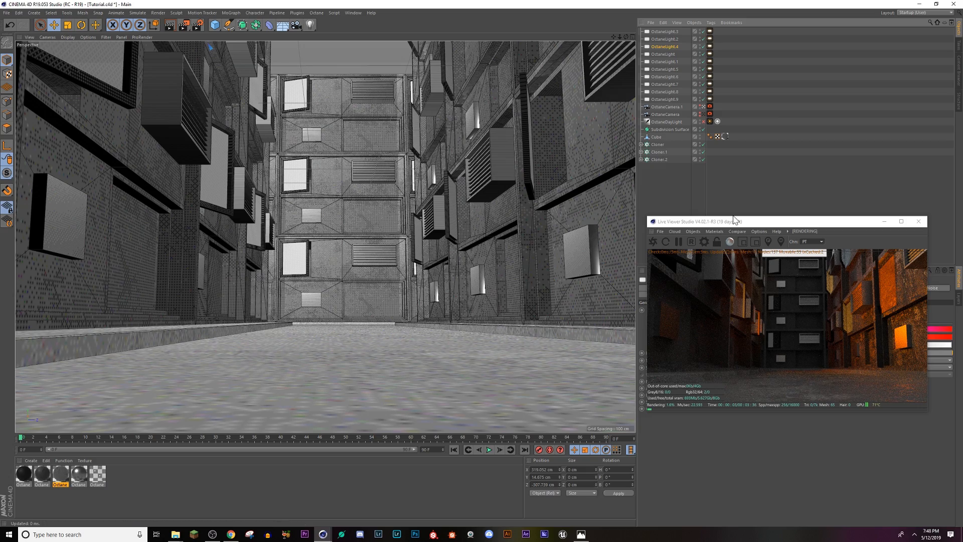
left_click_drag(734, 219, 734, 226)
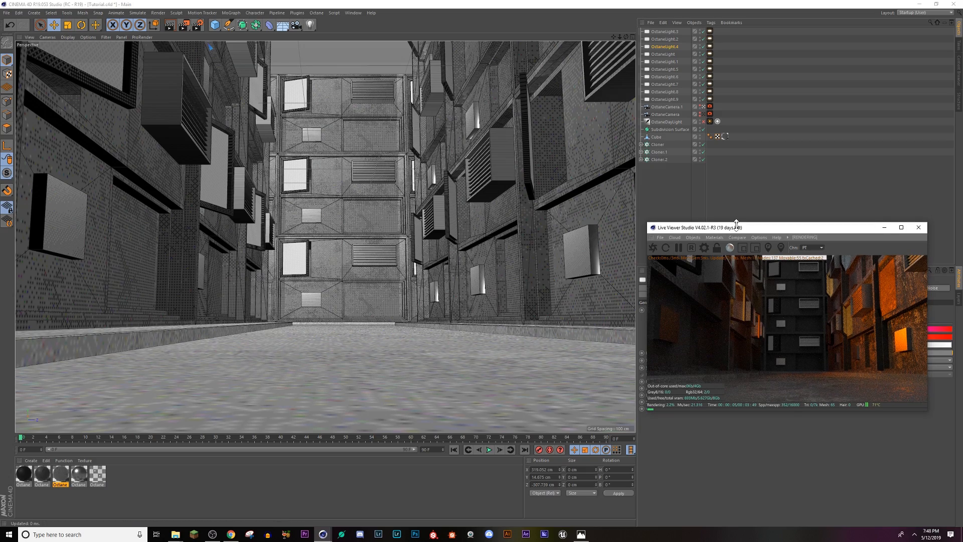
left_click_drag(410, 311, 327, 343, "alt")
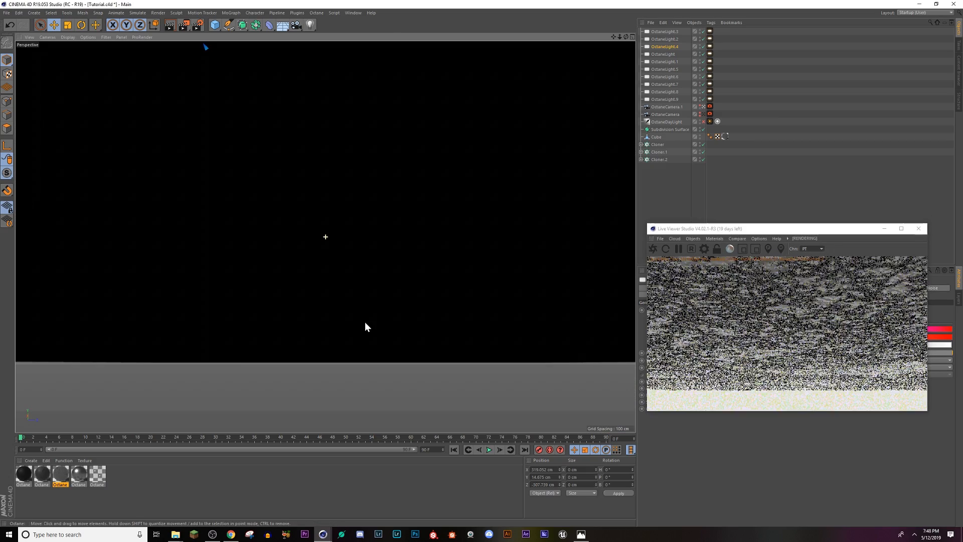
middle_click_drag(366, 321, 341, 429, "alt")
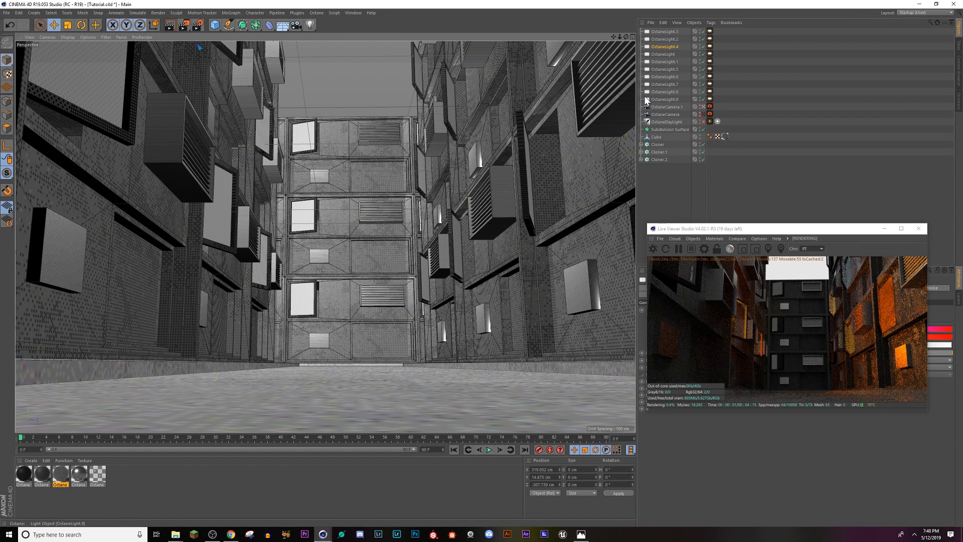
Step: Hide the Cloner.1 building and slide OctaneLight.9 and OctaneLight.8 along the opposite facade to about X 19 cm
left_click(664, 62)
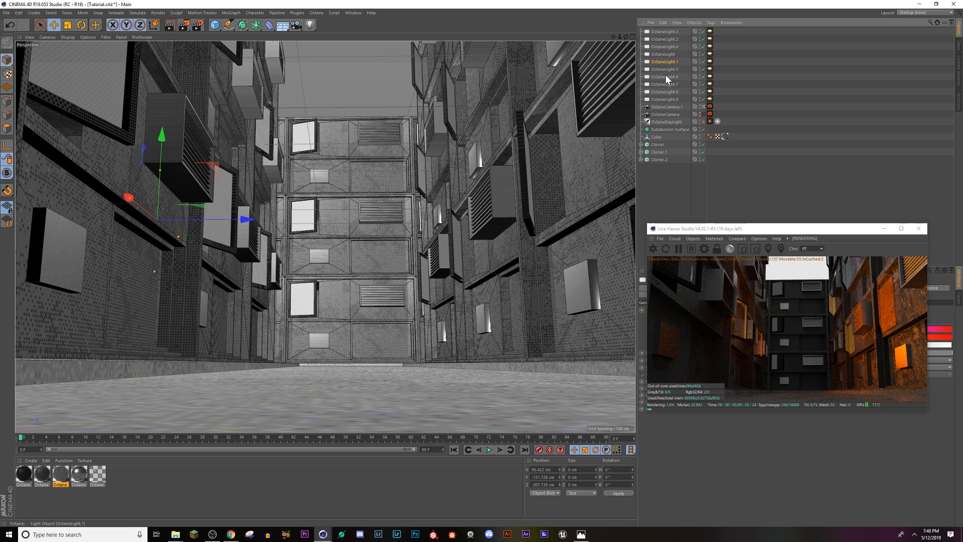
left_click(700, 152)
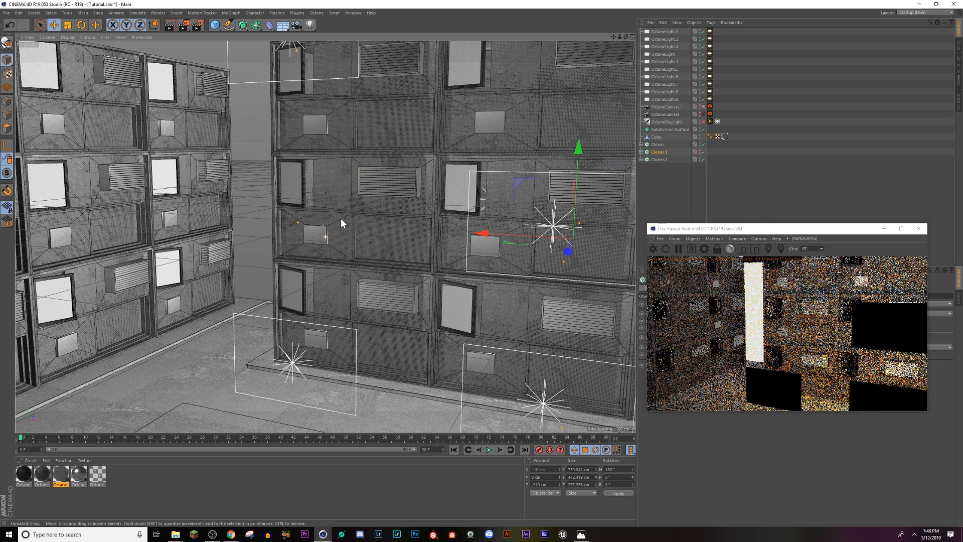
left_click_drag(340, 218, 462, 249, "alt")
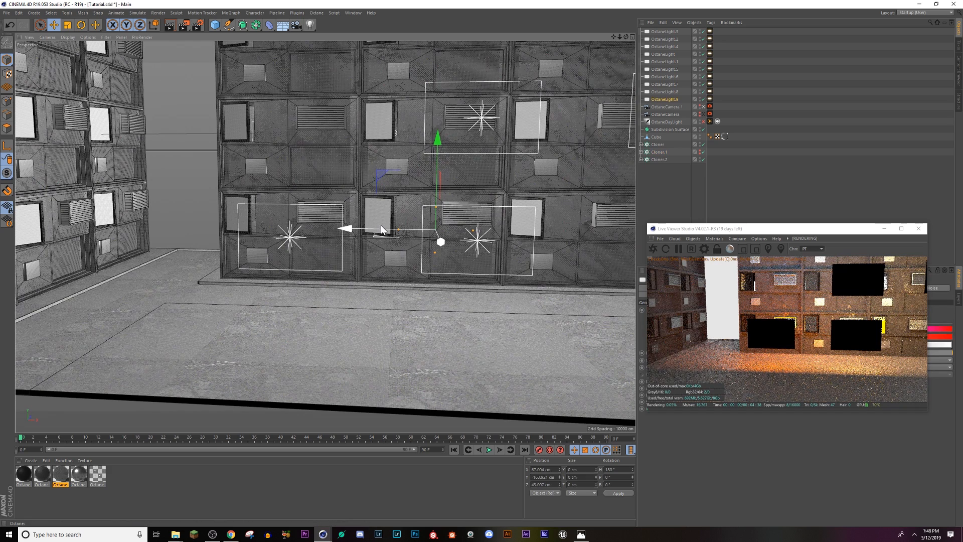
left_click_drag(381, 230, 335, 231)
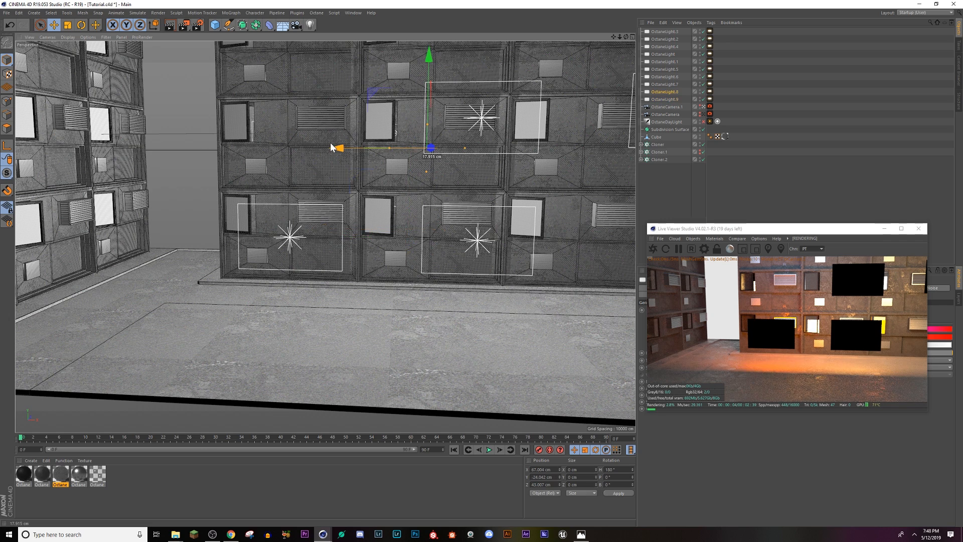
left_click_drag(349, 148, 327, 147)
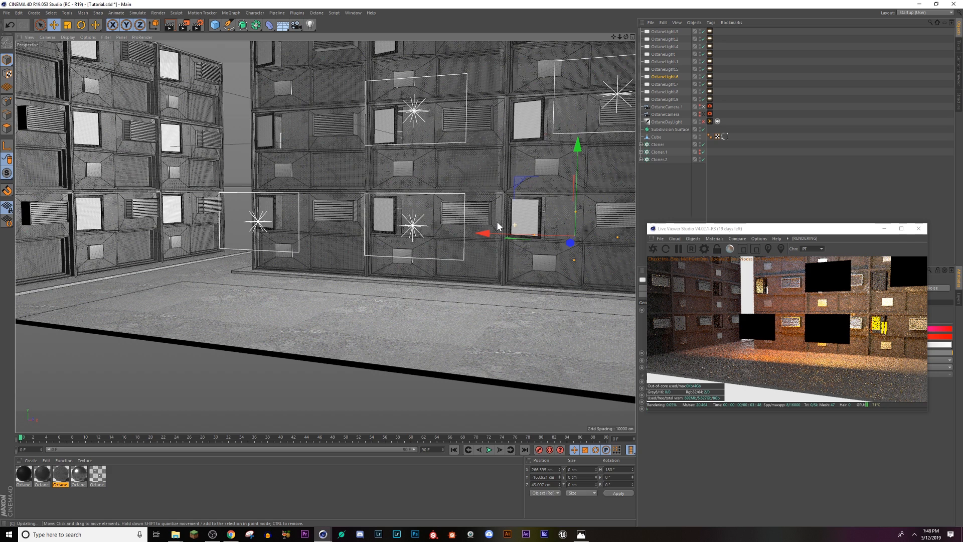
Step: Raise the power of all ten Octane area lights together in their light settings
left_click(665, 92)
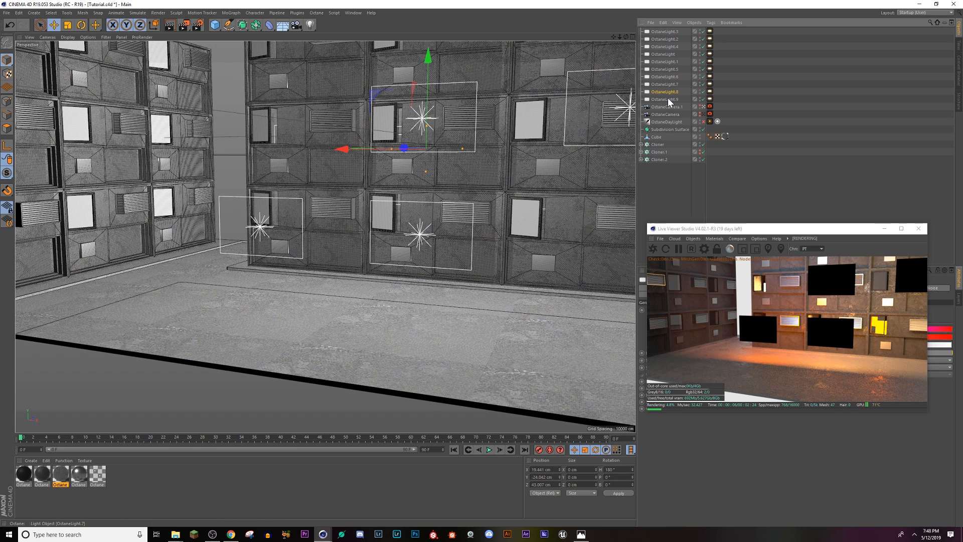
left_click(668, 99)
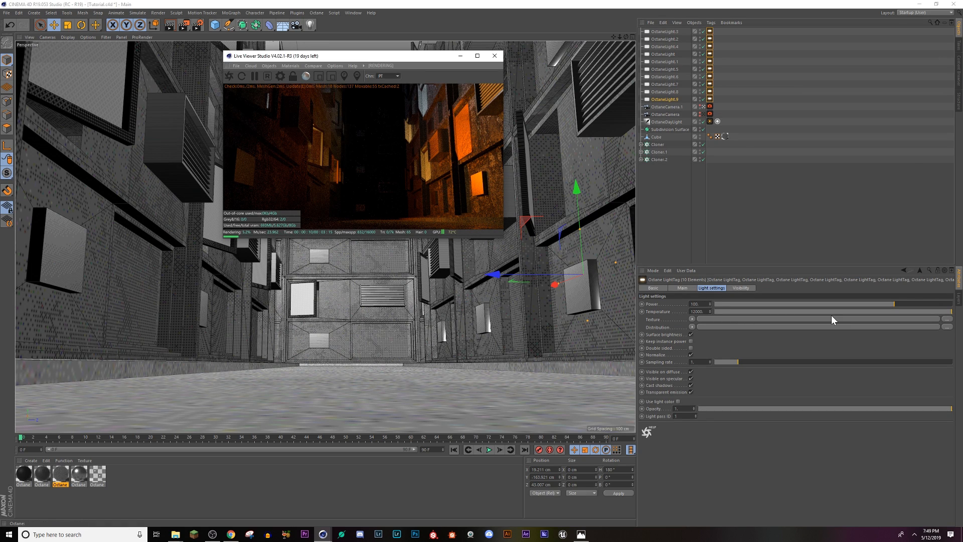
left_click_drag(894, 304, 914, 304)
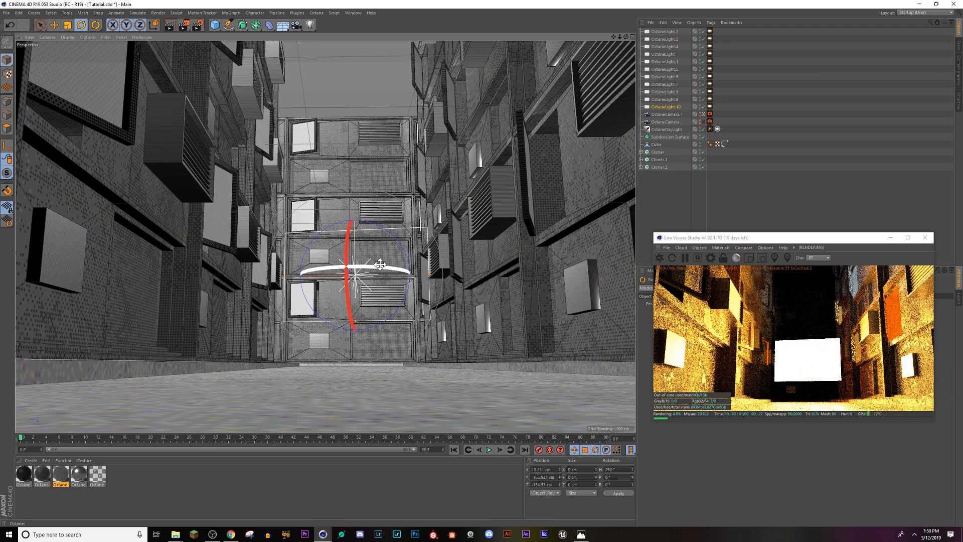
Step: Rotate the new area light, OctaneLight.10, at the street's far end about its vertical axis
left_click_drag(379, 264, 299, 306)
left_click(54, 25)
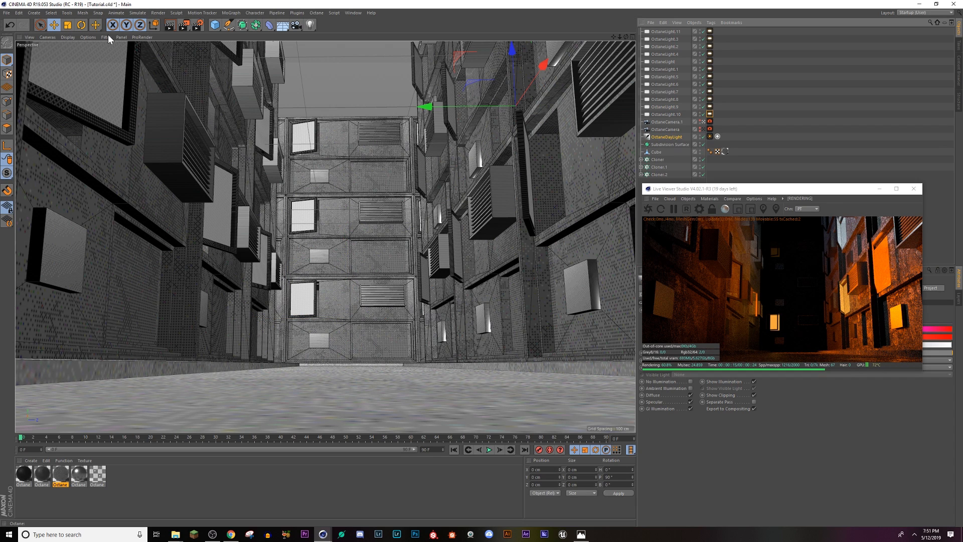
Step: Rotate the OctaneDayLight to change the direction of its light
key("r")
left_click_drag(477, 142, 496, 152)
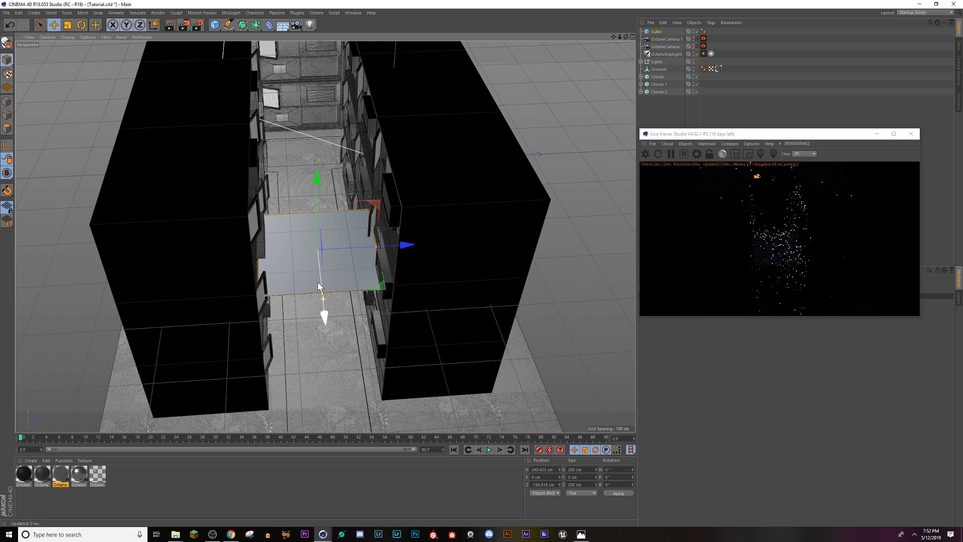
Step: Increase the clone count of the linear cloner that makes the white crosswalk stripes
scroll(318, 285, "up", 3)
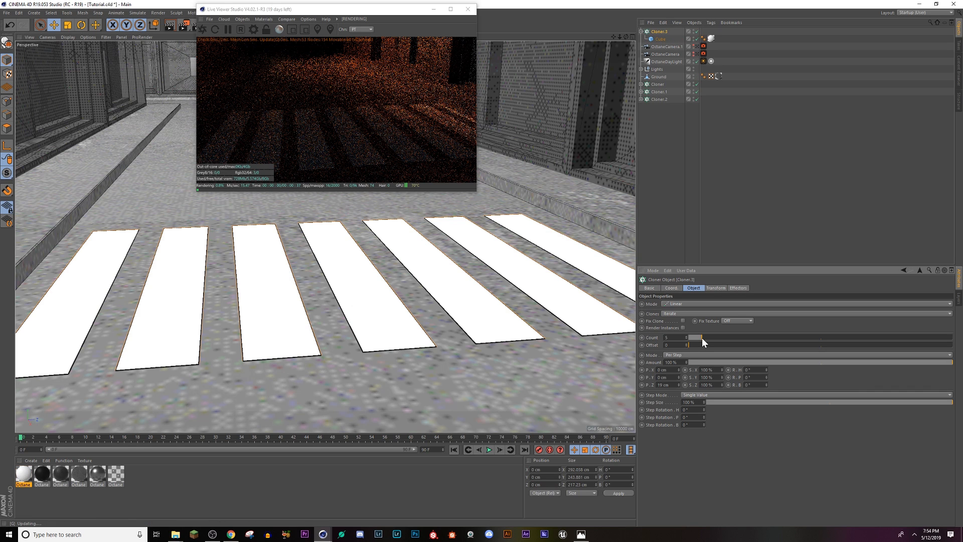
left_click_drag(702, 338, 708, 338)
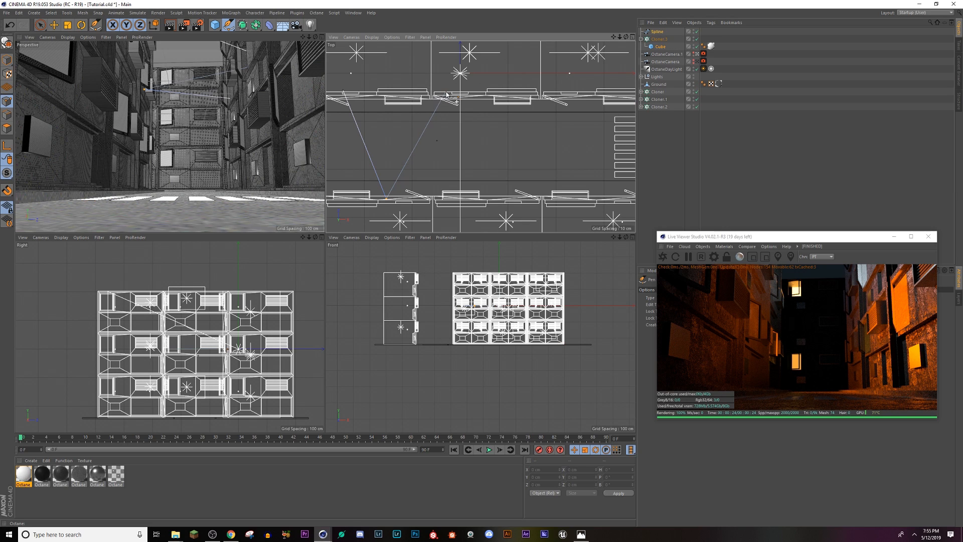
Step: Undo the last spline and draw a seven-point zigzag spline between the facing building rows, ending near the crosswalk
key("ctrl+z")
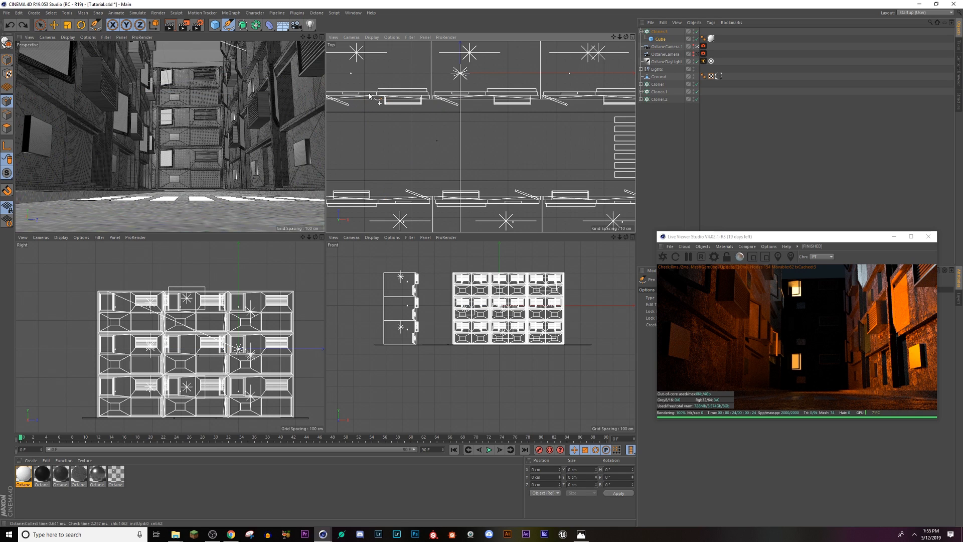
left_click(365, 94)
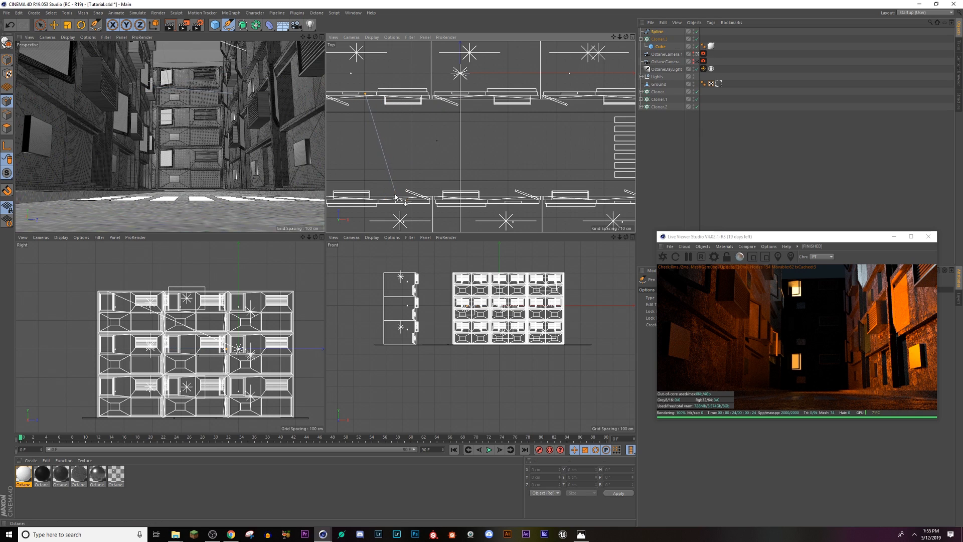
left_click(376, 199)
left_click(432, 100)
left_click(498, 194)
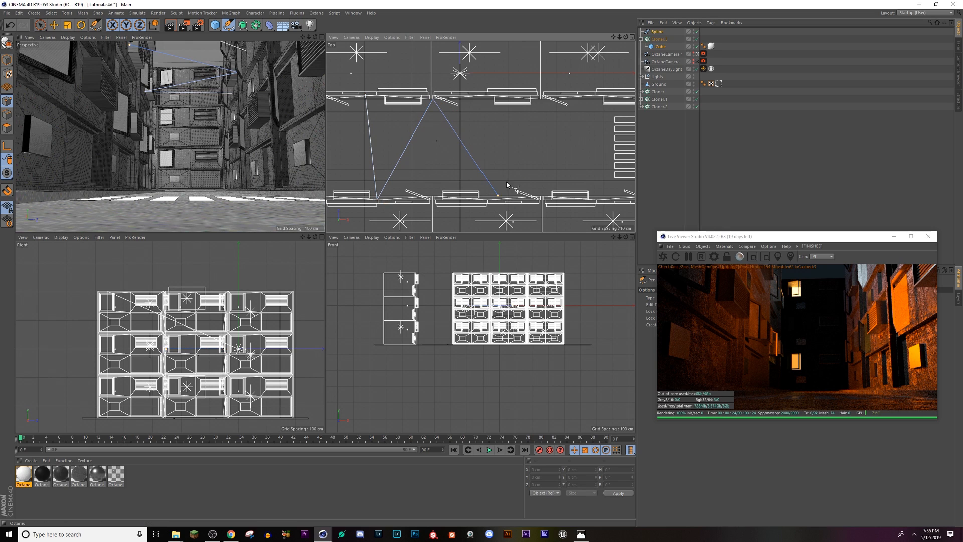
left_click(540, 101)
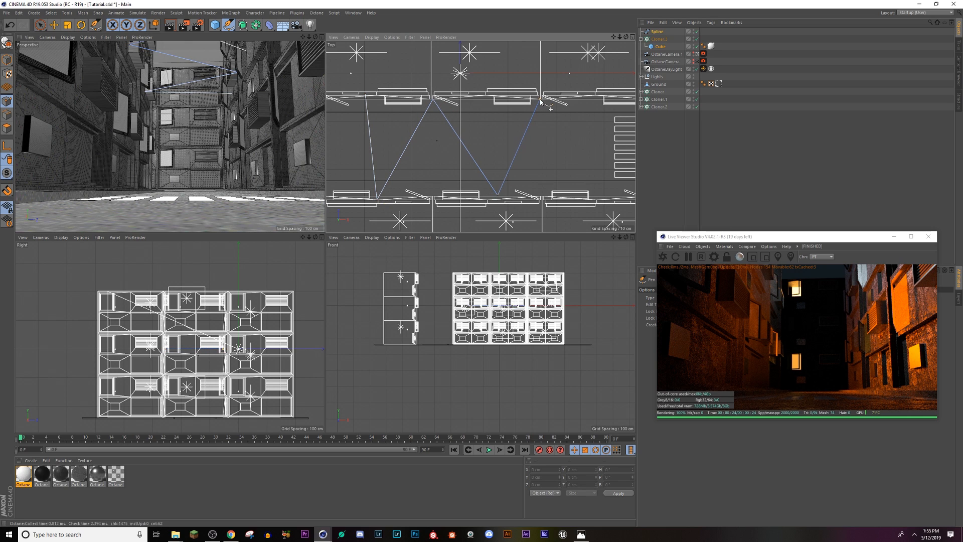
left_click(600, 198)
middle_click_drag(598, 193, 438, 200, "alt")
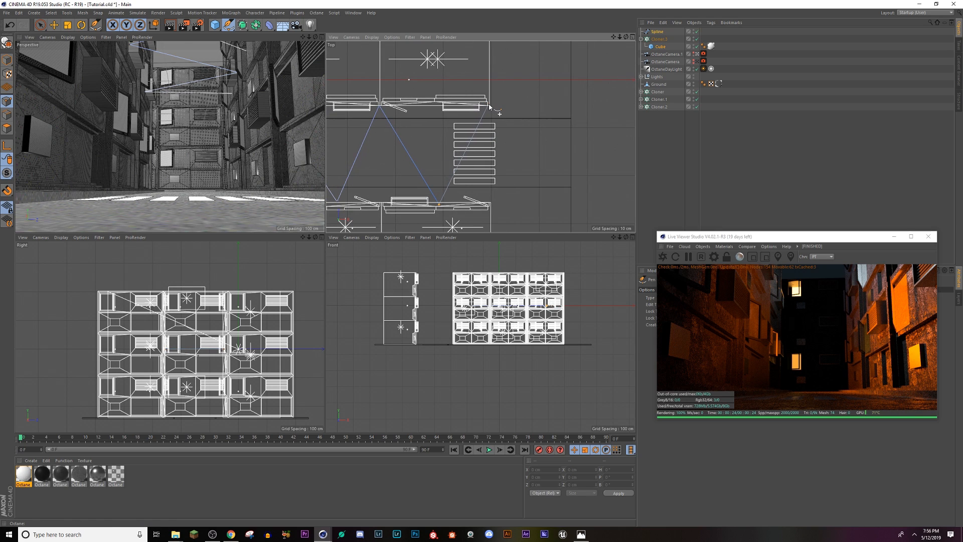
left_click(488, 106)
key("Escape")
scroll(526, 175, "down", 5)
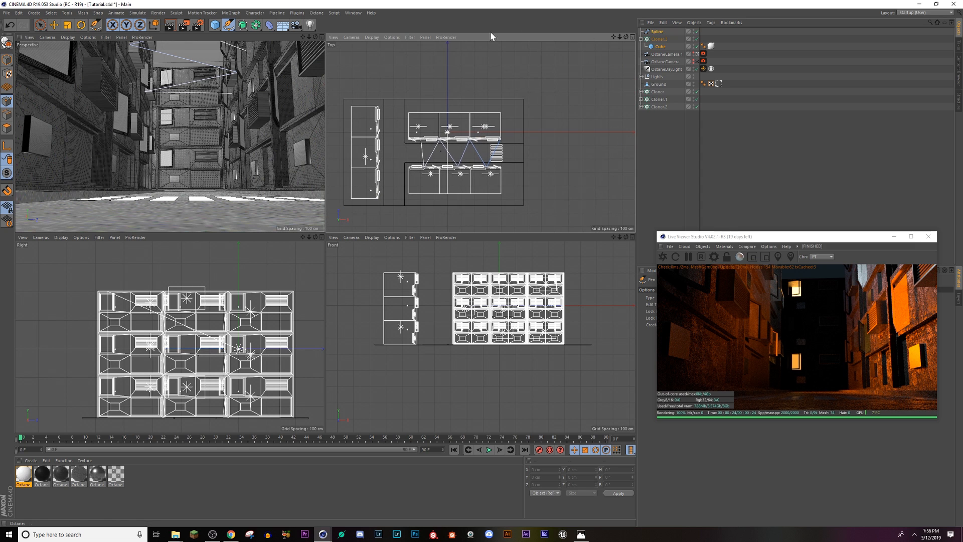
left_click(322, 37)
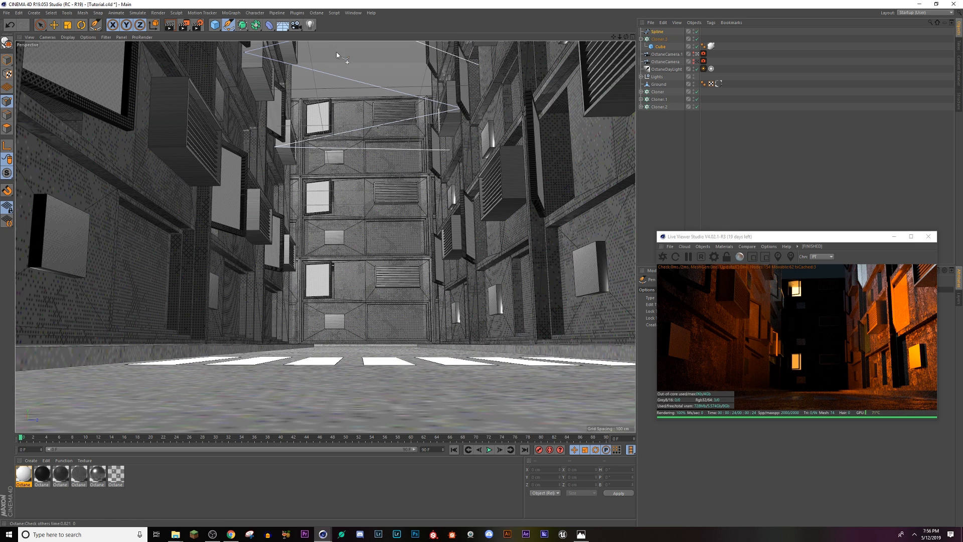
Step: Add a Circle spline and a Sweep generator, and nest the circle and the zigzag spline under the Sweep
left_click(657, 32)
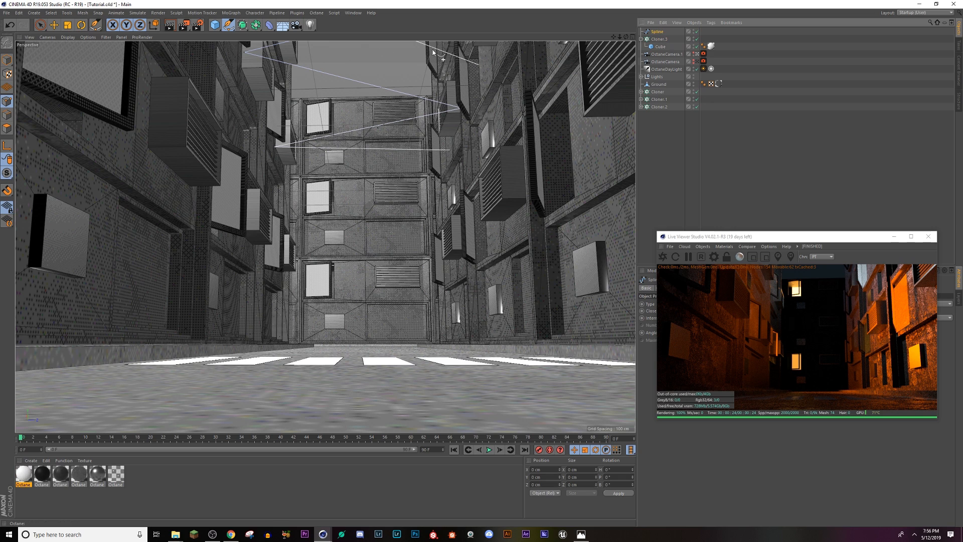
left_click(226, 24)
left_click(313, 50)
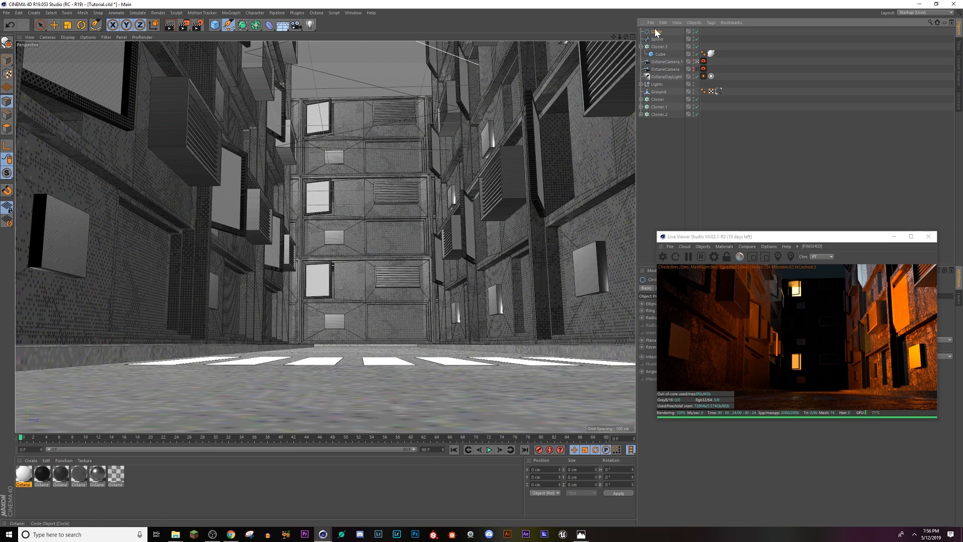
left_click(257, 26)
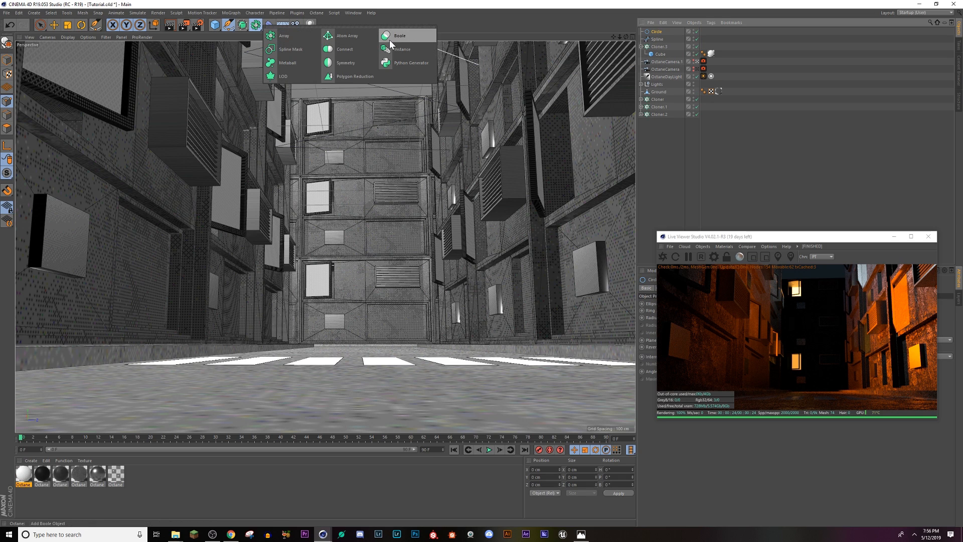
left_click(257, 27)
left_click(241, 25)
left_click(336, 56)
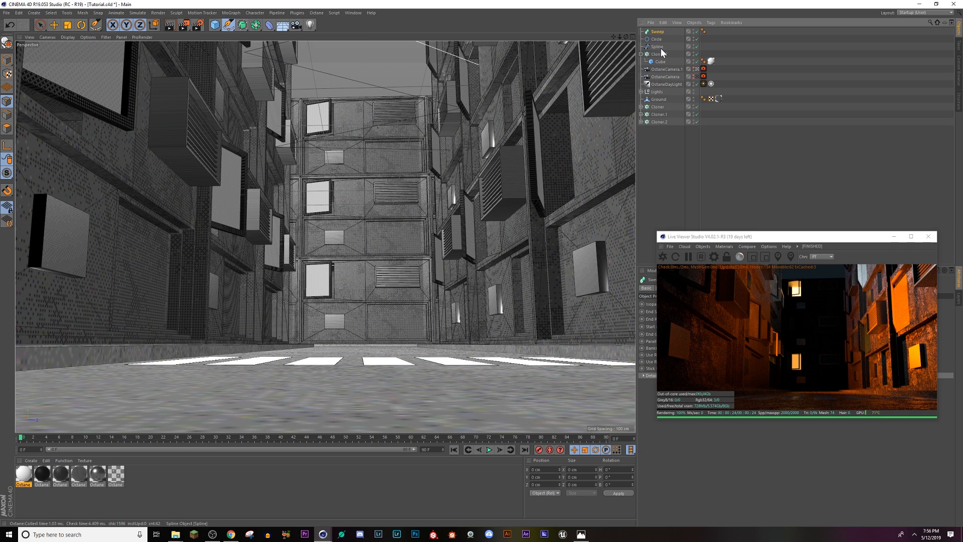
left_click_drag(657, 40, 660, 42)
left_click(661, 39)
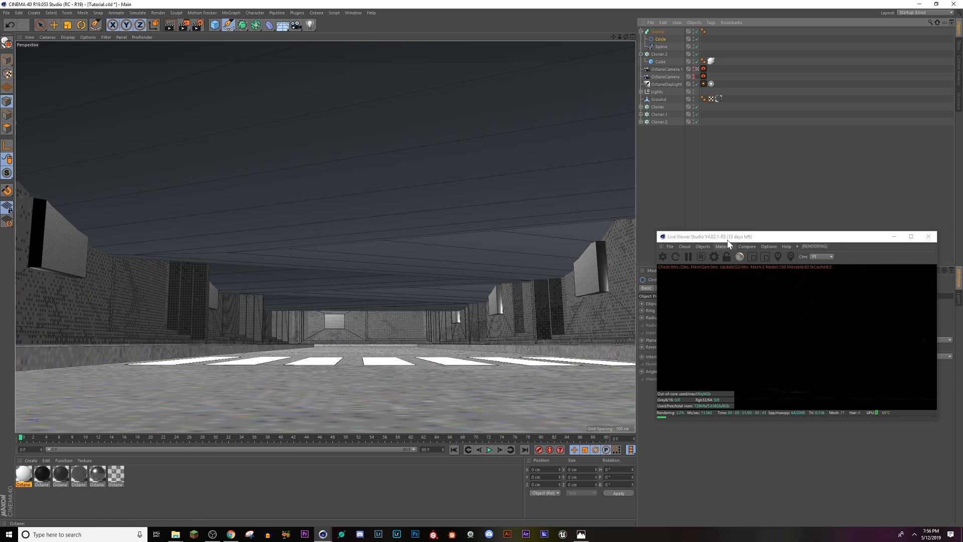
Step: Set the sweep profile circle's radius to 1 cm, moving the Live Viewer off the object's settings
left_click_drag(727, 241, 706, 82)
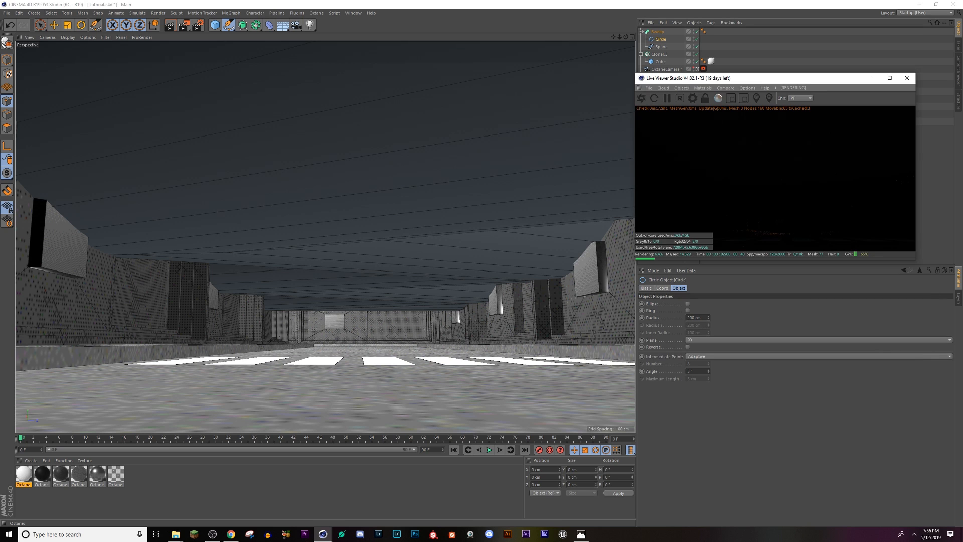
type("1")
key("Return")
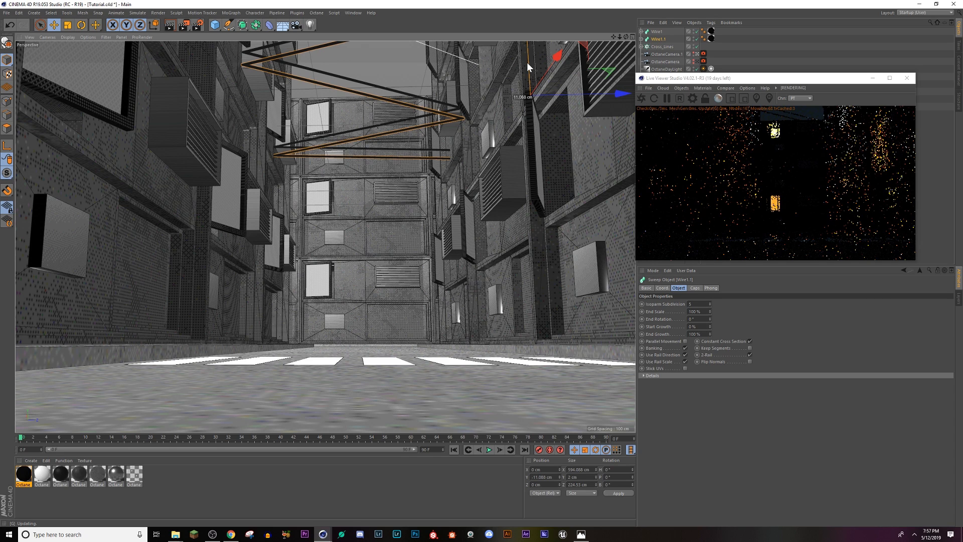
Step: Rotate the duplicate wire, Wire1.1, so it crosses between the buildings at a different angle from the first
key("r")
left_click_drag(527, 62, 524, 171)
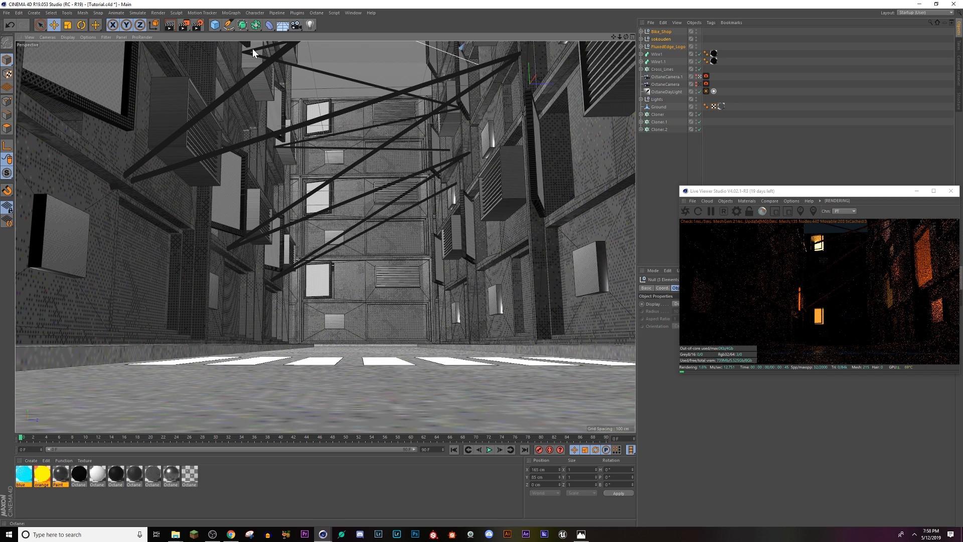
Step: Reposition the circular neon logo sign higher up along the building wall on the street's right side
middle_click(252, 48)
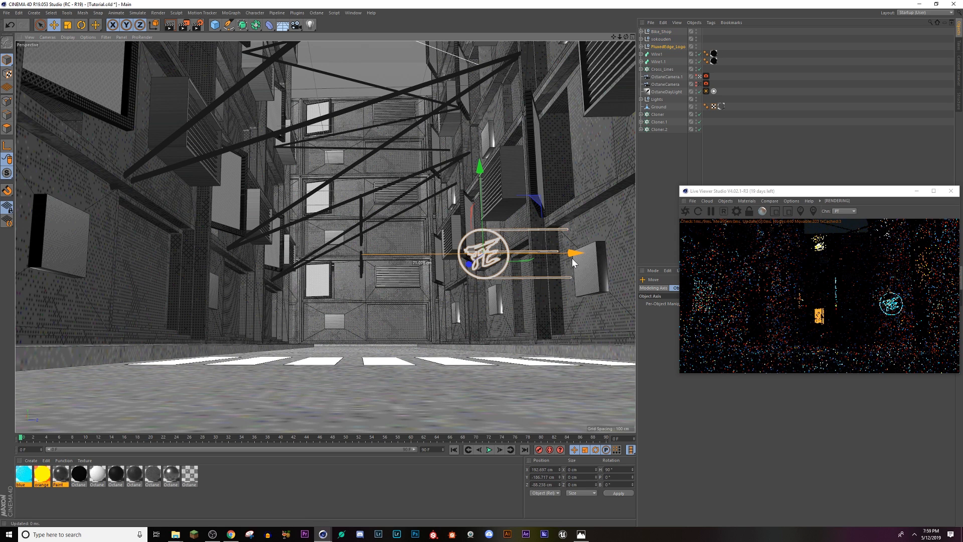
left_click_drag(480, 169, 491, 87)
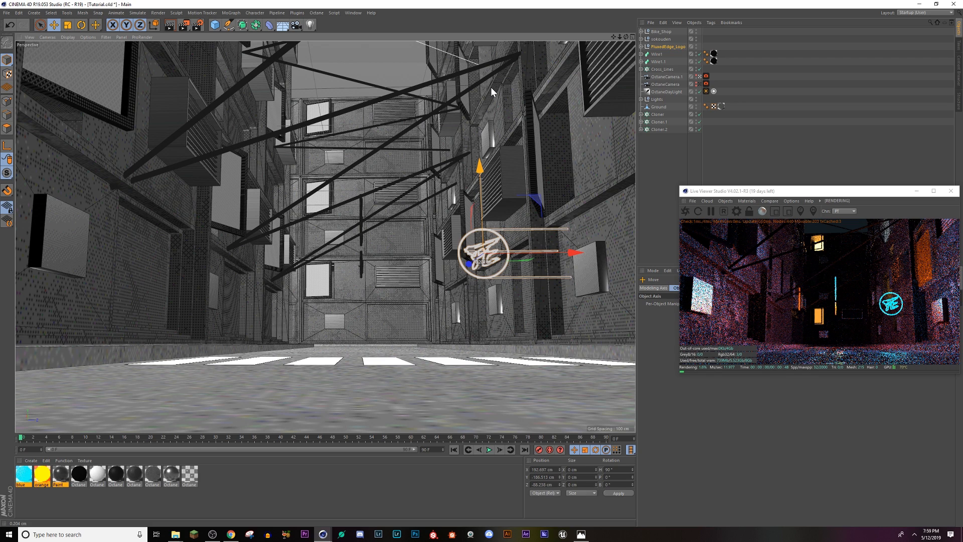
key("ctrl+z")
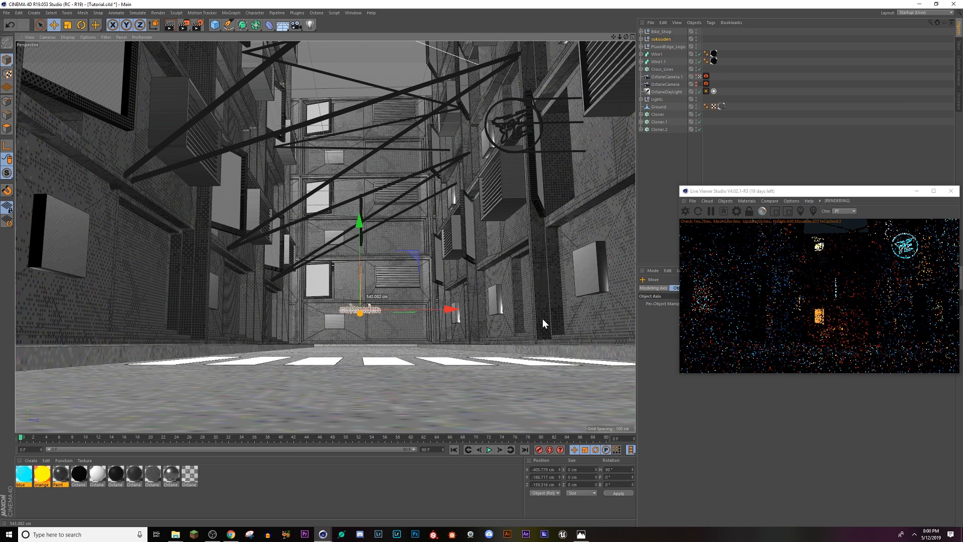
Step: Rotate the Bike_Shop neon sign about its vertical axis and place it low on the left building's wall
left_click(212, 156)
key("r")
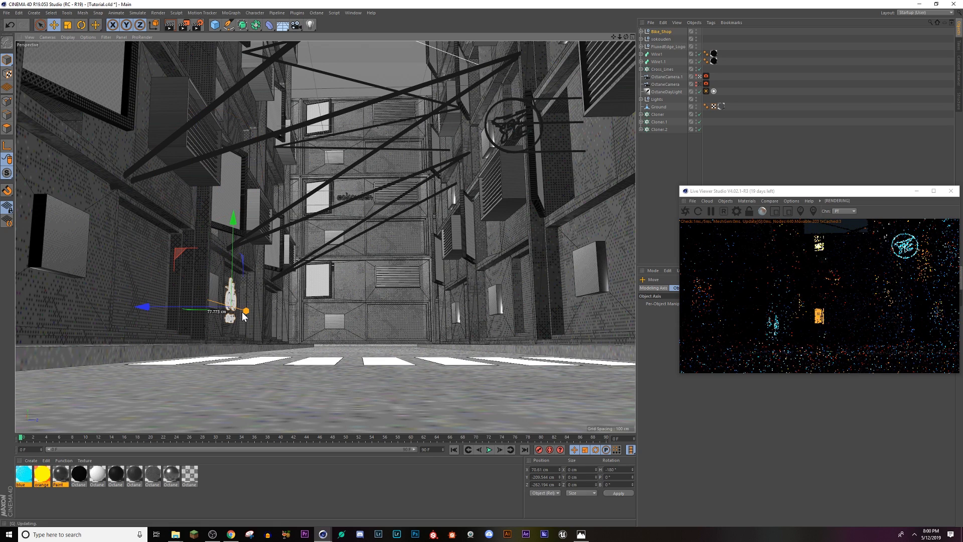
left_click_drag(243, 314, 248, 315)
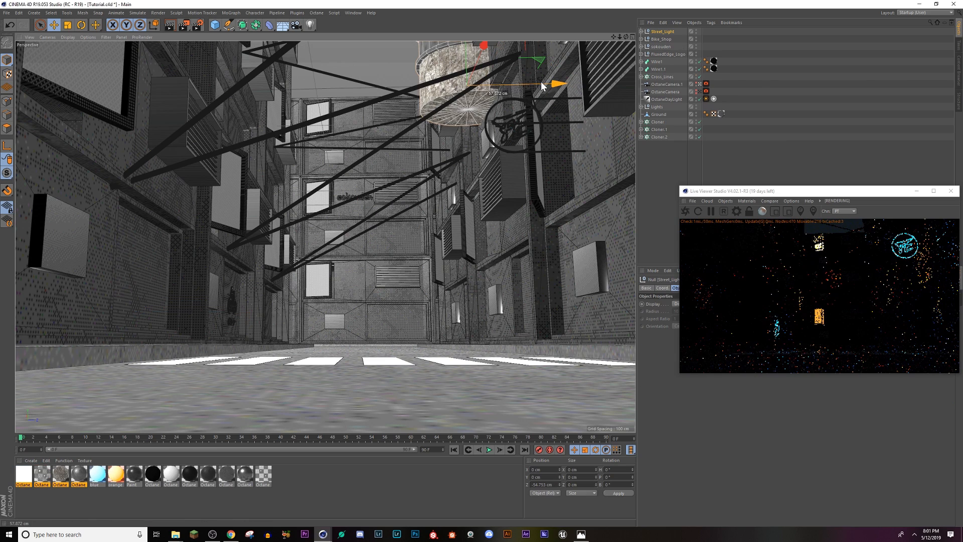
Step: Place Street_Light beside the crosswalk on the street's right side and move a copy of it across to the left side
left_click_drag(541, 81, 464, 95)
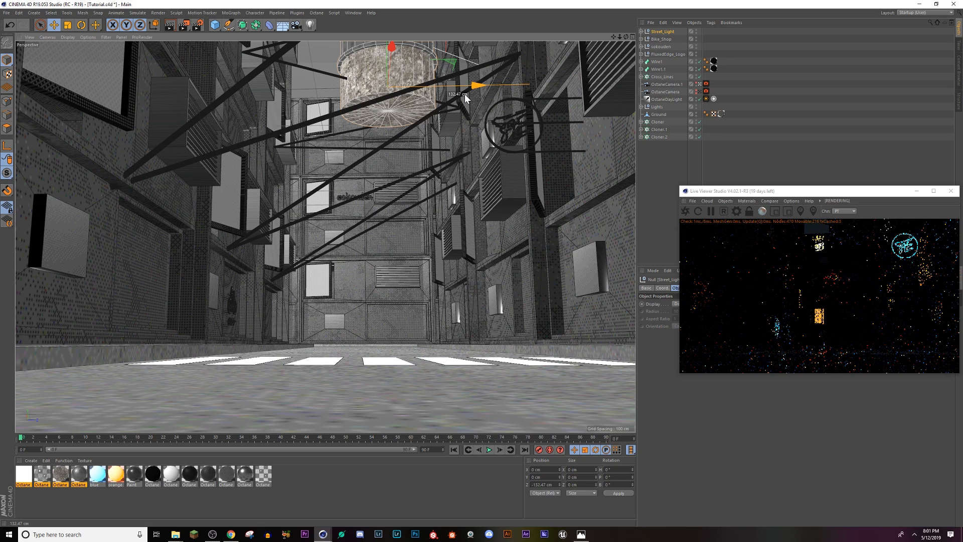
left_click_drag(464, 95, 489, 254)
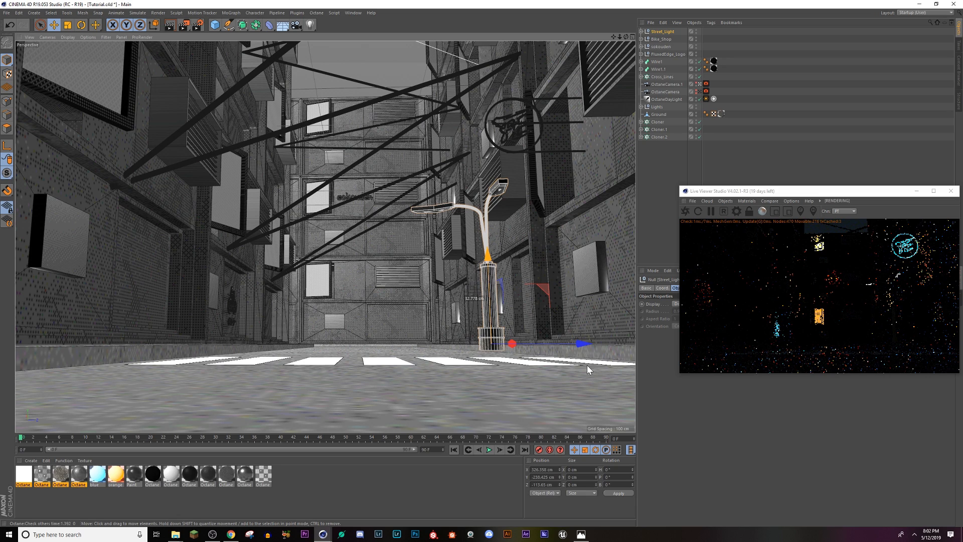
left_click_drag(587, 365, 311, 345, "ctrl")
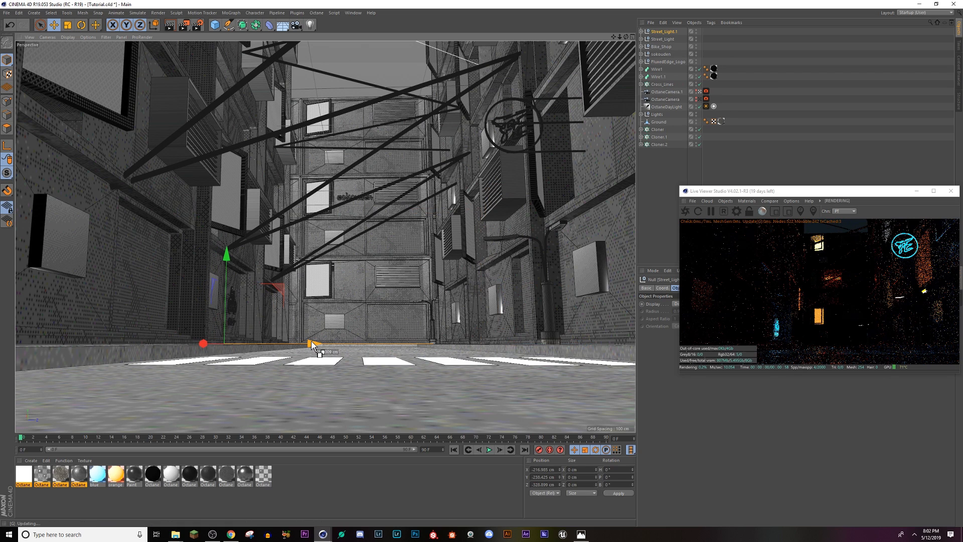
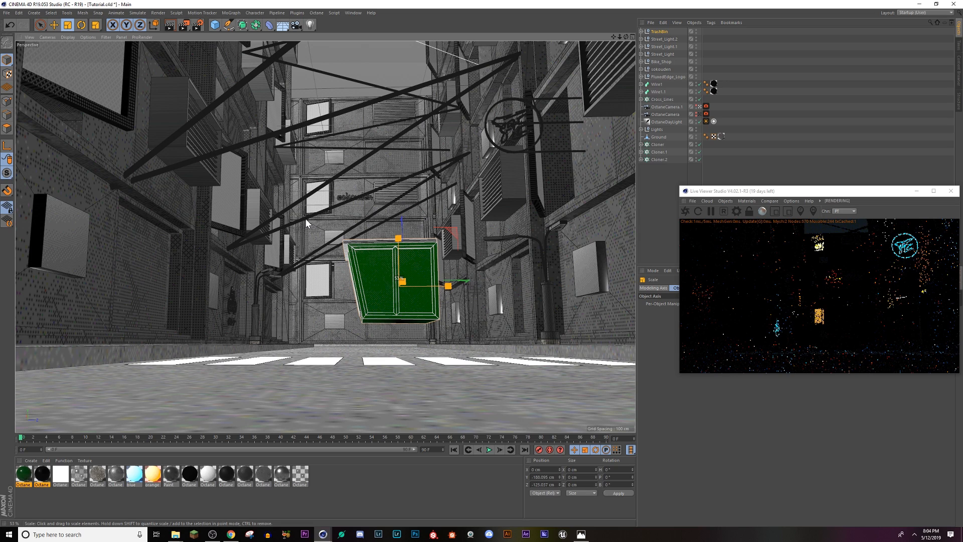
Step: Place the small green trash bins on both sides of the street beyond the crosswalk and stand the Bicycle model on the right sidewalk
left_click_drag(271, 336, 229, 336)
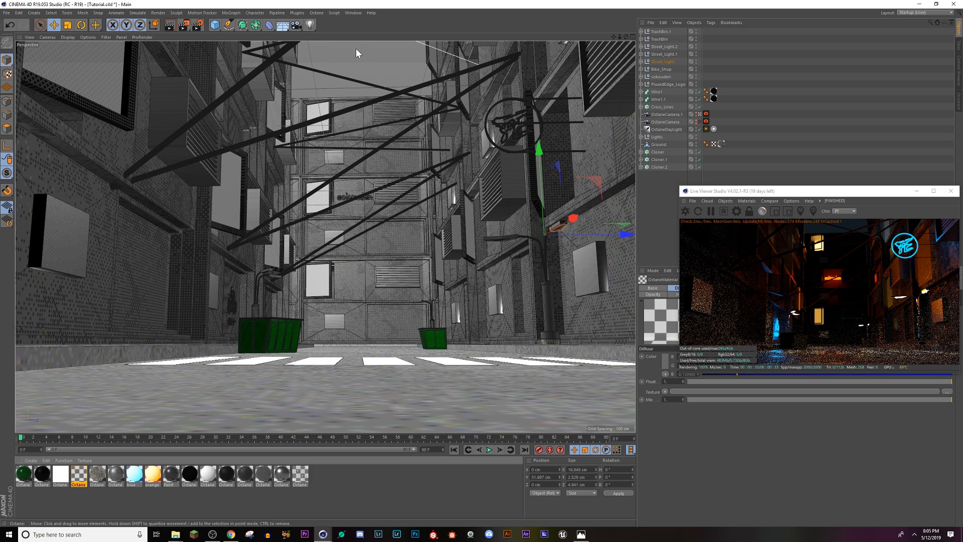
left_click(6, 12)
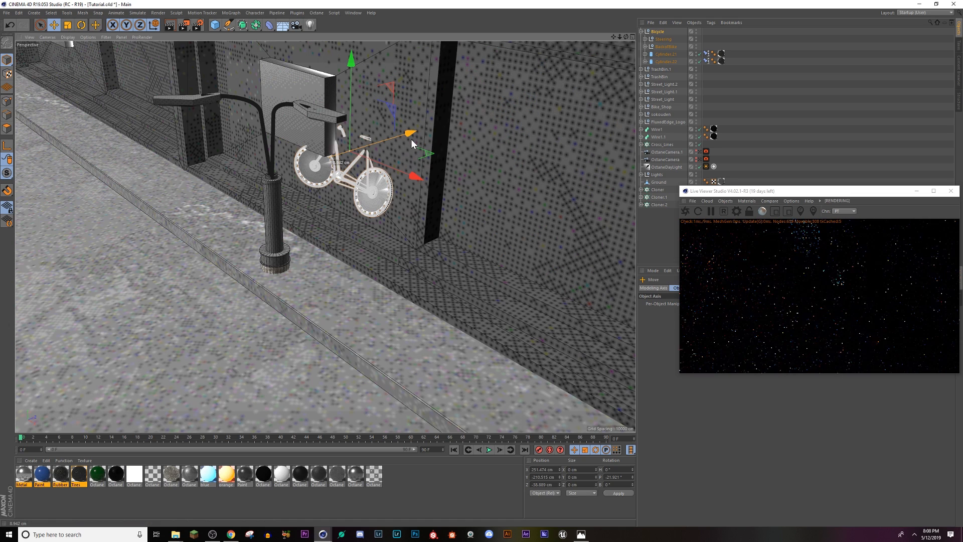
left_click_drag(411, 139, 416, 138)
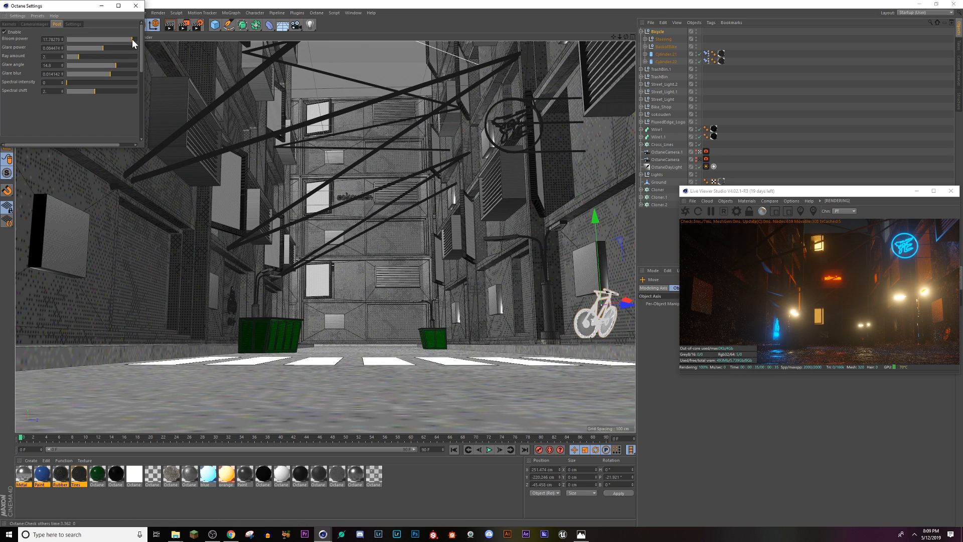
Step: Lower Octane's bloom power to about 7.2 and raise the camera imager exposure to about 2.55
left_click_drag(132, 40, 127, 40)
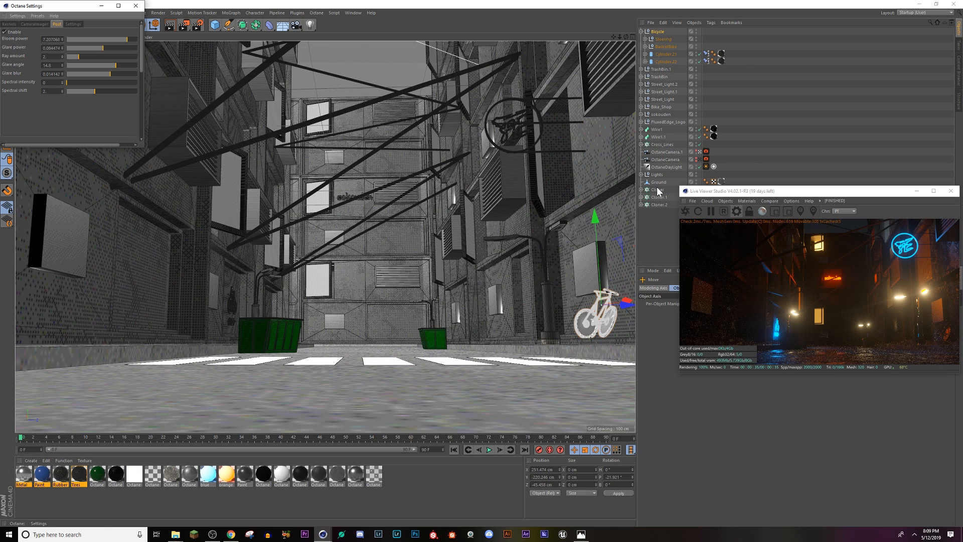
left_click(34, 24)
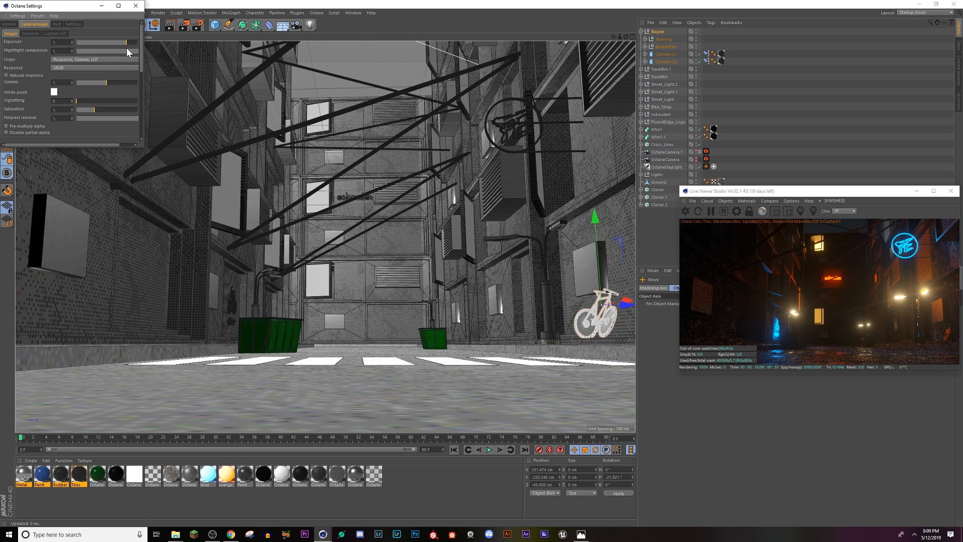
left_click_drag(131, 42, 134, 41)
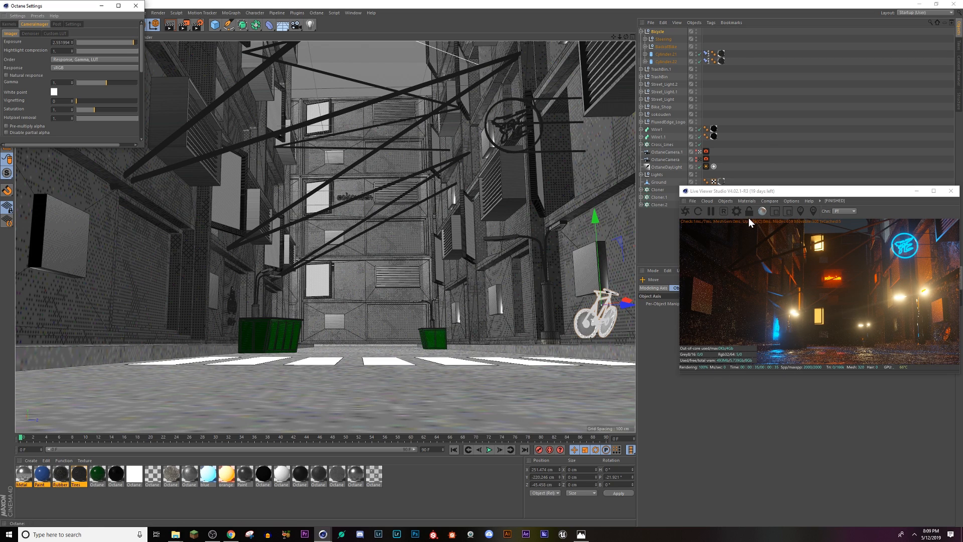
Step: Set the path-tracing maximum samples to 5000
left_click(11, 24)
left_click(56, 42)
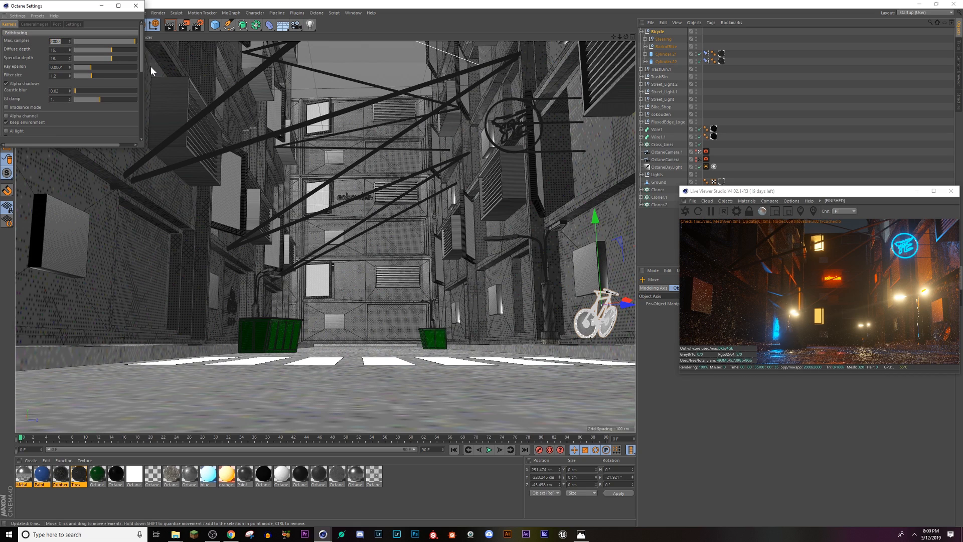
type("50")
key("Return")
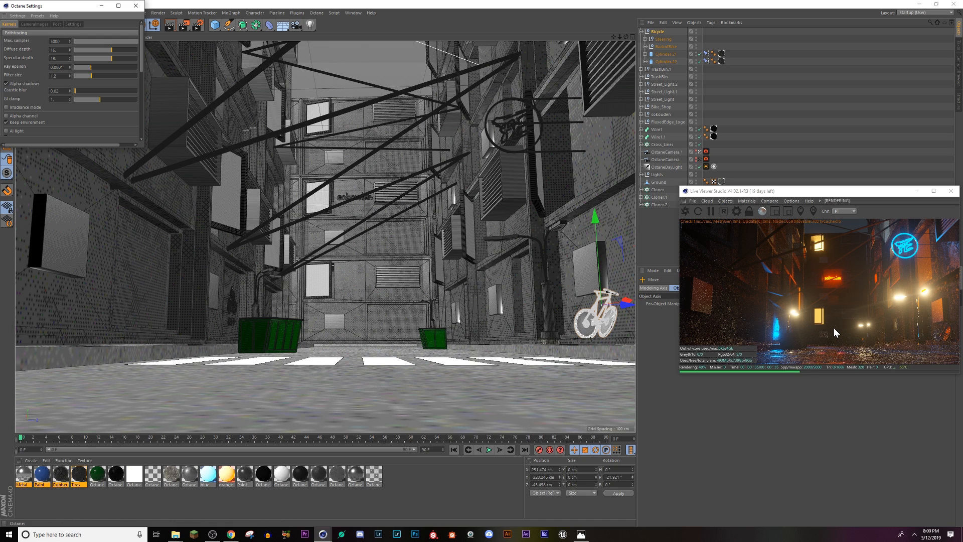
Step: Bring the path-tracing maximum samples down to 2000 and close the Octane settings
left_click(134, 40)
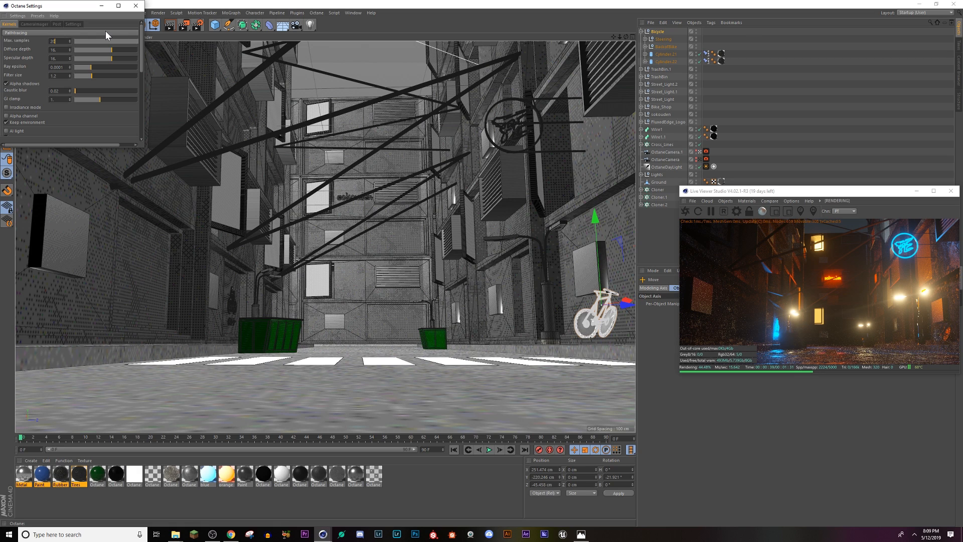
left_click(135, 5)
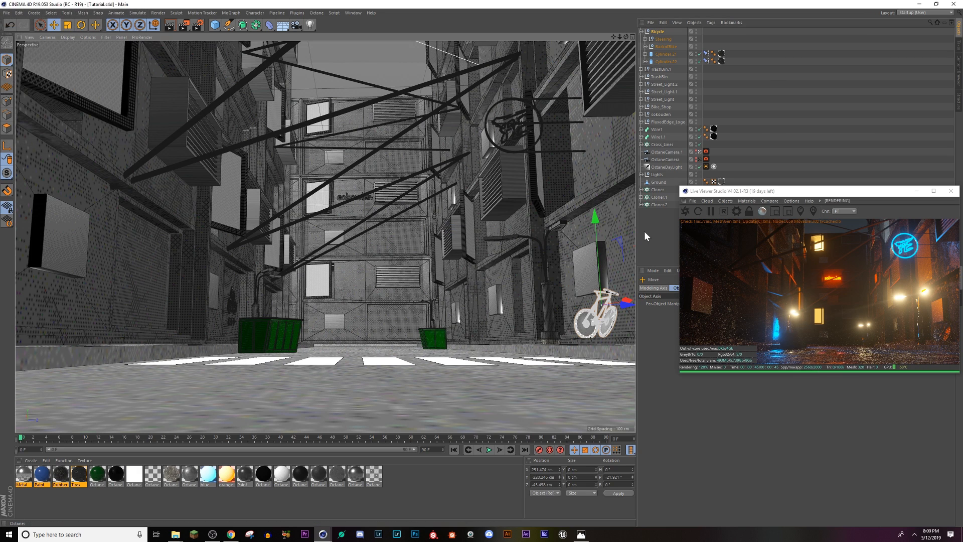